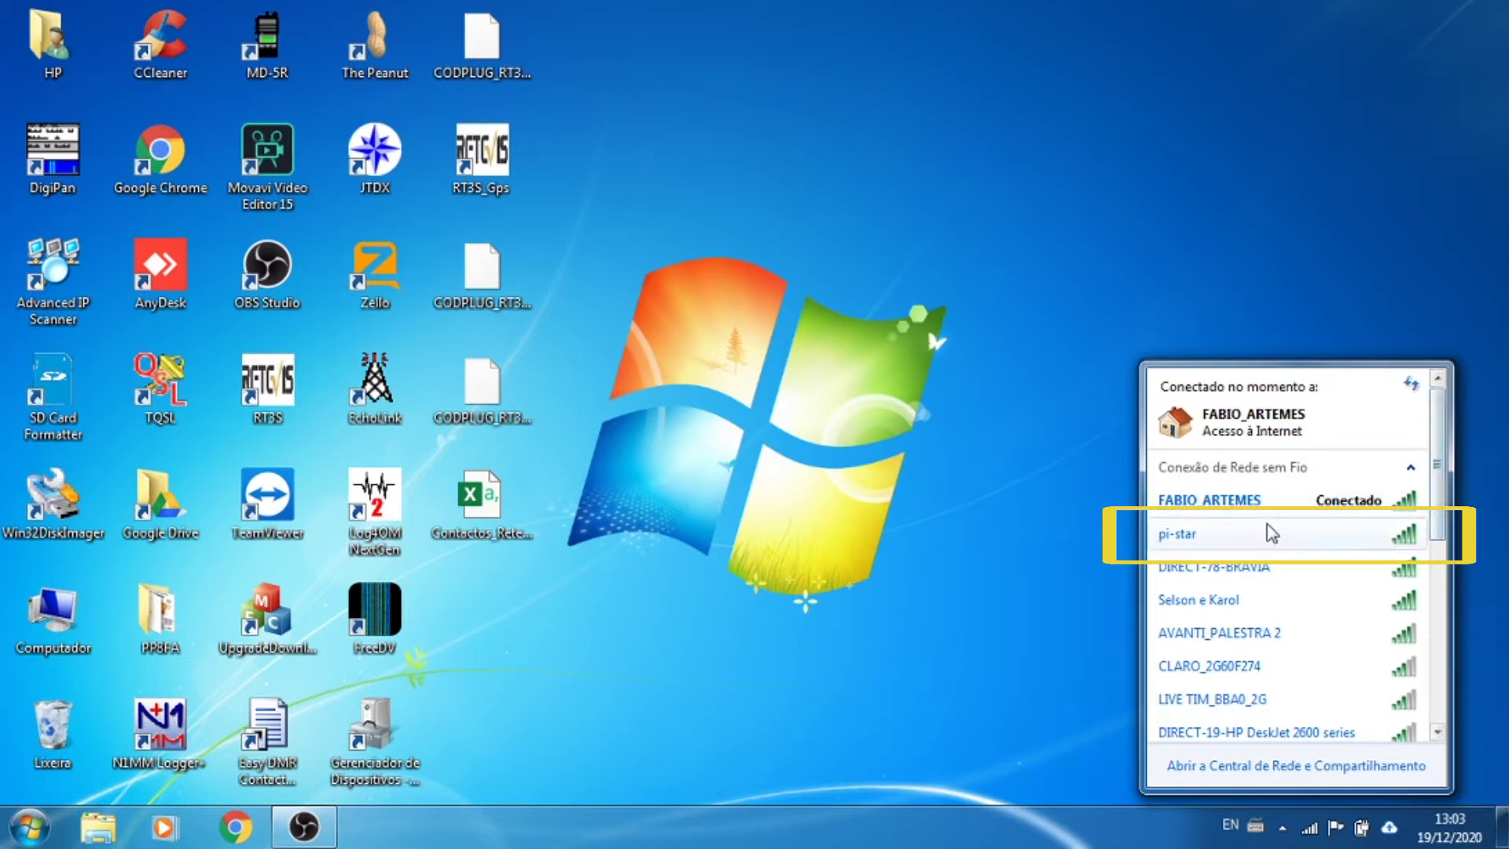
Step: Connect the PC to the pi-star wireless network
mouse_move(1201, 535)
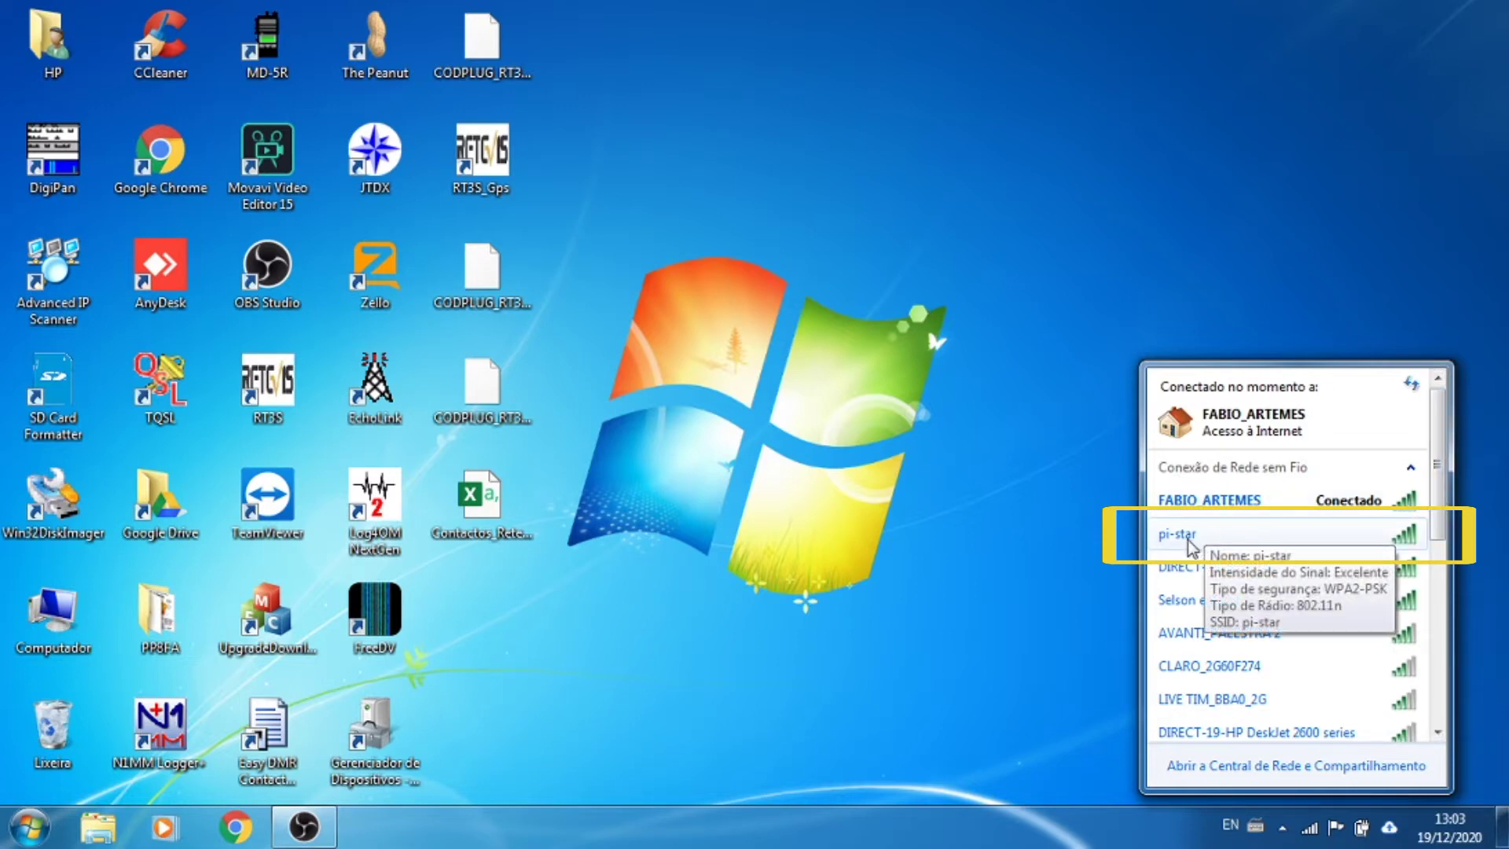
click(1194, 539)
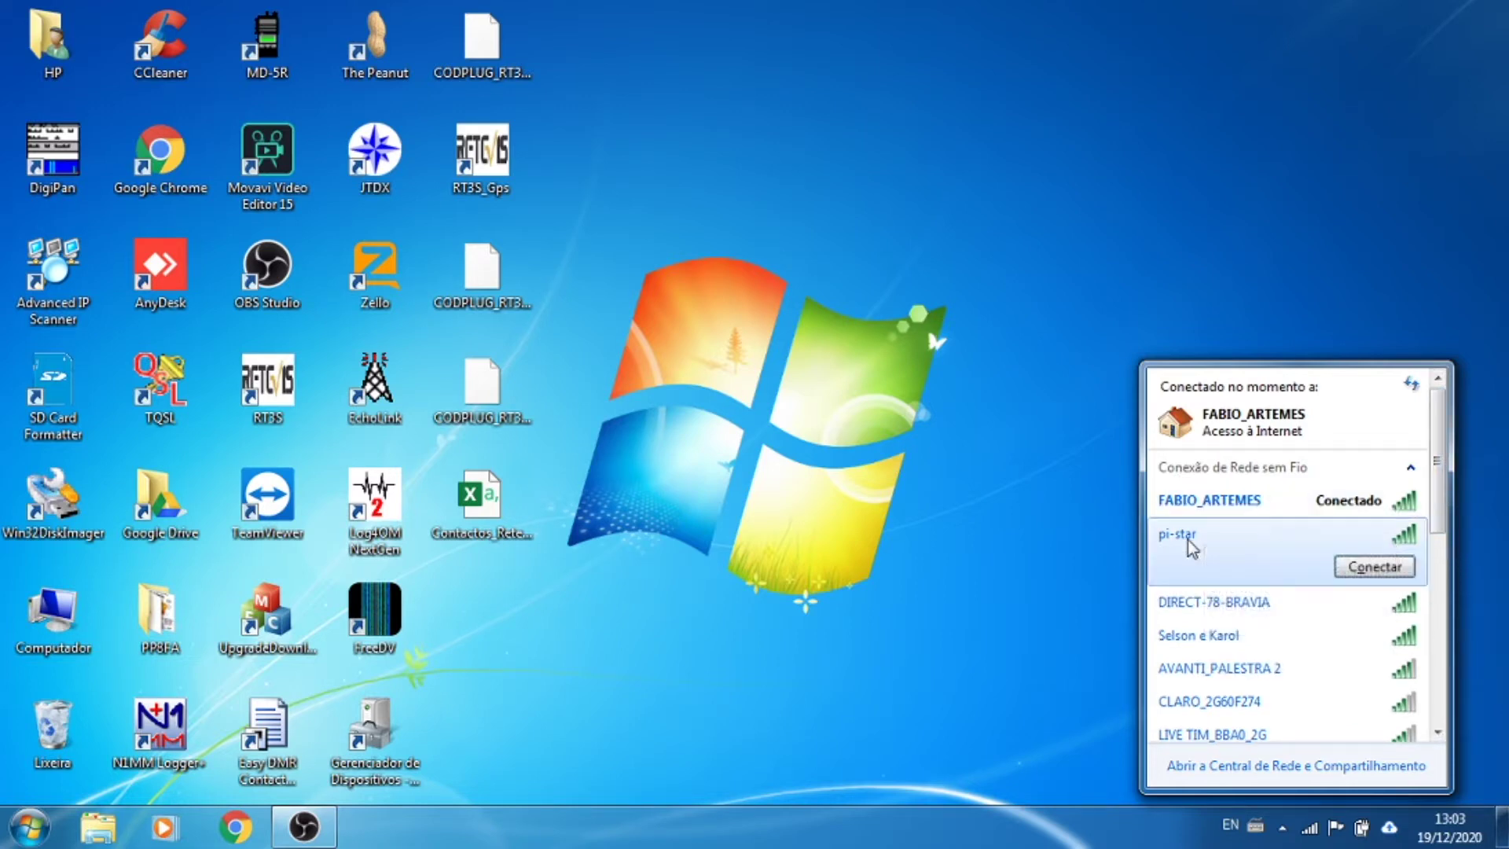
click(1353, 572)
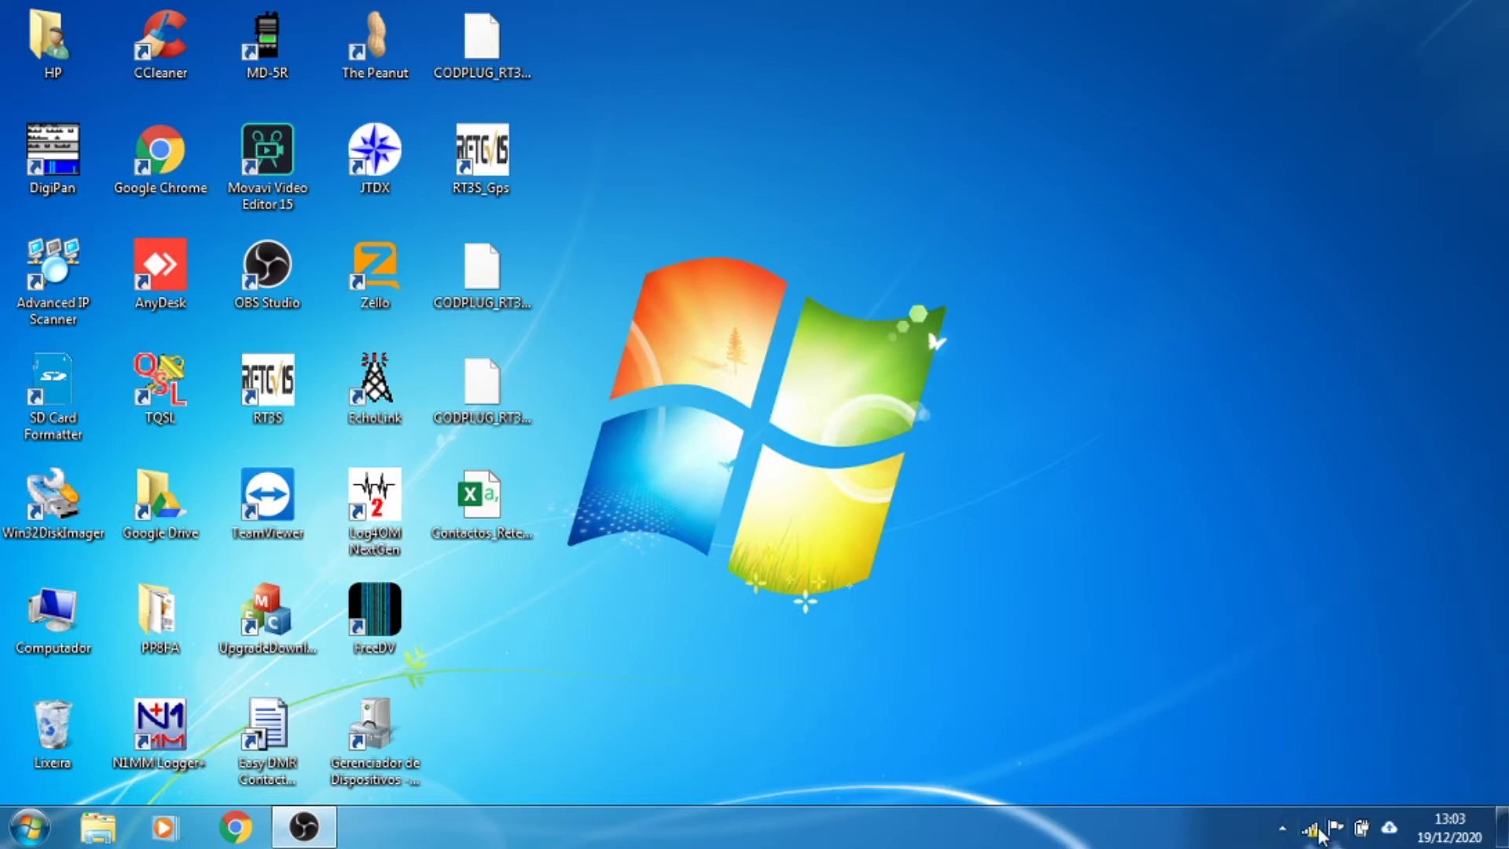
Step: Check the pi-star connection status and launch a new Chrome window
mouse_move(1313, 842)
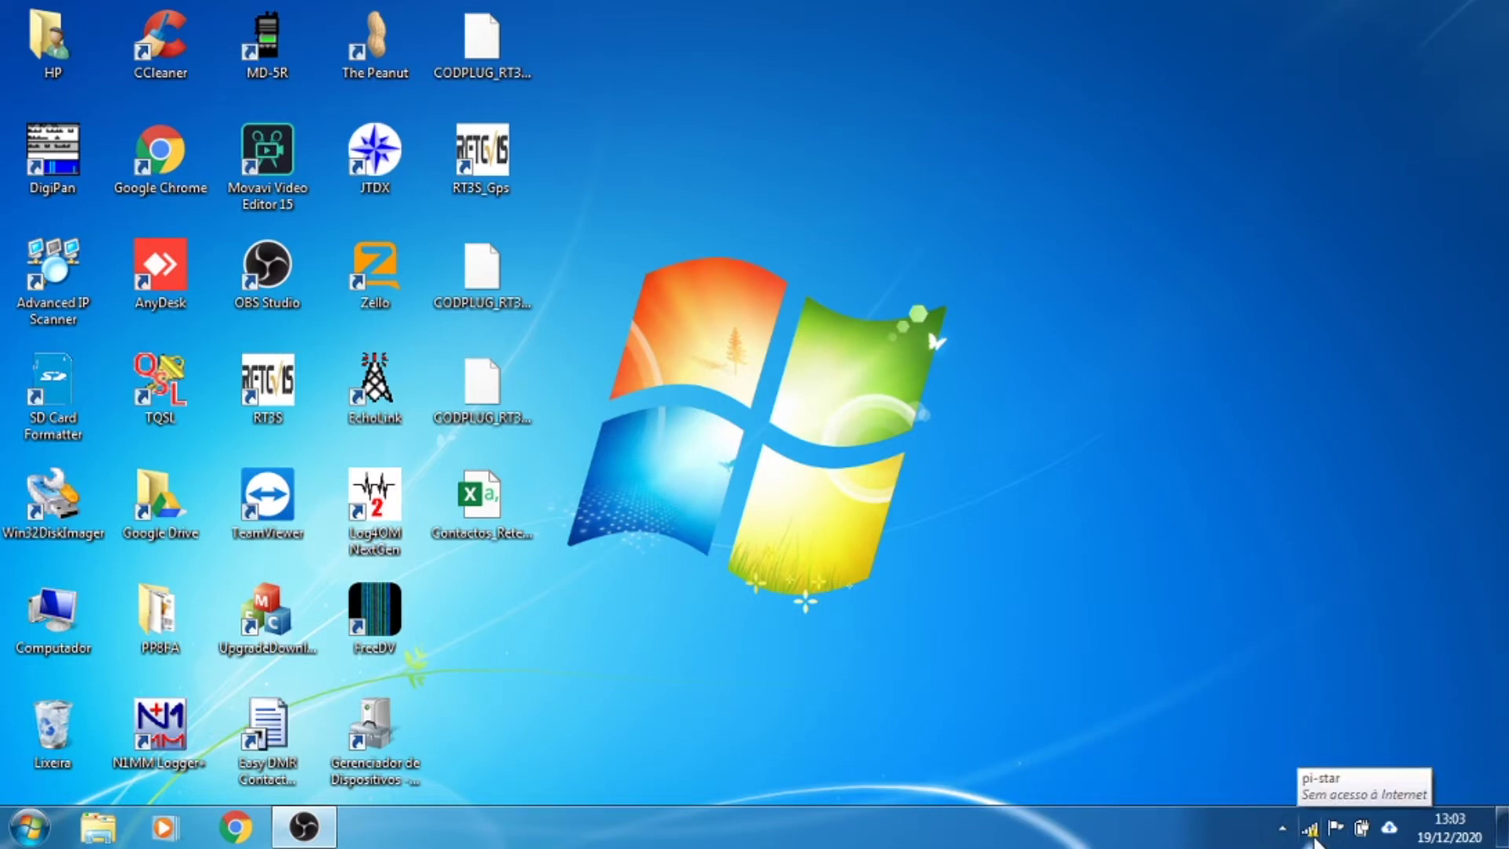
click(1311, 832)
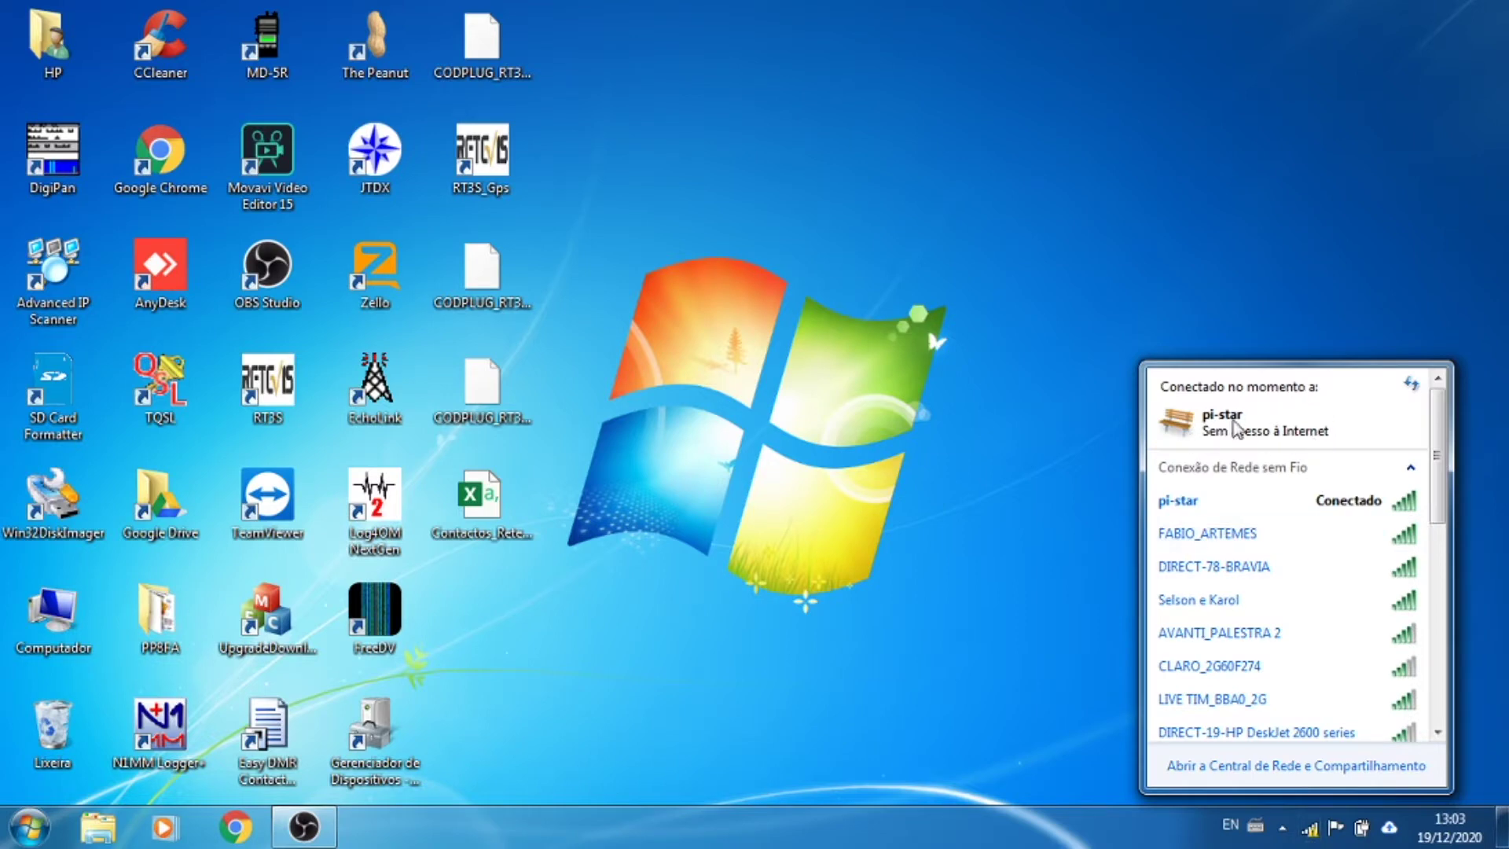
click(657, 591)
click(222, 831)
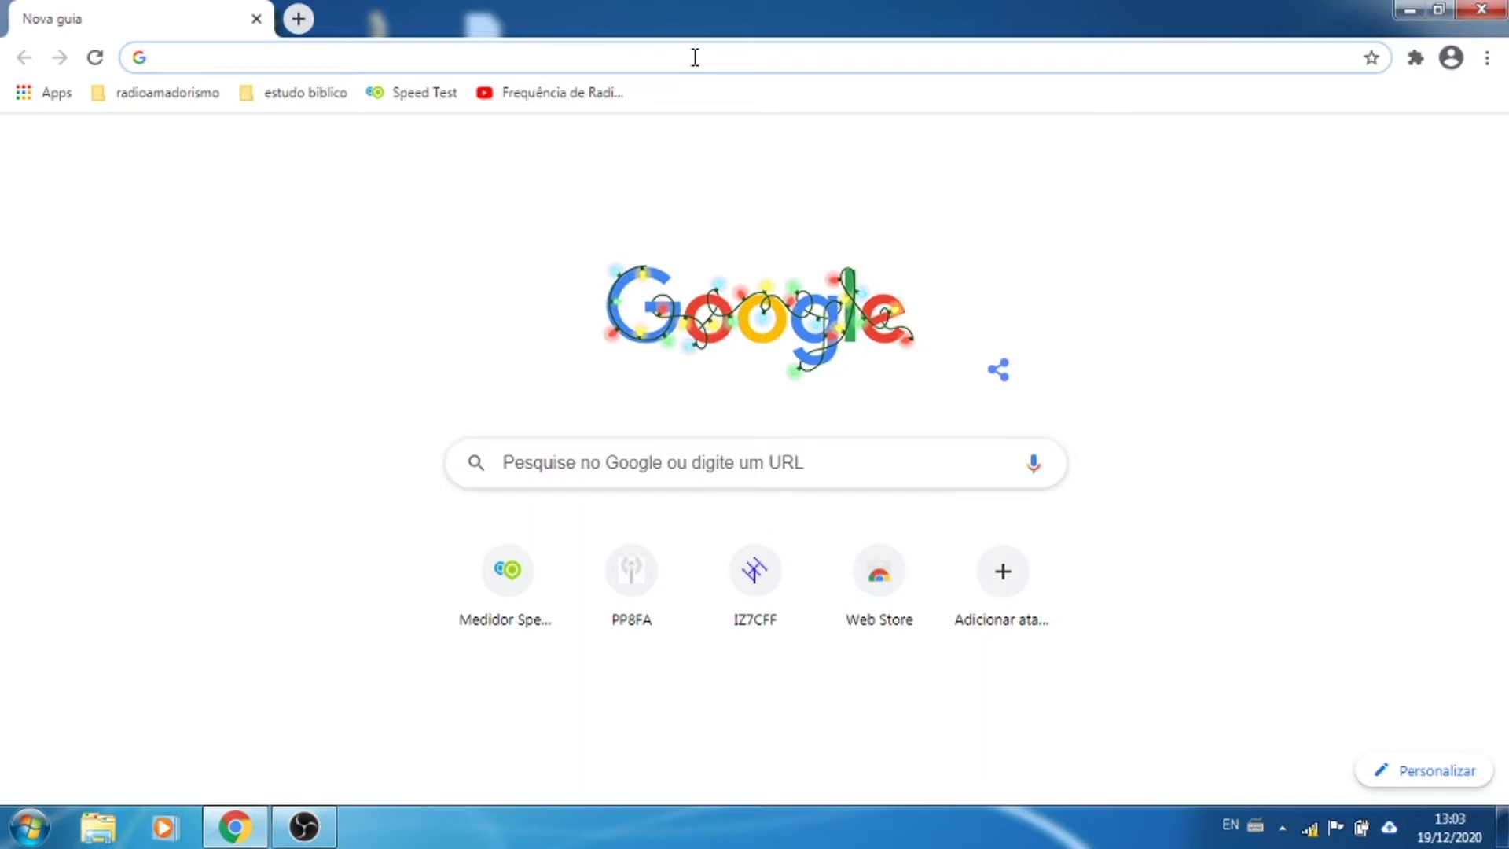
Step: Try reaching the hotspot at pi-star.local, then clear the failed address
text(pi-star)
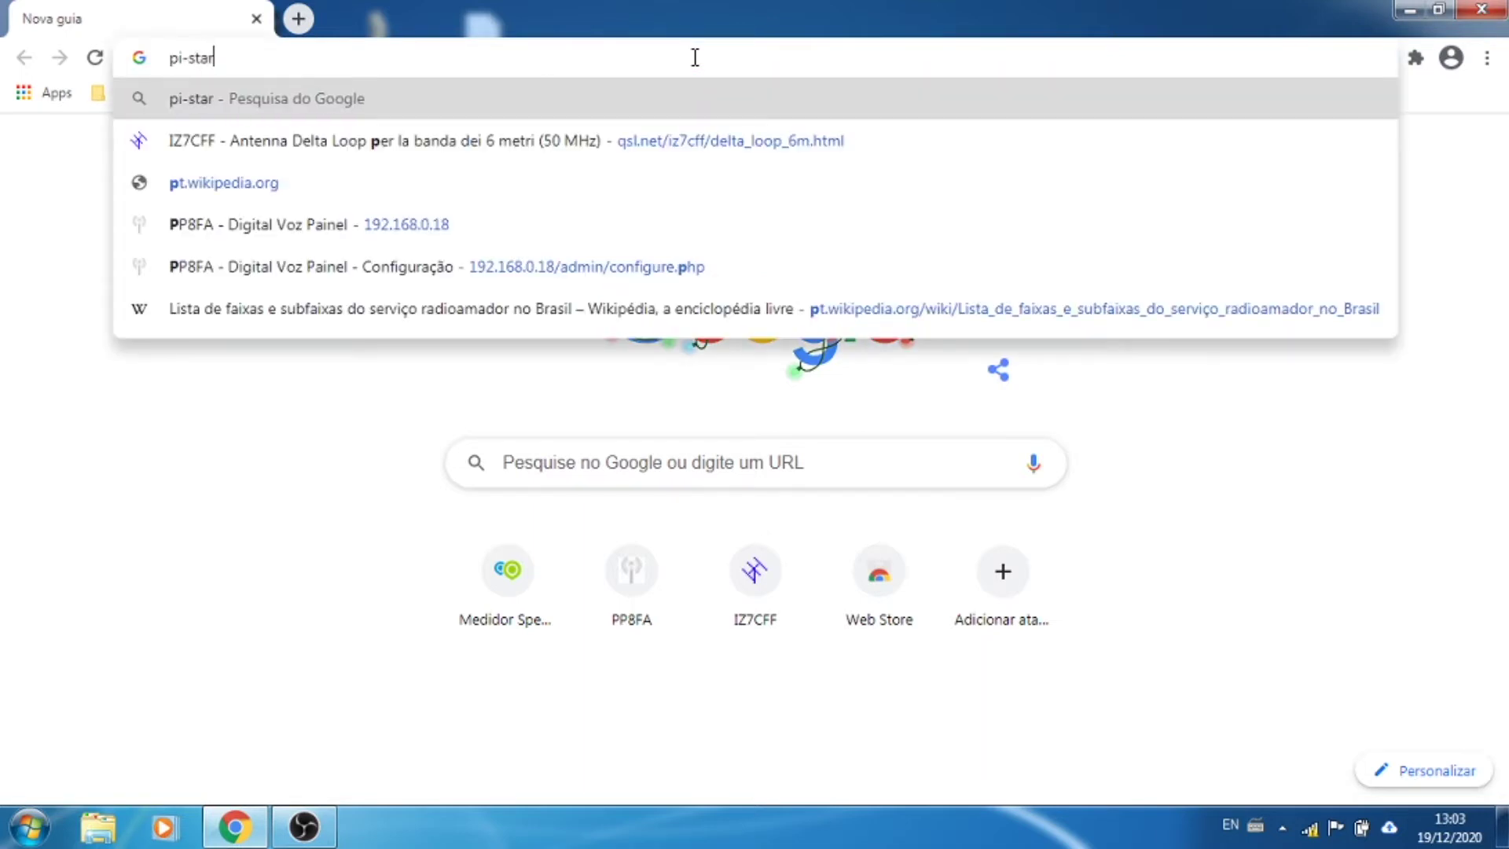
text(.local)
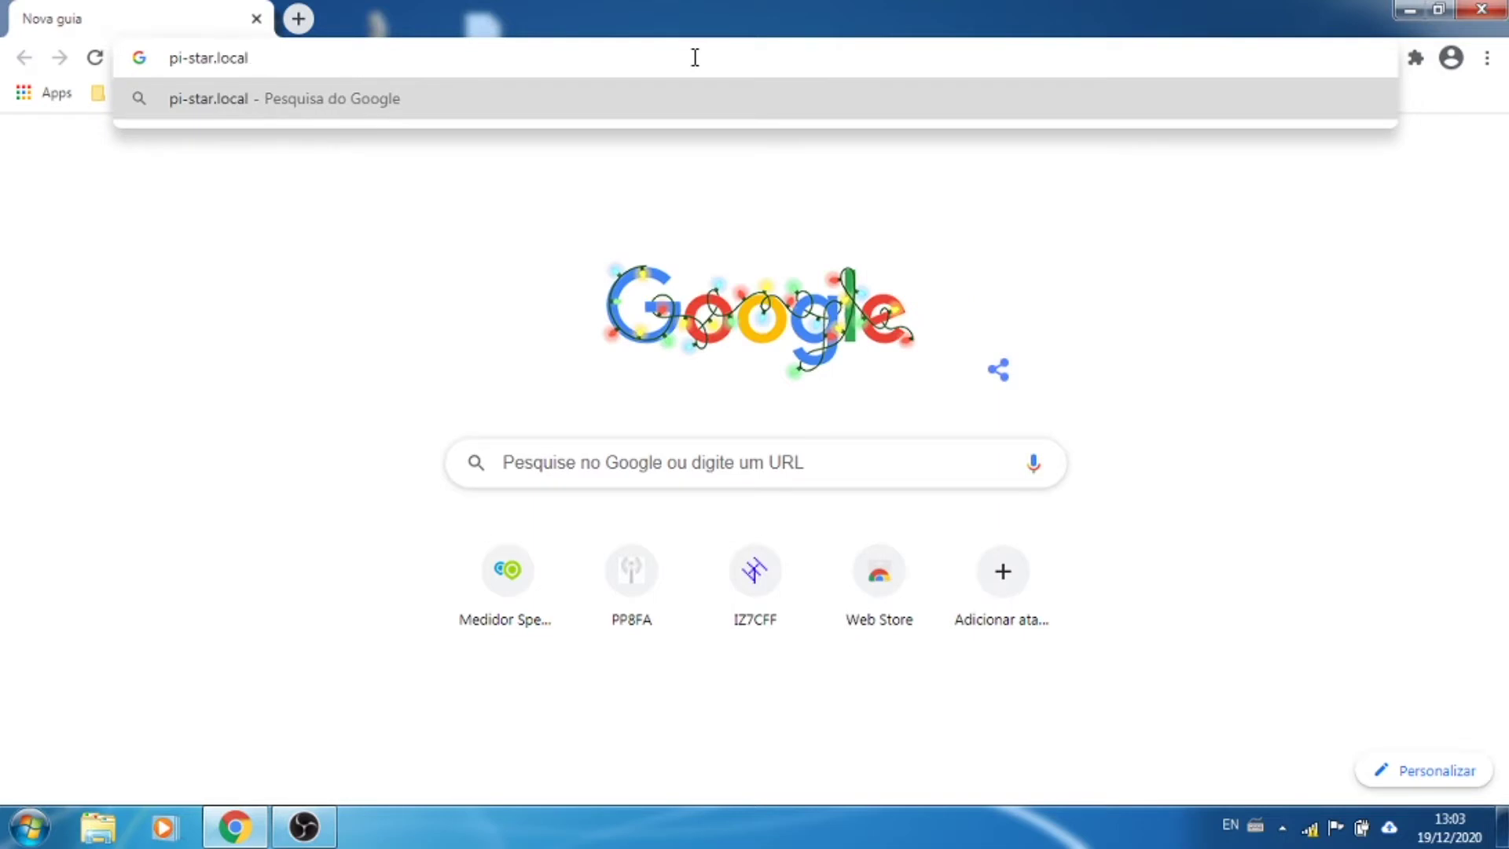
key(Return)
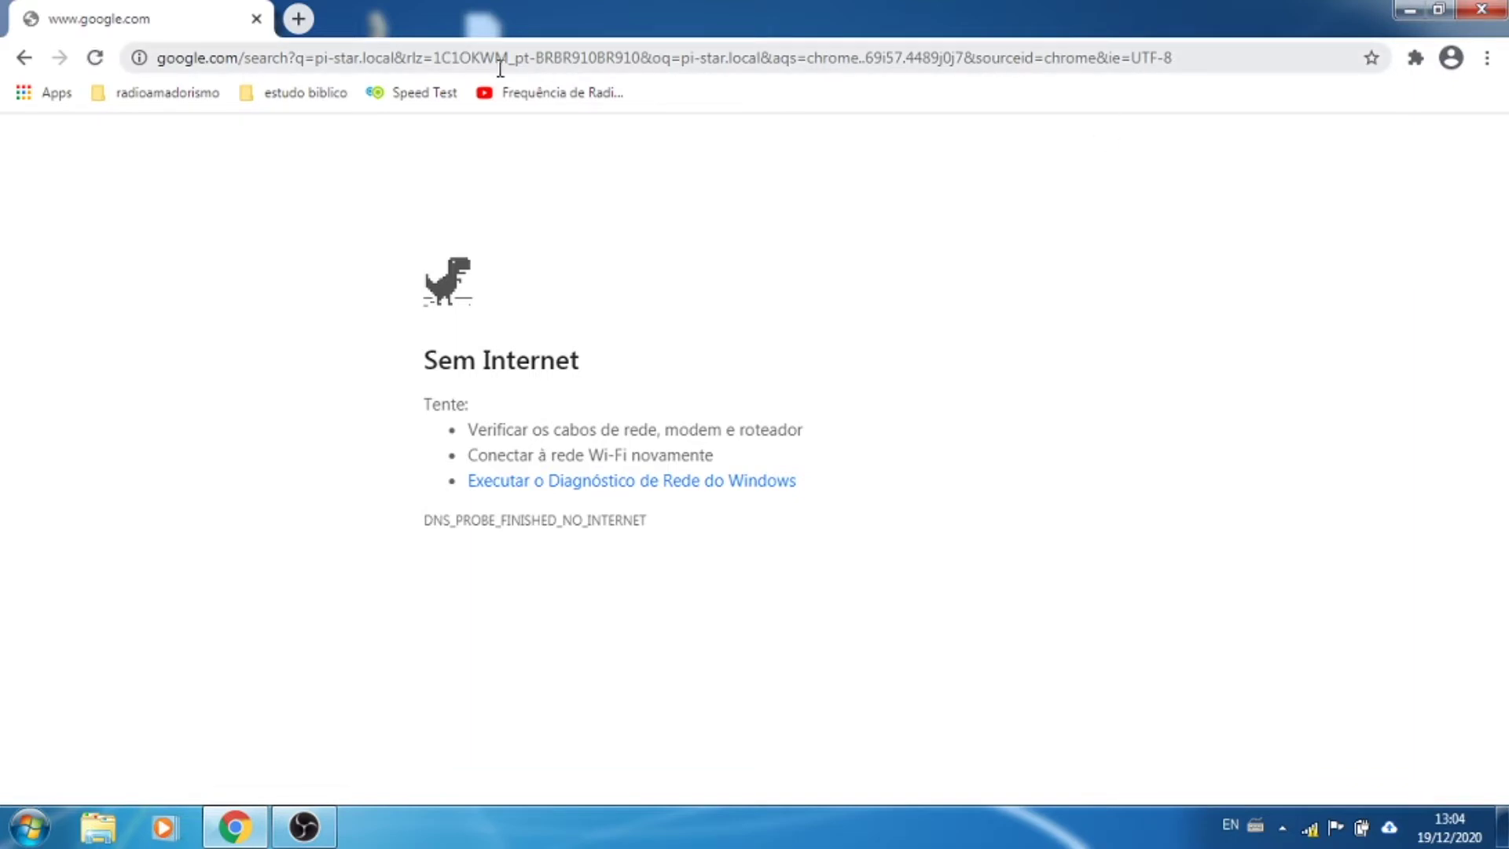
click(539, 66)
double_click(541, 66)
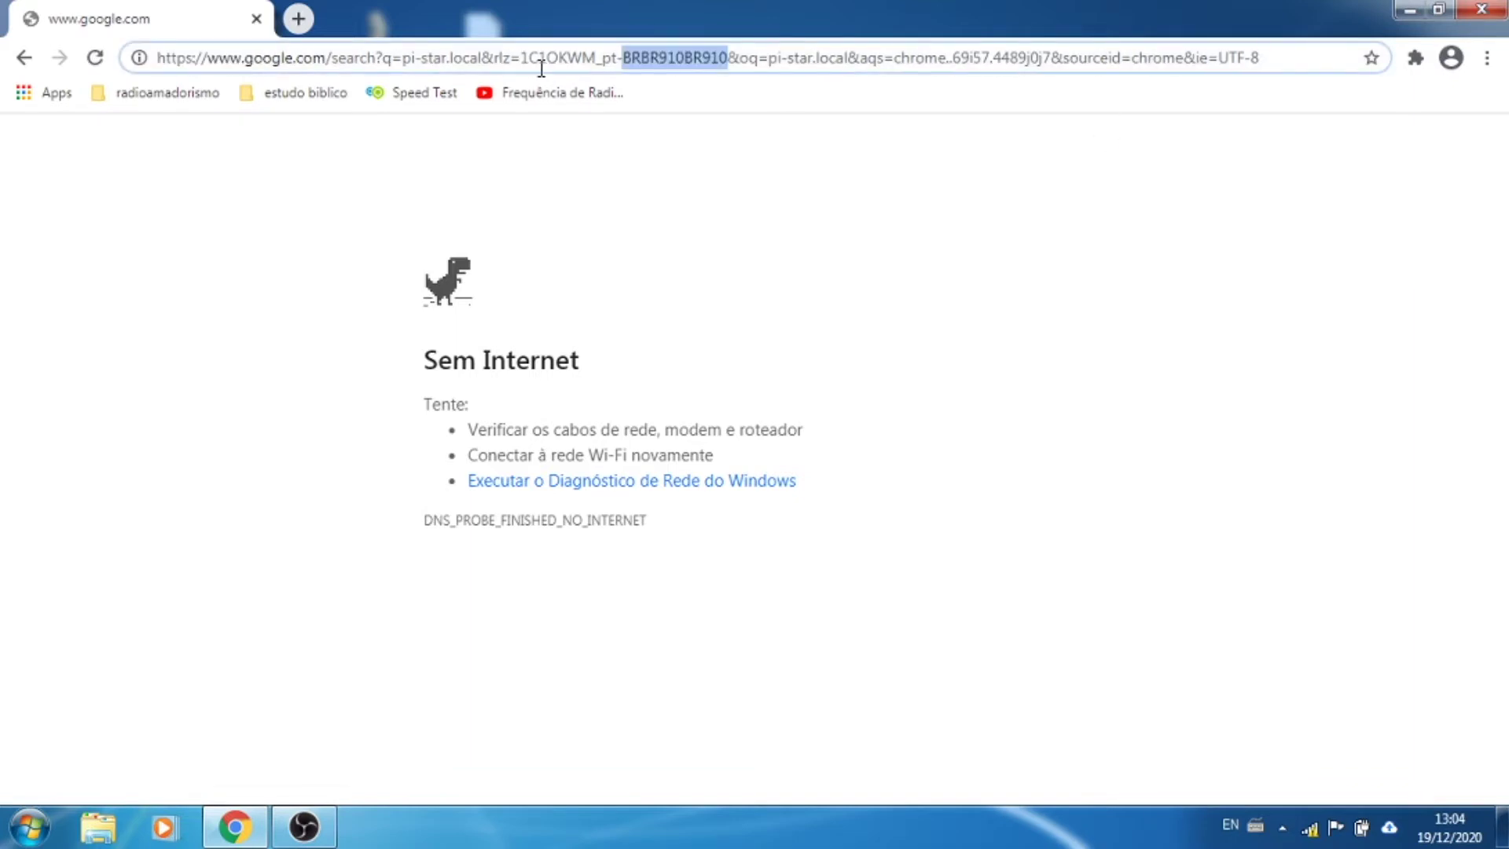
double_click(540, 62)
key(ctrl+a)
key(BackSpace)
text(pi-star)
key(Return)
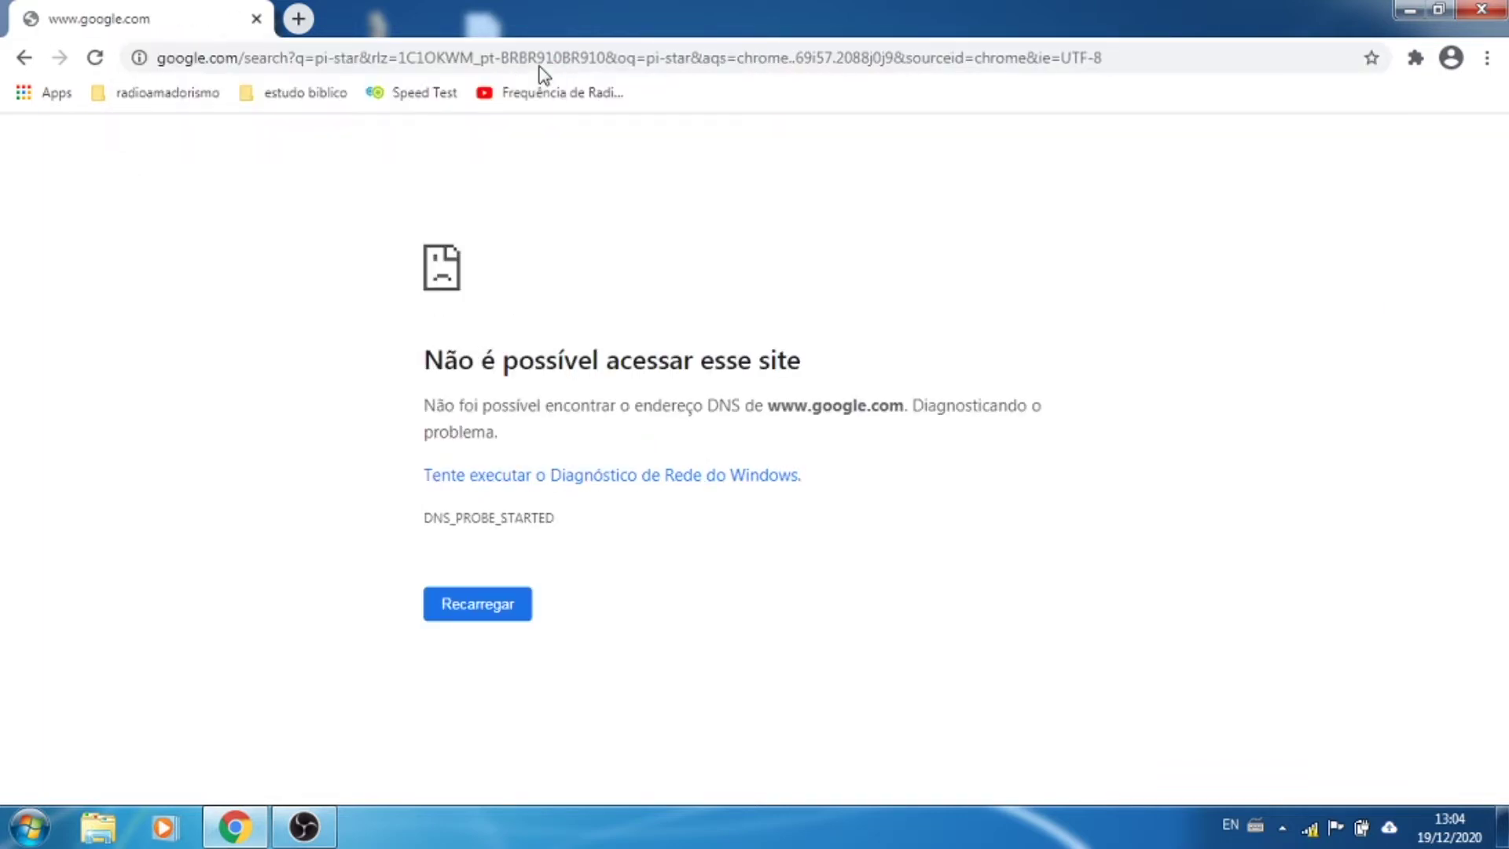
click(168, 149)
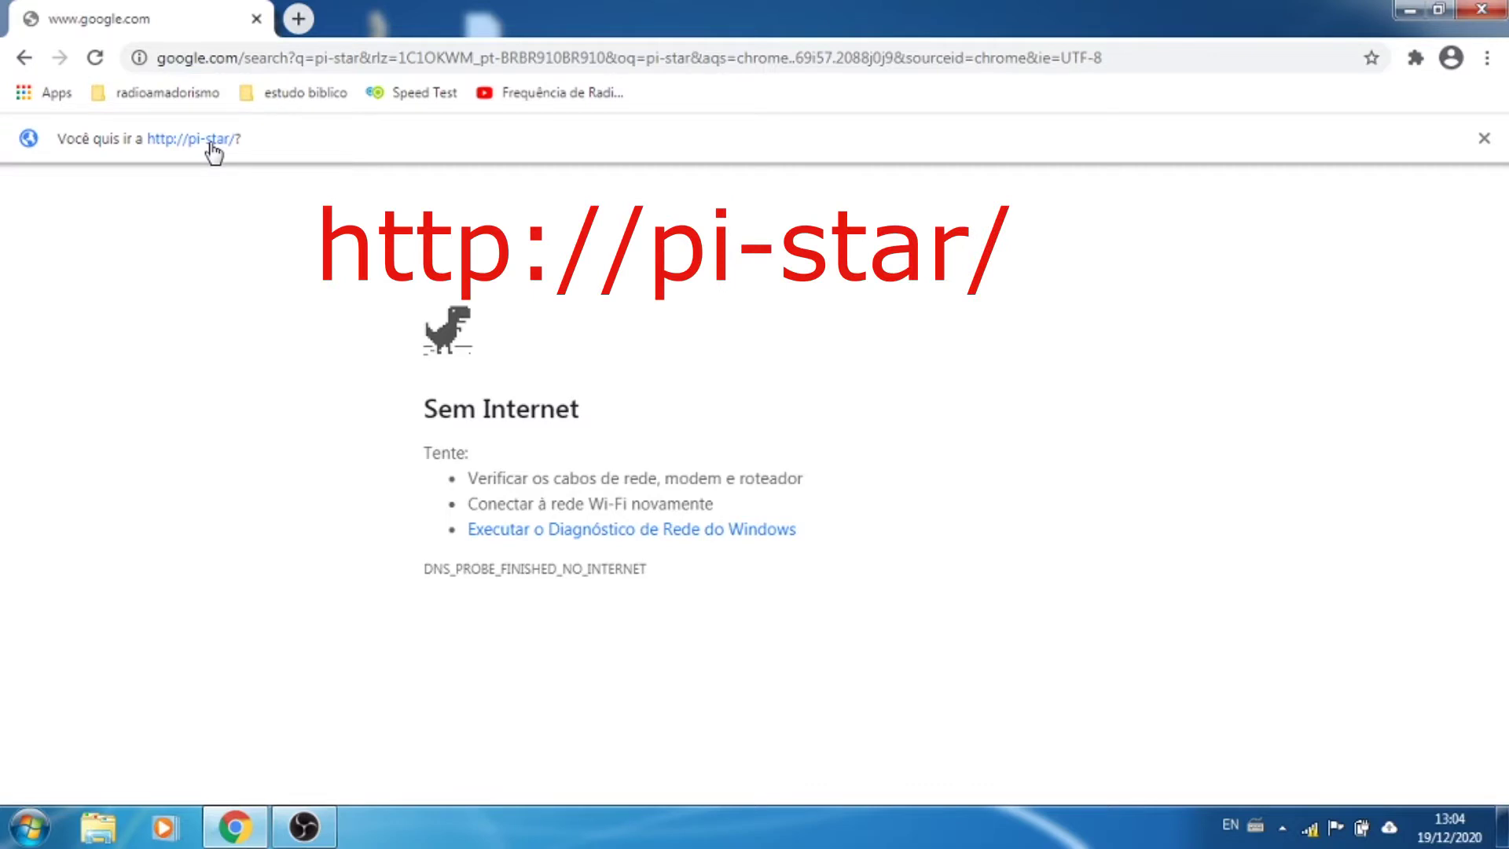
click(211, 145)
click(190, 144)
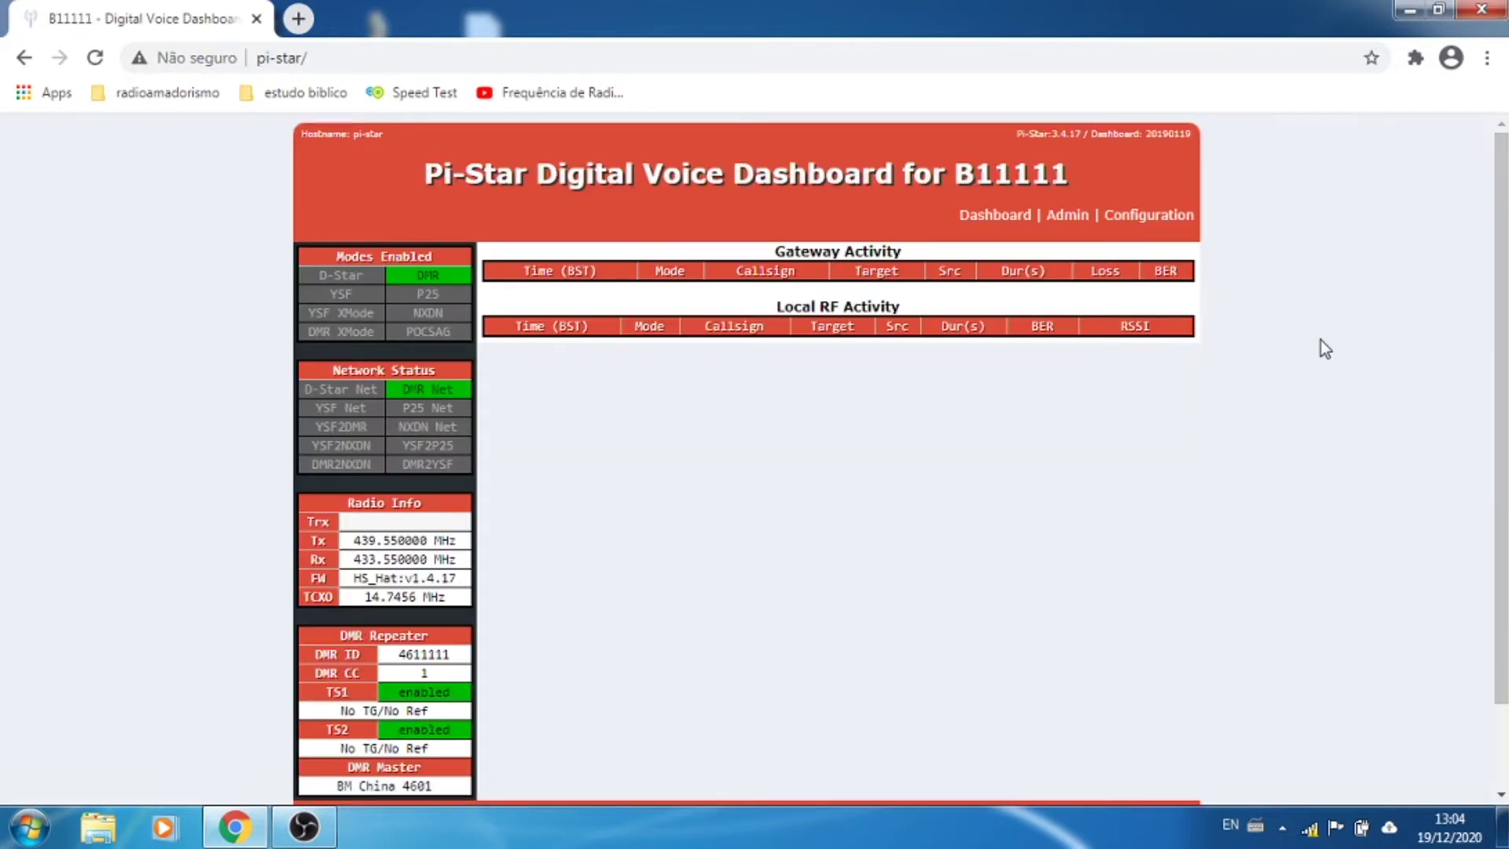
Step: Open Configuration and sign in with the hotspot's admin username and password
scroll(1337, 306, down, 2)
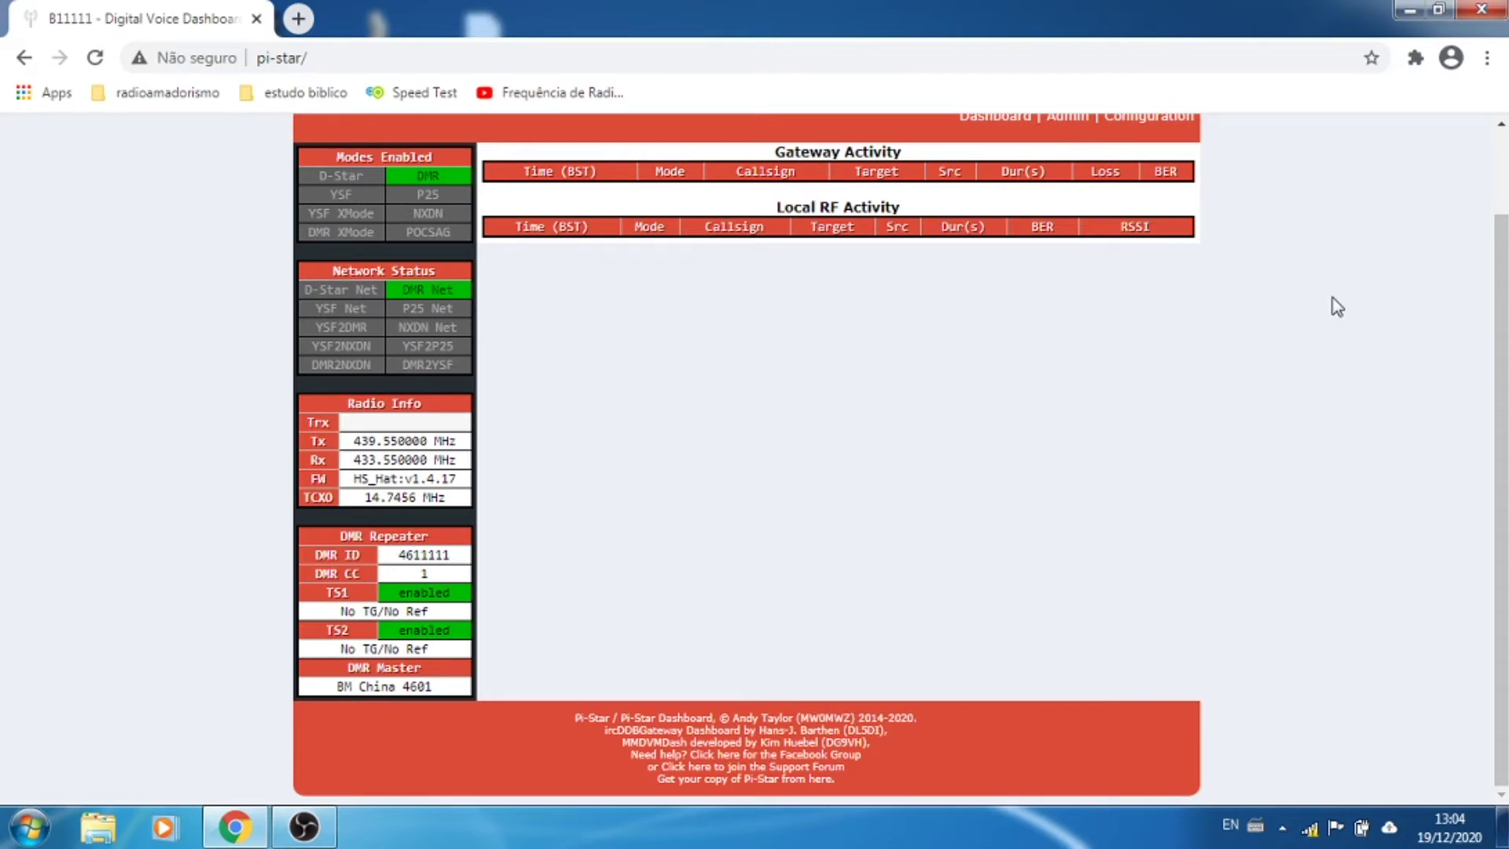
scroll(1337, 306, up, 2)
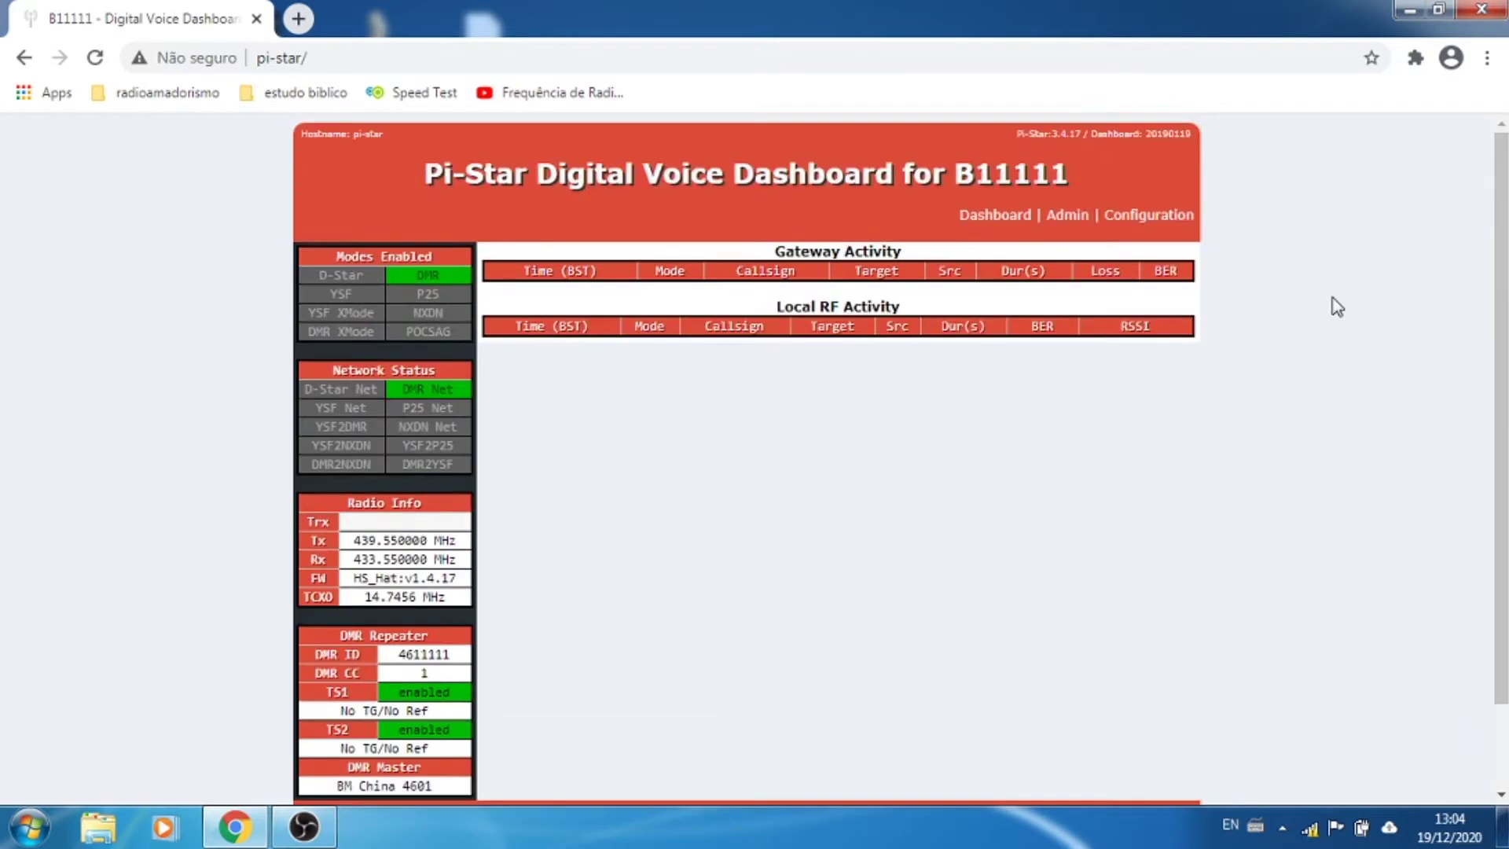
click(1154, 224)
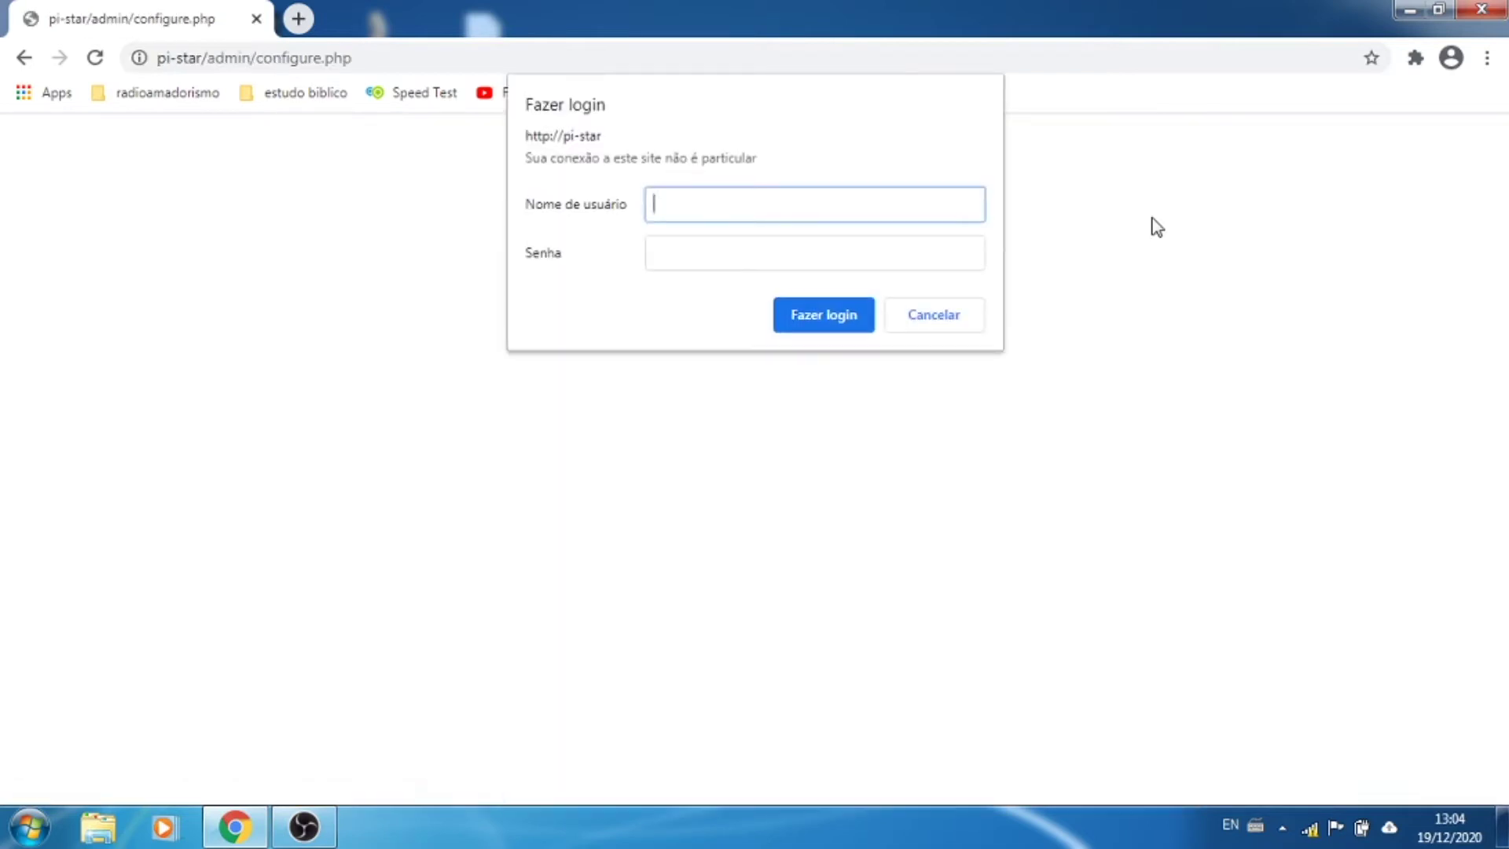
text(p)
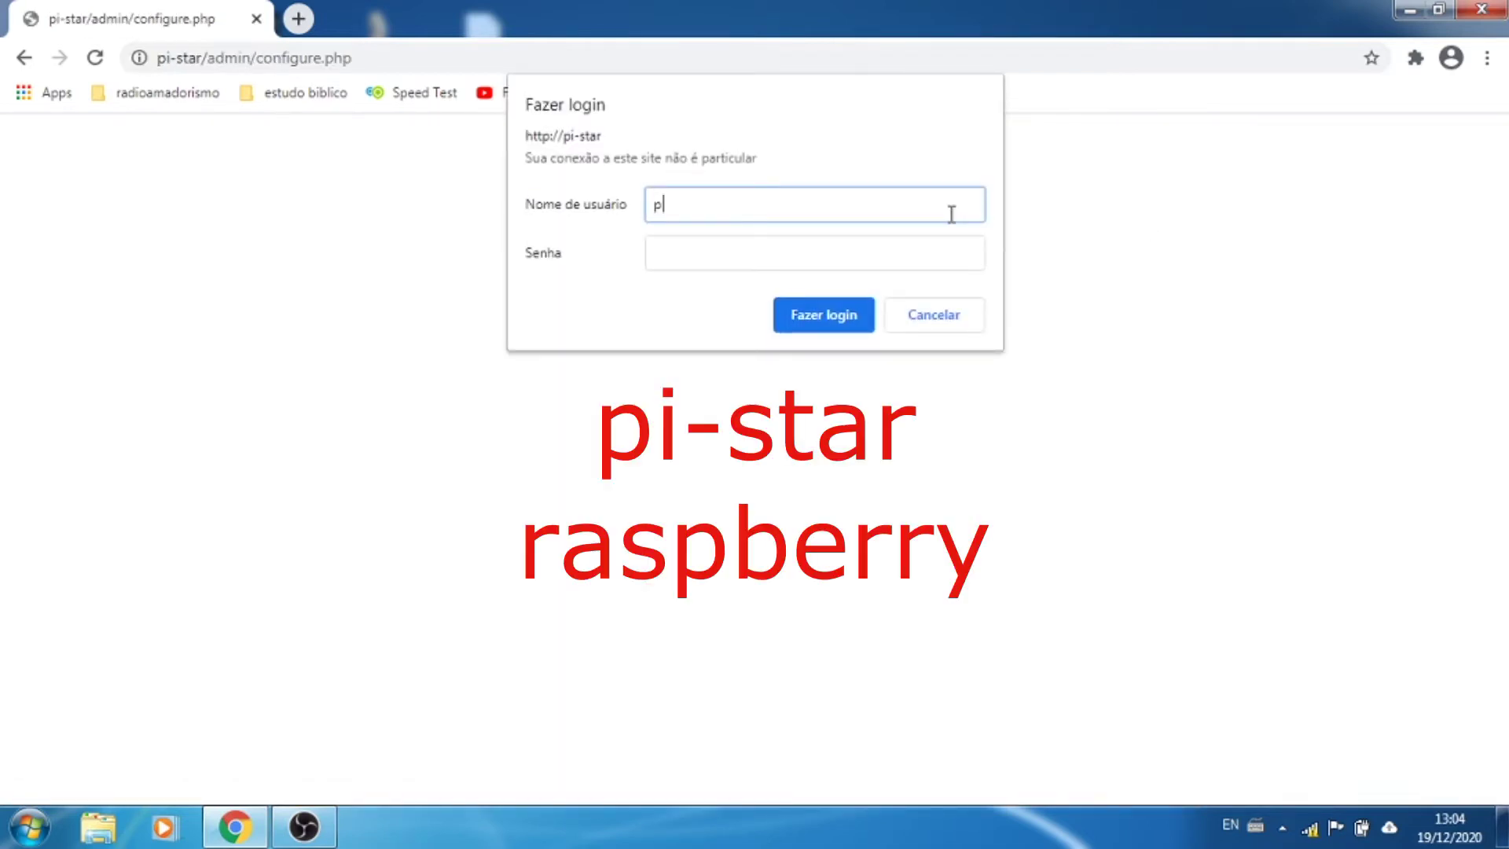
text(i-star)
key(Tab)
text(raspberry)
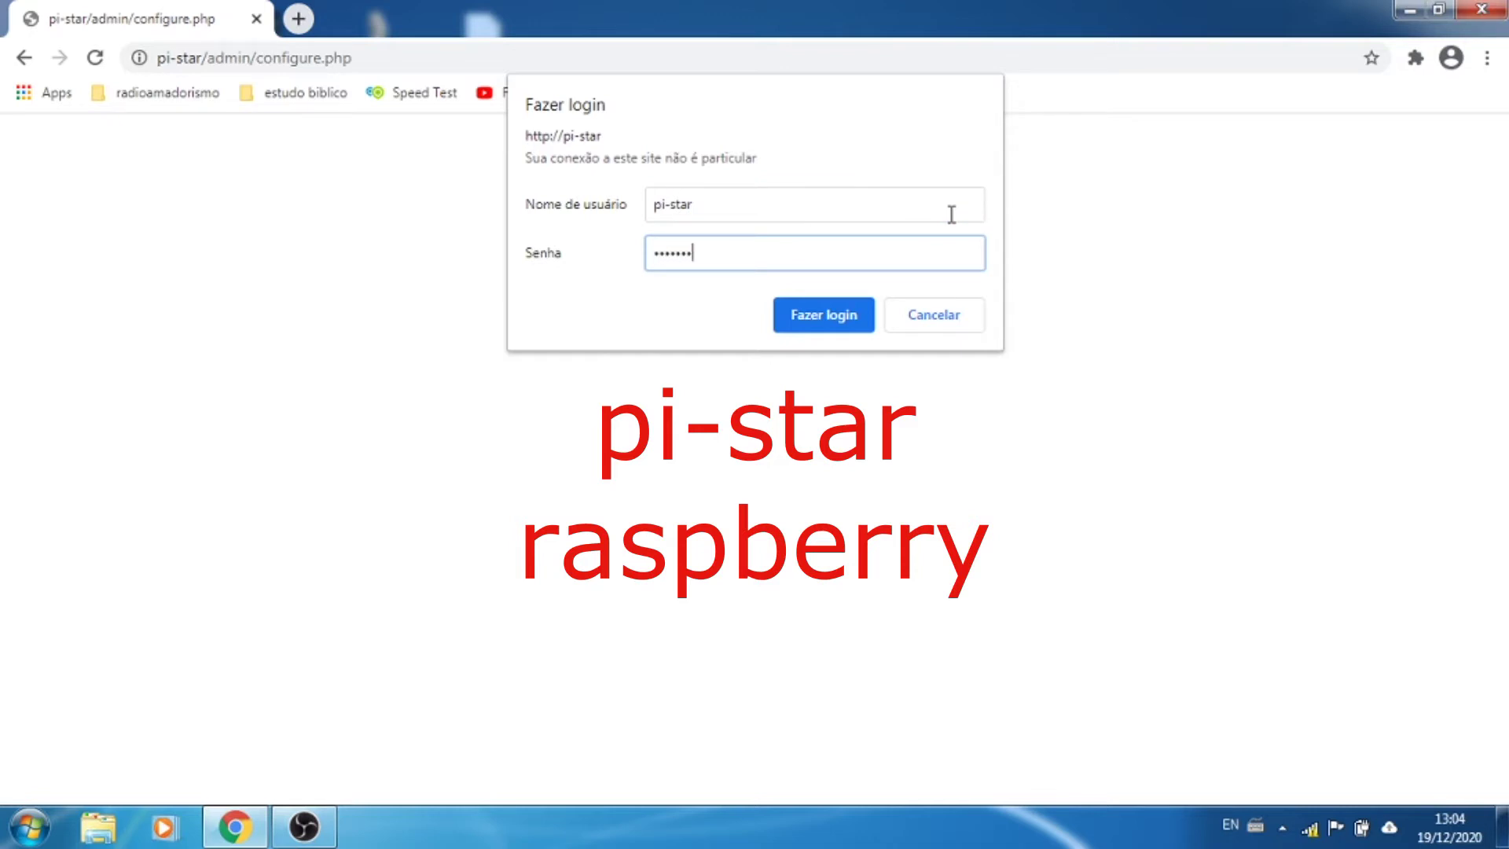
key(Return)
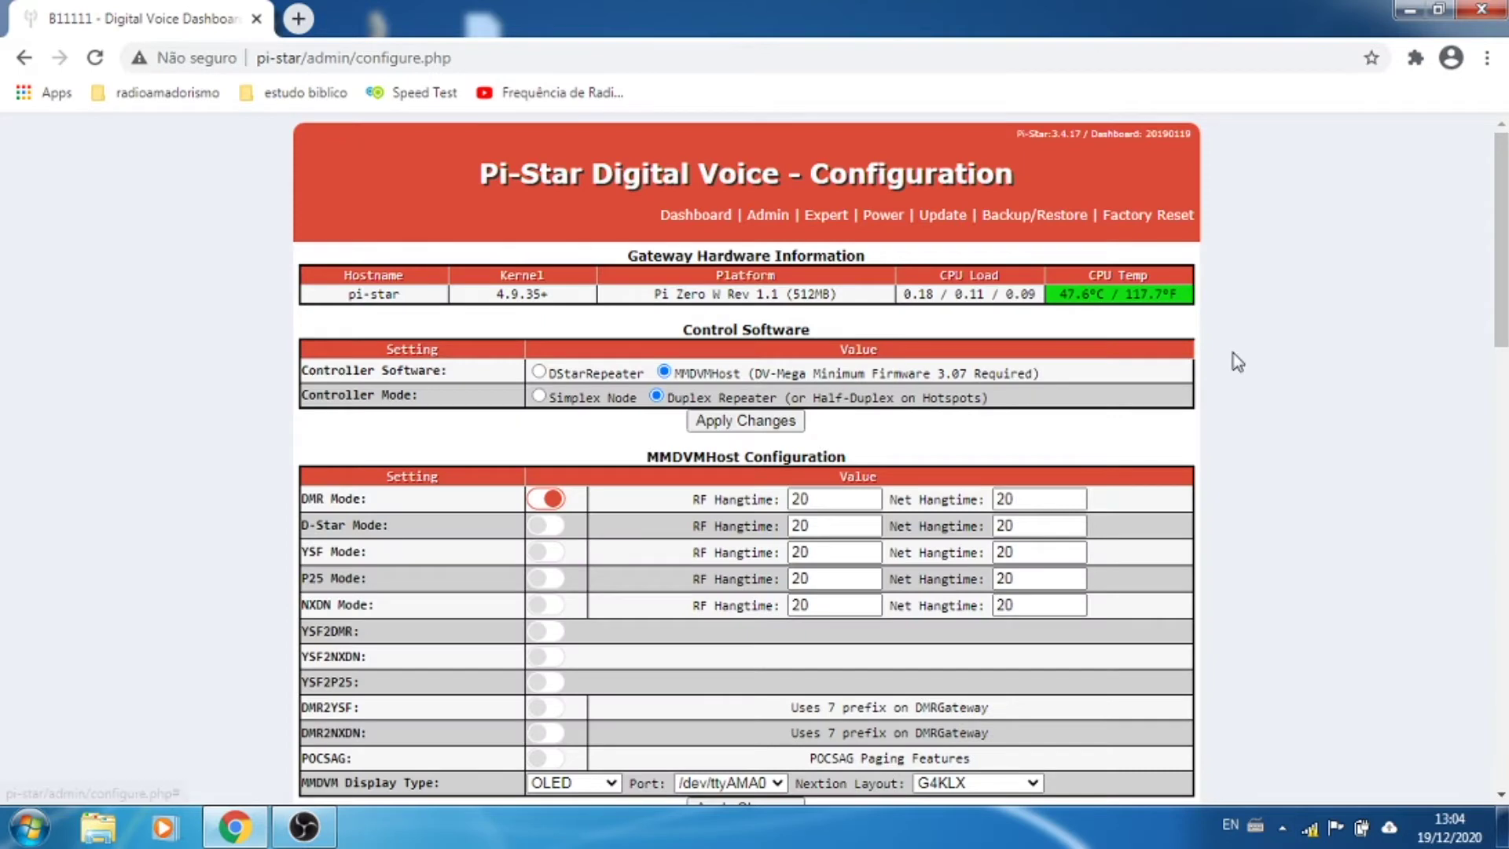
scroll(1265, 372, down, 3)
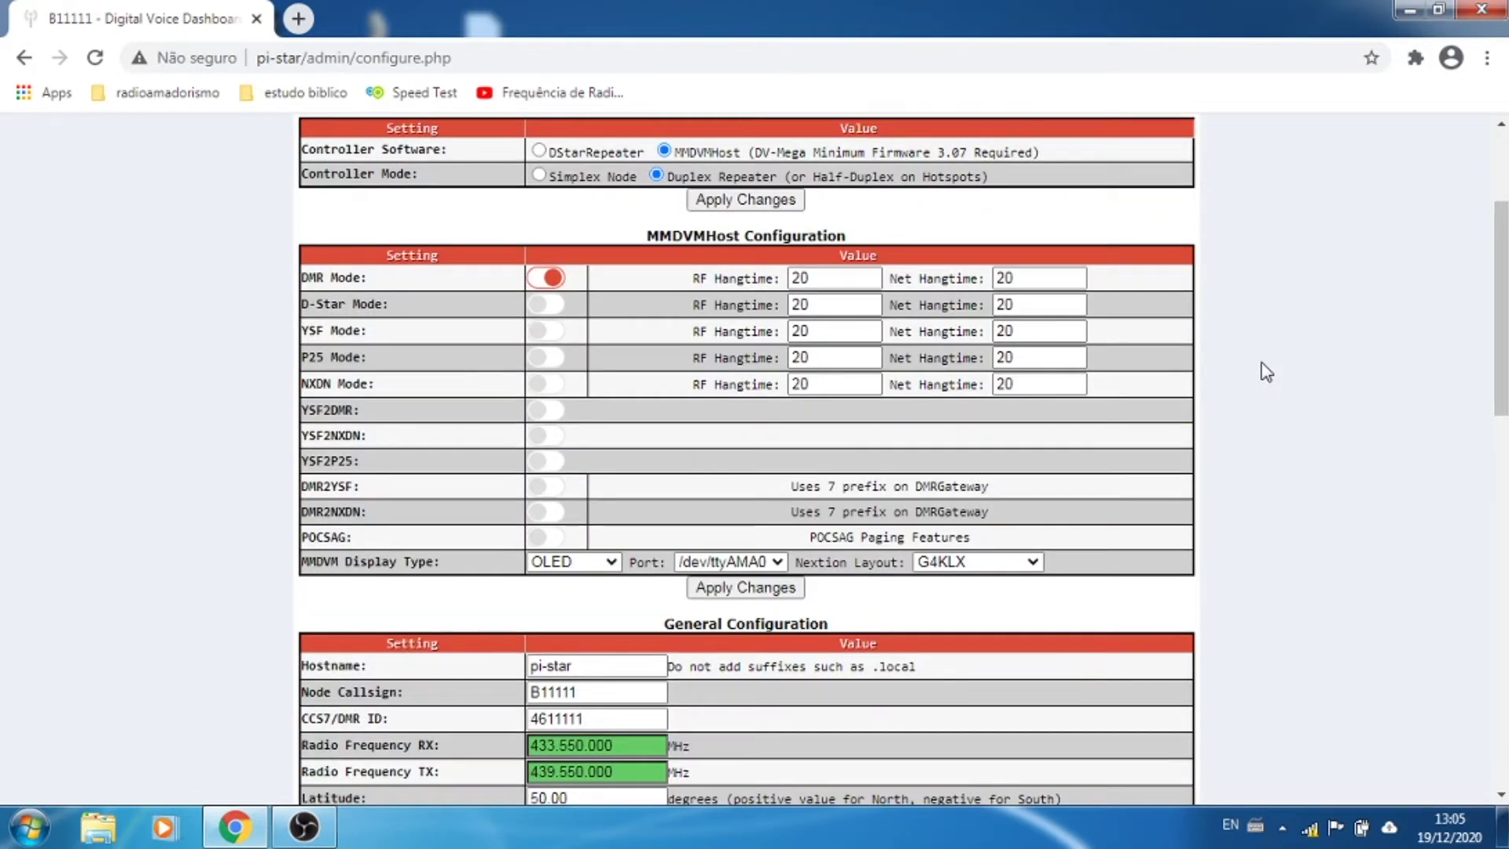
scroll(1289, 388, up, 3)
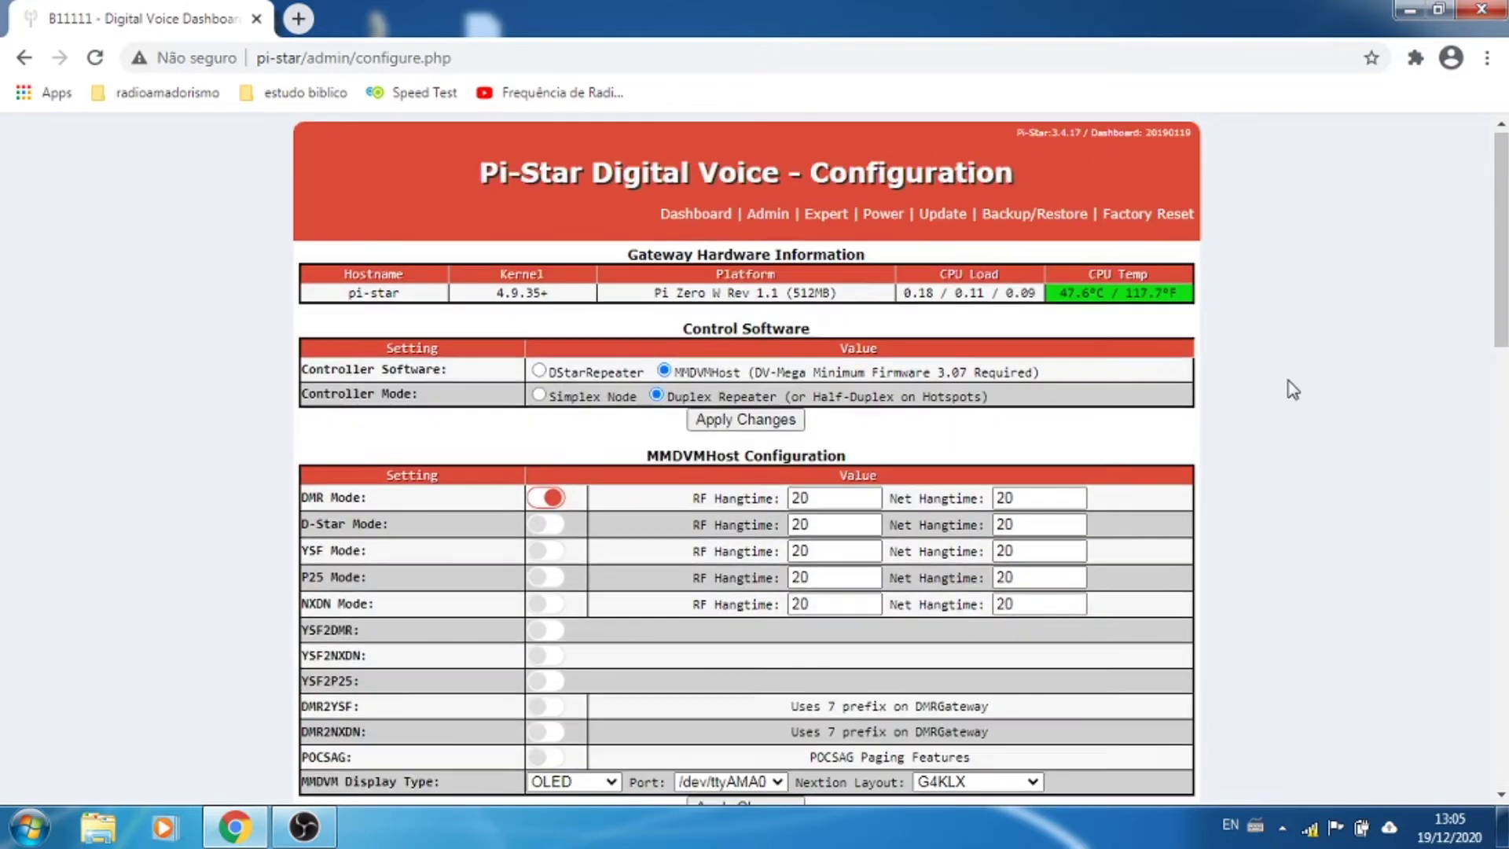
scroll(1293, 390, down, 6)
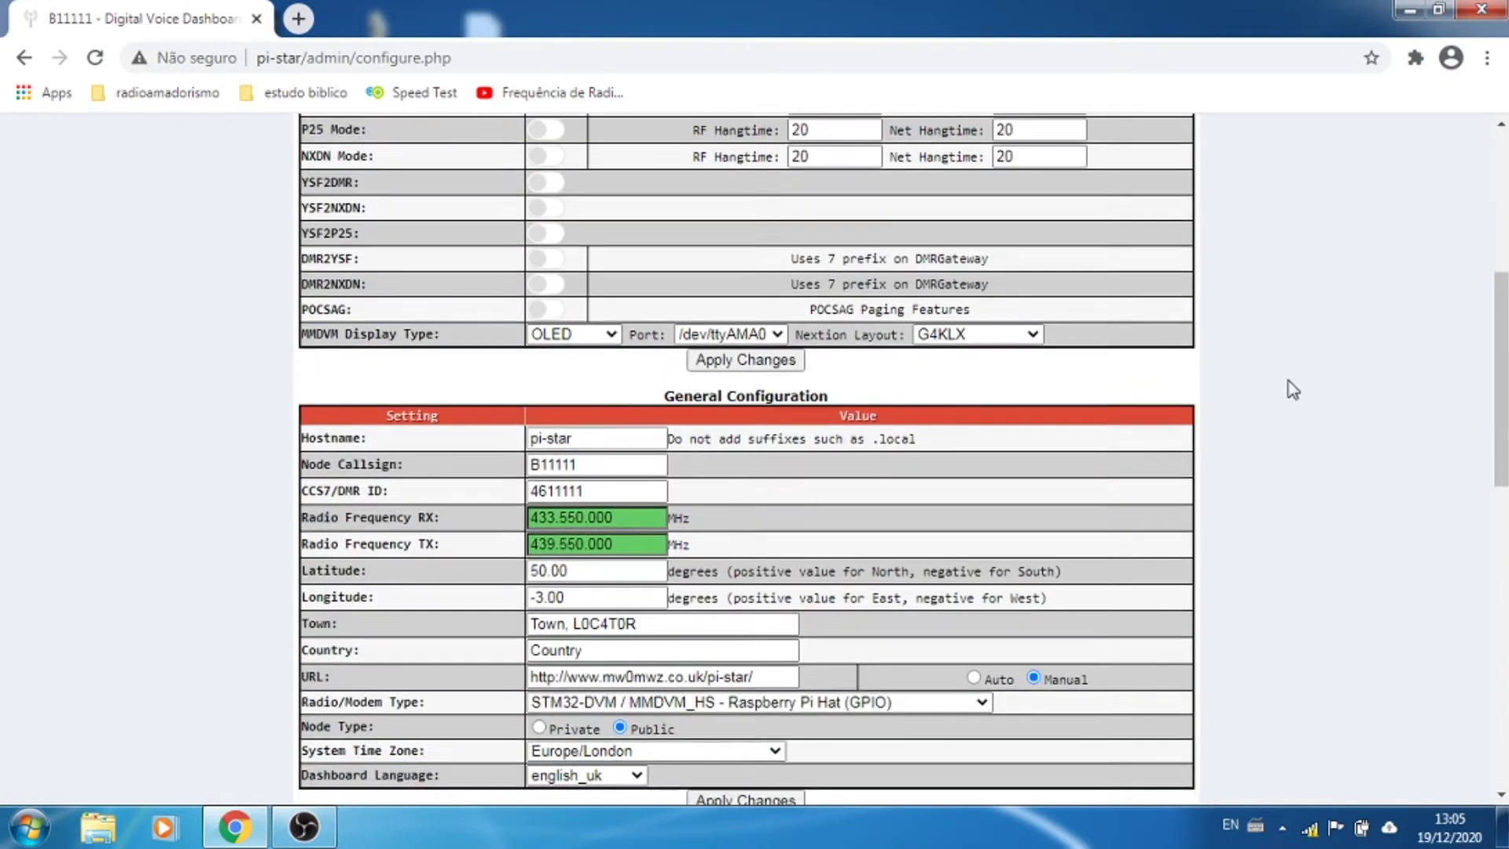
scroll(1293, 389, down, 4)
scroll(1293, 390, down, 4)
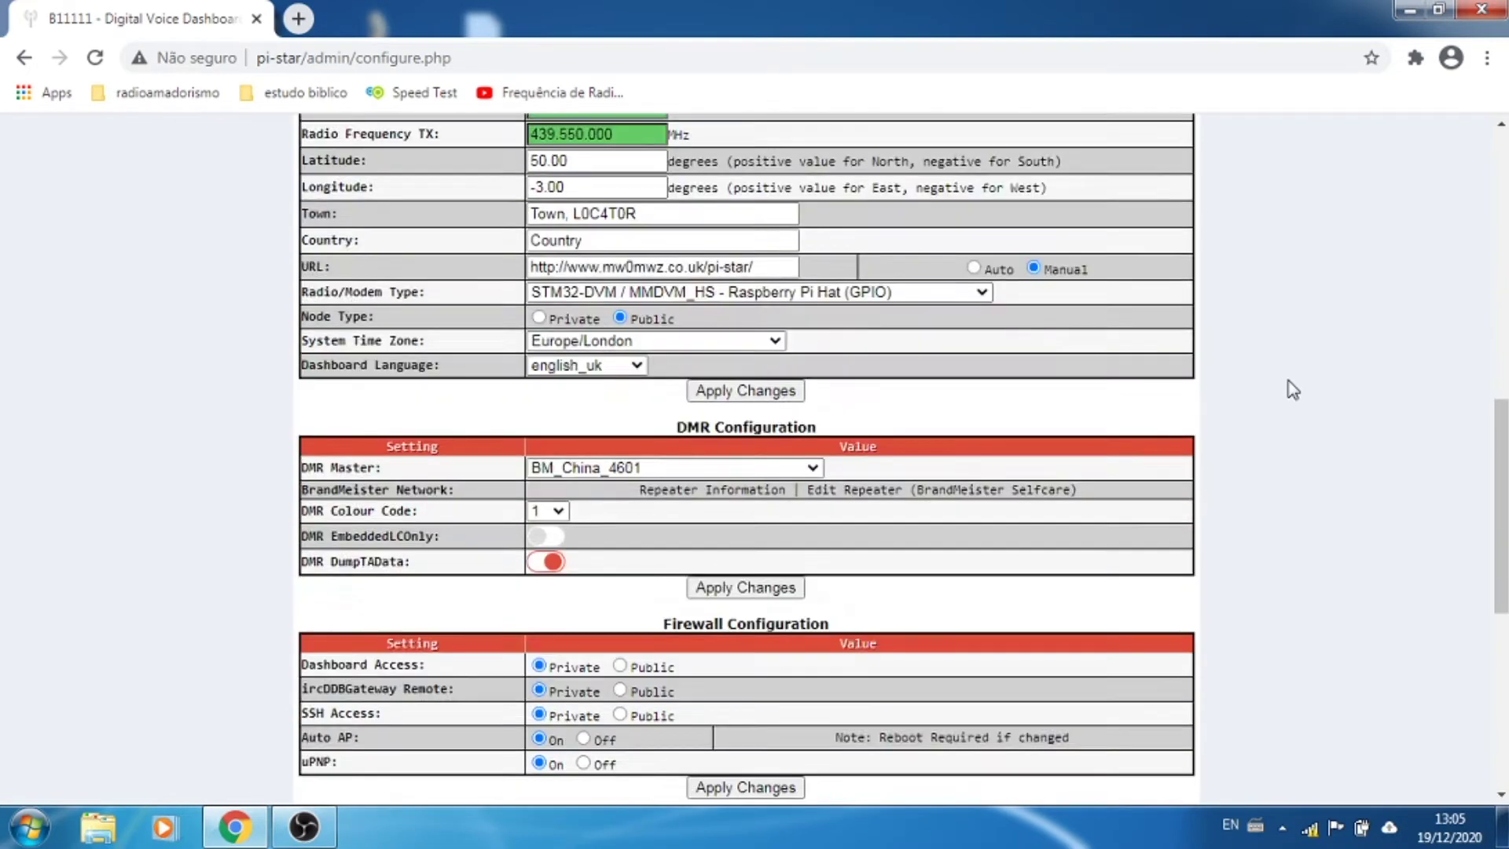
scroll(1293, 390, down, 4)
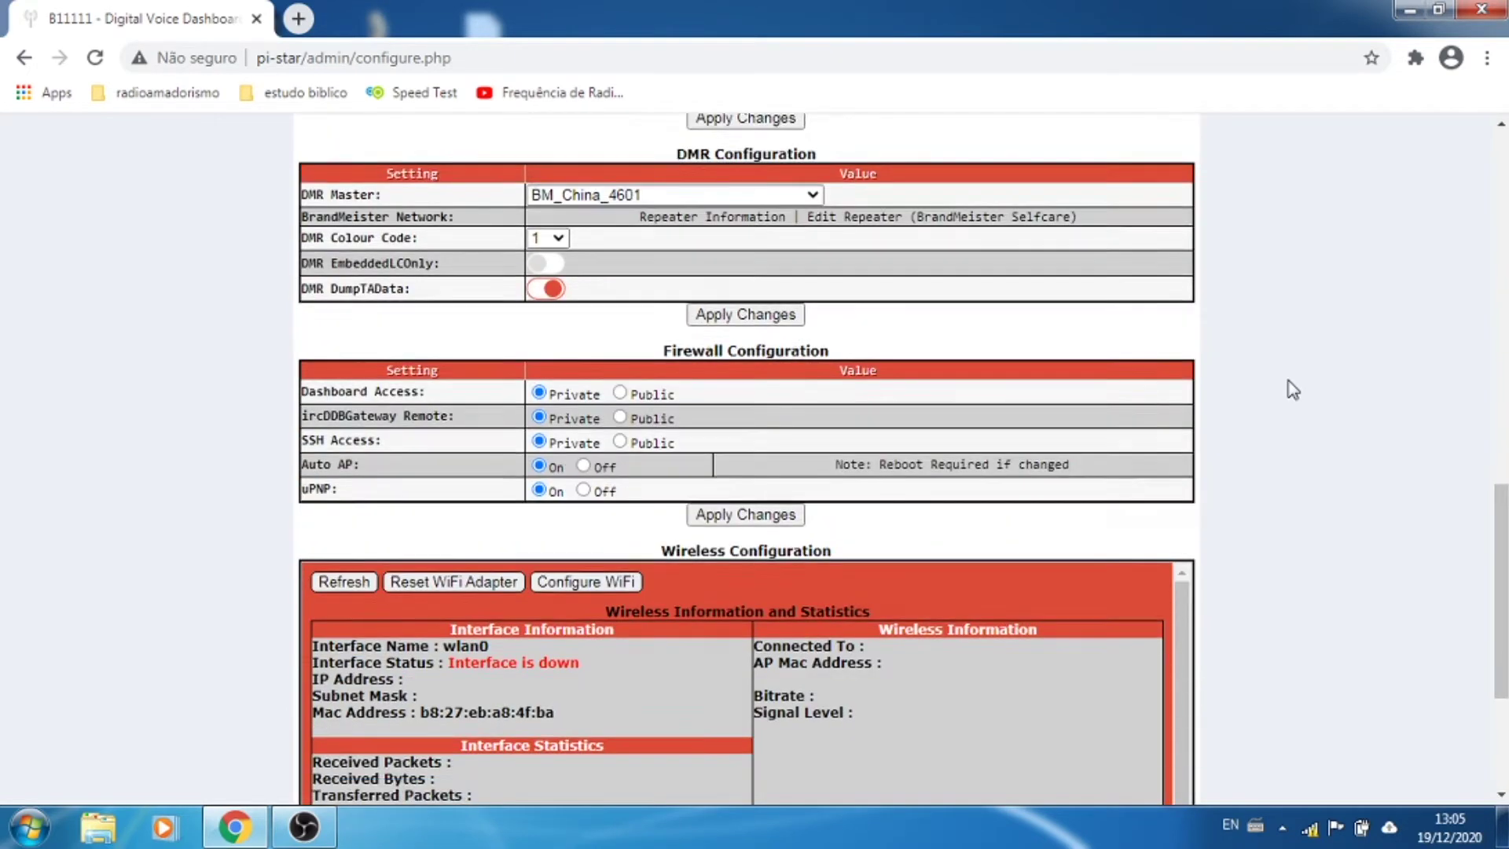
scroll(1293, 390, up, 14)
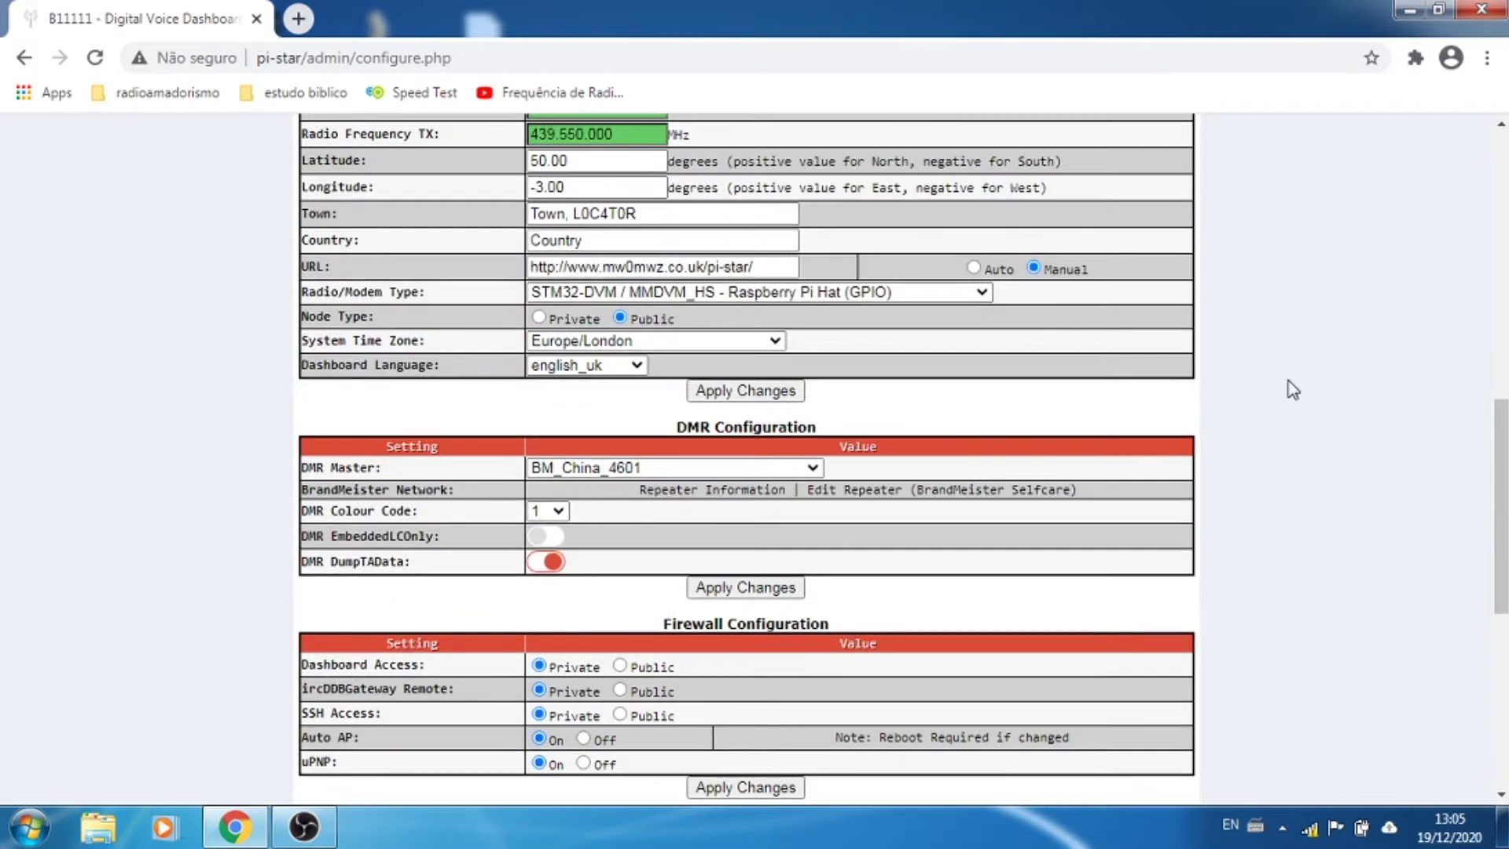
scroll(1293, 390, up, 4)
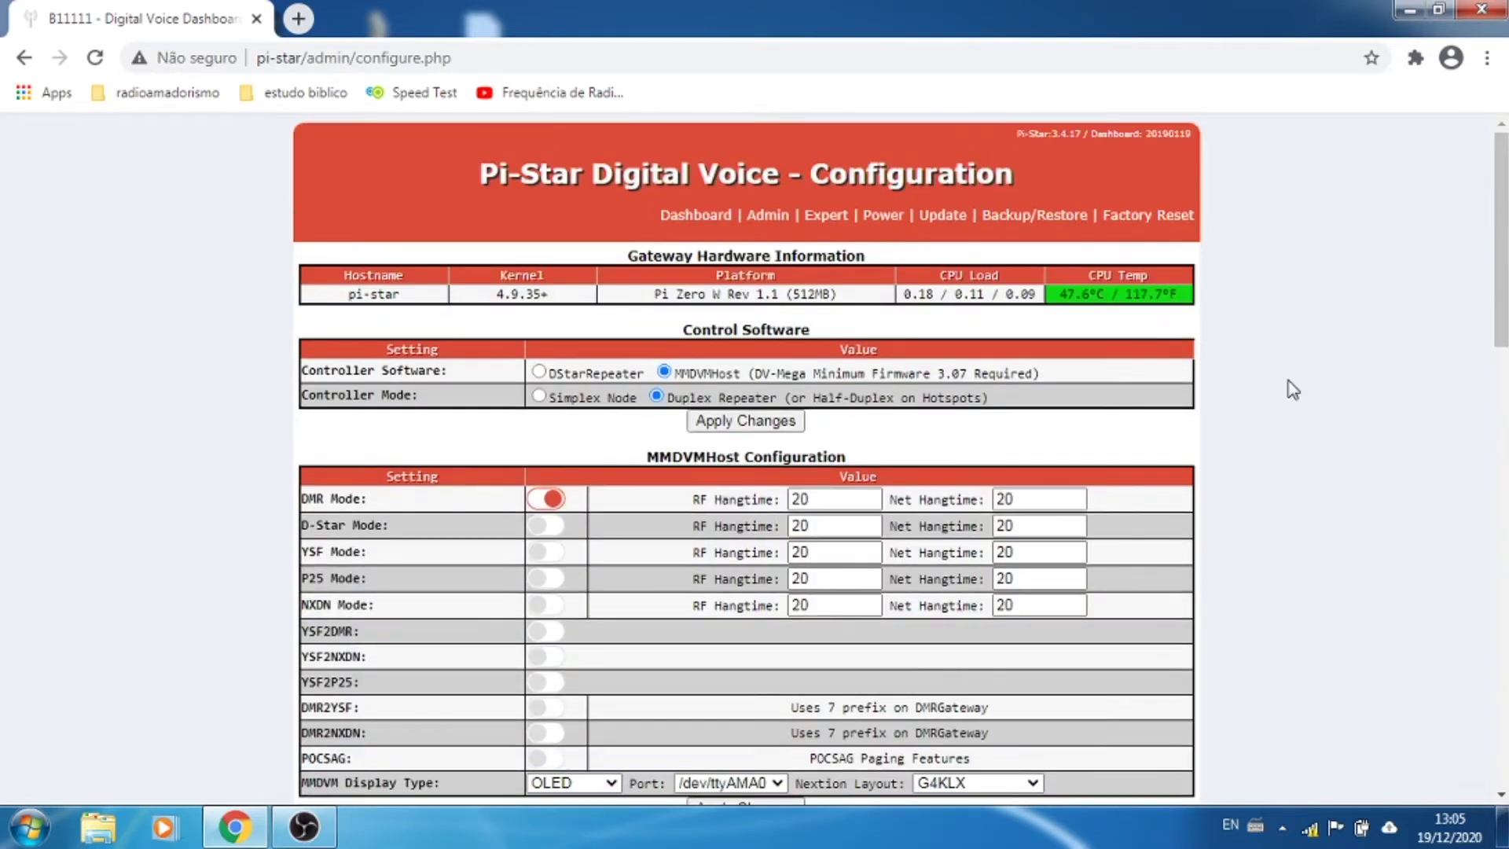
scroll(1293, 390, down, 7)
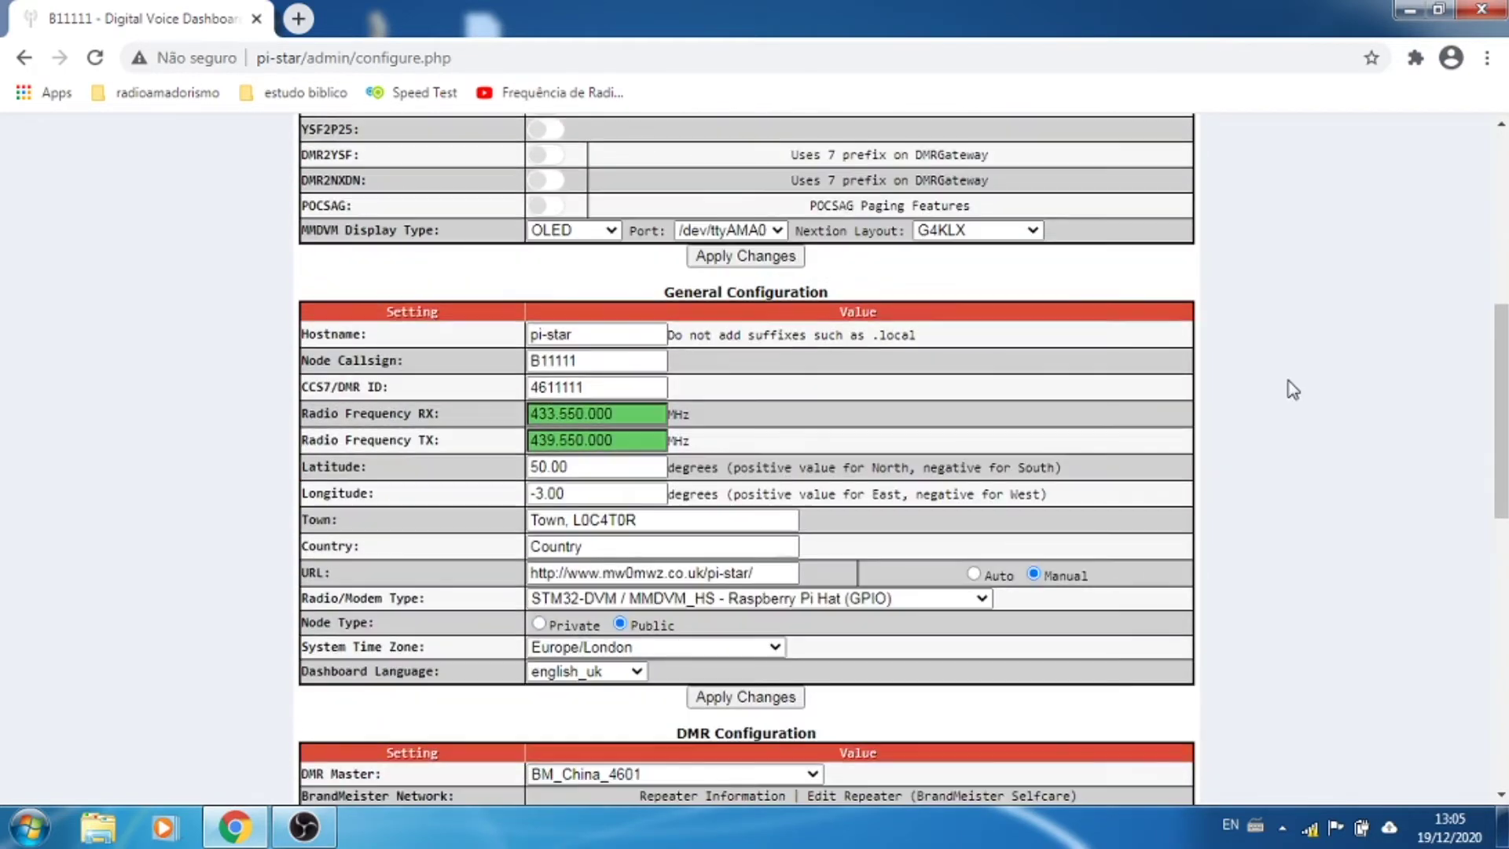
Step: Replace Node Callsign B11111 with the operator's callsign and enter their DMR ID
click(610, 359)
double_click(609, 359)
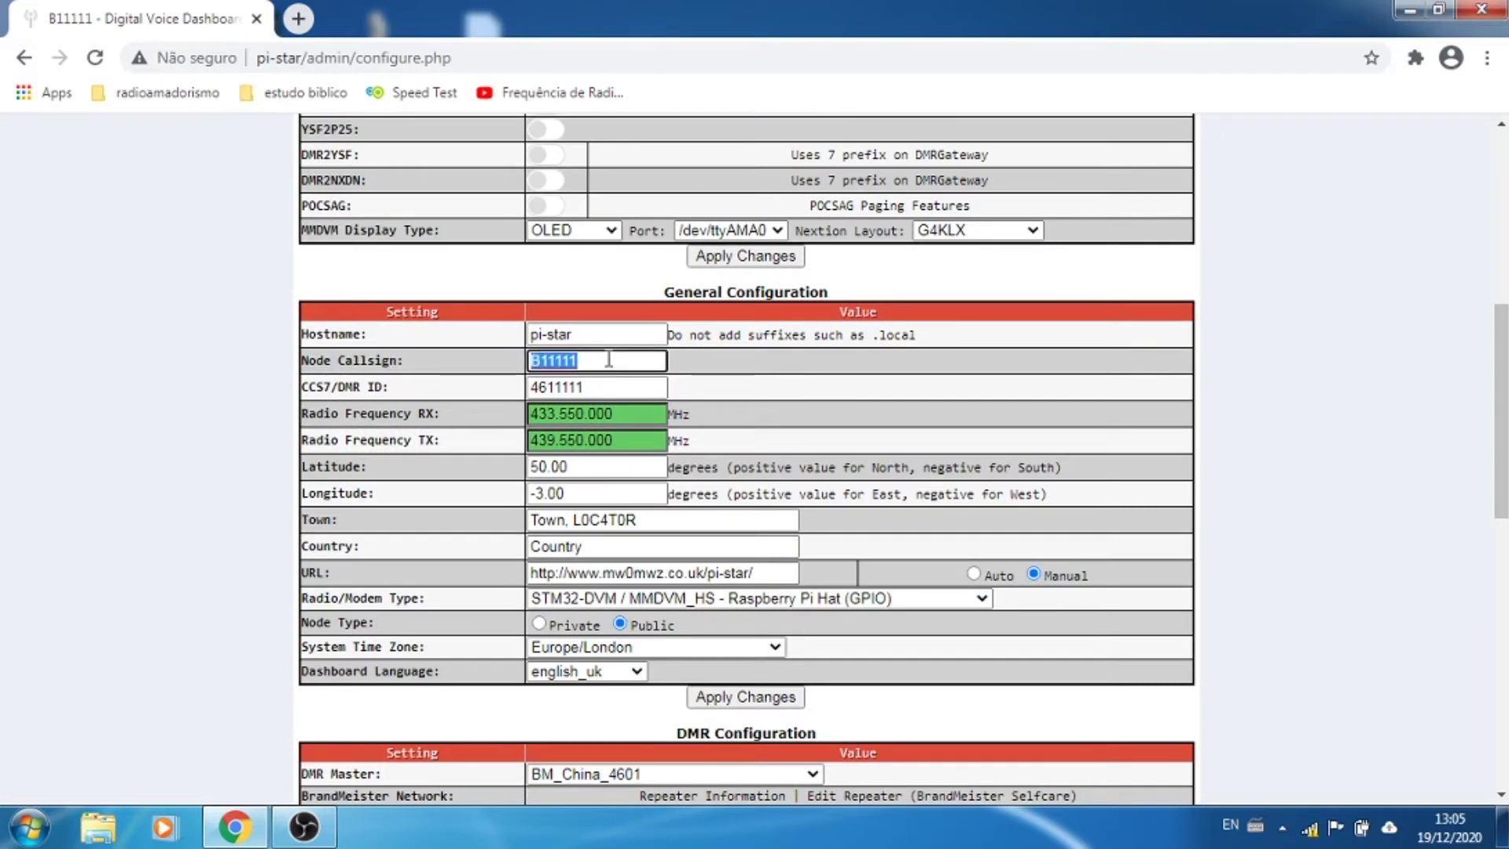
key(Caps_Lock)
text(PP8FA)
key(Tab)
key(Tab)
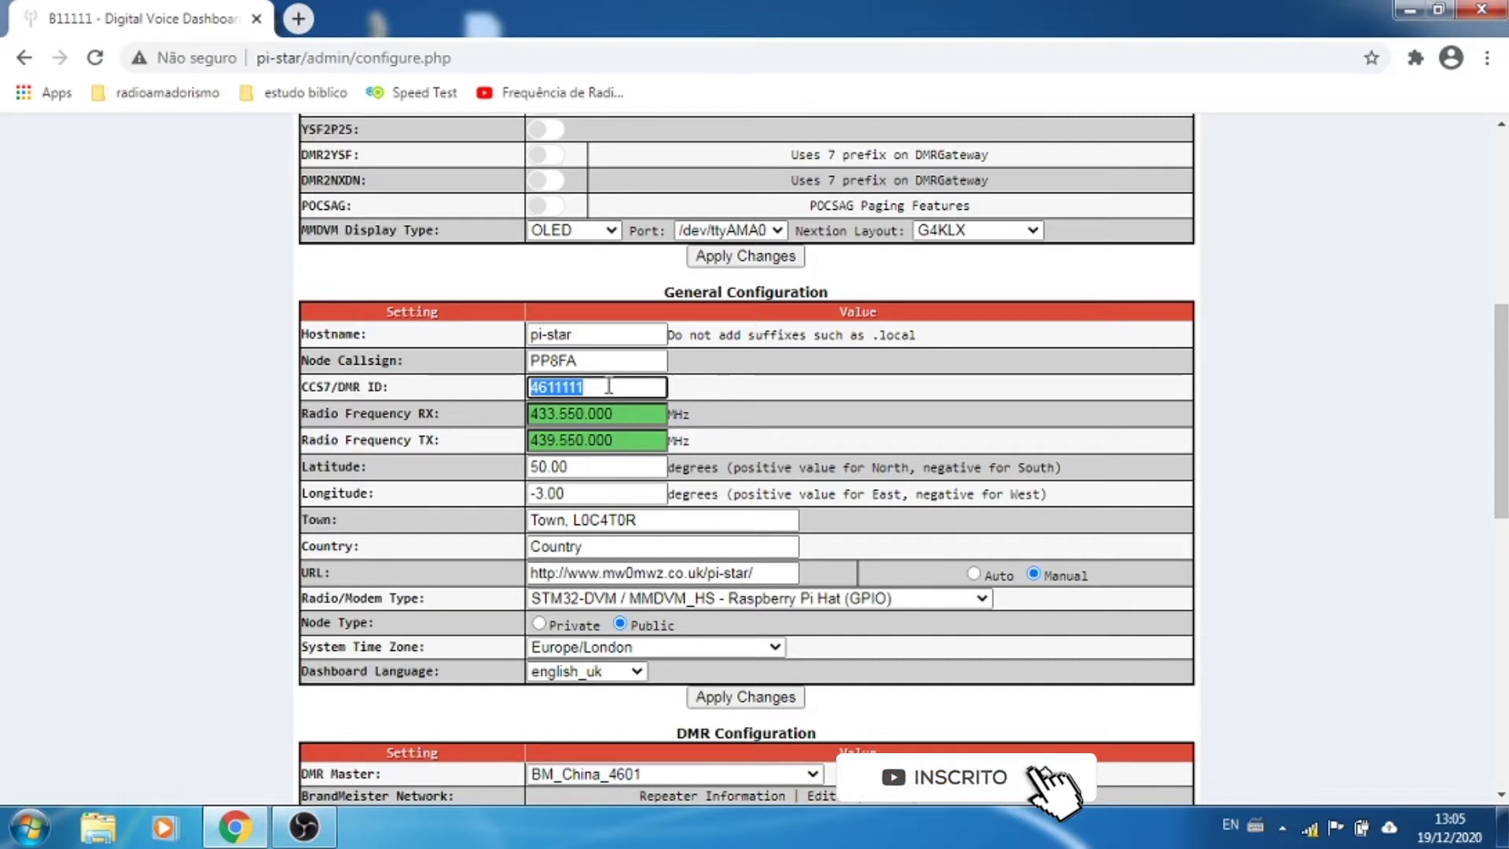
text(7)
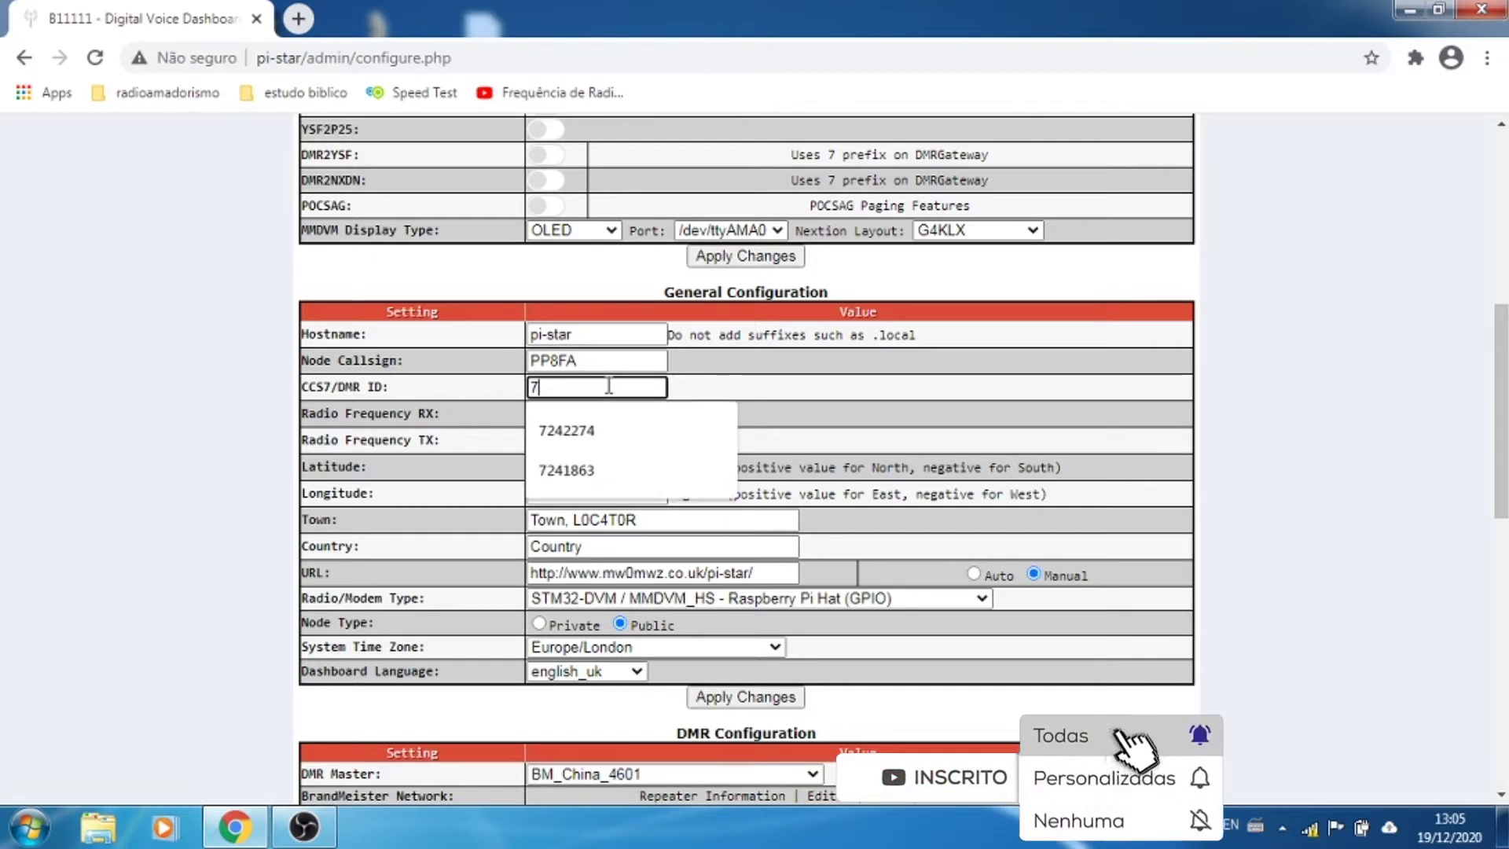
text(240303)
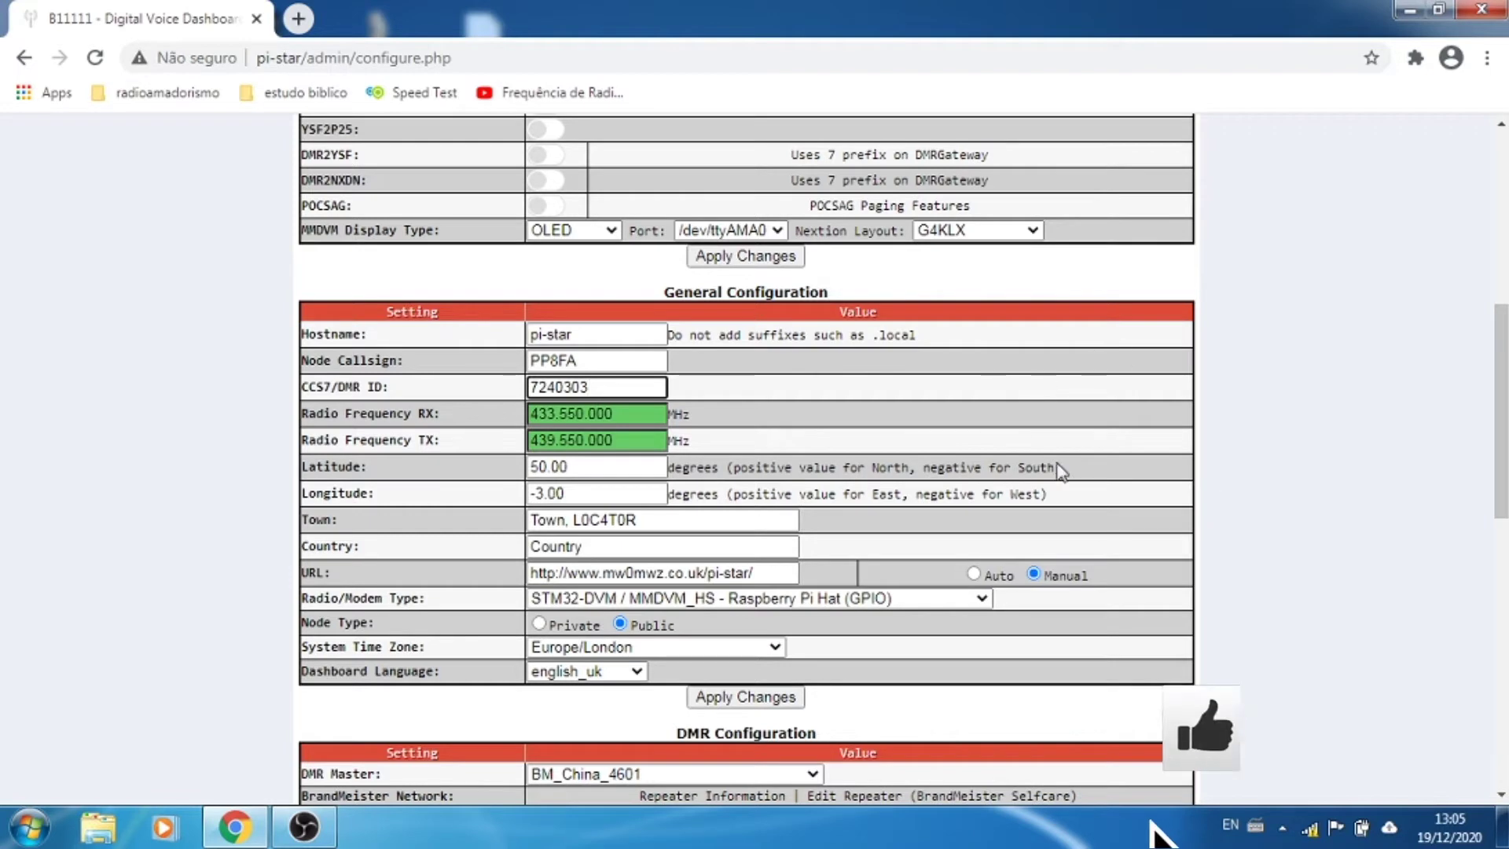
Step: Replace the Country placeholder with Brazil
scroll(1261, 435, down, 3)
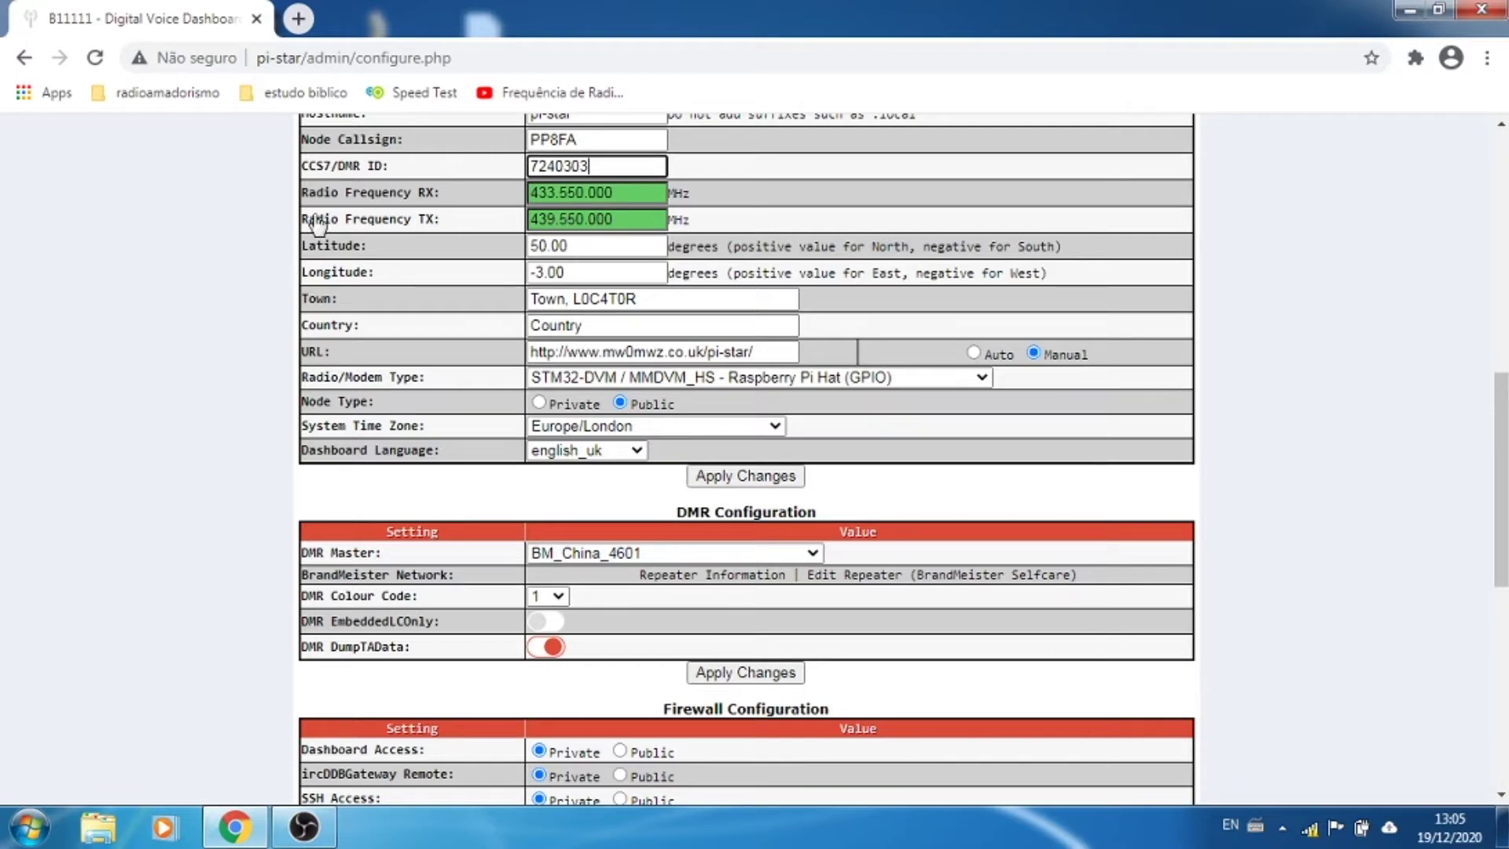
mouse_move(389, 210)
click(601, 325)
double_click(600, 325)
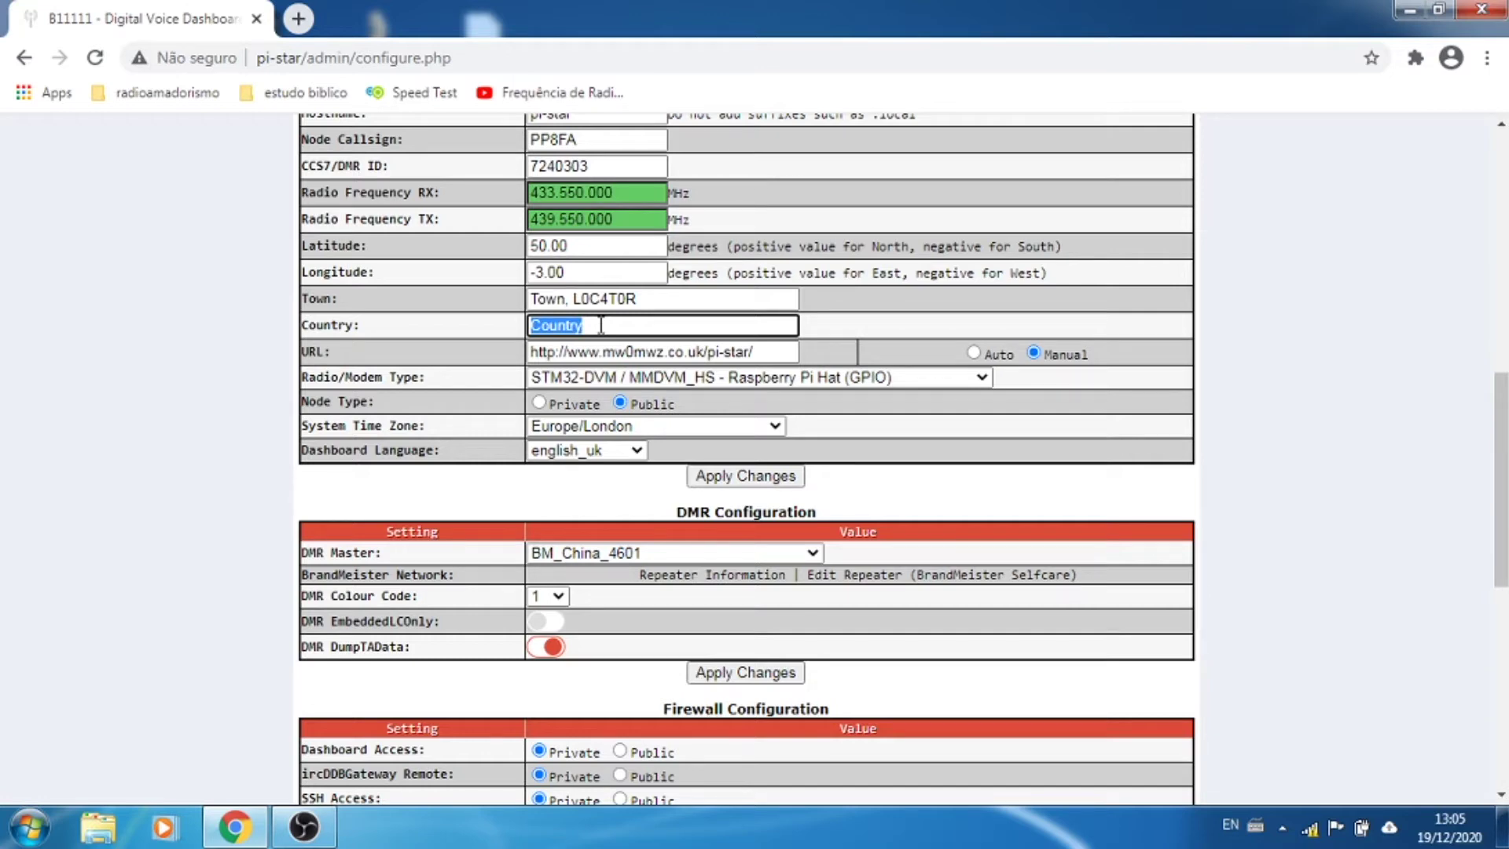
text(BRA)
key(BackSpace)
key(BackSpace)
key(BackSpace)
text(B)
key(Caps_Lock)
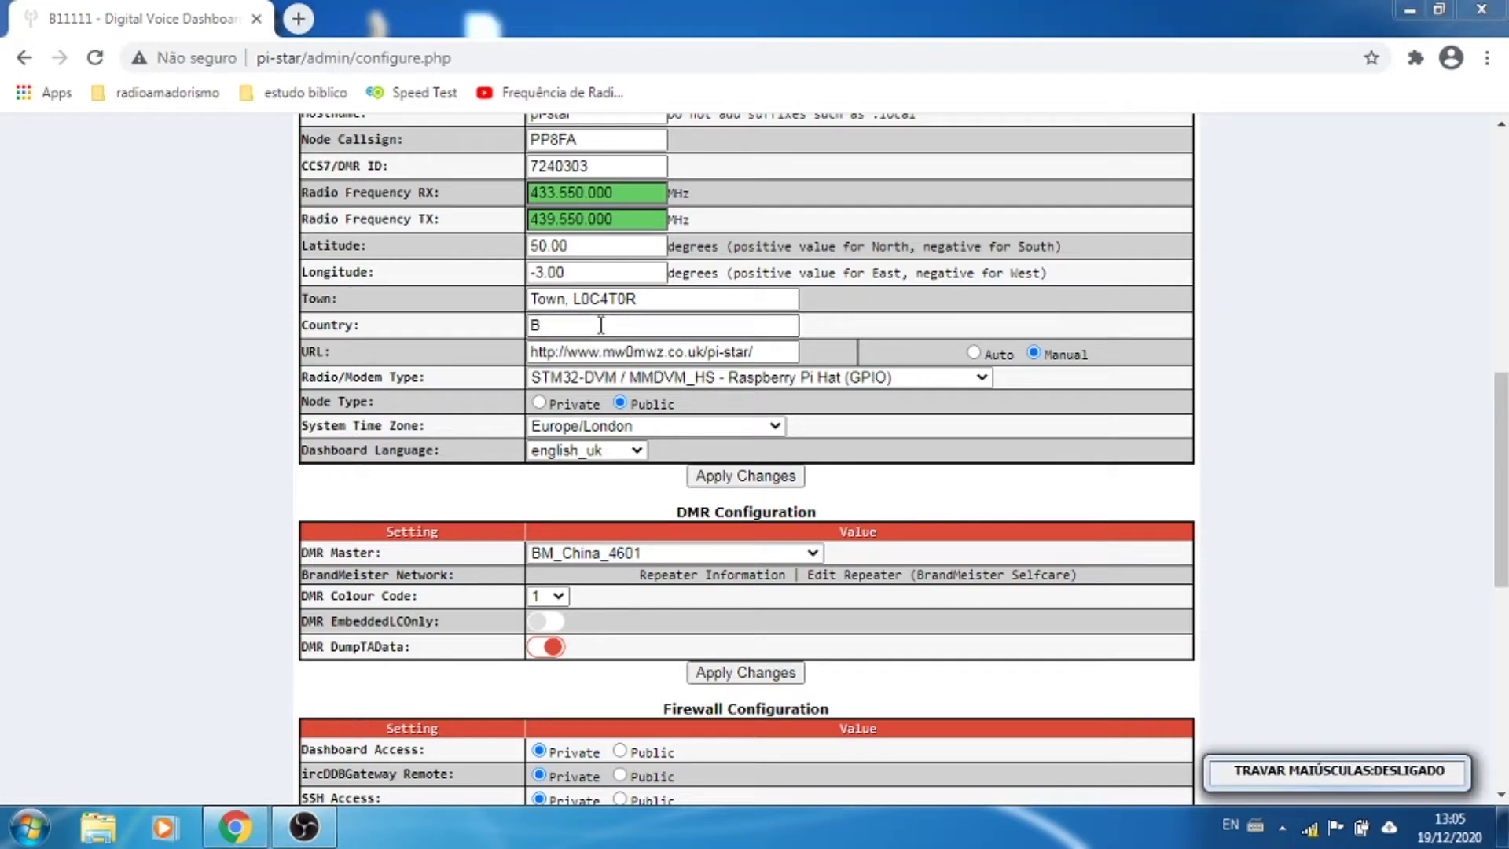
click(602, 325)
text(rasil)
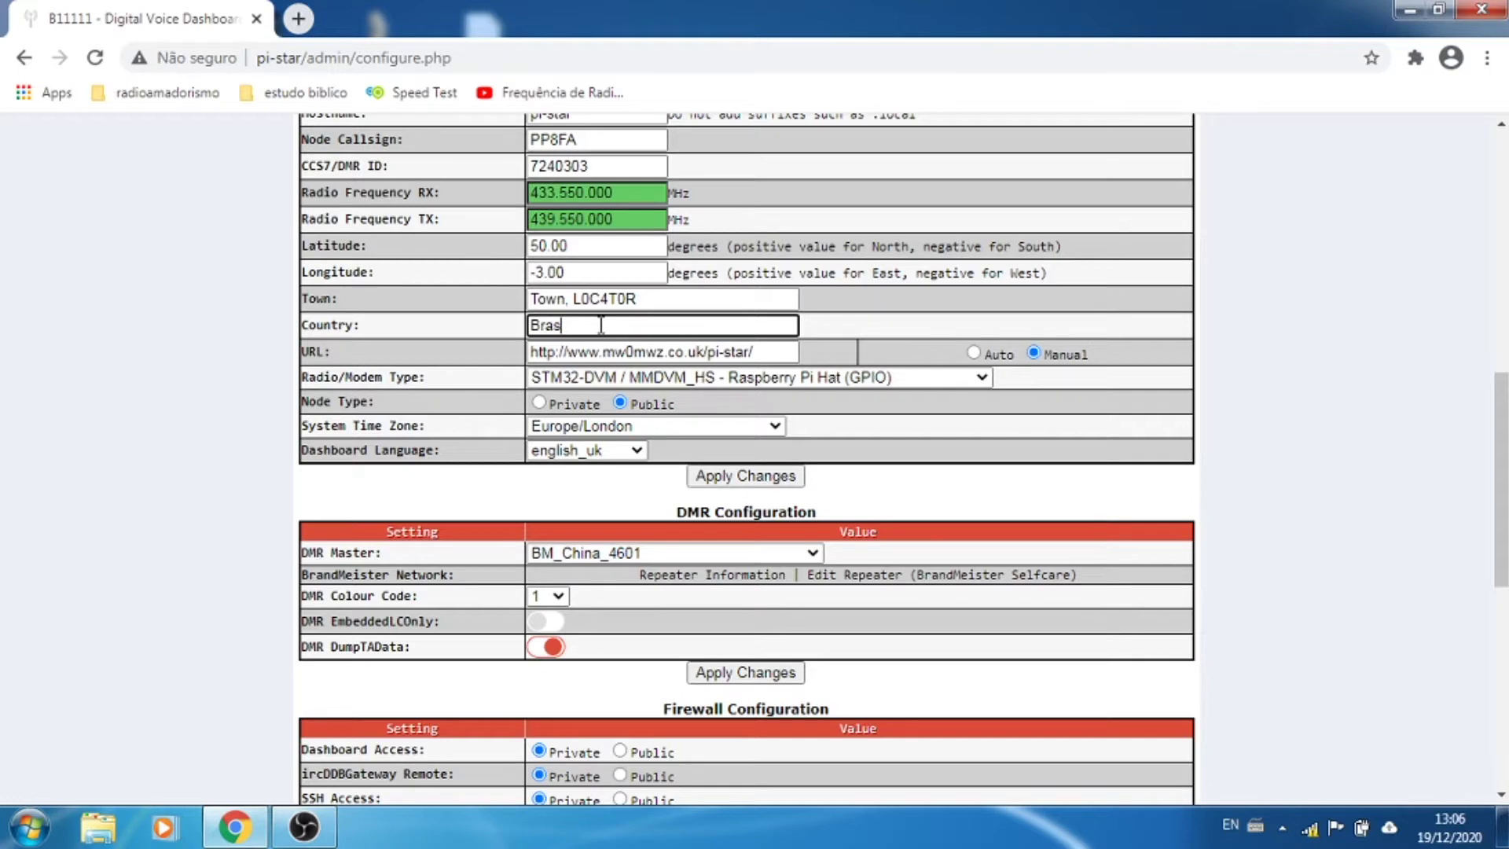
key(BackSpace)
text(zil)
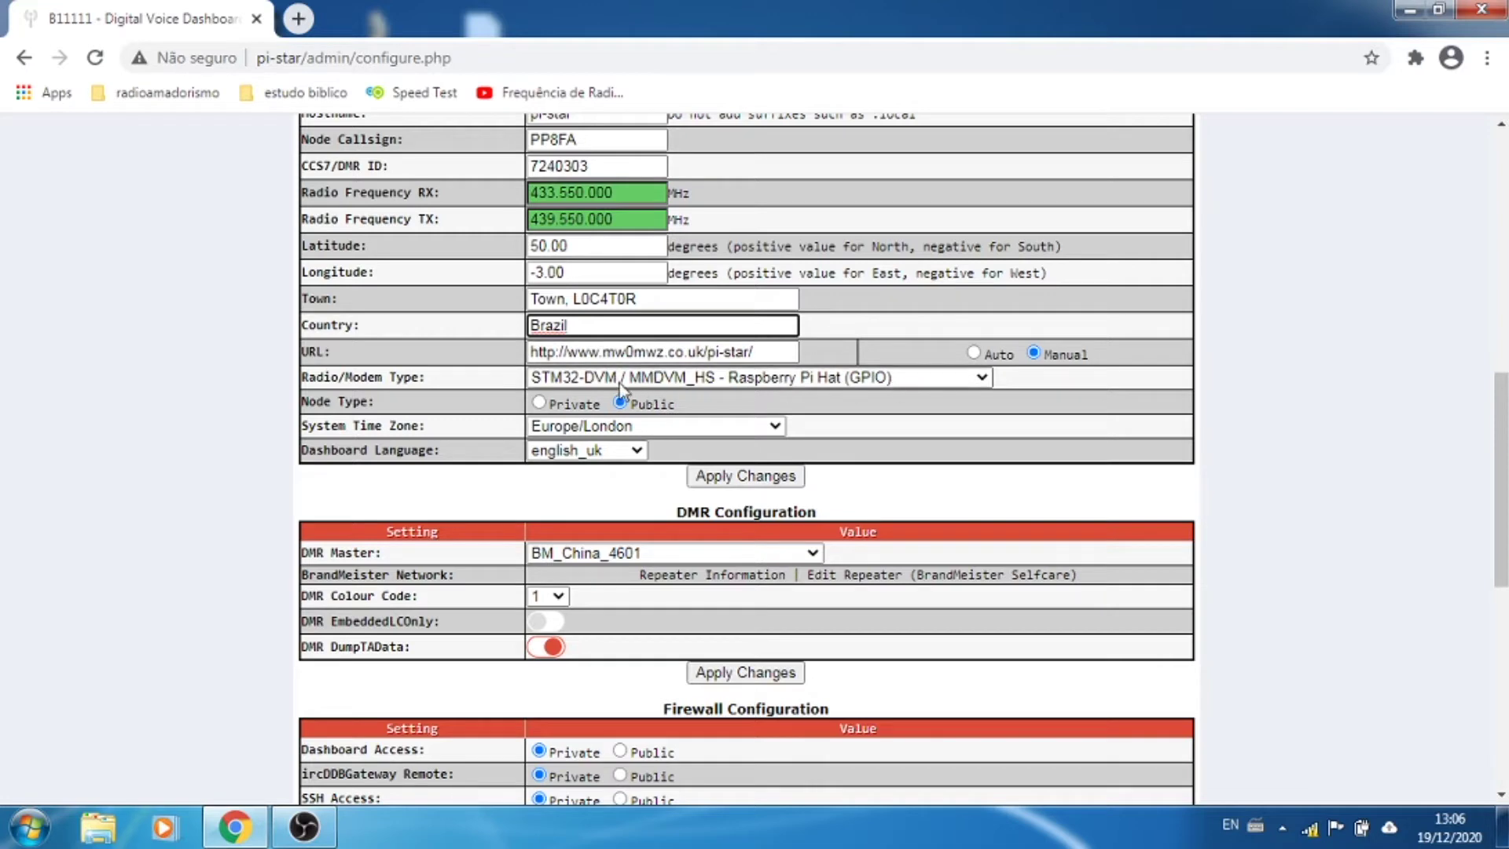
Step: Change System Time Zone from Europe/London to America/Manaus
click(657, 430)
scroll(650, 337, down, 20)
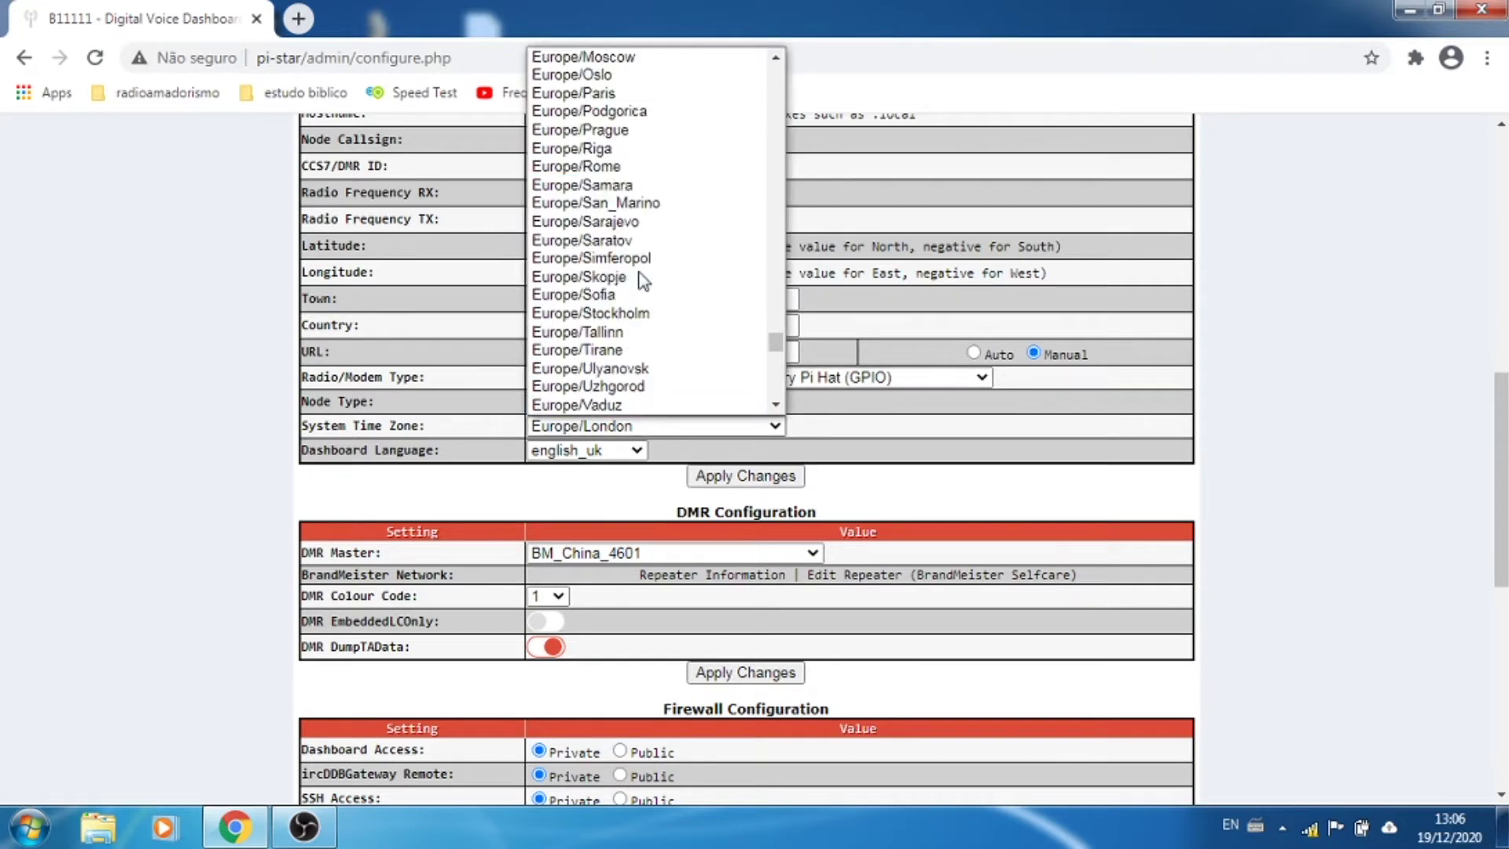
scroll(641, 279, up, 20)
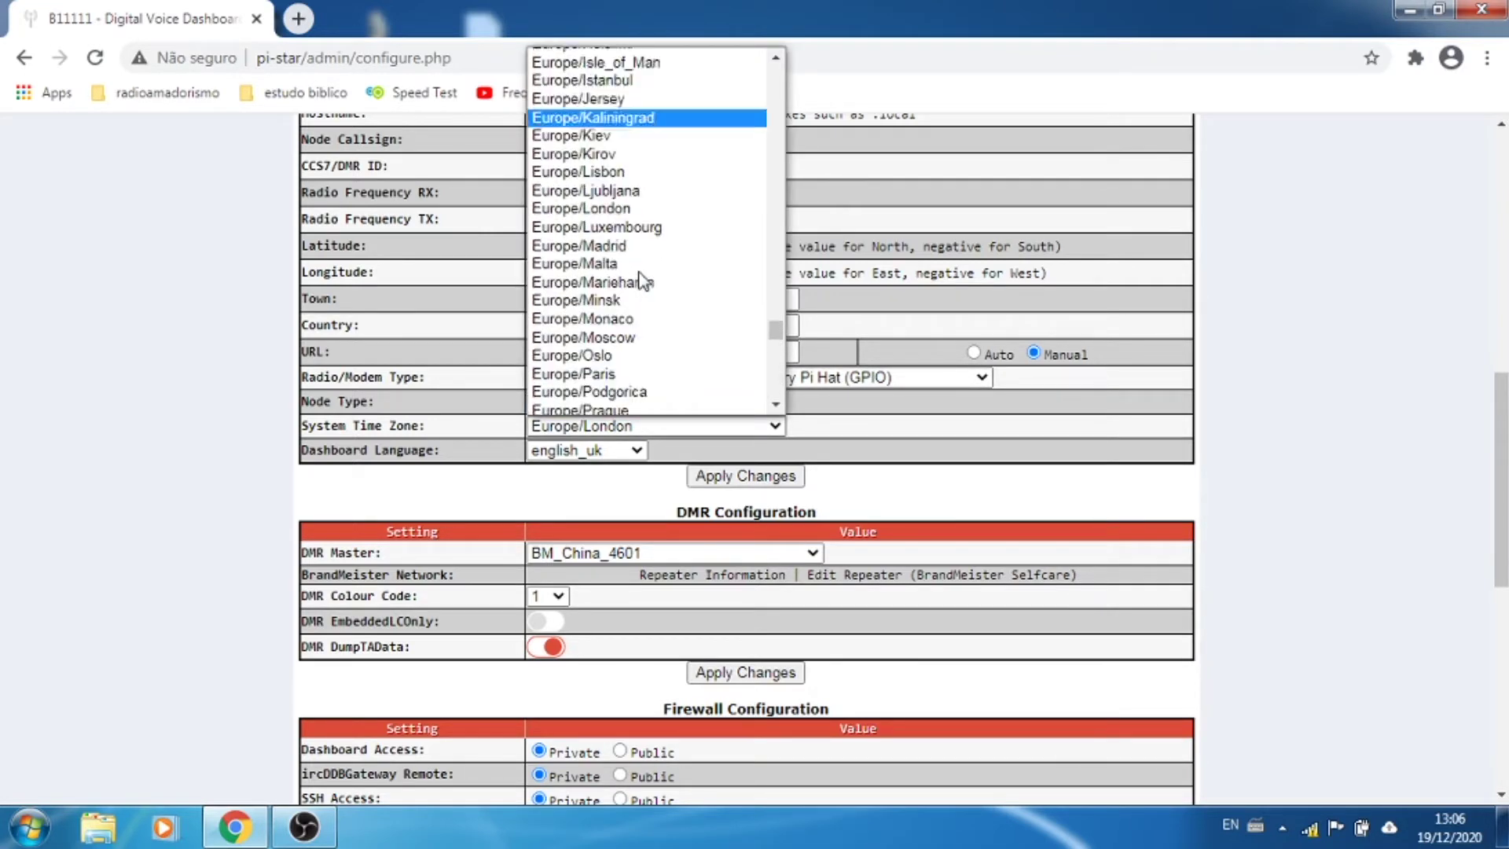
scroll(643, 277, down, 5)
scroll(643, 279, up, 20)
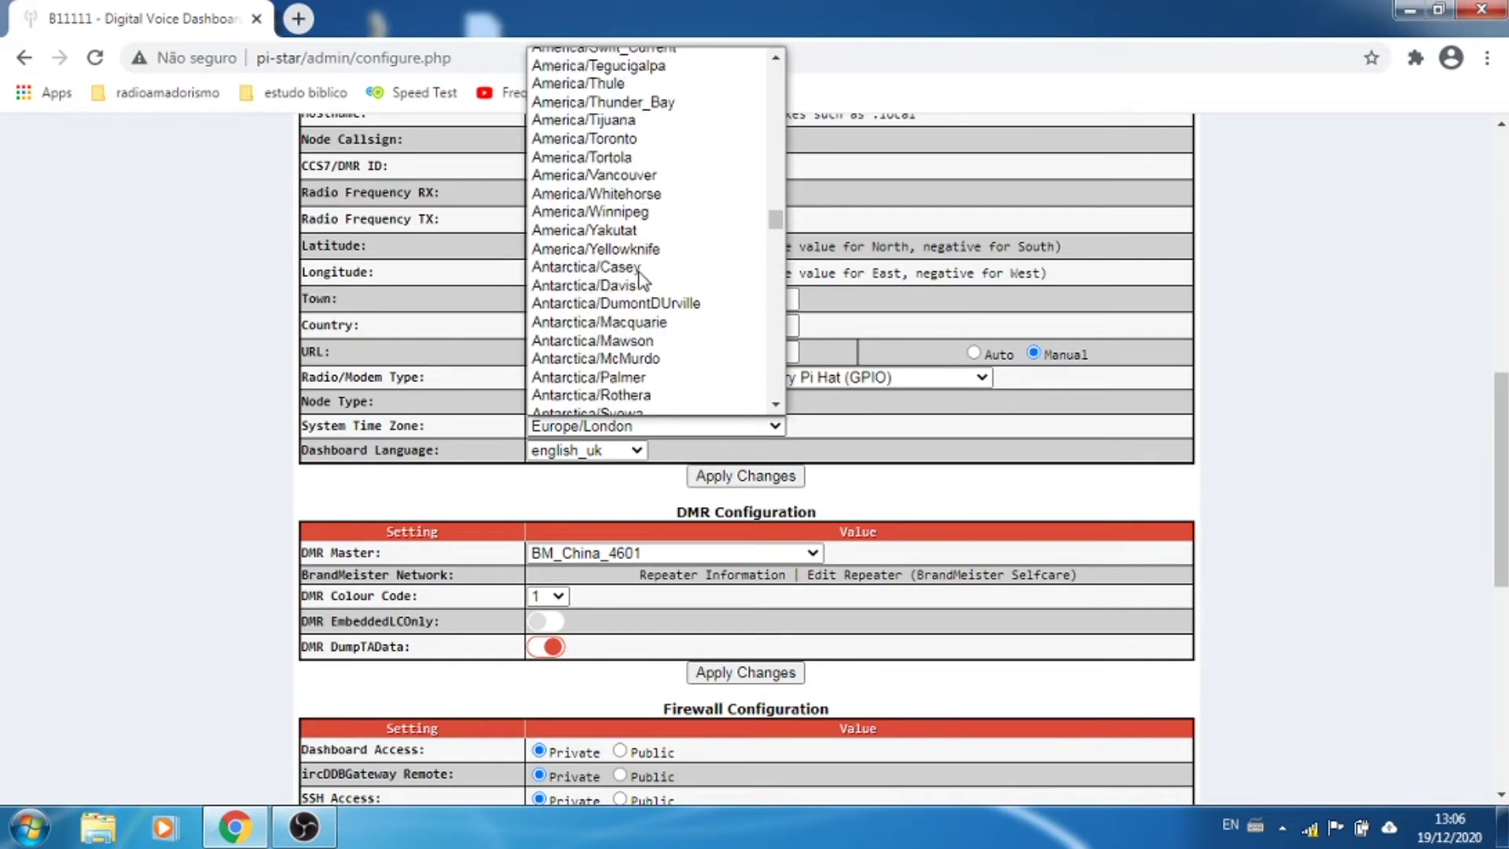
scroll(643, 280, up, 4)
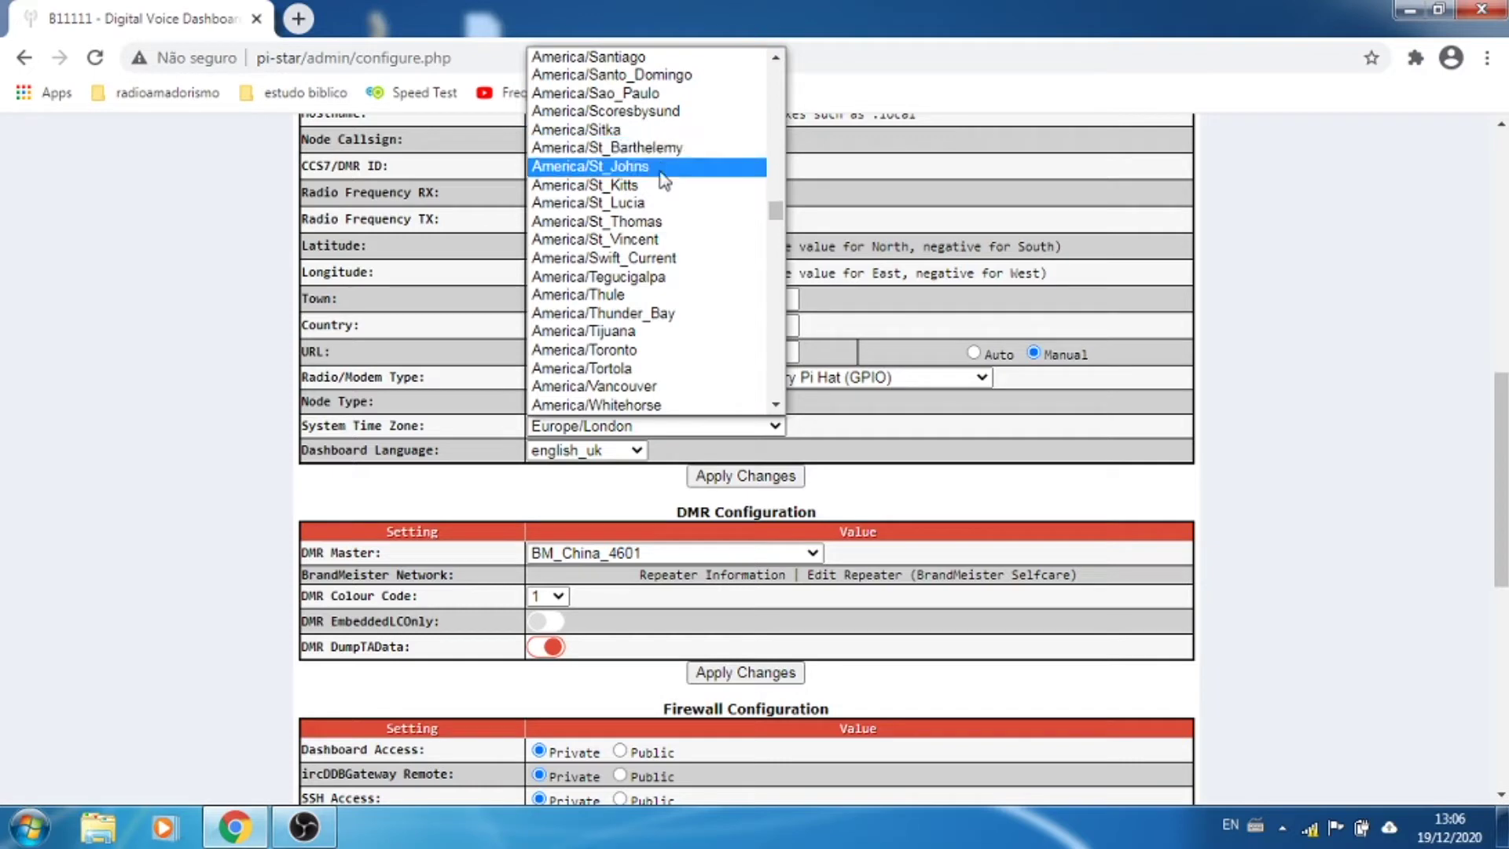
scroll(660, 132, up, 4)
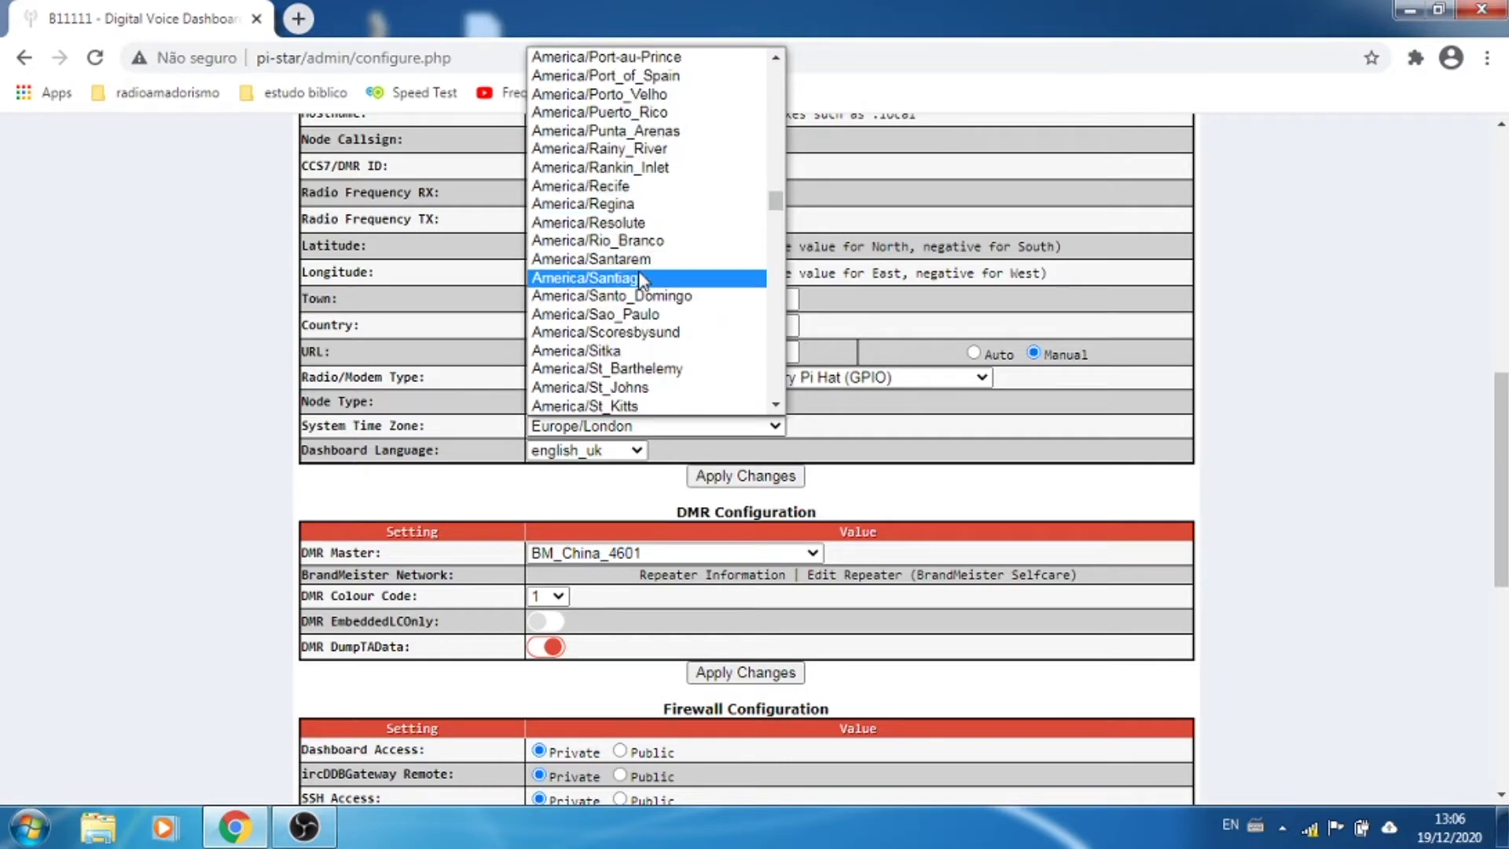
scroll(643, 248, up, 4)
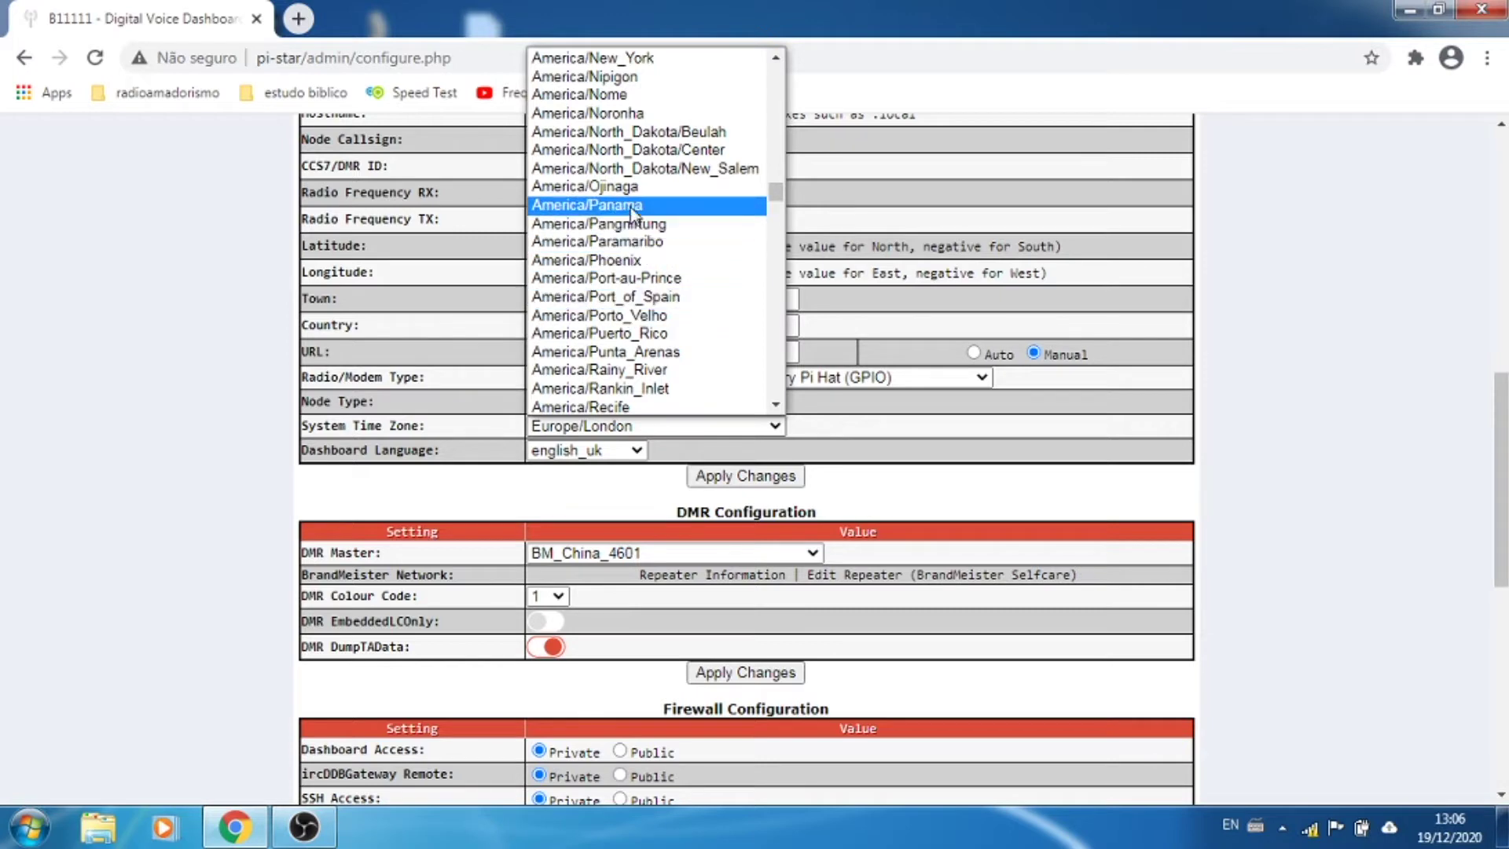
scroll(630, 259, up, 3)
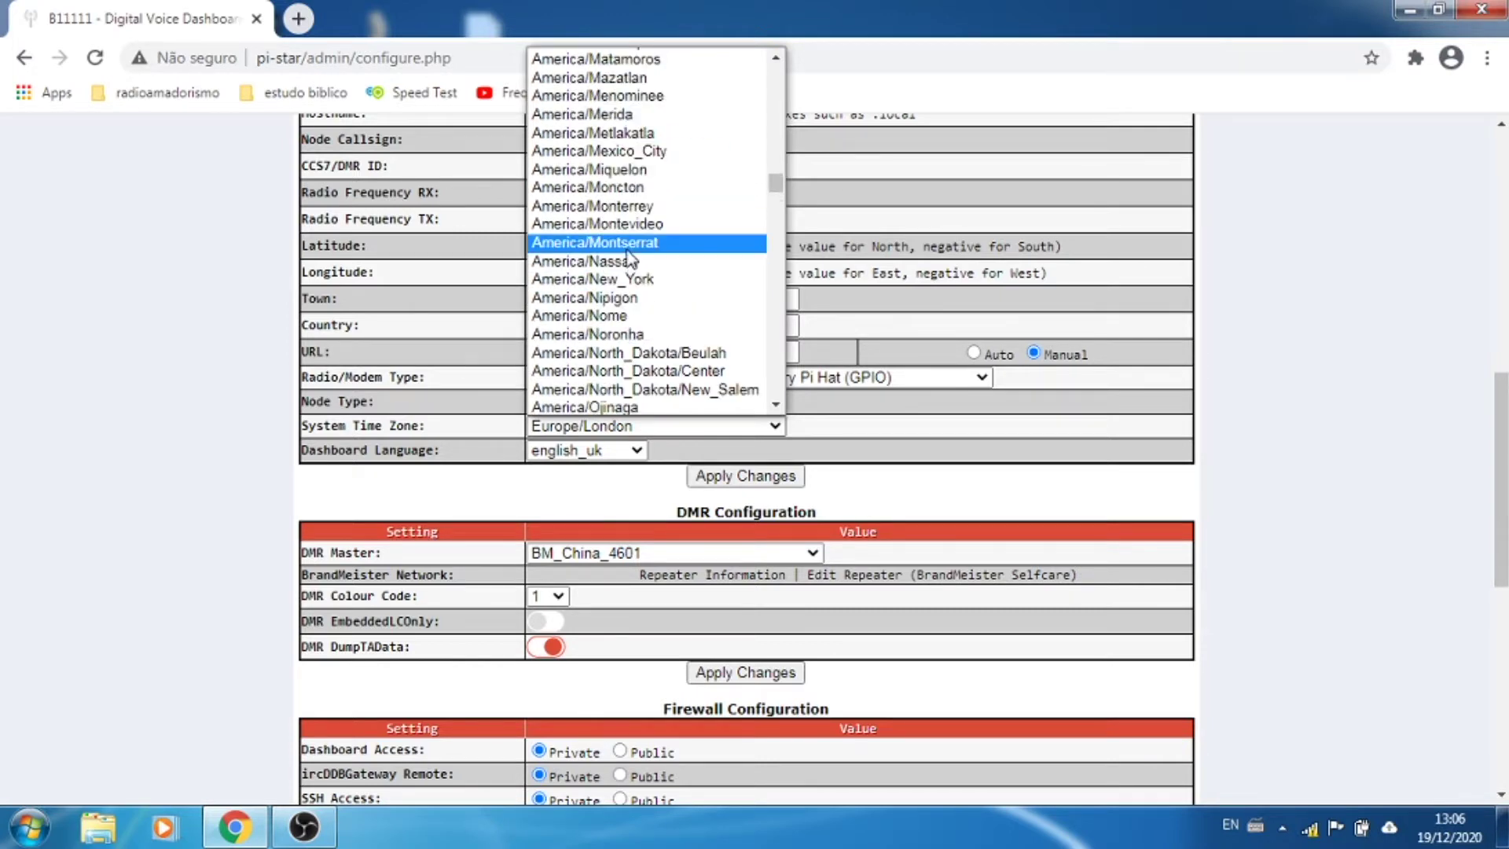
scroll(629, 259, up, 3)
scroll(629, 256, up, 6)
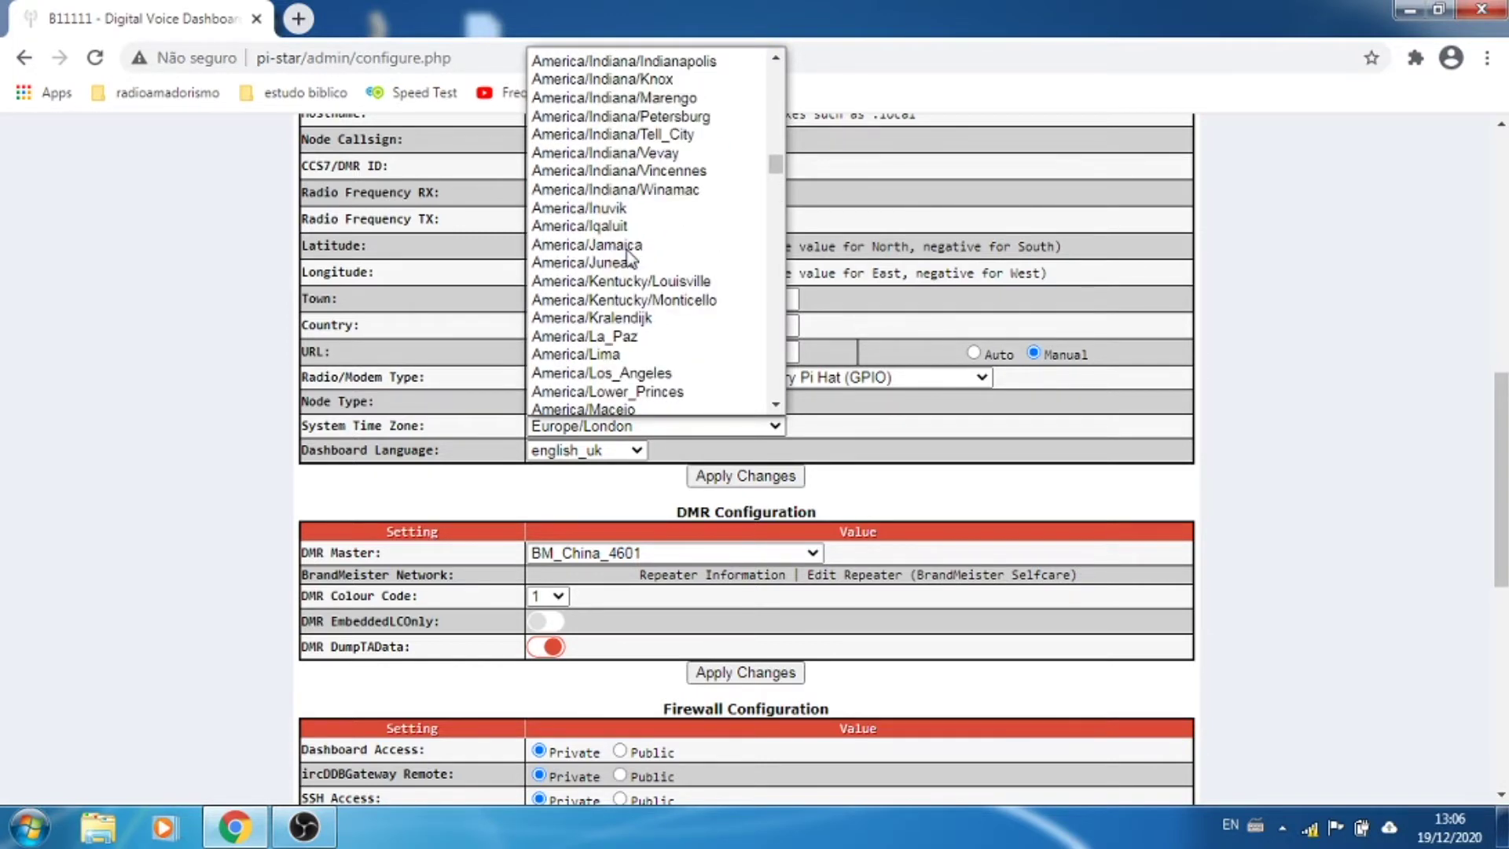
scroll(629, 256, up, 3)
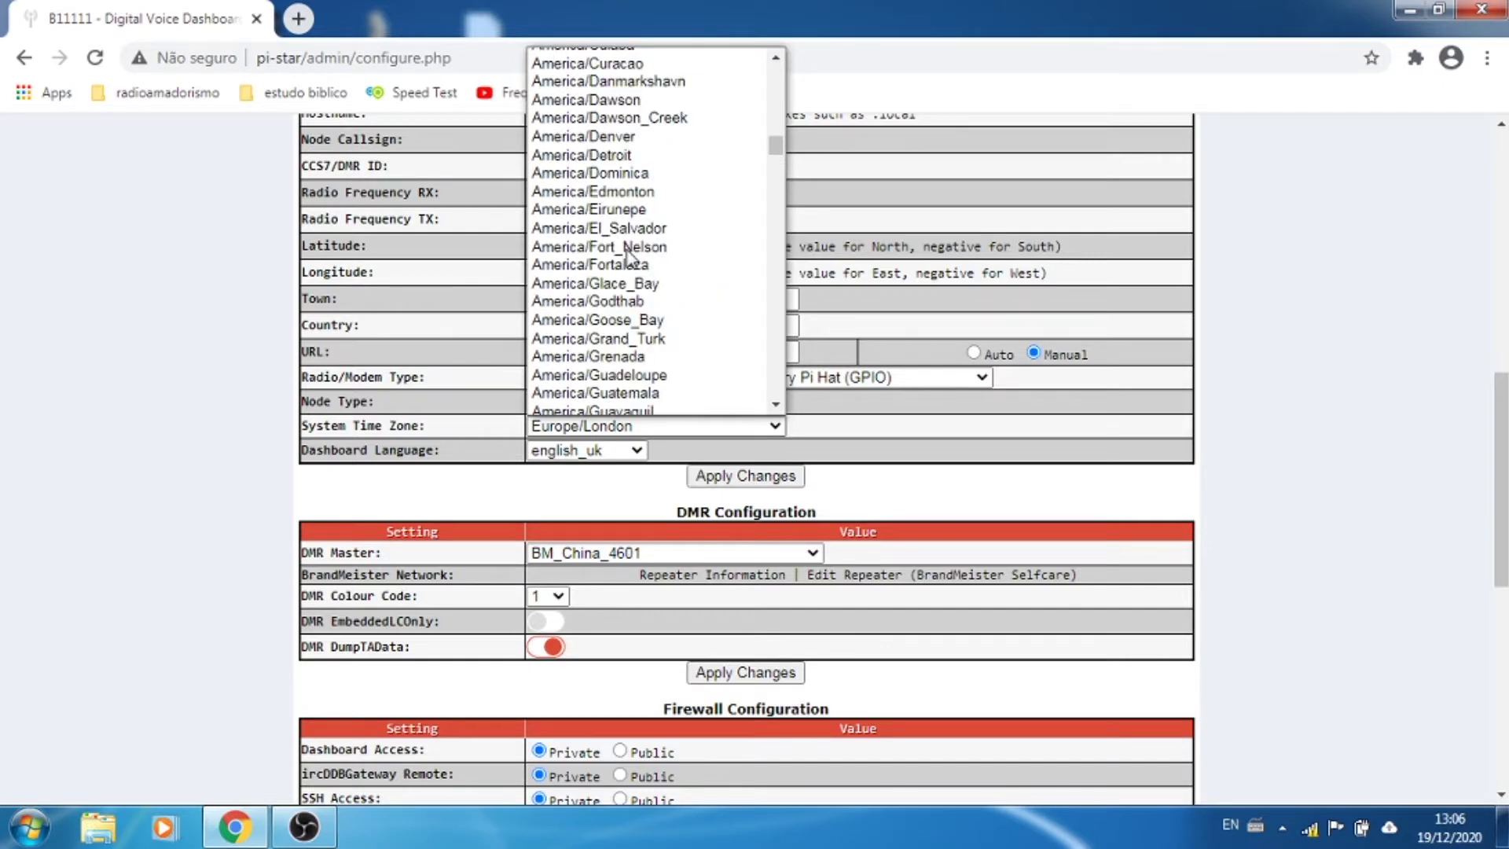
scroll(629, 255, up, 9)
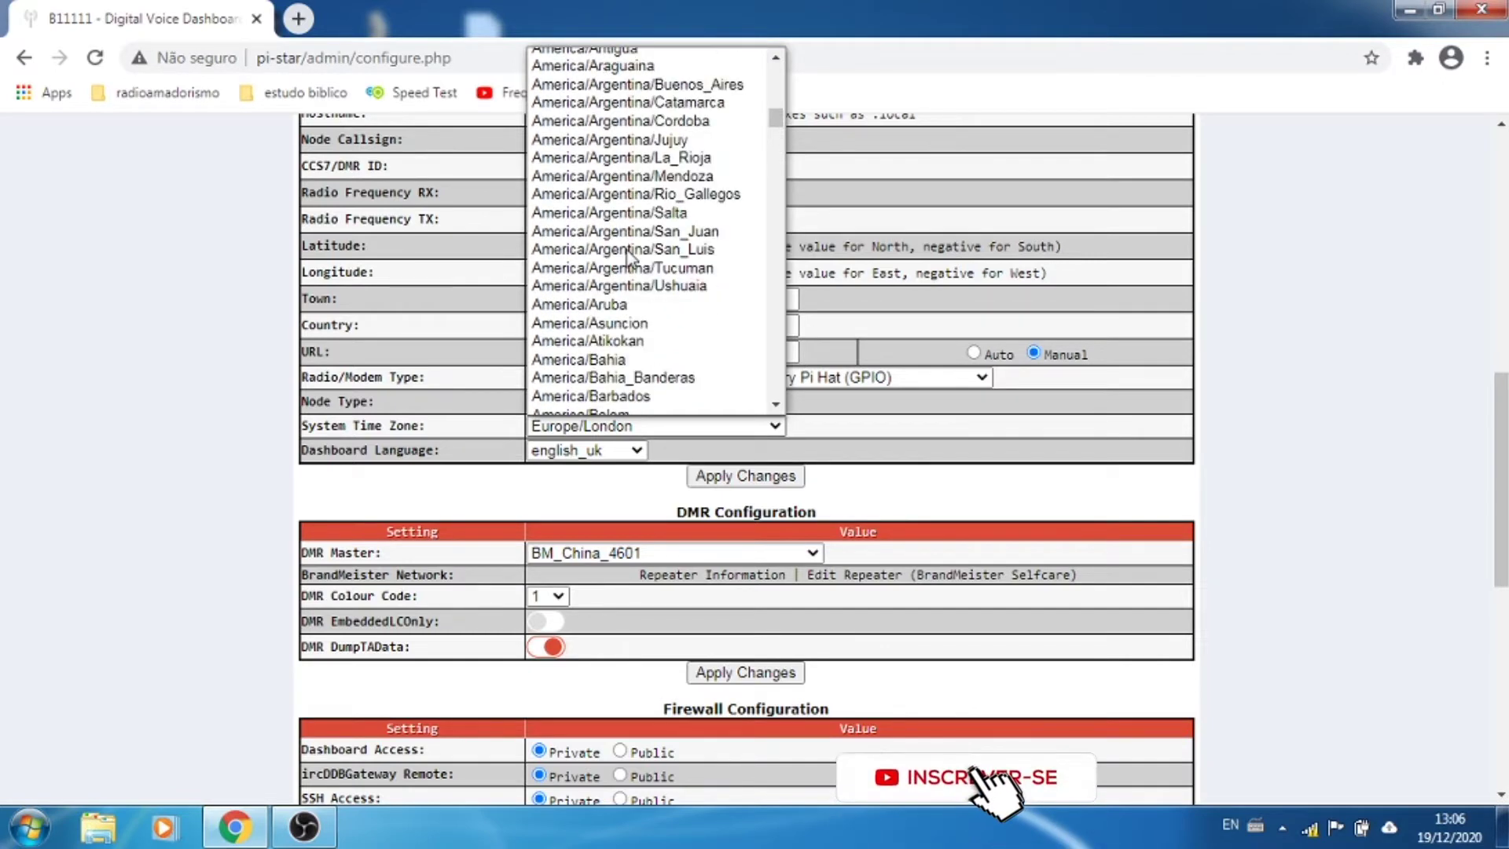
scroll(628, 254, up, 3)
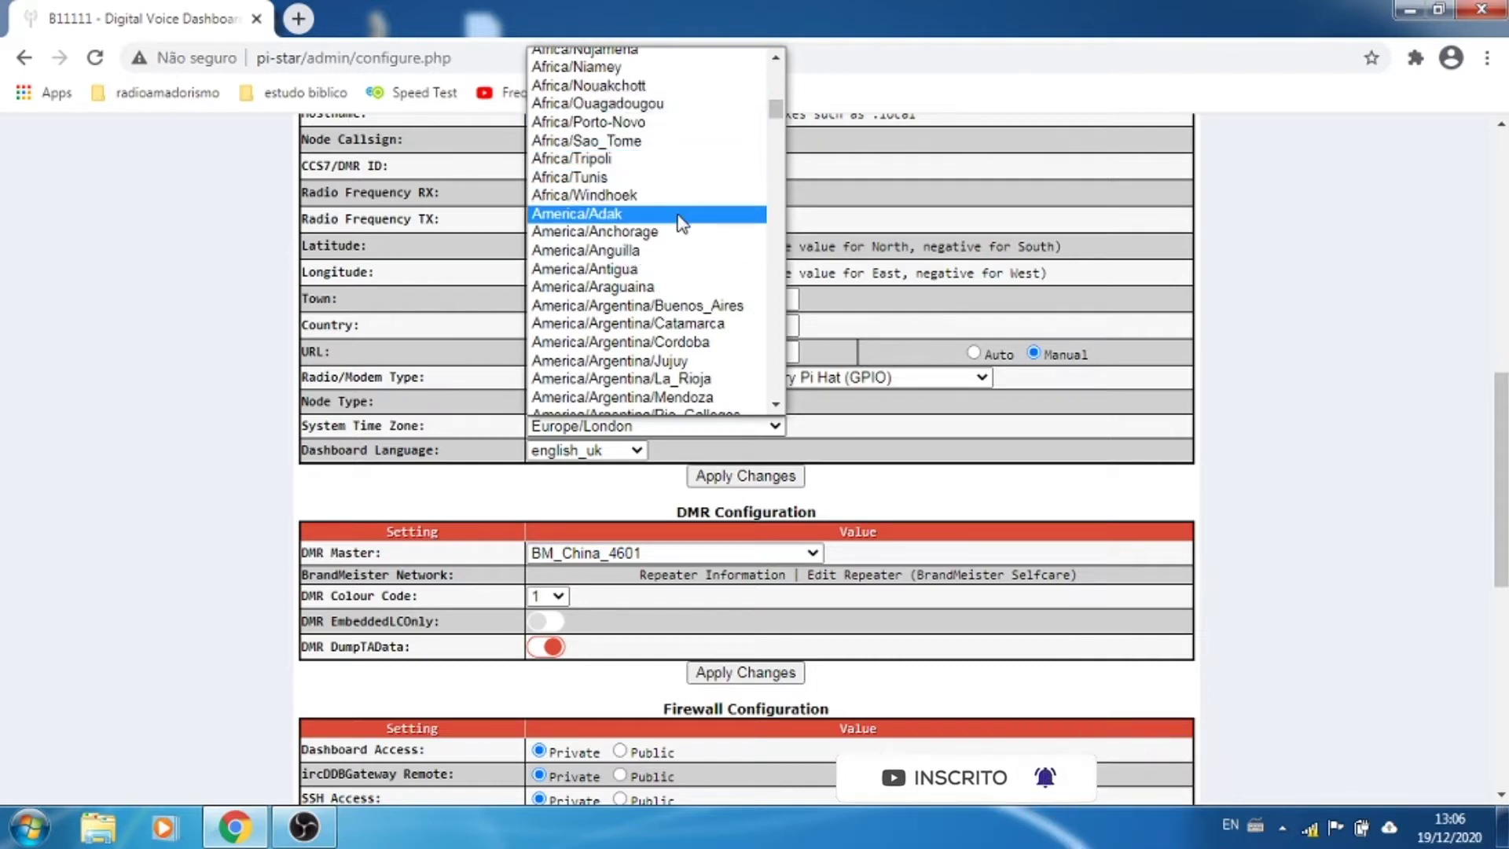
scroll(680, 223, down, 3)
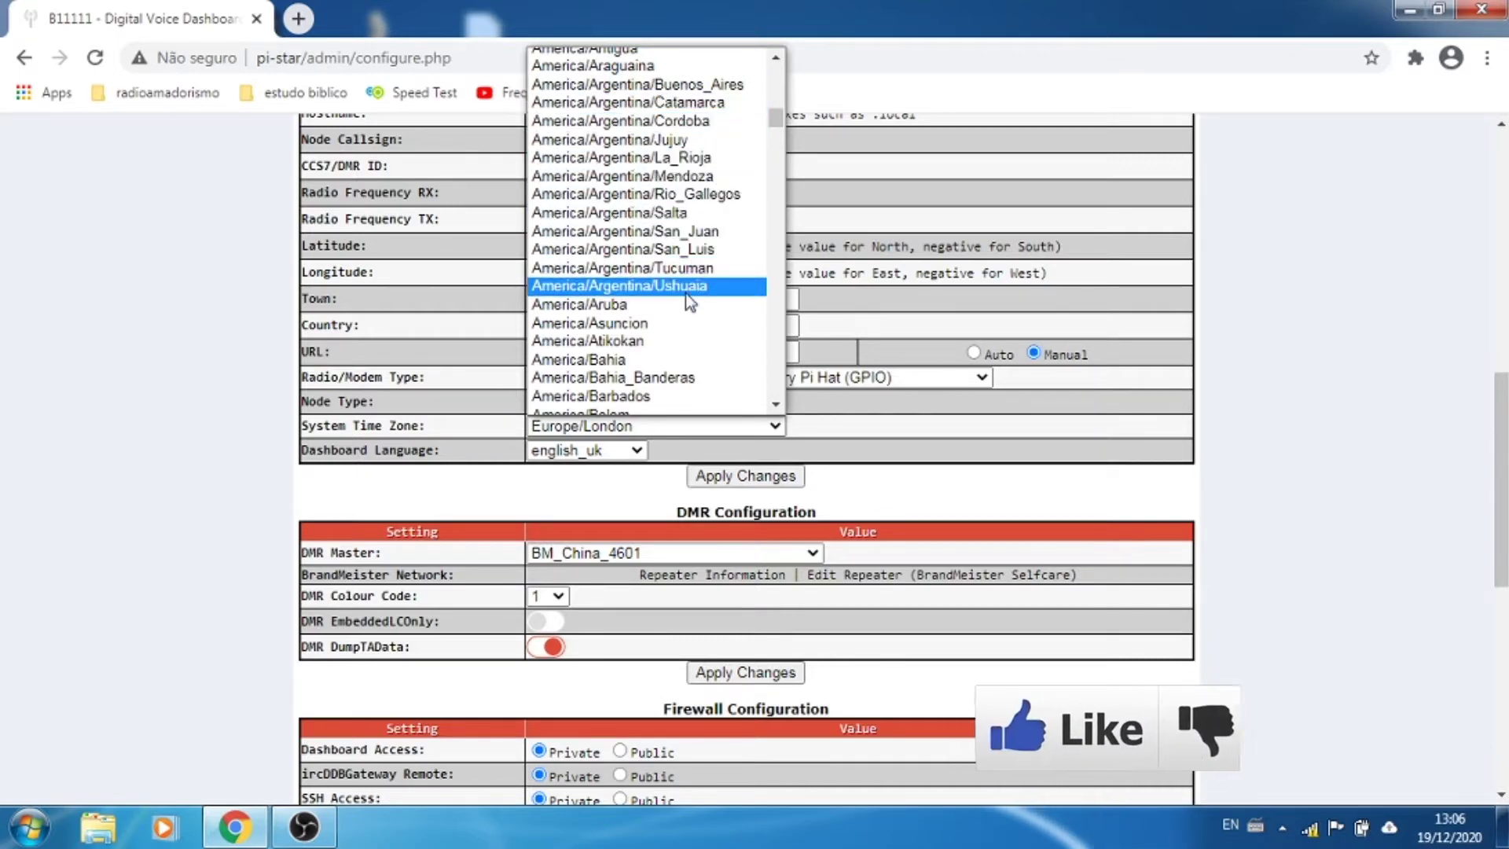
scroll(686, 294, down, 3)
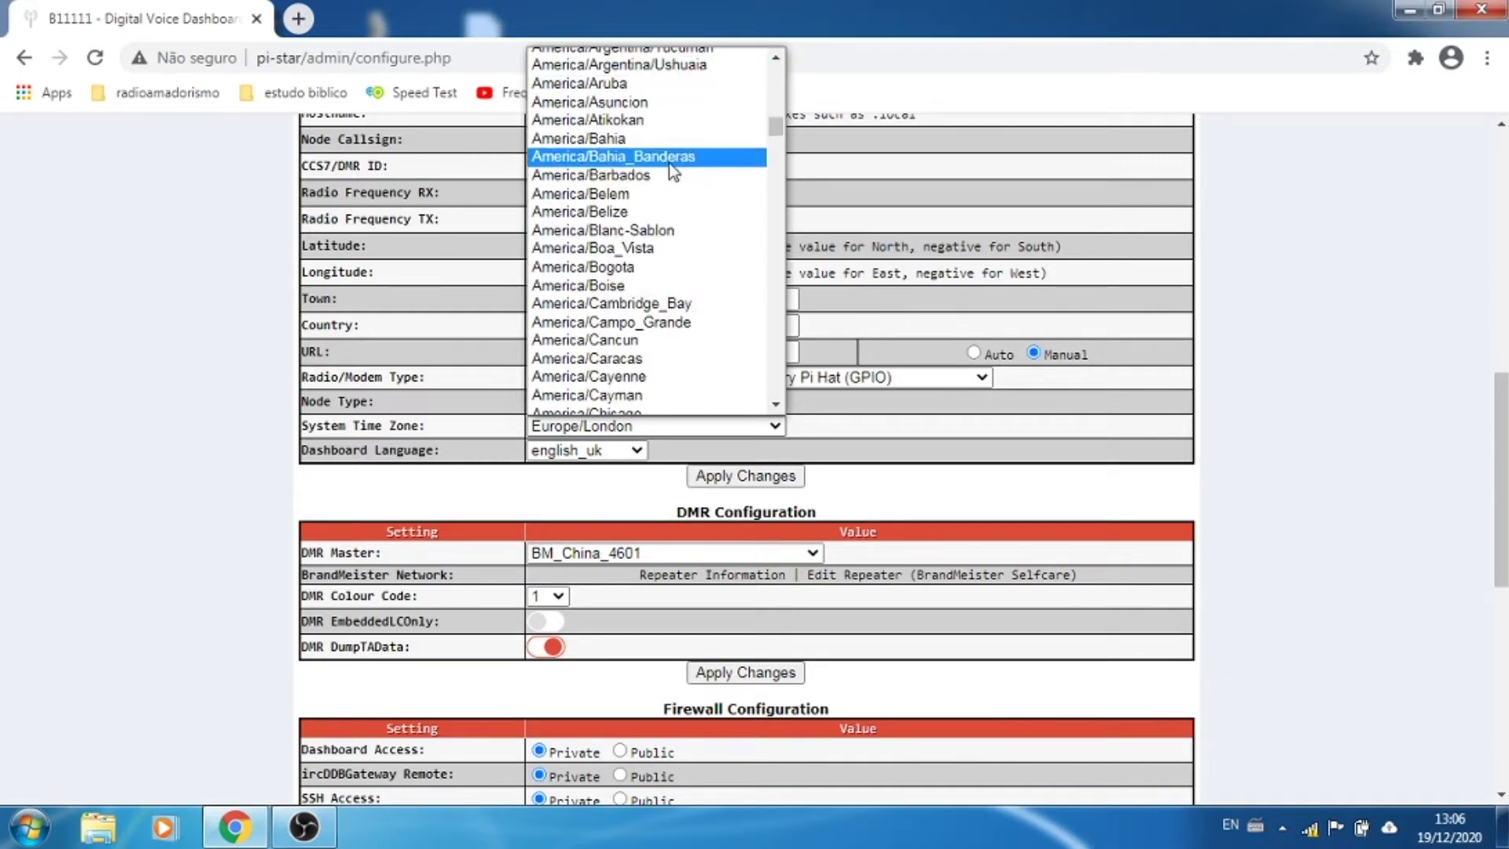
scroll(658, 228, down, 3)
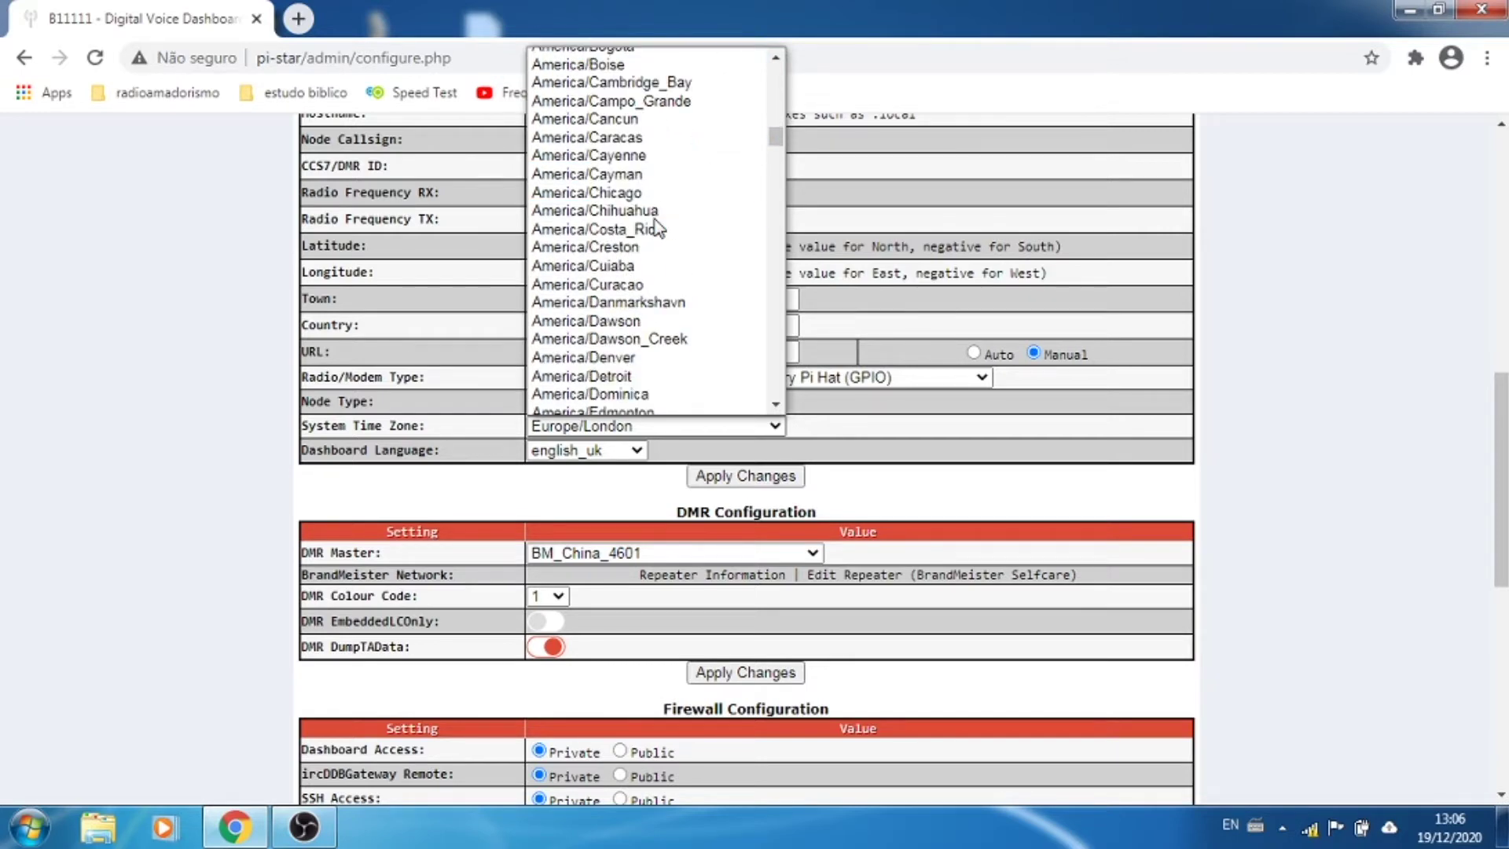
scroll(659, 228, down, 3)
scroll(659, 228, down, 6)
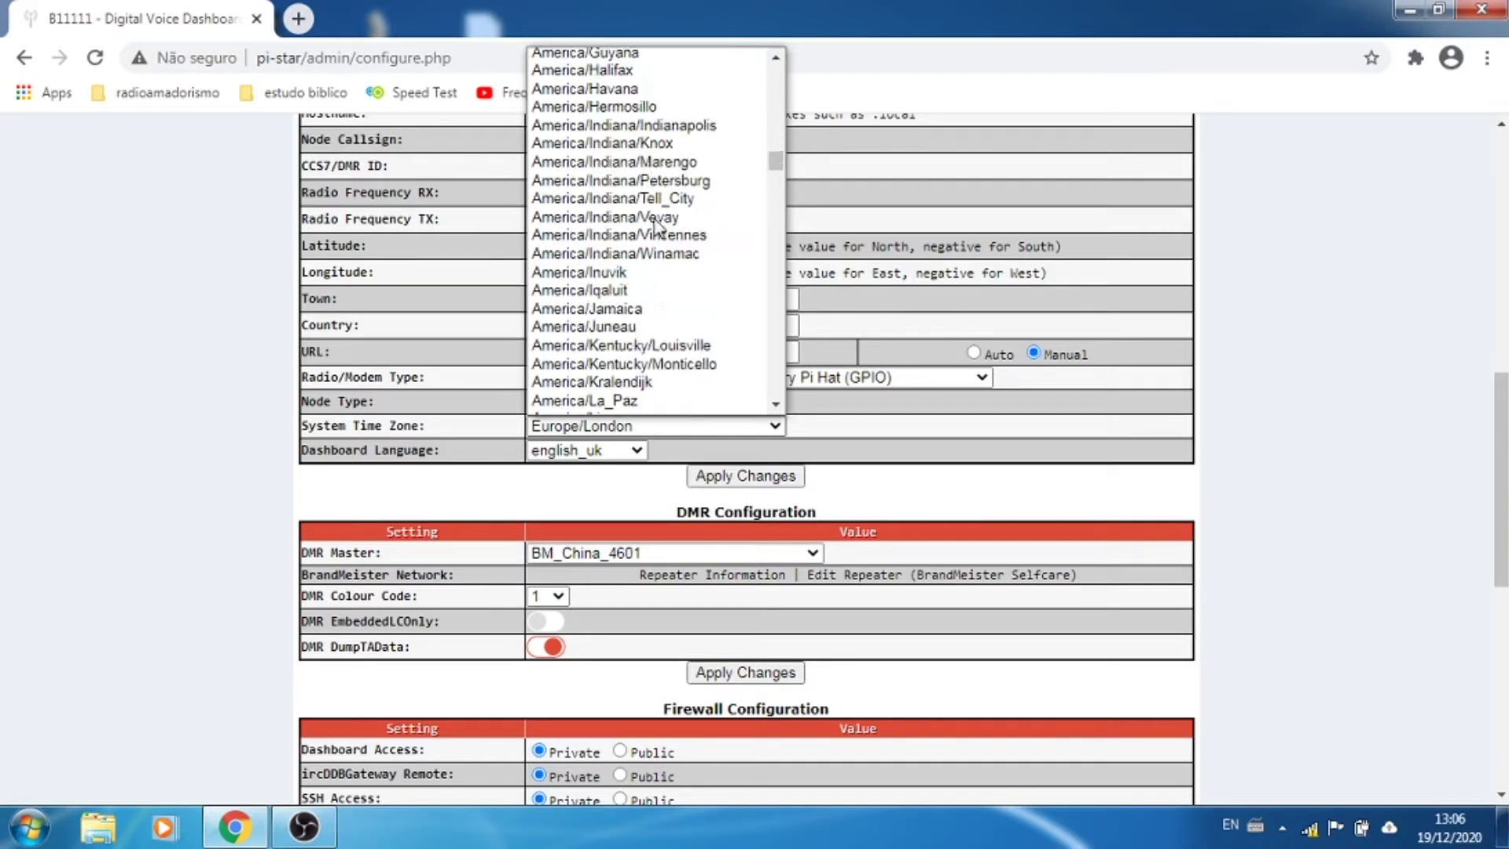
scroll(659, 228, down, 3)
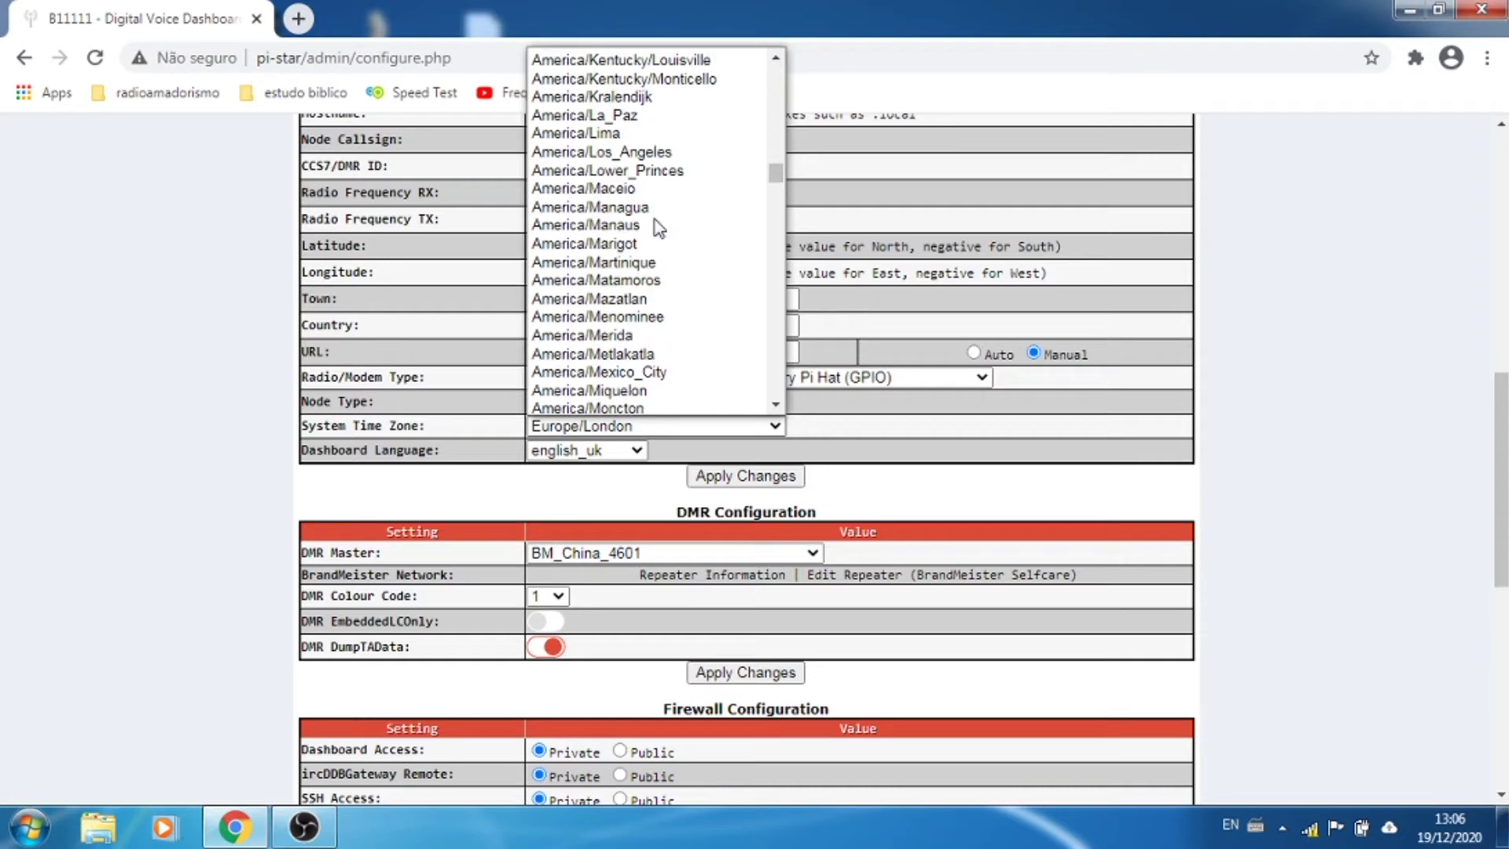
scroll(658, 228, down, 3)
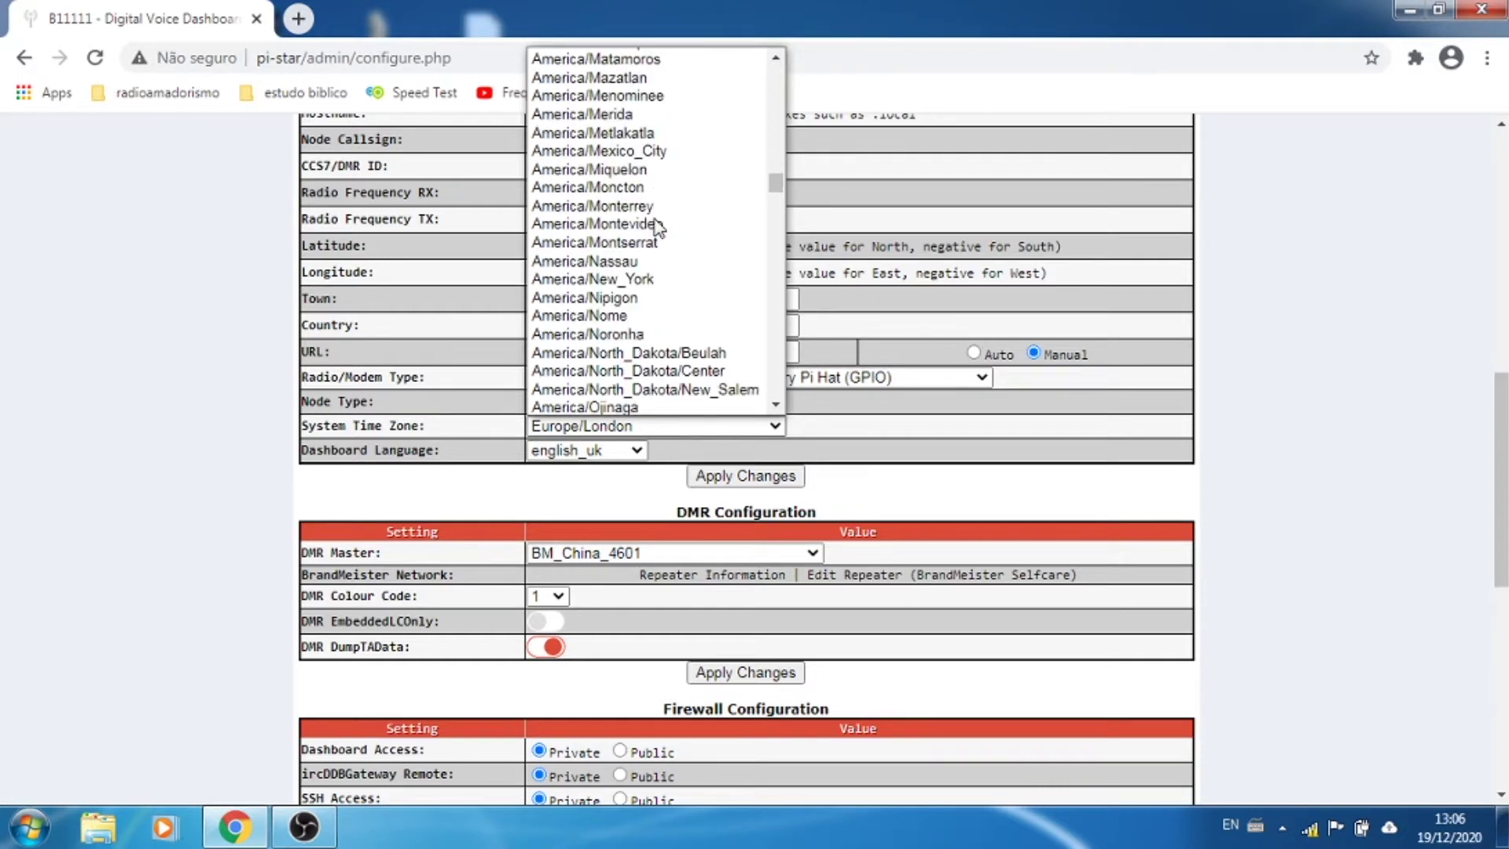
scroll(659, 228, down, 3)
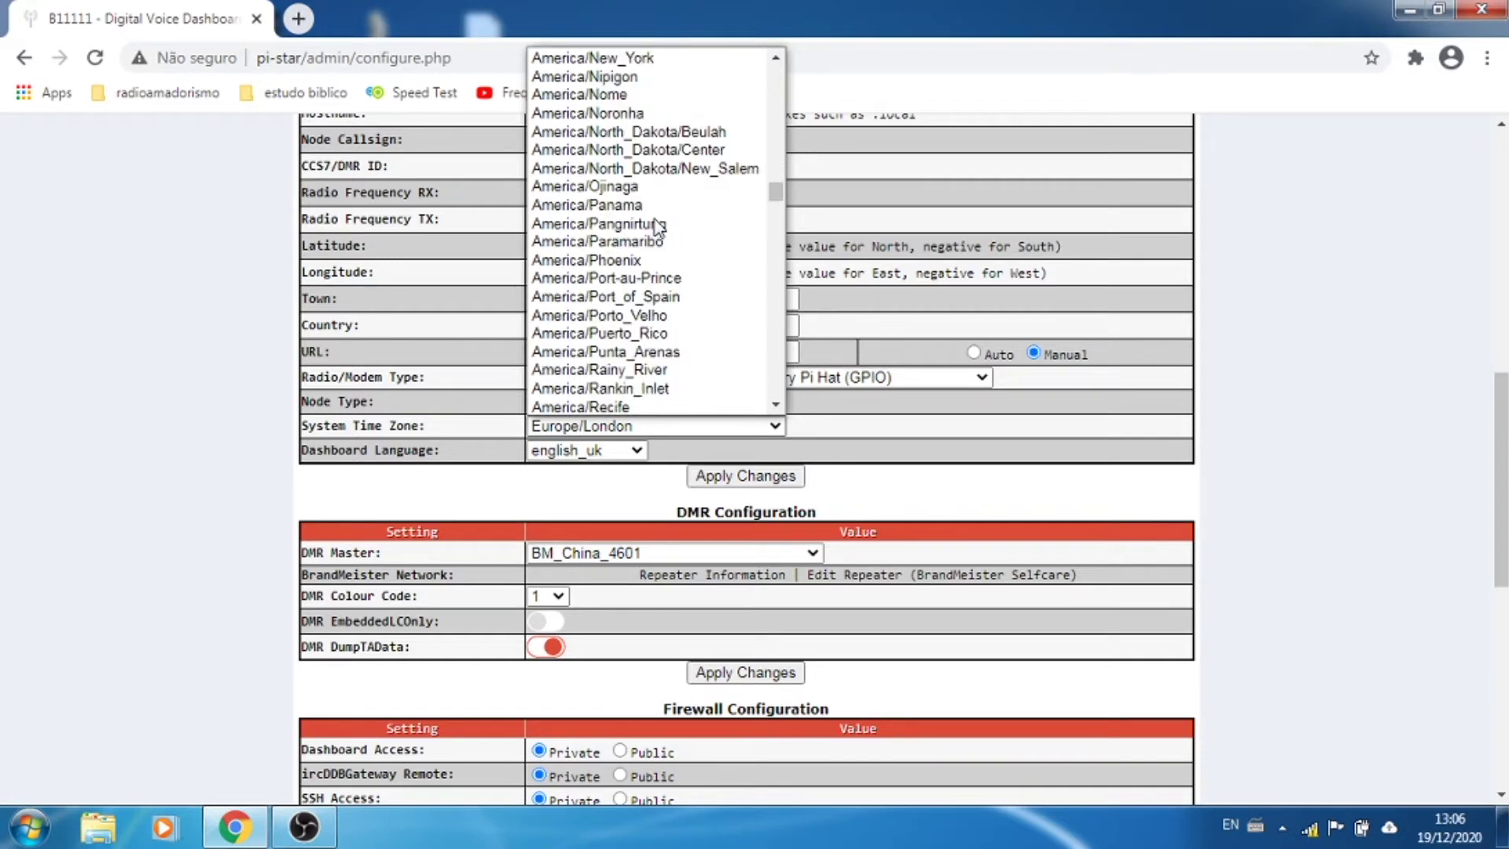
scroll(659, 228, down, 3)
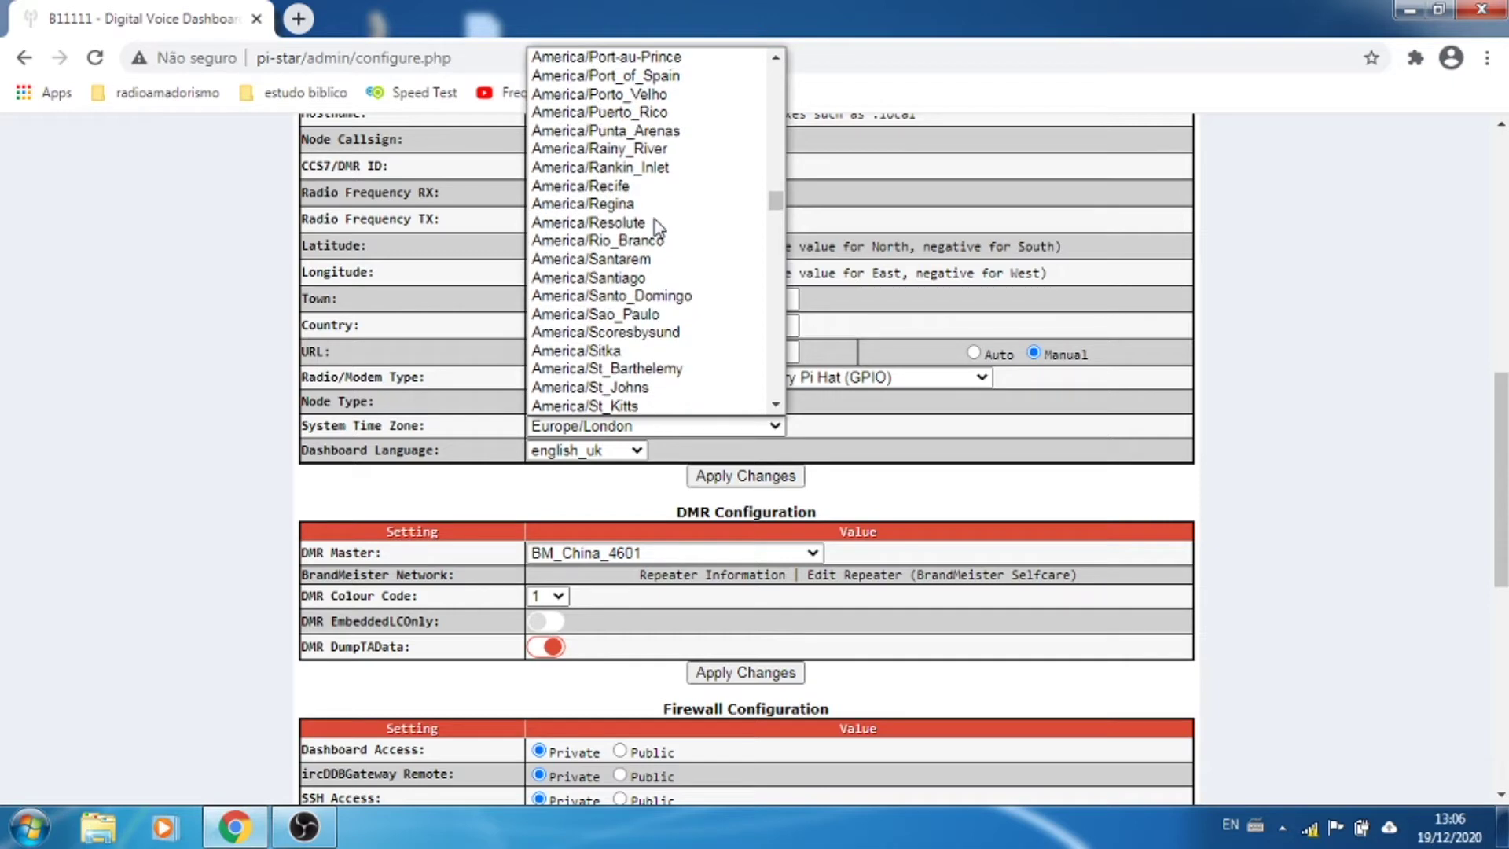
scroll(658, 228, down, 3)
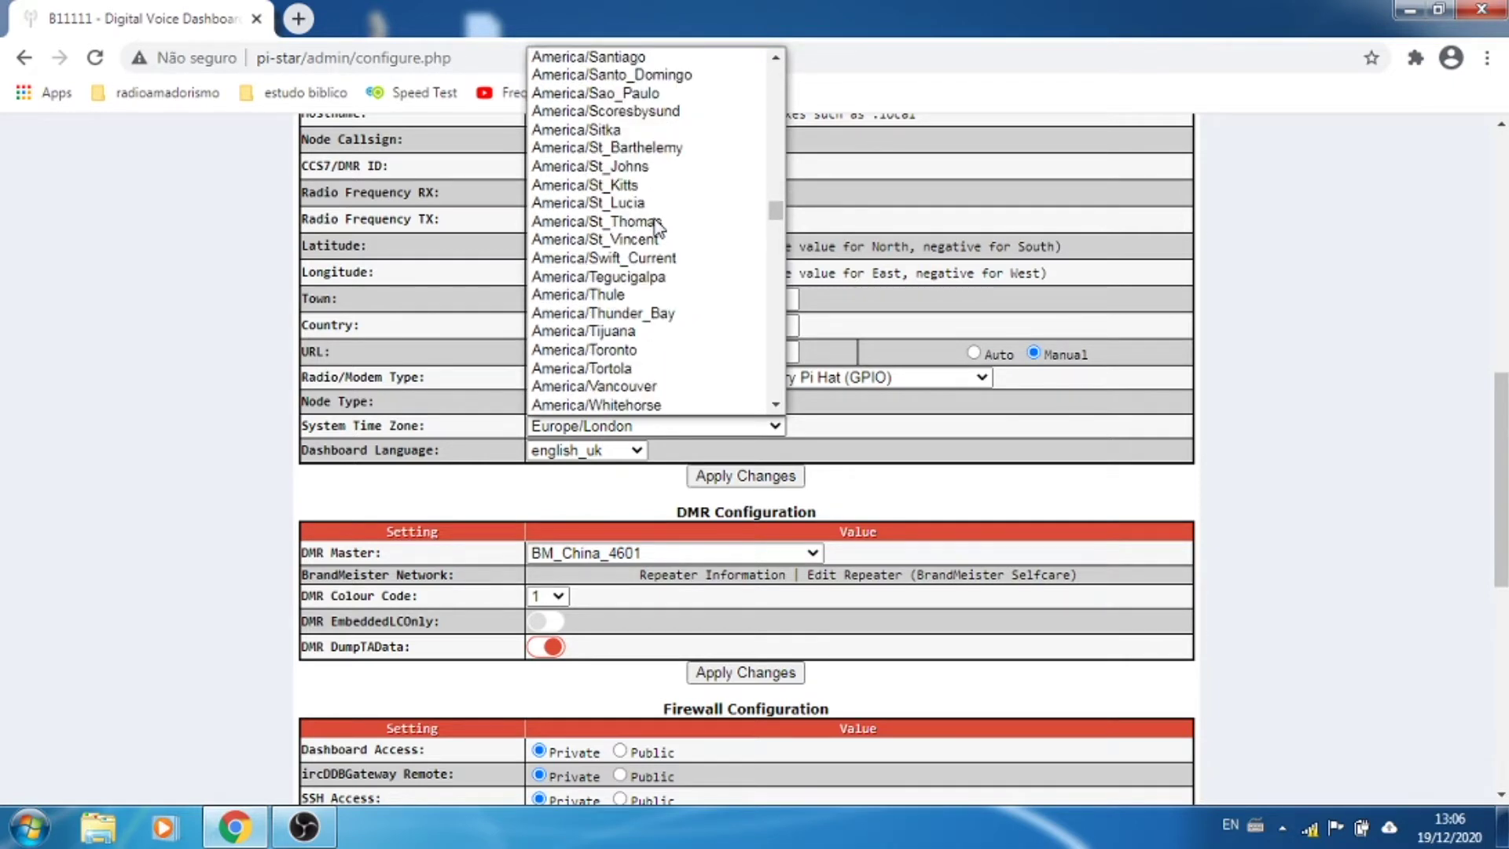
scroll(659, 228, down, 3)
scroll(659, 228, up, 20)
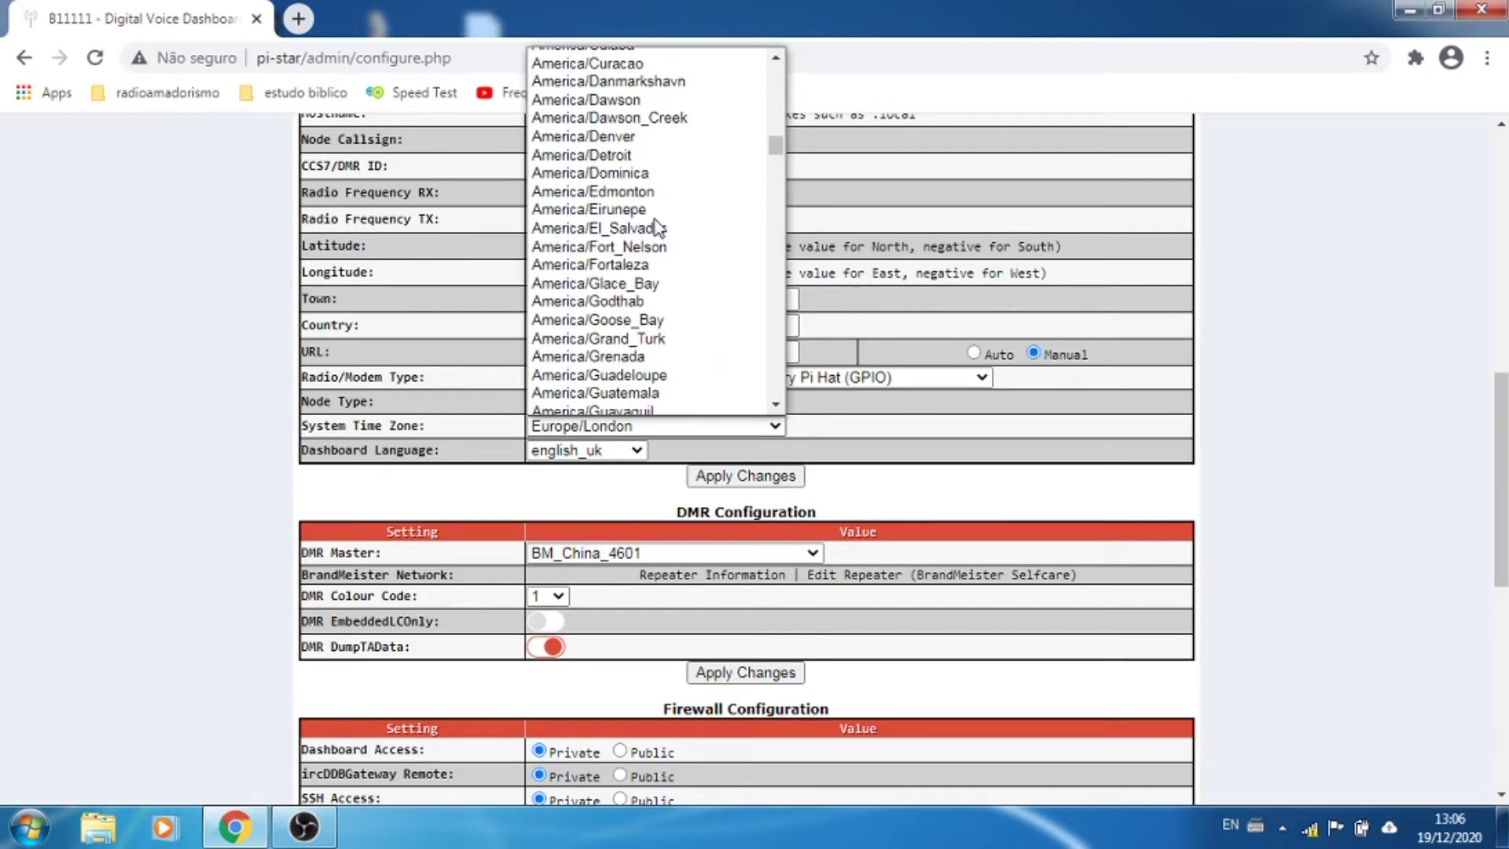
scroll(659, 228, up, 4)
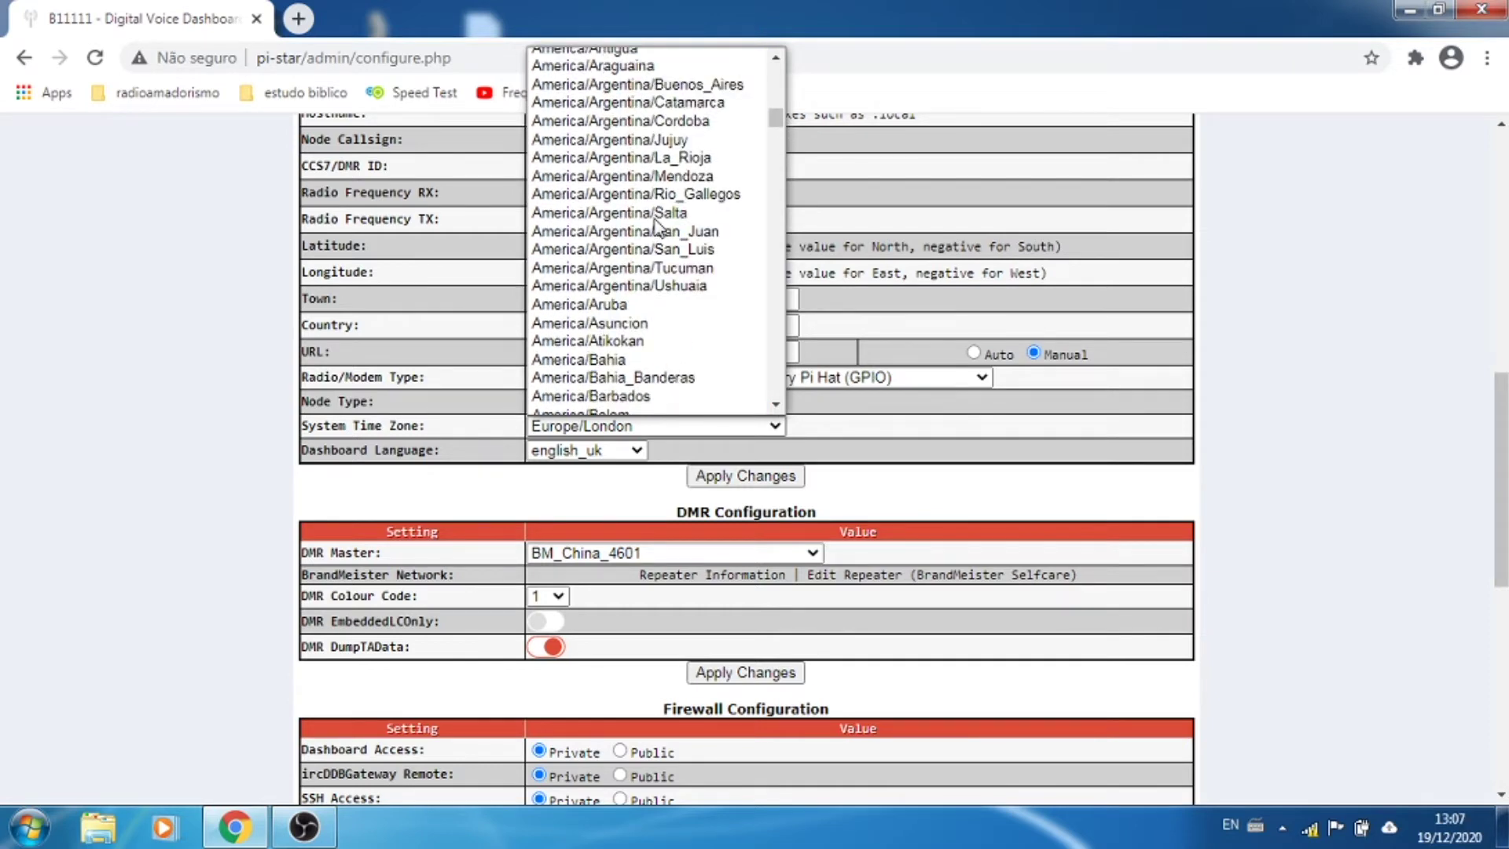
scroll(655, 227, up, 4)
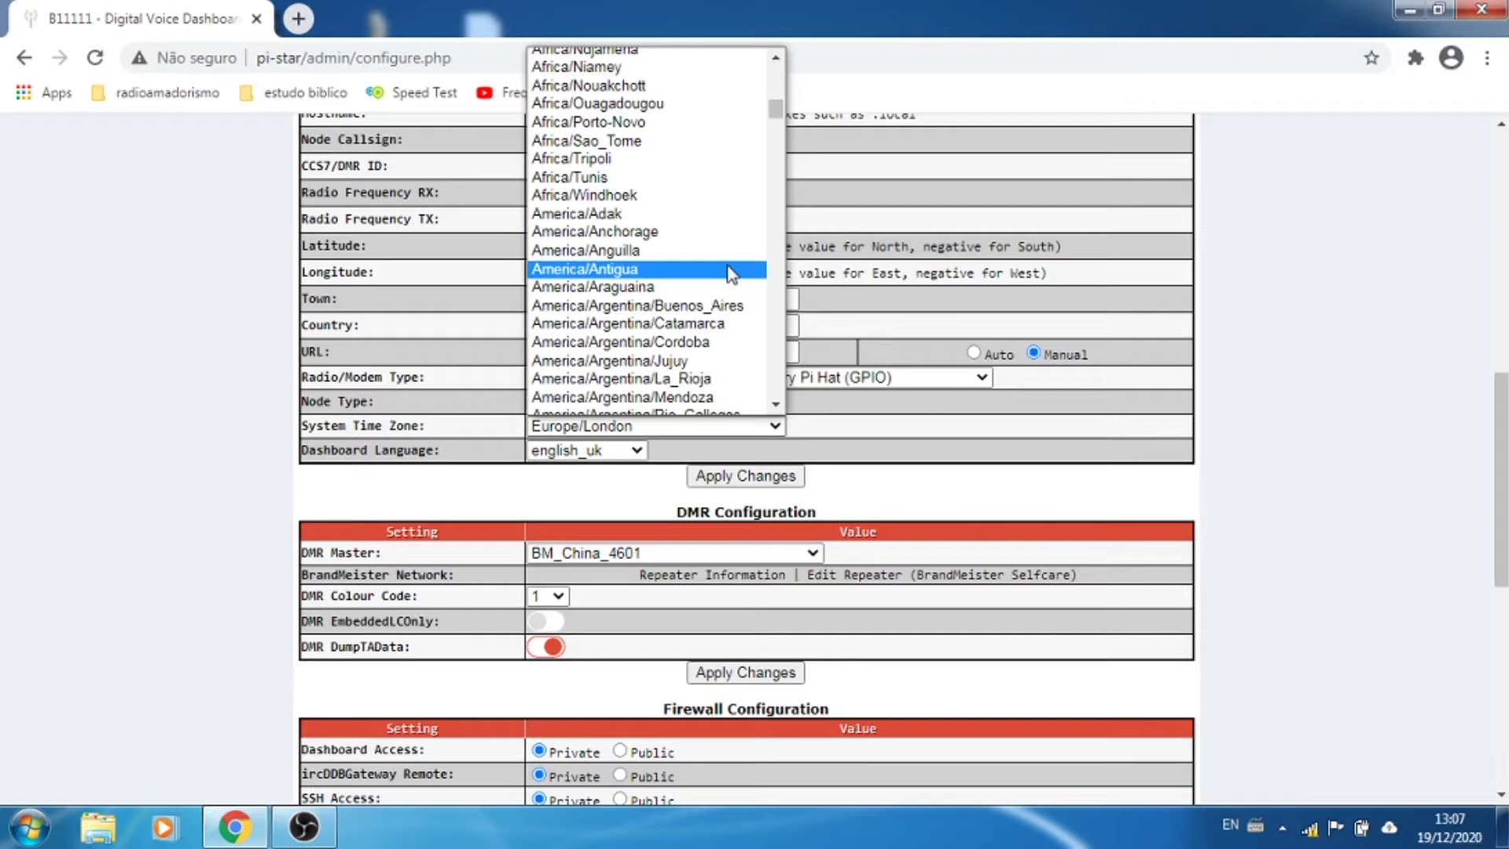
scroll(731, 275, down, 4)
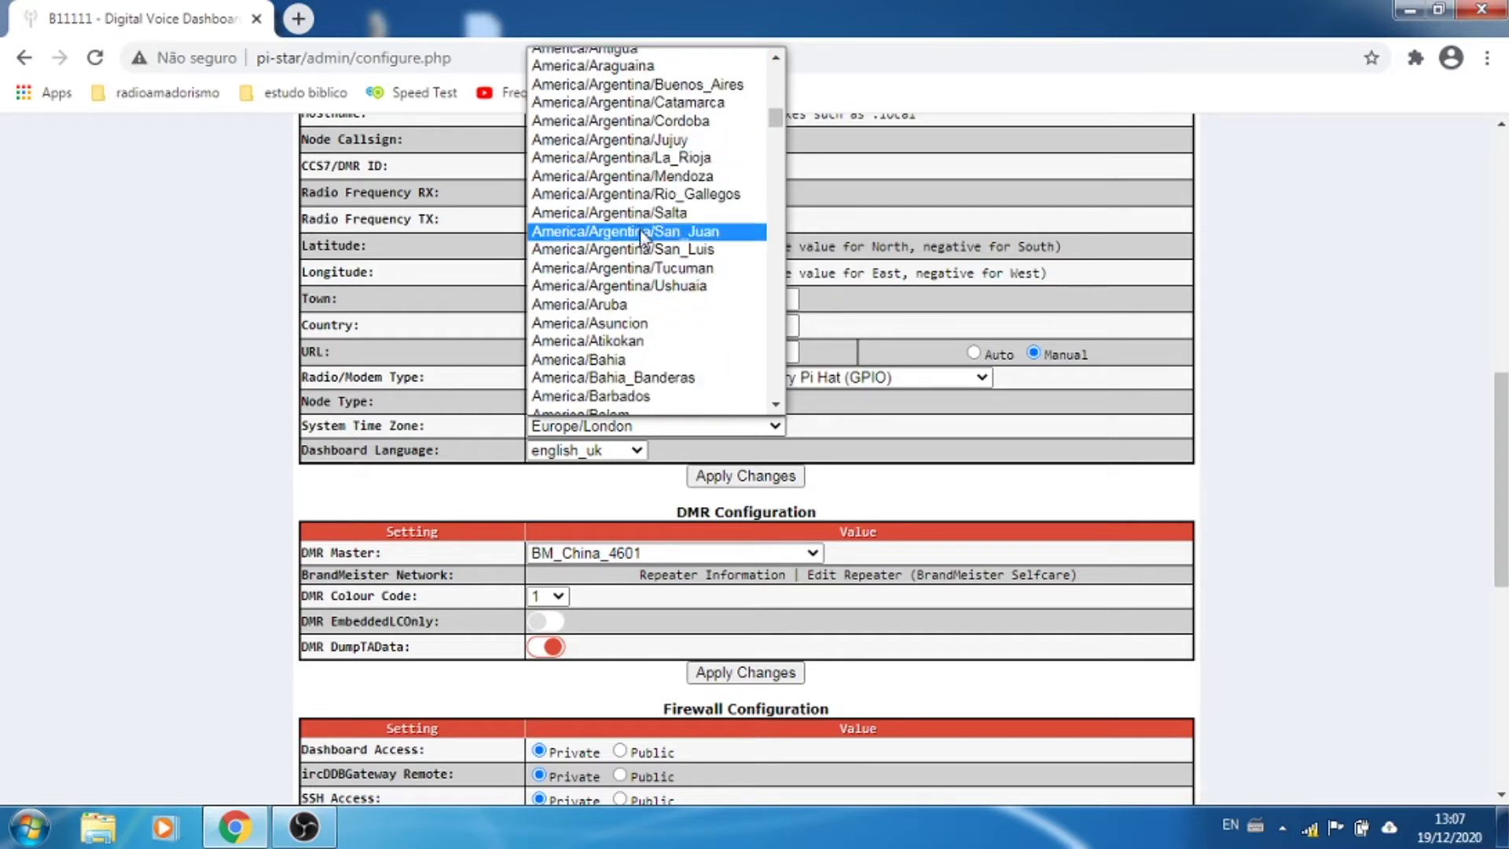
scroll(653, 288, down, 12)
scroll(654, 295, down, 12)
scroll(655, 297, down, 4)
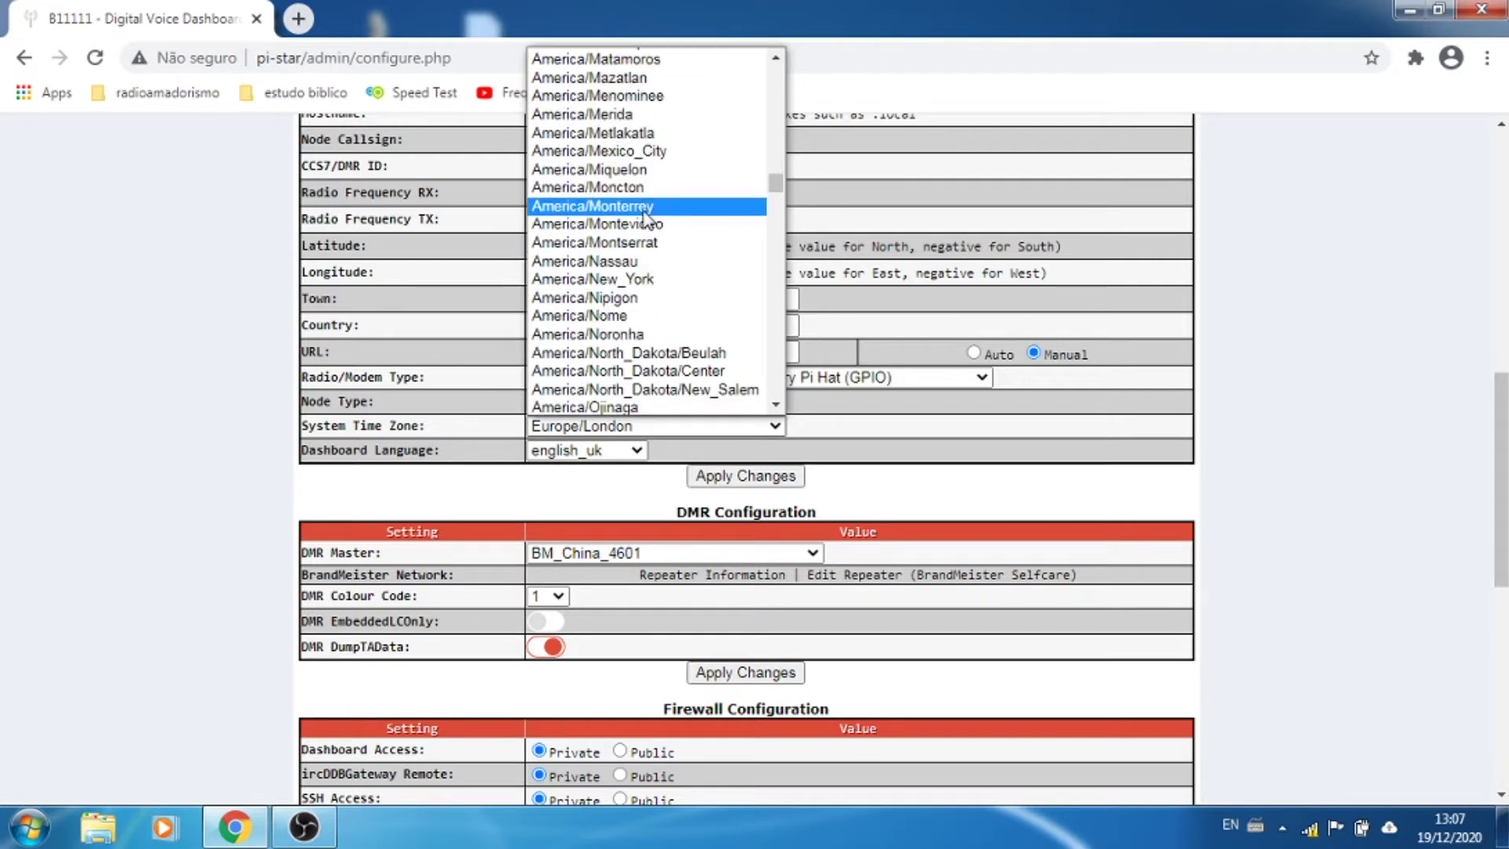
scroll(646, 196, up, 4)
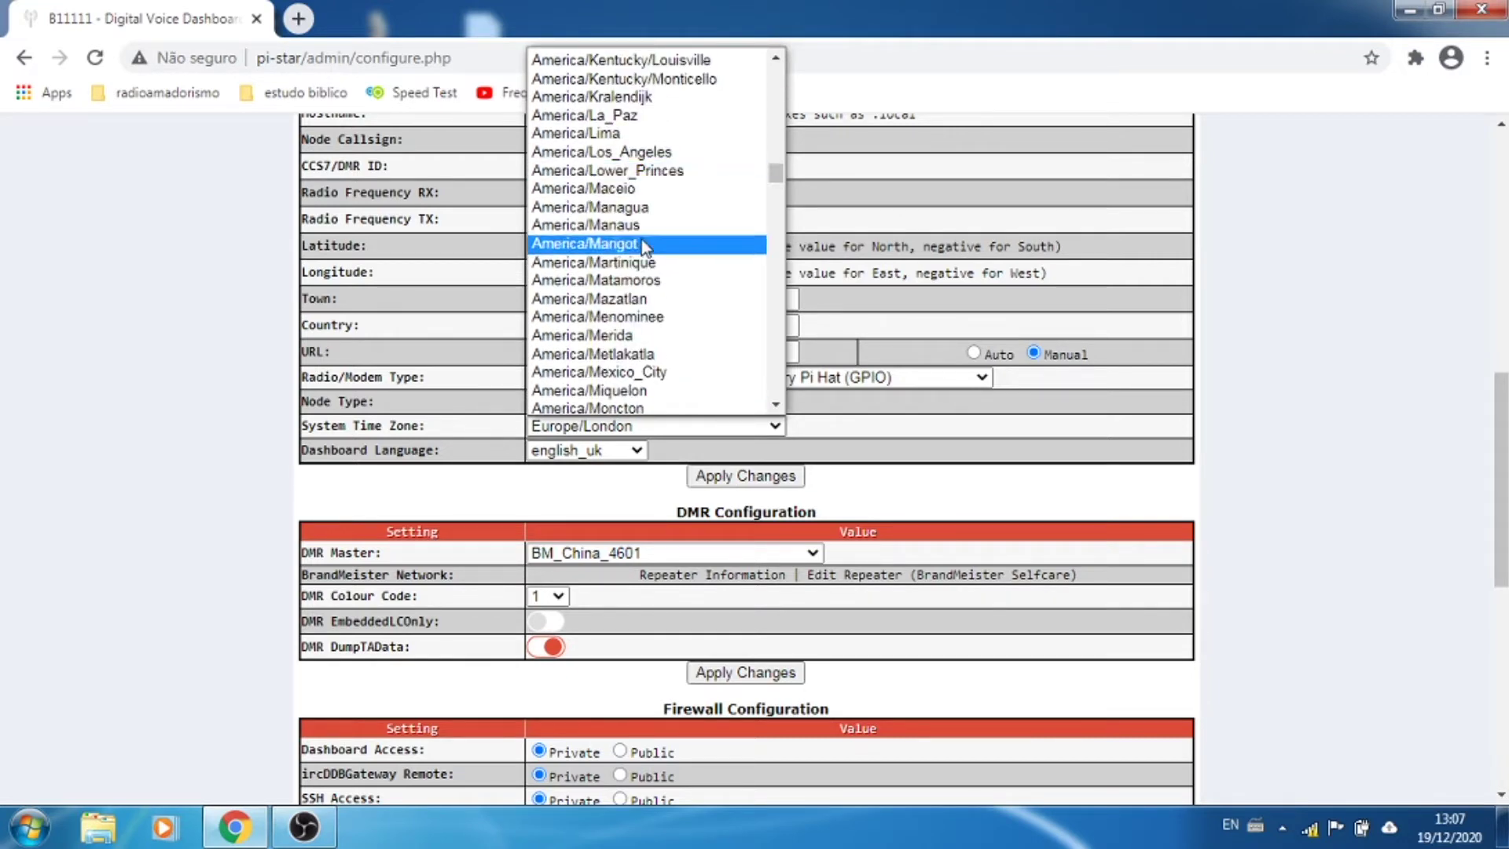
click(621, 225)
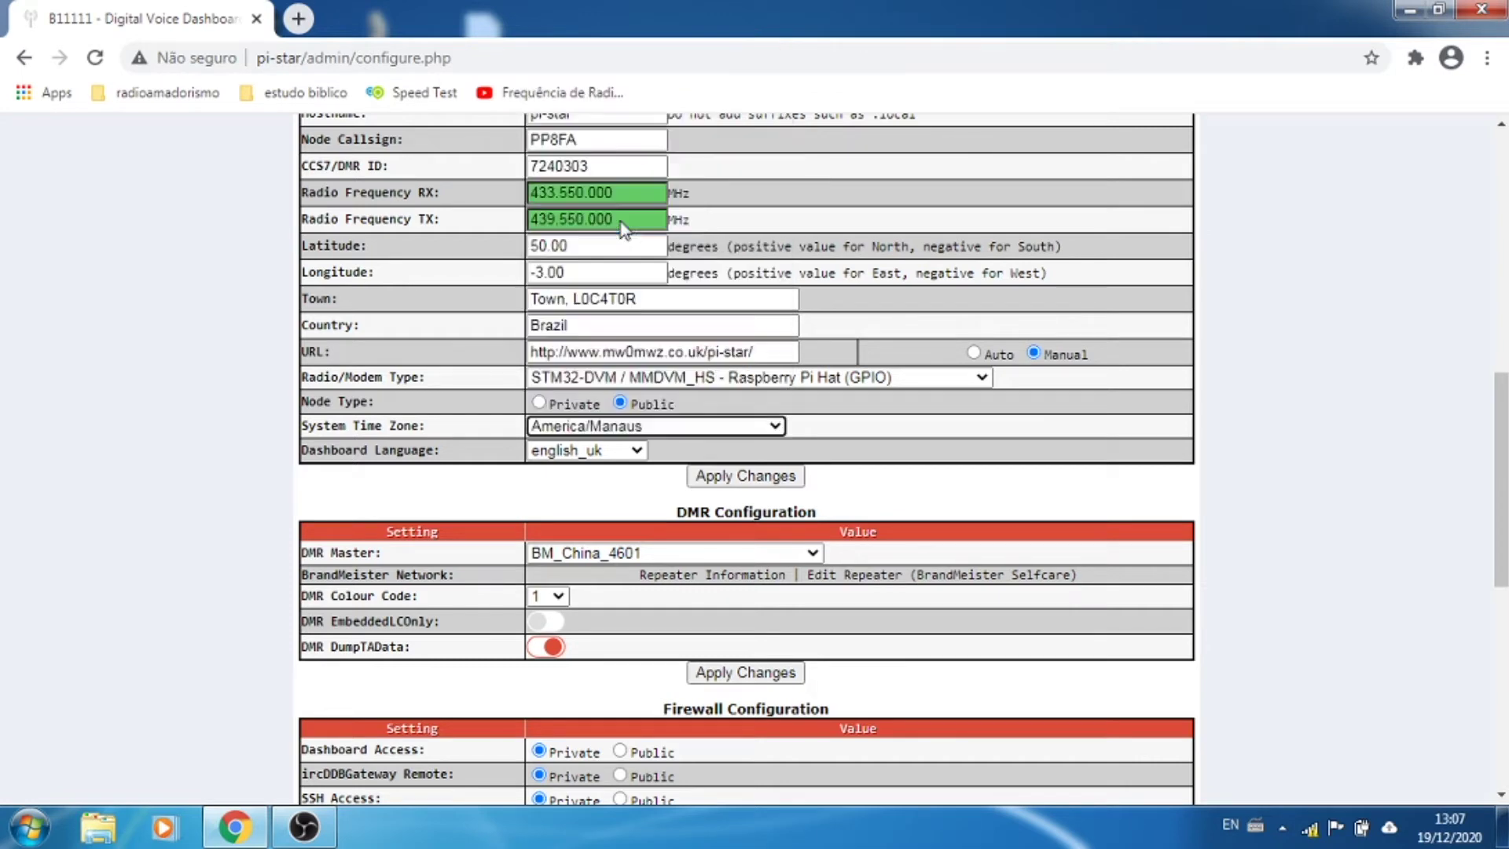
Step: Set Dashboard Language to portuguese_br and apply the General Configuration changes
click(639, 452)
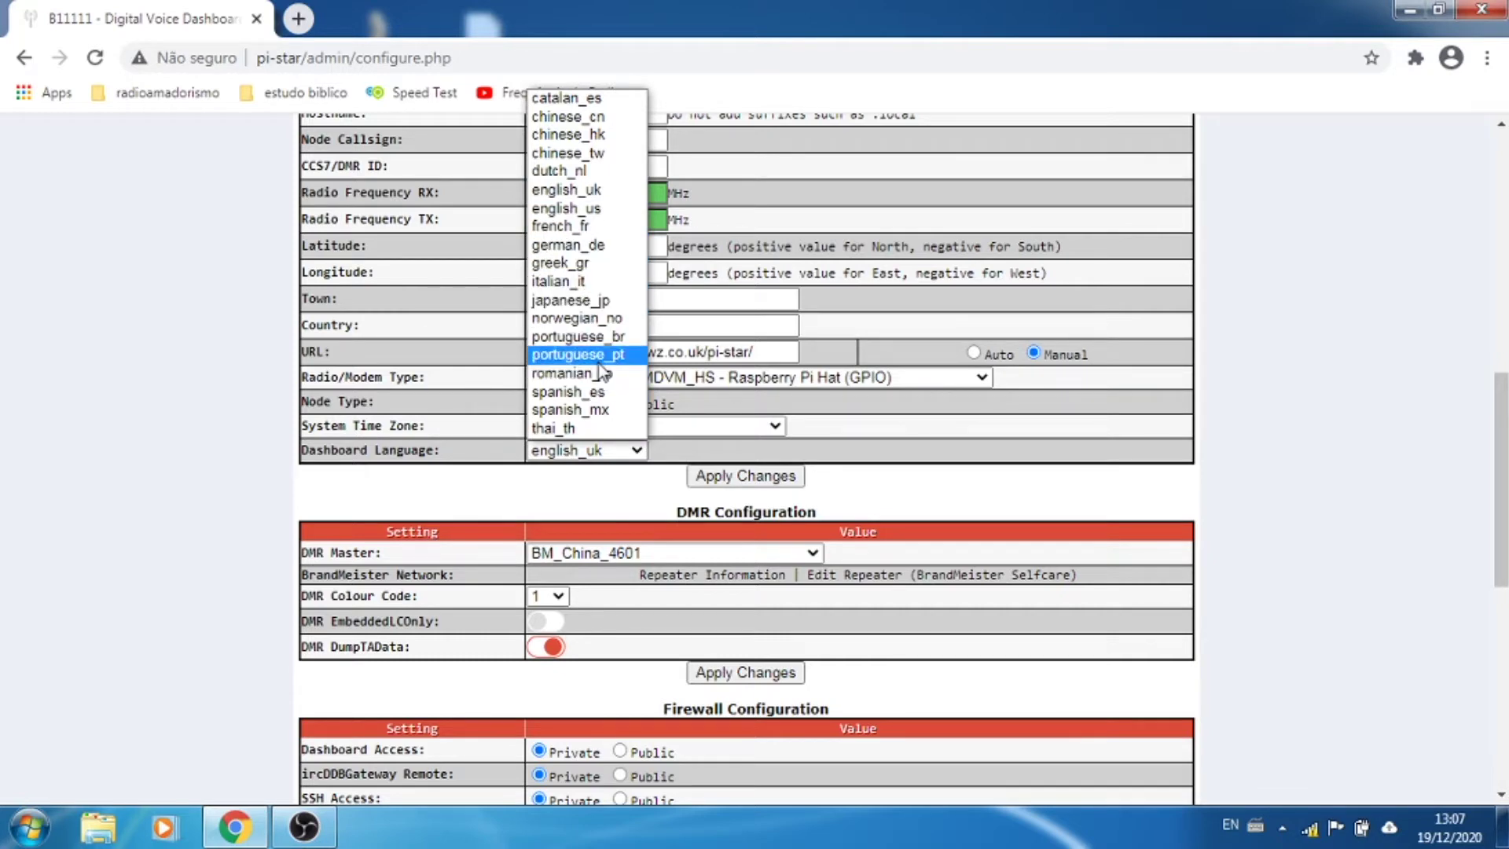
click(597, 336)
click(1248, 354)
scroll(955, 216, up, 1)
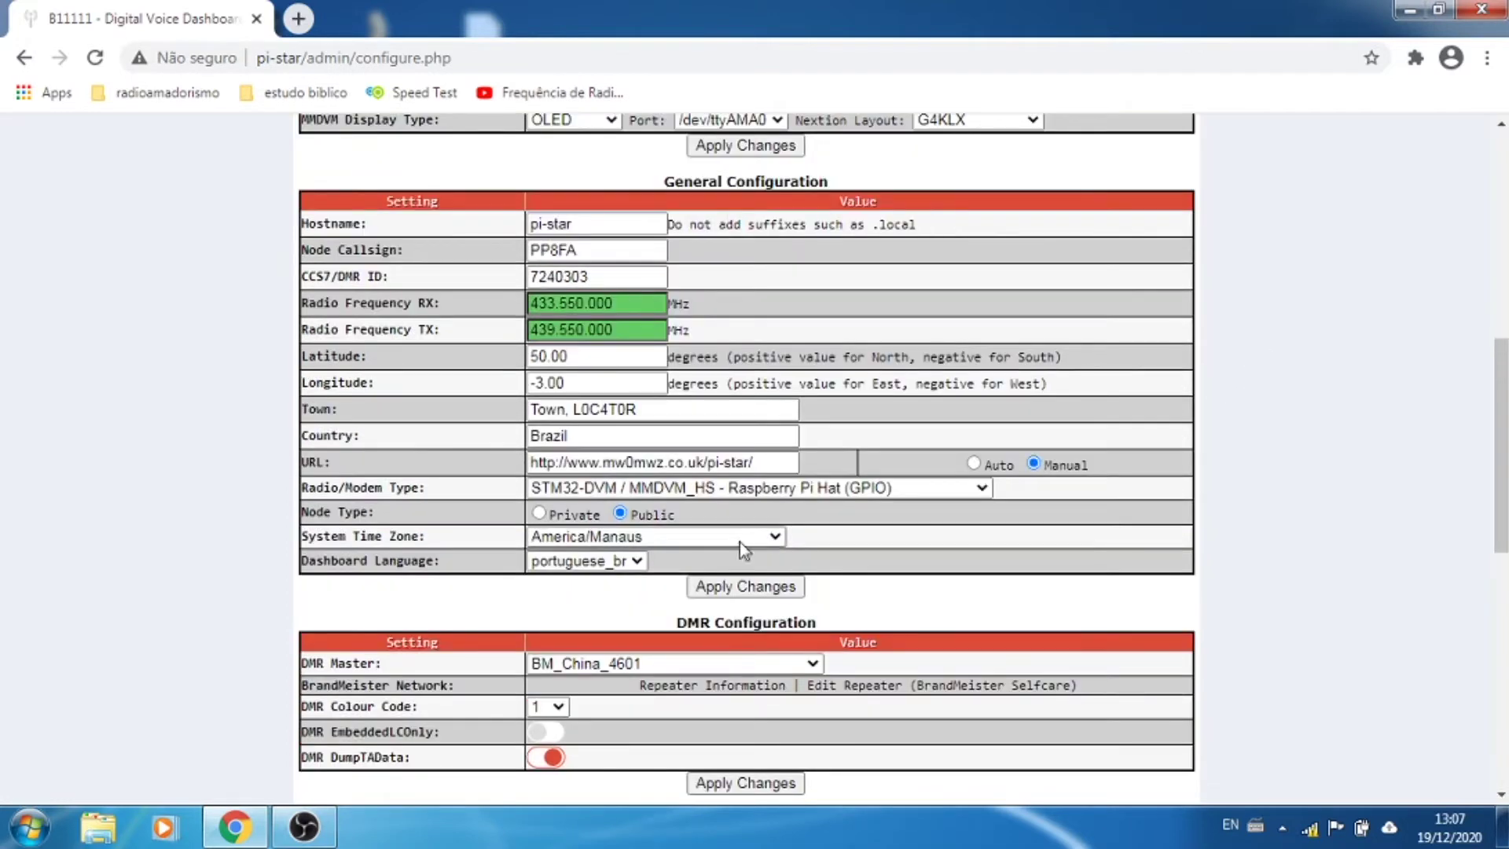
click(770, 588)
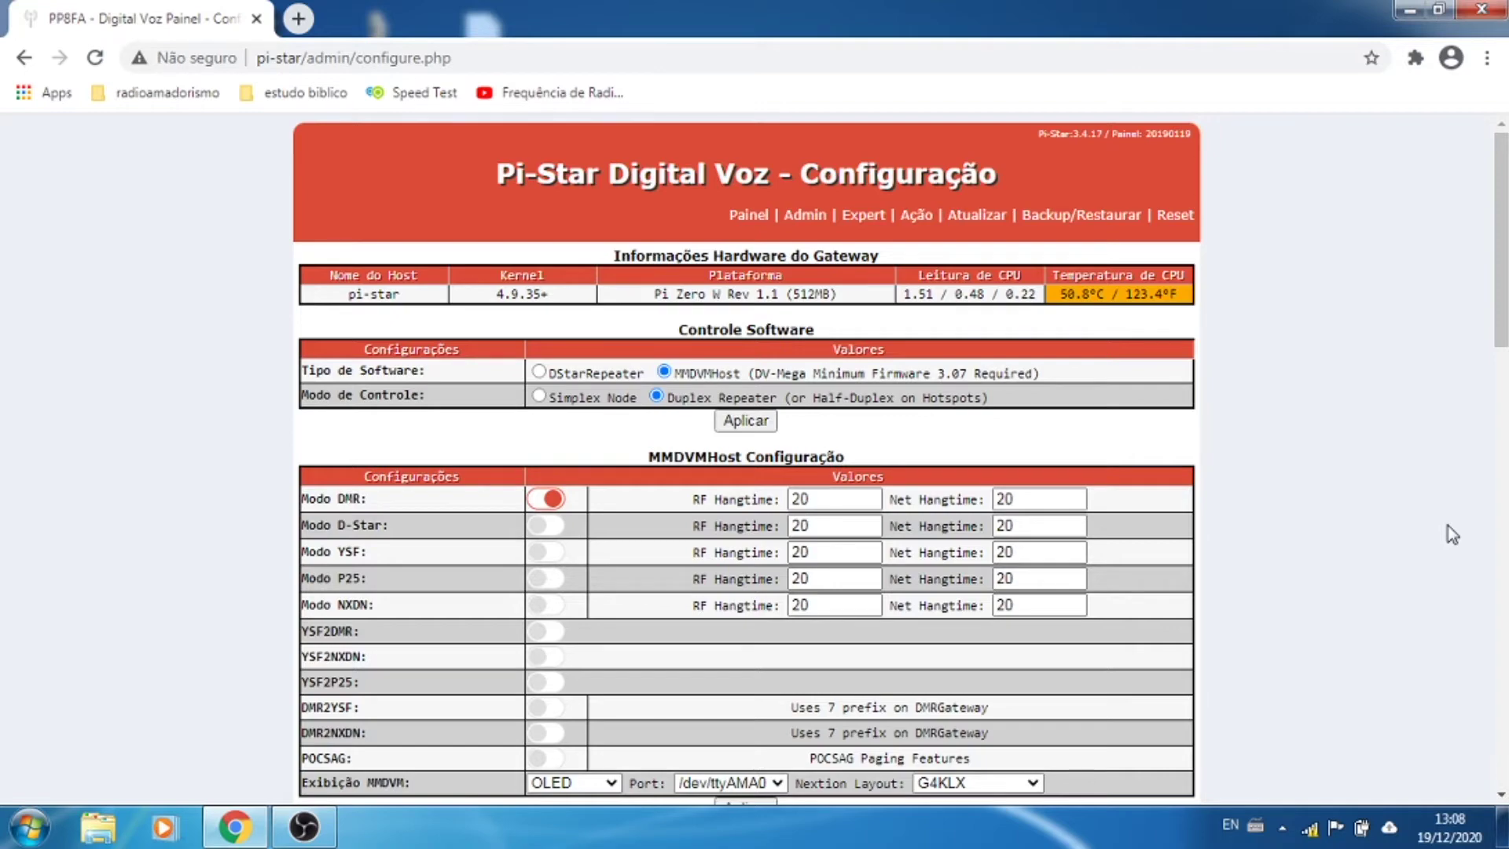
Step: Switch DMR Master from BM_China_4601 to BM_Brazil_7242 and apply
scroll(1347, 515, down, 8)
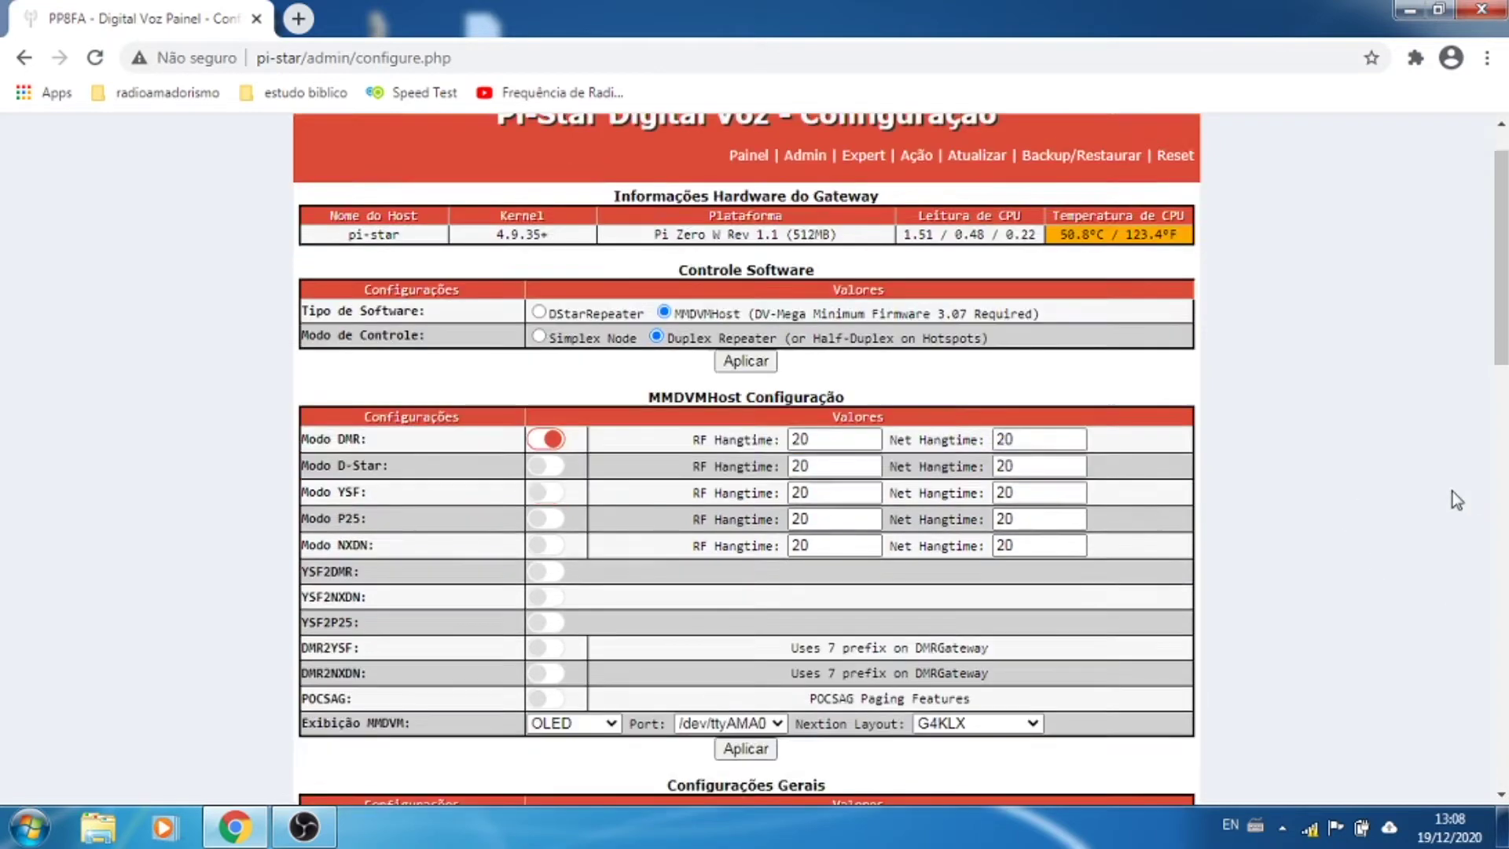
scroll(1284, 431, down, 4)
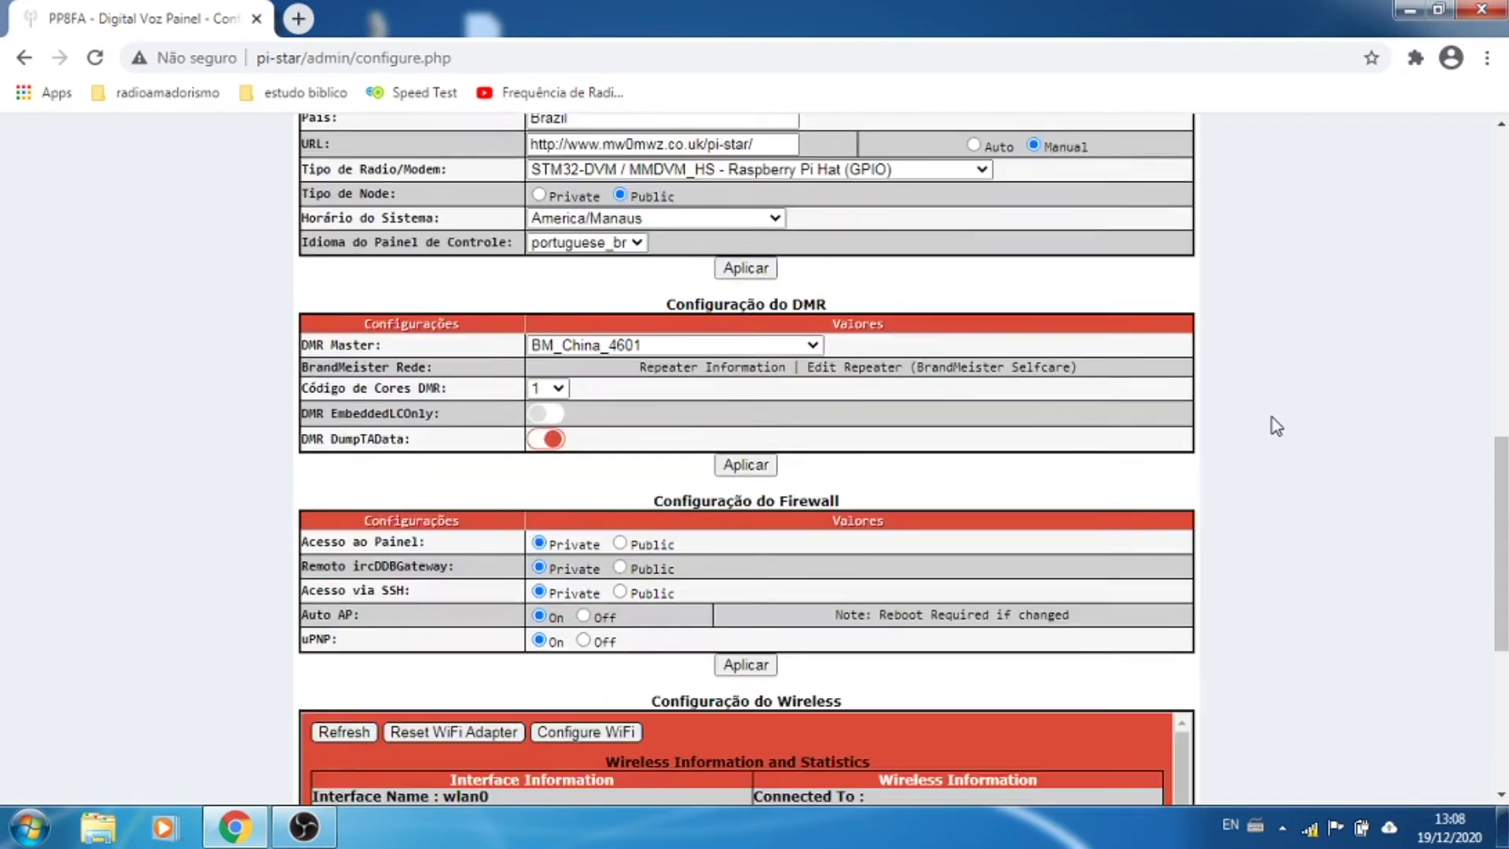
drag(826, 292, 657, 311)
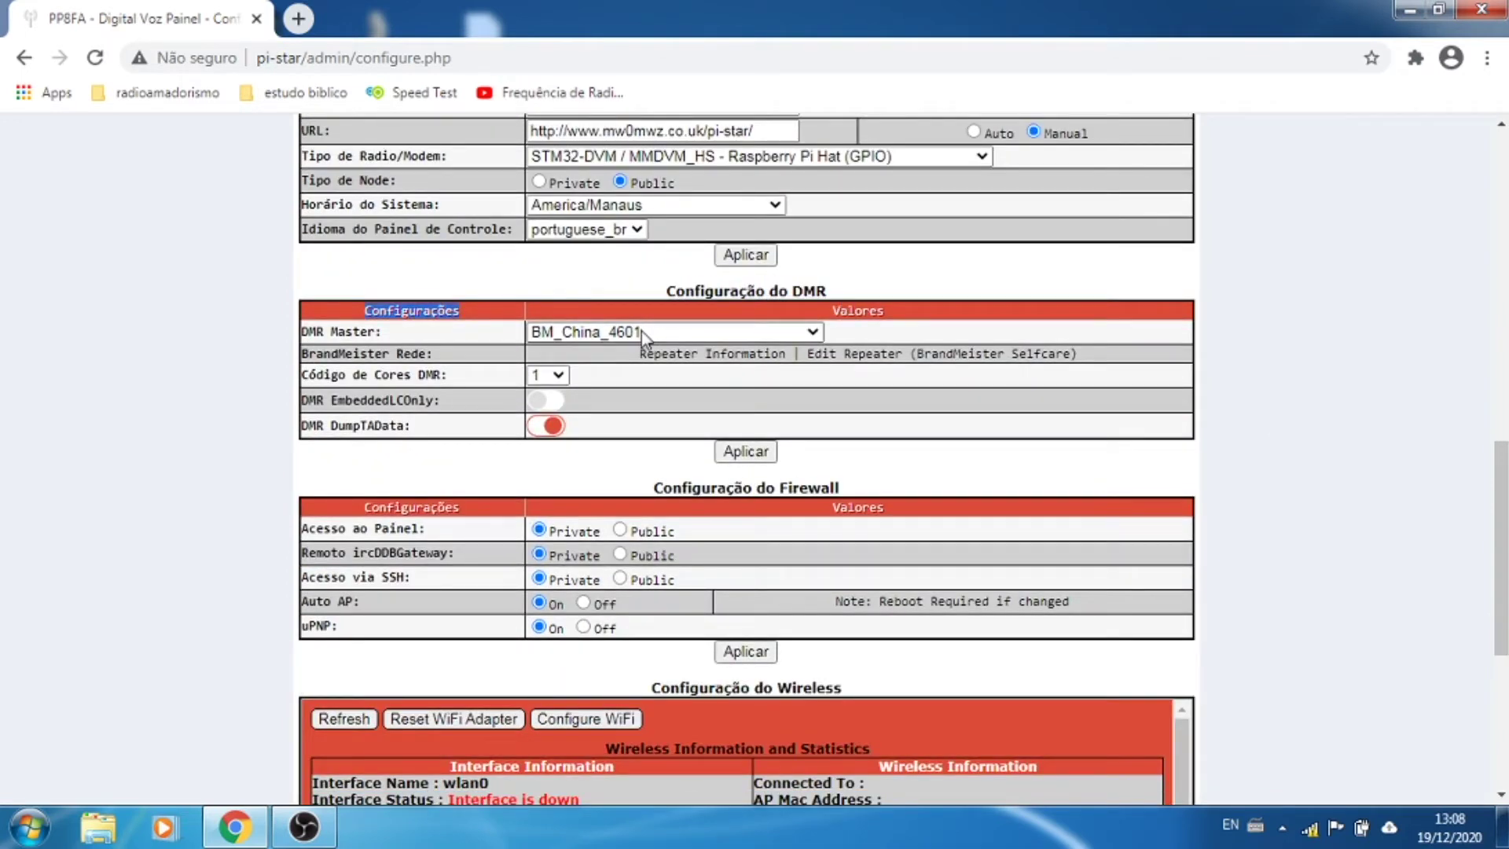
click(641, 332)
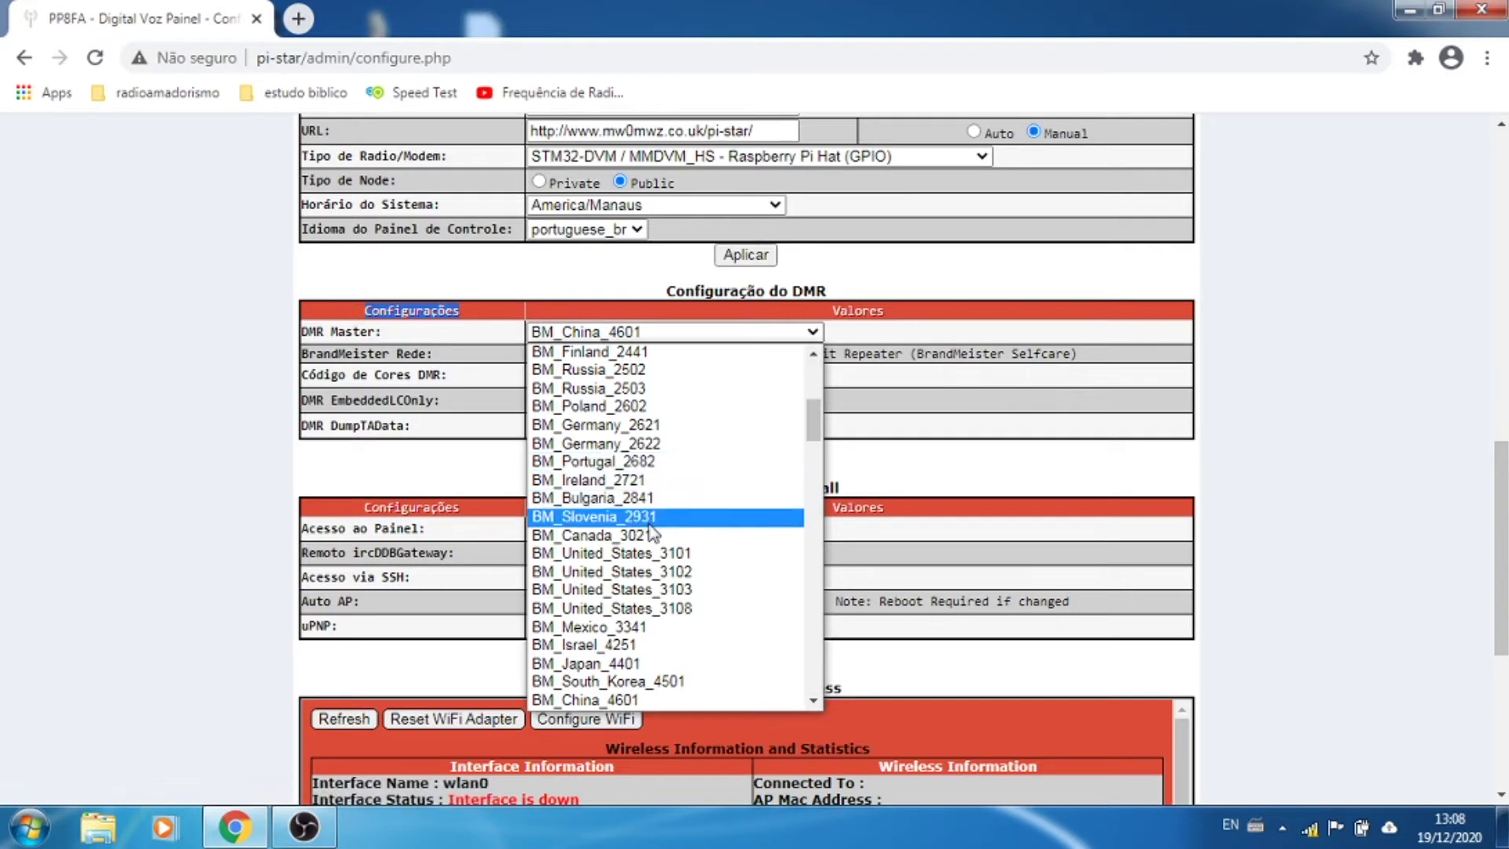
scroll(661, 523, down, 6)
scroll(652, 534, up, 5)
scroll(654, 440, up, 2)
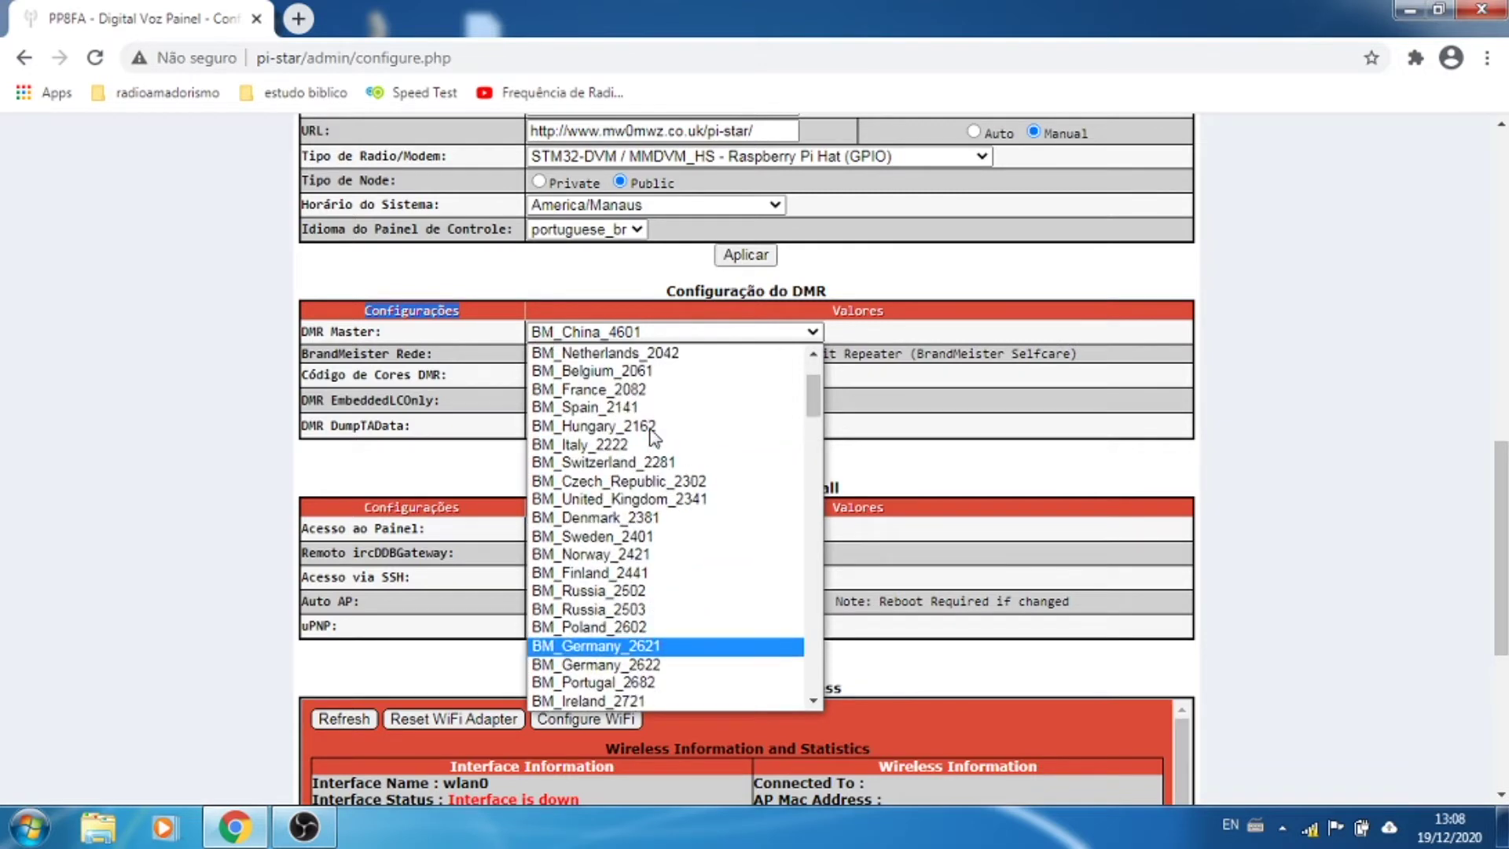
scroll(629, 601, up, 1)
scroll(627, 601, up, 1)
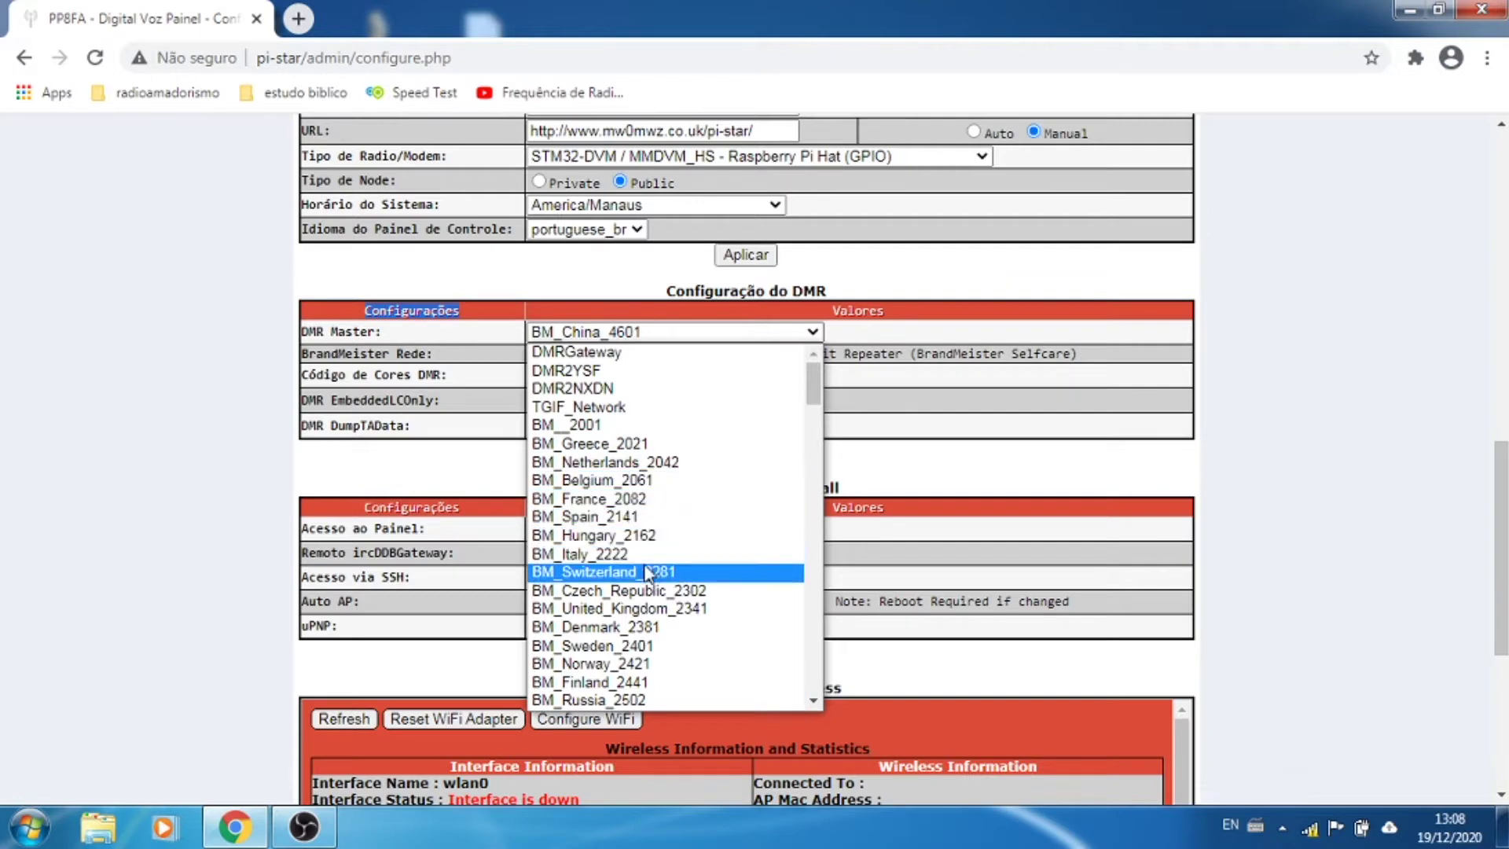
scroll(646, 582, down, 5)
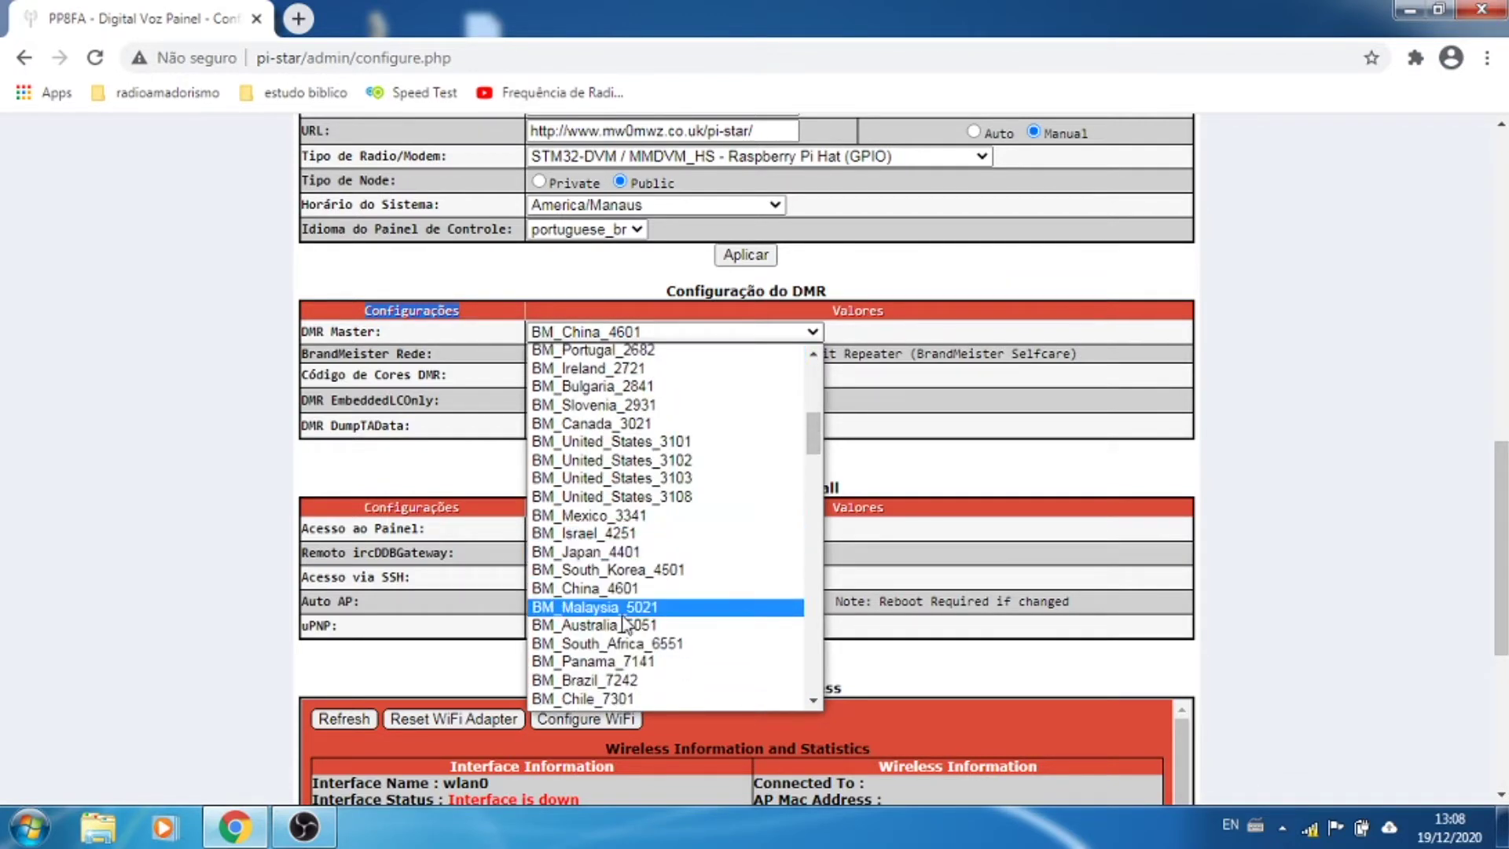
scroll(658, 574, down, 3)
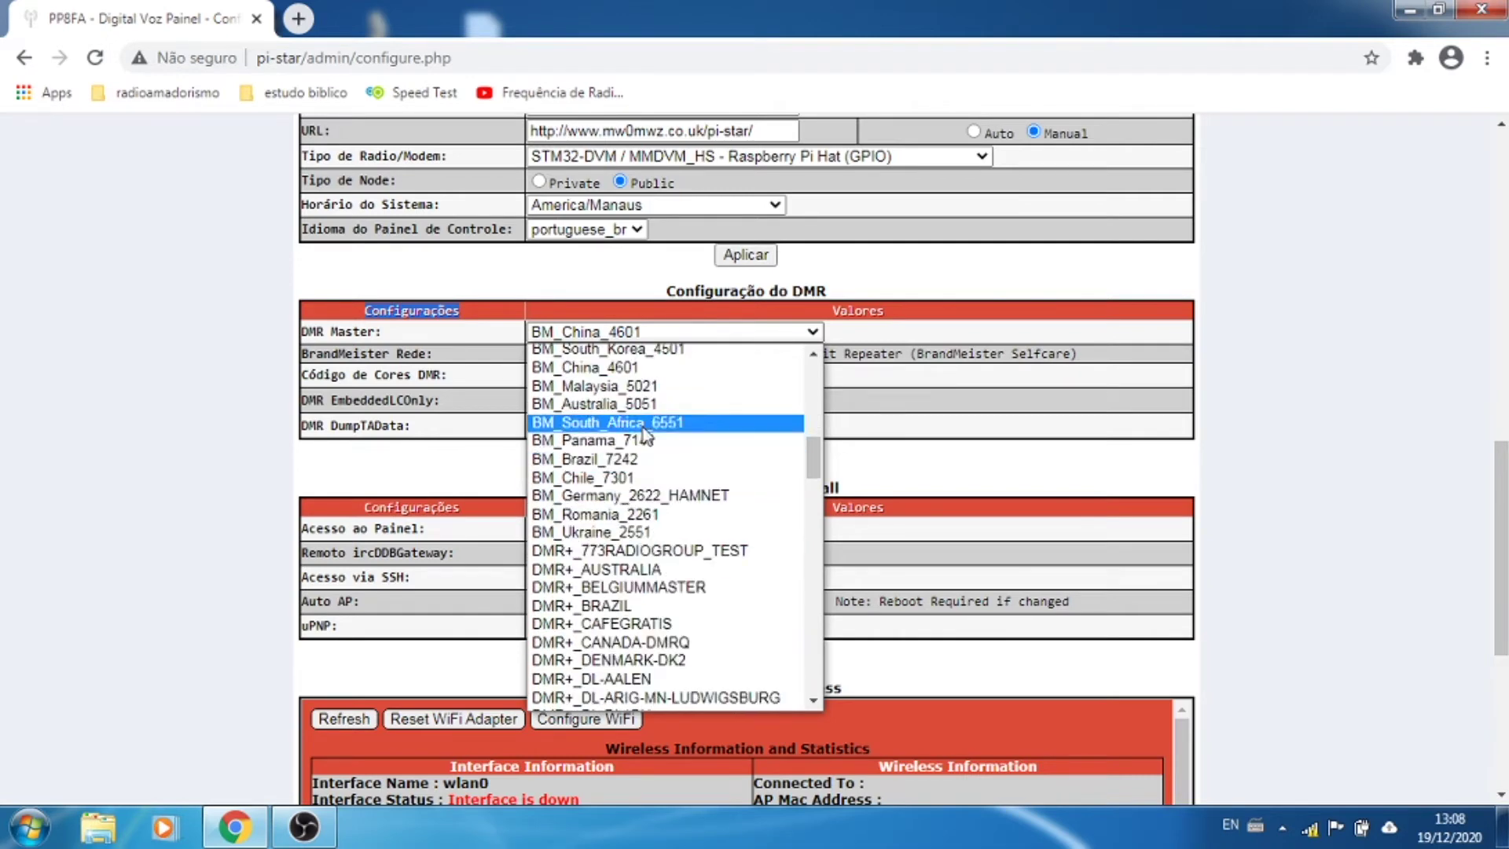
click(621, 466)
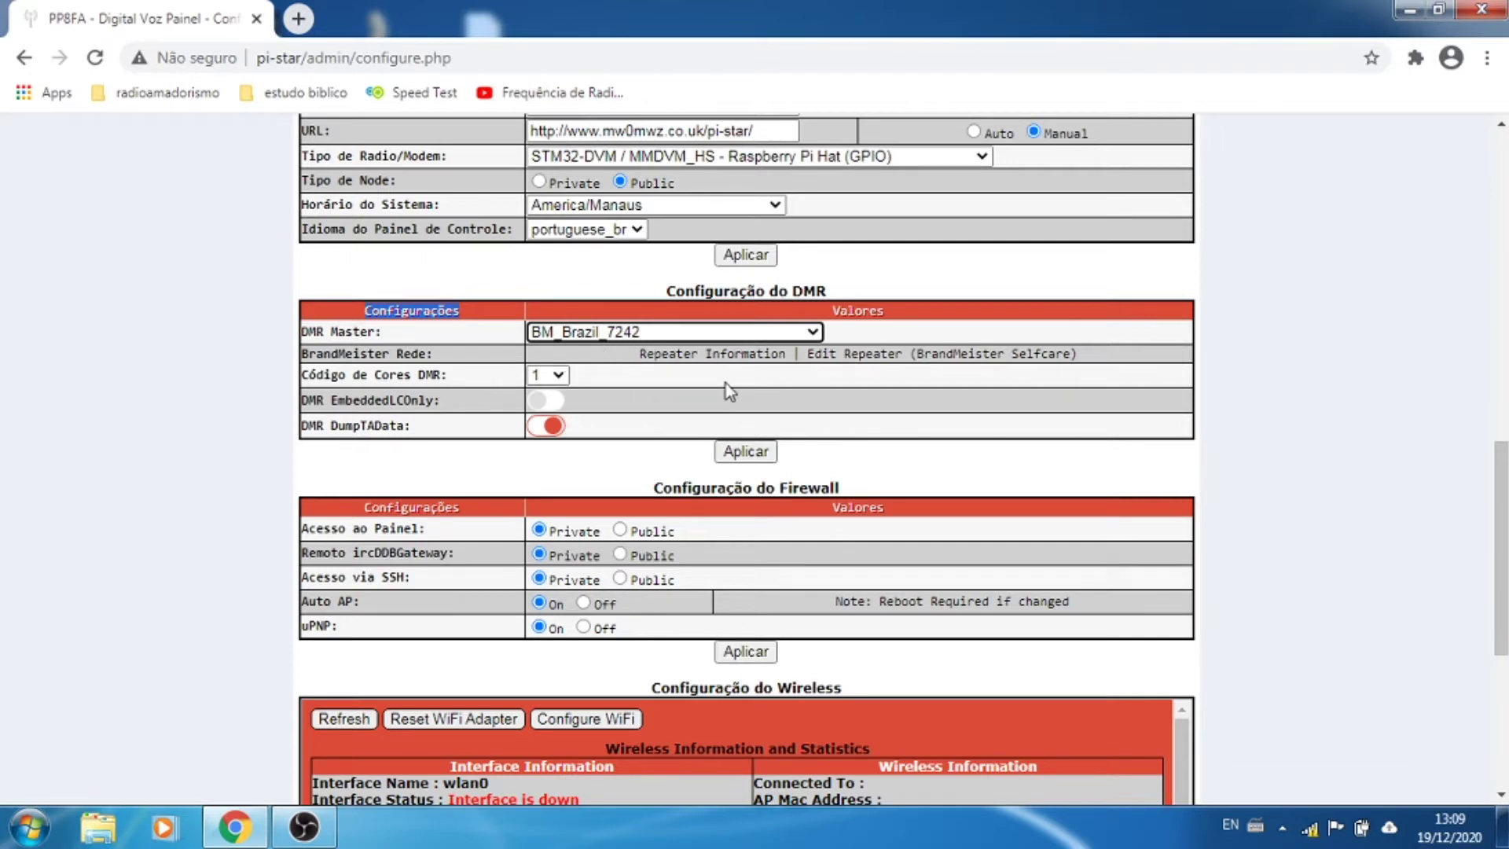
click(747, 455)
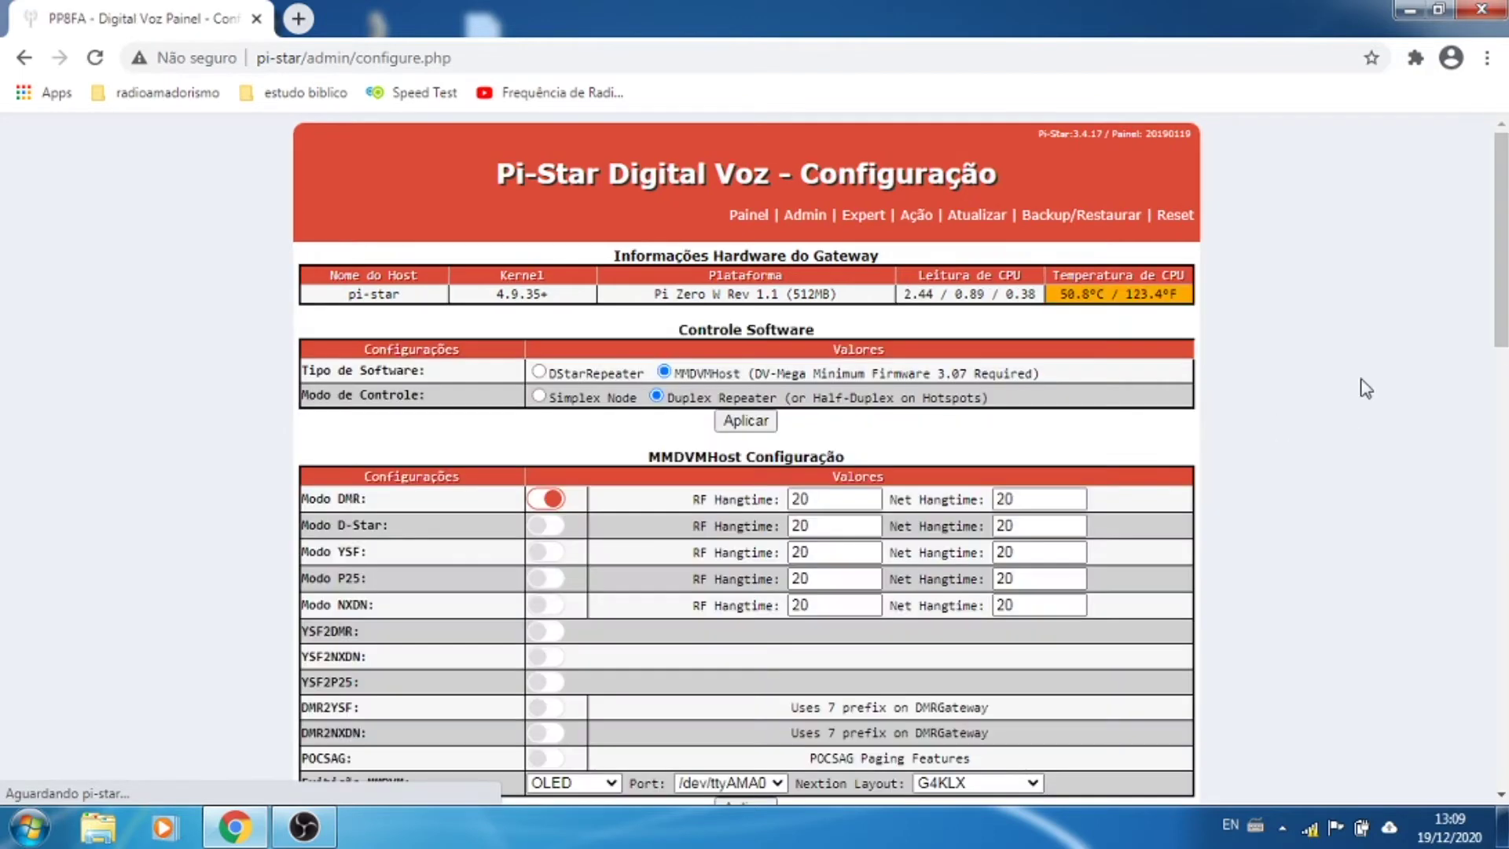
scroll(1318, 450, down, 5)
scroll(1318, 450, down, 5)
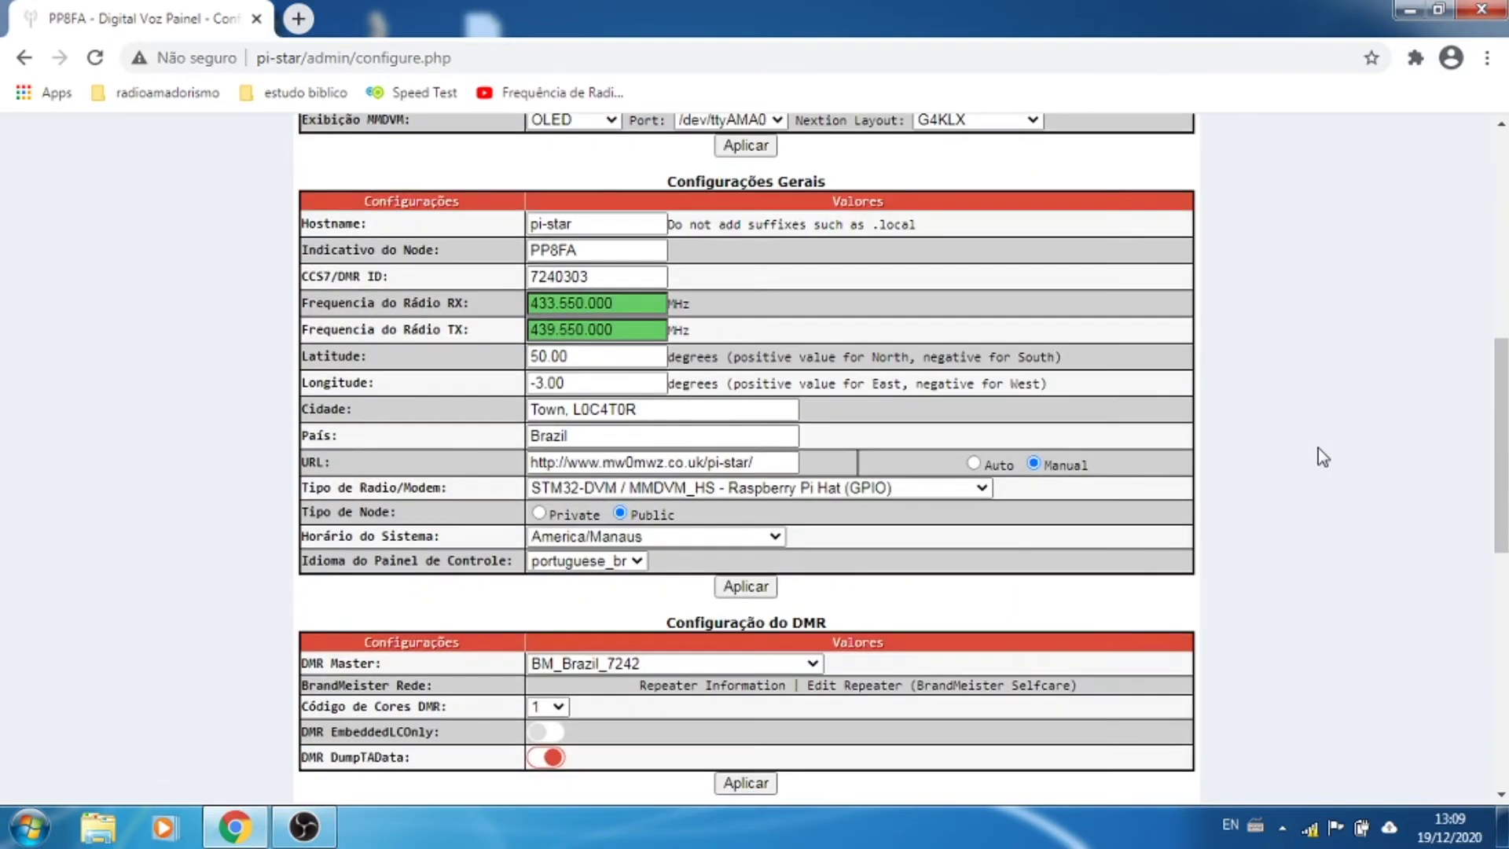
scroll(1318, 448, down, 3)
scroll(1225, 413, up, 3)
double_click(637, 358)
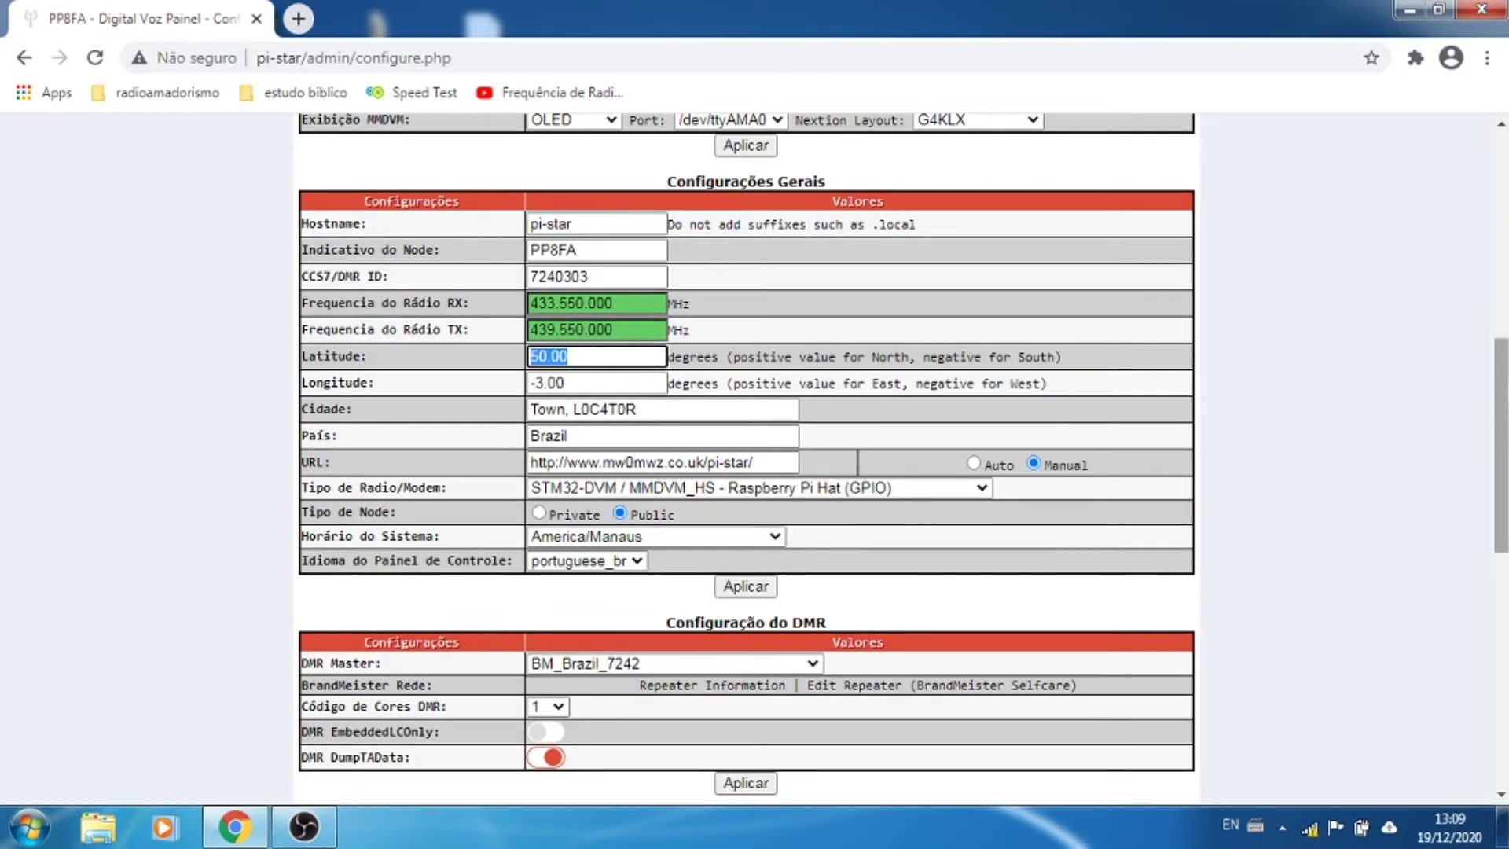
text(3)
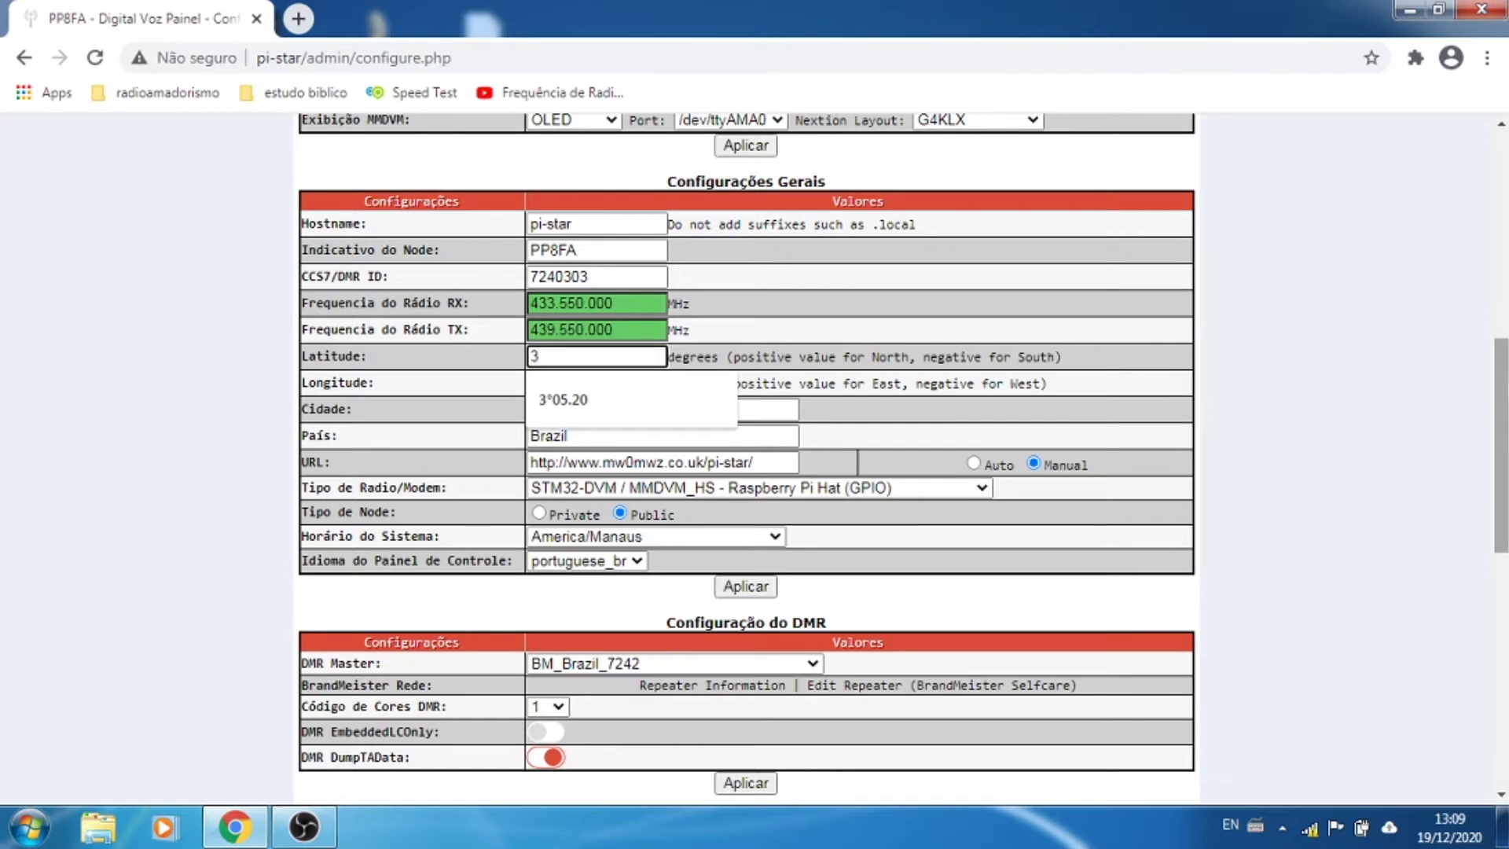
text(.)
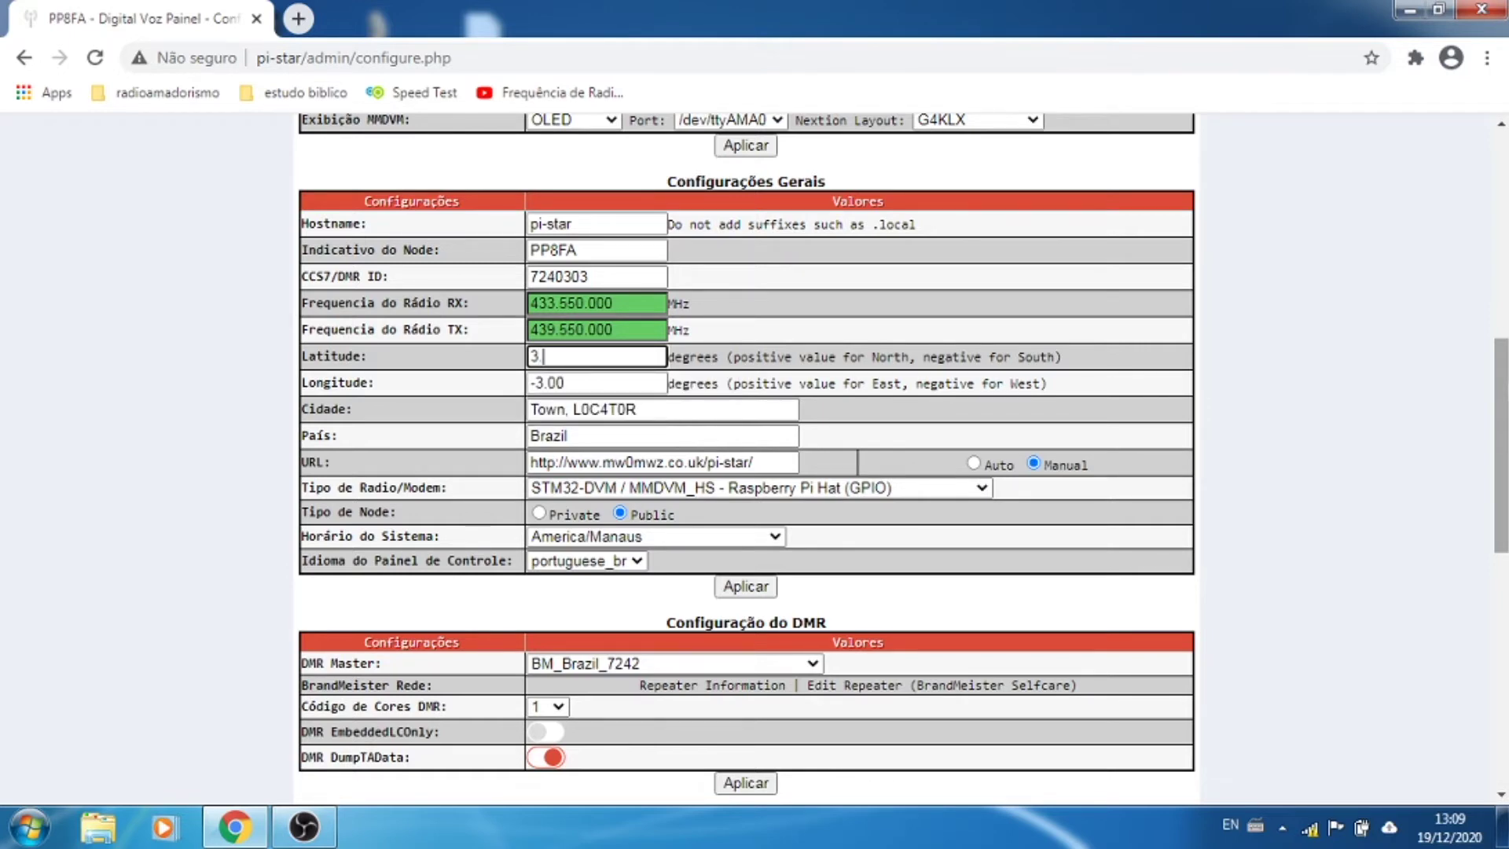
text(086706)
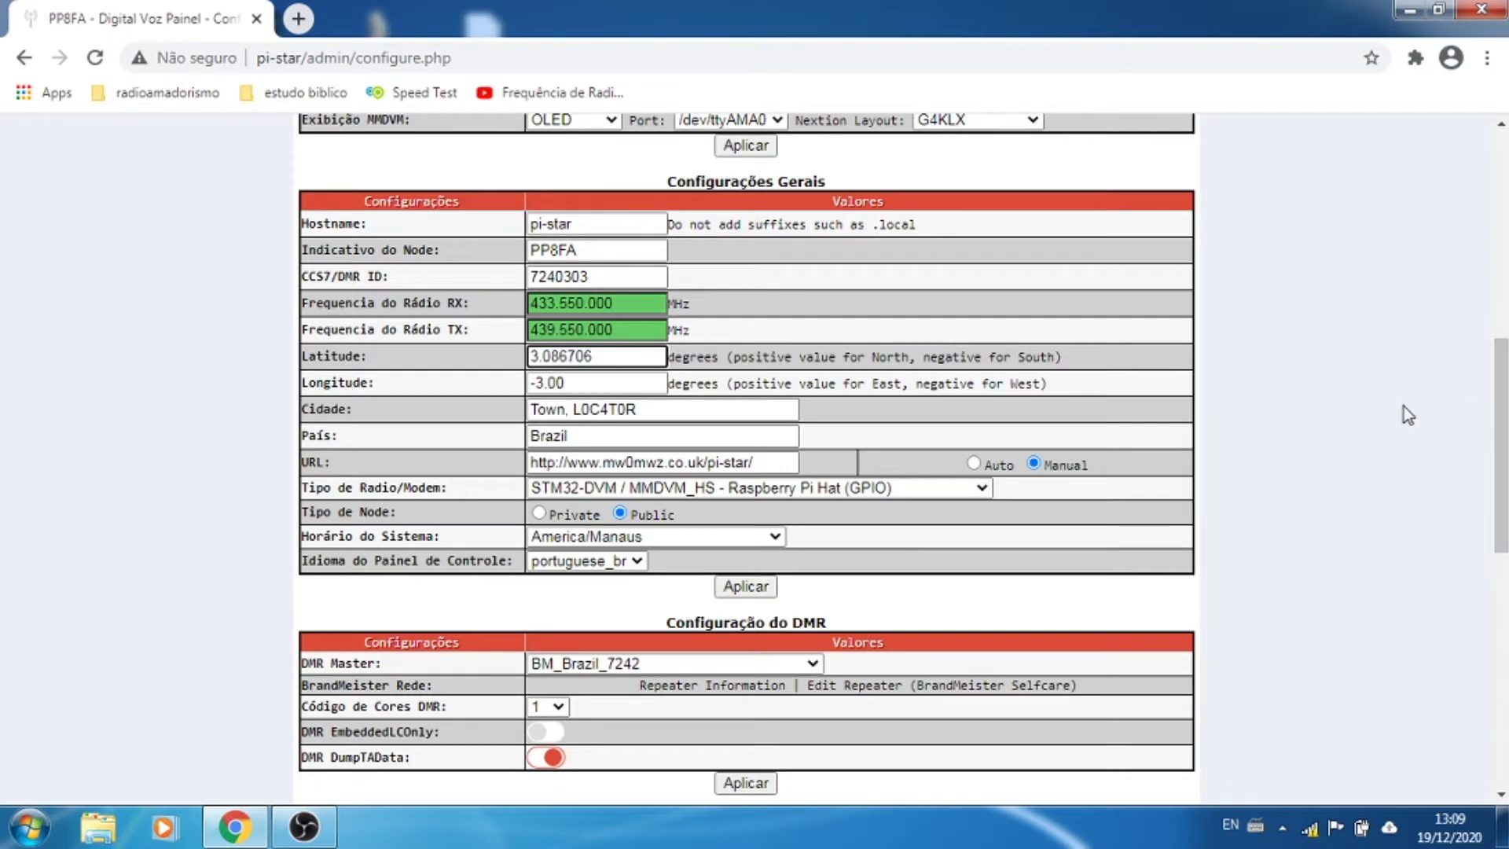
double_click(627, 385)
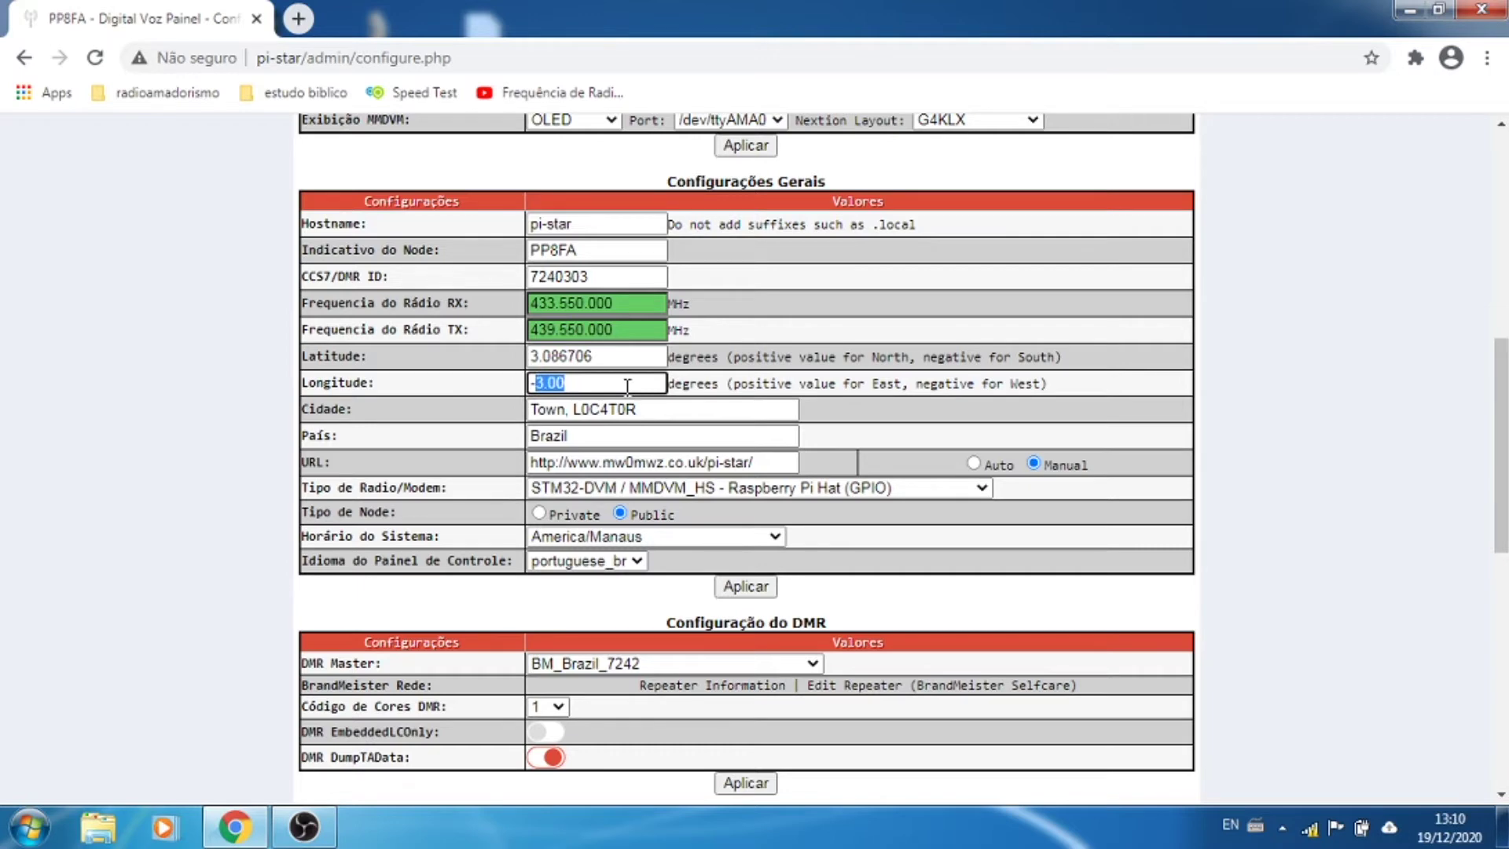
text(60.055)
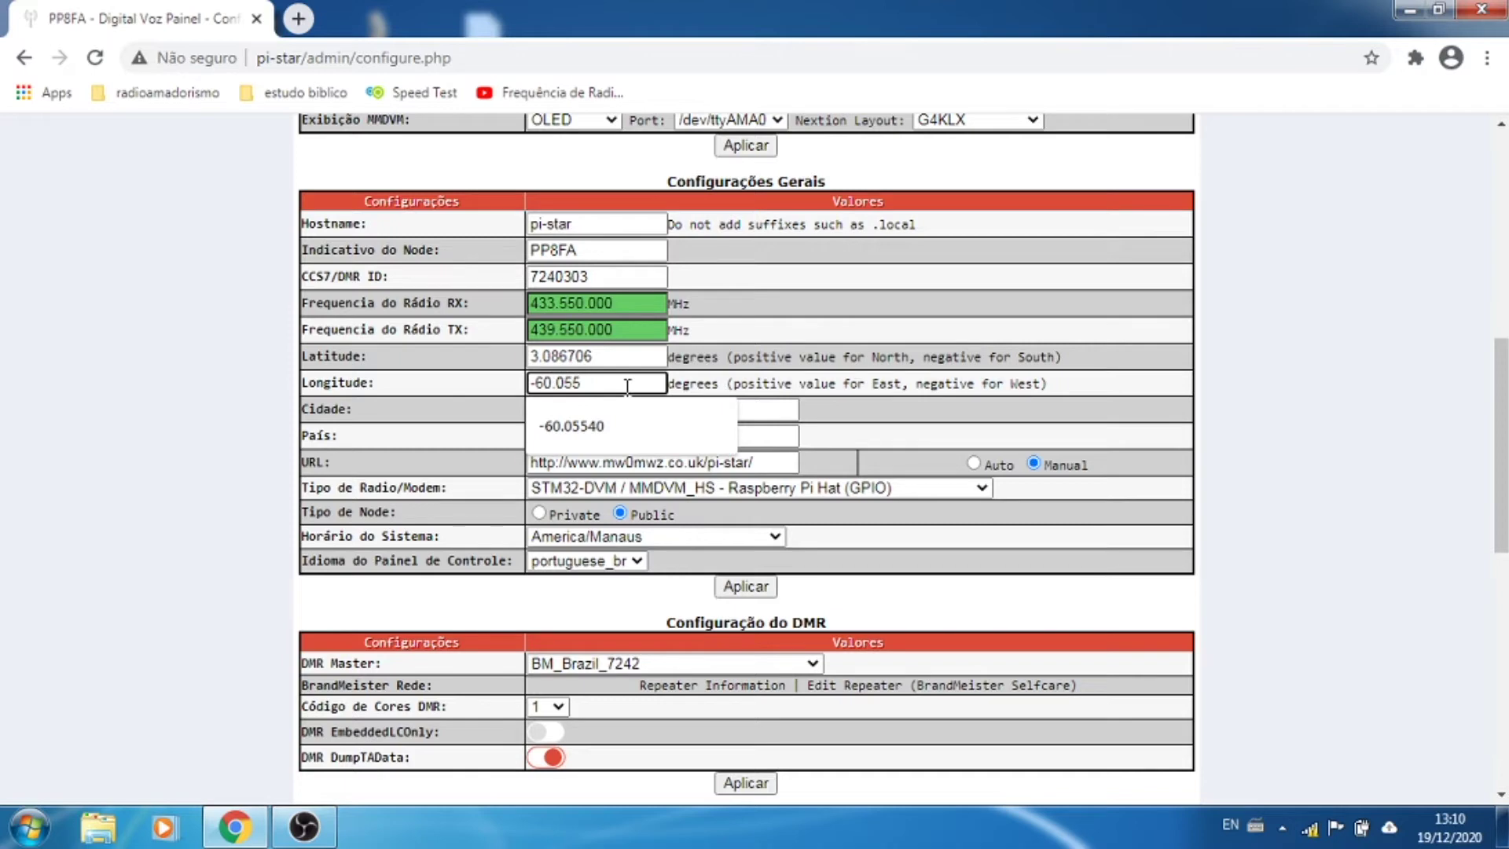
text(40)
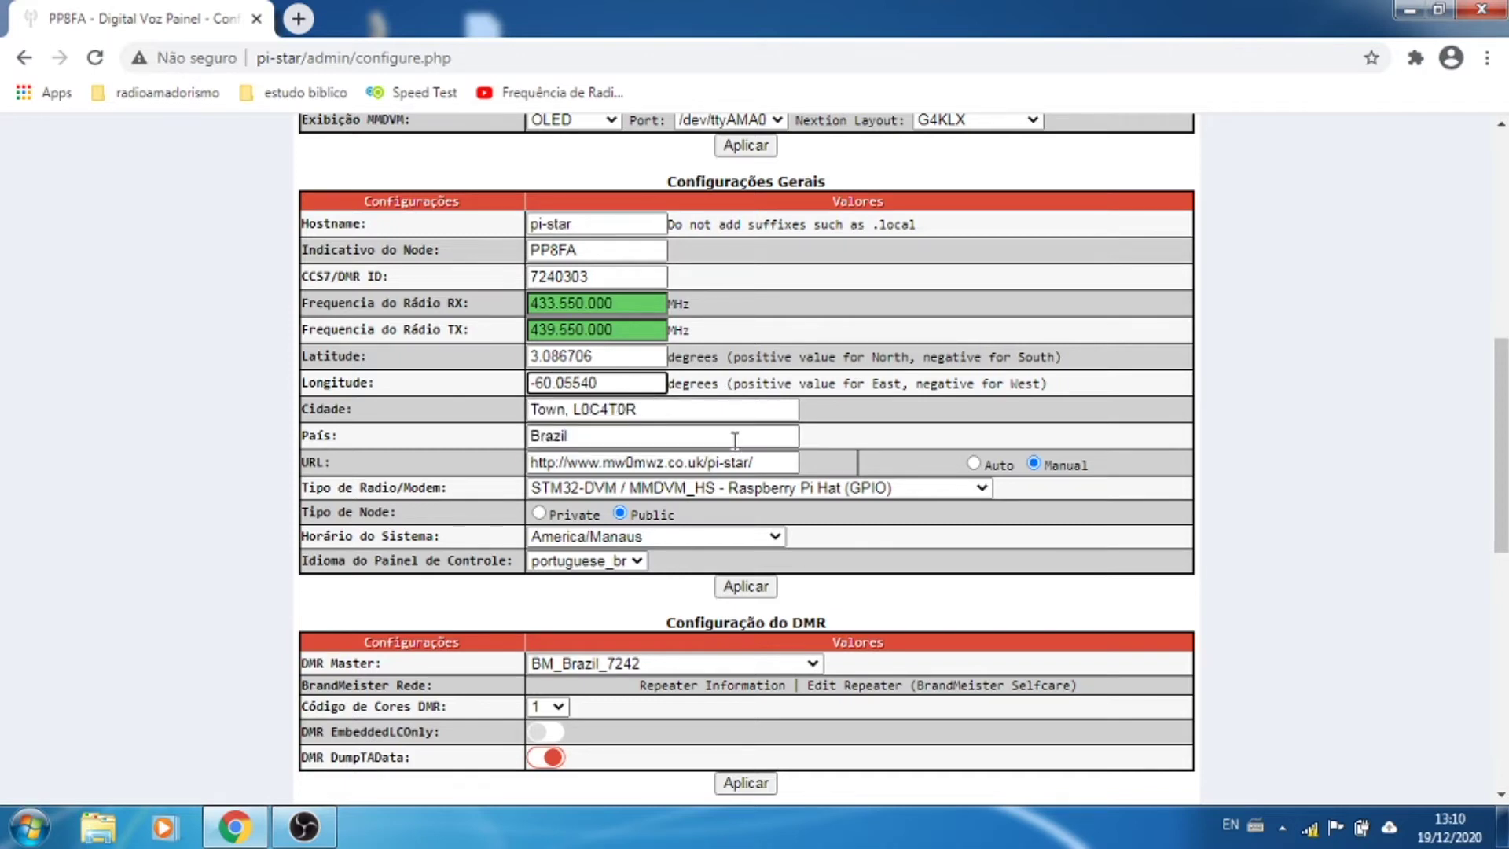
double_click(715, 410)
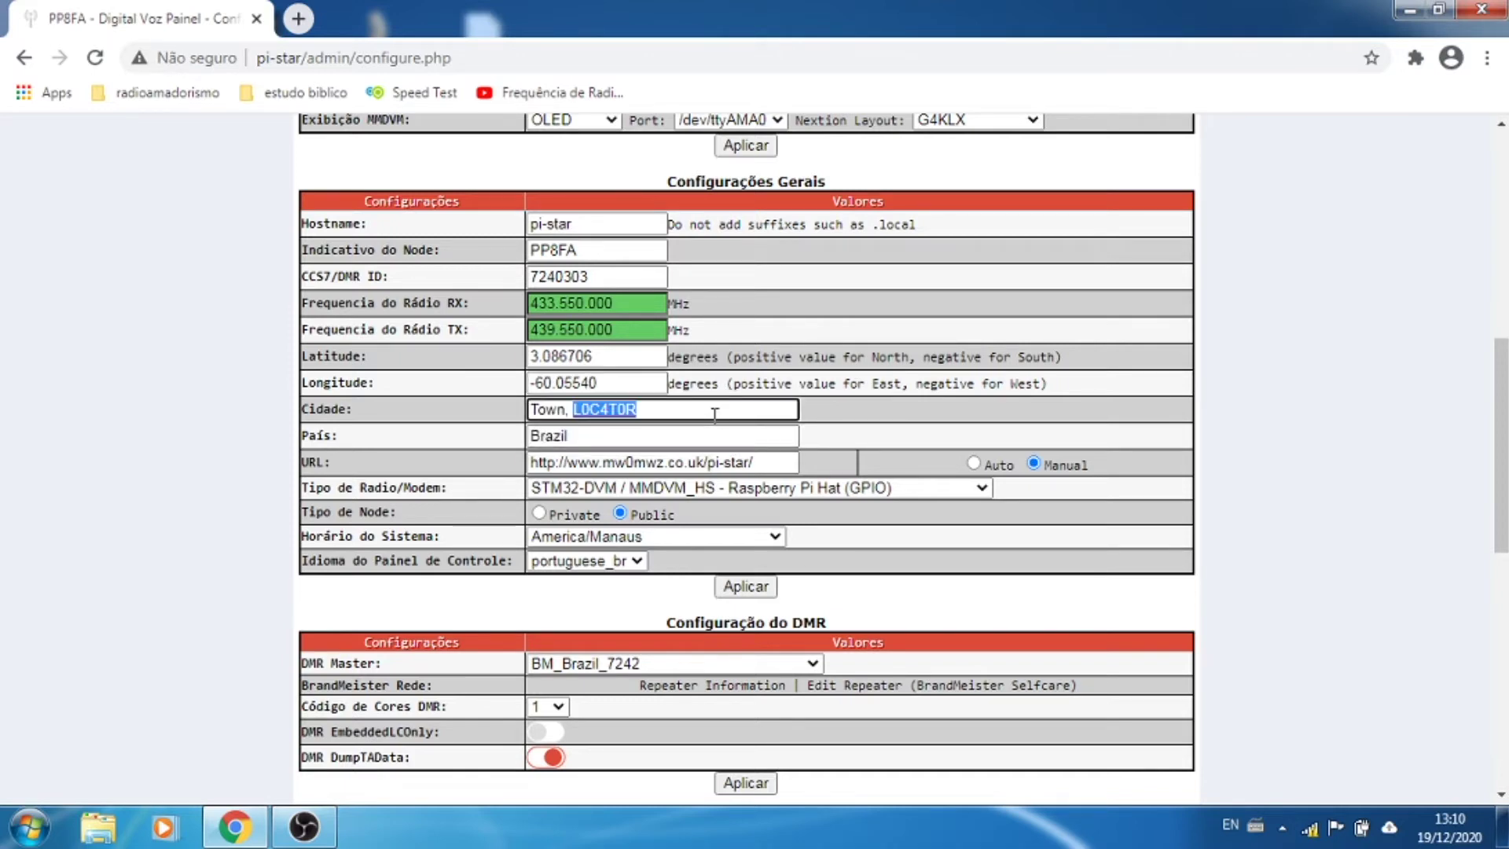
key(BackSpace)
key(BackSpace)
key(BackSpace)
key(BackSpace)
key(BackSpace)
key(BackSpace)
key(BackSpace)
text(Manaus)
key(BackSpace)
key(BackSpace)
text(us)
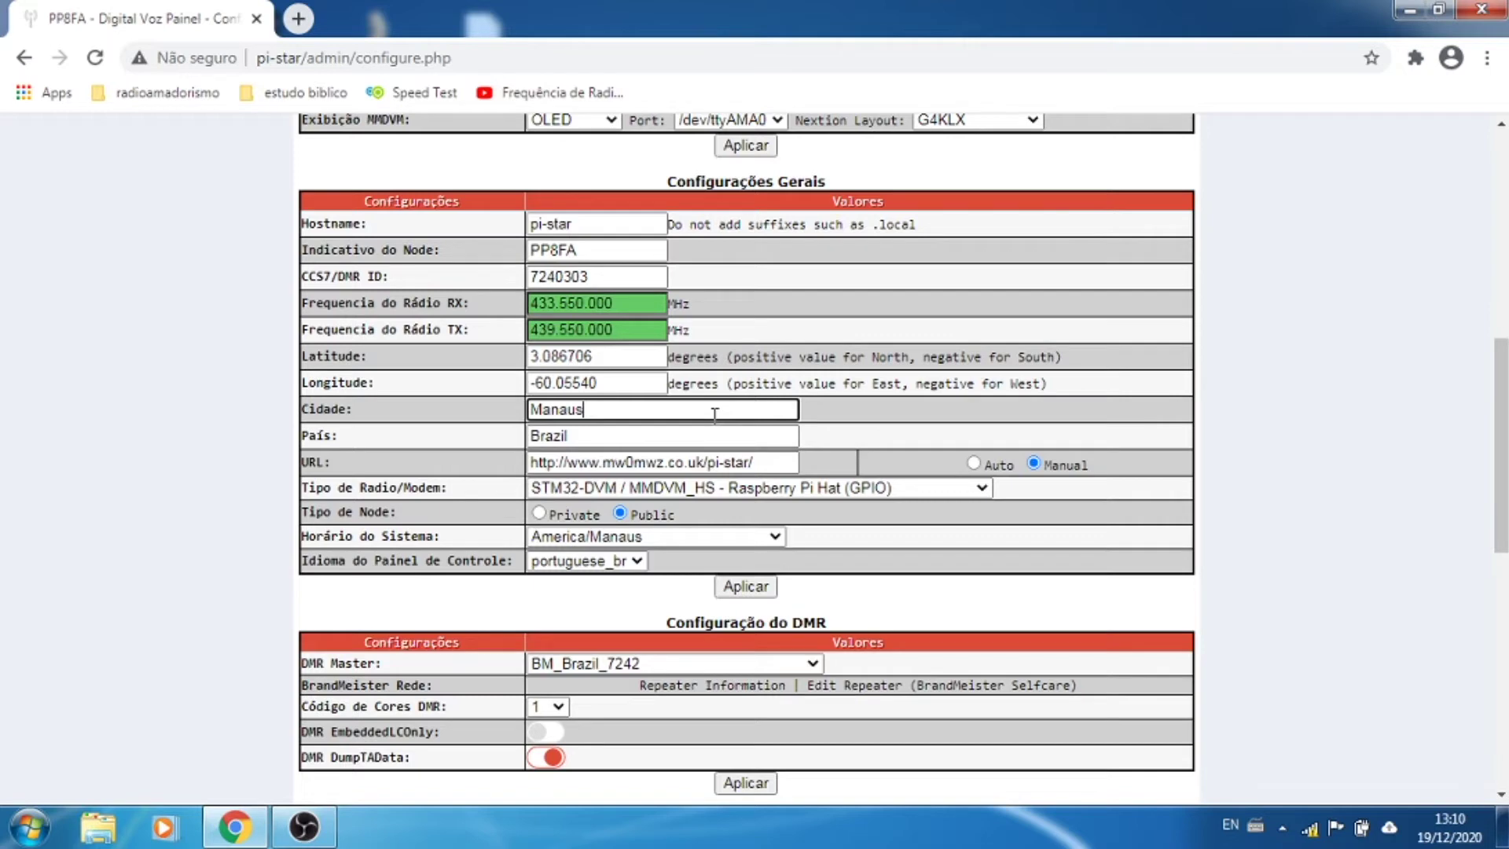
text(, AM)
click(764, 459)
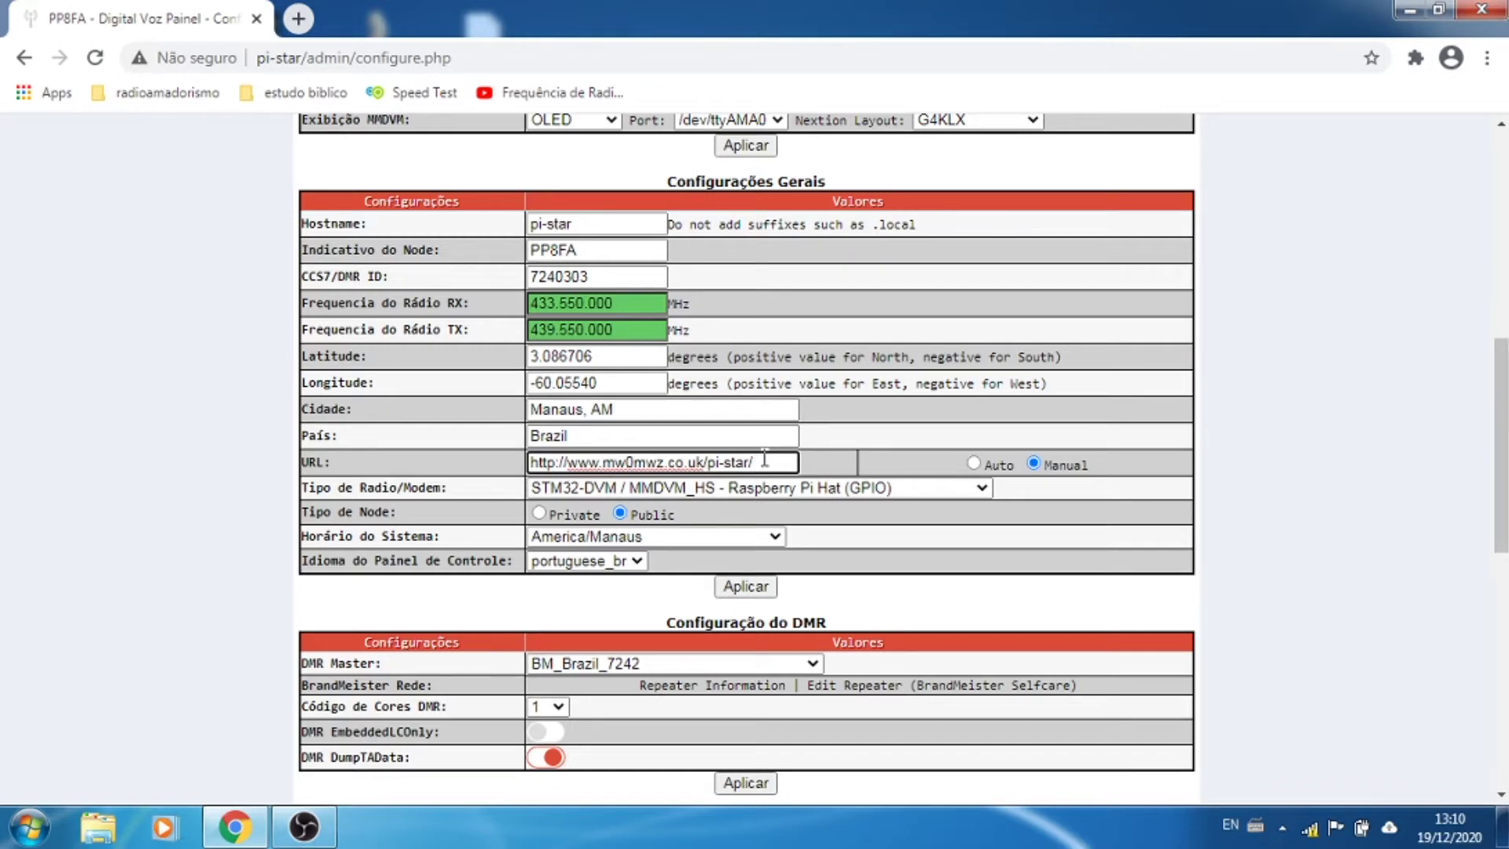
click(975, 464)
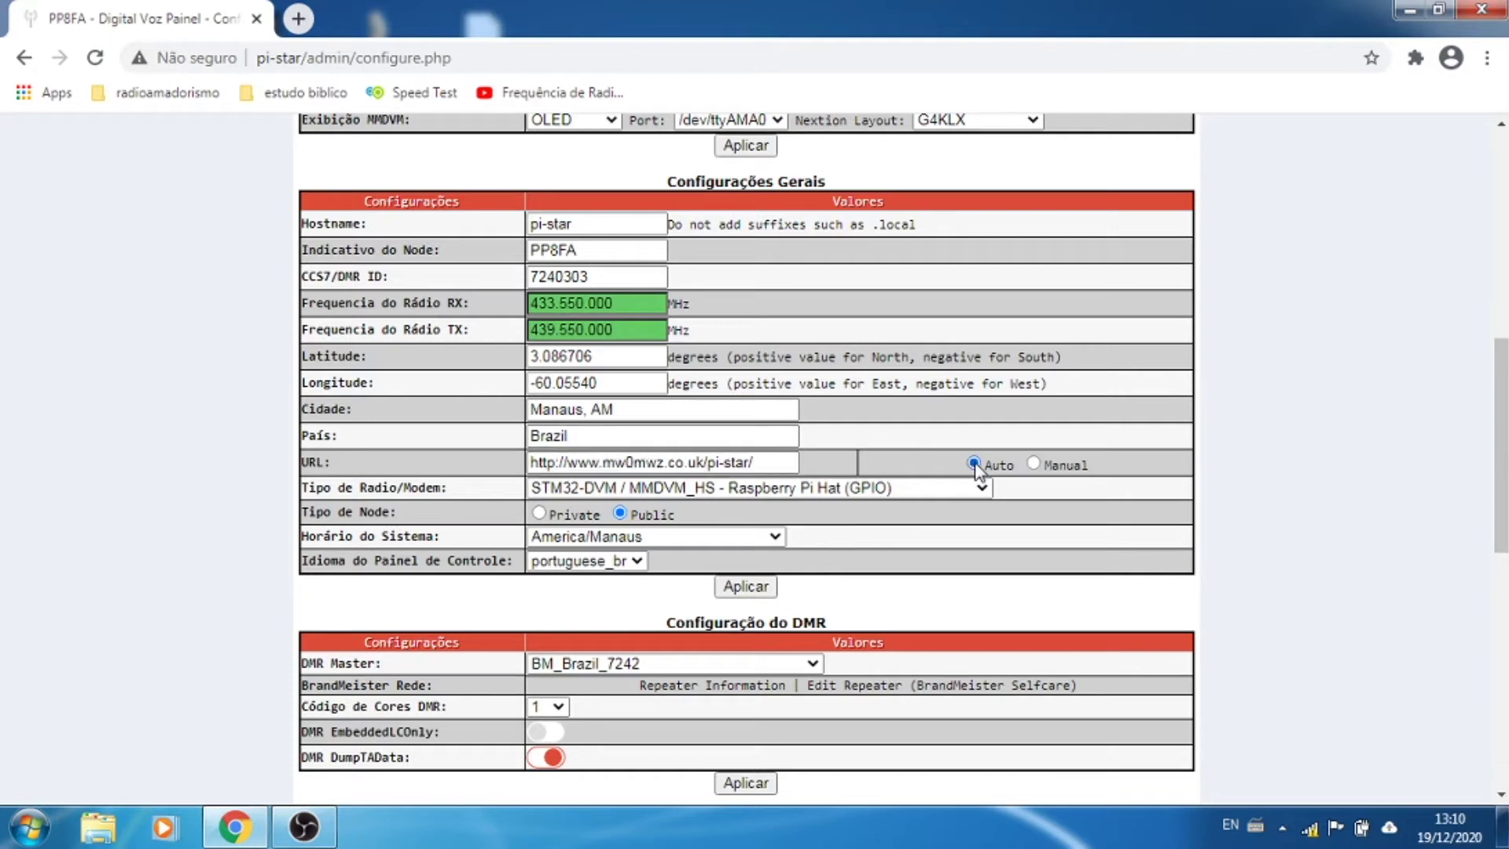
click(1034, 464)
Step: Apply Configurações Gerais, then scroll to Configuração do Wireless showing wlan0 down
scroll(1425, 474, down, 1)
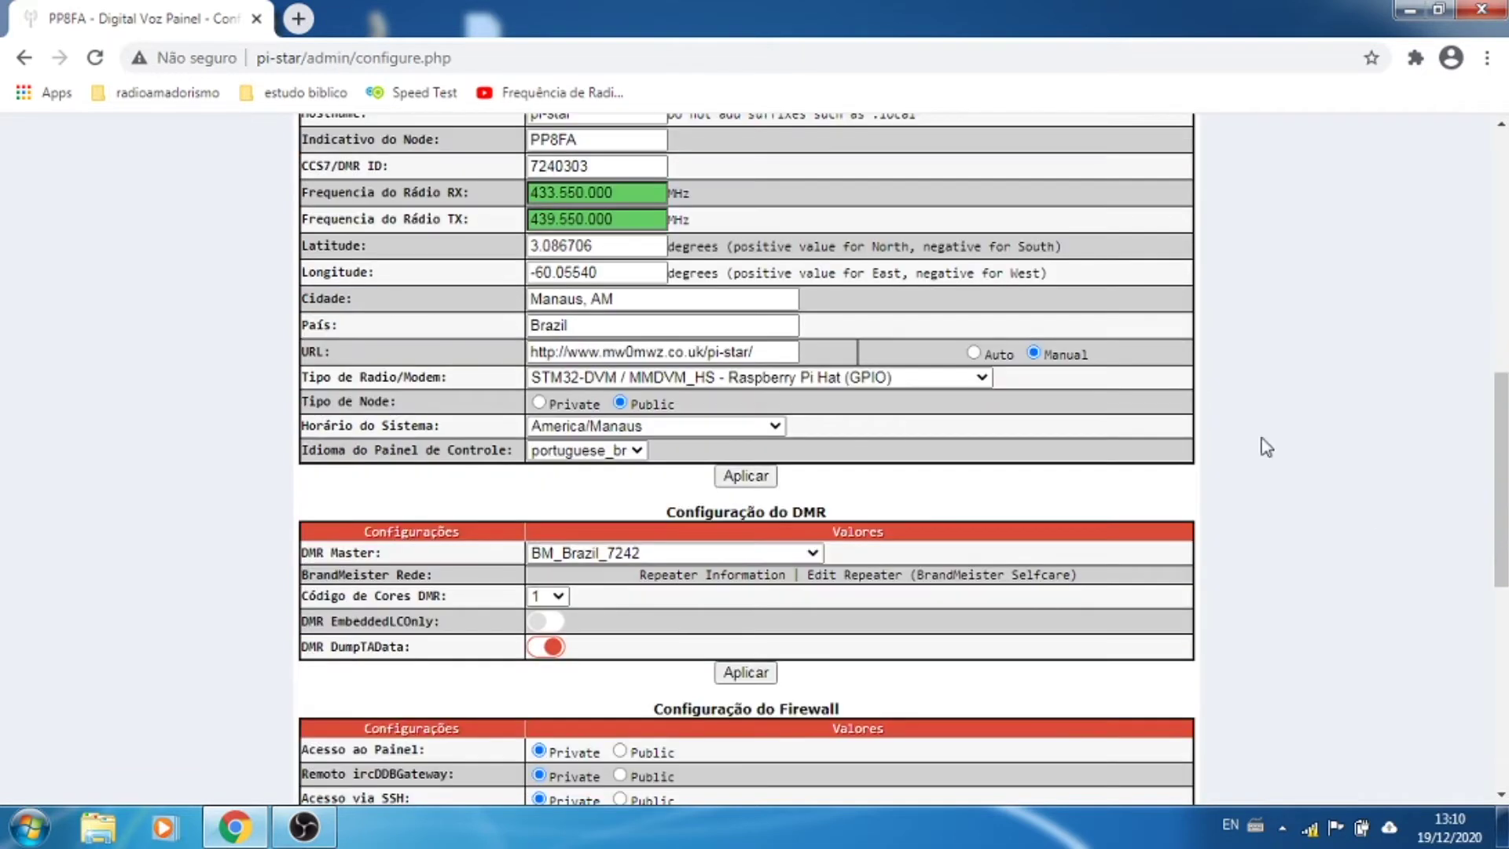
click(760, 480)
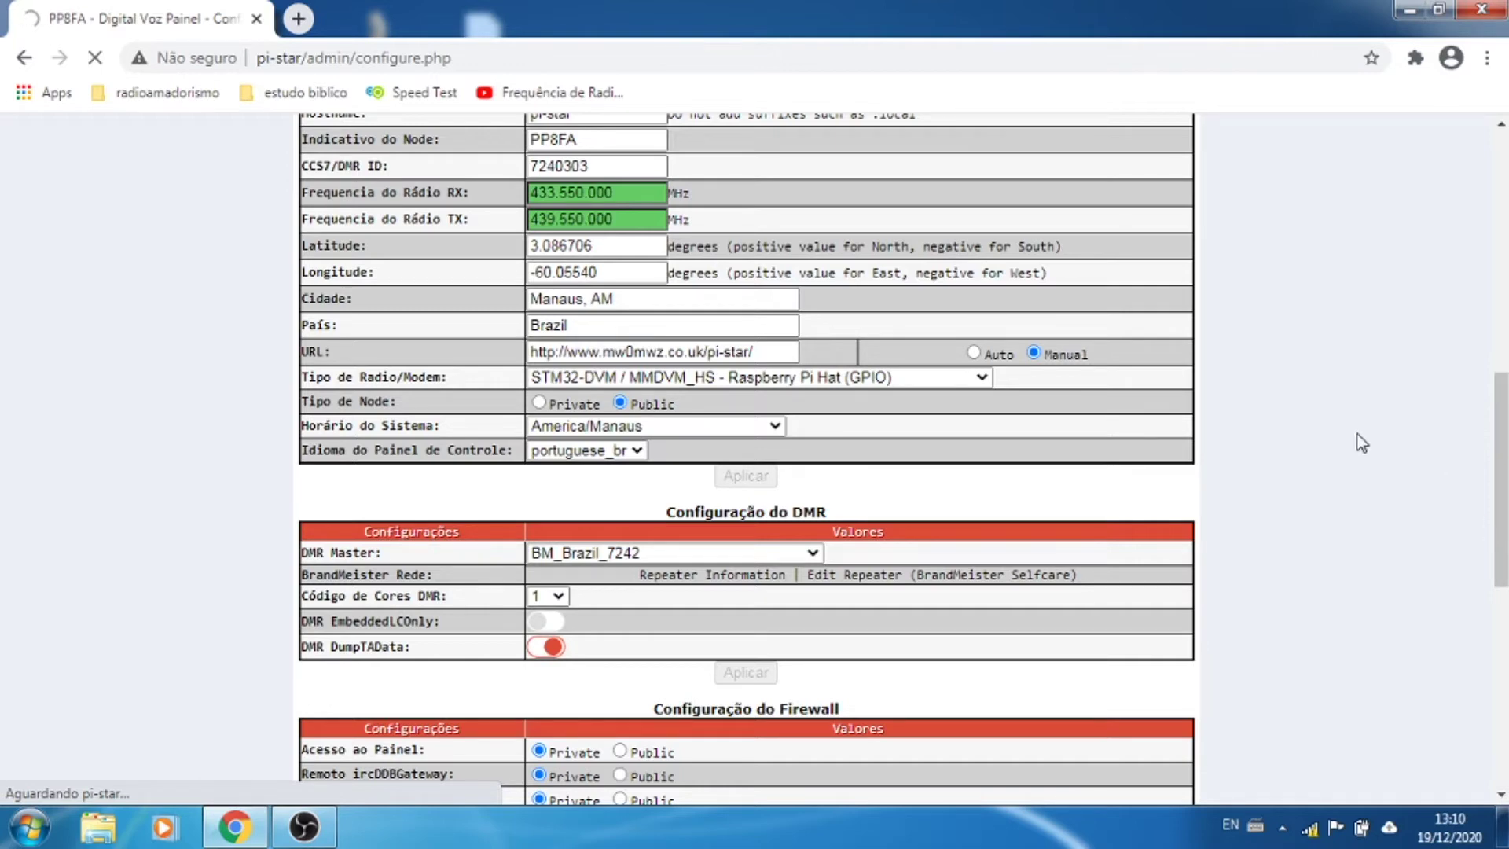
scroll(1362, 443, down, 6)
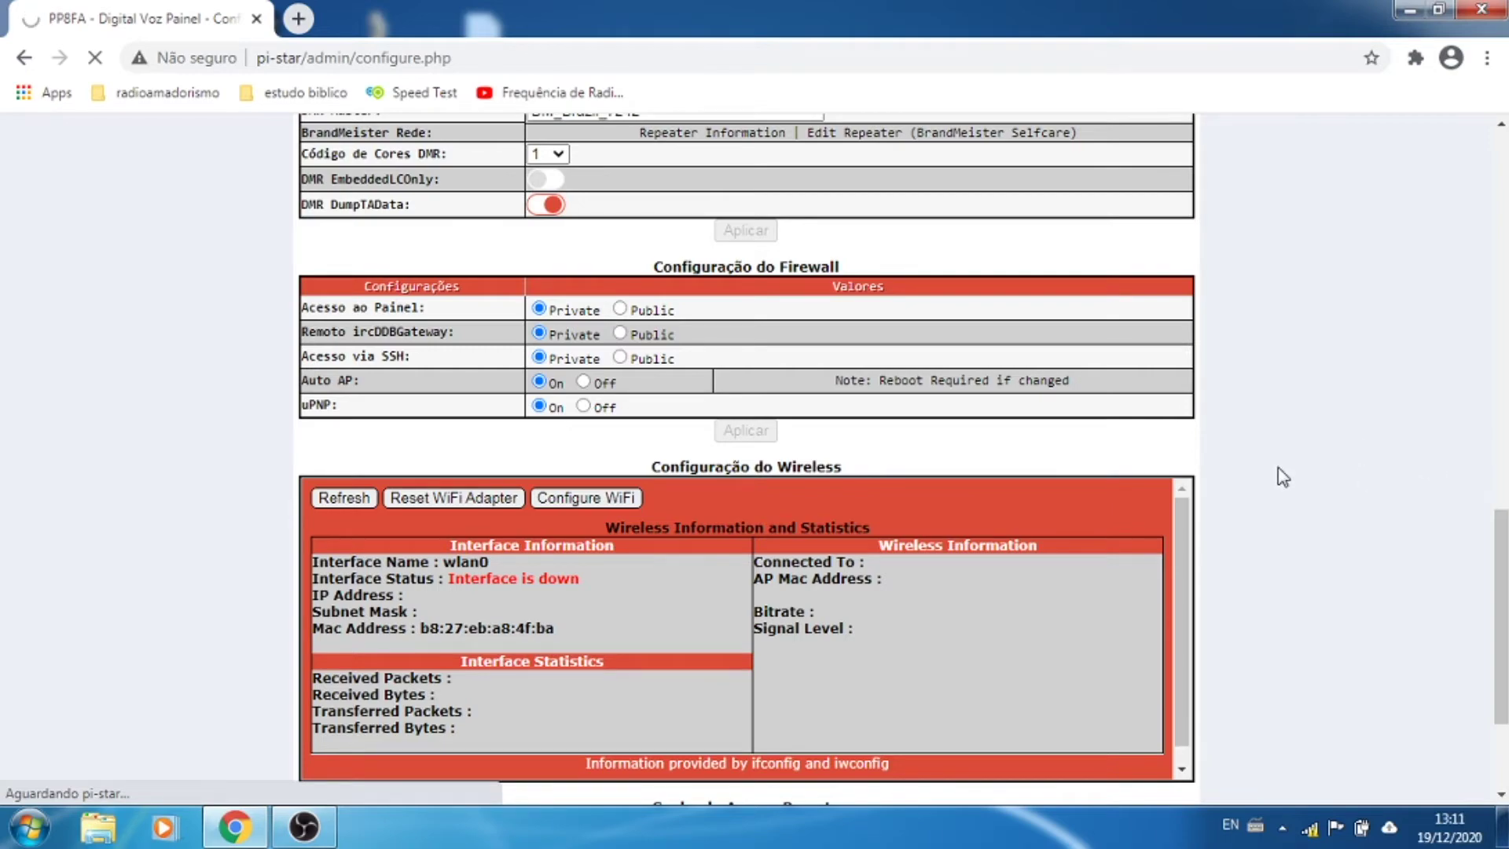
scroll(1282, 477, up, 10)
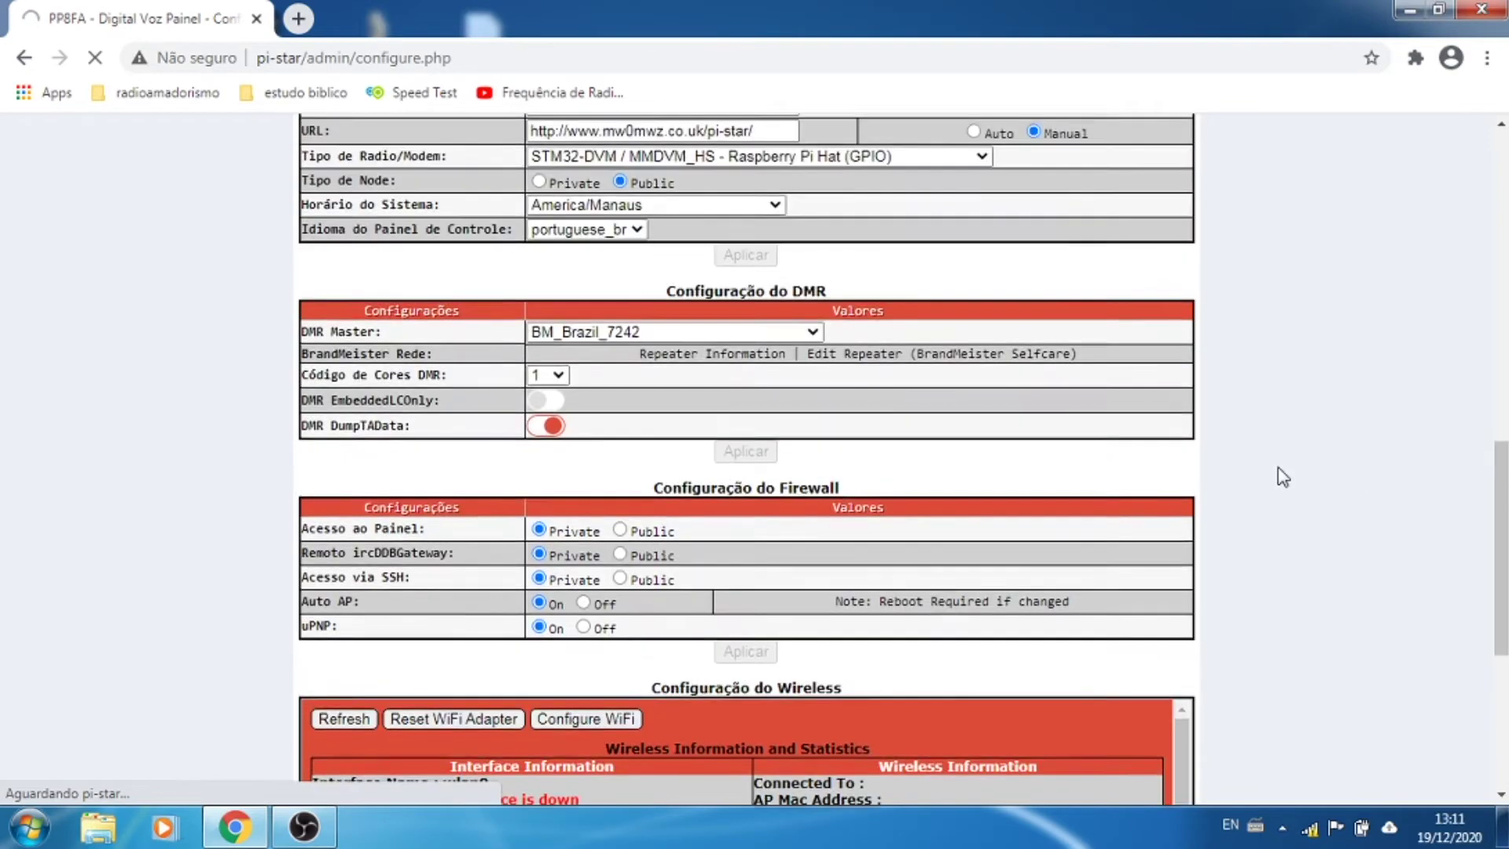
scroll(1282, 477, up, 4)
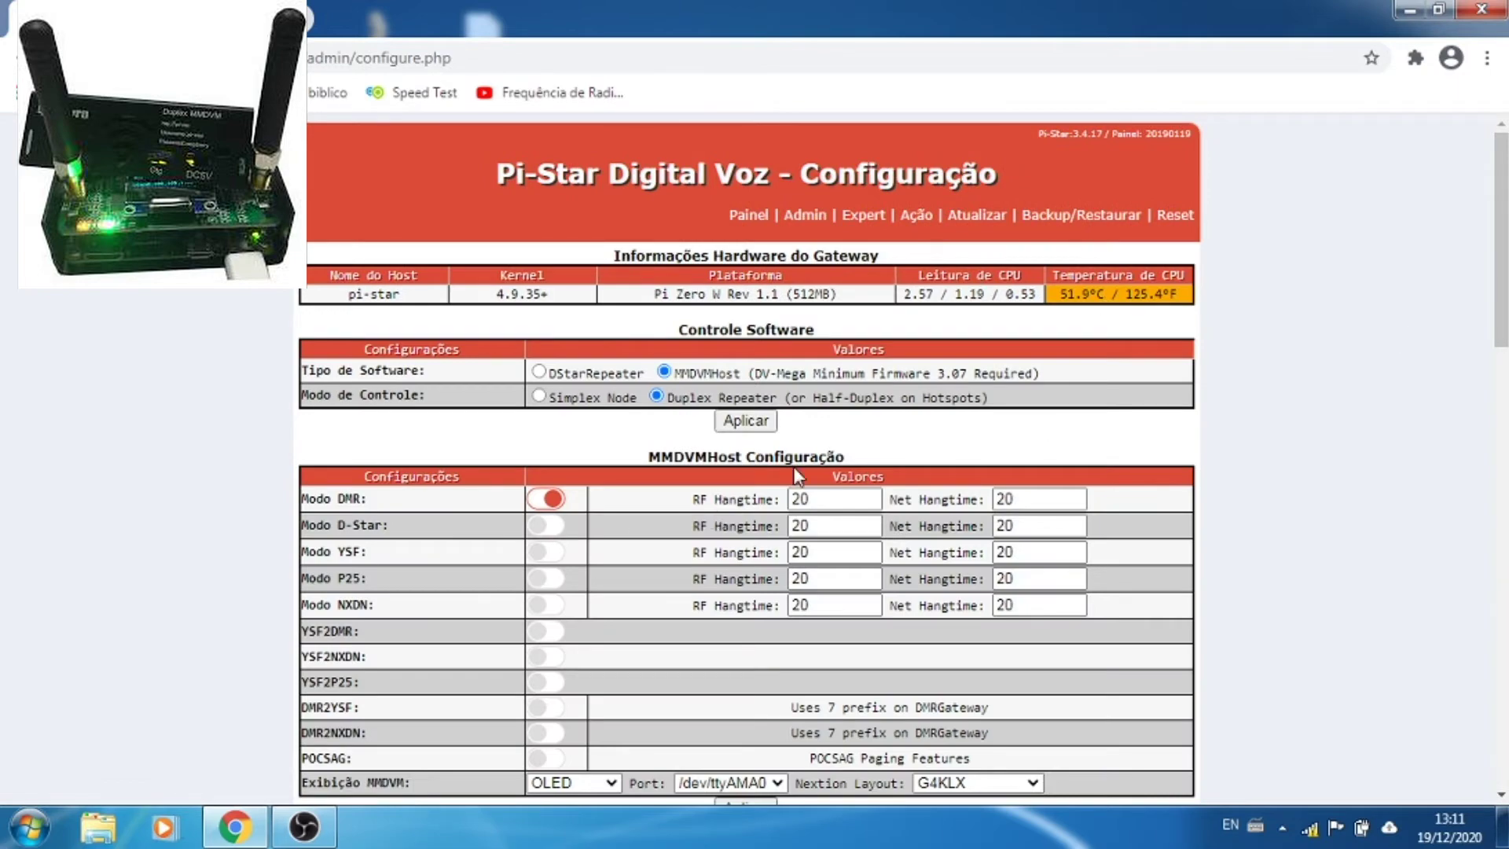
scroll(920, 448, down, 5)
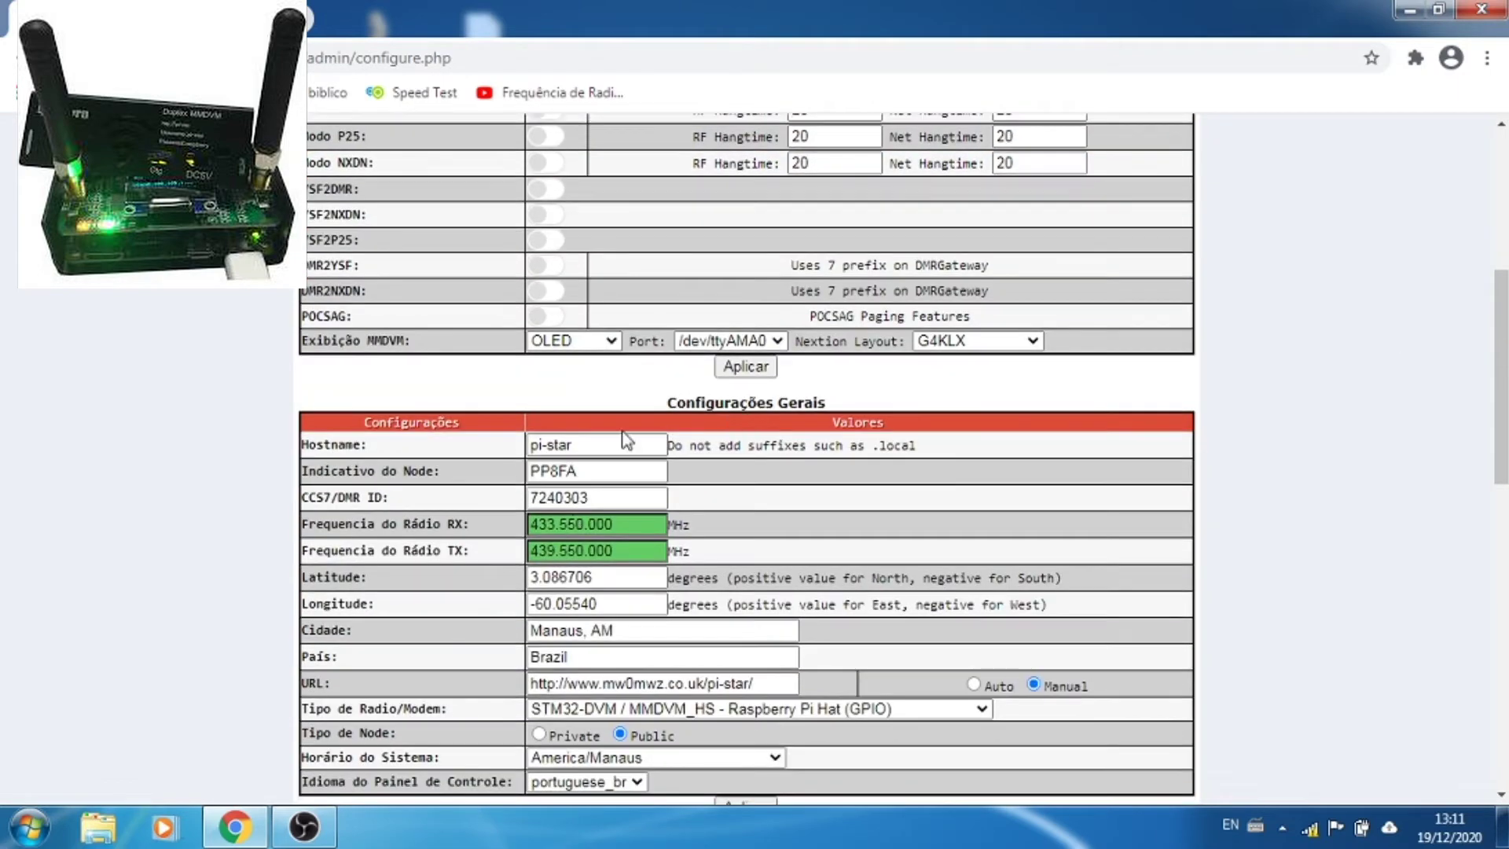
scroll(624, 433, down, 1)
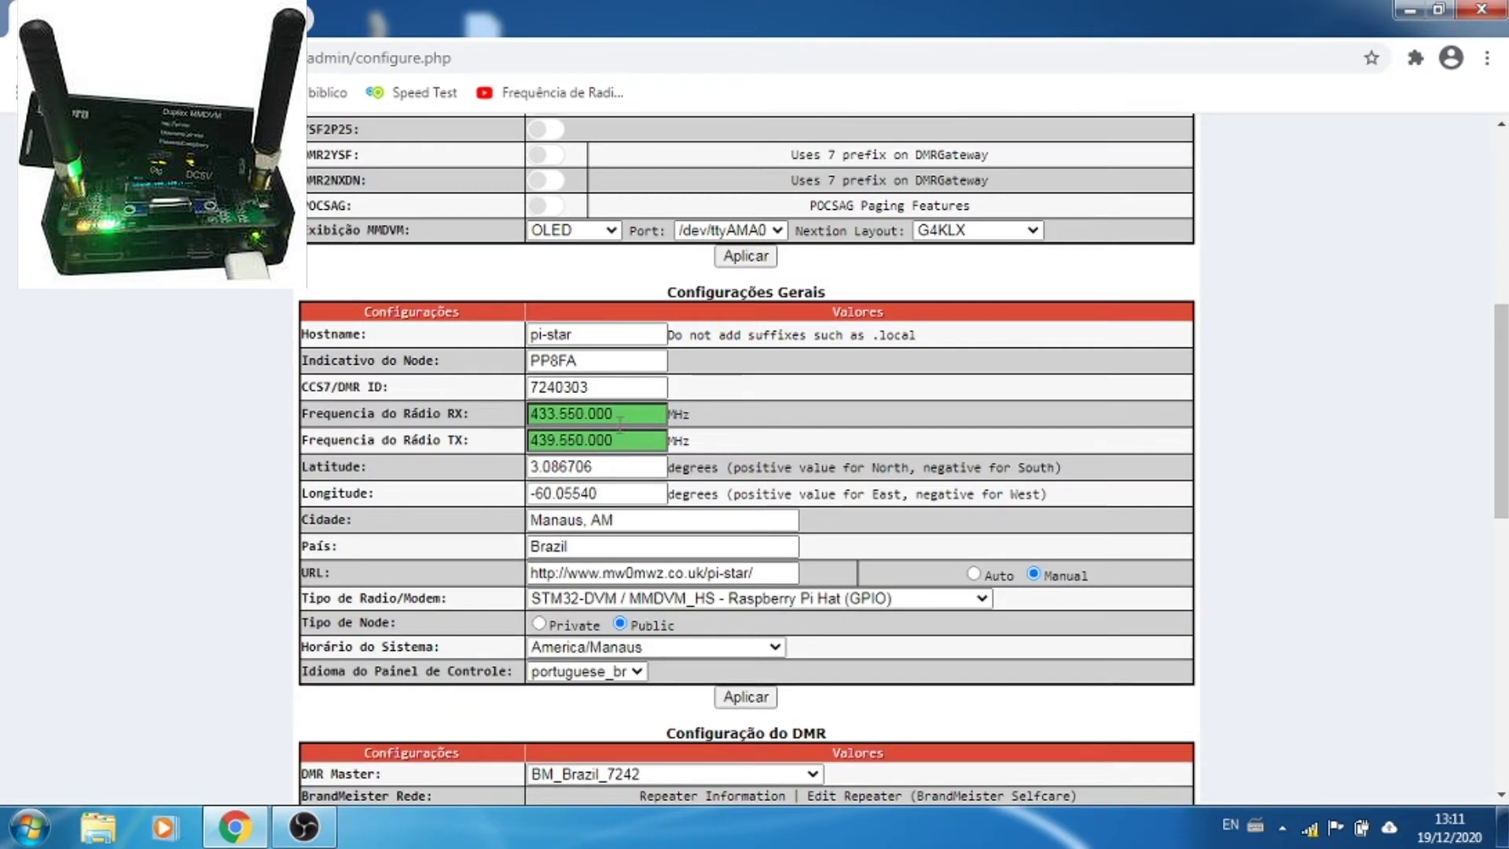
scroll(935, 425, down, 2)
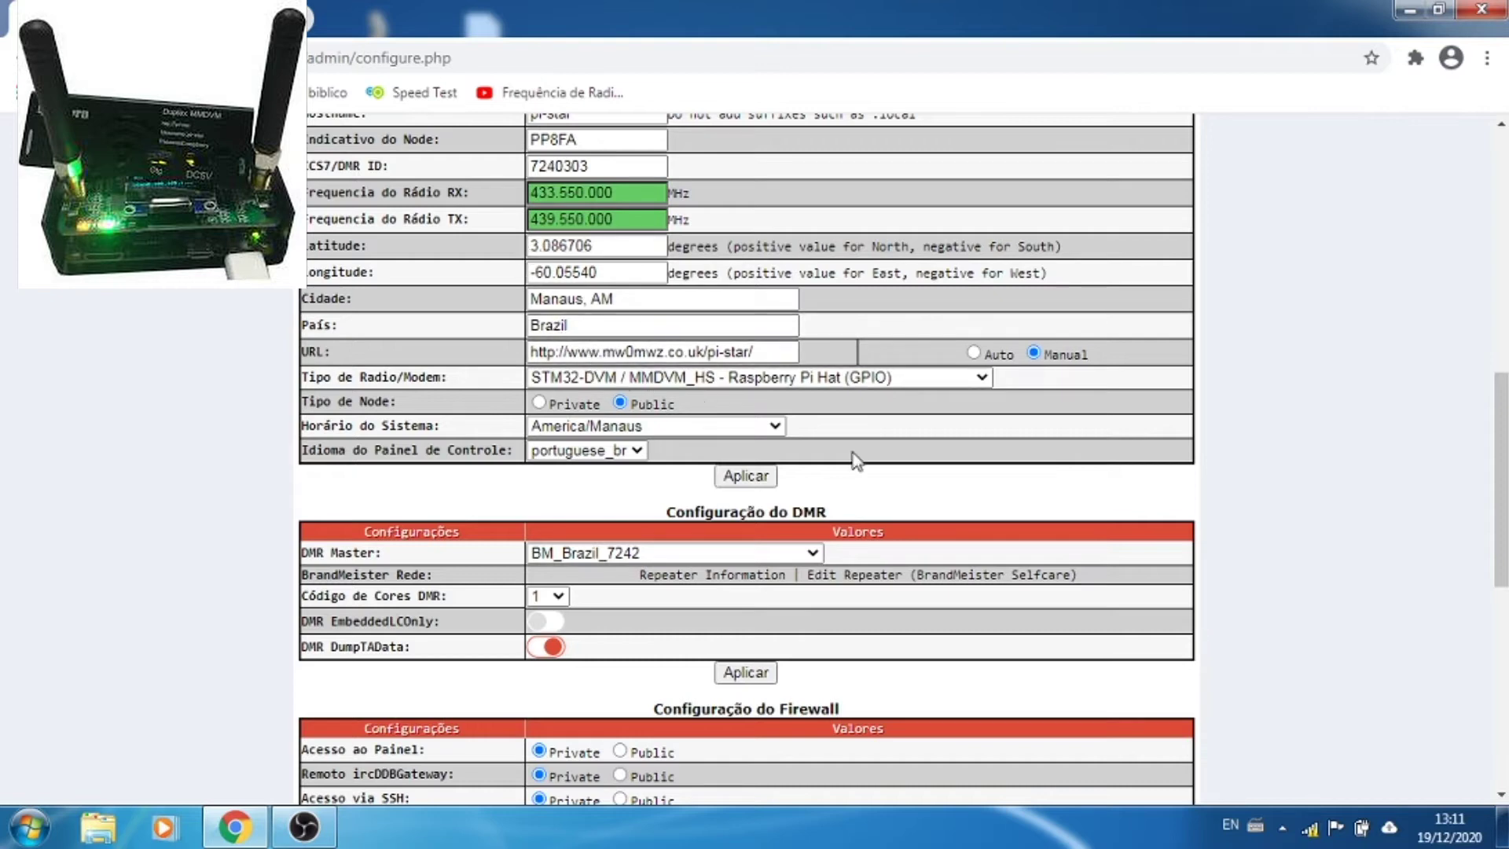
scroll(1305, 462, down, 1)
scroll(1301, 455, down, 1)
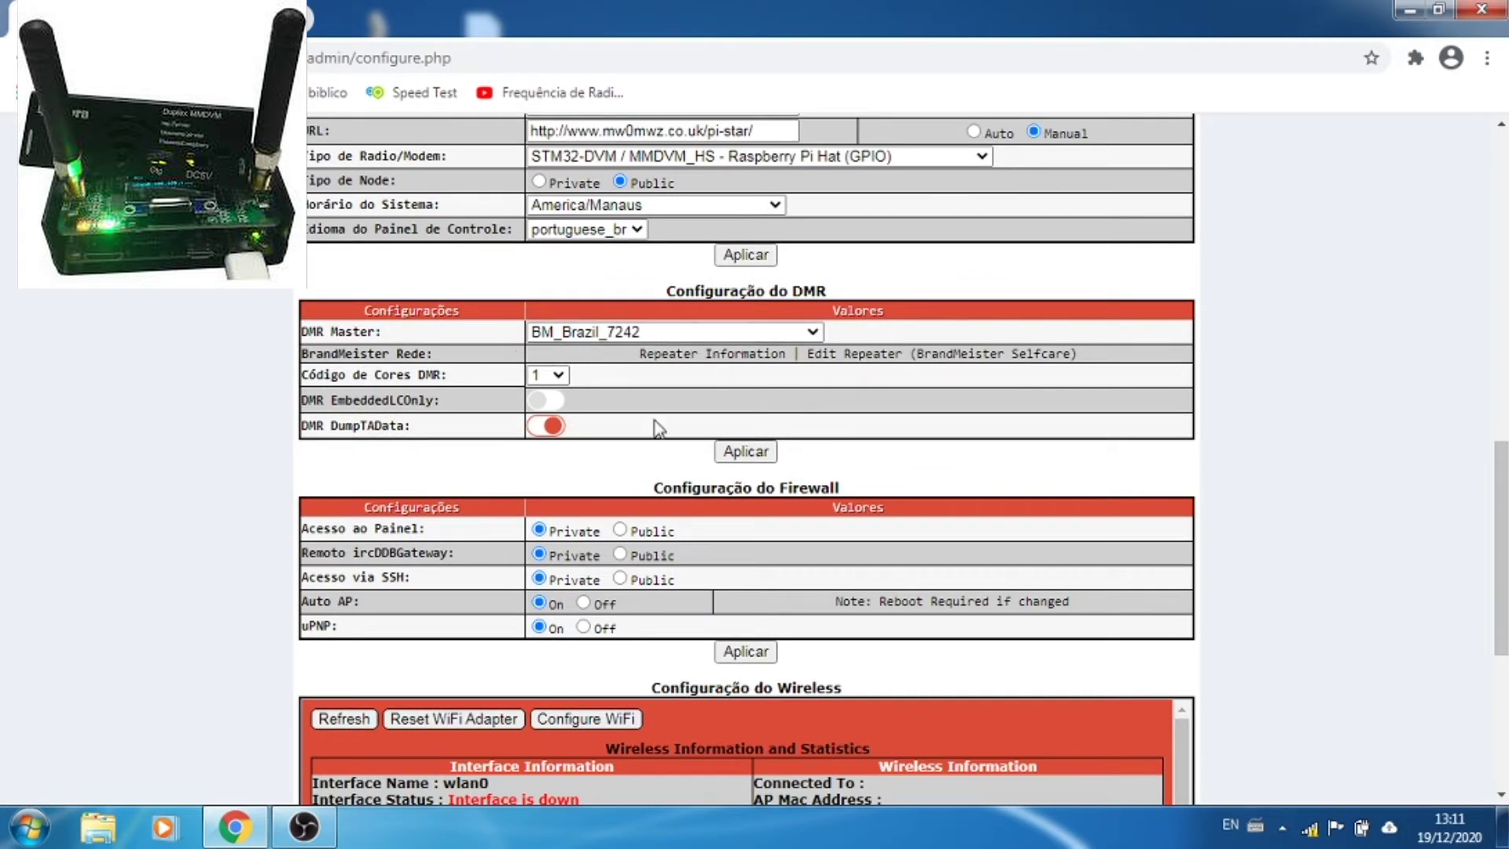
scroll(967, 431, down, 2)
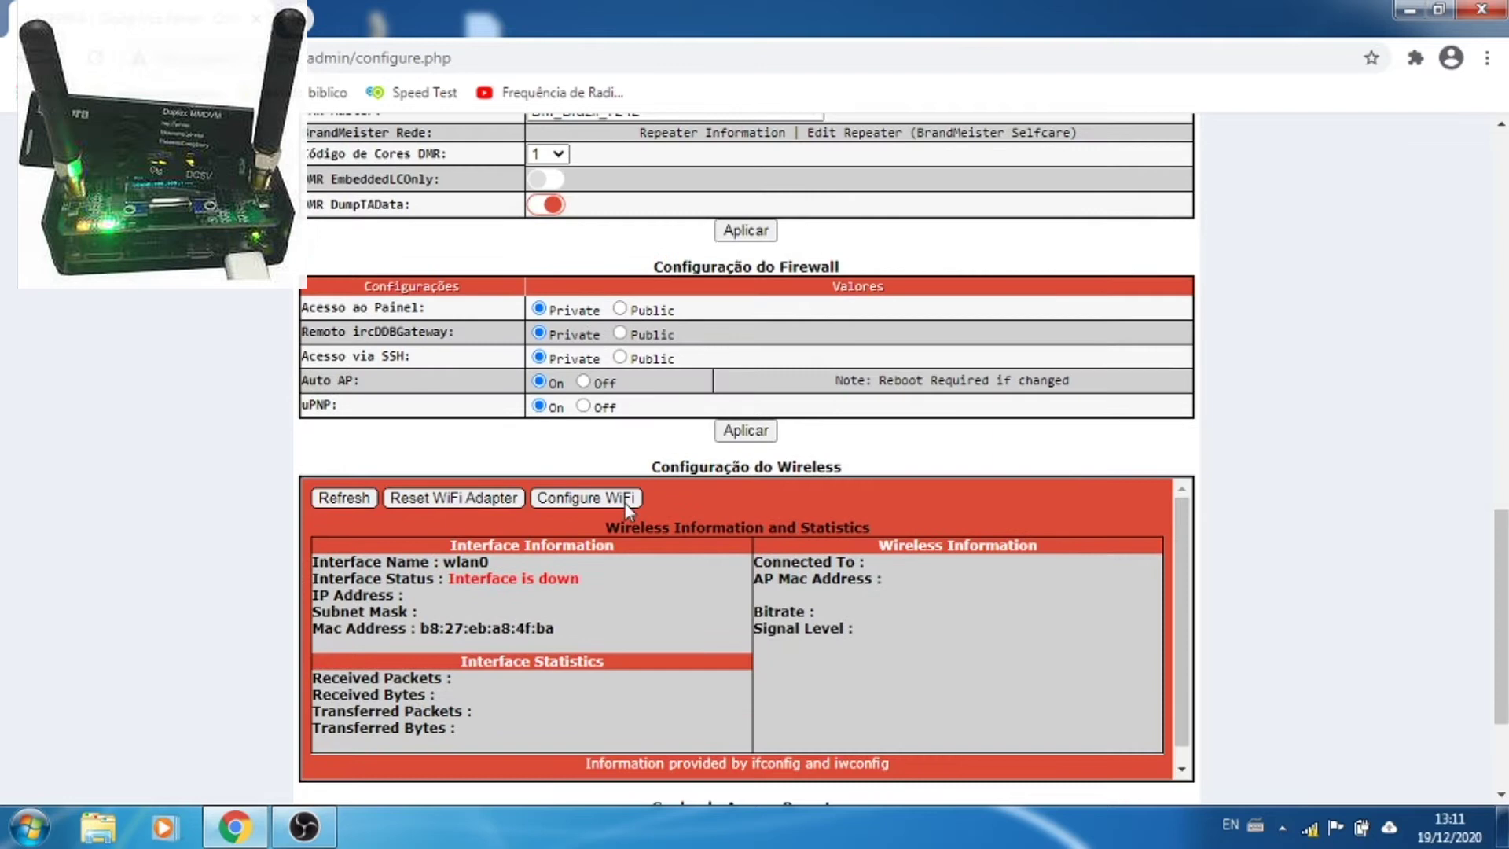
Step: Open the WiFi configuration form and run a 10-second network scan, finding four networks
click(583, 499)
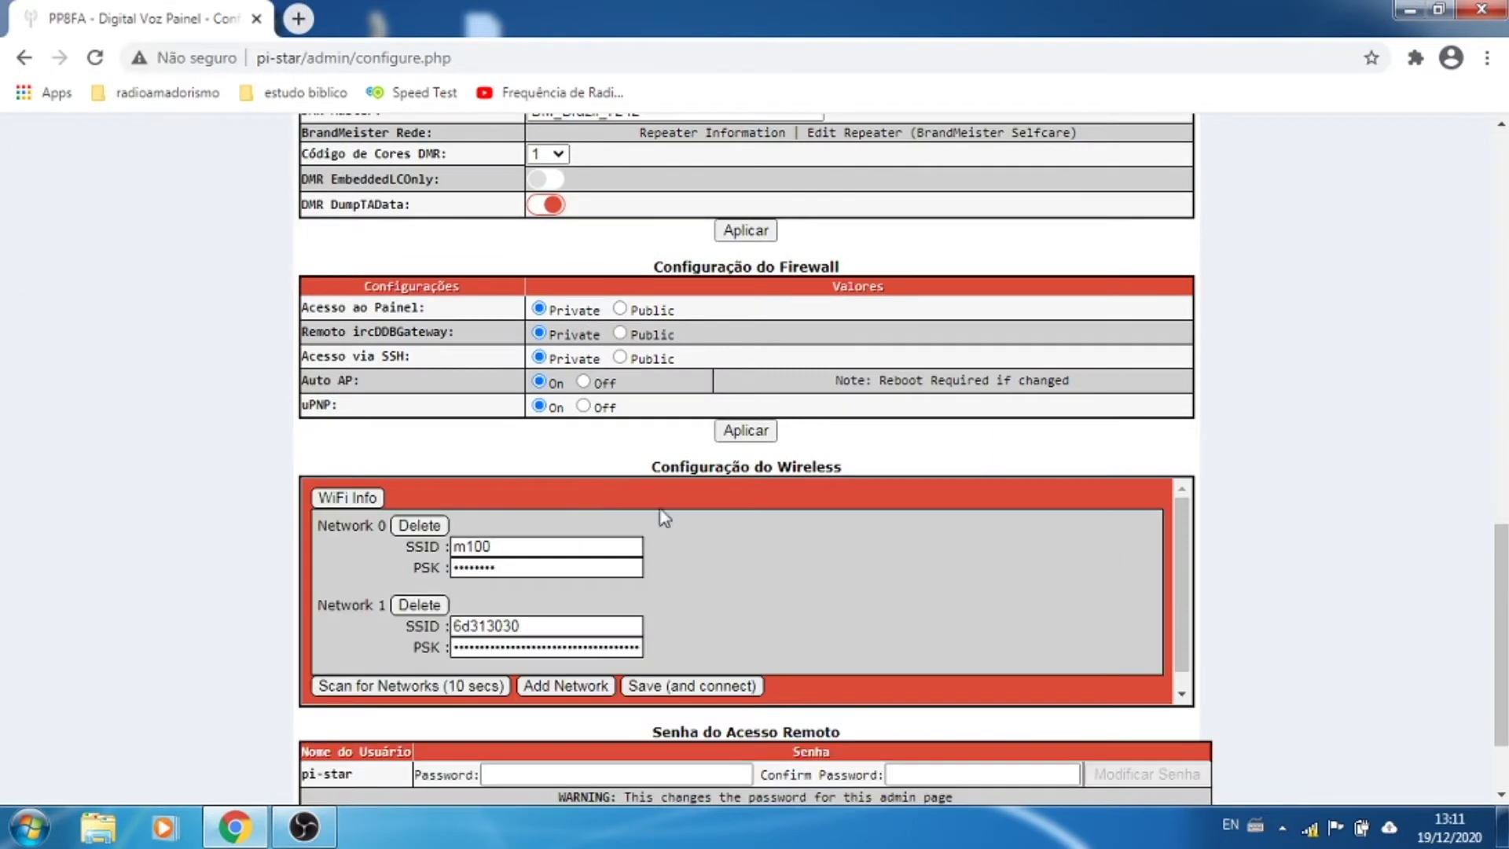
scroll(731, 503, down, 1)
scroll(1126, 495, down, 2)
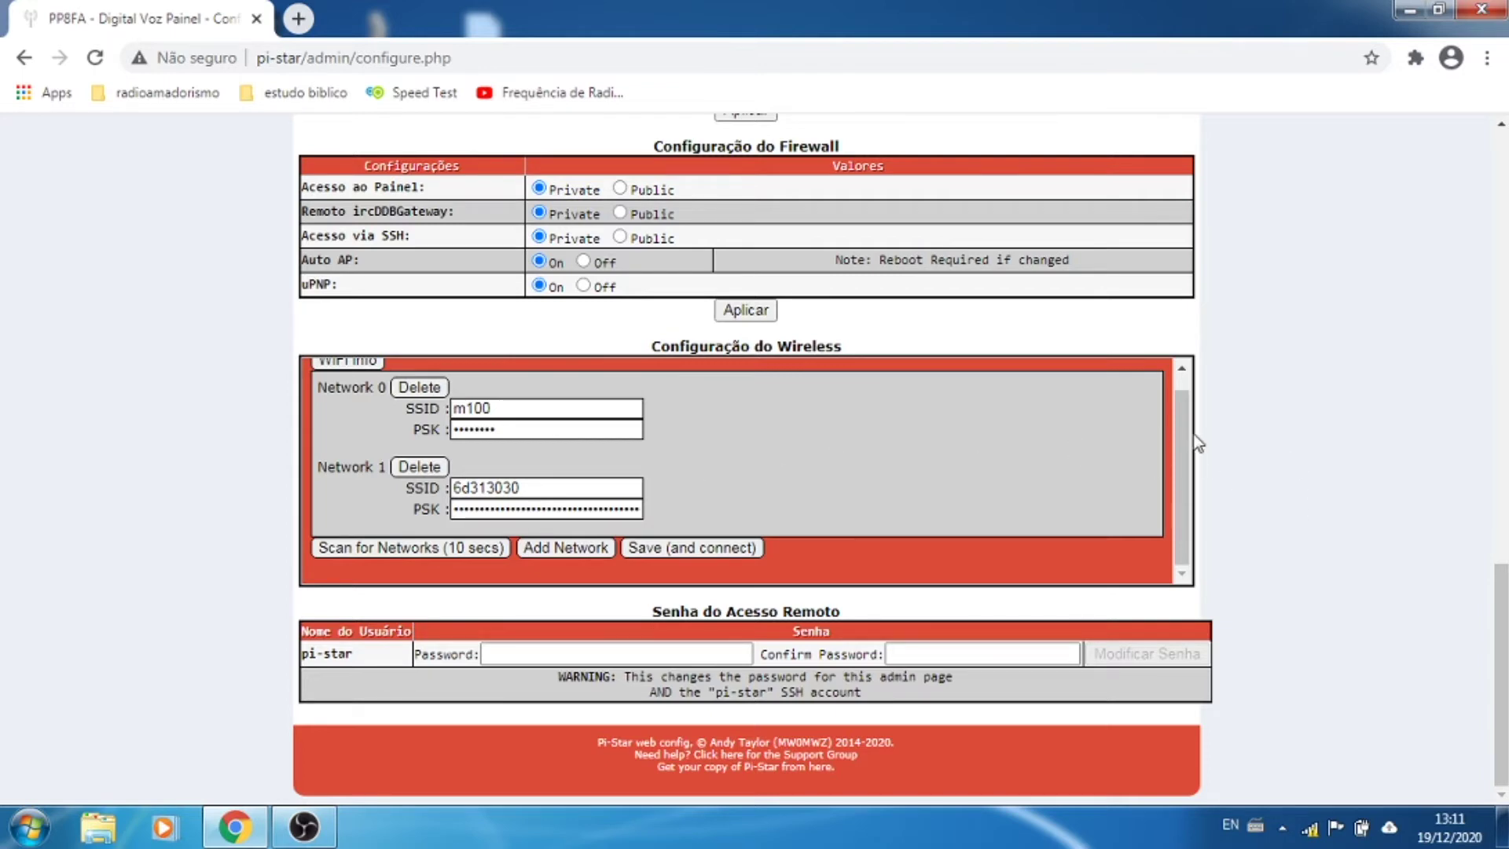
click(370, 548)
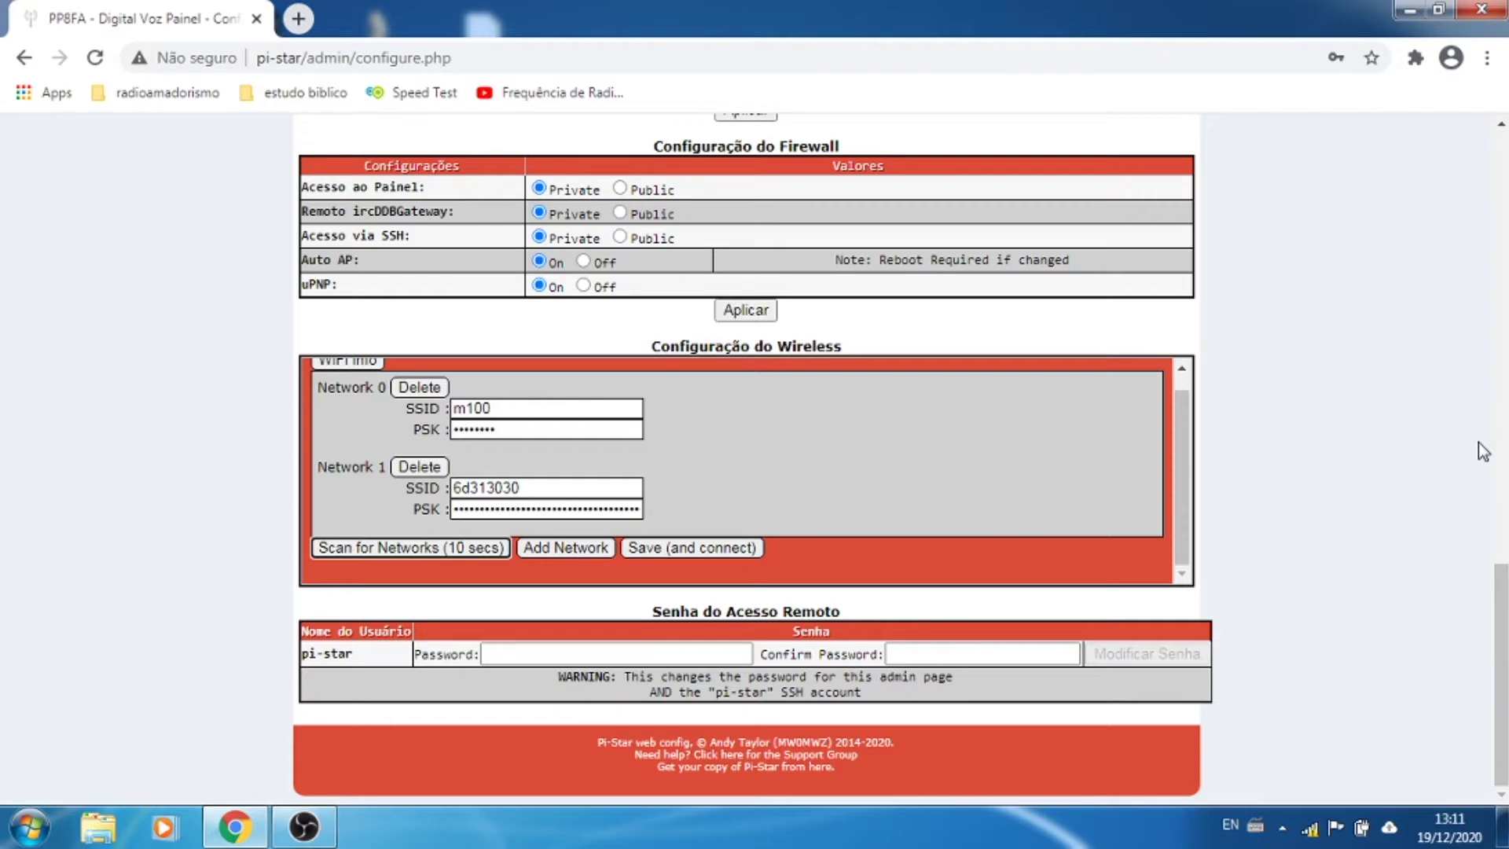
scroll(1483, 452, down, 2)
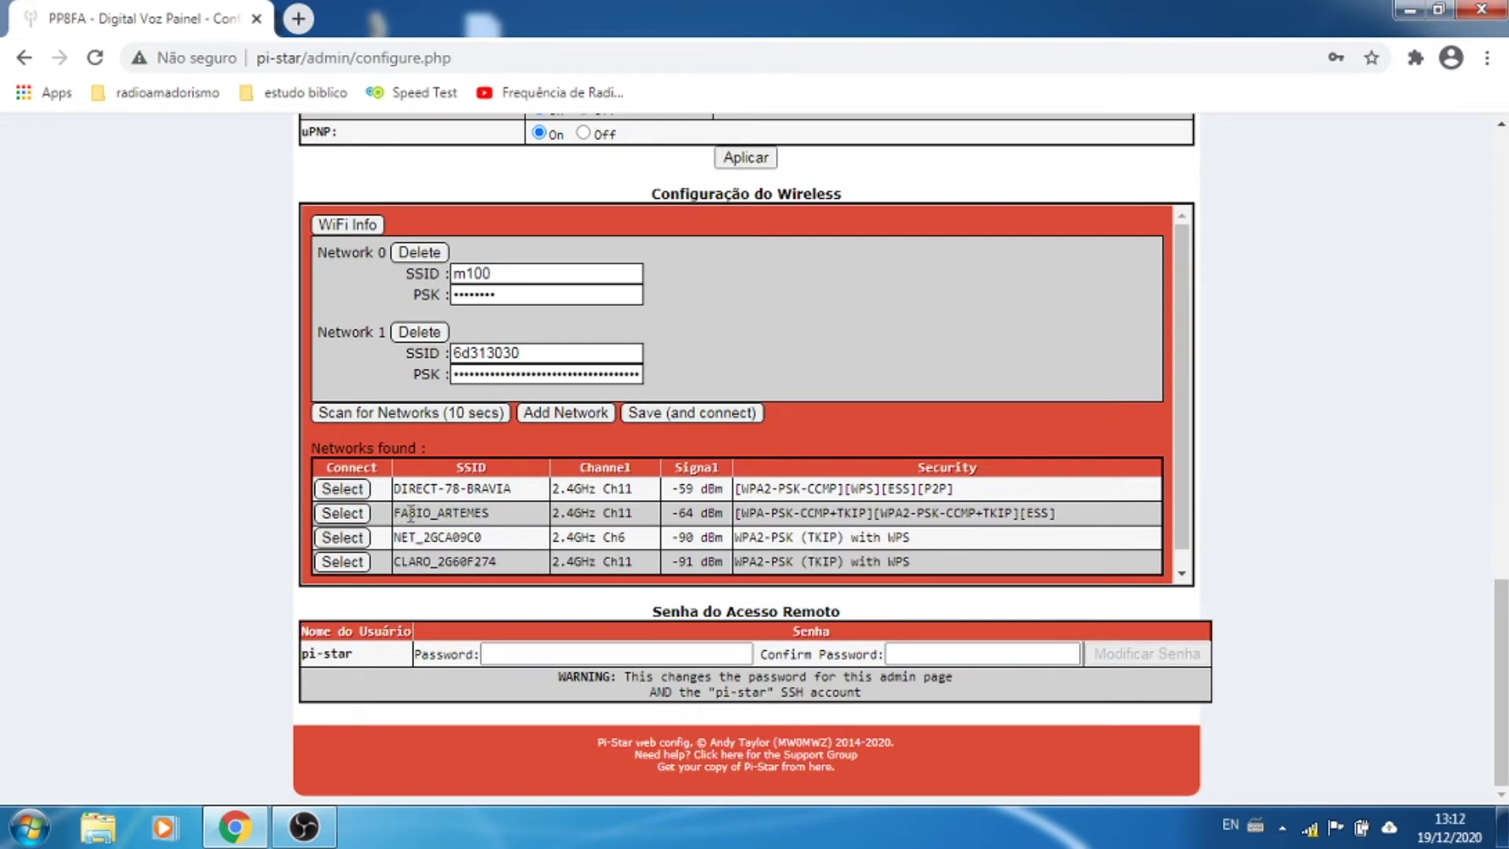
Step: Add the home network from the scan results with its password and save
drag(406, 512, 499, 517)
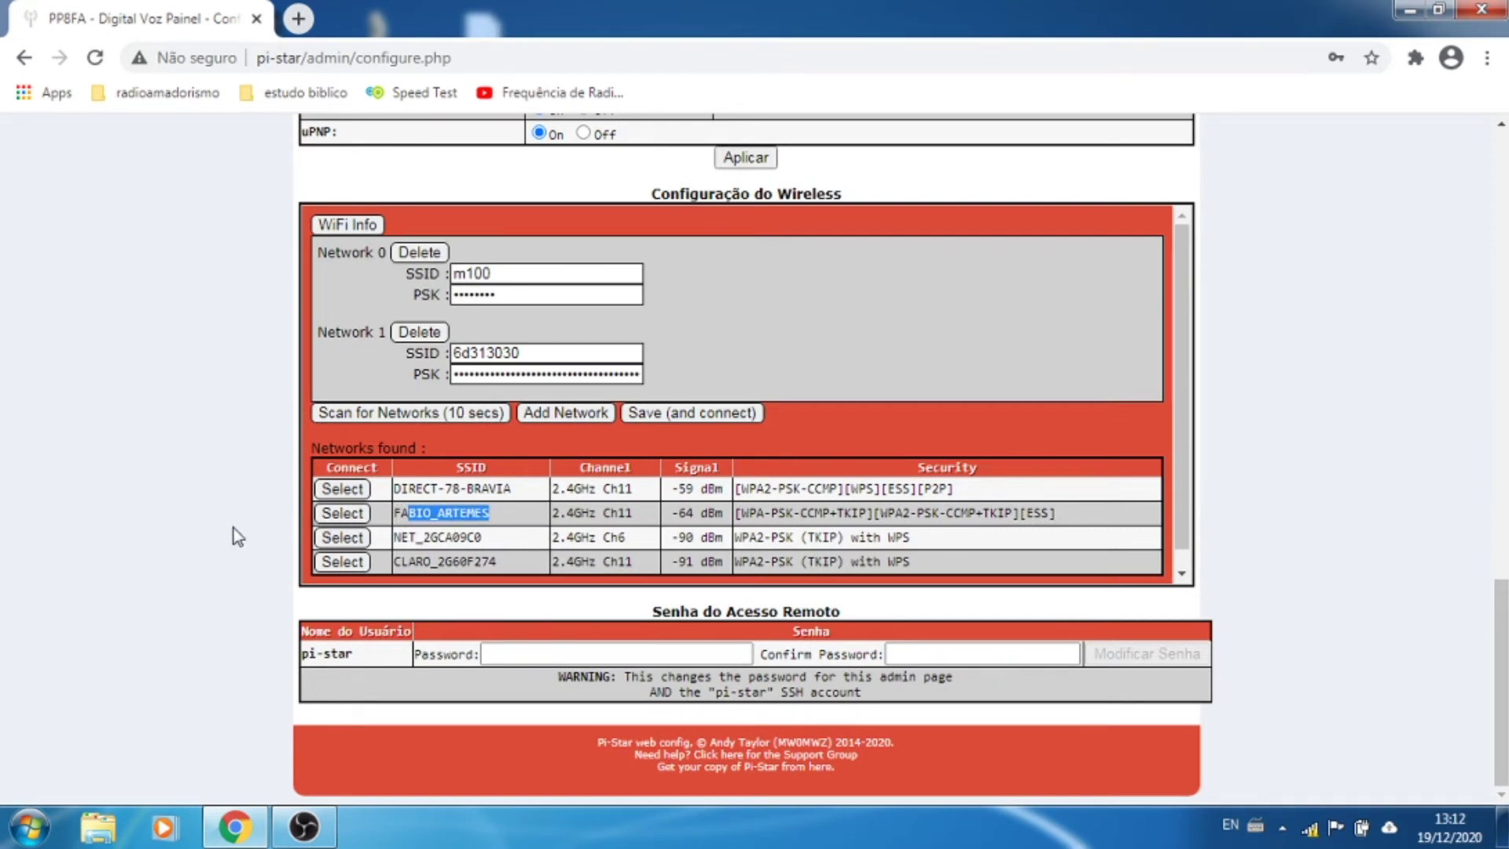
click(330, 515)
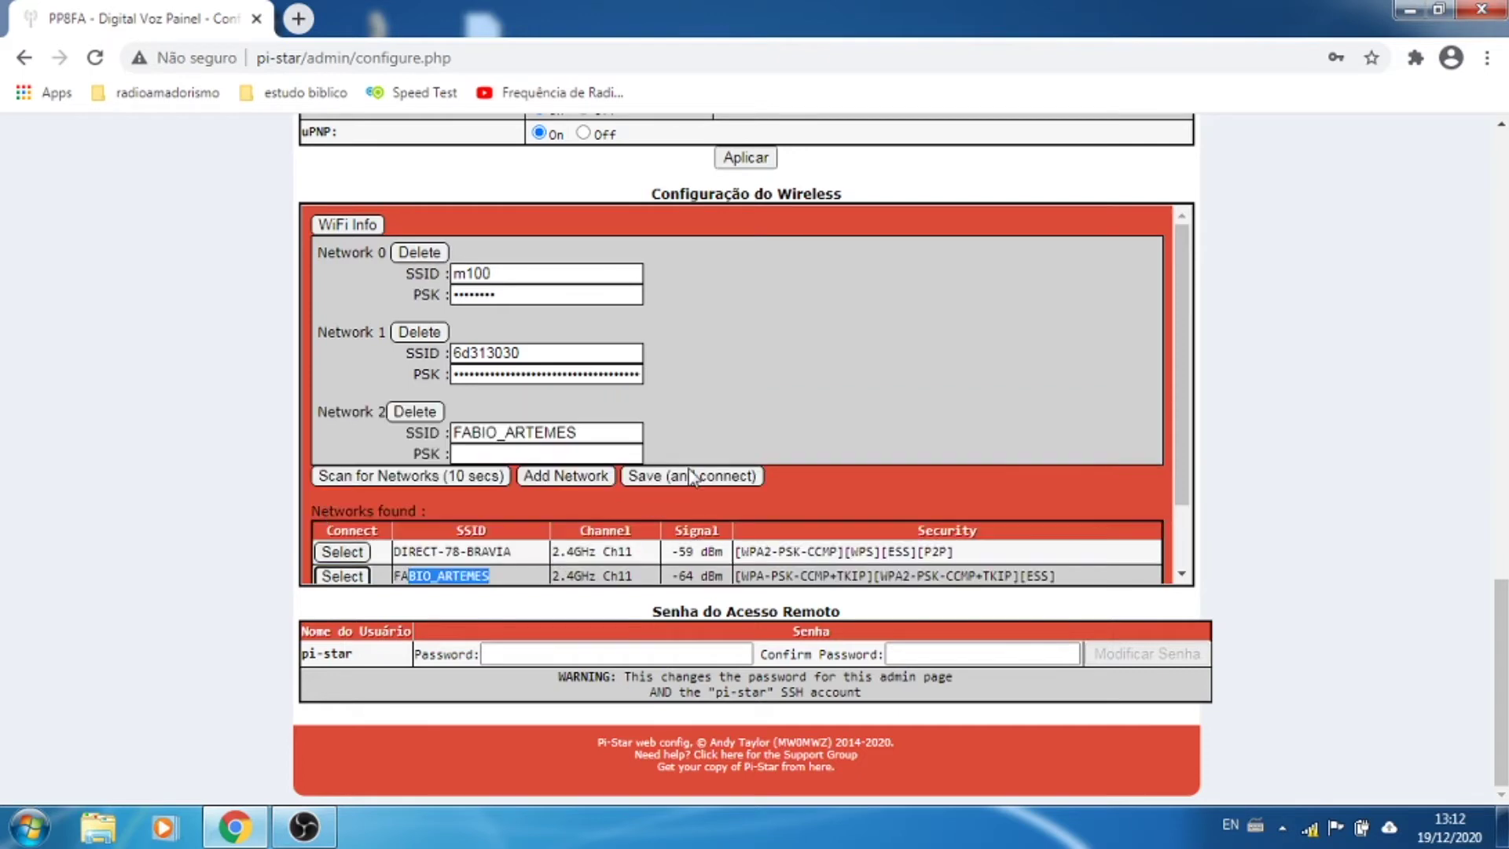
click(594, 455)
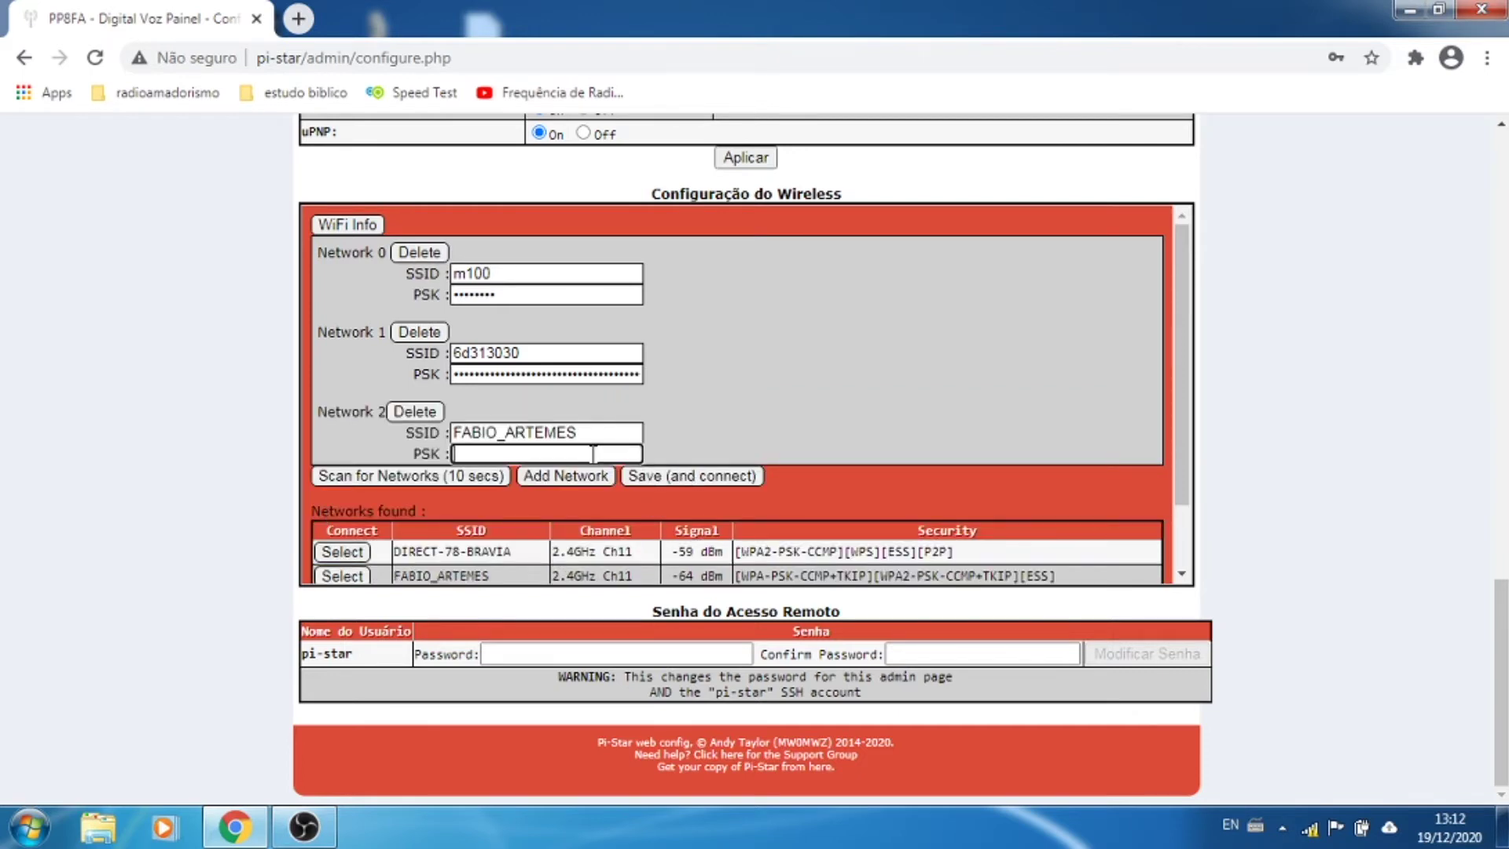
key(Caps_Lock)
text(••••••••••••••)
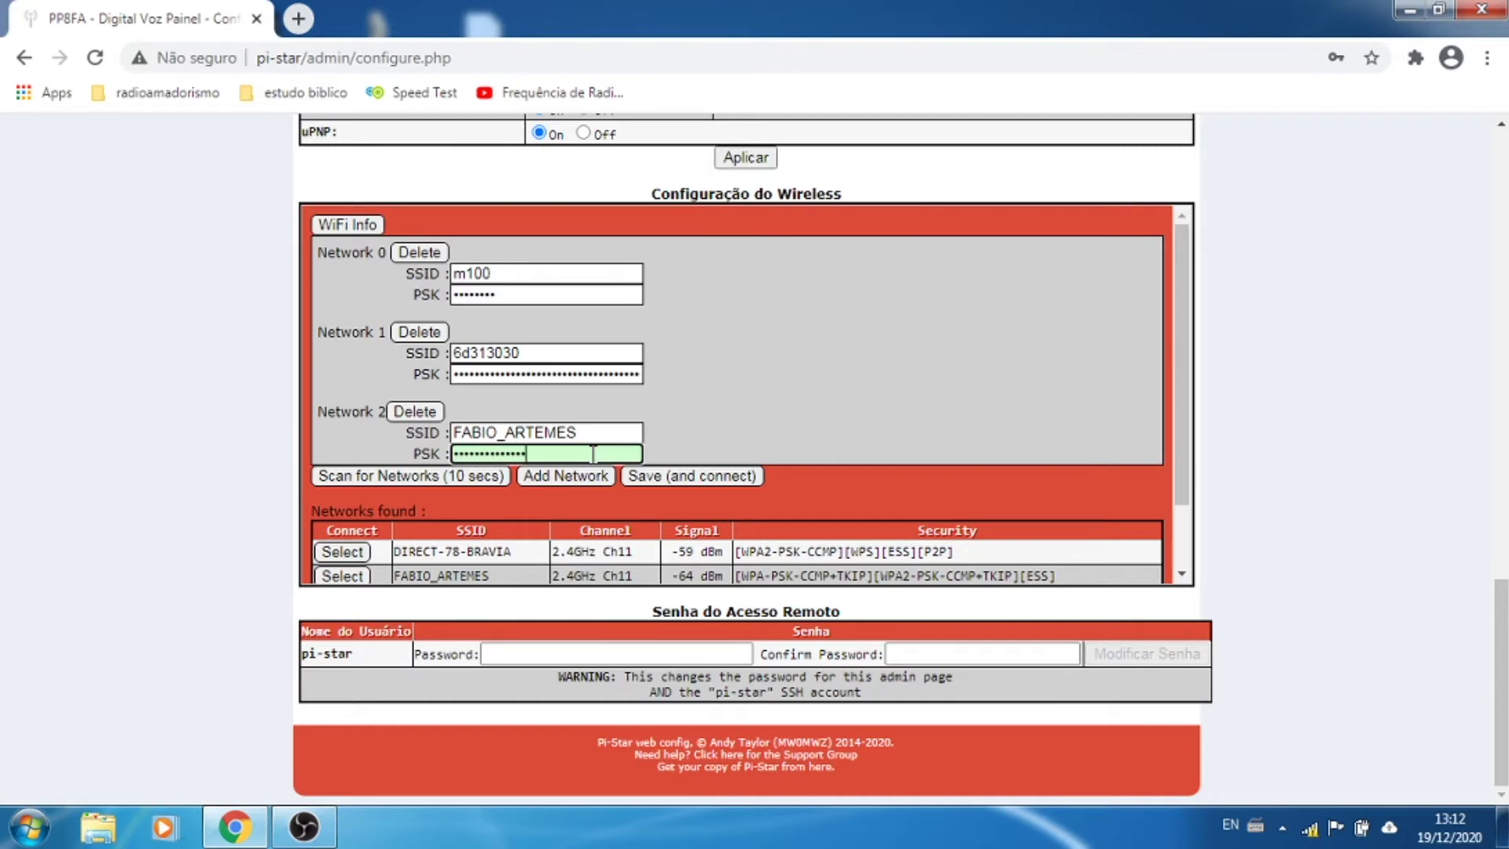
click(644, 476)
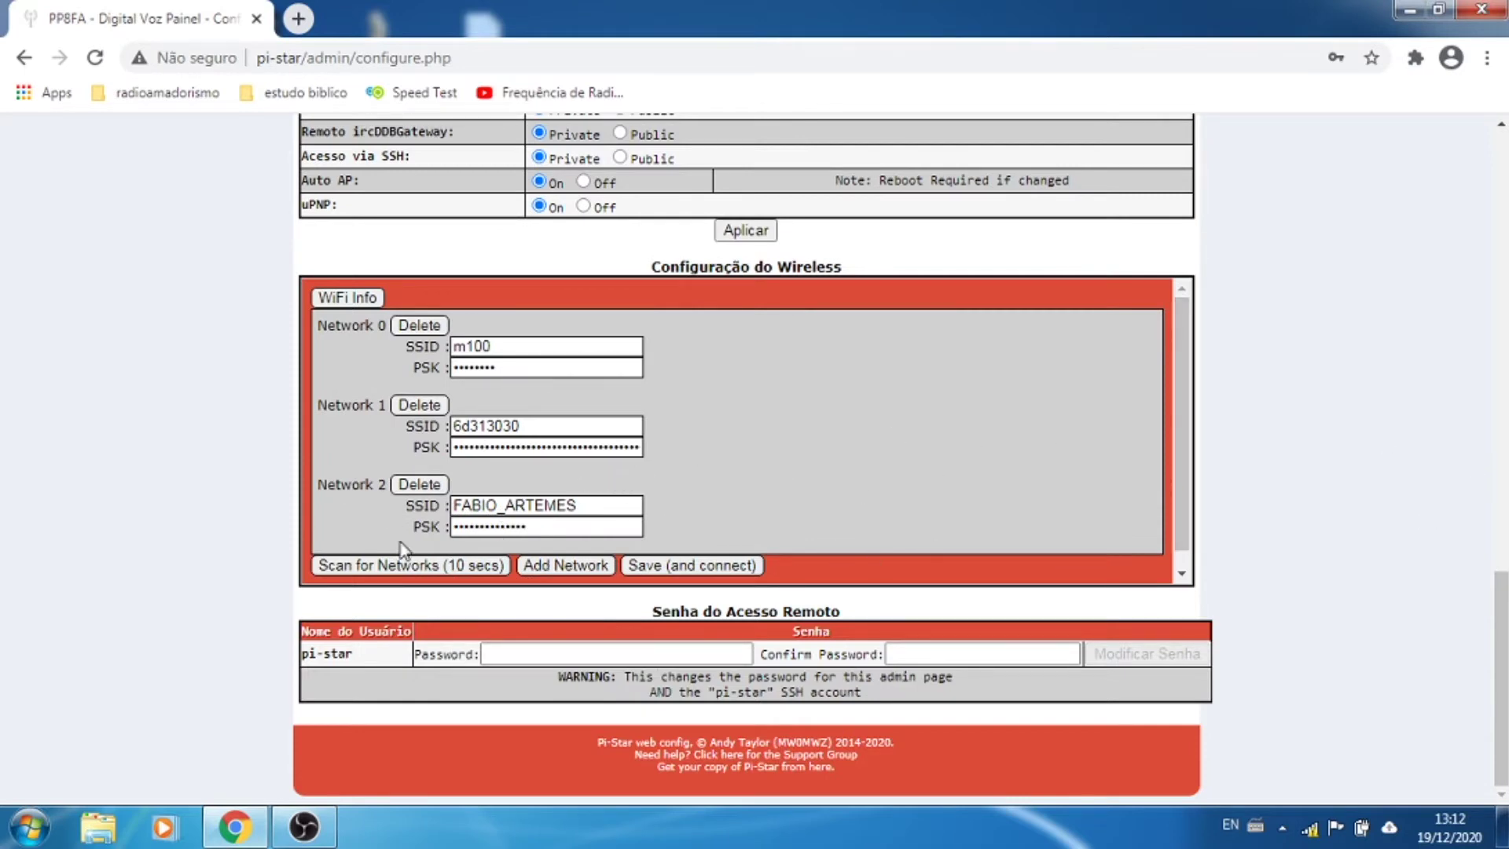
Step: Delete the old m100 and 6d313030 network entries
click(418, 326)
click(418, 326)
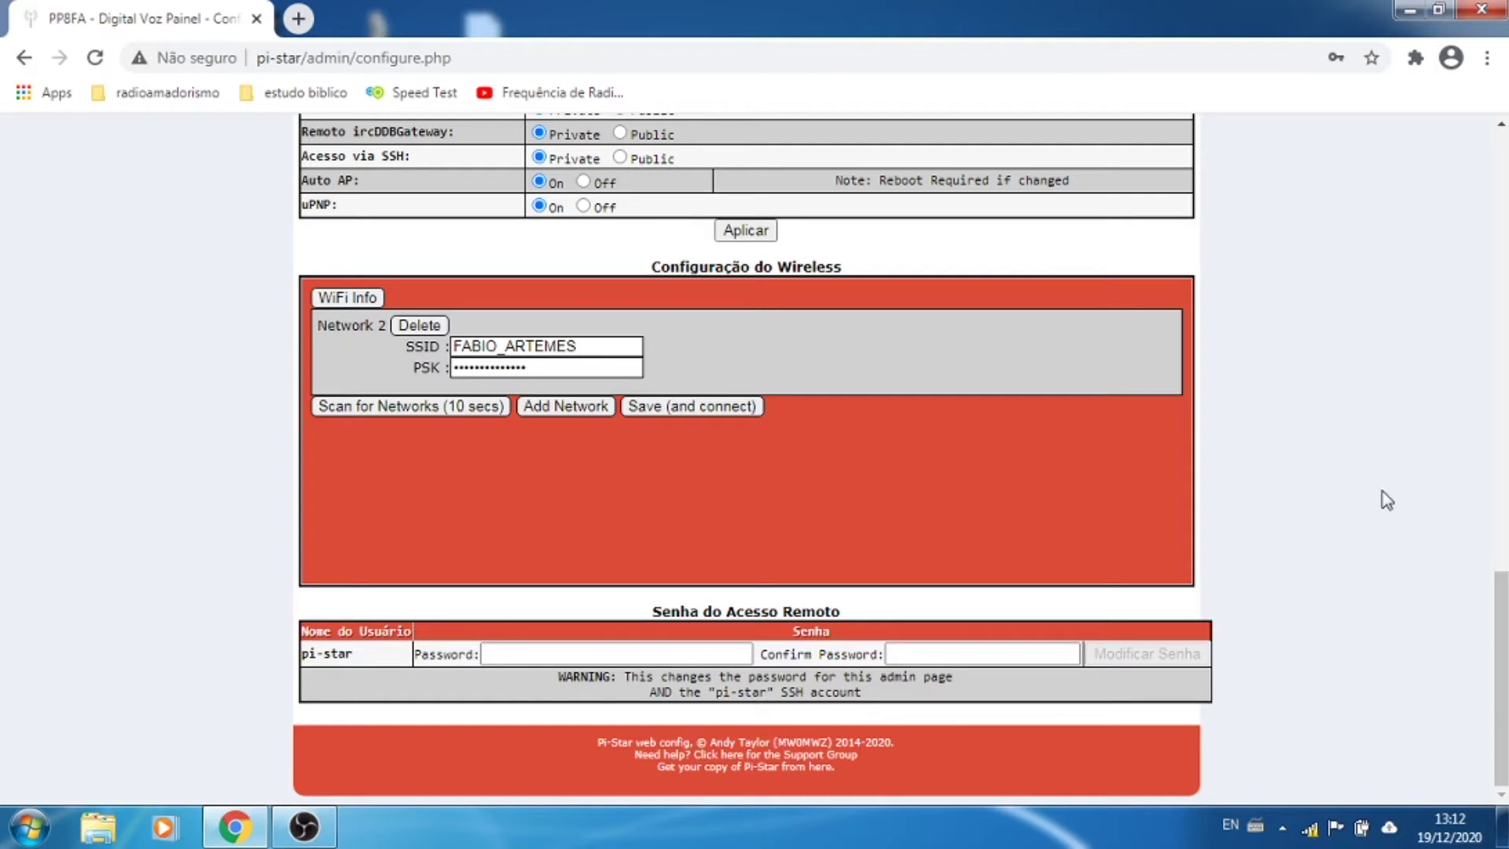
scroll(1387, 500, up, 2)
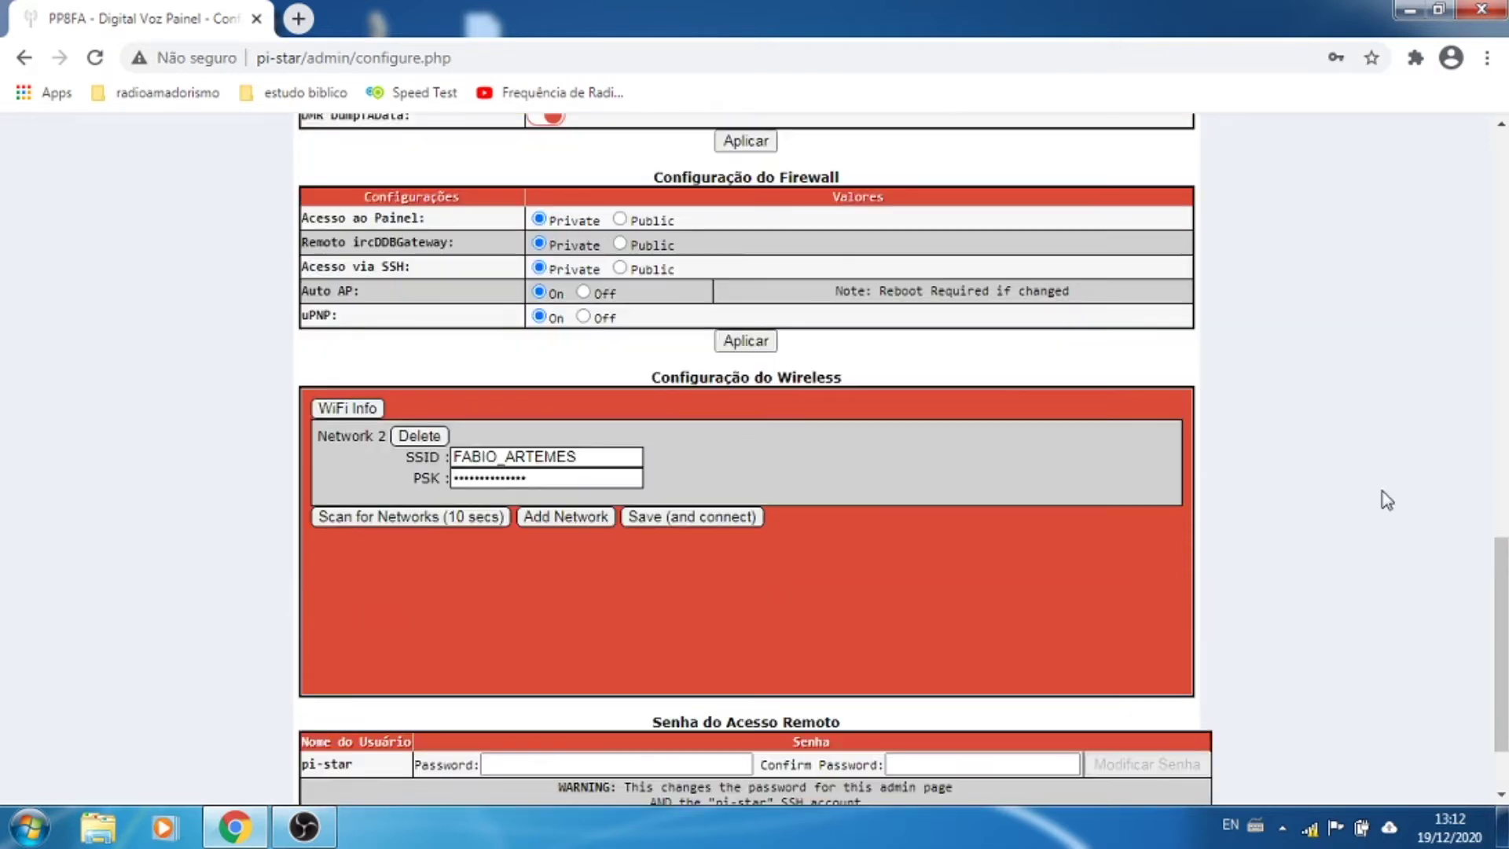
scroll(1274, 503, up, 8)
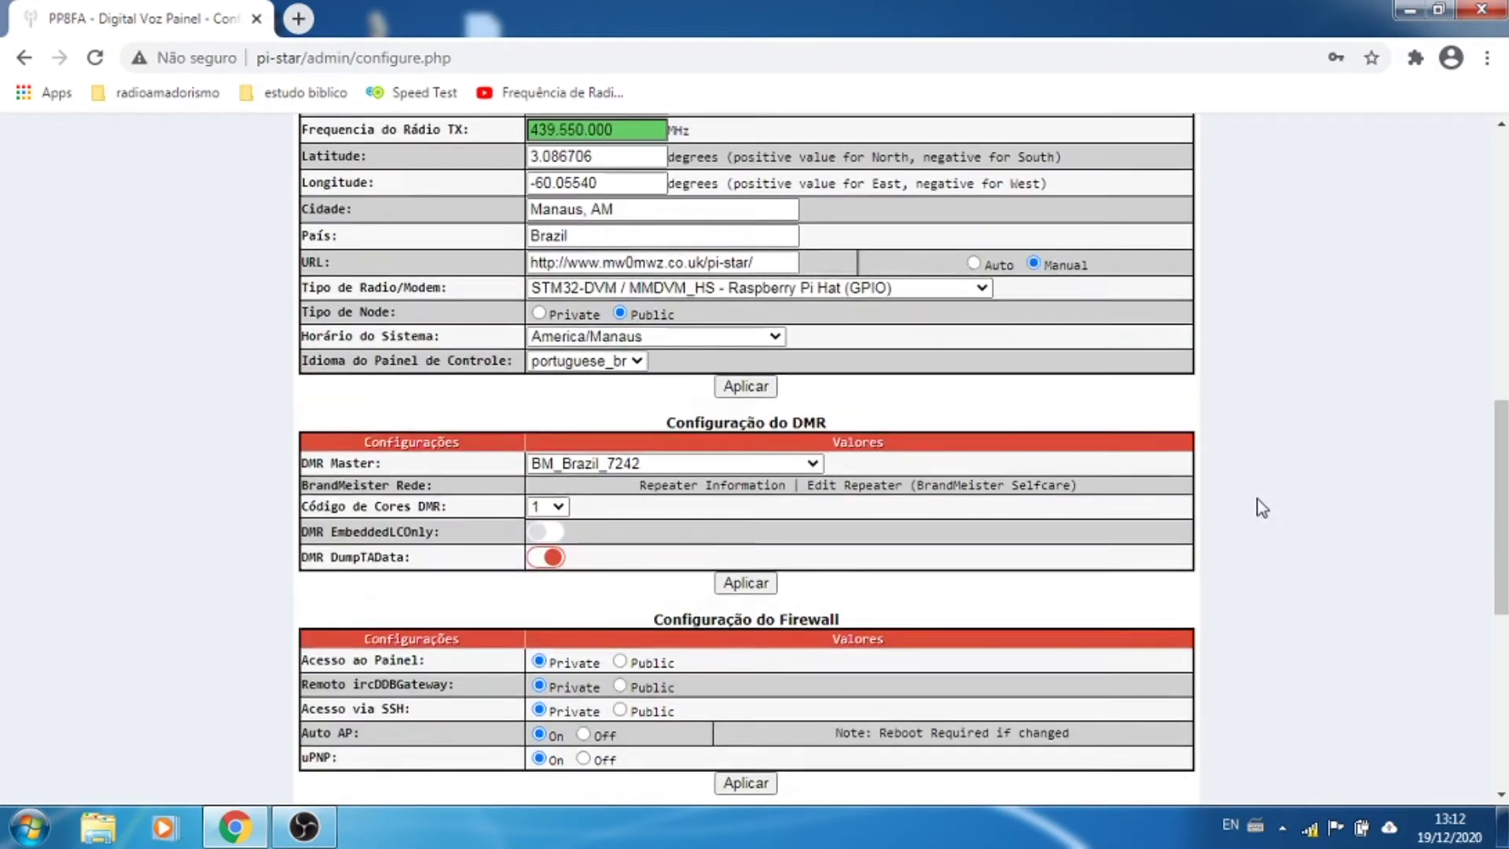
scroll(1258, 503, up, 12)
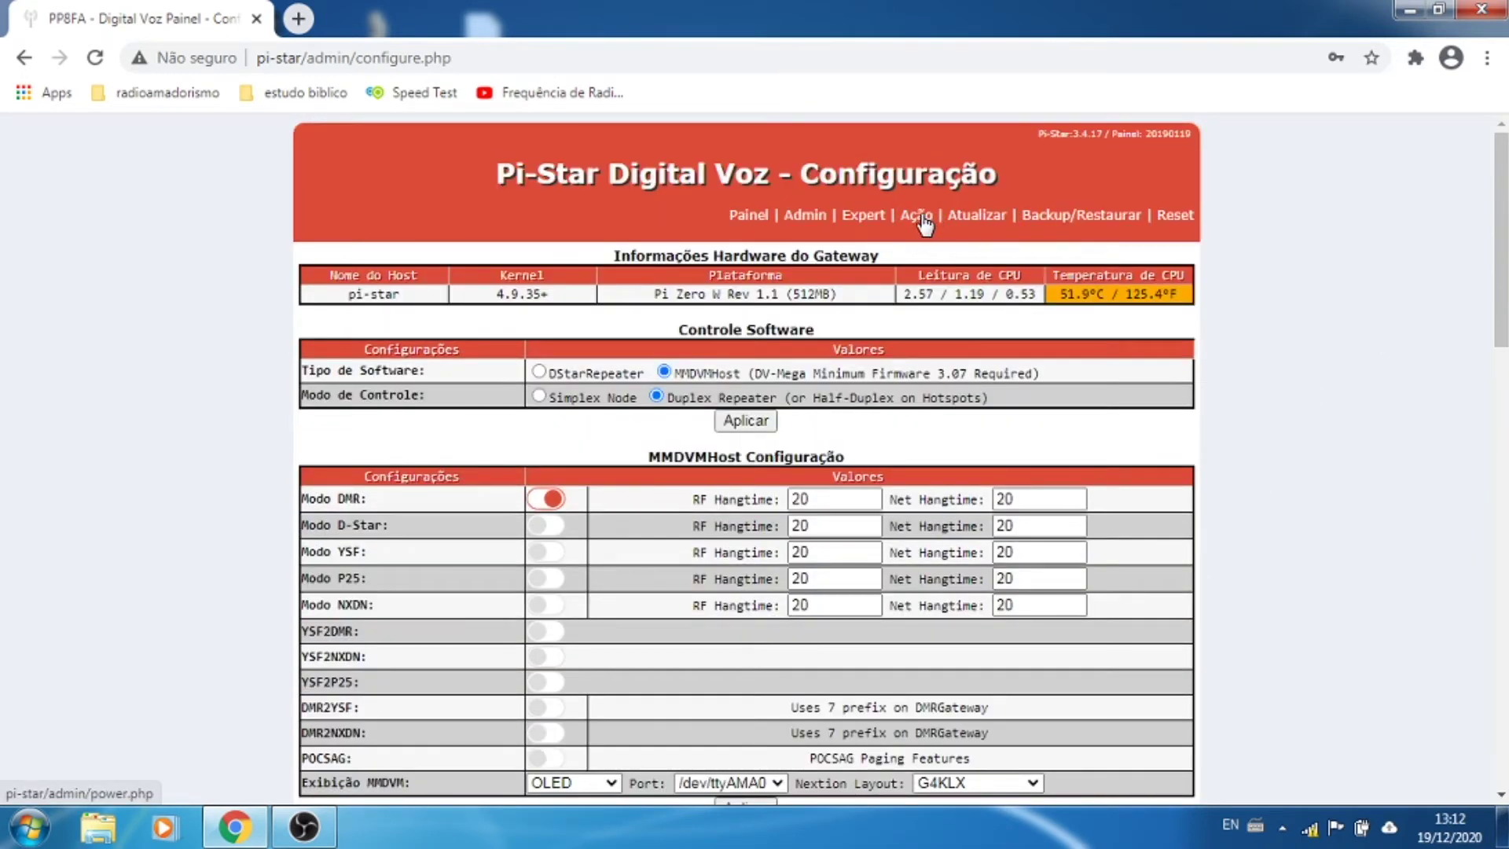
Step: Send a reboot command to the Pi-Star hotspot from the Ação page
click(921, 217)
click(499, 401)
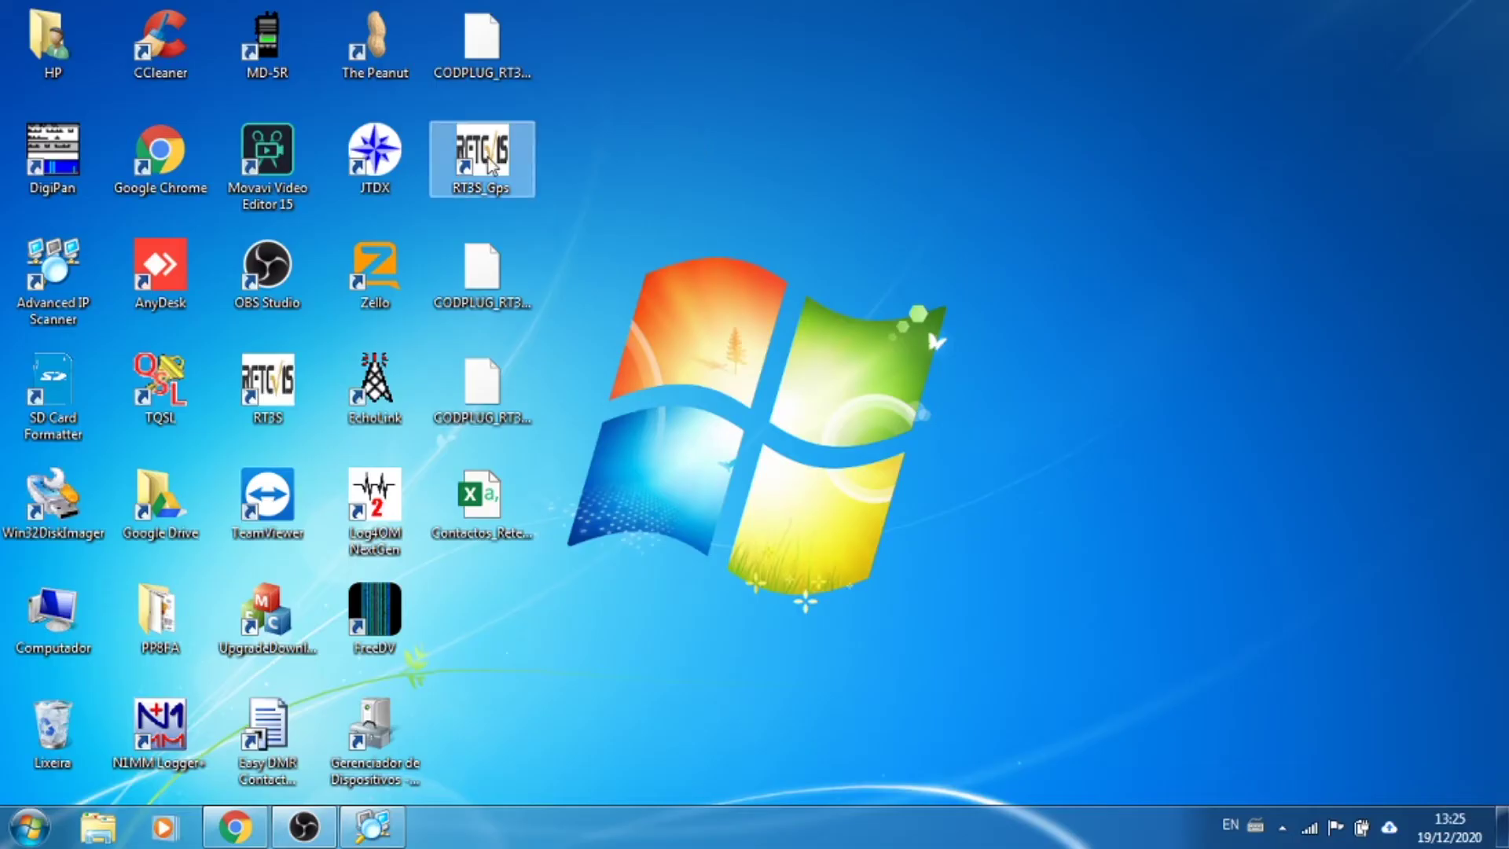
Step: Launch CPS RT3S, start reading the radio's data, then check the PC's Wi-Fi connection
double_click(283, 390)
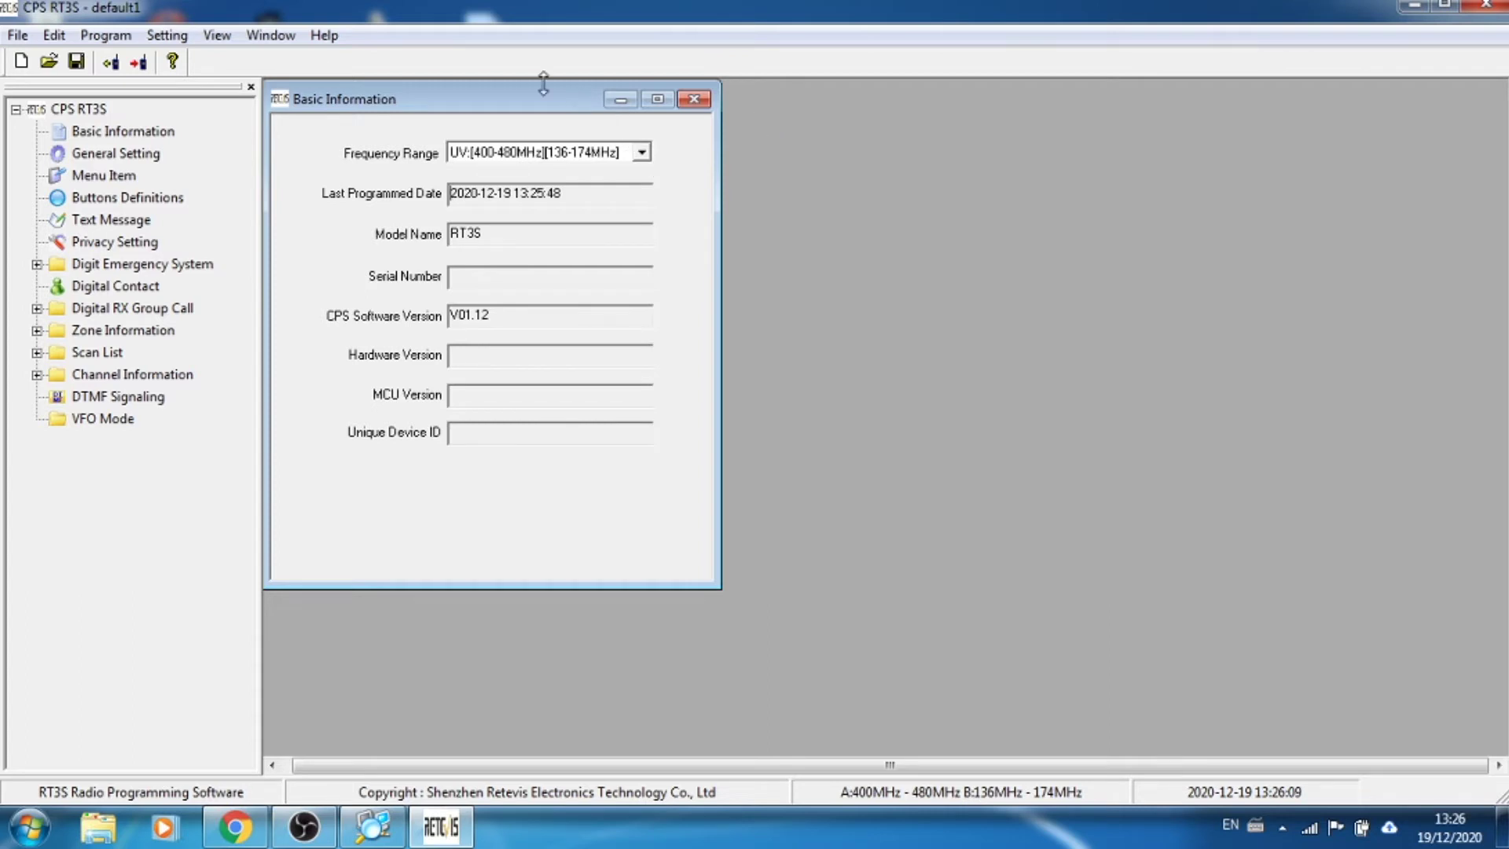
click(111, 64)
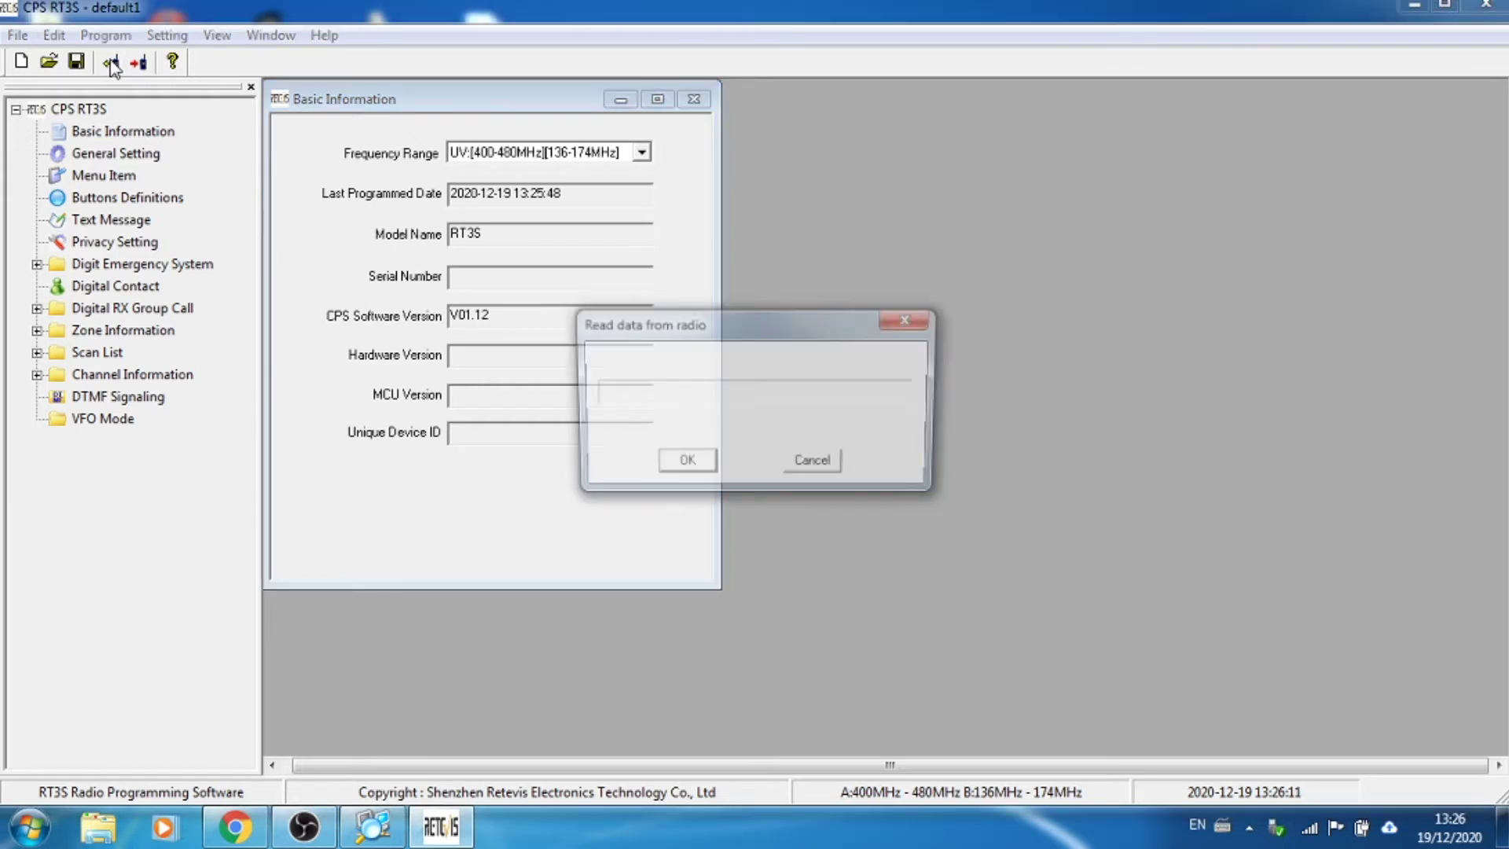
click(692, 469)
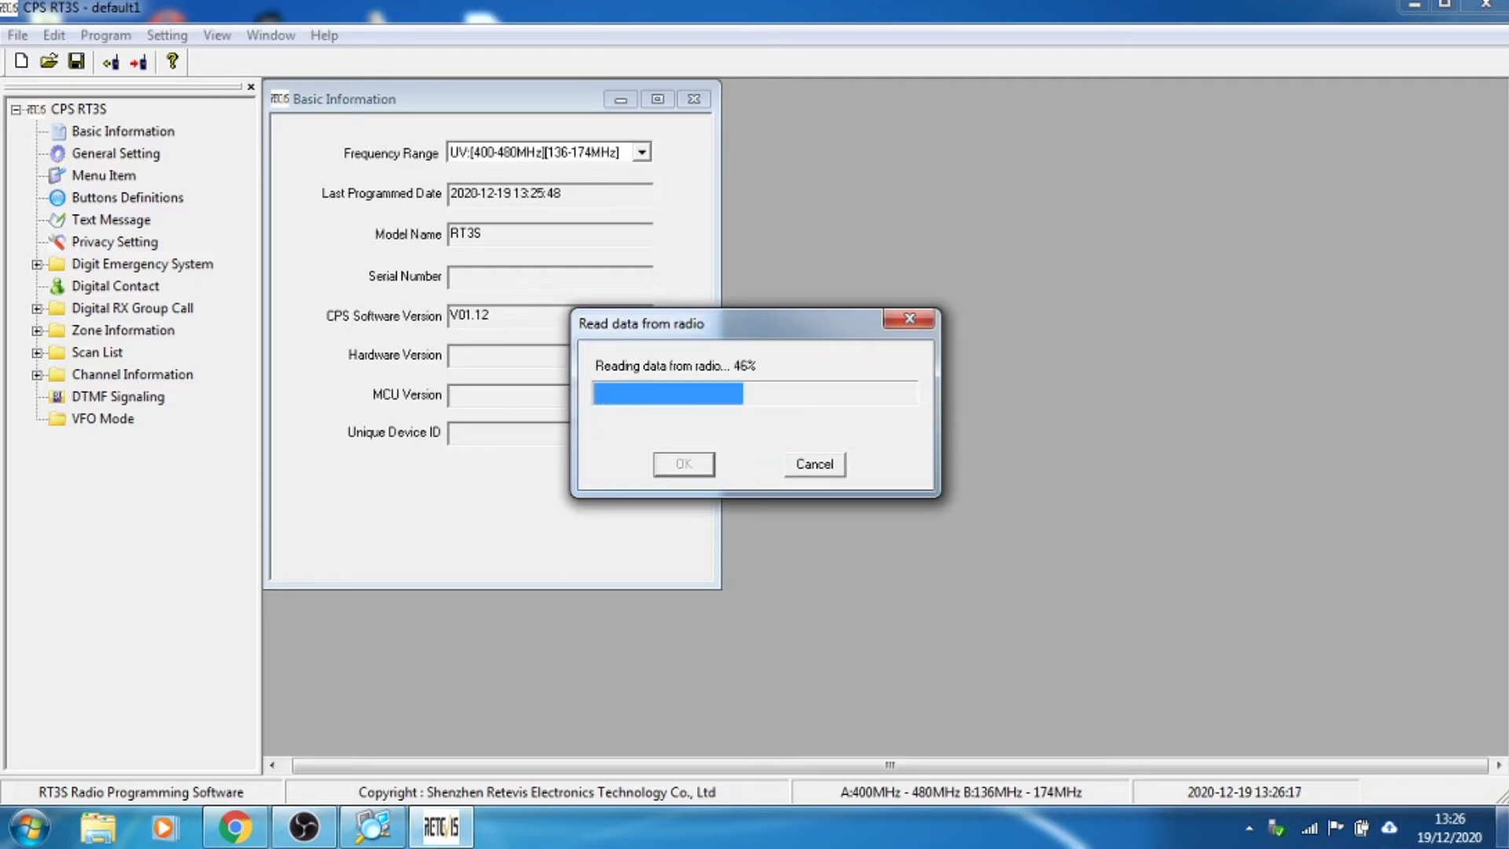
click(1502, 825)
click(1319, 829)
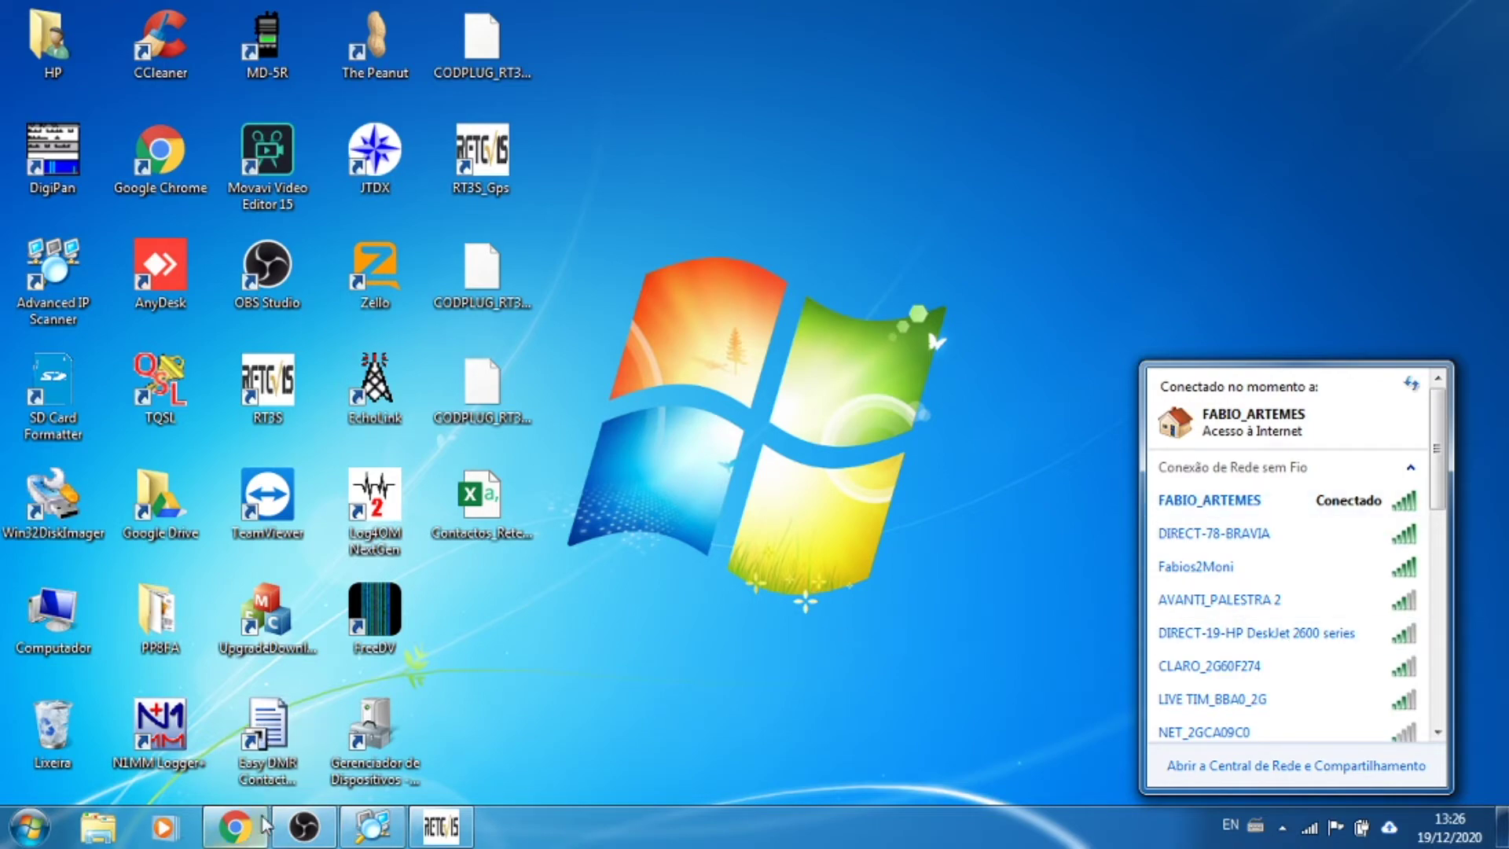
Step: Start an Advanced IP Scanner sweep of the 192.168.0.1-254 network
click(386, 825)
click(385, 825)
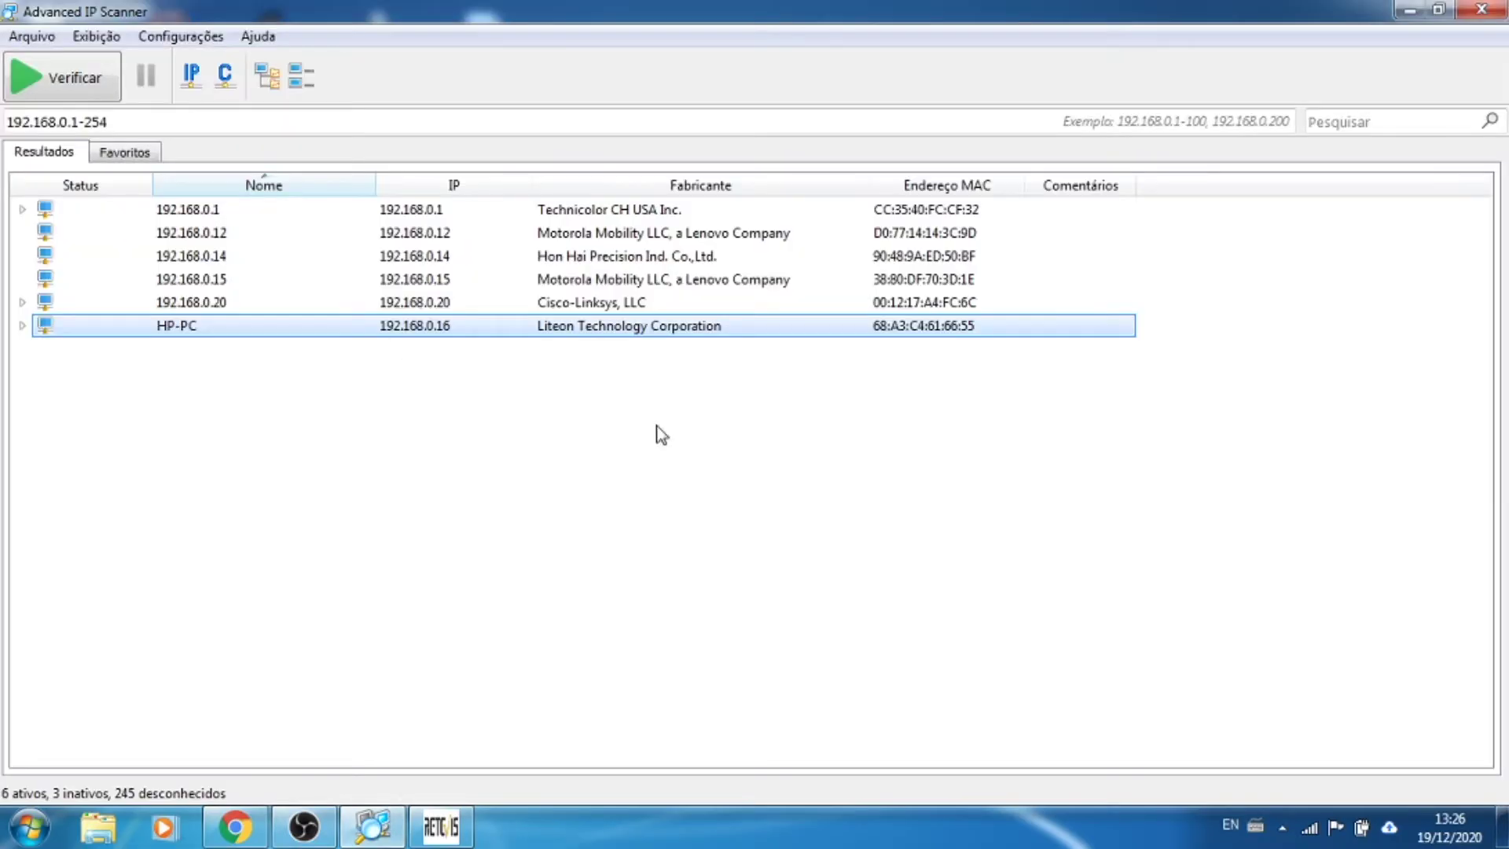
click(45, 88)
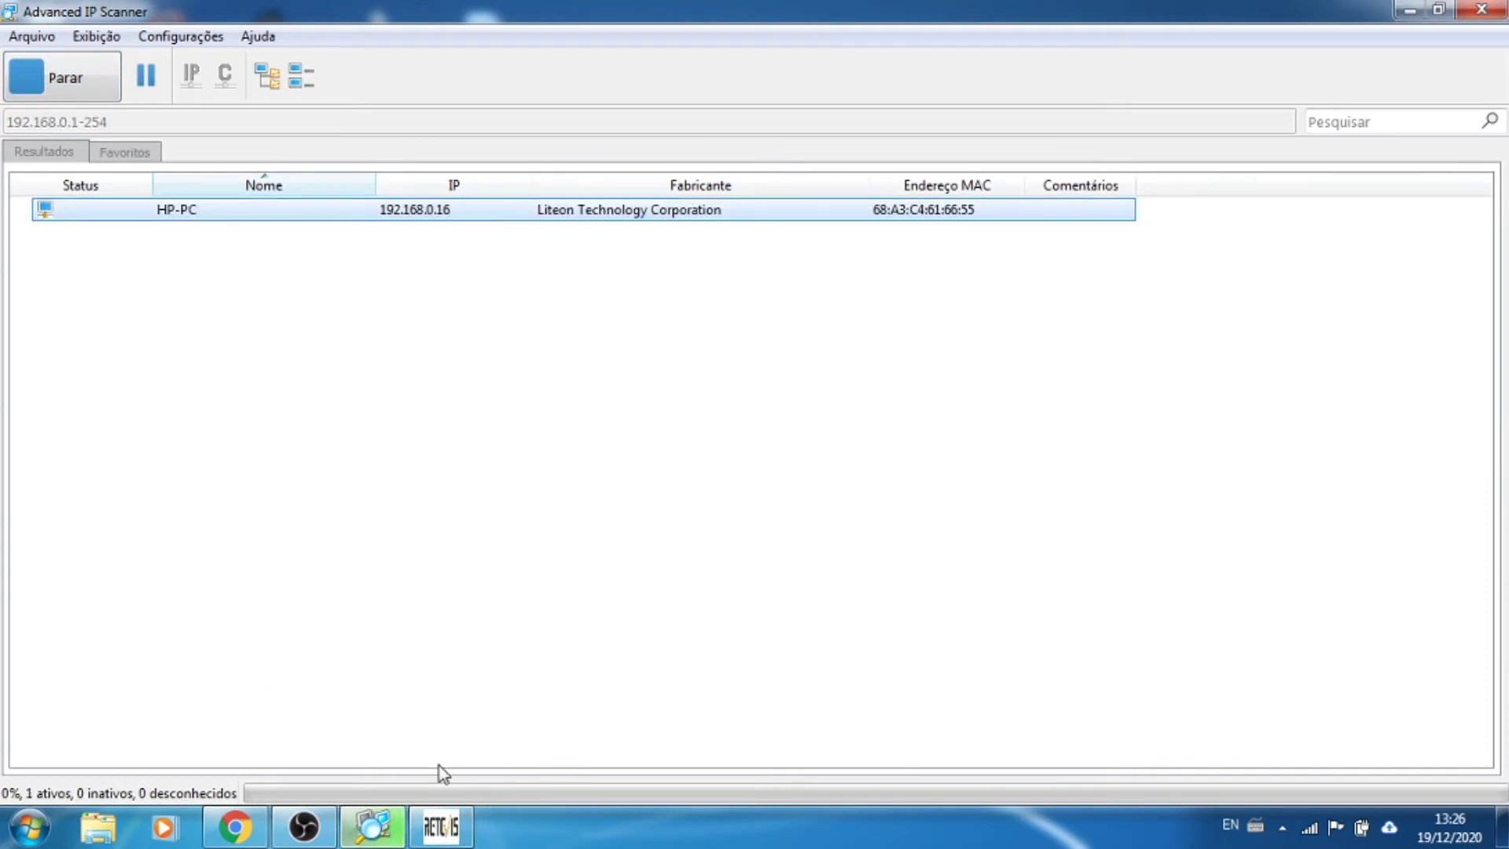
Step: Dismiss the RT3S read-success message and locate PI-STAR at 192.168.0.10 in the scan results
click(425, 832)
click(774, 452)
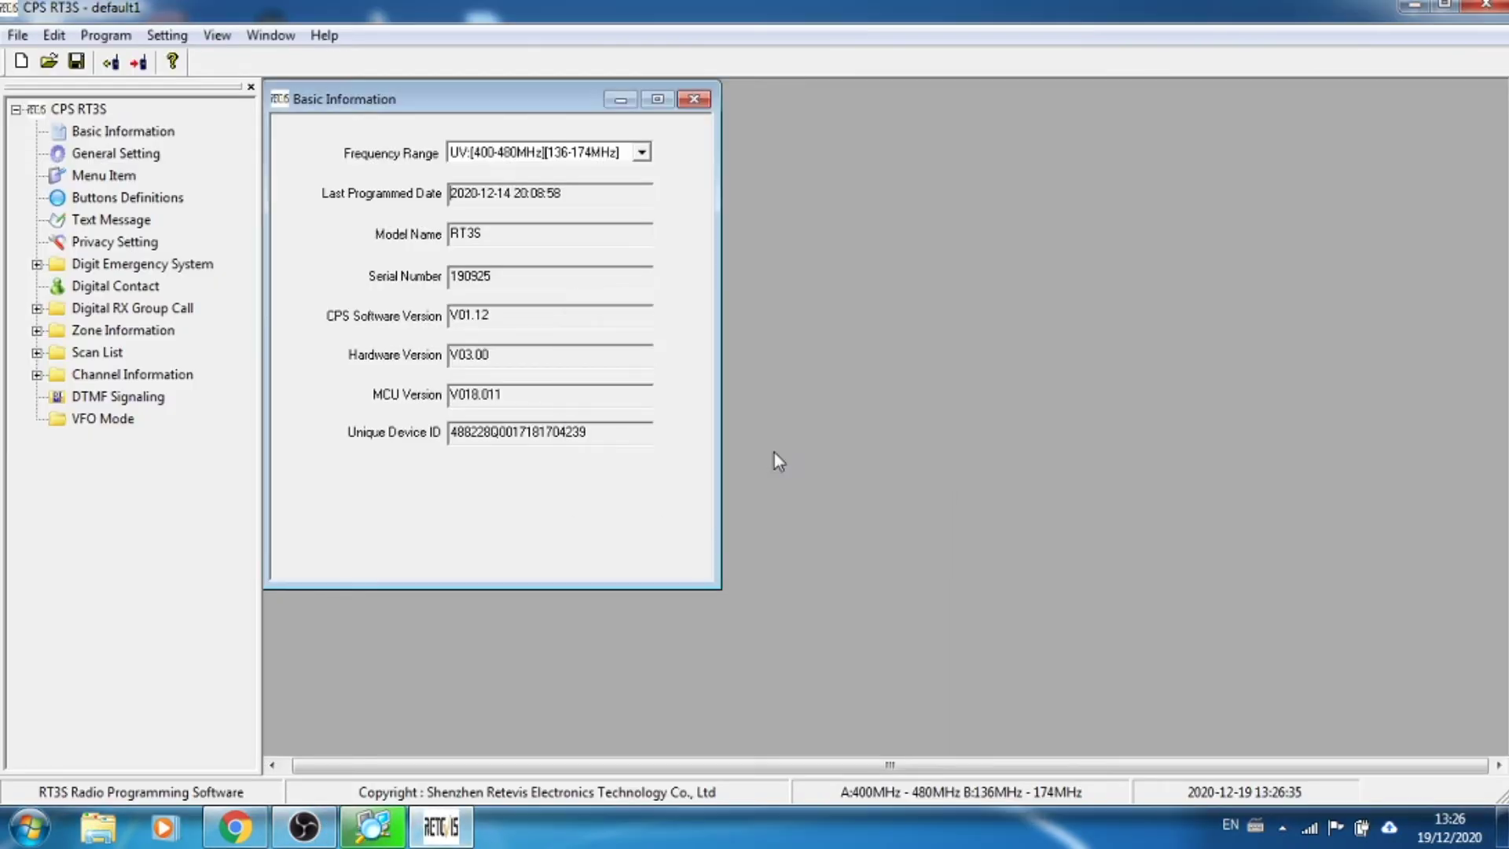
click(1409, 8)
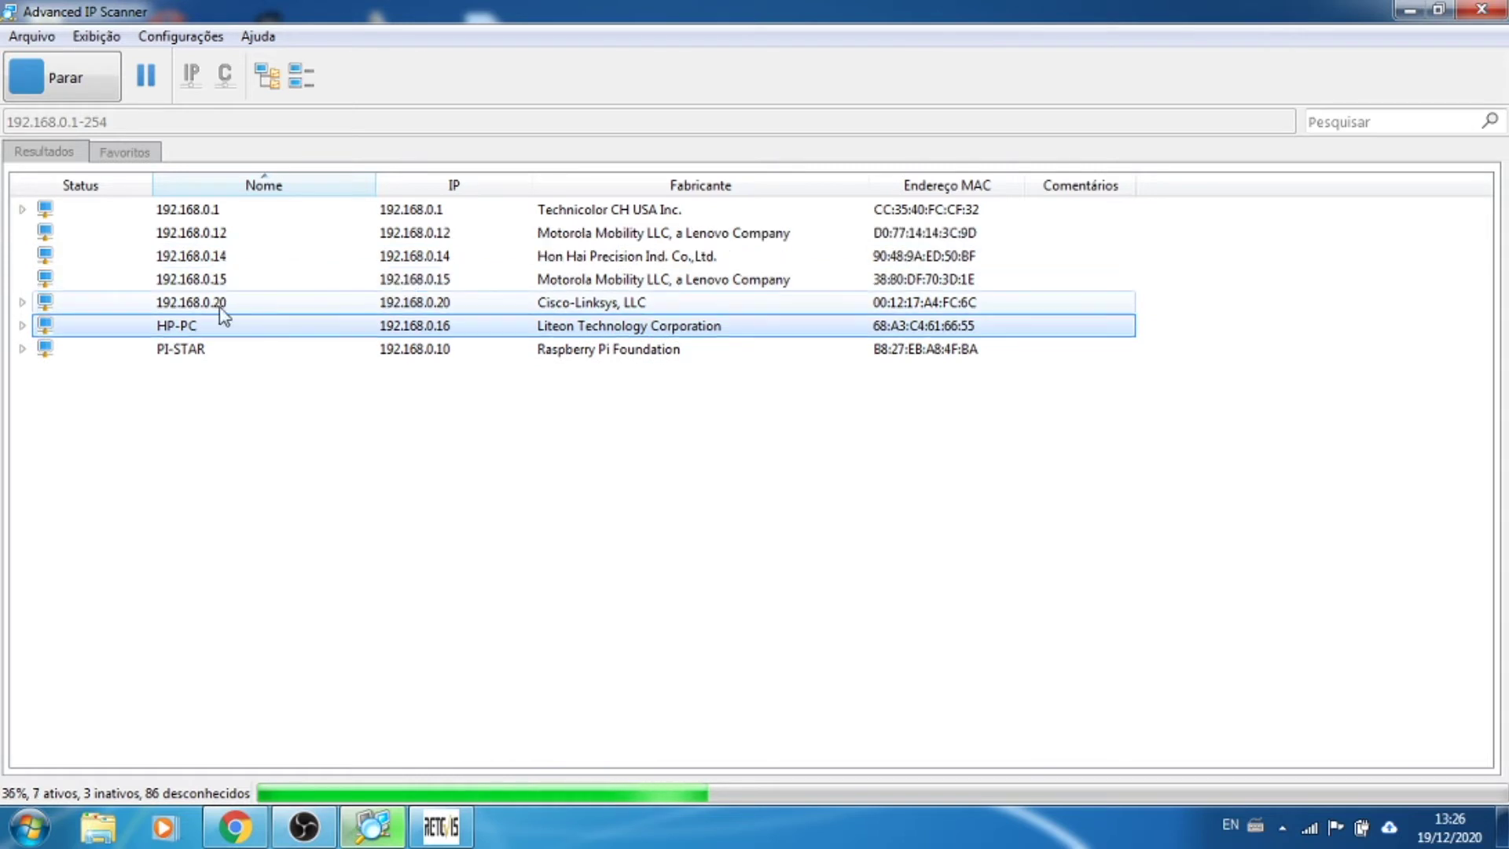
click(212, 332)
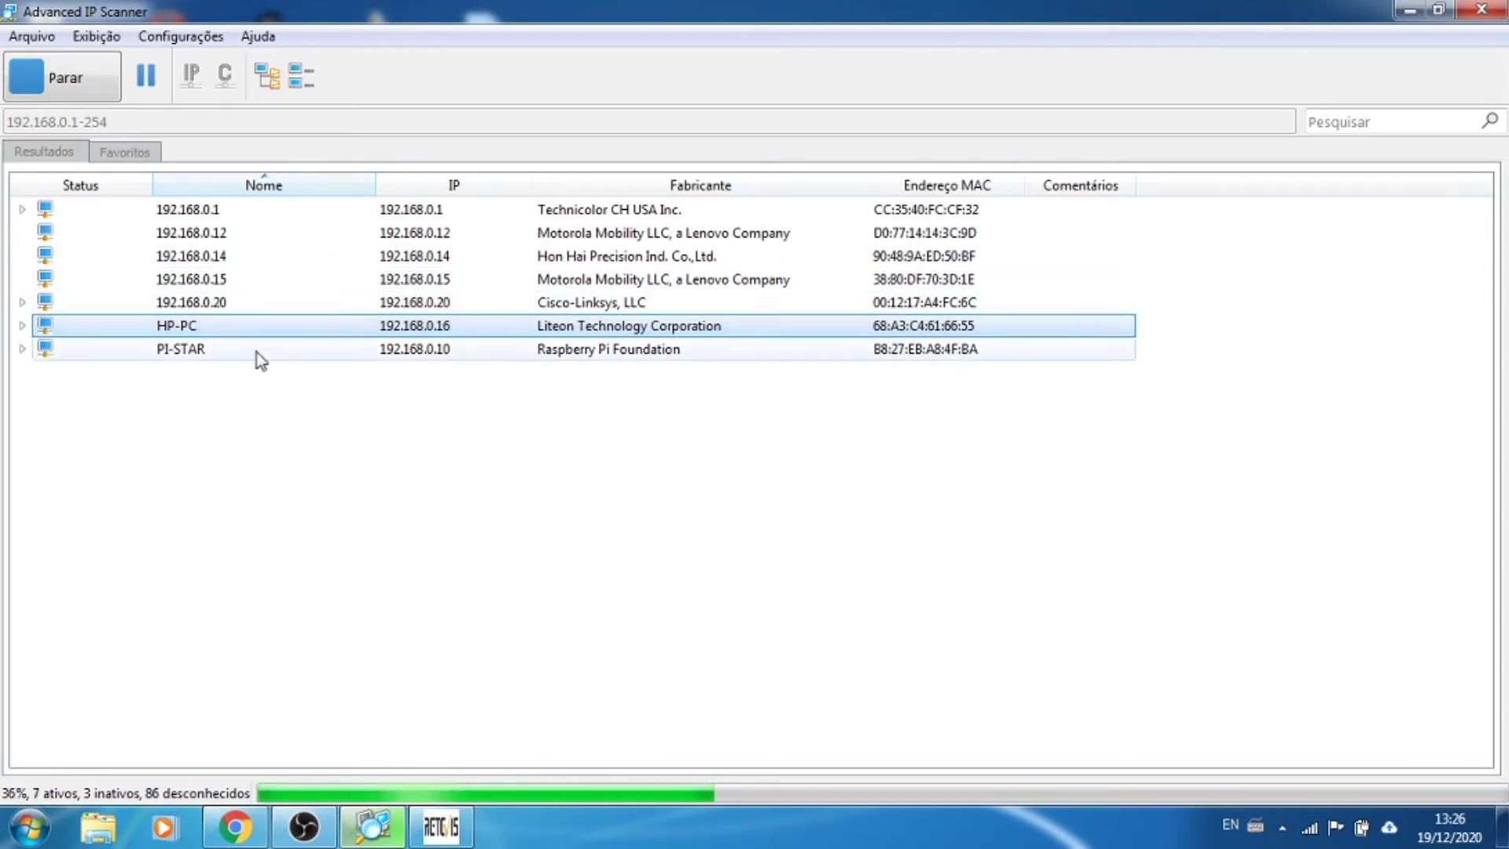
click(169, 355)
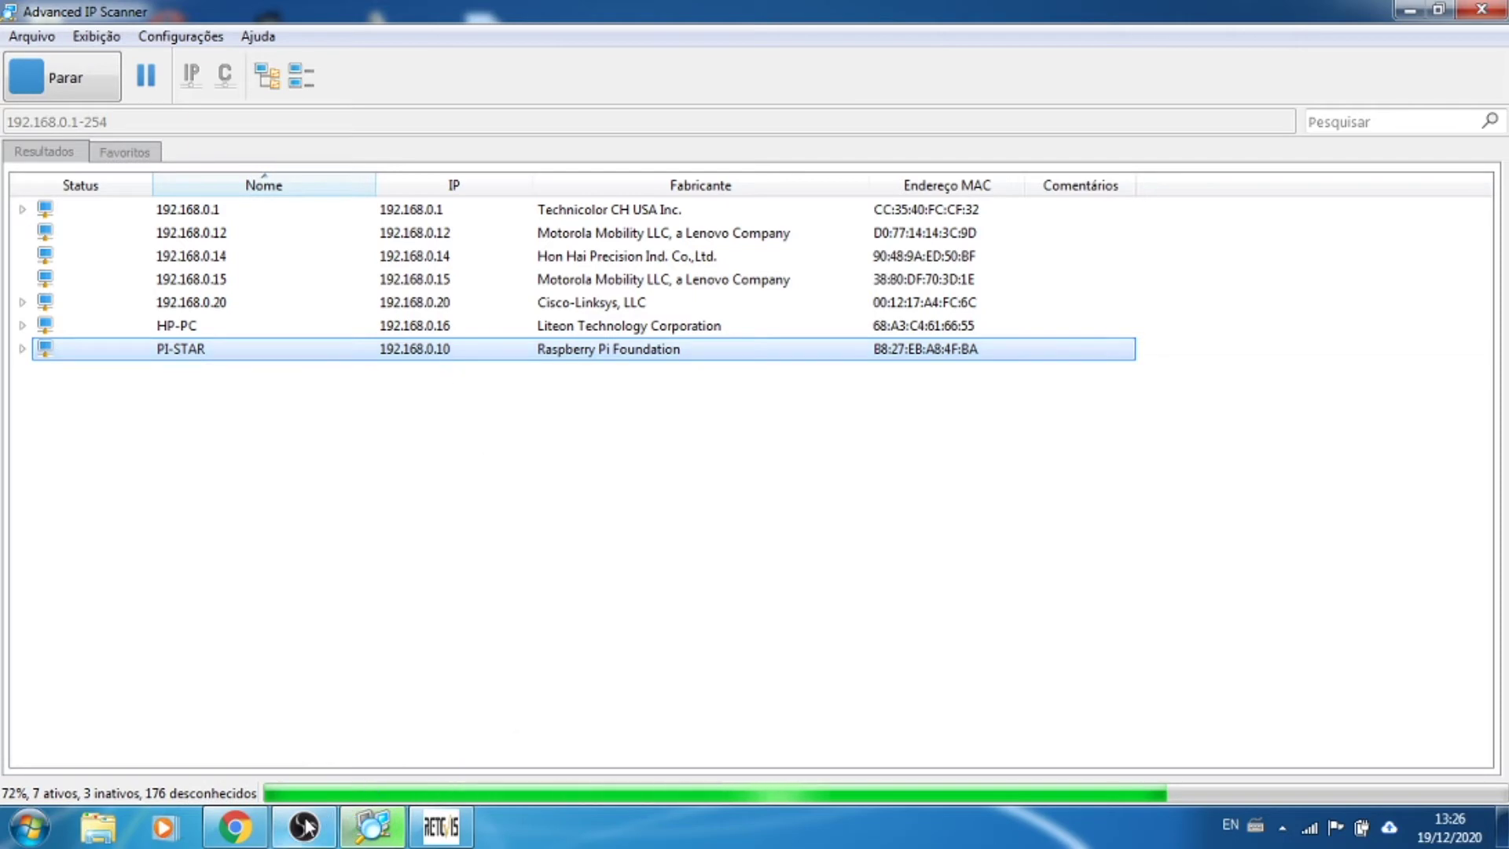
click(236, 826)
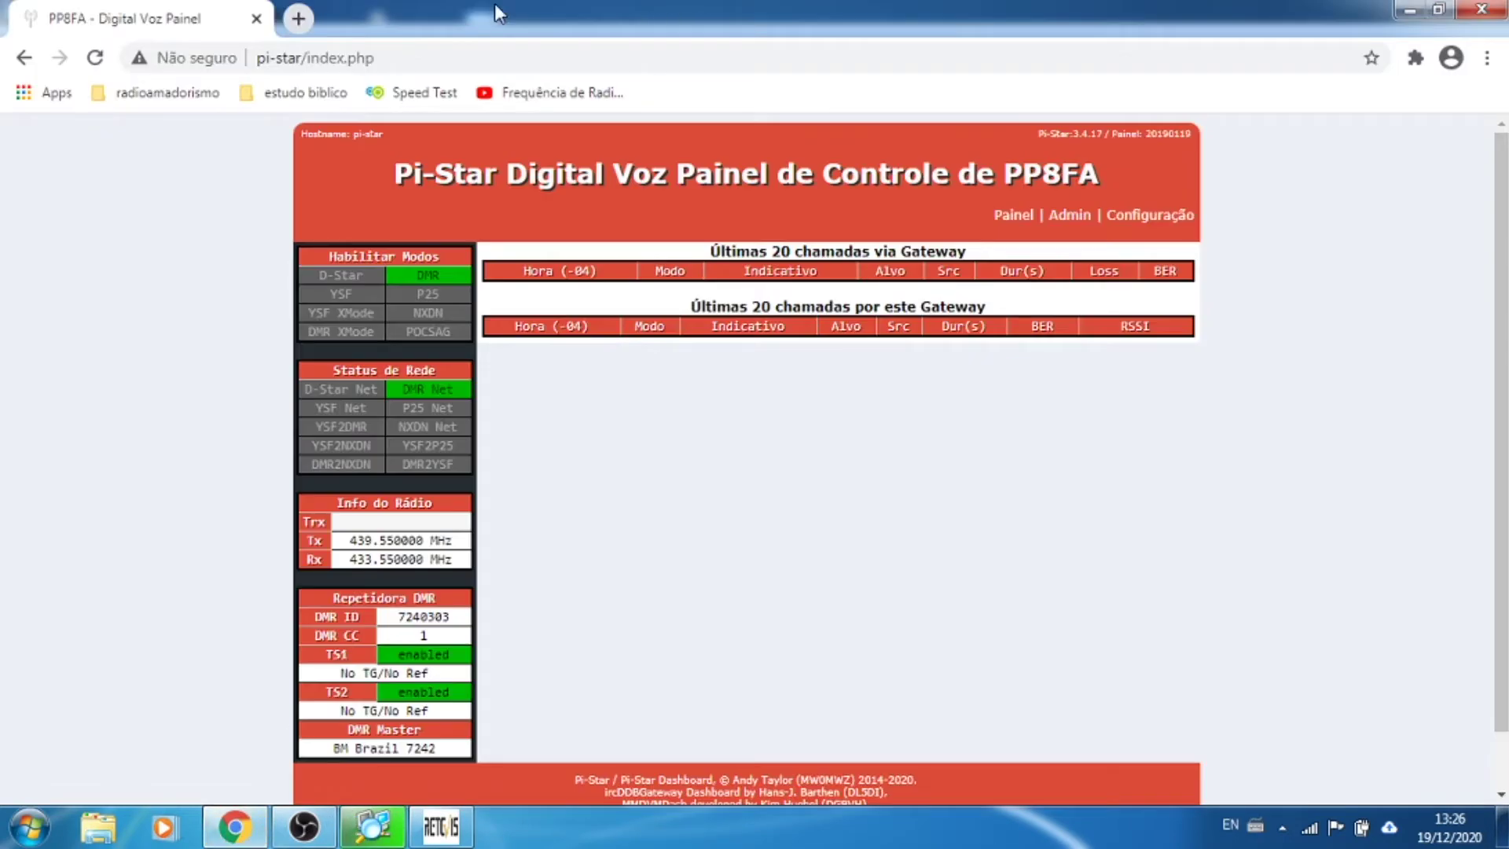
Step: Load the Pi-Star dashboard in Chrome by its IP address 192.168.0.10
click(442, 60)
text(192)
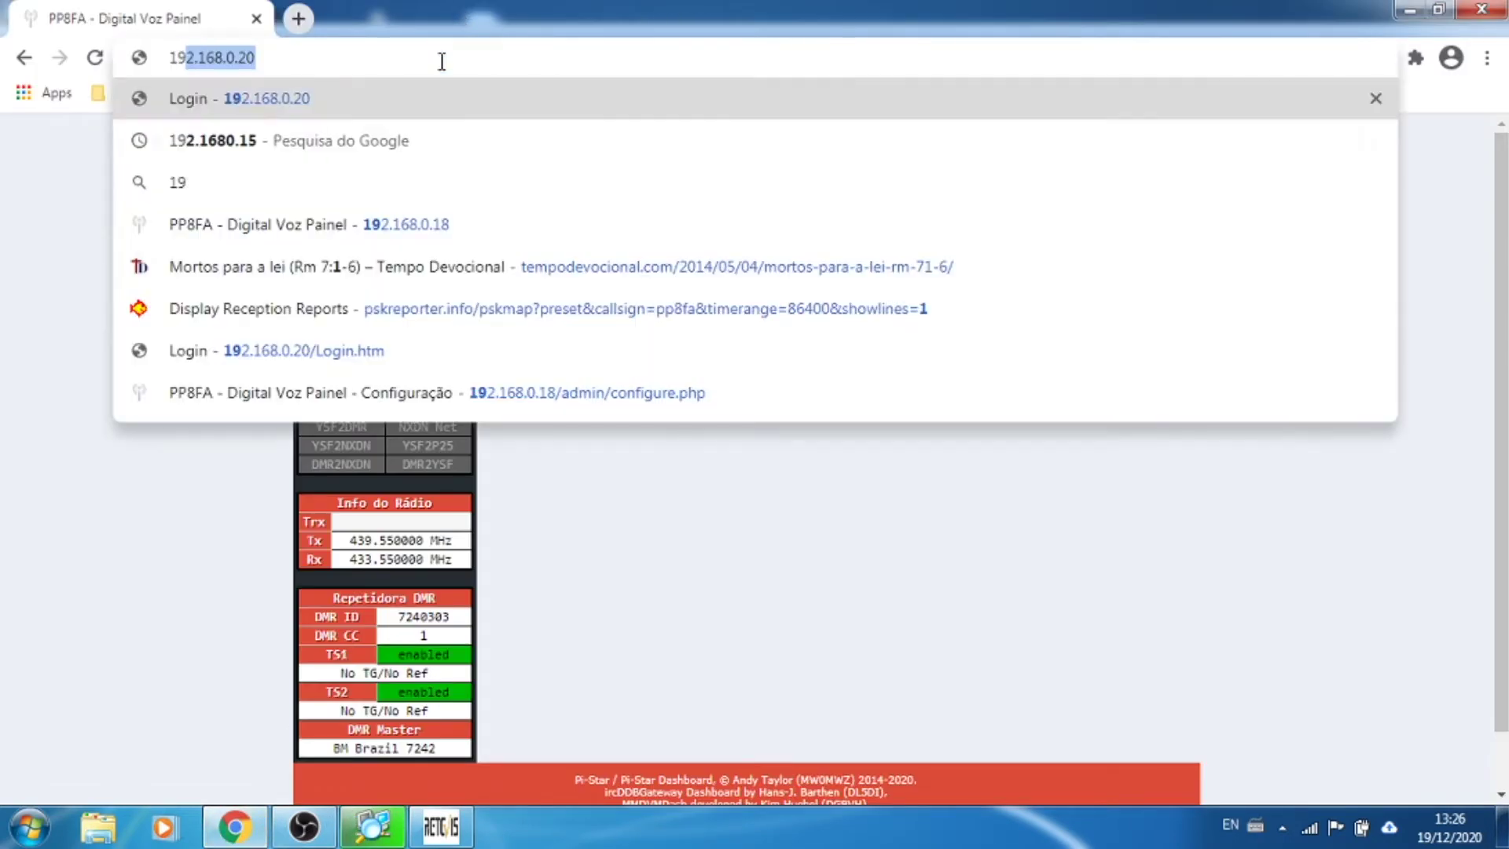
text(.168.0.2)
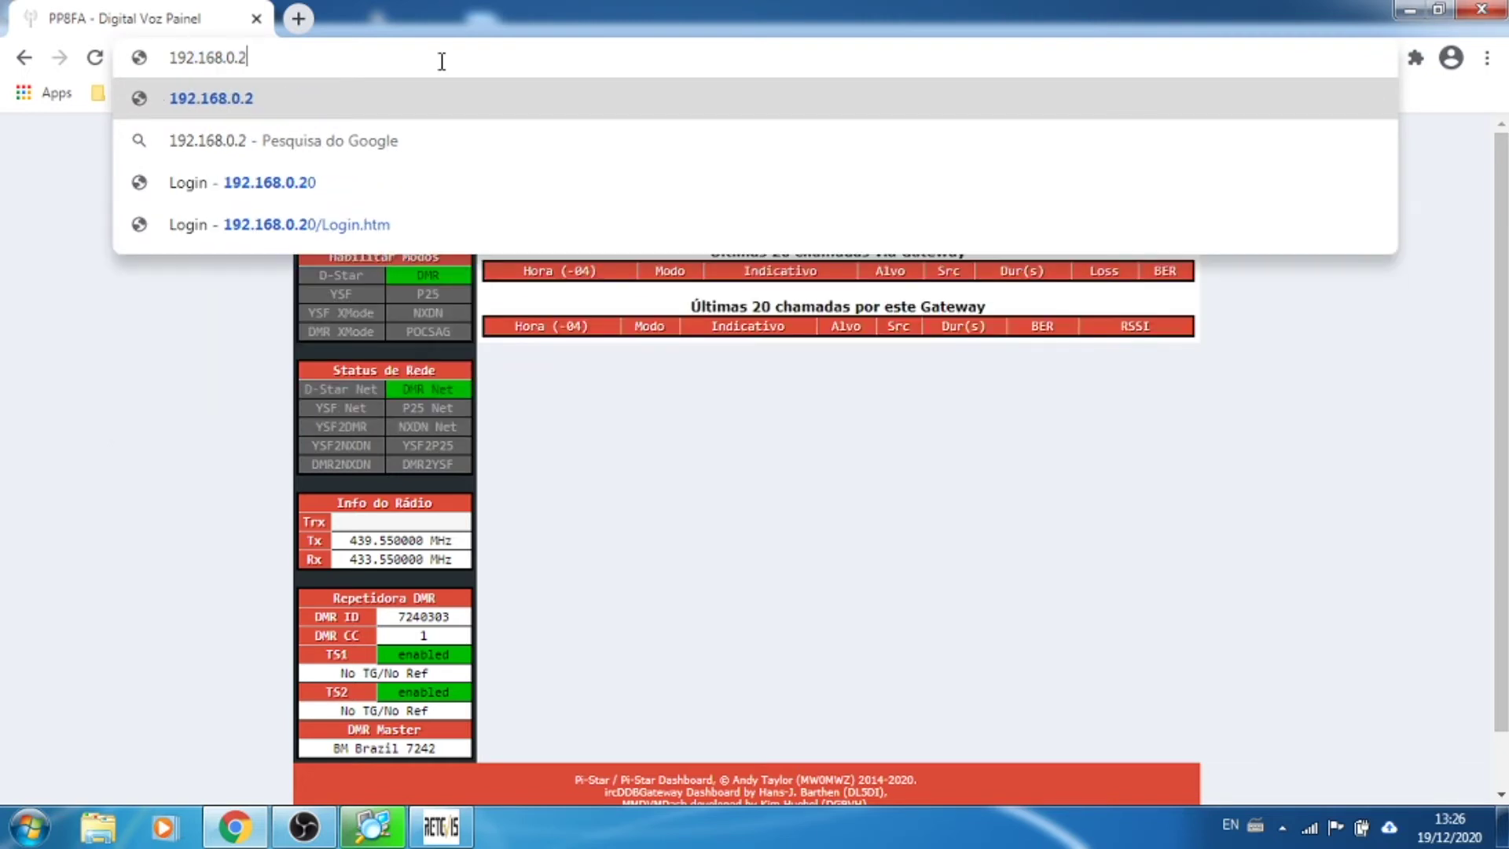
key(BackSpace)
text(10)
key(Return)
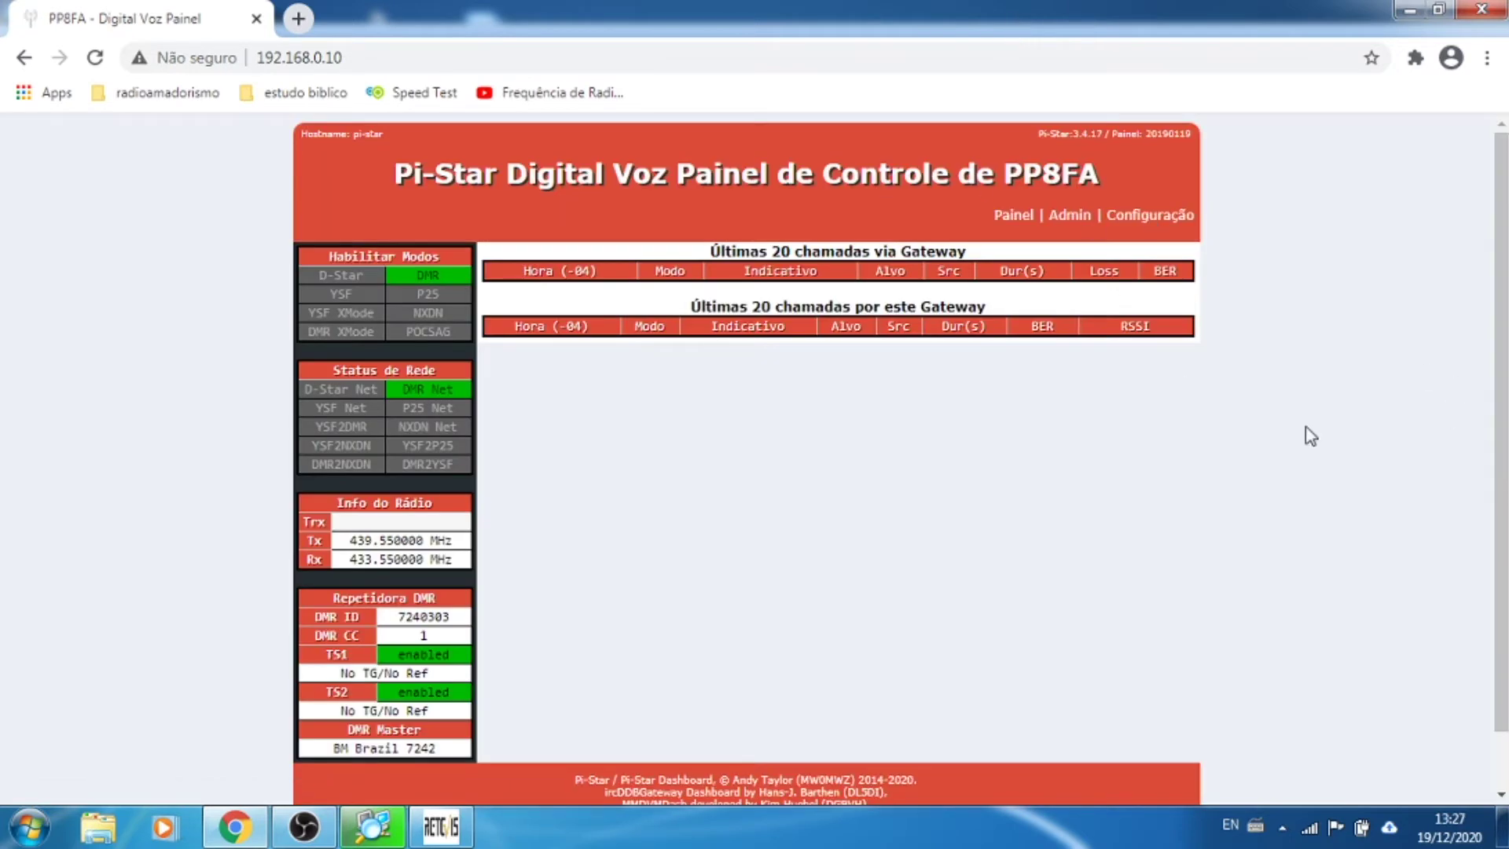
scroll(1246, 326, down, 1)
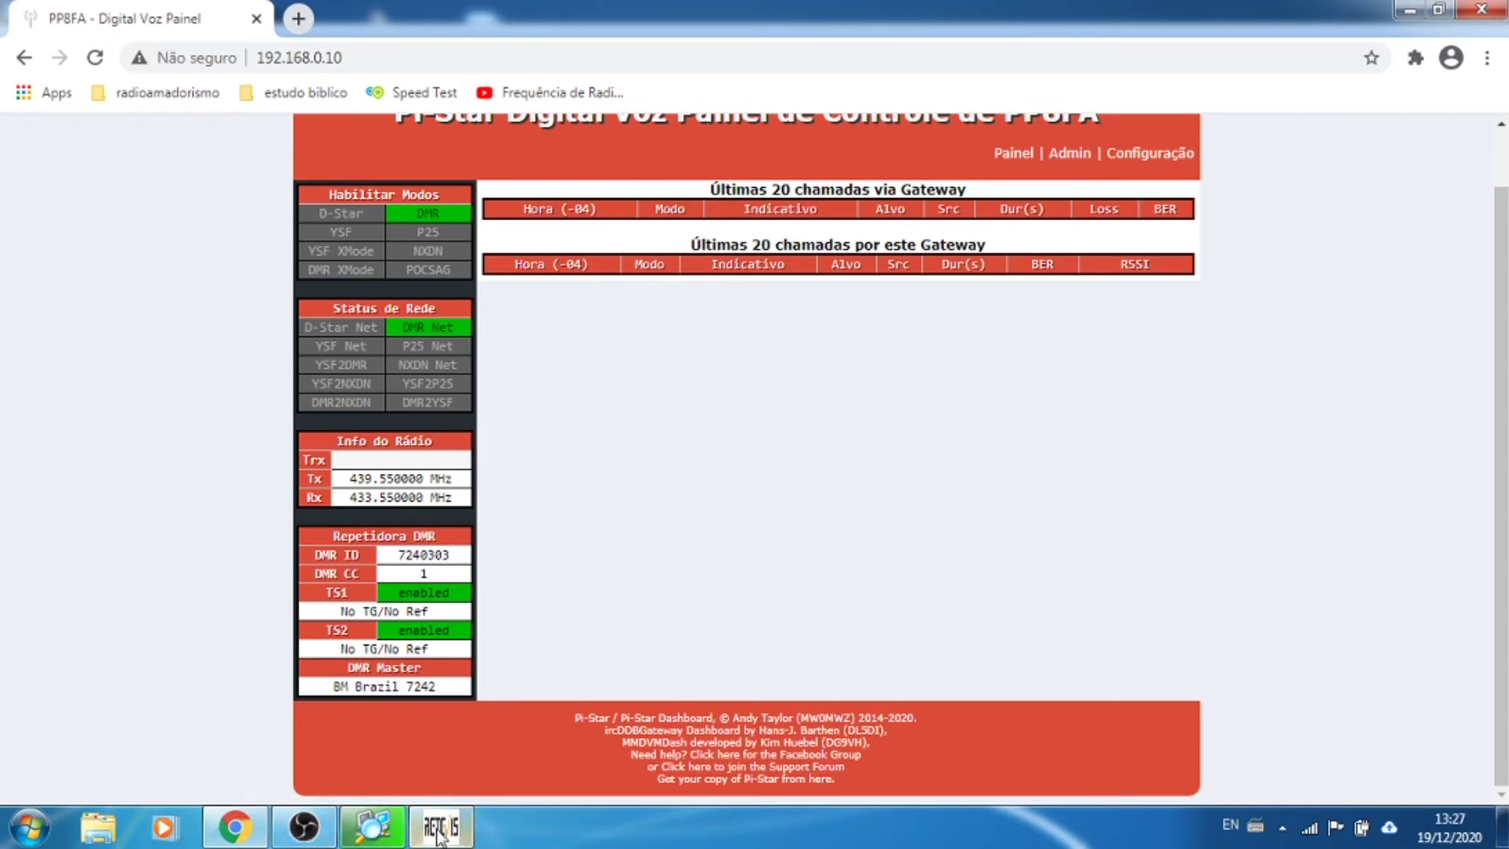
mouse_move(439, 833)
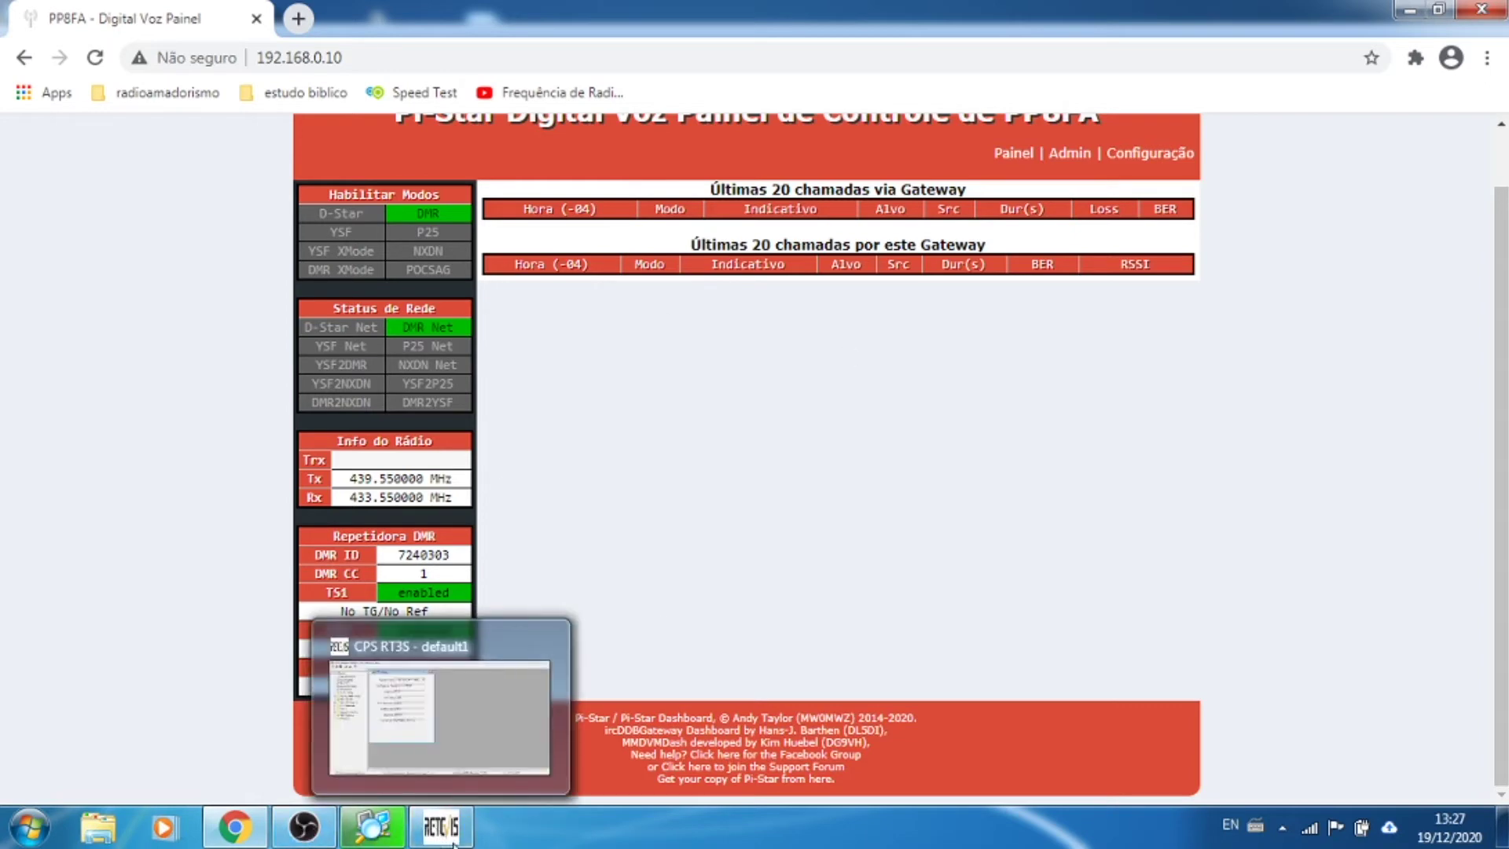
Step: Restore CPS RT3S, expand Channel Information, and open the ECHO TEST channel with its RX frequency selected
click(440, 833)
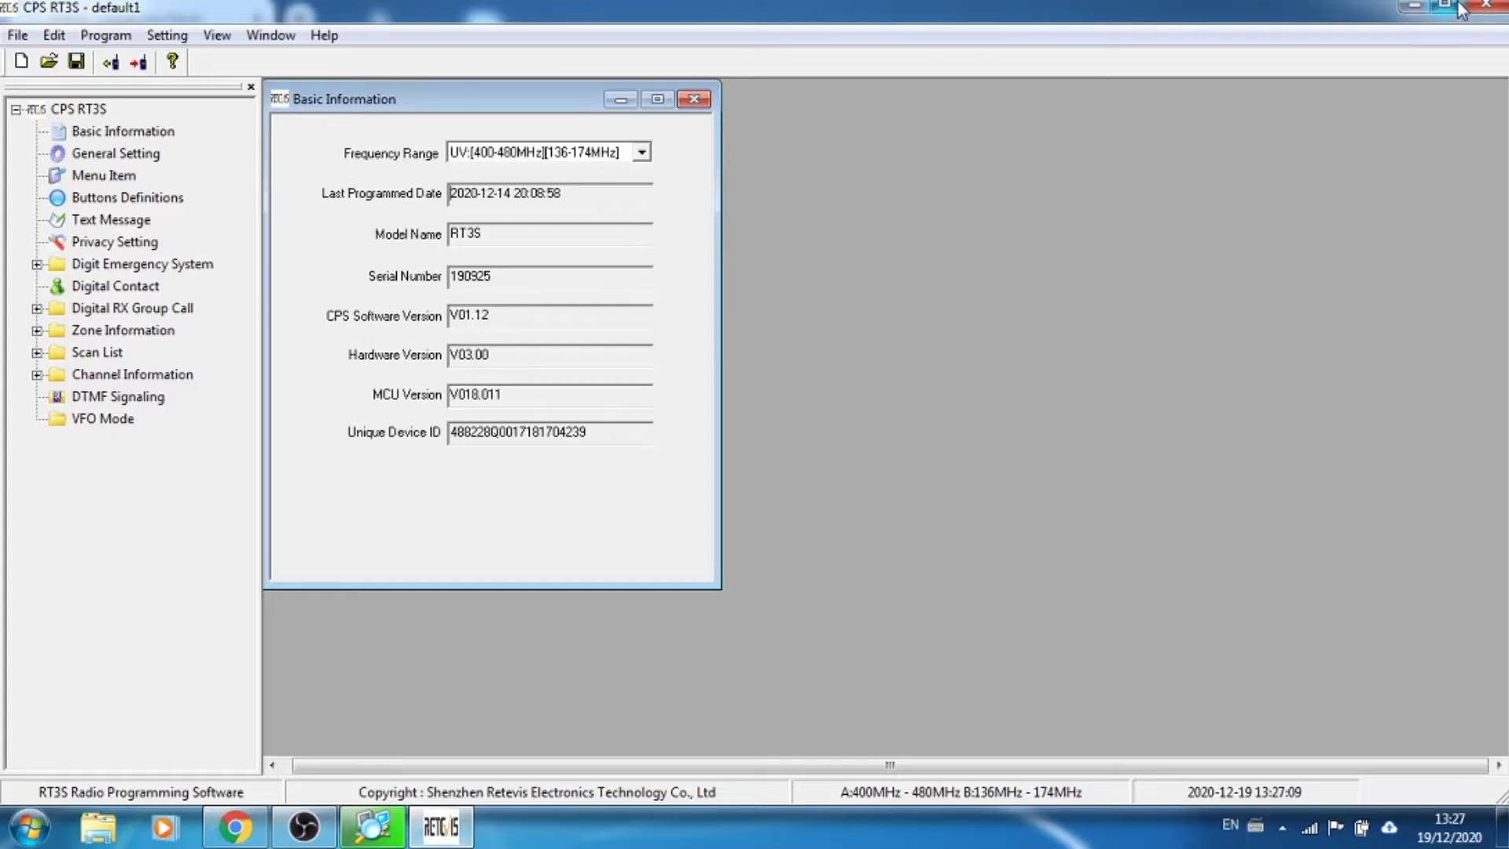
drag(1069, 3, 1456, 26)
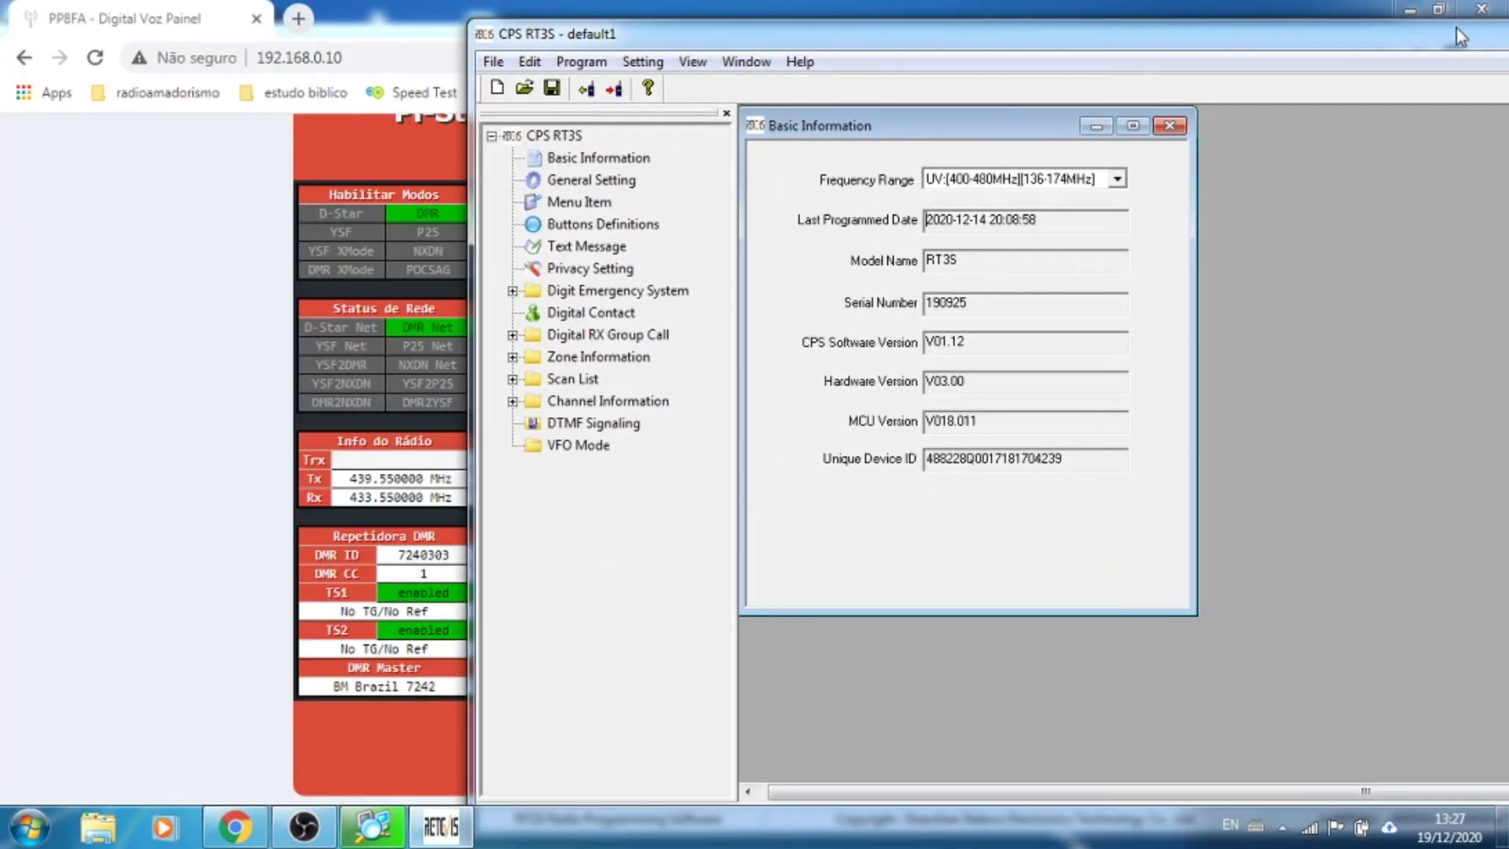
click(511, 402)
scroll(703, 341, down, 4)
scroll(702, 341, down, 11)
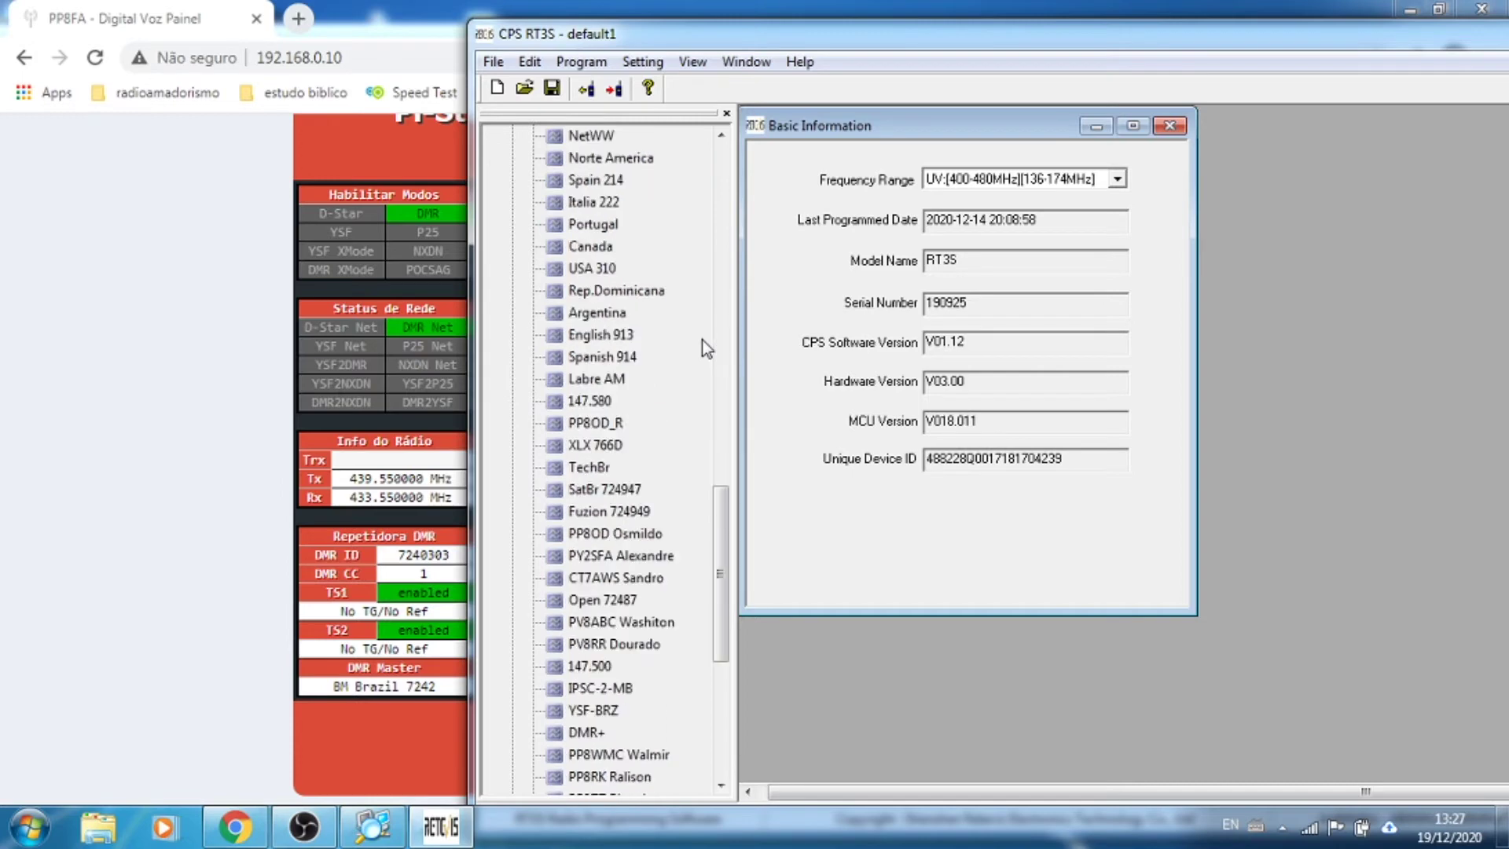
scroll(691, 427, down, 3)
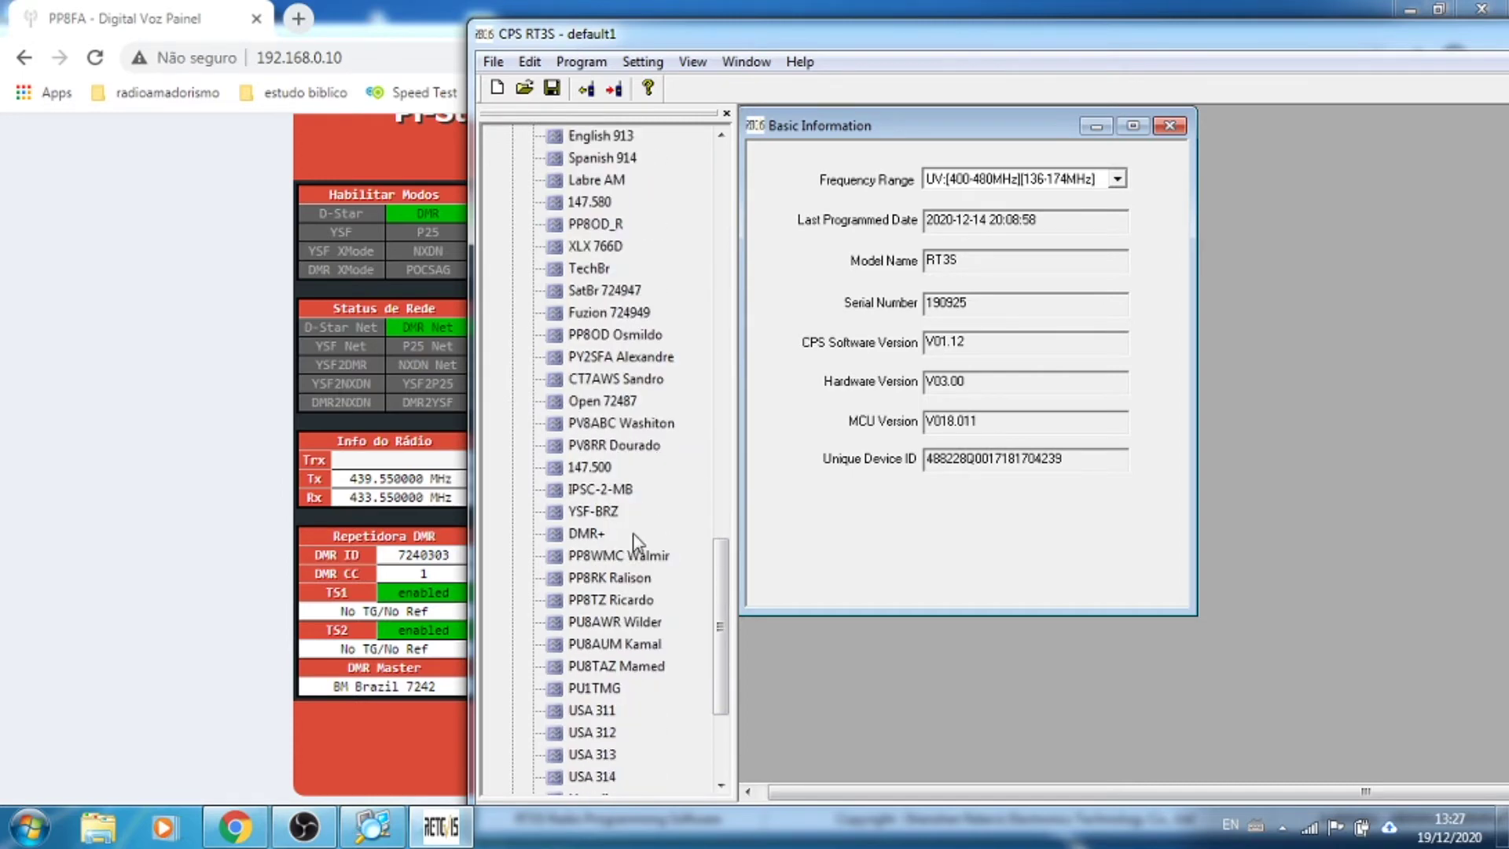
scroll(632, 544, up, 1)
scroll(630, 543, up, 1)
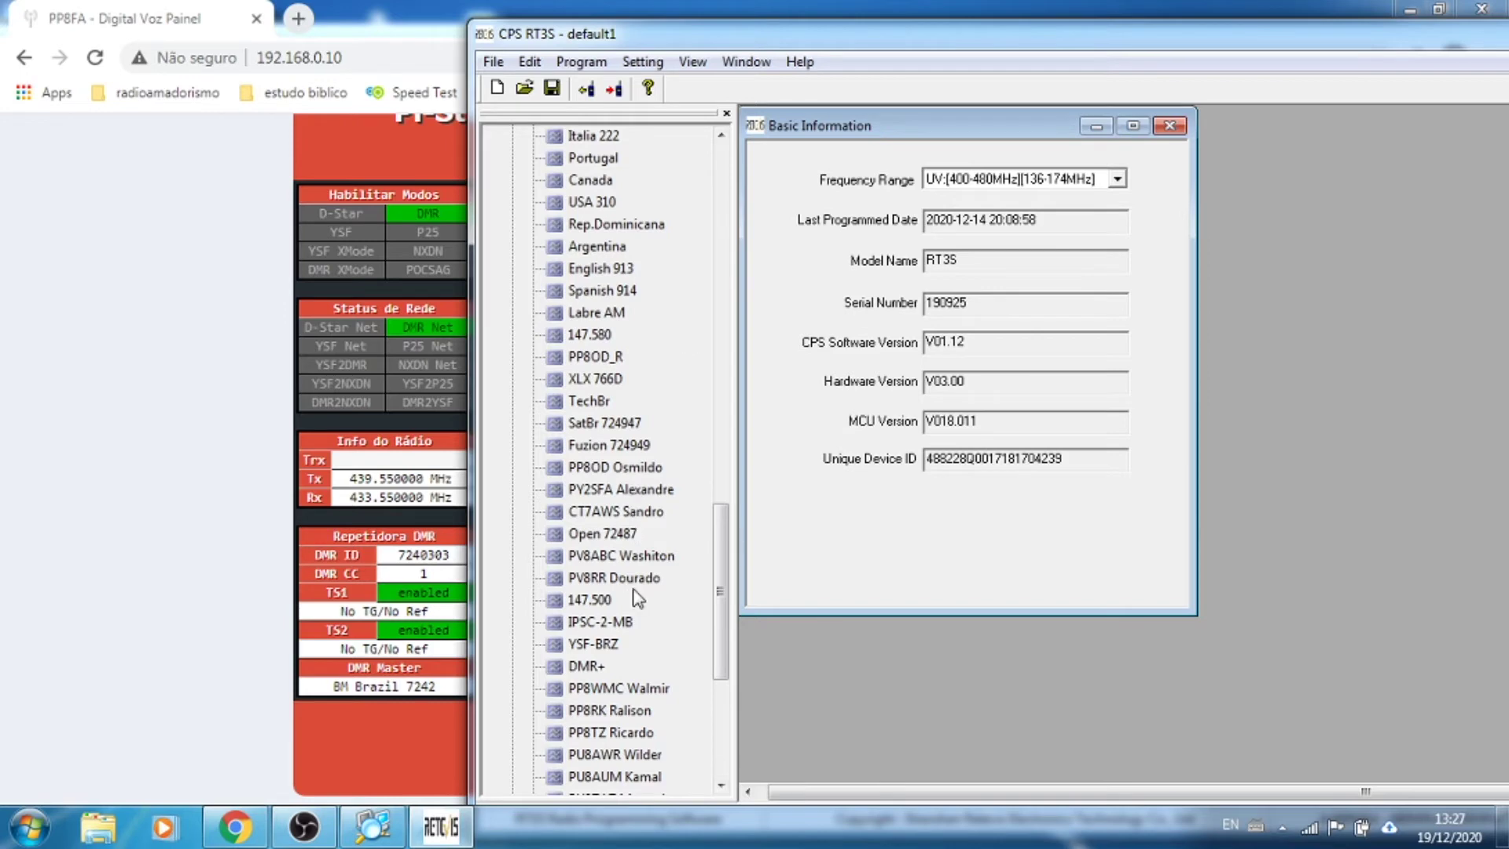
scroll(610, 677, down, 2)
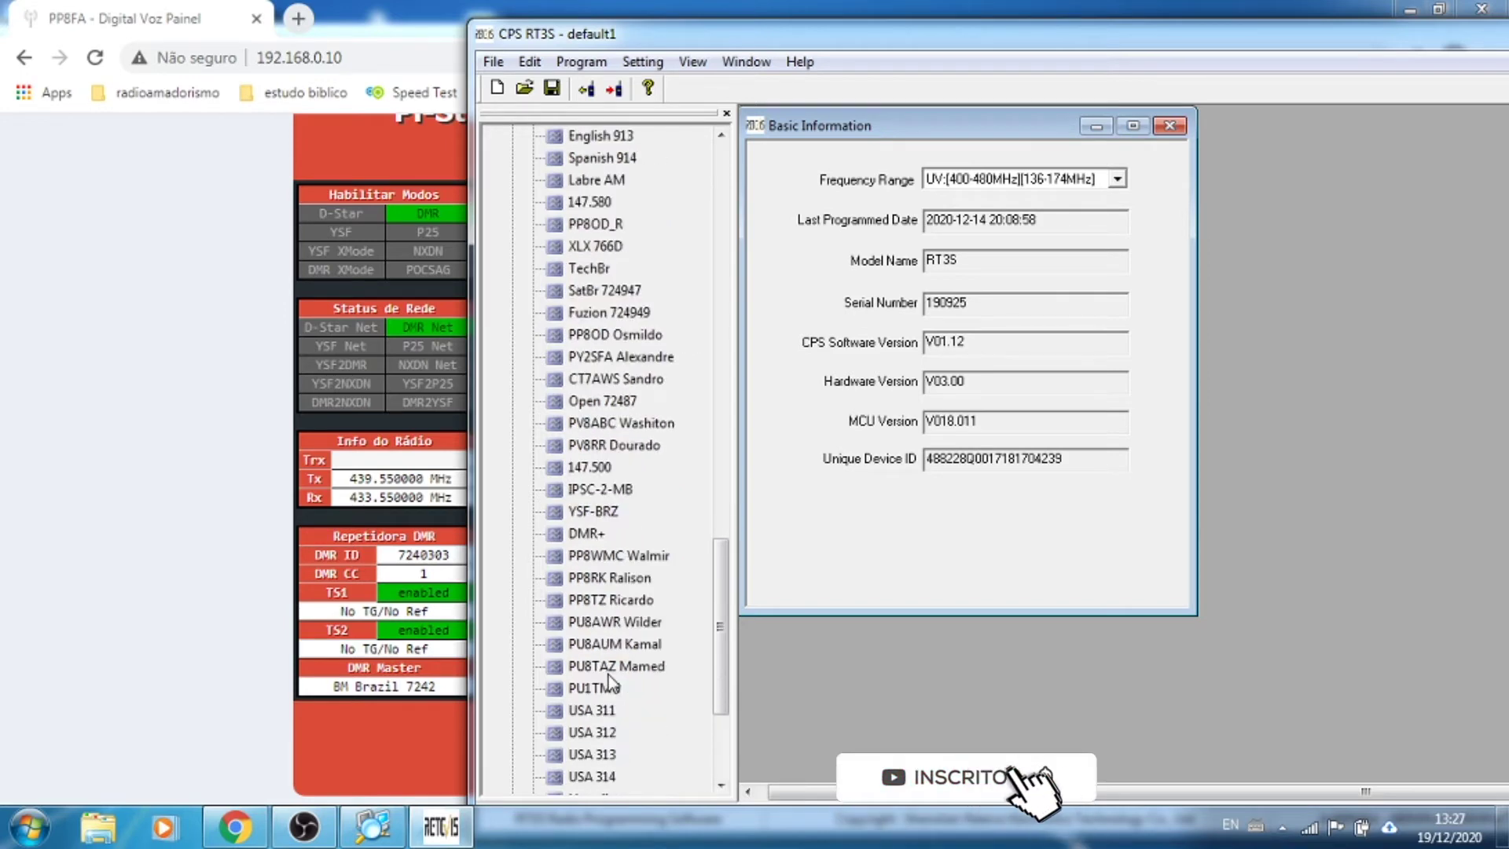
scroll(608, 674, up, 2)
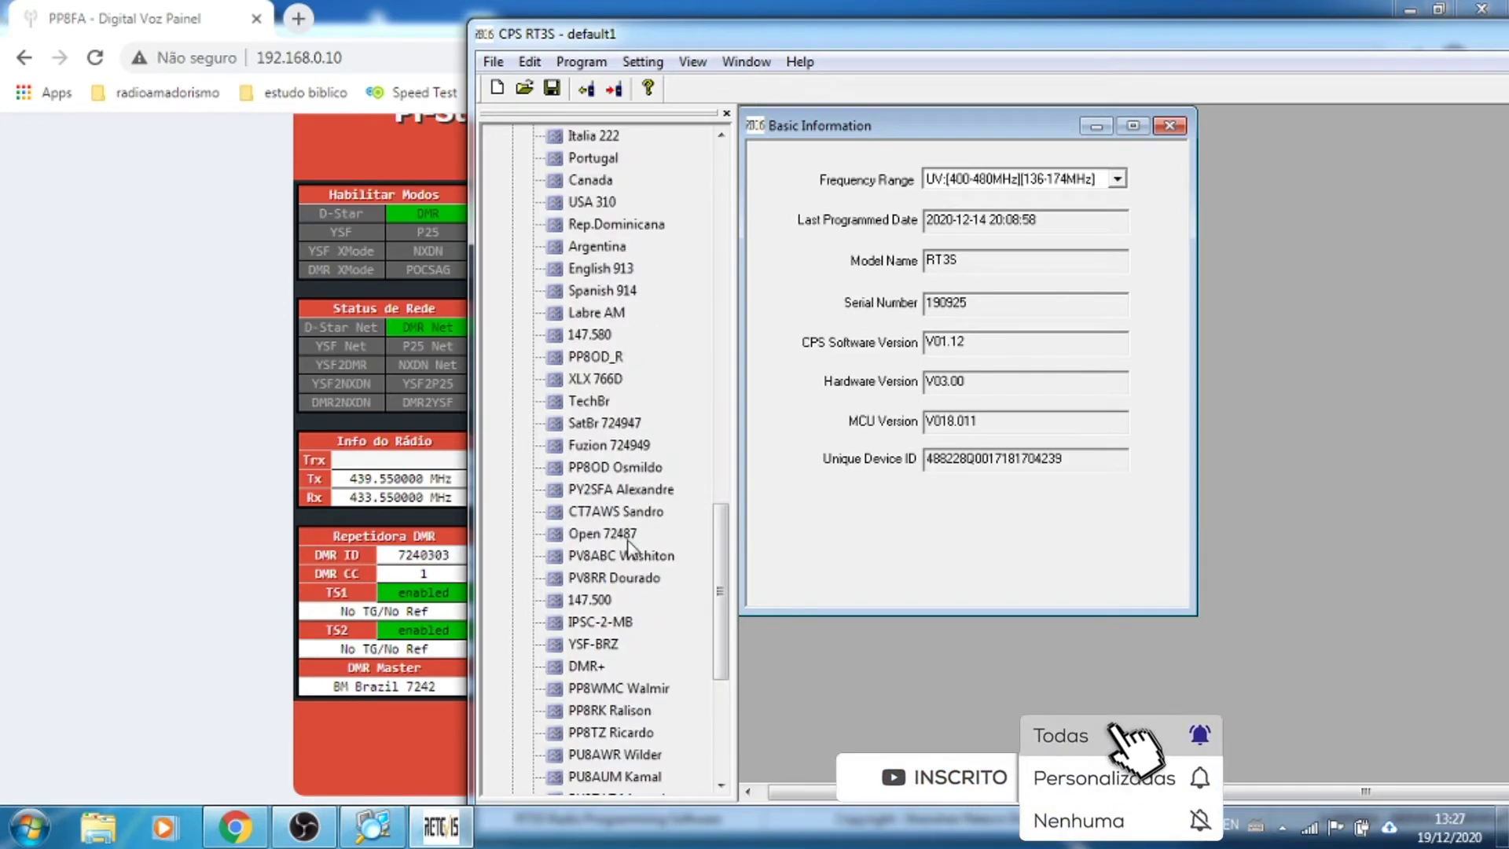
scroll(626, 550, up, 2)
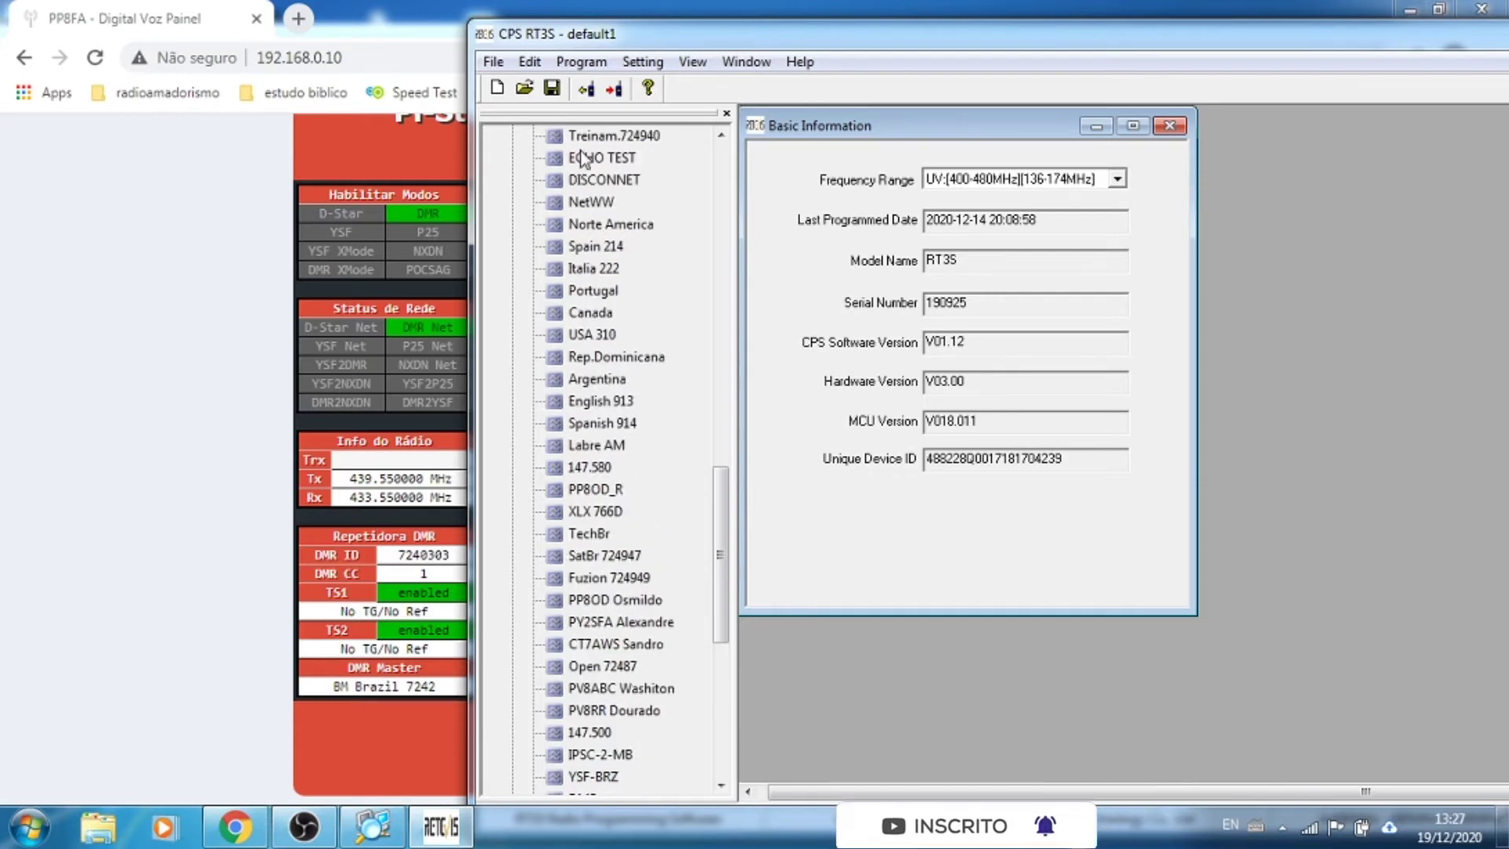
double_click(586, 158)
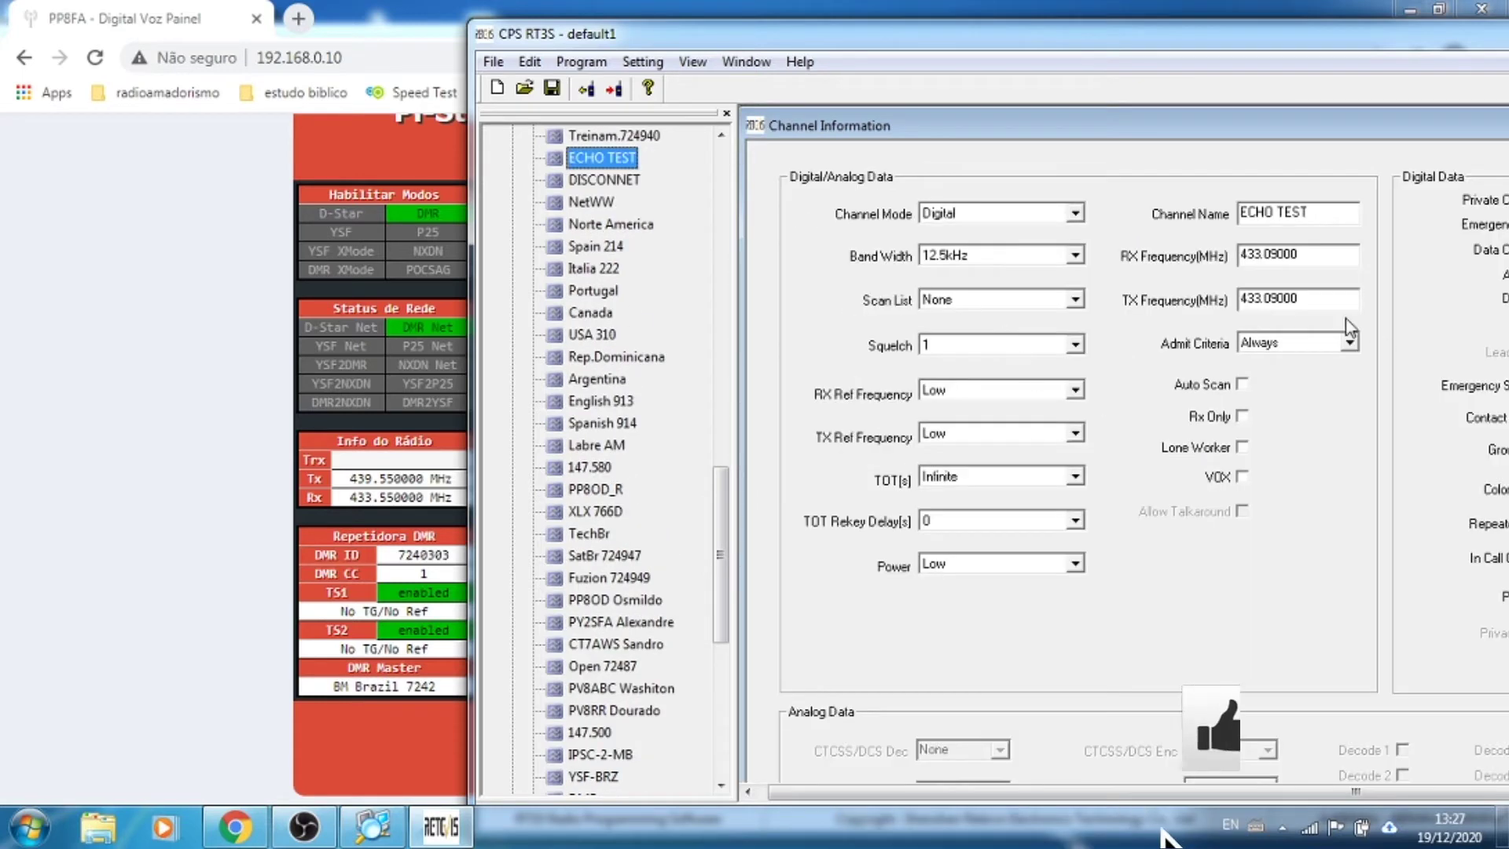
double_click(1325, 250)
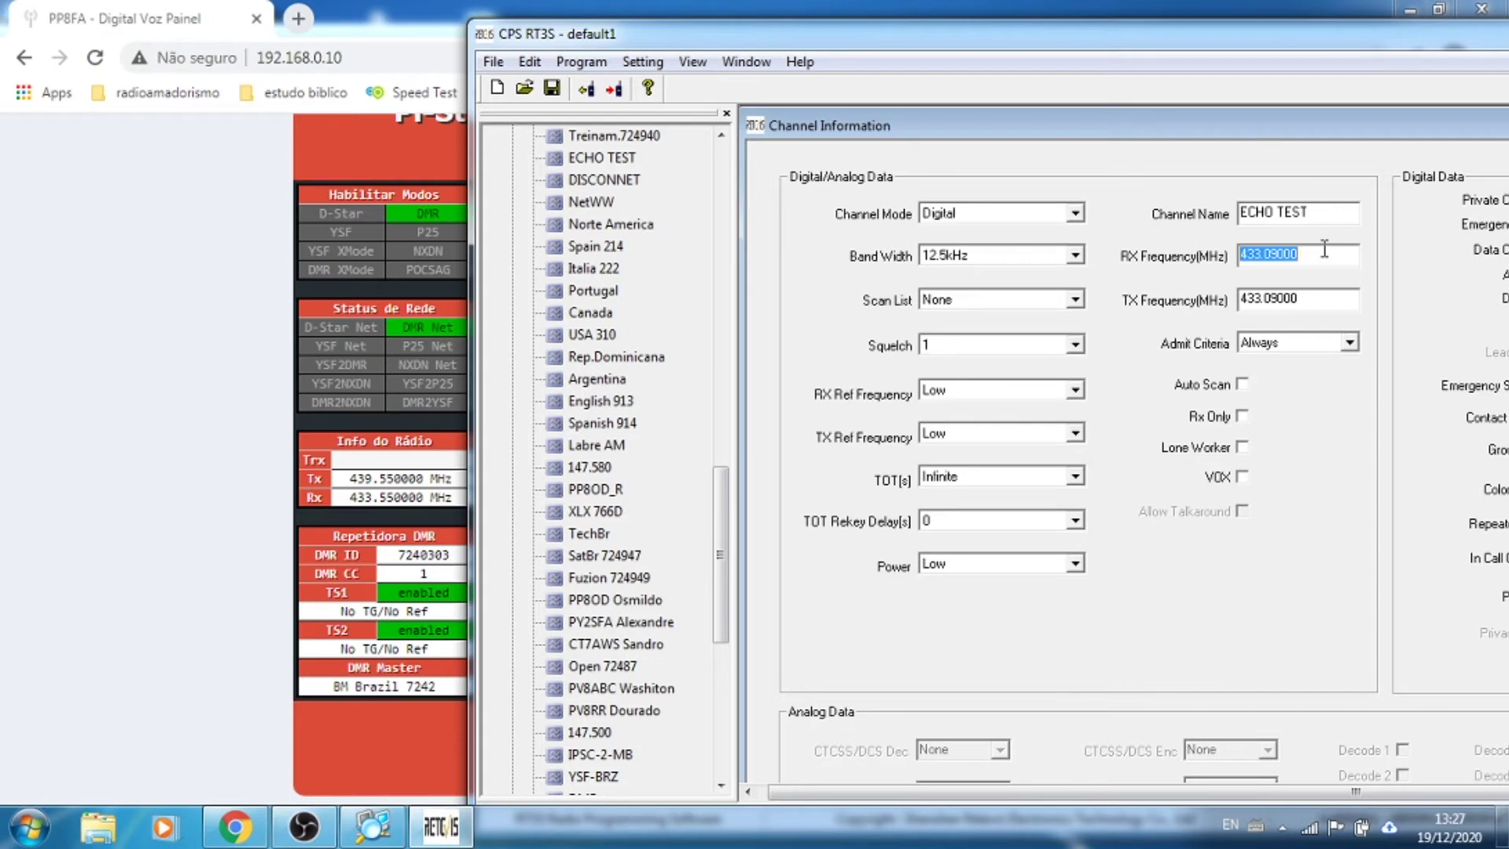
Step: Set ECHO TEST to RX 439.55000 and TX 433.55000 MHz, then write the codeplug to the radio
text(433)
text(.550)
click(1307, 307)
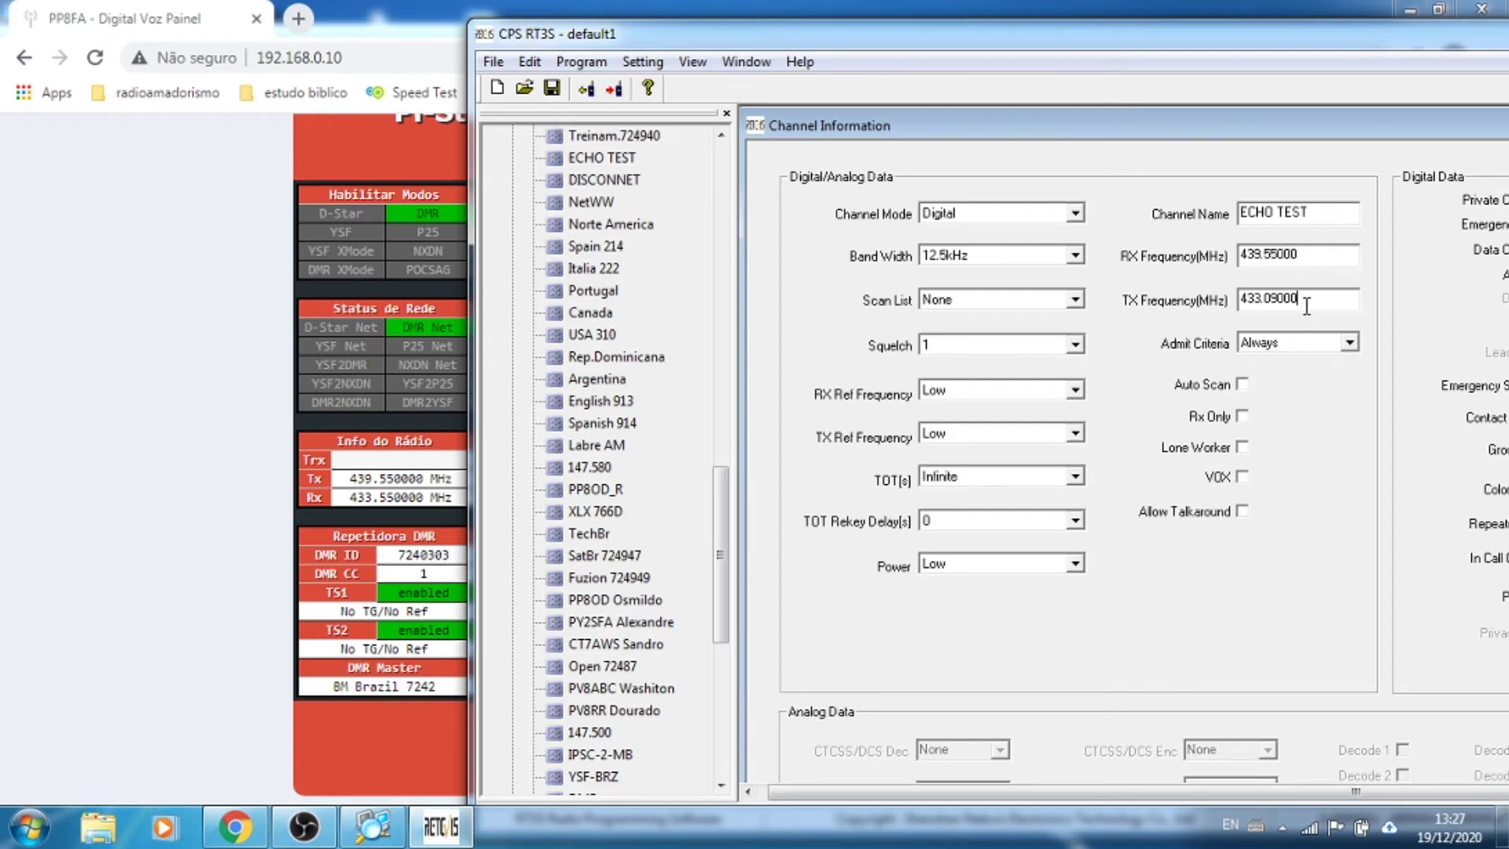
double_click(1307, 303)
text(433.55000)
click(614, 94)
click(1170, 496)
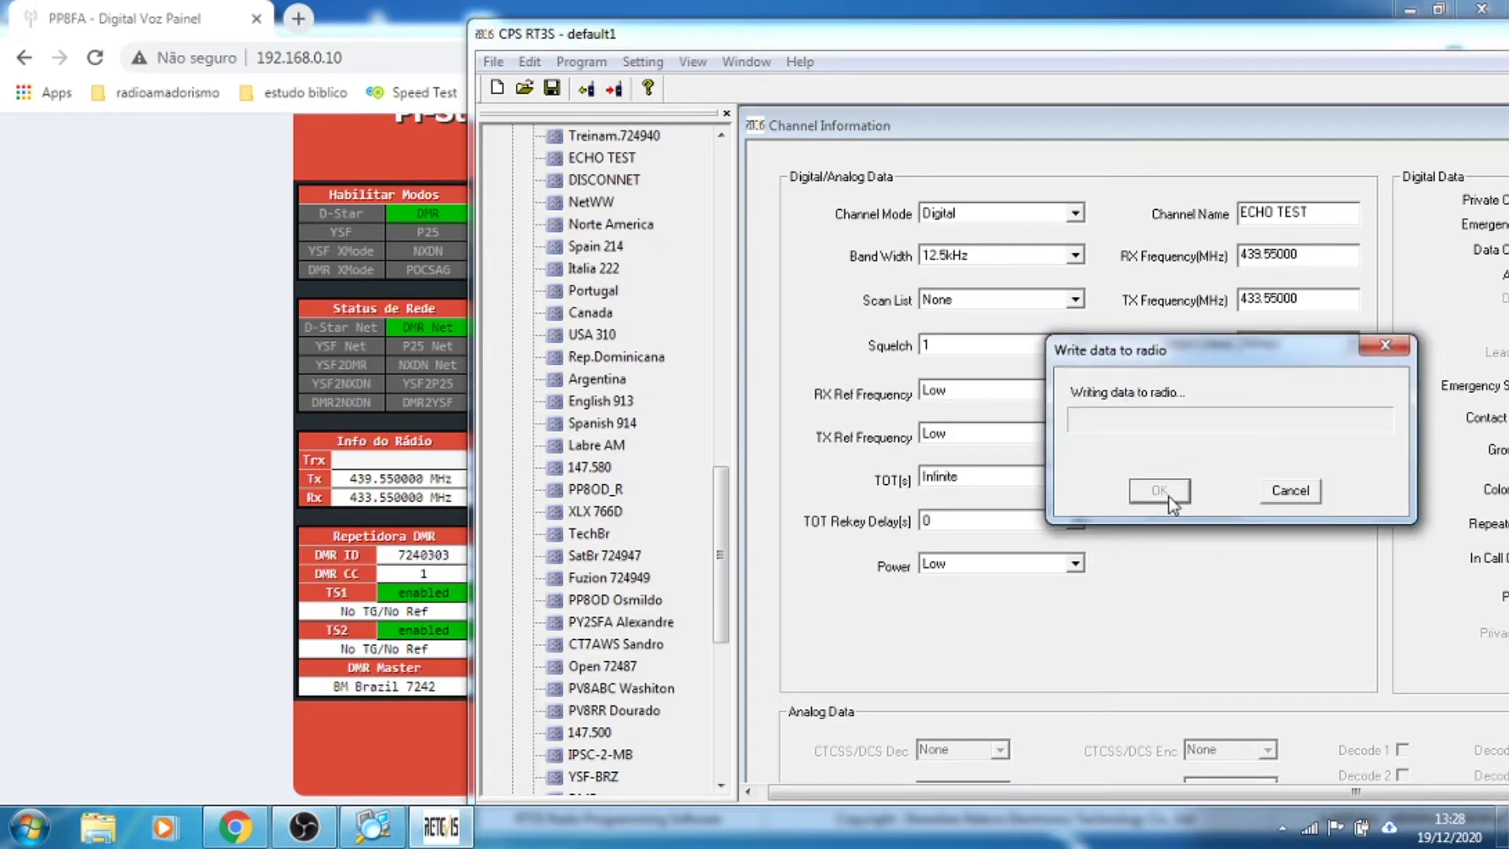
Step: Sign in to the Pi-Star configuration page as pi-star with the admin password
click(147, 397)
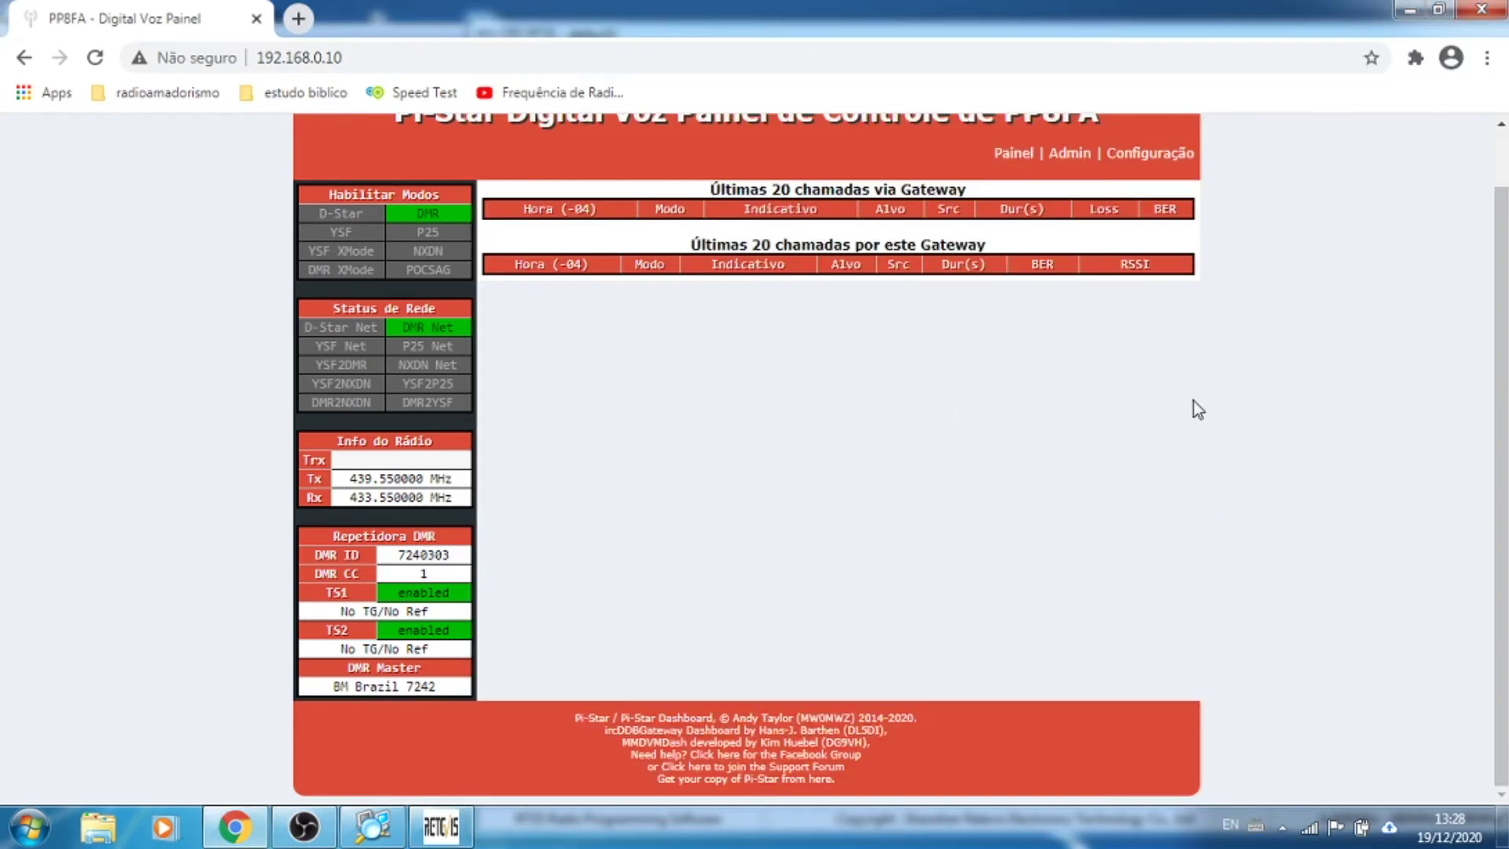
scroll(1195, 401, up, 1)
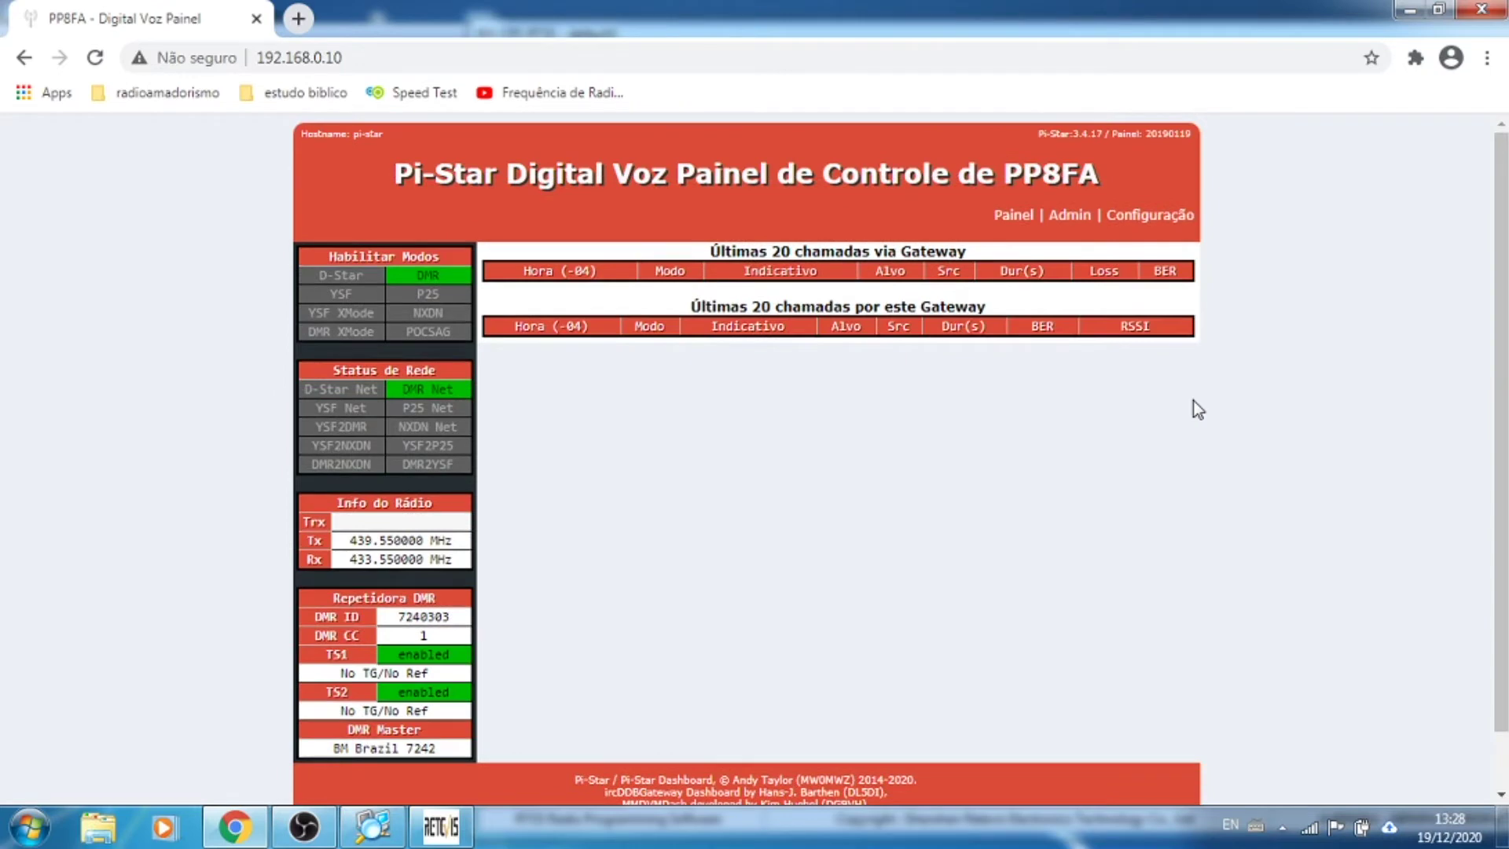
click(1114, 215)
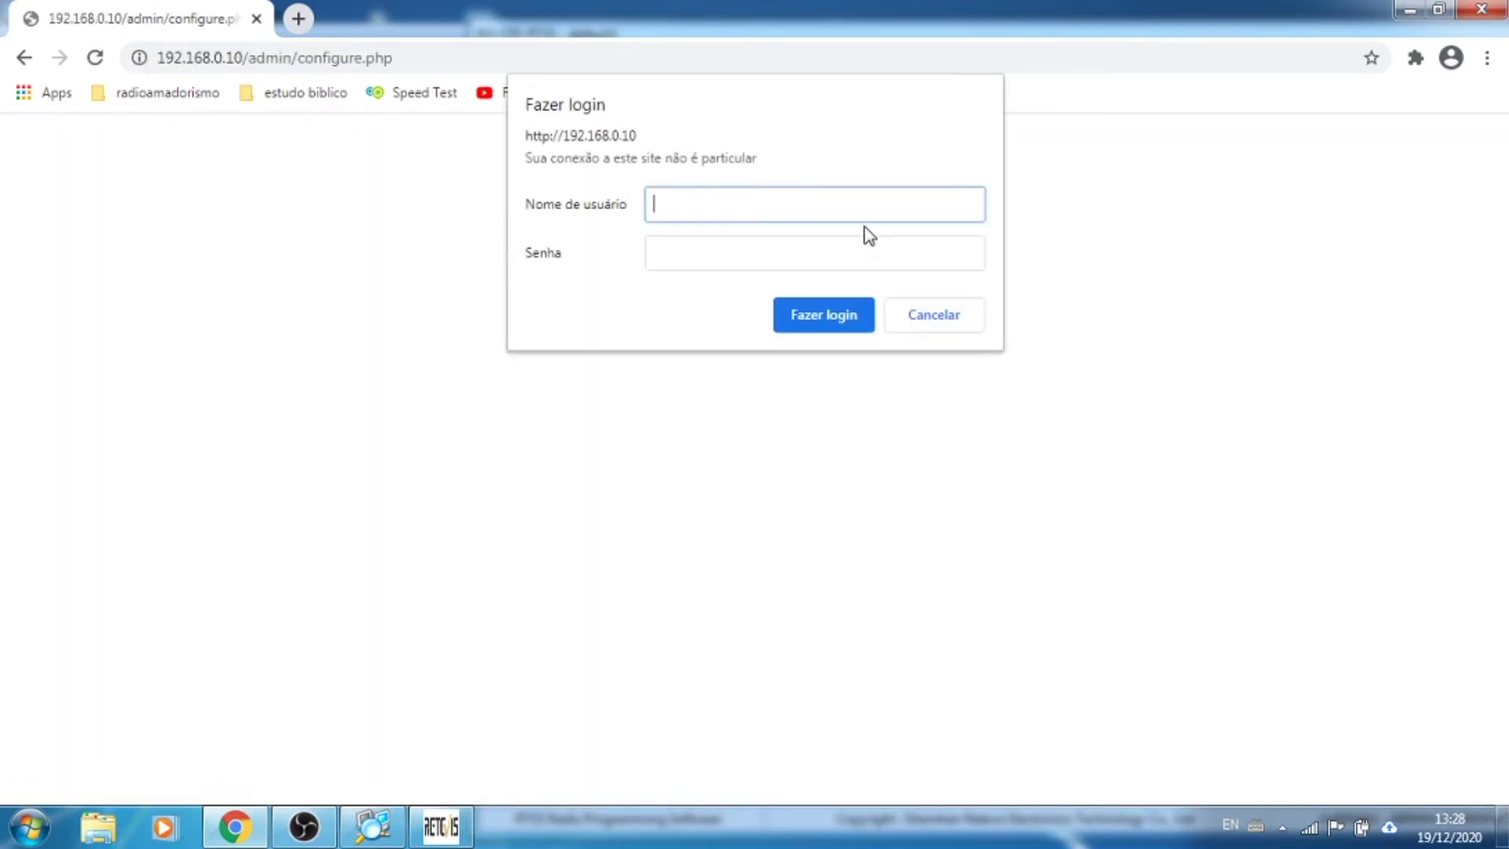
key(Caps_Lock)
text(pi-star)
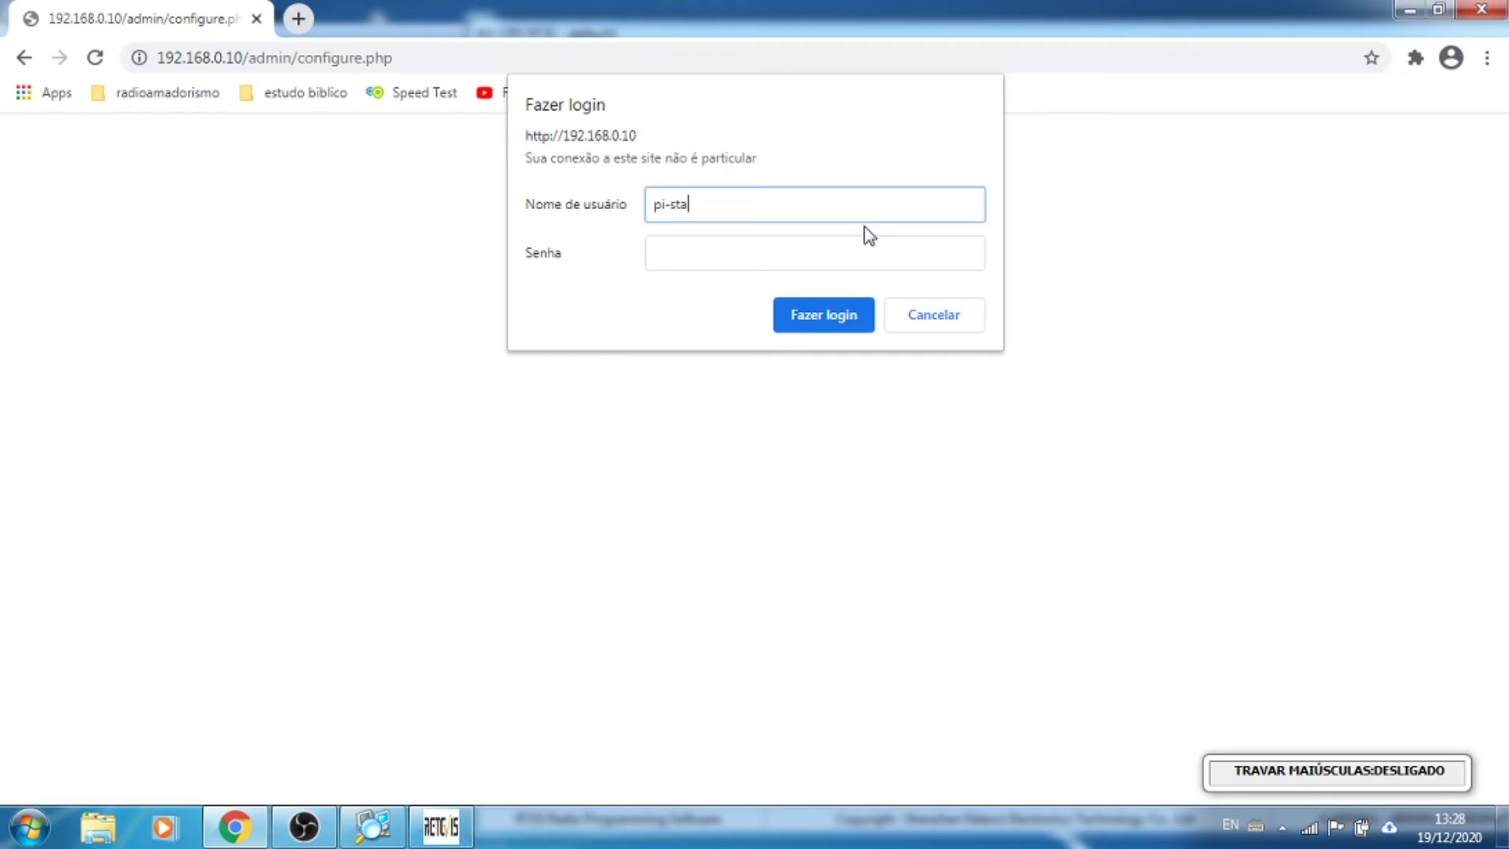
key(Tab)
text(raspberry)
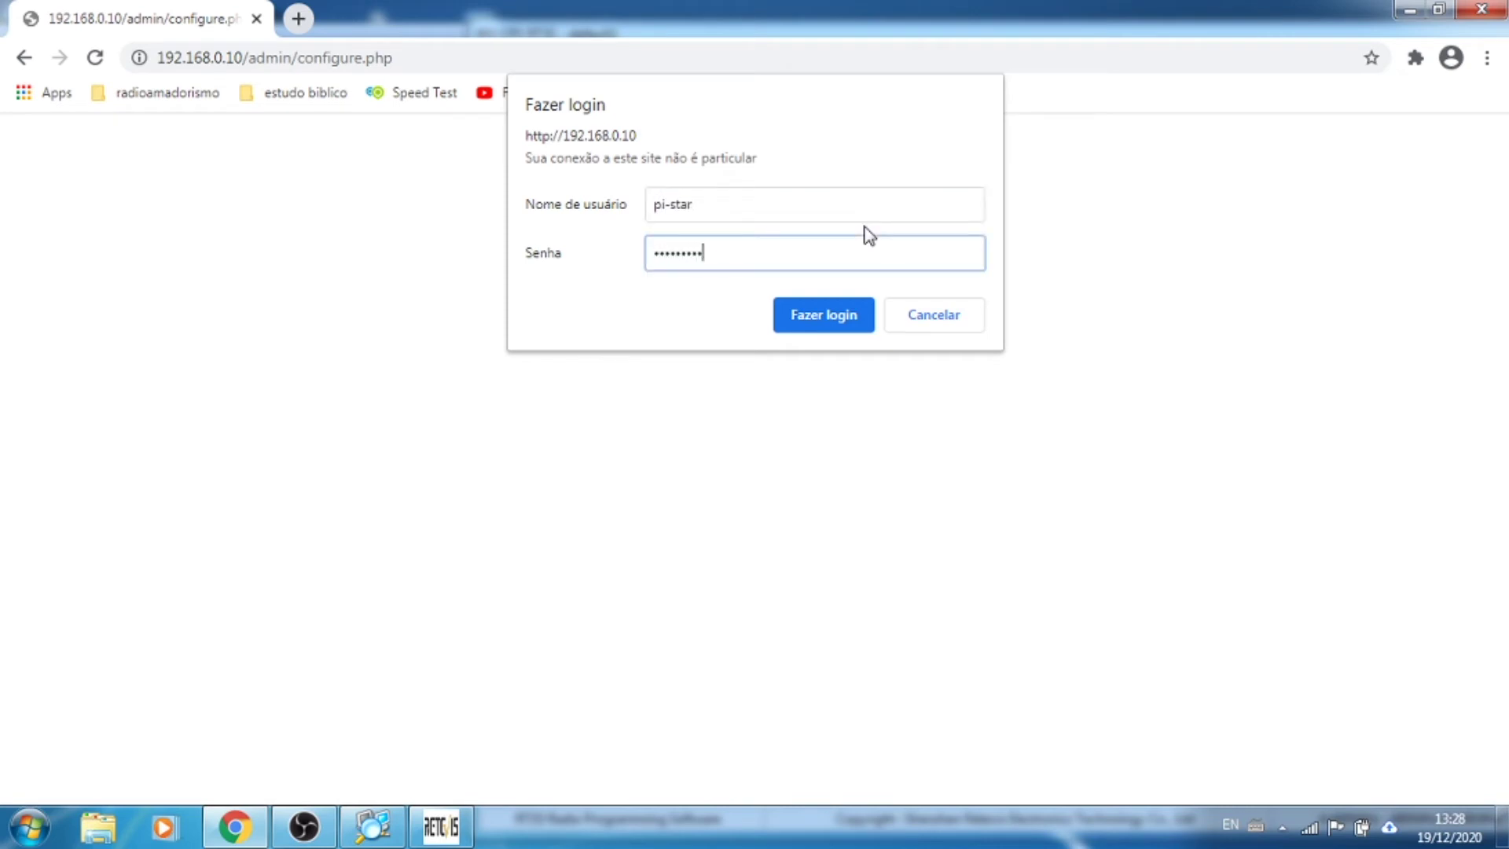
key(Return)
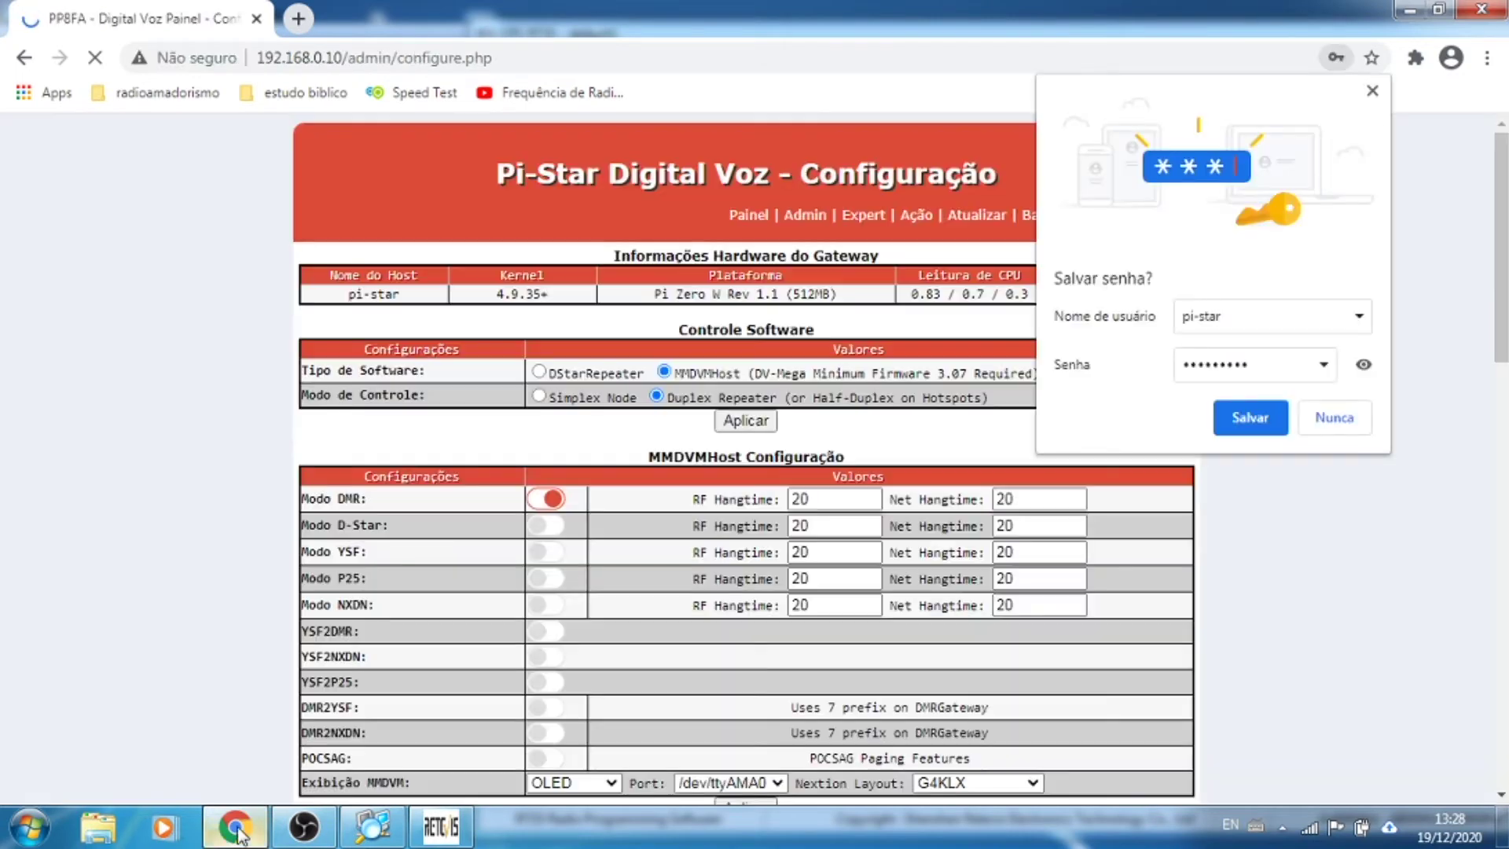
Step: Decline saving the password, review the configuration page, and minimise Chrome
mouse_move(235, 832)
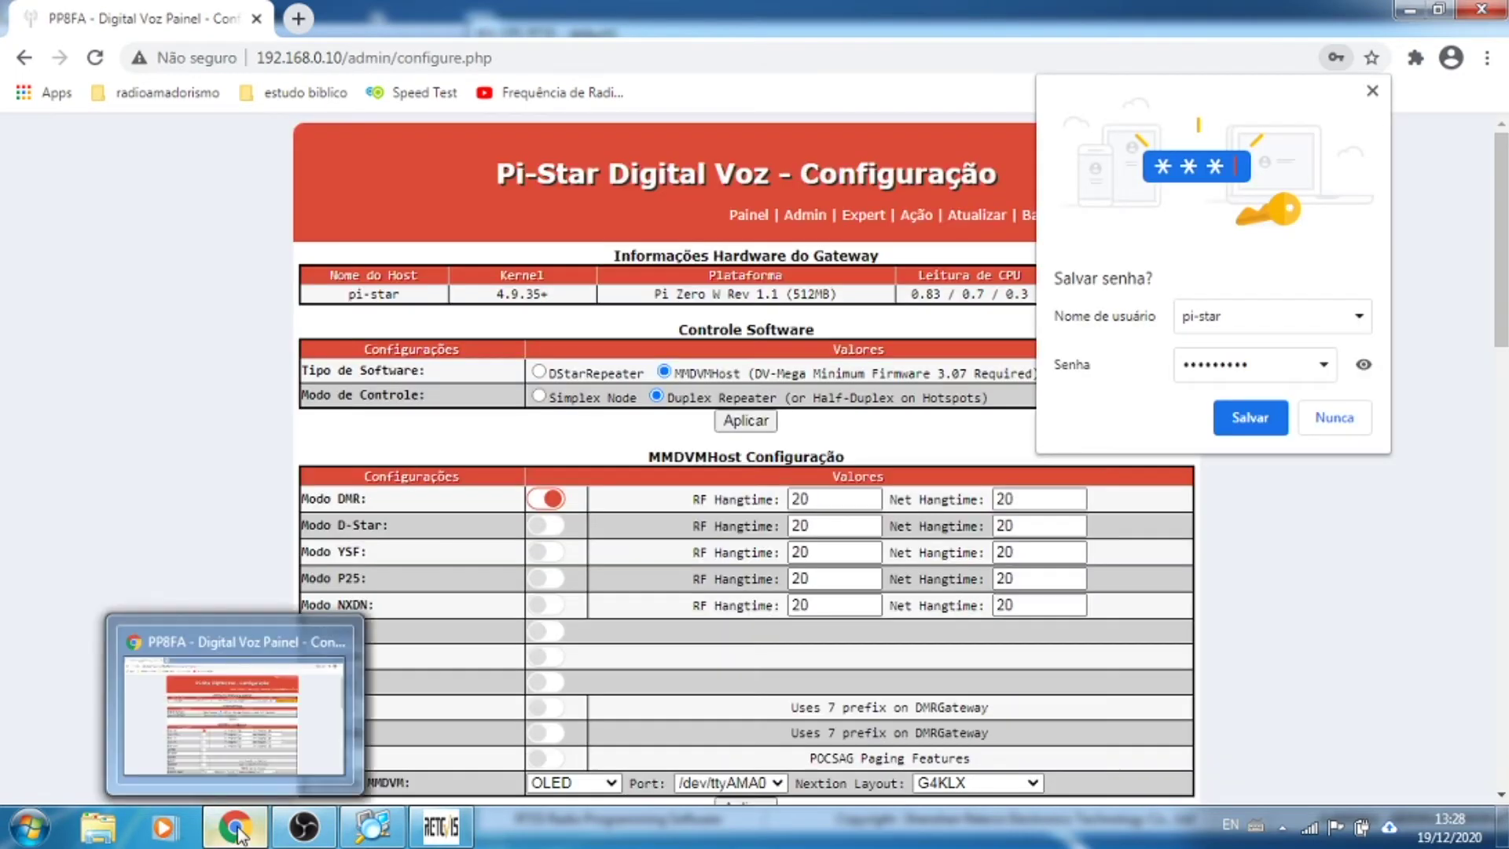
click(1314, 422)
scroll(1304, 499, down, 5)
scroll(1304, 499, down, 8)
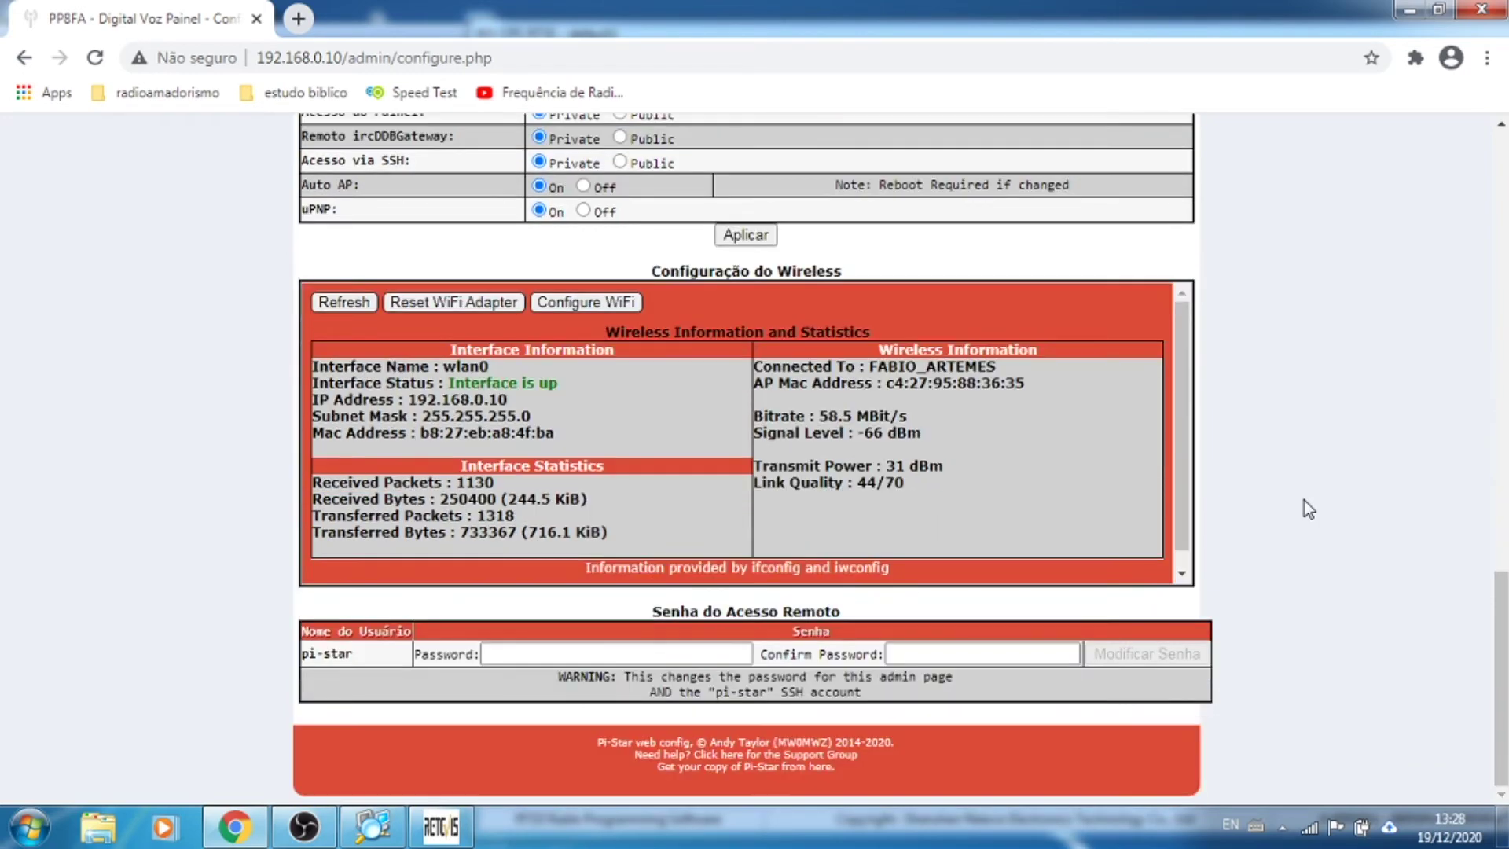
scroll(1238, 488, up, 1)
scroll(1314, 492, up, 12)
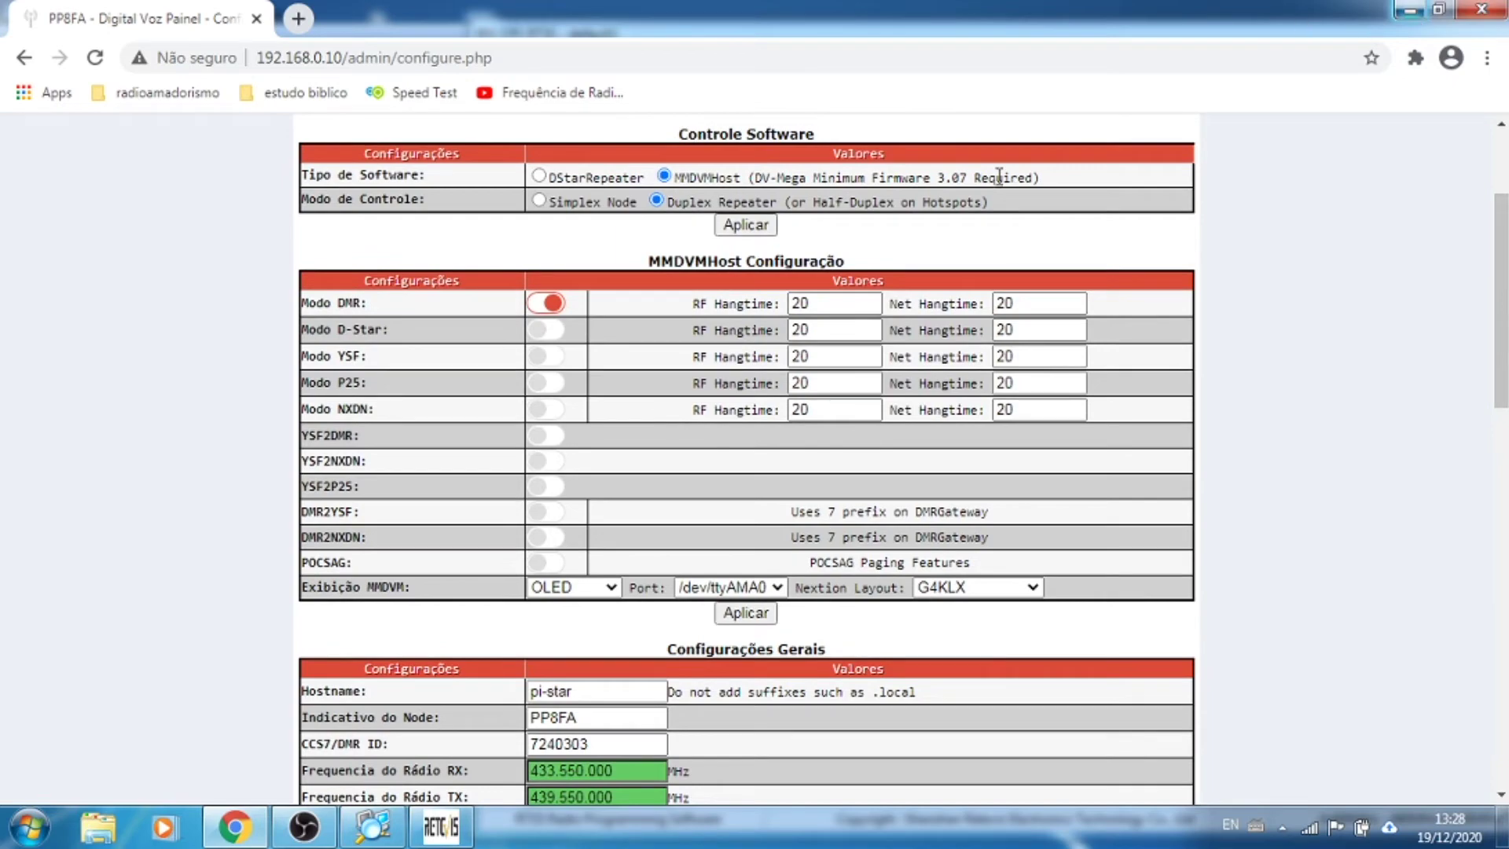
click(1411, 11)
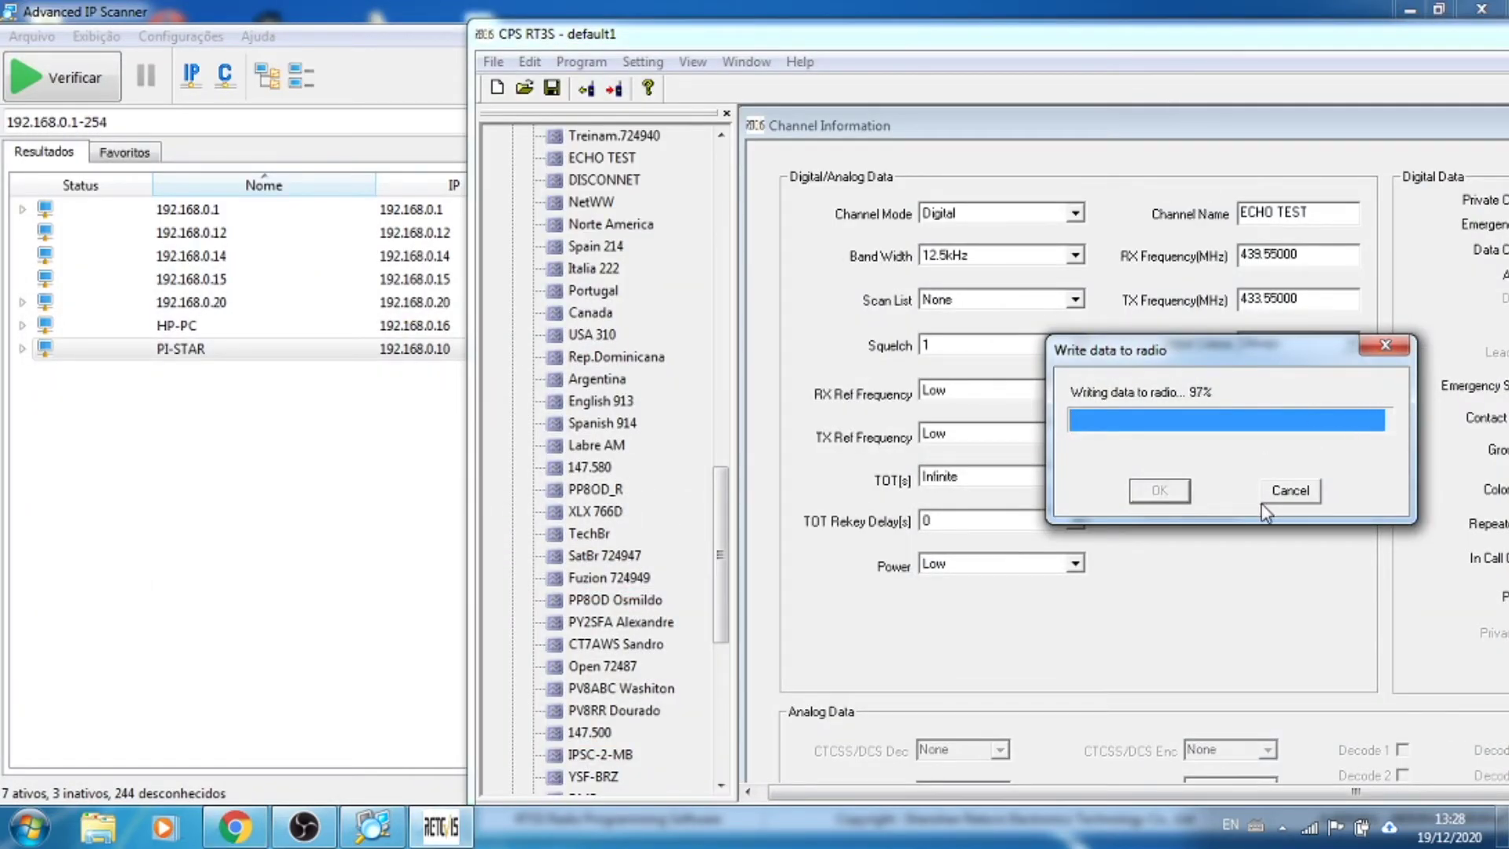
Step: Acknowledge the completed radio write and bring back the Pi-Star configuration page in Chrome
click(1250, 480)
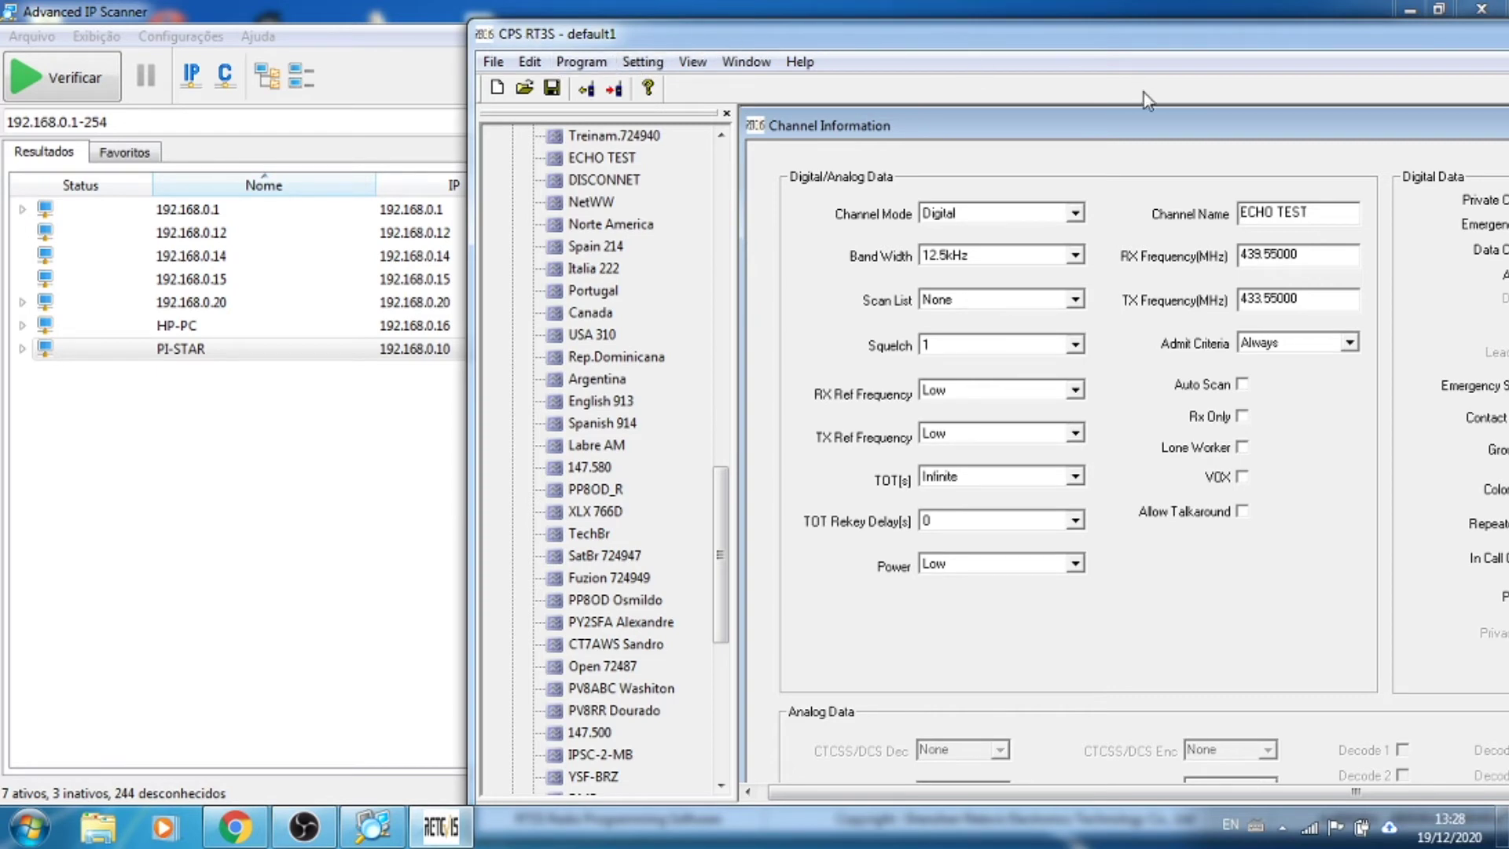
click(1502, 825)
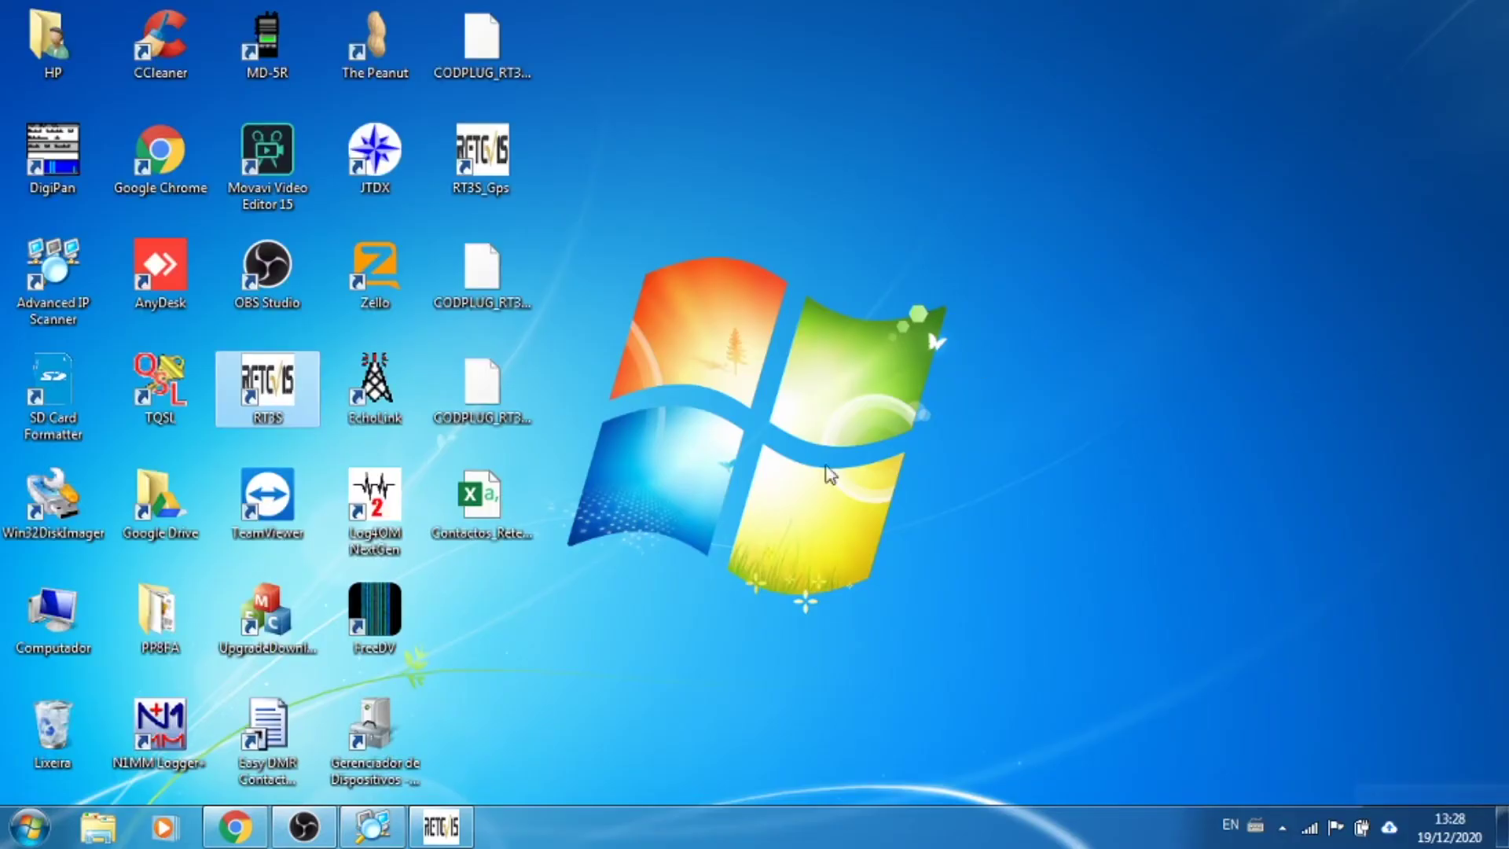
click(232, 838)
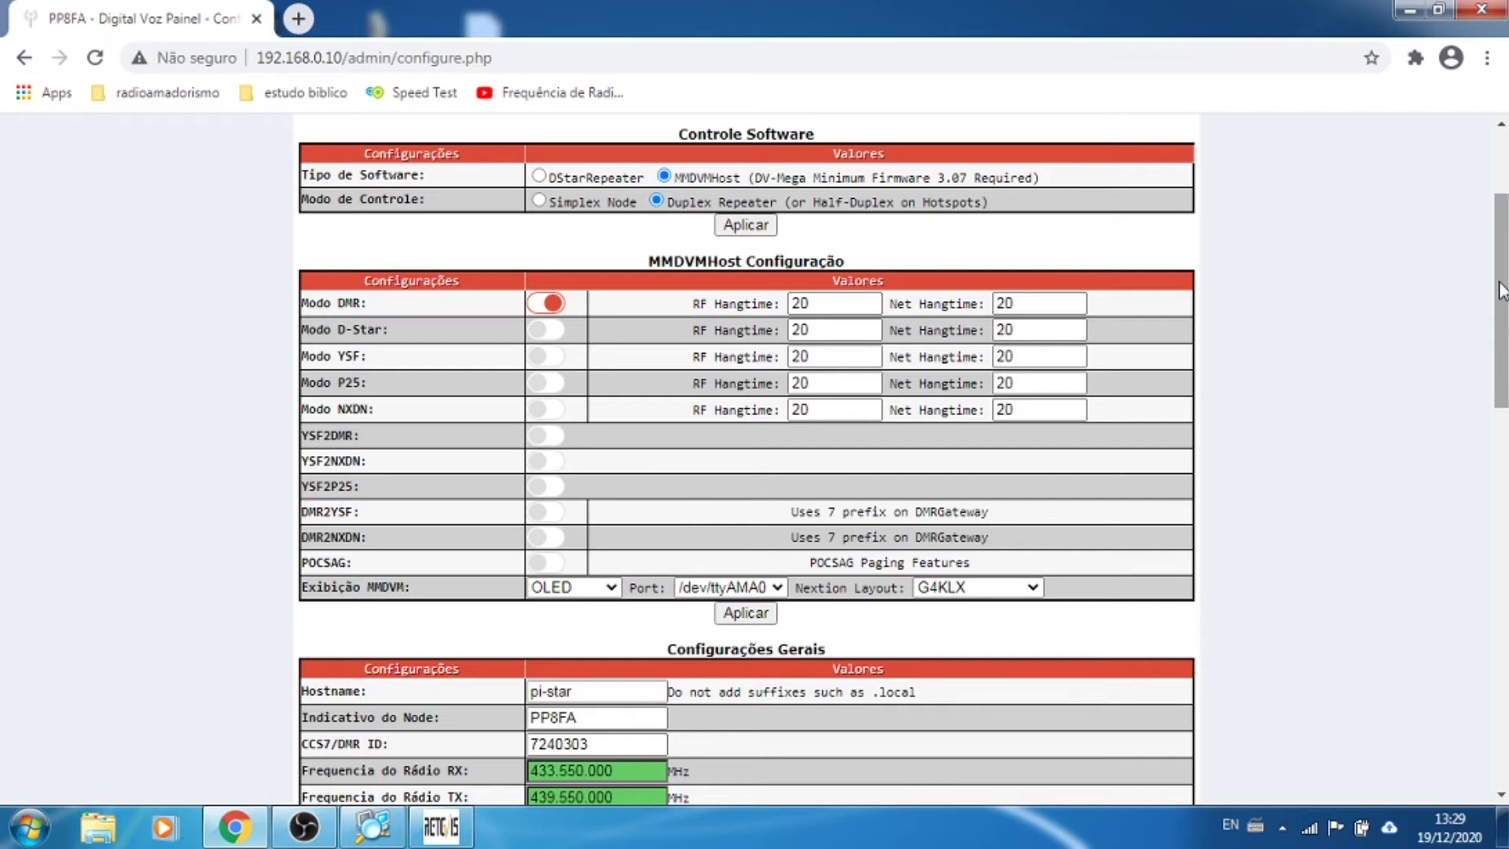
Step: Return to the Pi-Star main dashboard through the Painel link
scroll(1501, 299, up, 3)
click(739, 211)
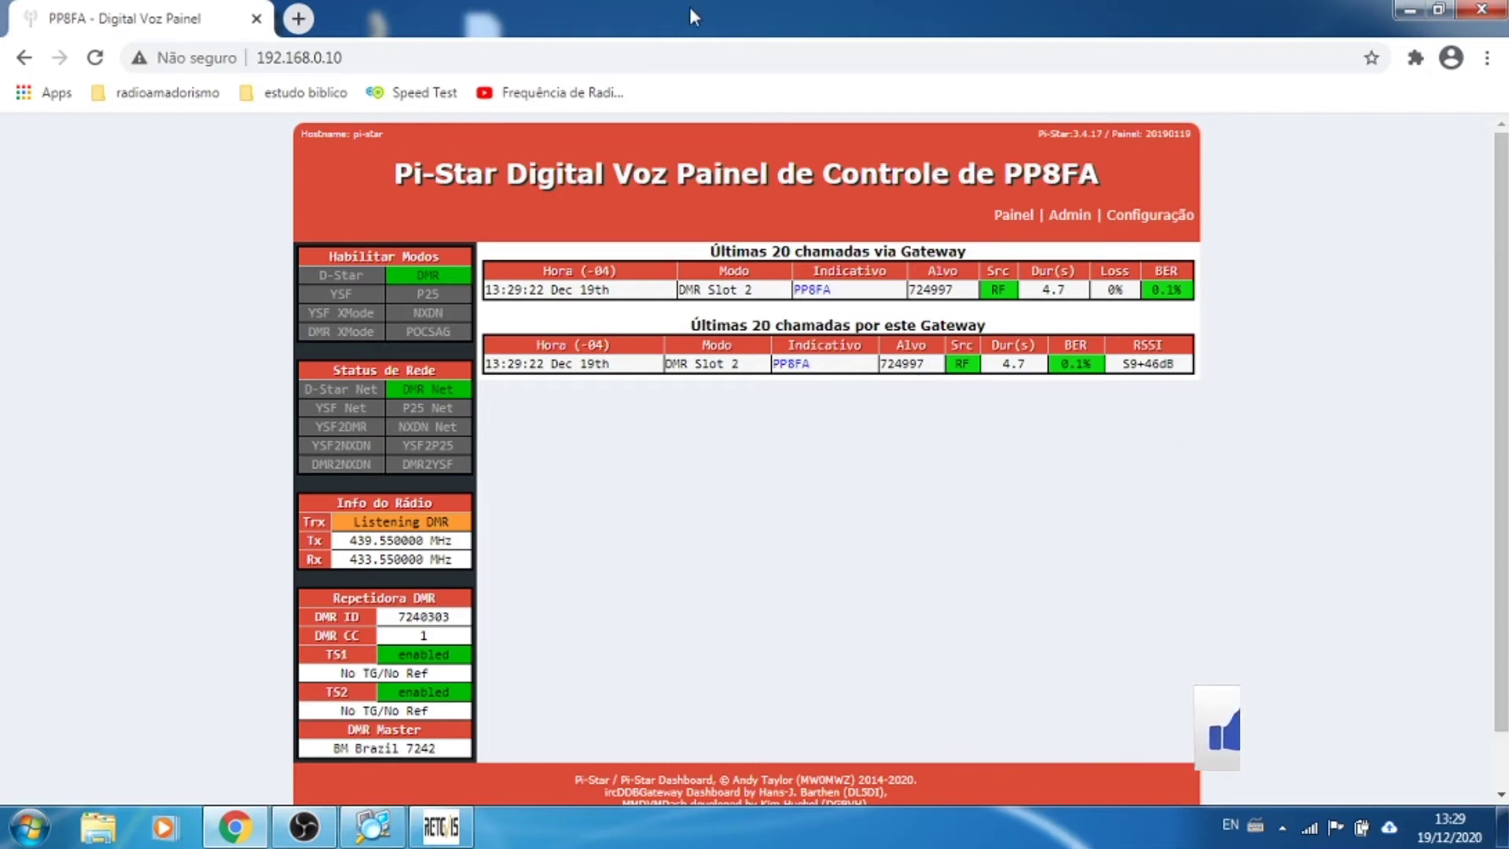
Step: Open the BrandMeister login page in a new tab and the Pi-Star admin page
click(296, 19)
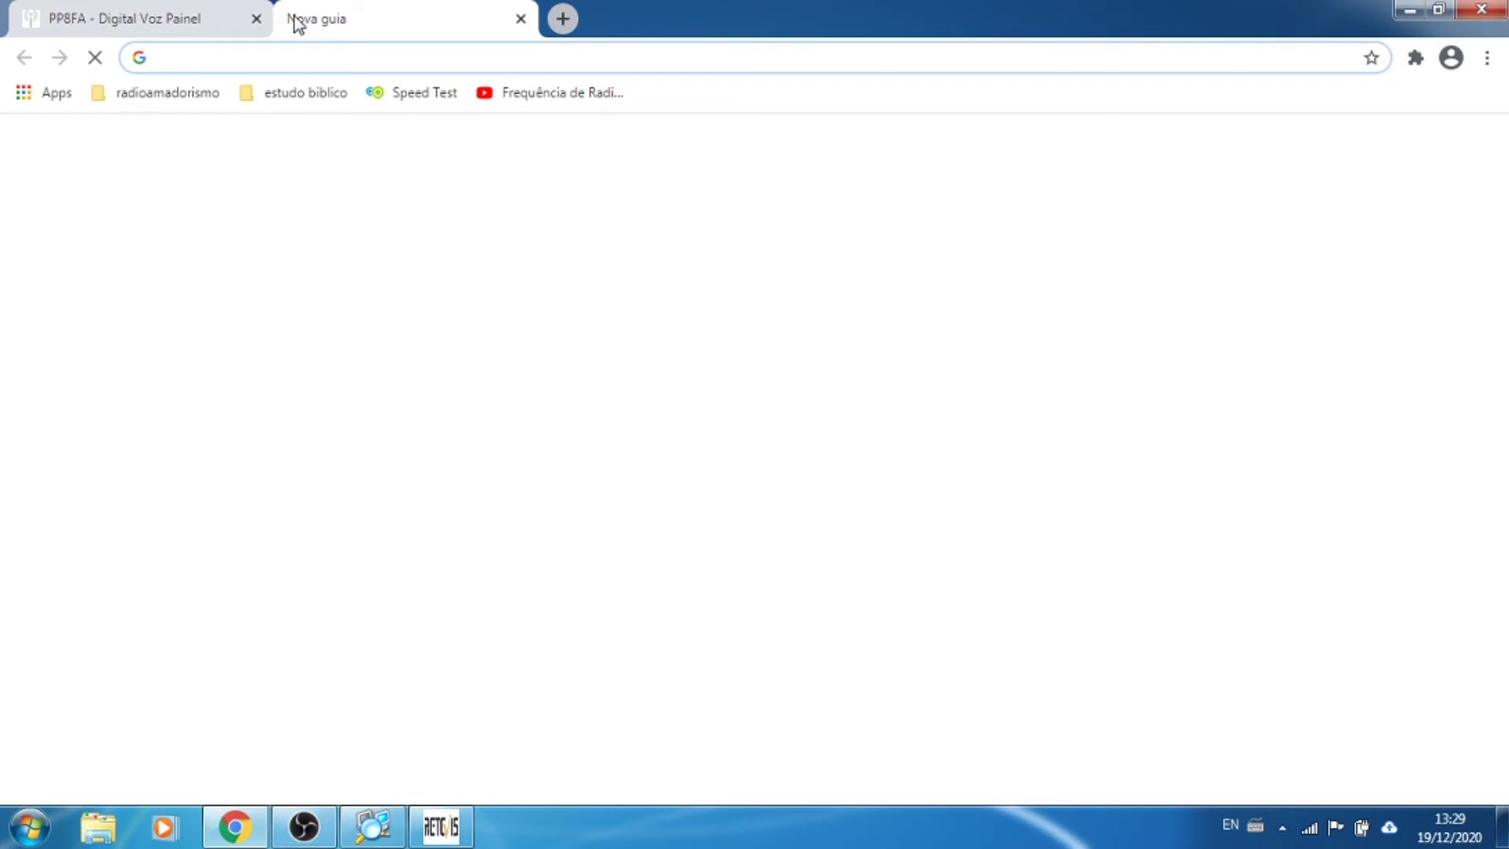
text(br)
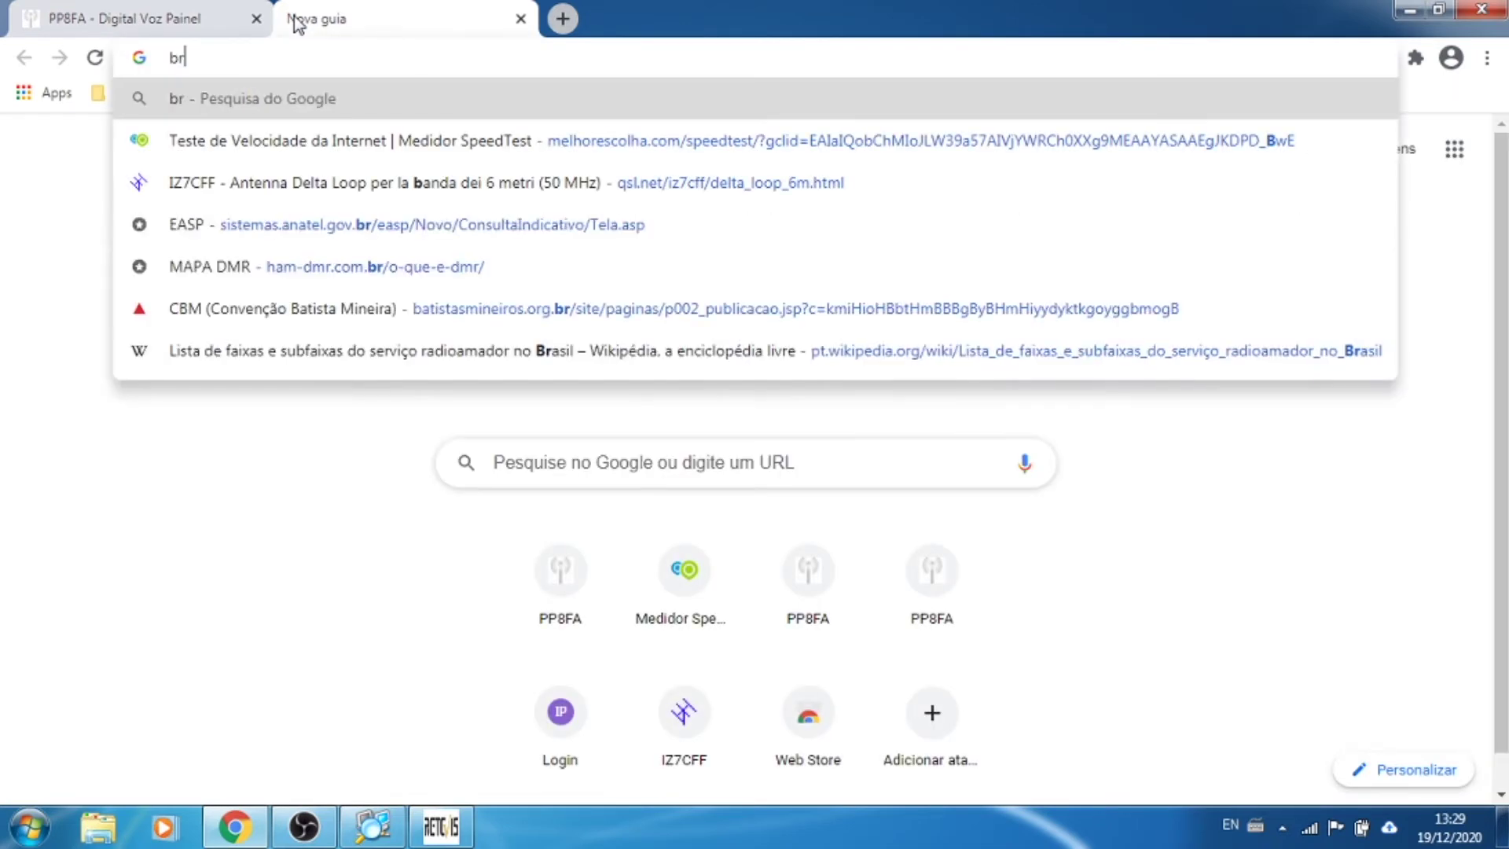
text(adndmeister.network/?page=login)
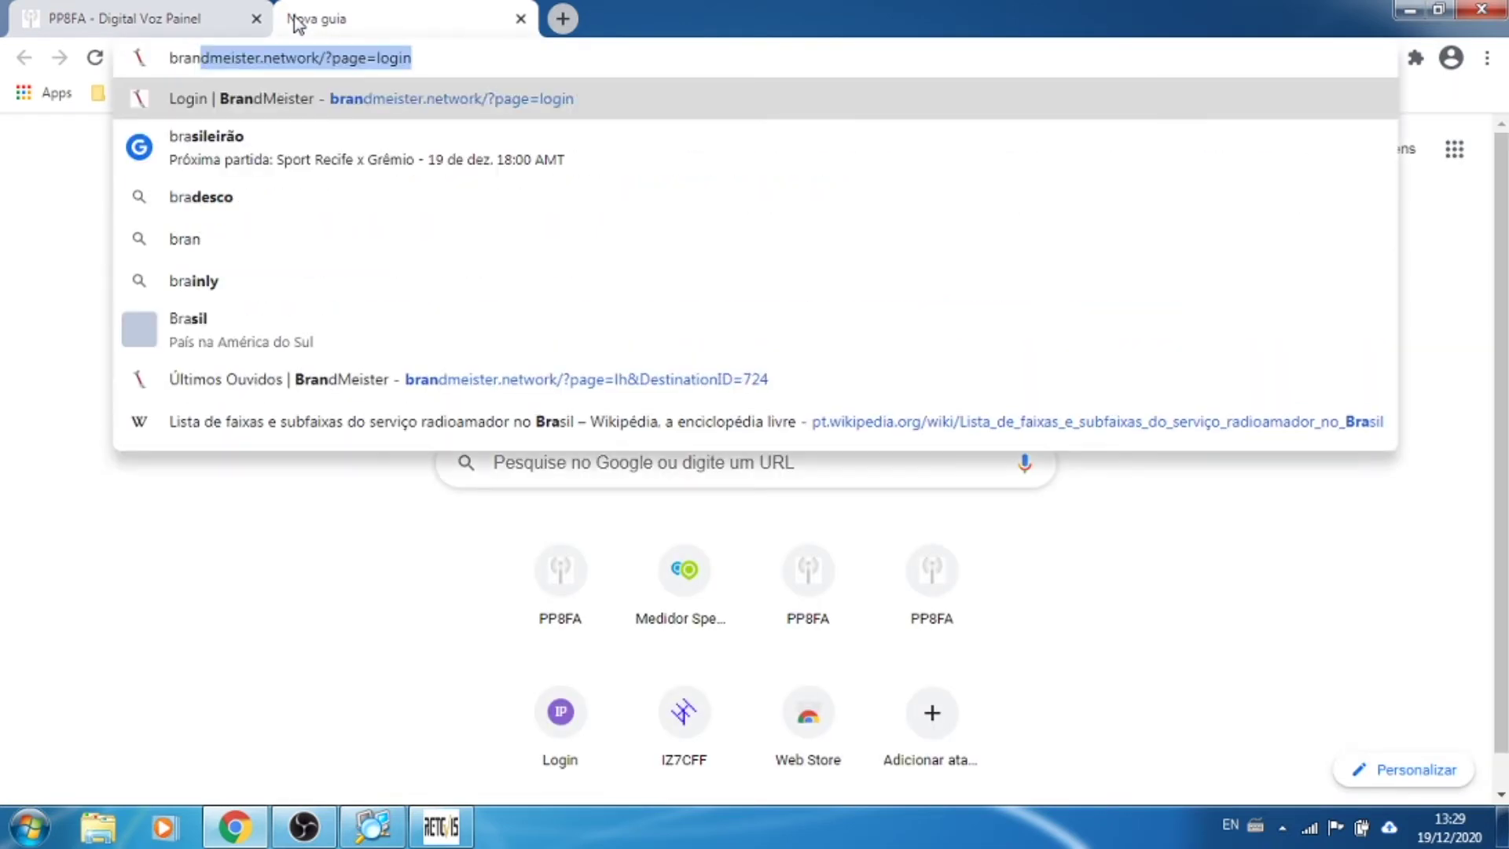
key(Return)
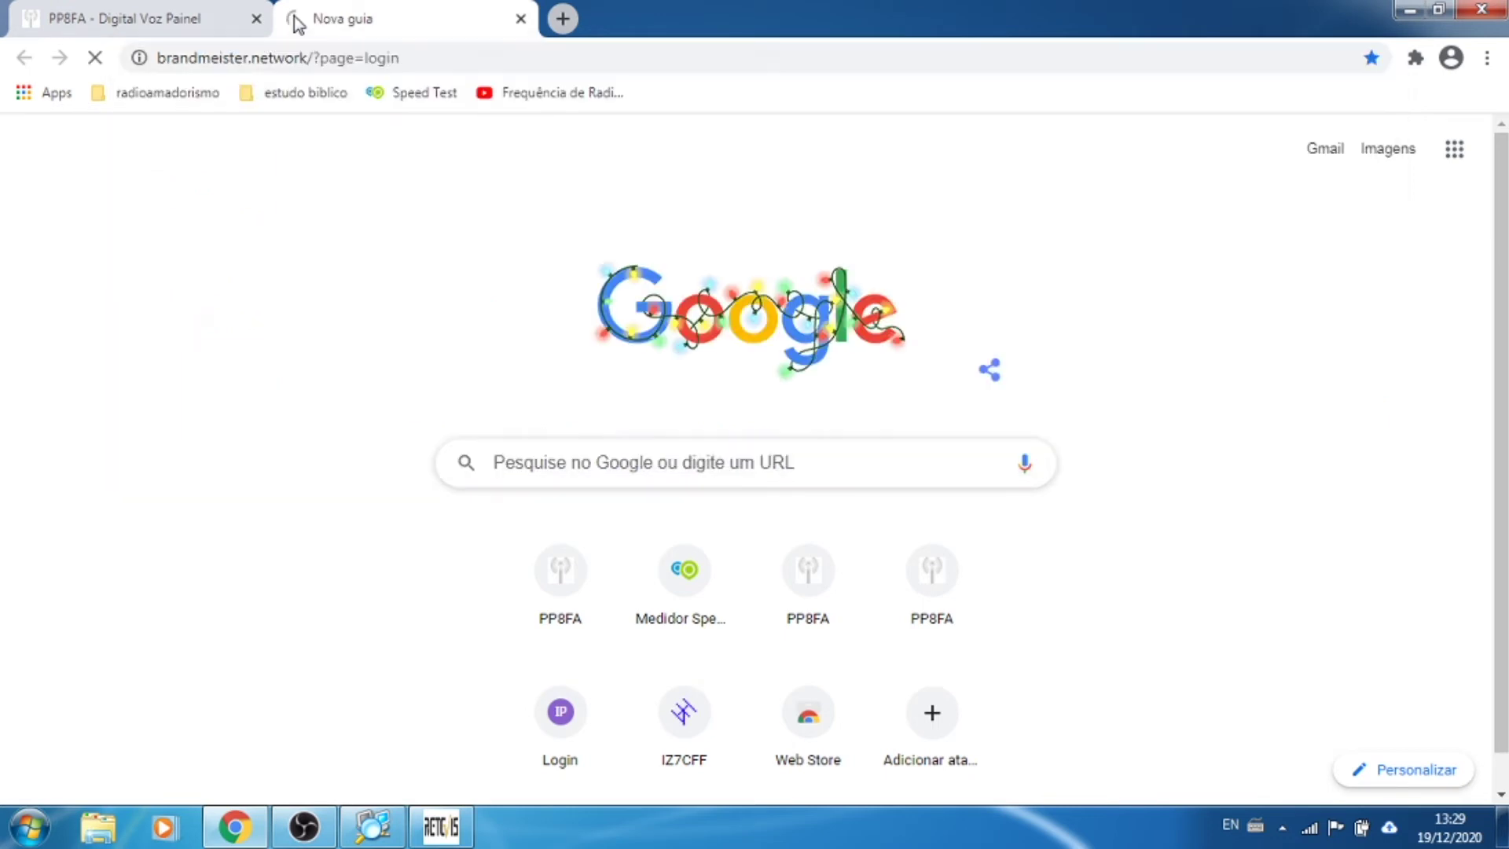
click(143, 17)
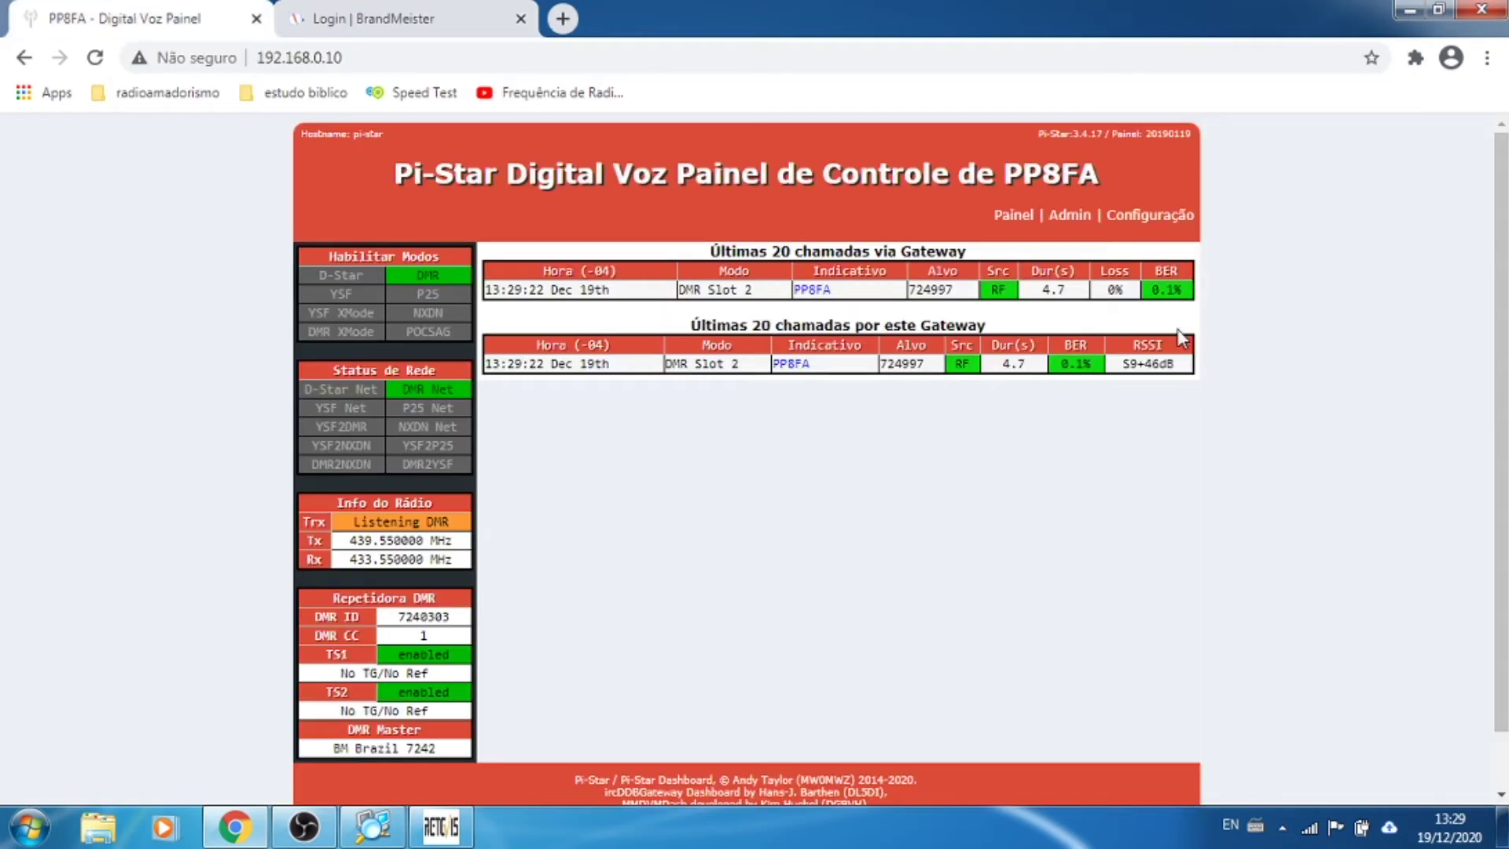
click(1071, 225)
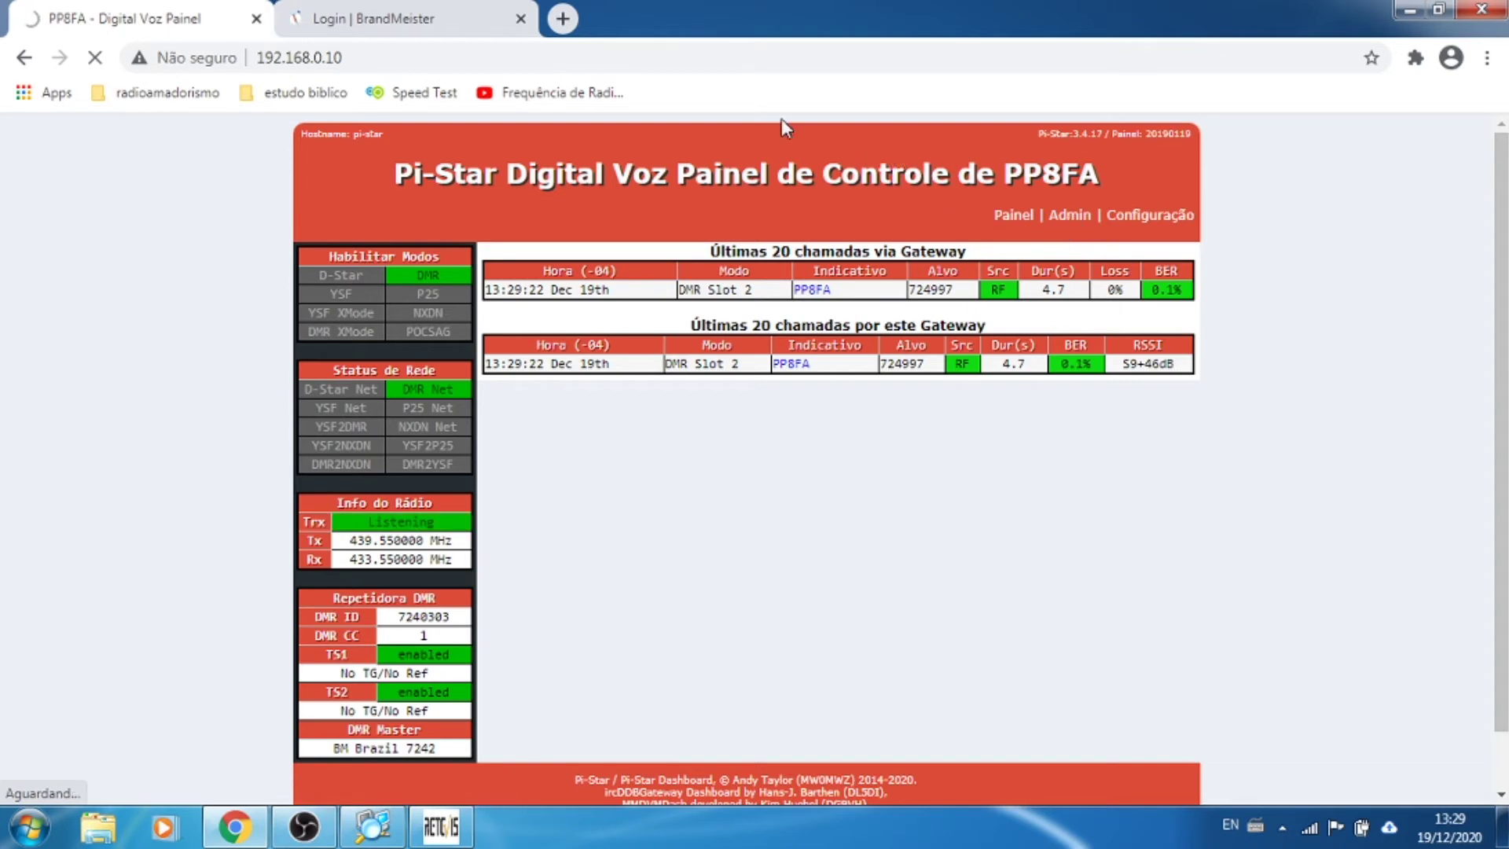
Step: Log in to BrandMeister with the saved callsign and the account password
click(369, 19)
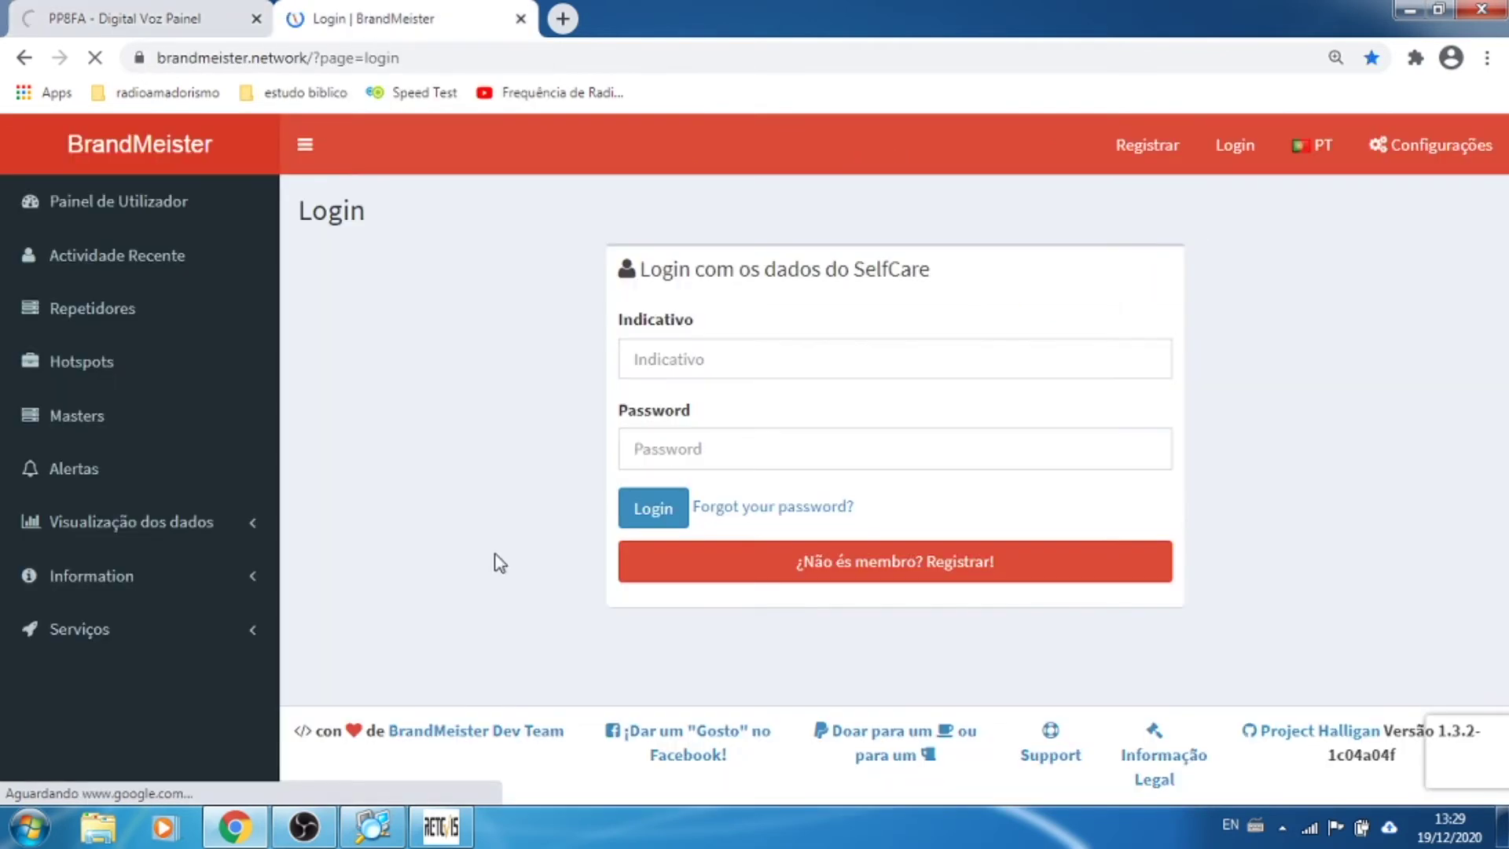
click(750, 354)
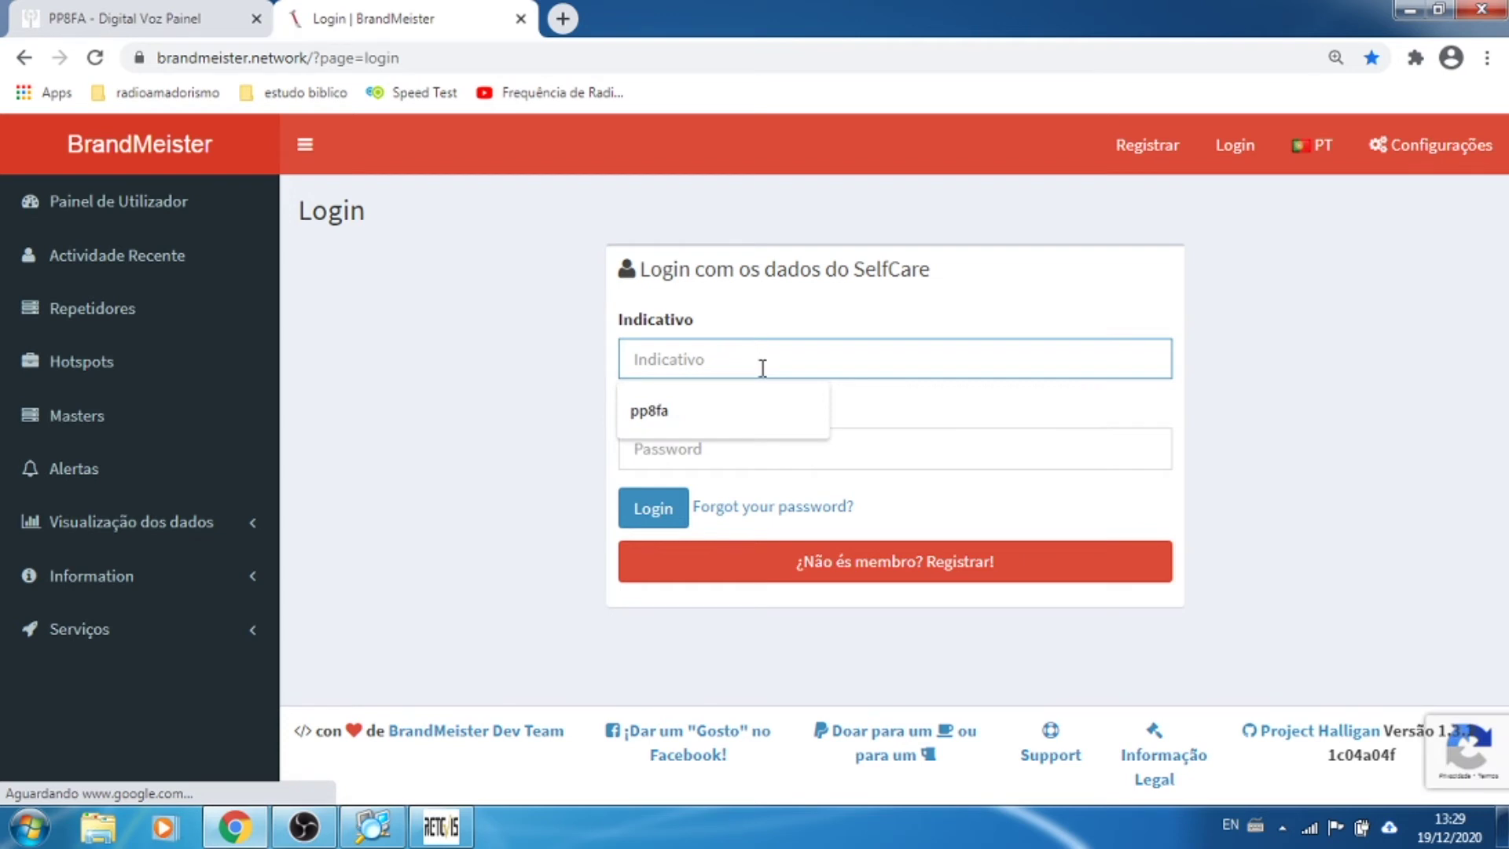
click(708, 410)
click(712, 428)
text(•)
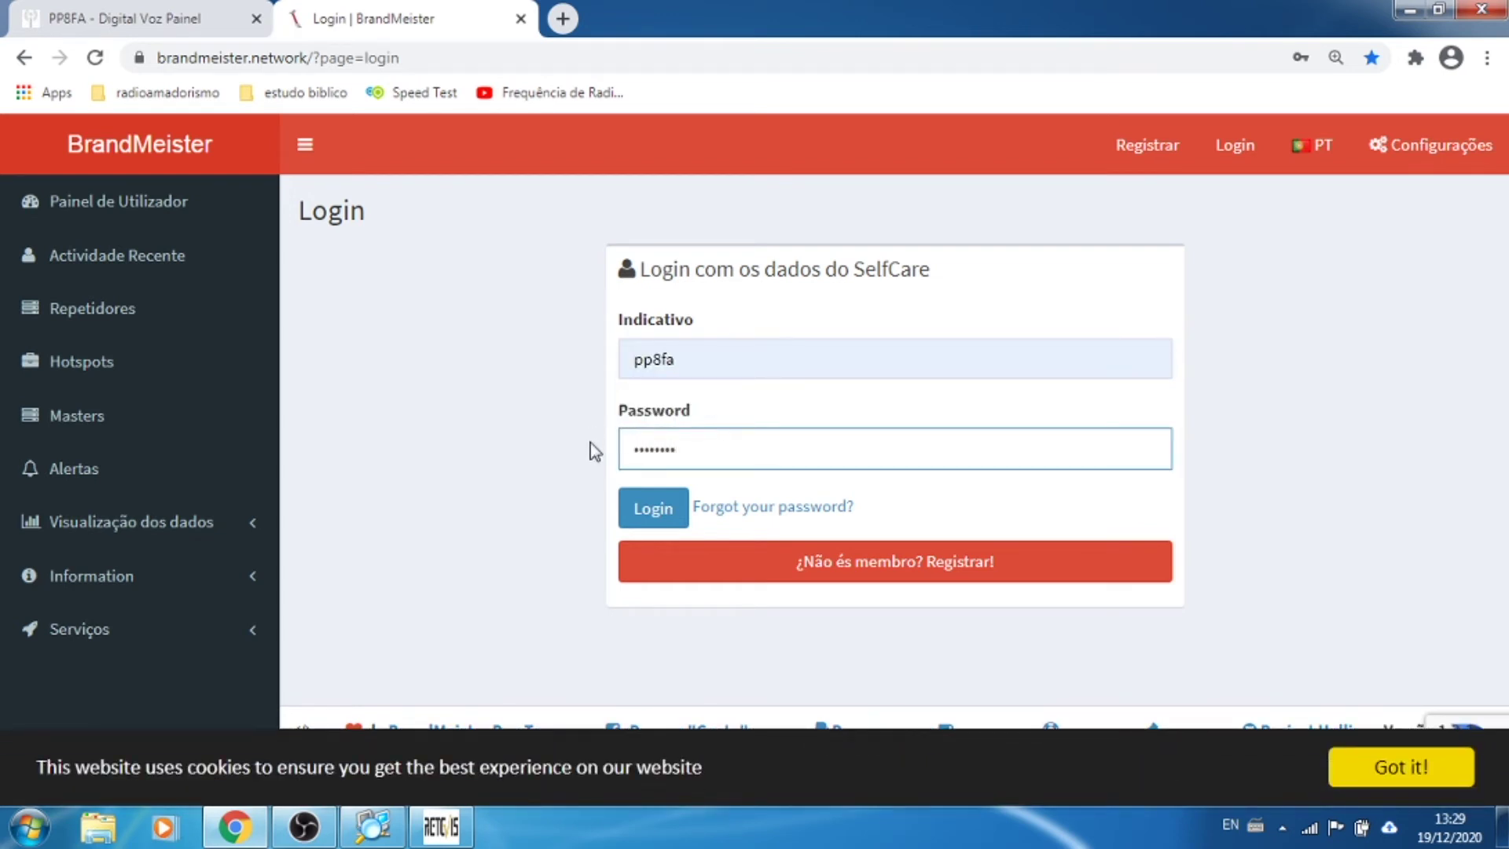
click(651, 520)
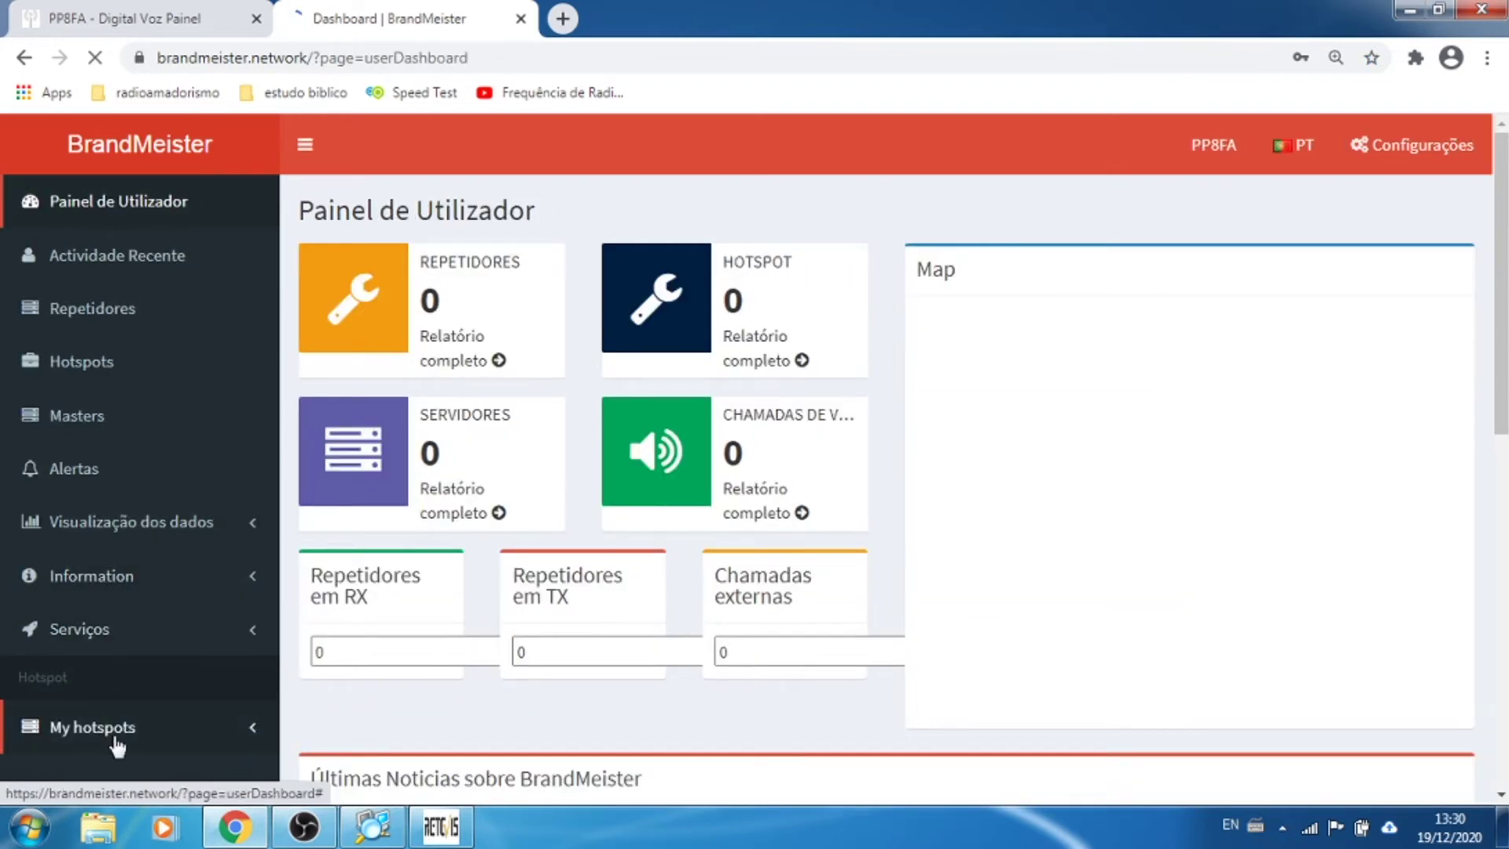
Step: Expand the My hotspots and Serviços sections in the BrandMeister sidebar
scroll(116, 745, down, 4)
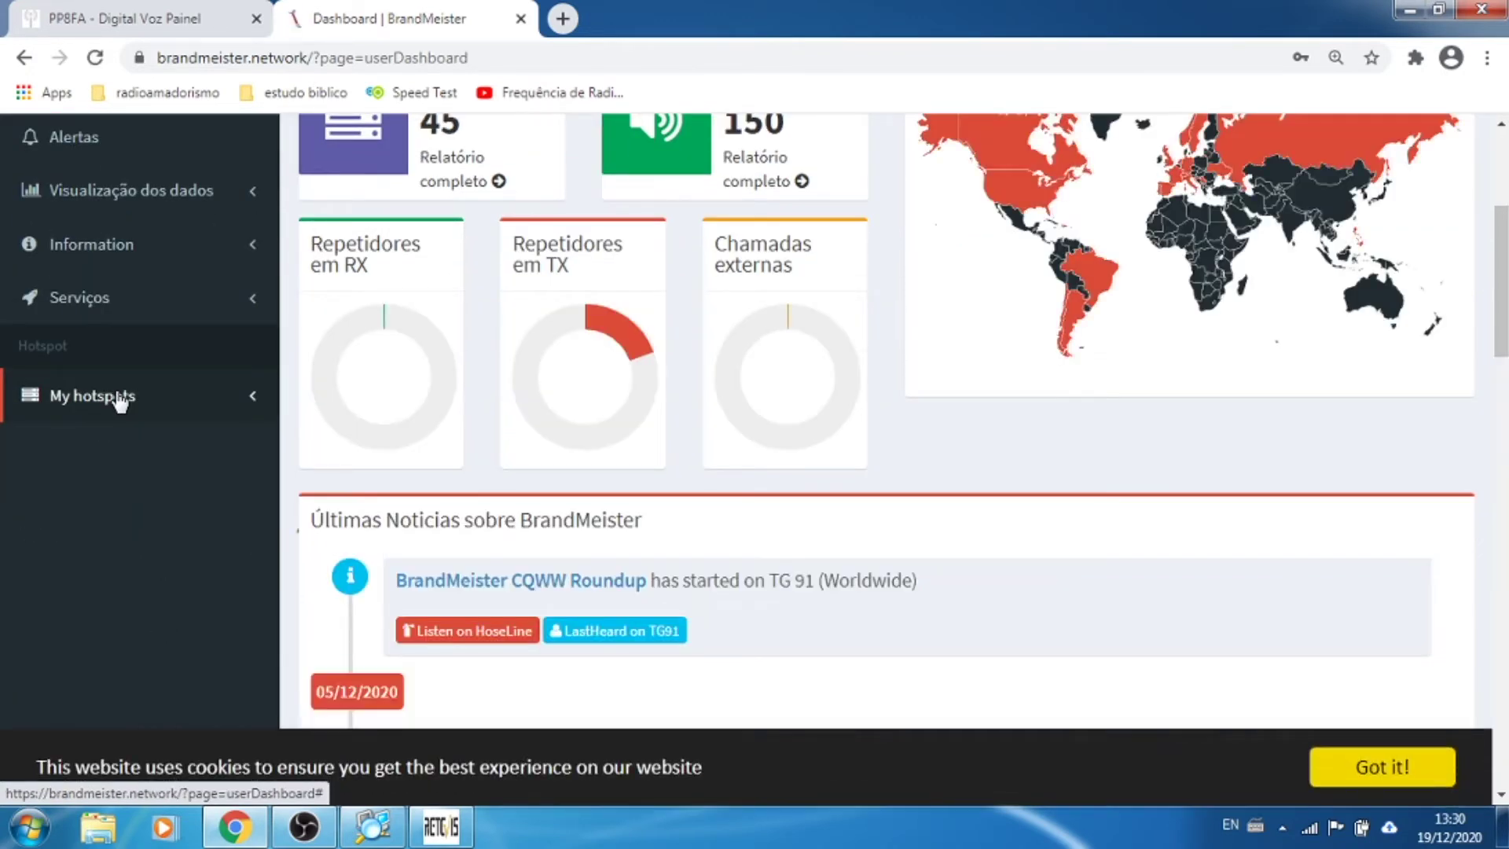
click(256, 404)
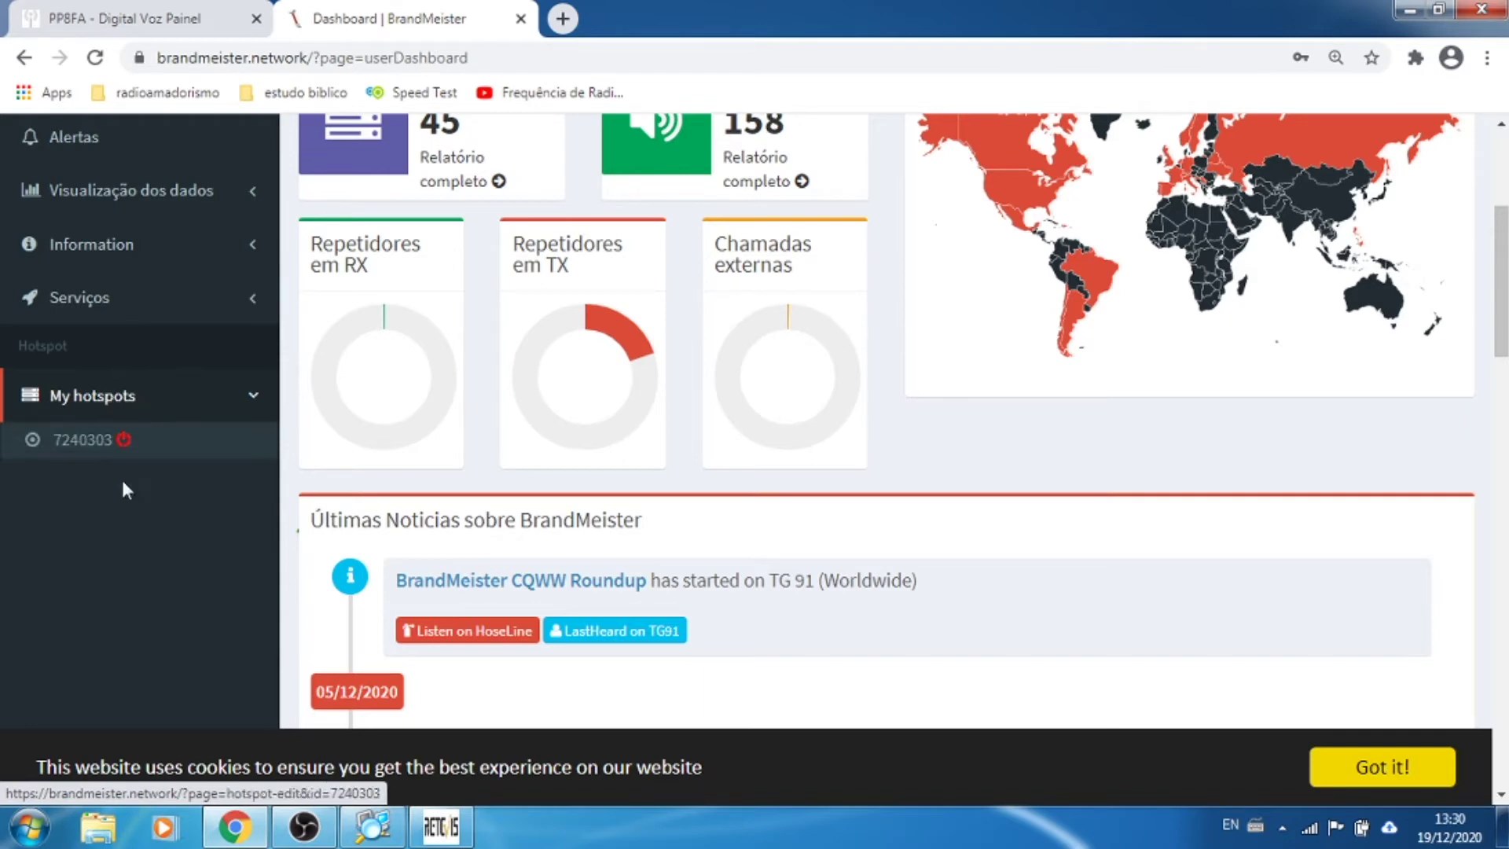
scroll(827, 541, up, 5)
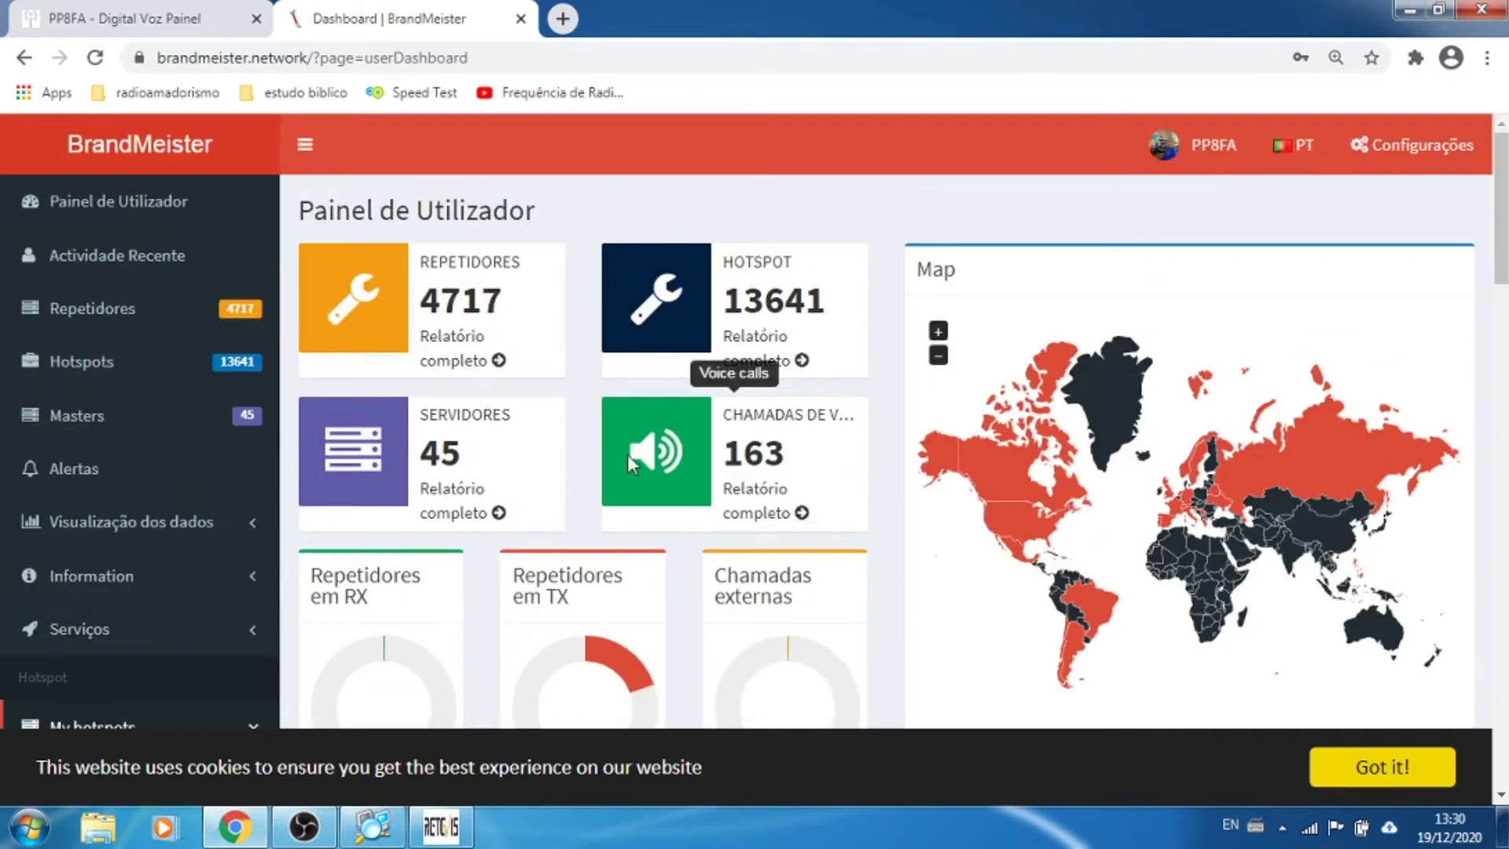
scroll(96, 447, down, 3)
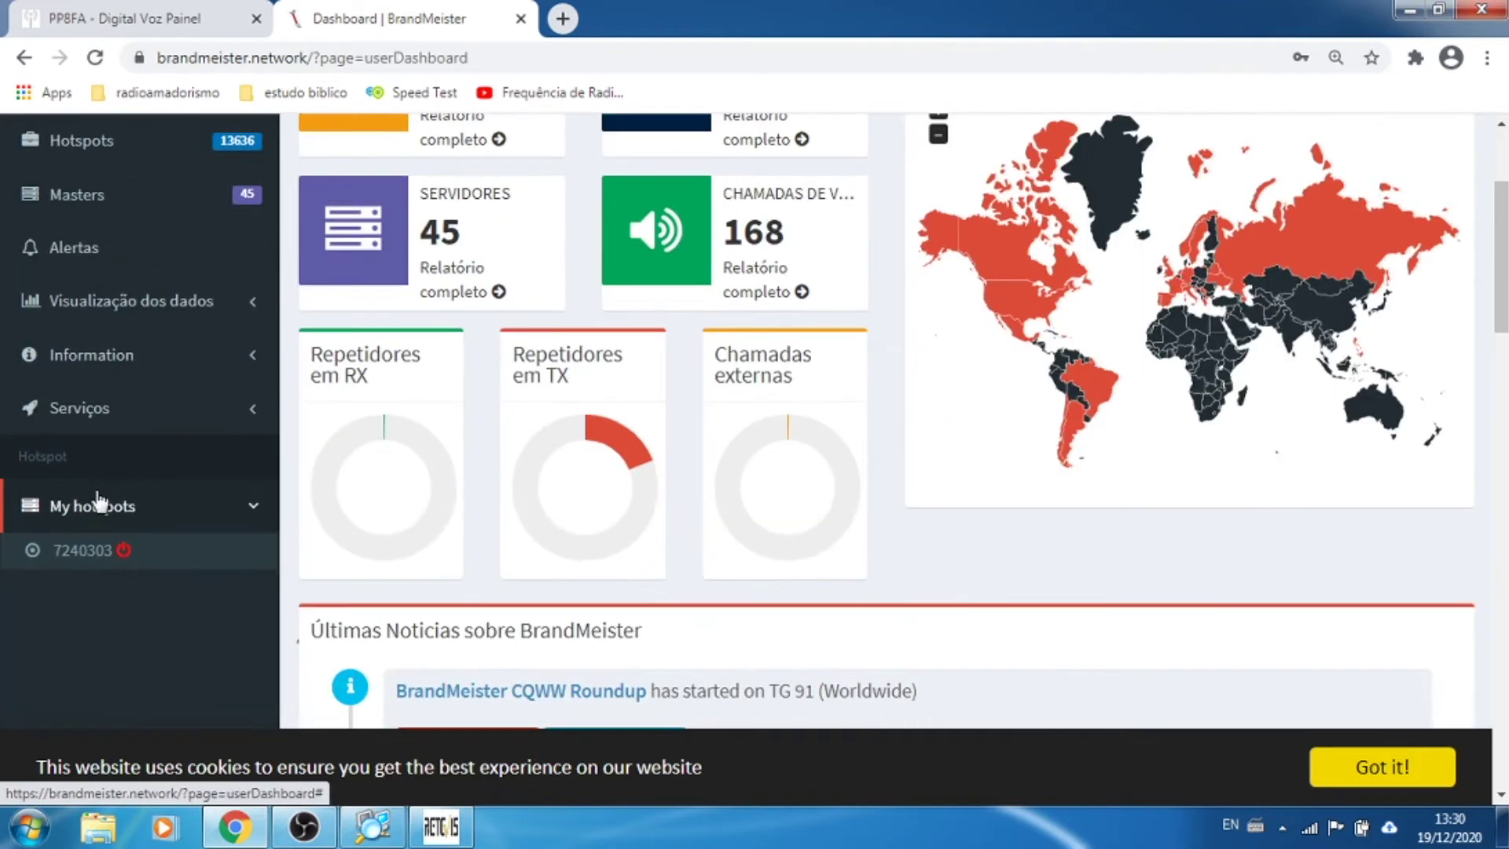
click(111, 415)
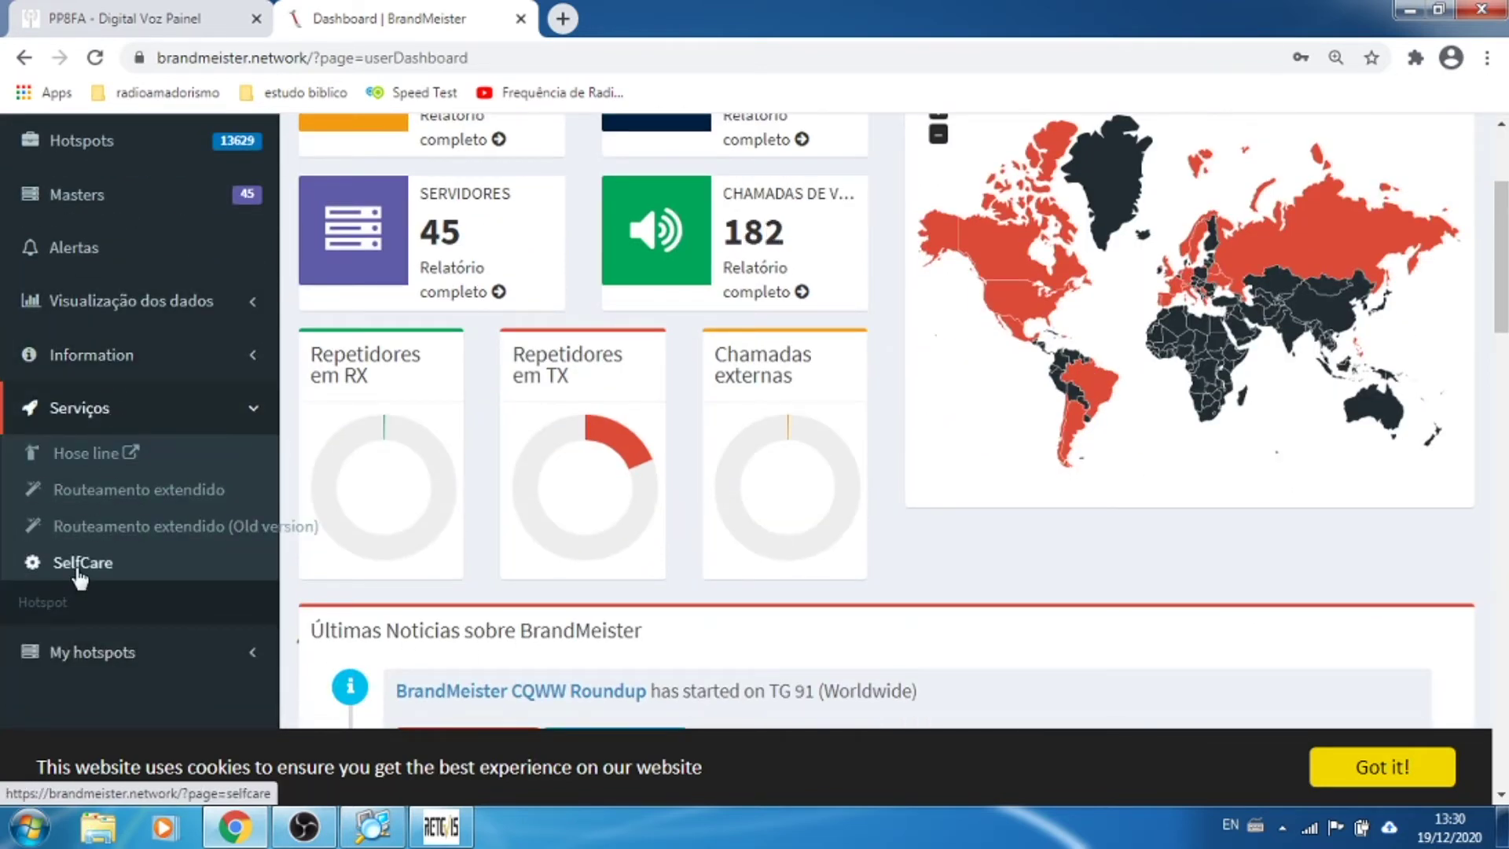
Step: Return to the top of the page and open the account menu
scroll(1145, 324, up, 3)
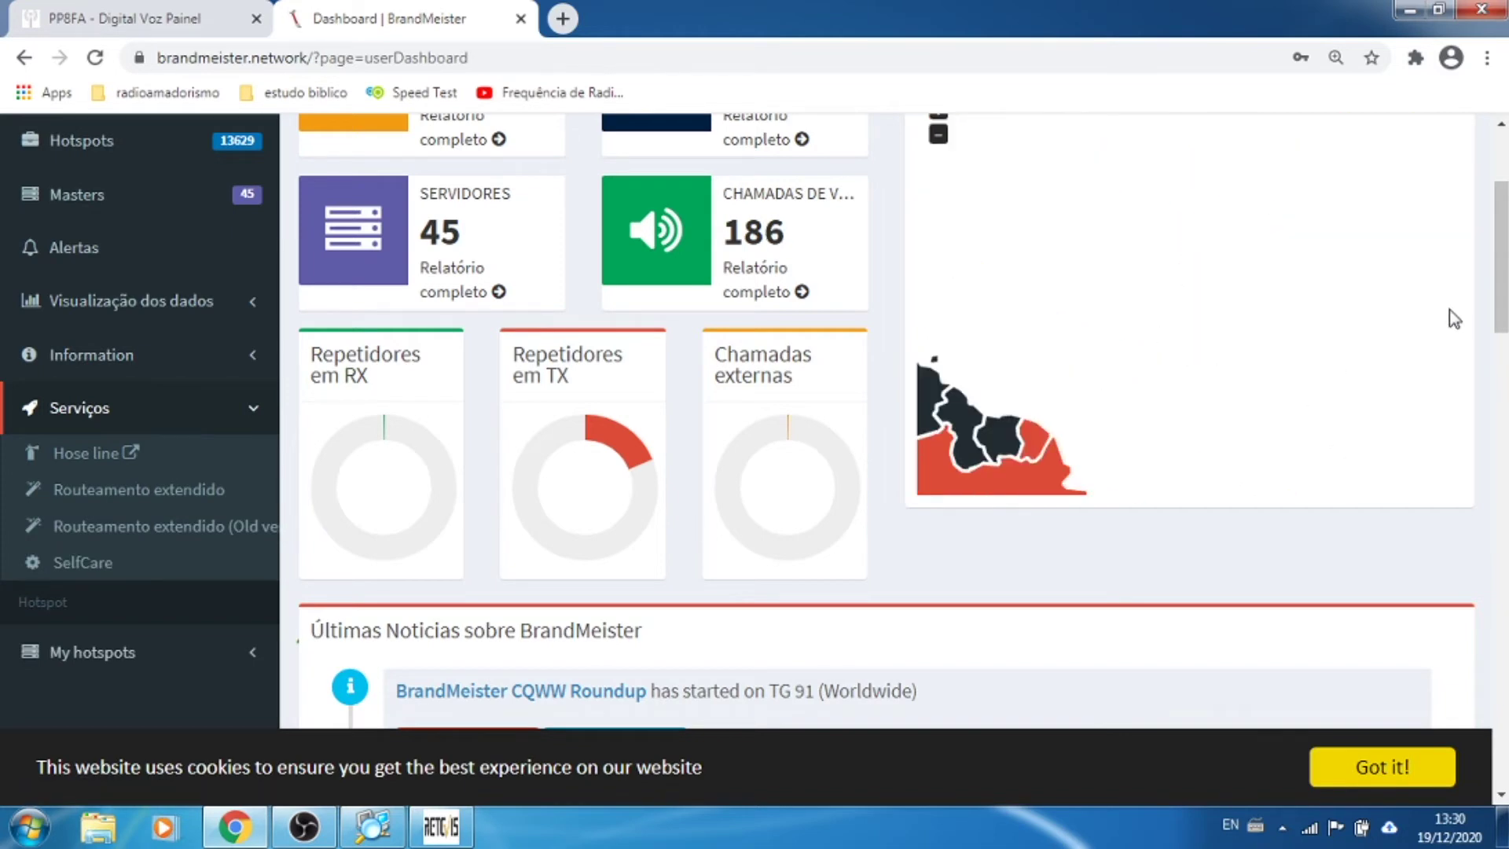
scroll(1478, 319, up, 2)
scroll(1344, 145, up, 2)
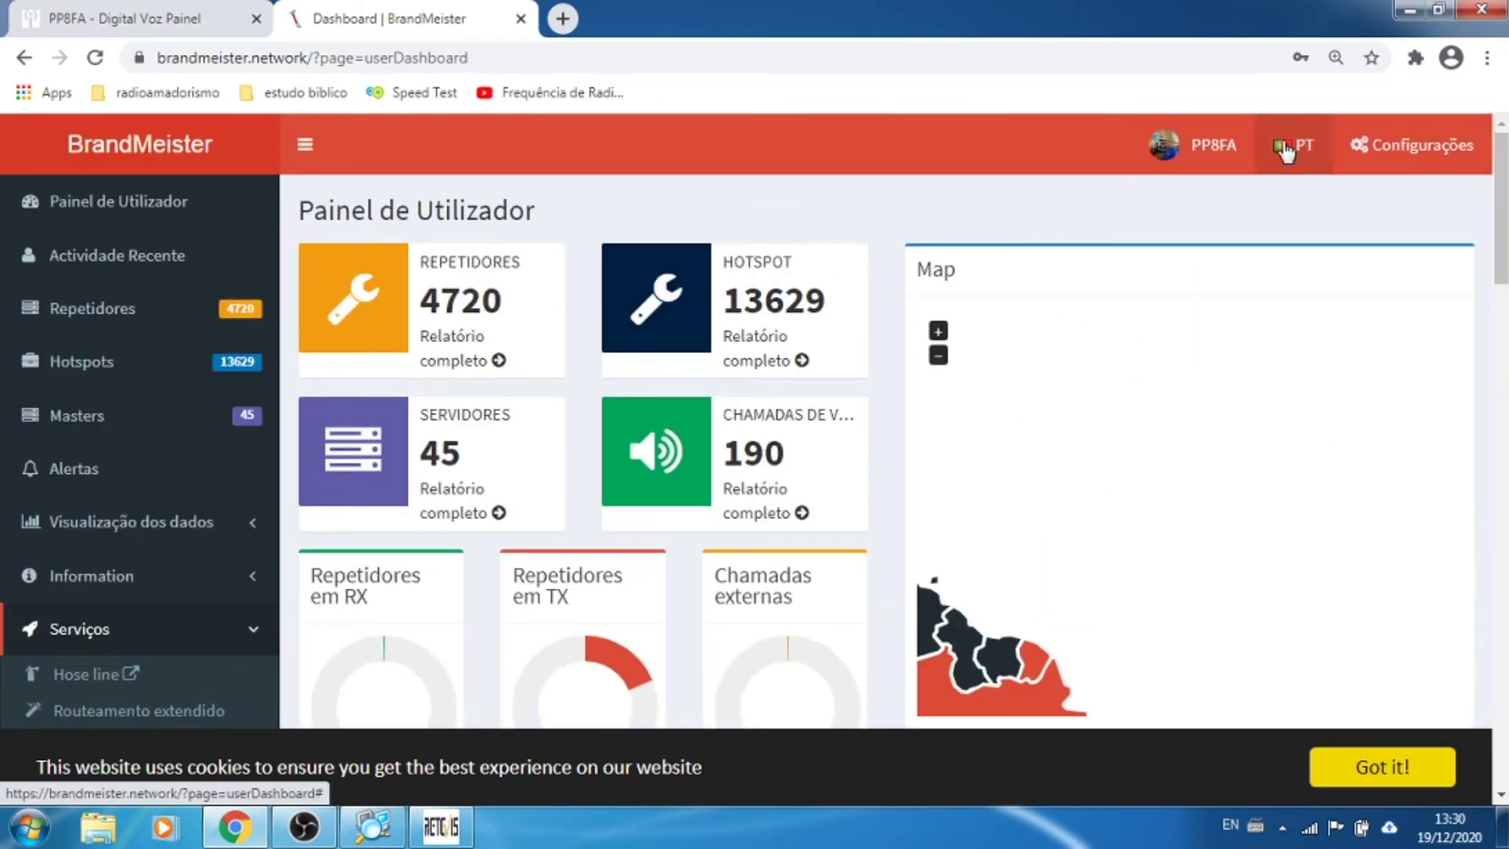
click(1232, 150)
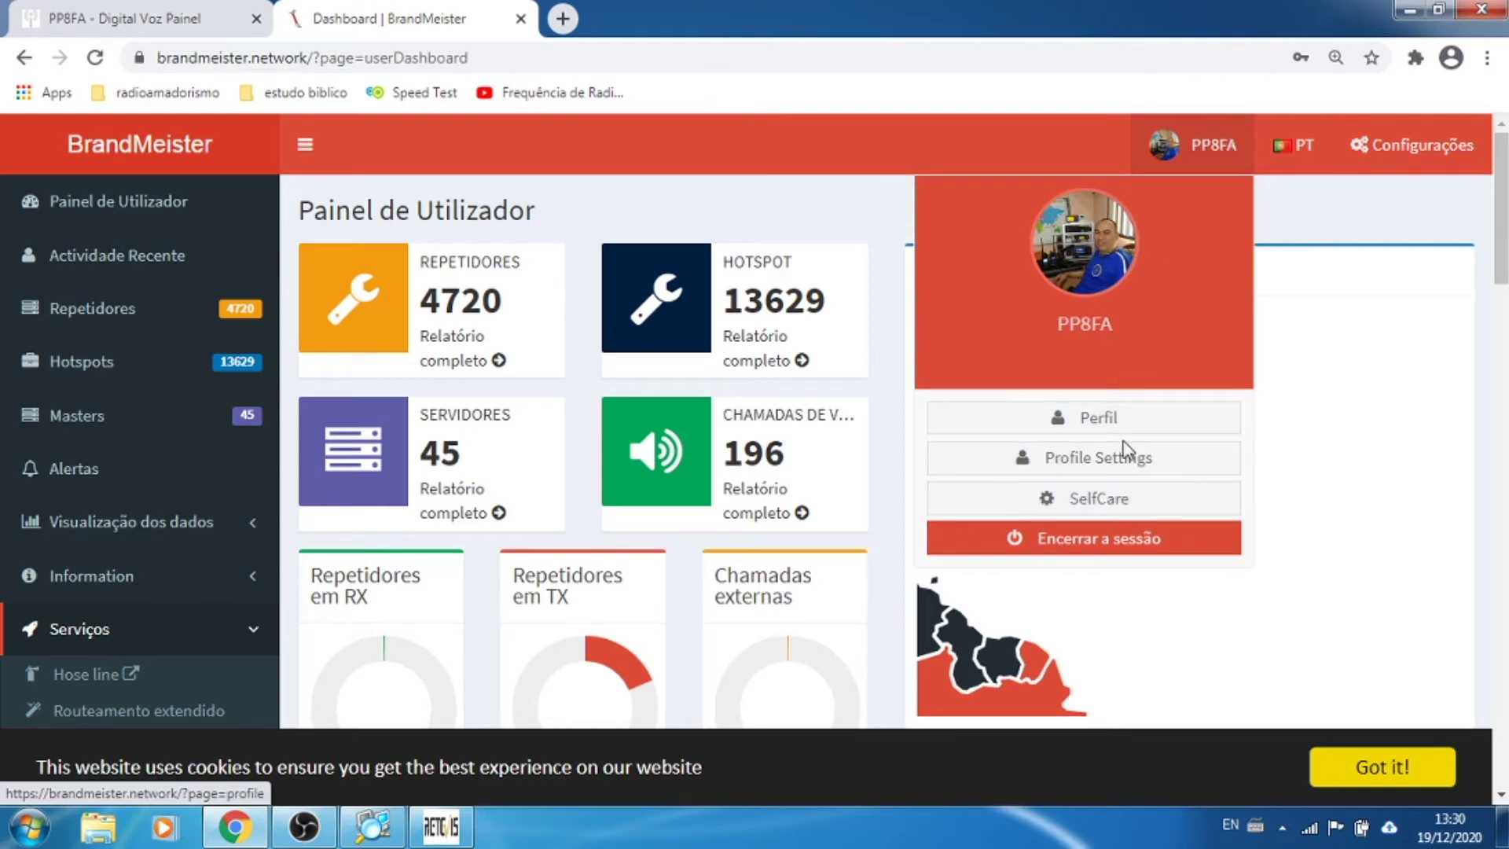
Step: Visit the SelfCare page, then the account's profile settings page
click(1127, 498)
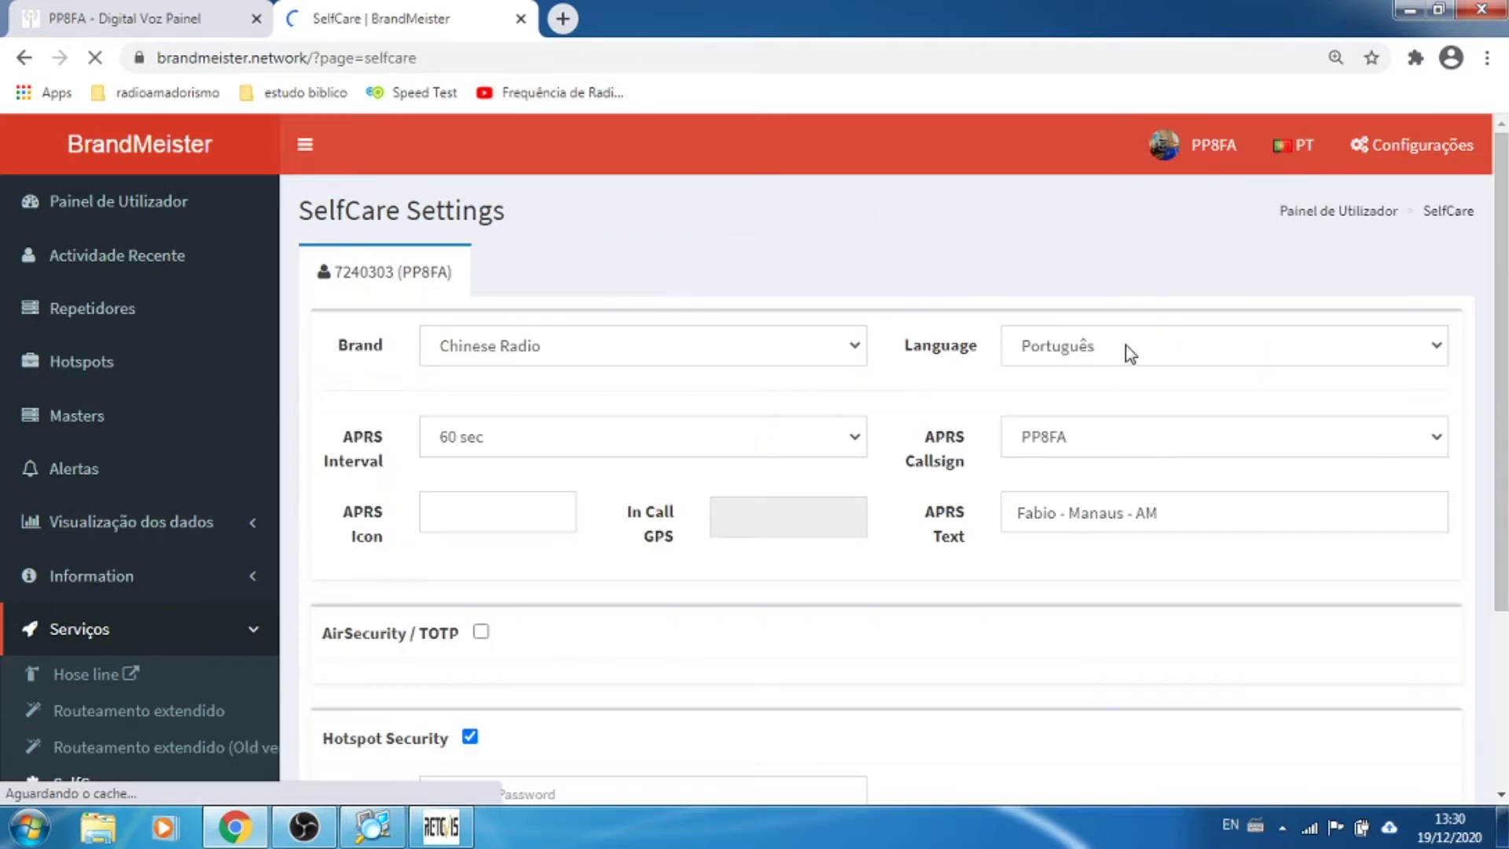
click(1224, 147)
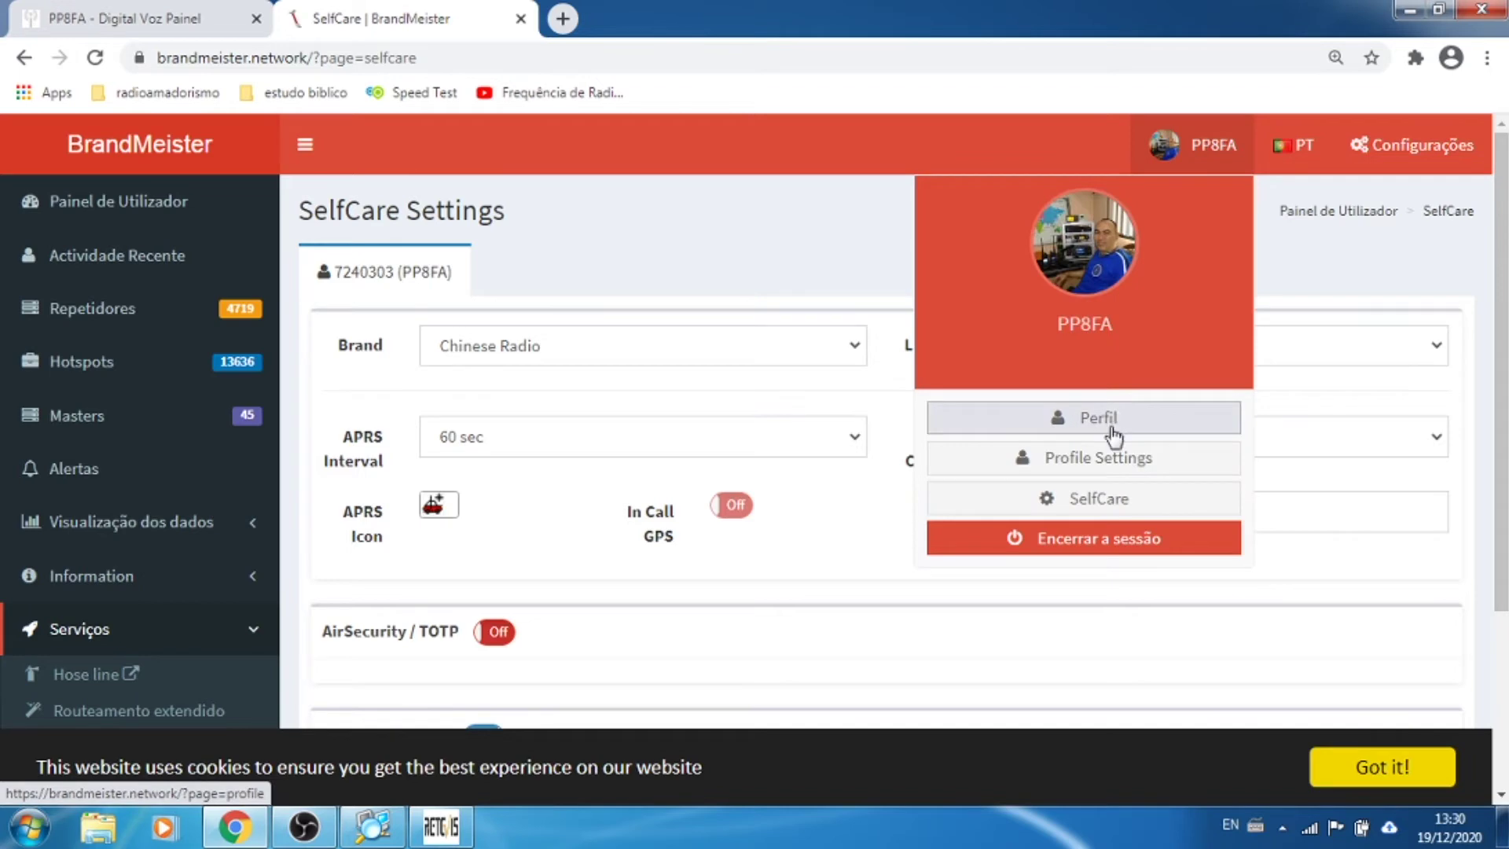
click(1109, 464)
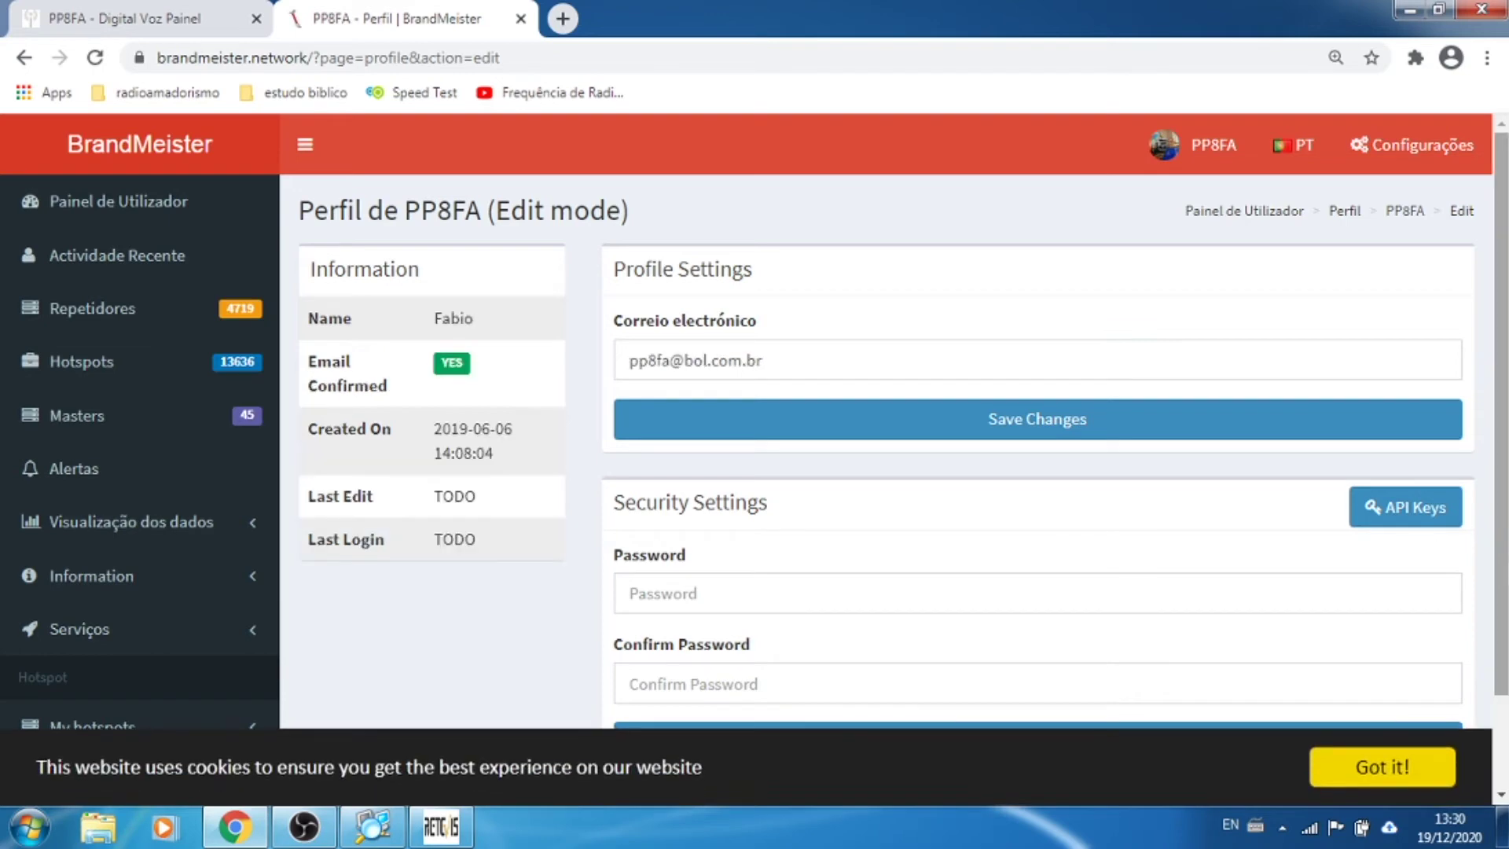
scroll(1427, 534, down, 1)
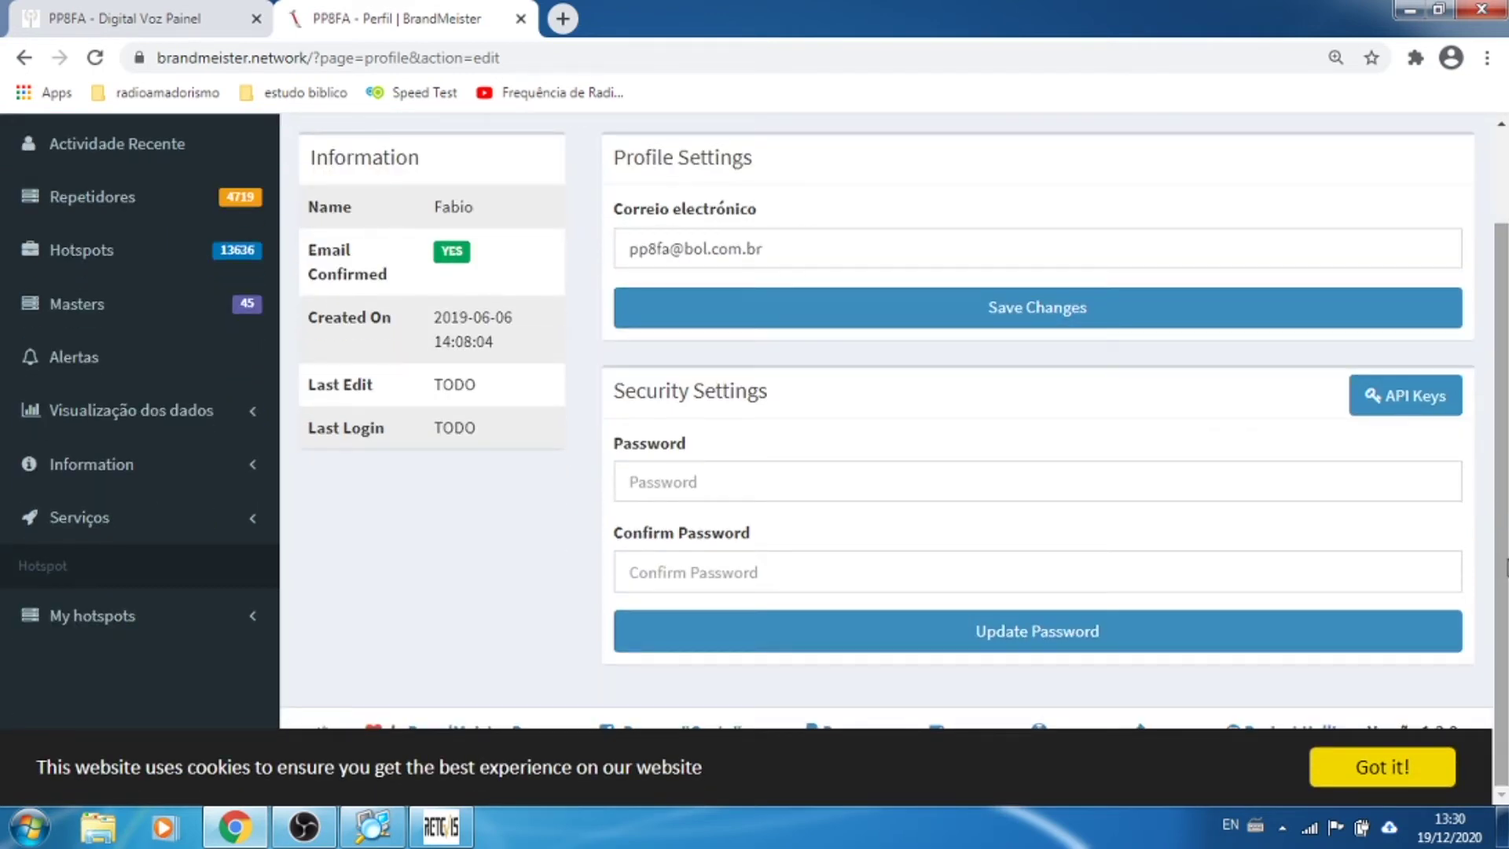
scroll(469, 553, up, 1)
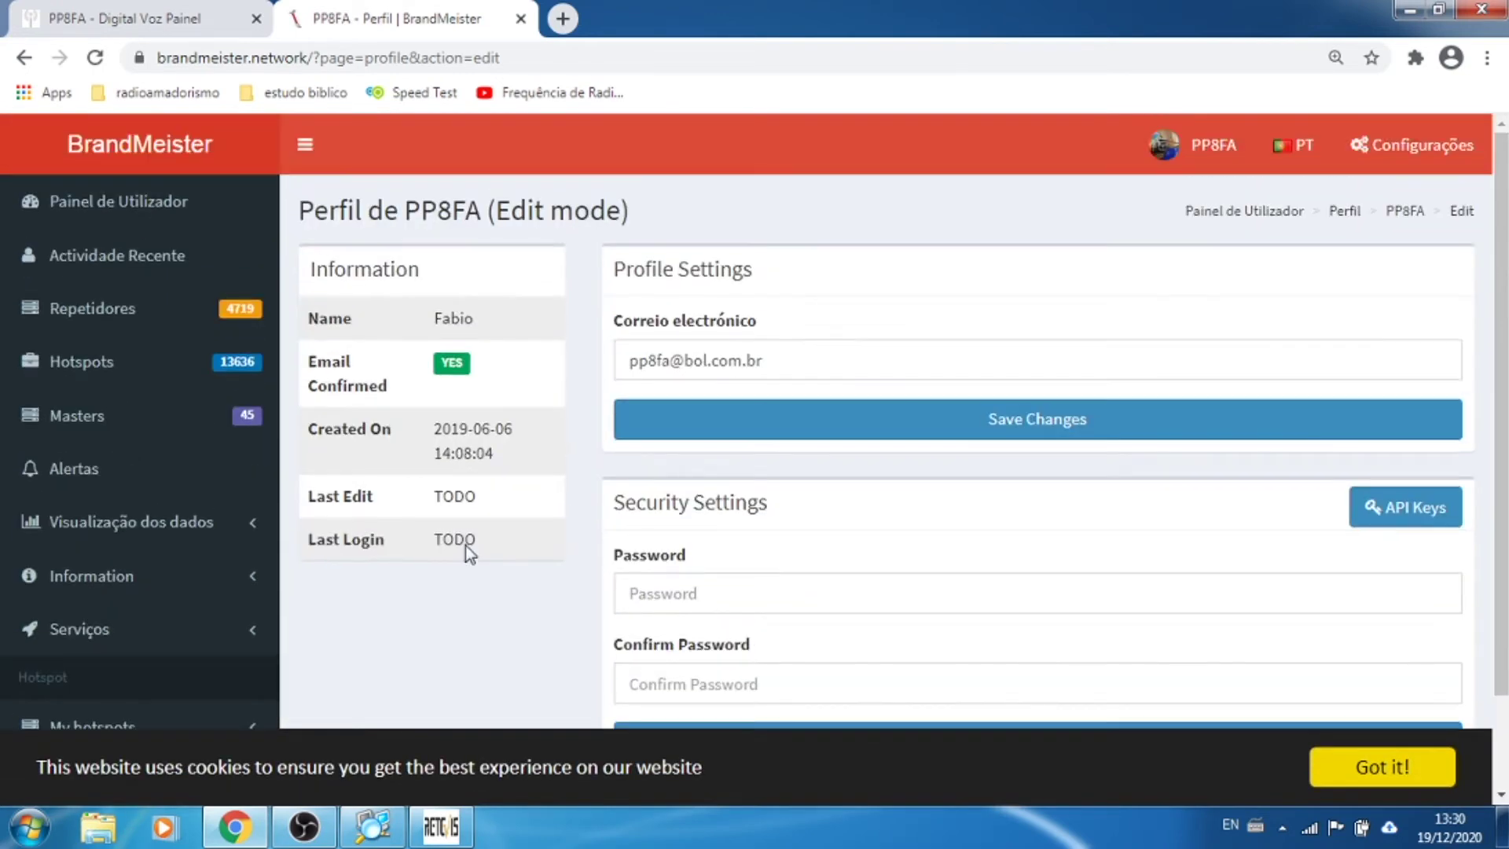
Step: Check the site settings panel, profile settings and SelfCare pages from the account menu
click(1189, 144)
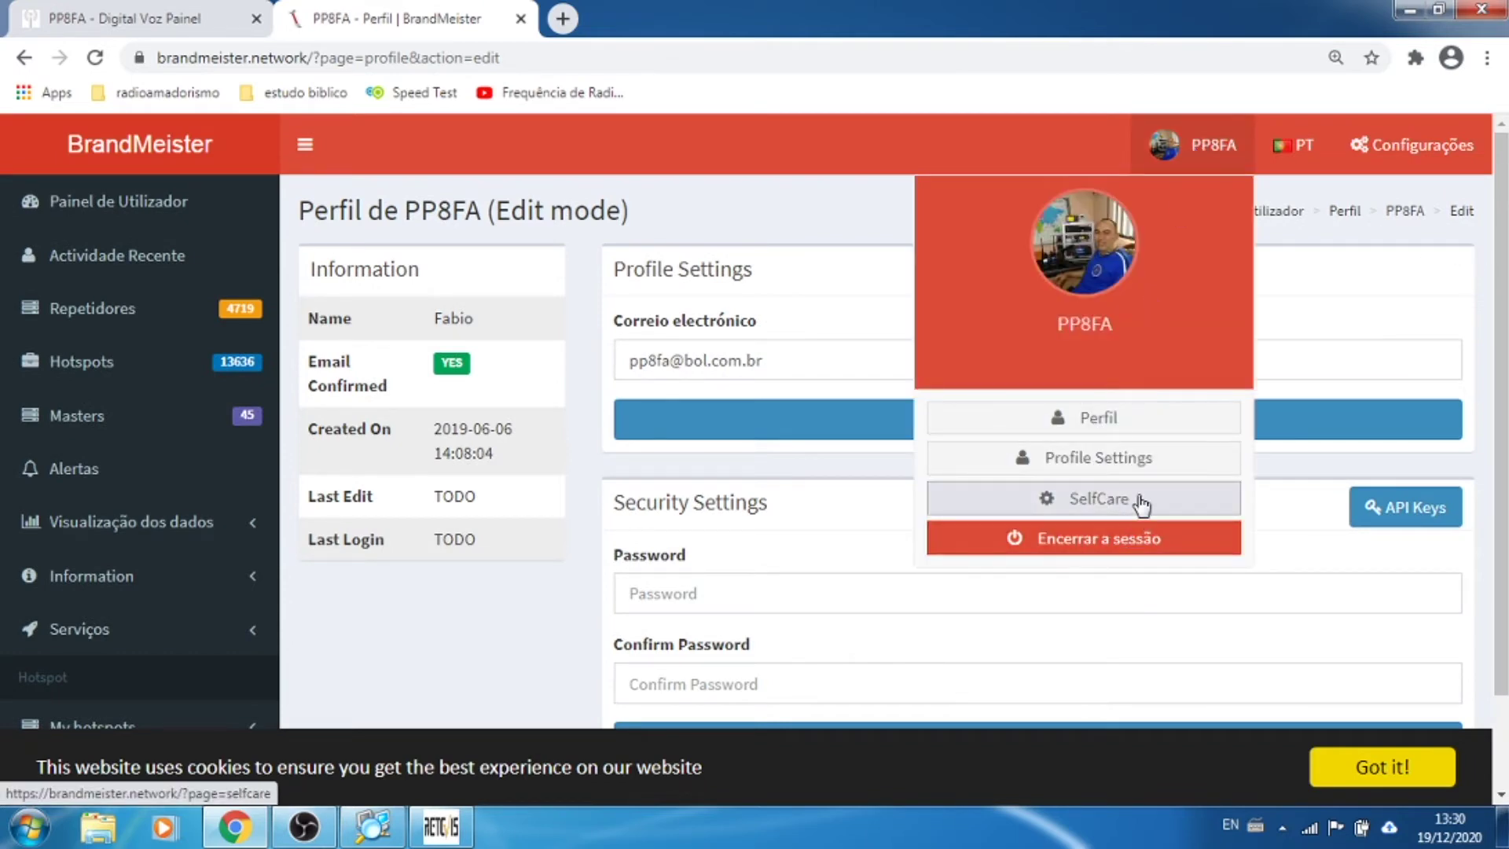
click(1441, 147)
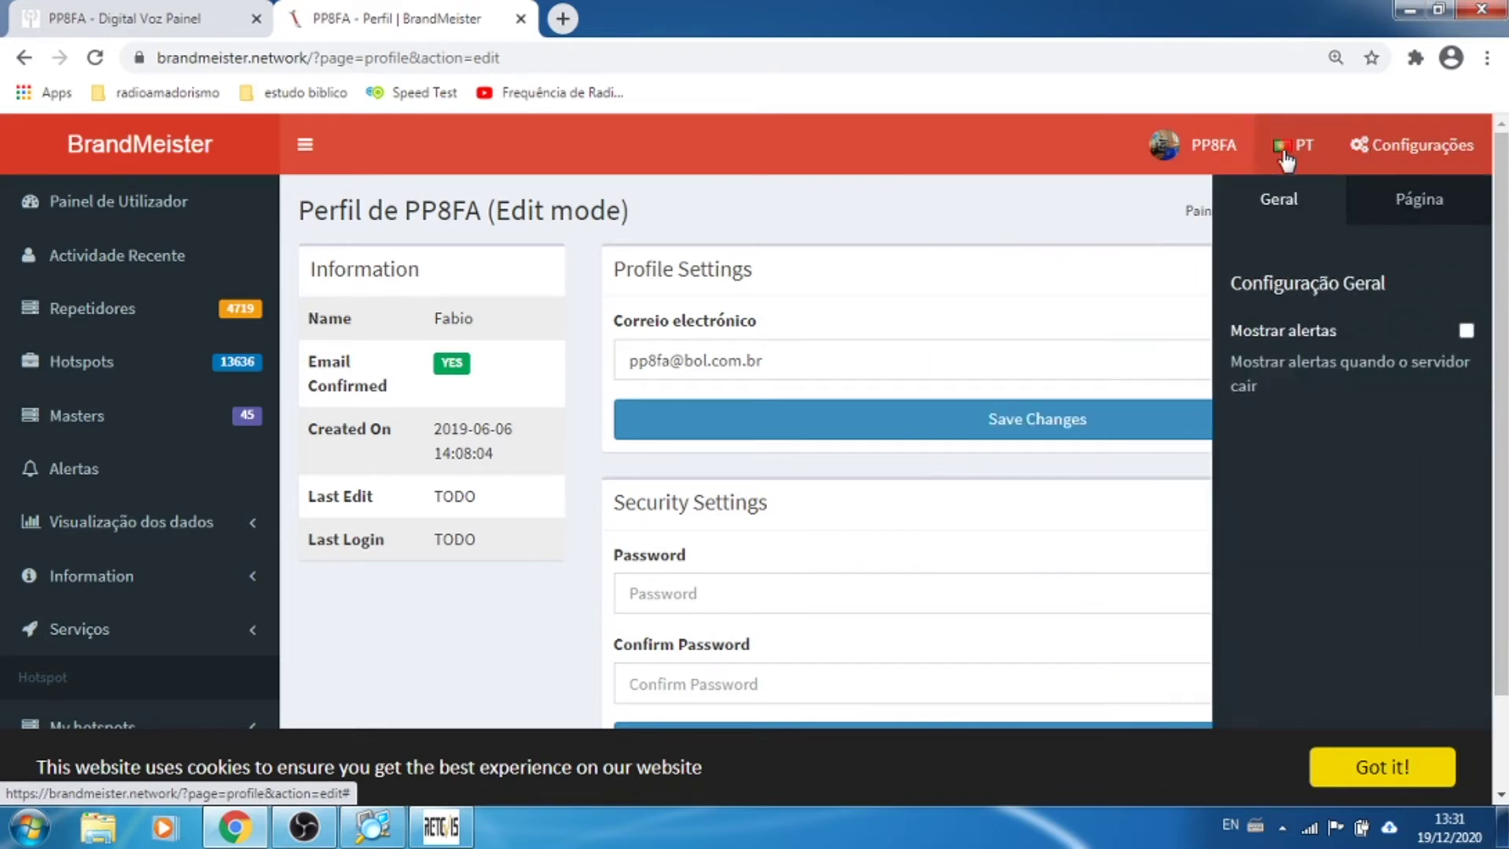
click(1215, 153)
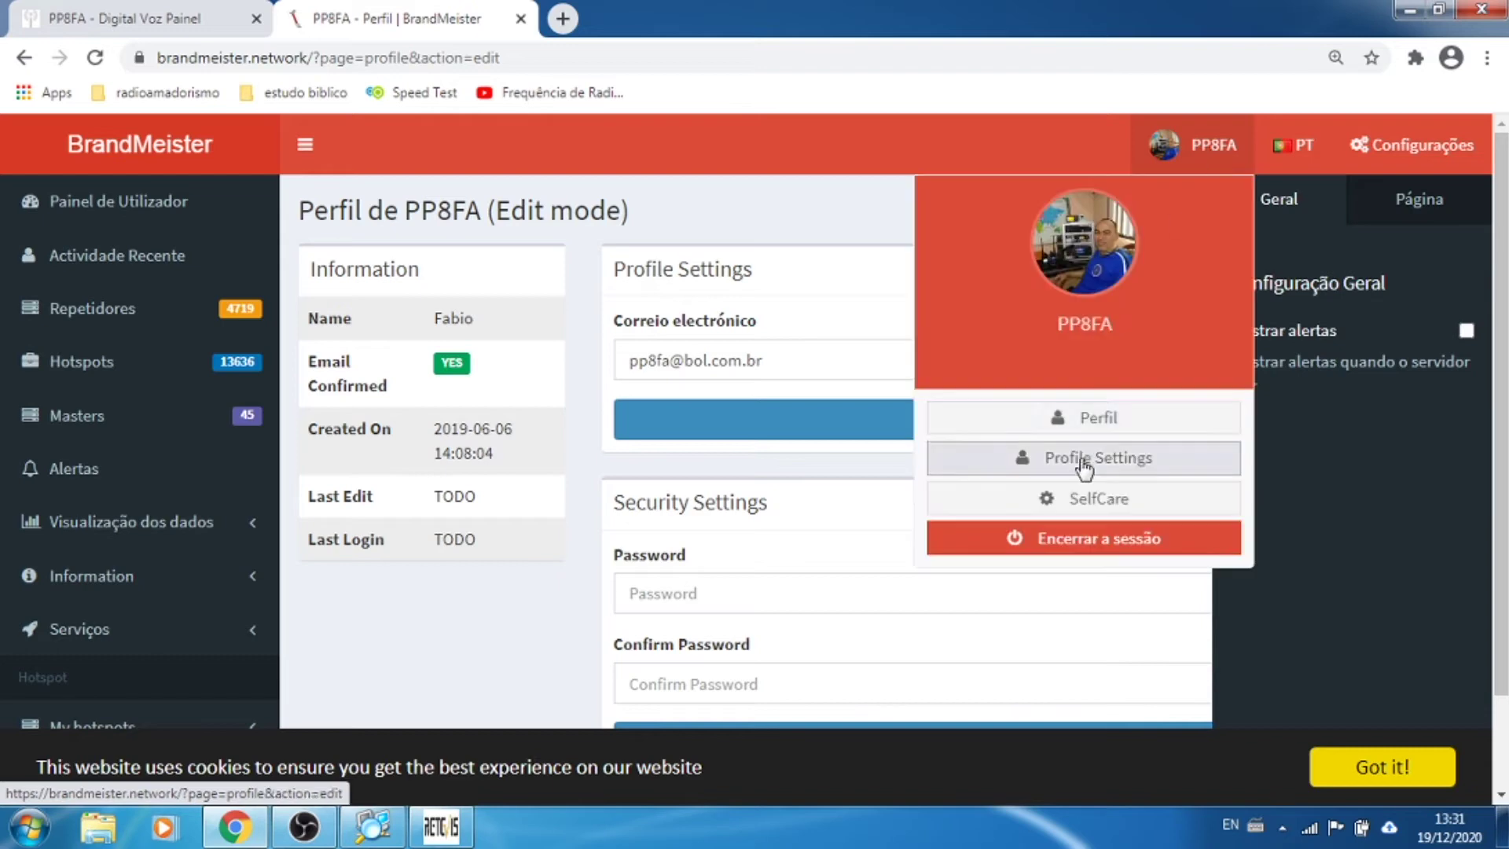
click(1096, 415)
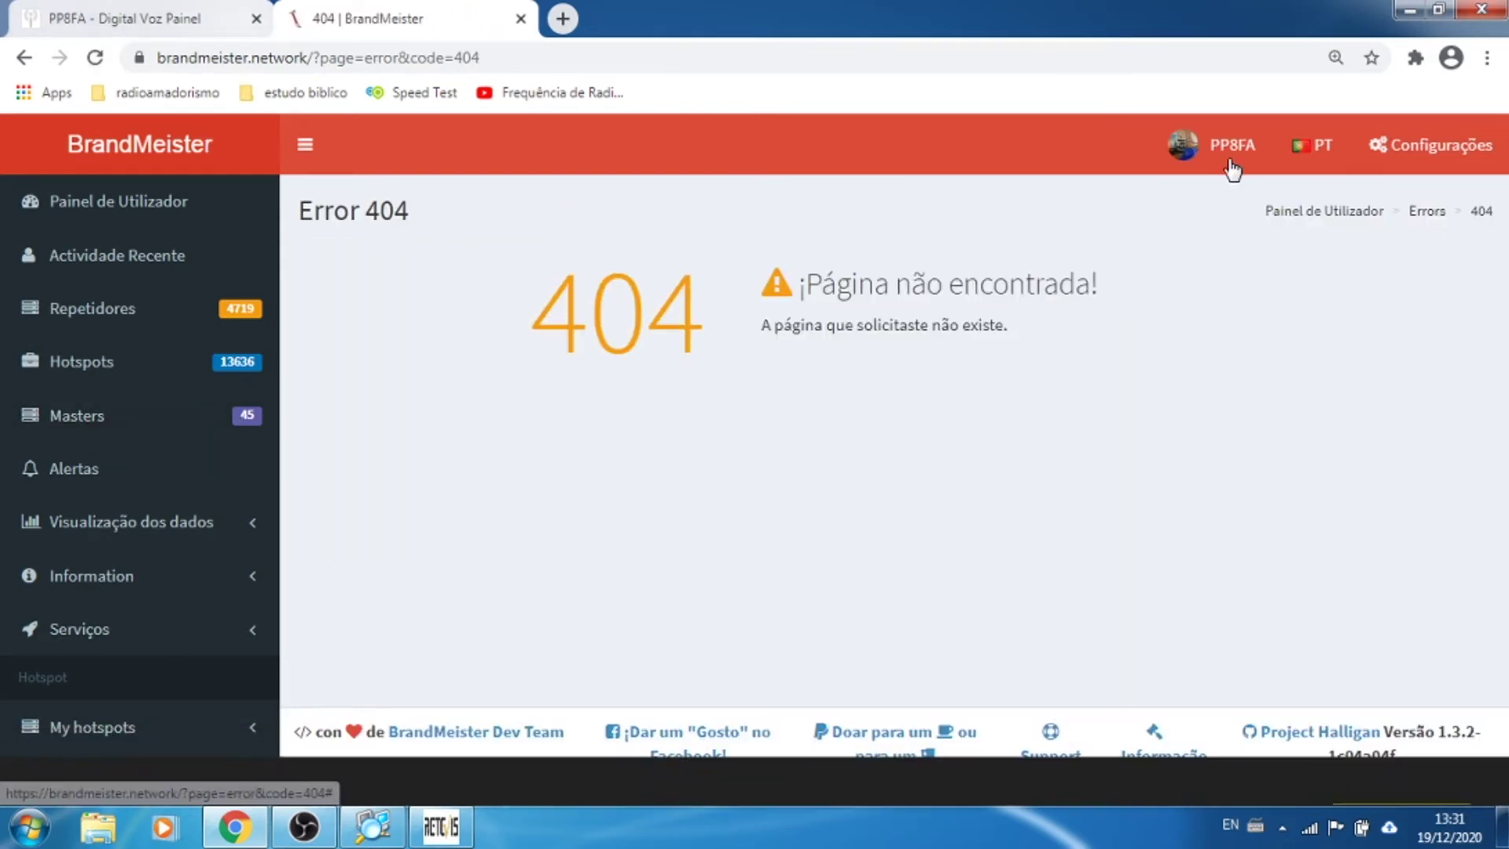
click(1238, 147)
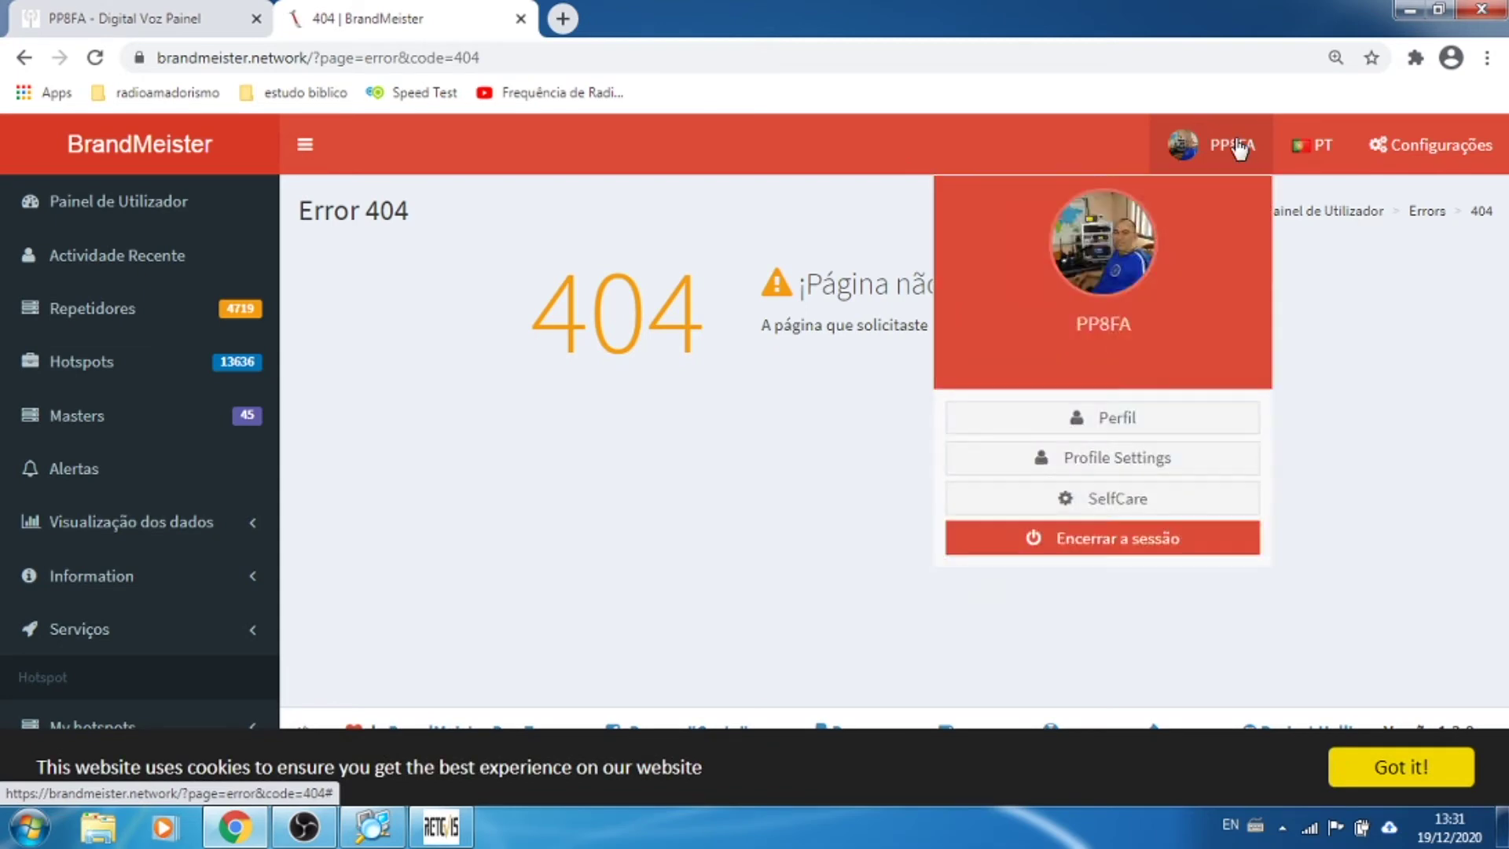
click(1124, 511)
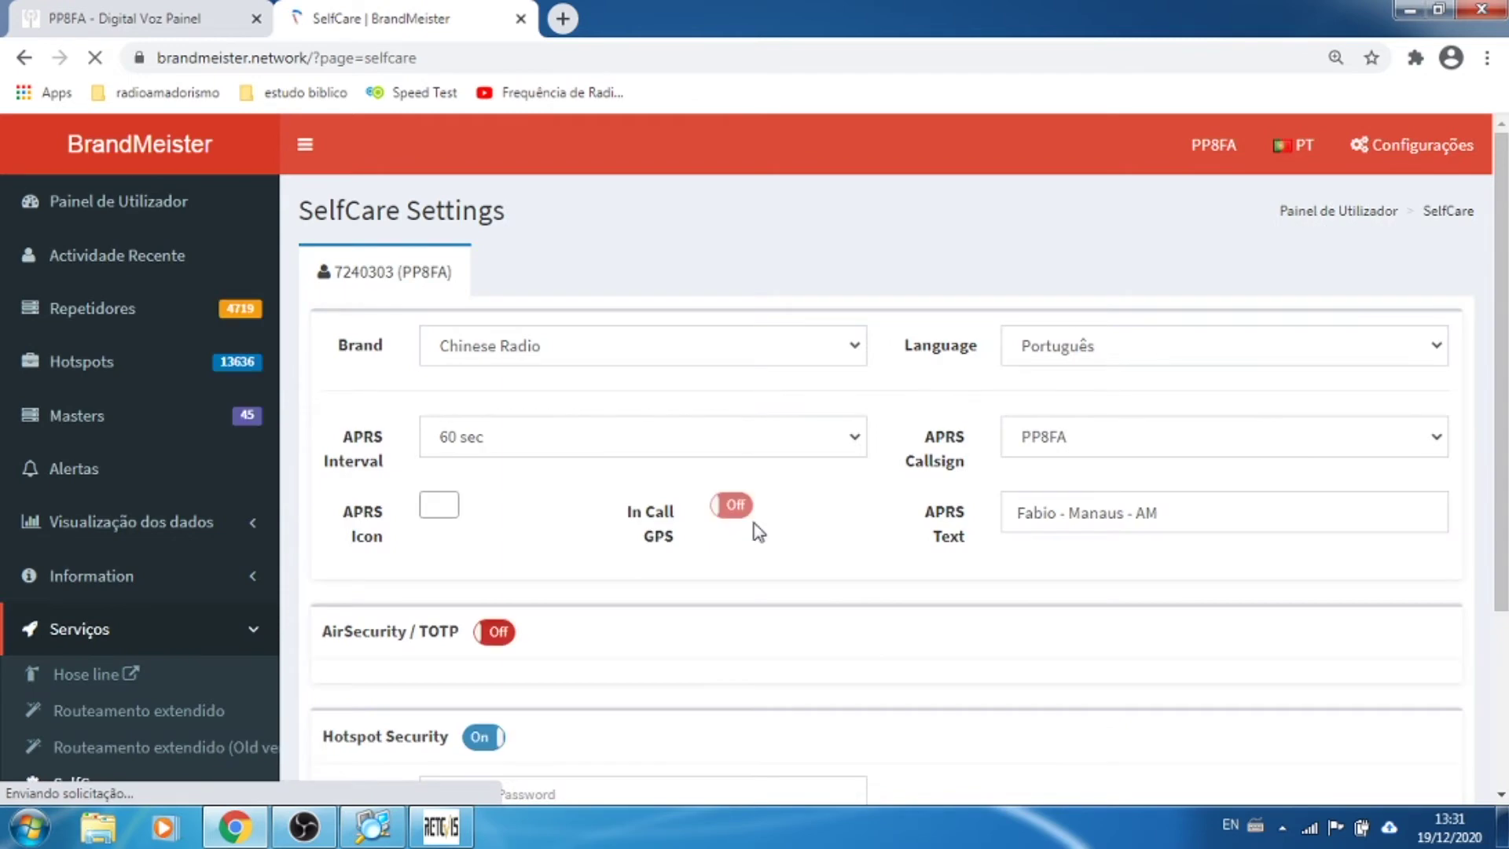
Step: Return to the profile edit page and scroll down to Security Settings
scroll(982, 539, down, 3)
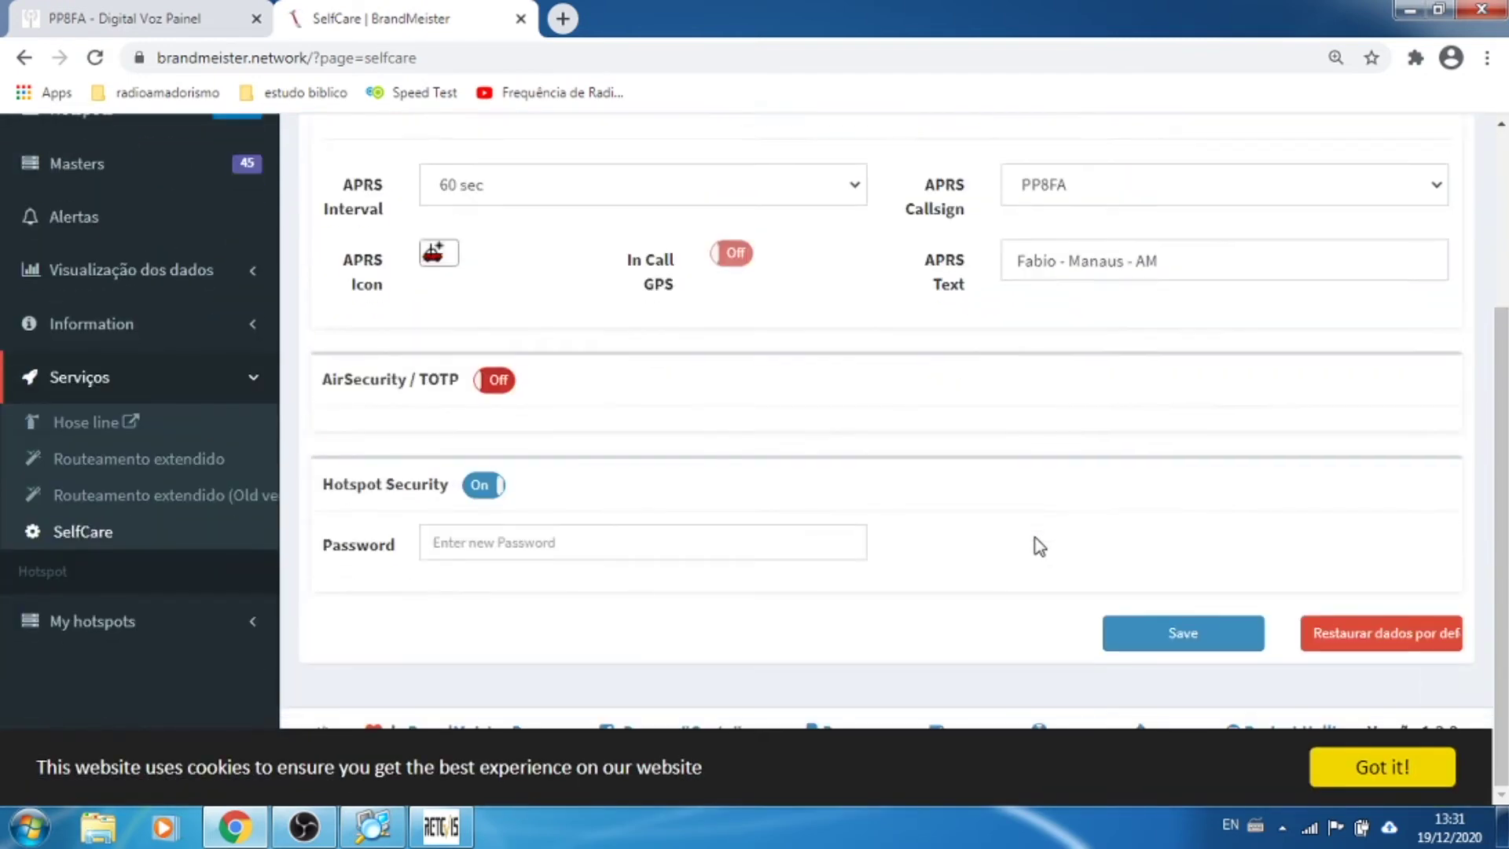
scroll(1040, 548, up, 3)
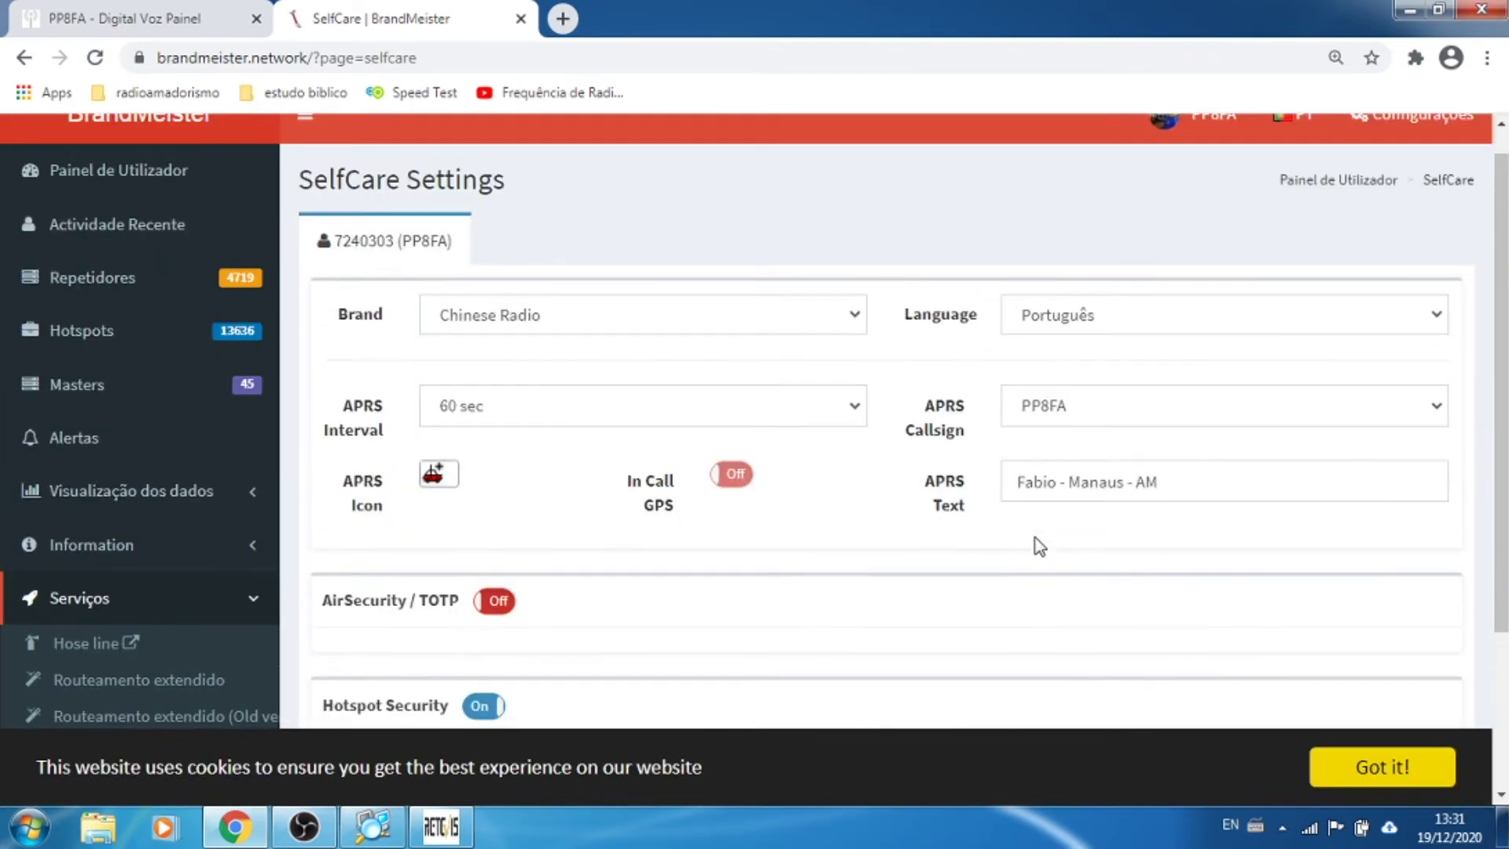
scroll(1040, 547, down, 3)
scroll(1274, 519, up, 3)
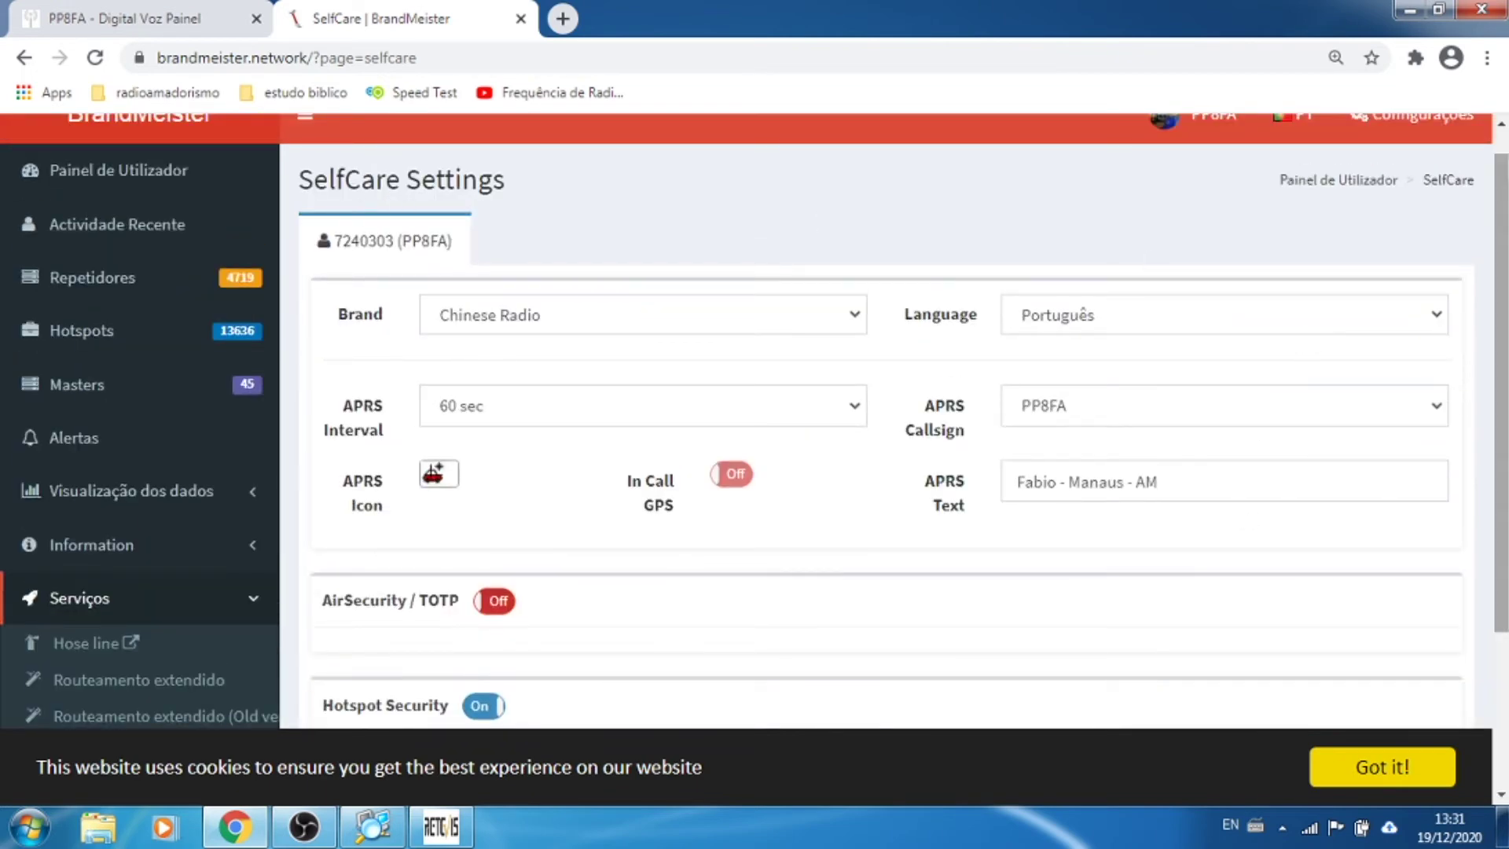
scroll(1372, 215, up, 1)
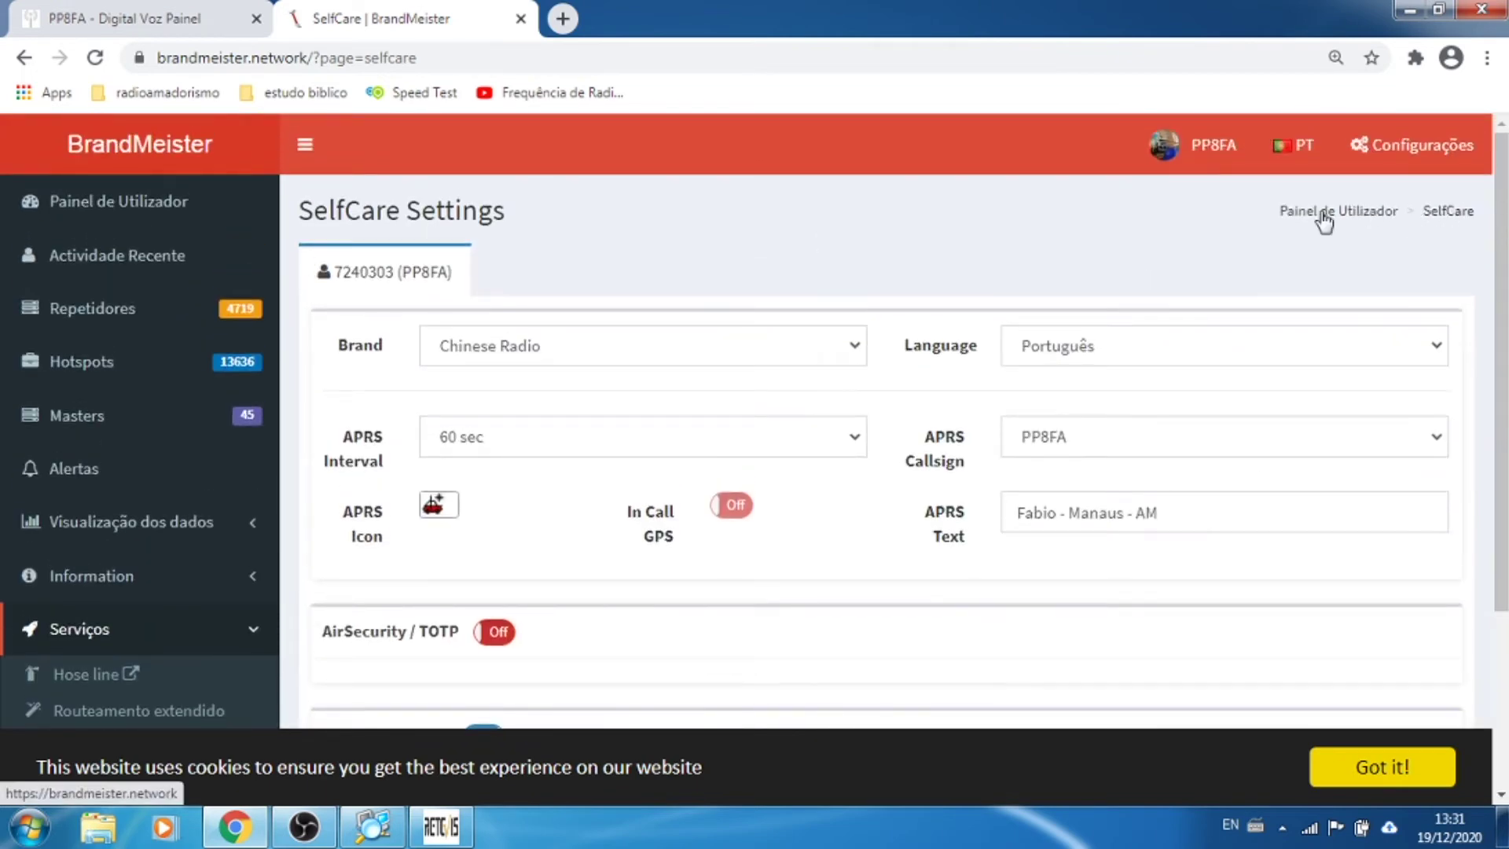
click(1214, 149)
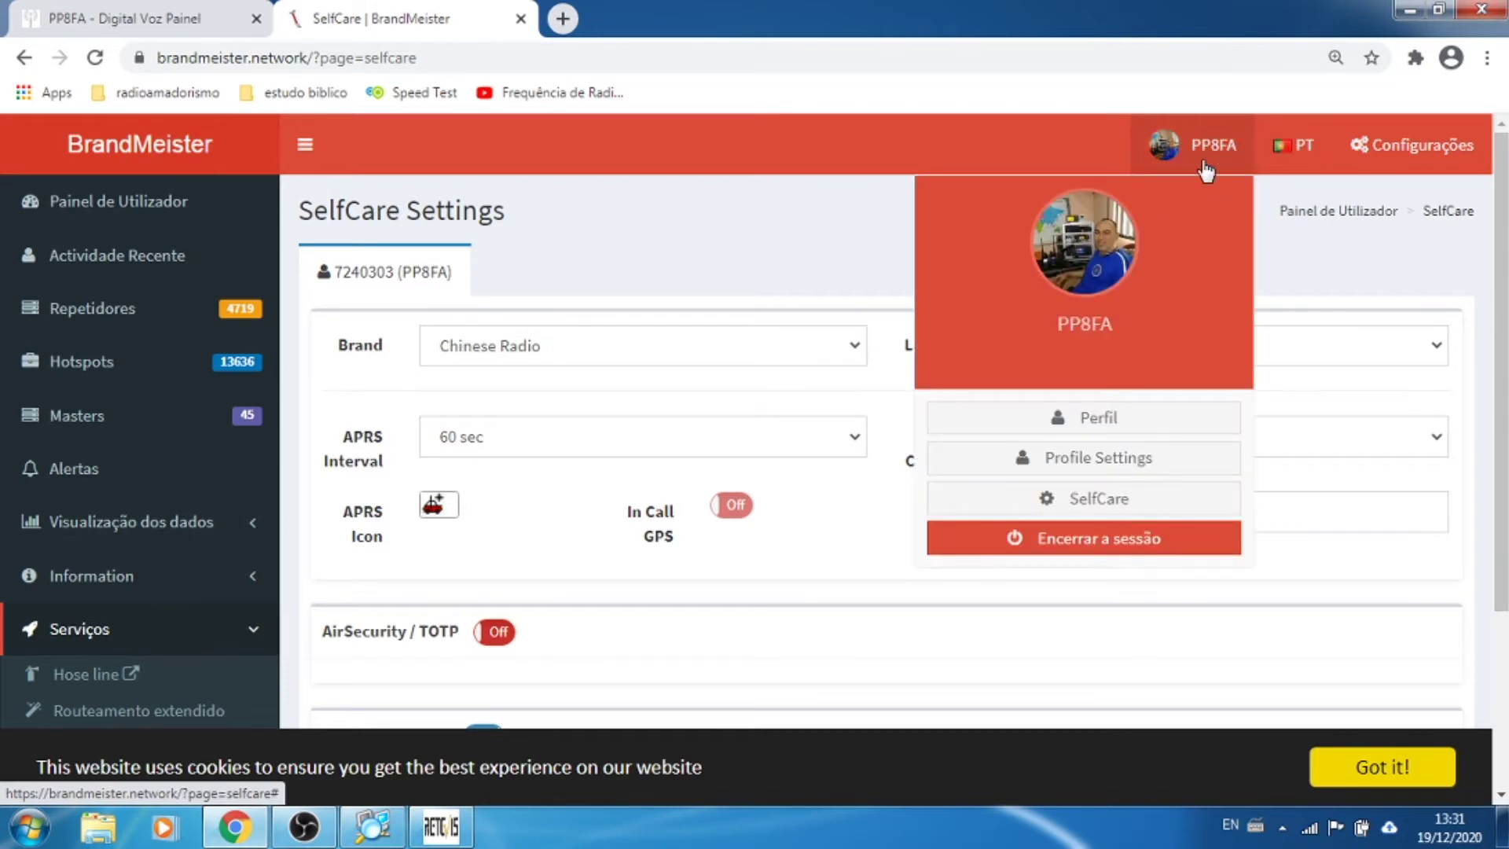
click(1108, 460)
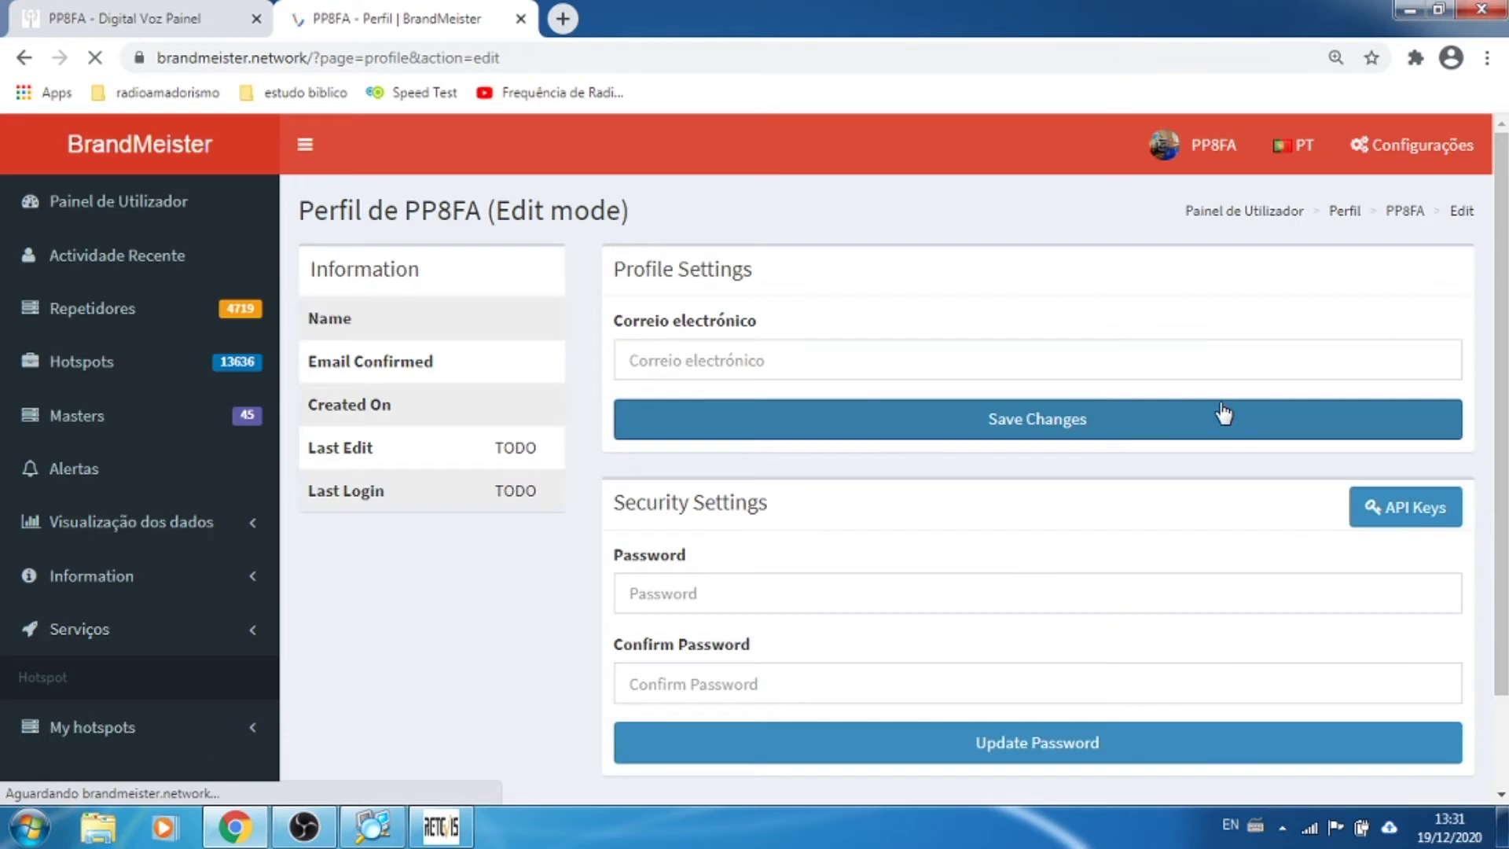
scroll(1179, 424, down, 1)
scroll(1472, 428, down, 1)
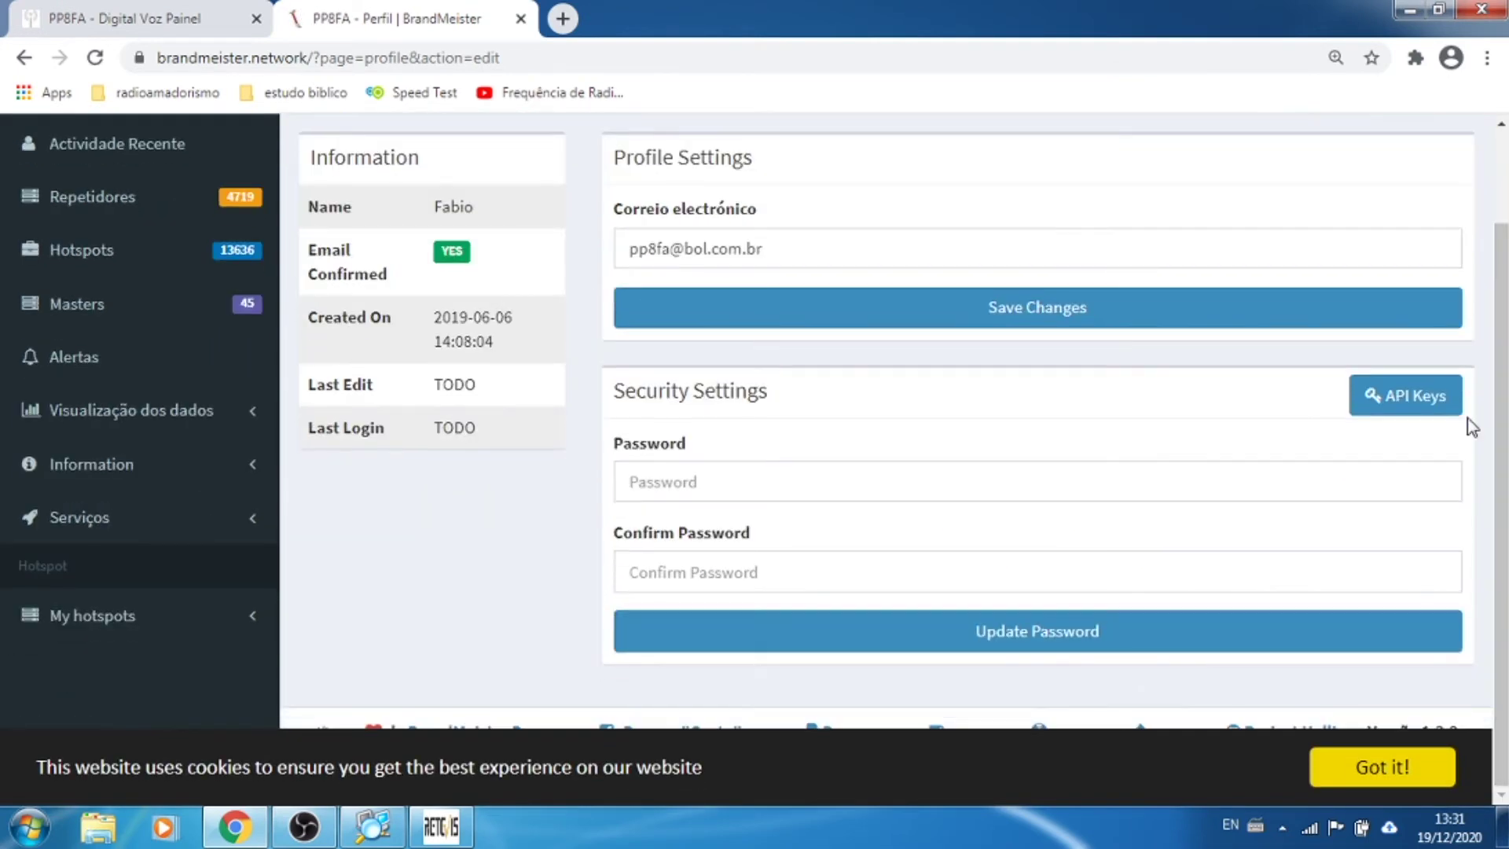
Step: Add a new BrandMeister API key named with the operator's callsign, then return to Pi-Star
click(1442, 401)
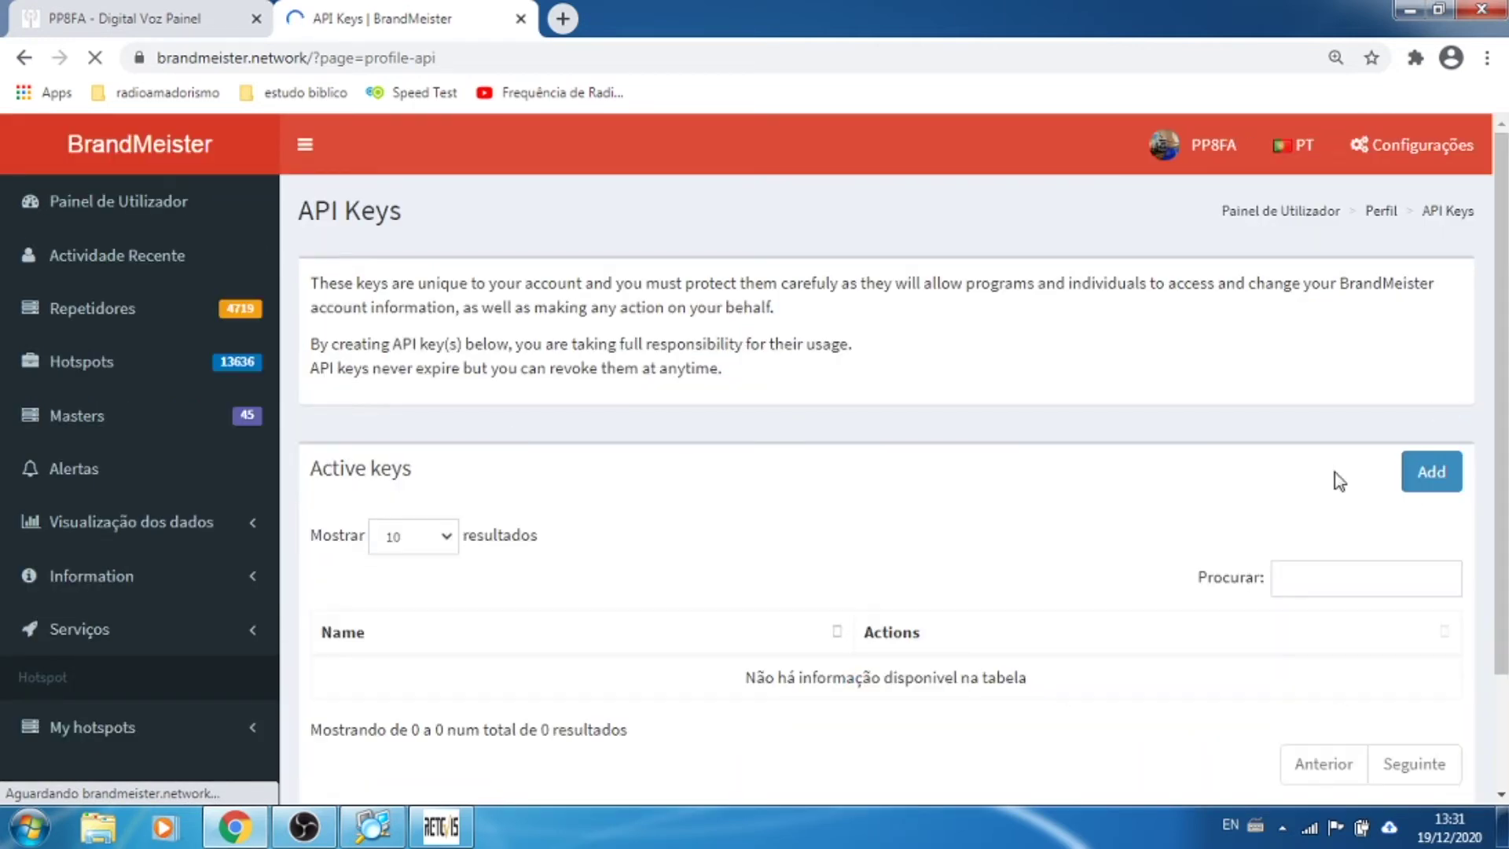
click(1429, 473)
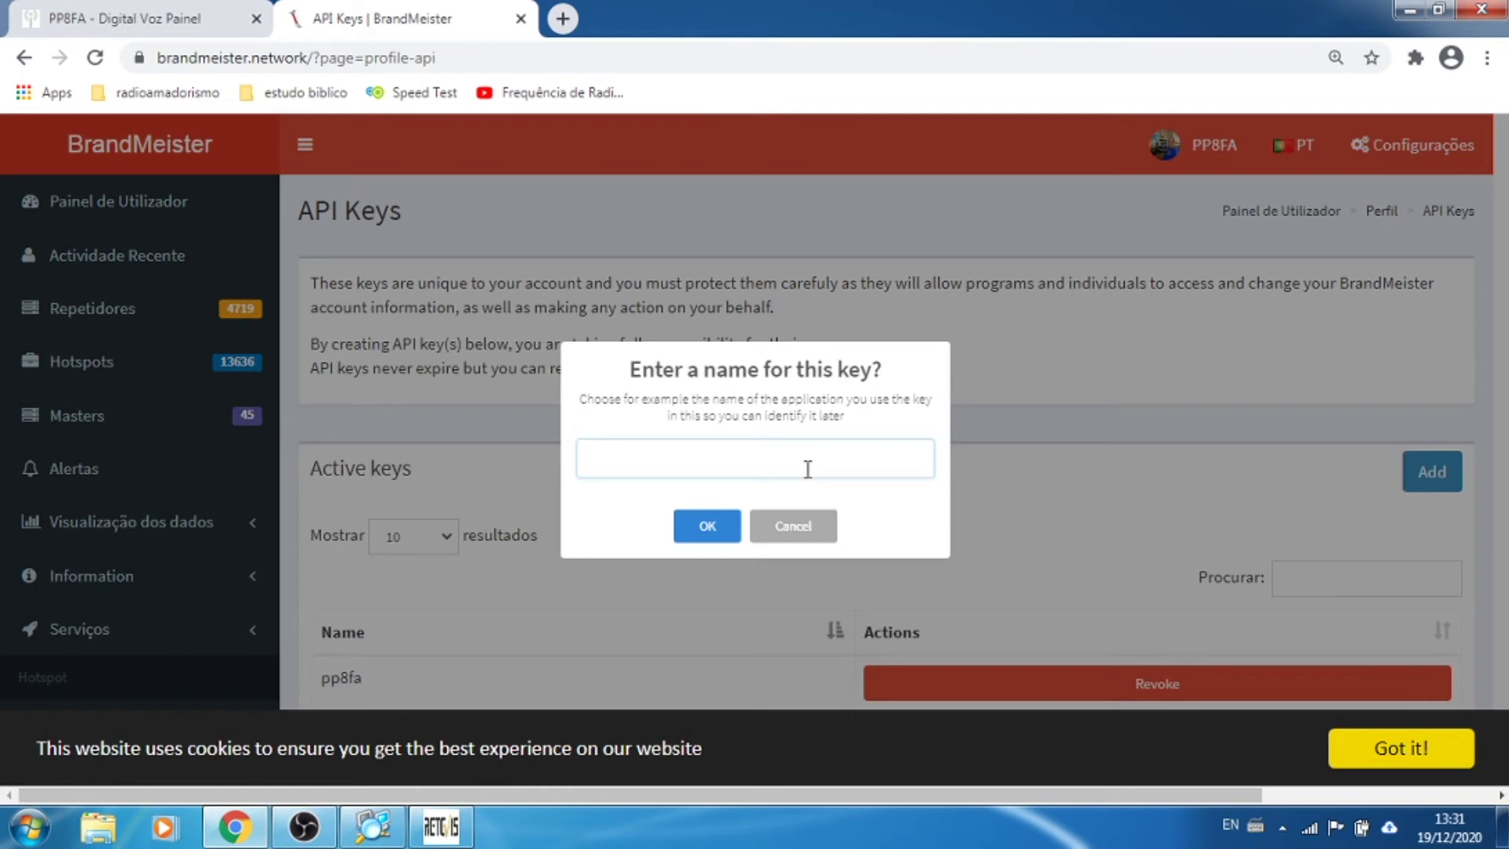
click(711, 525)
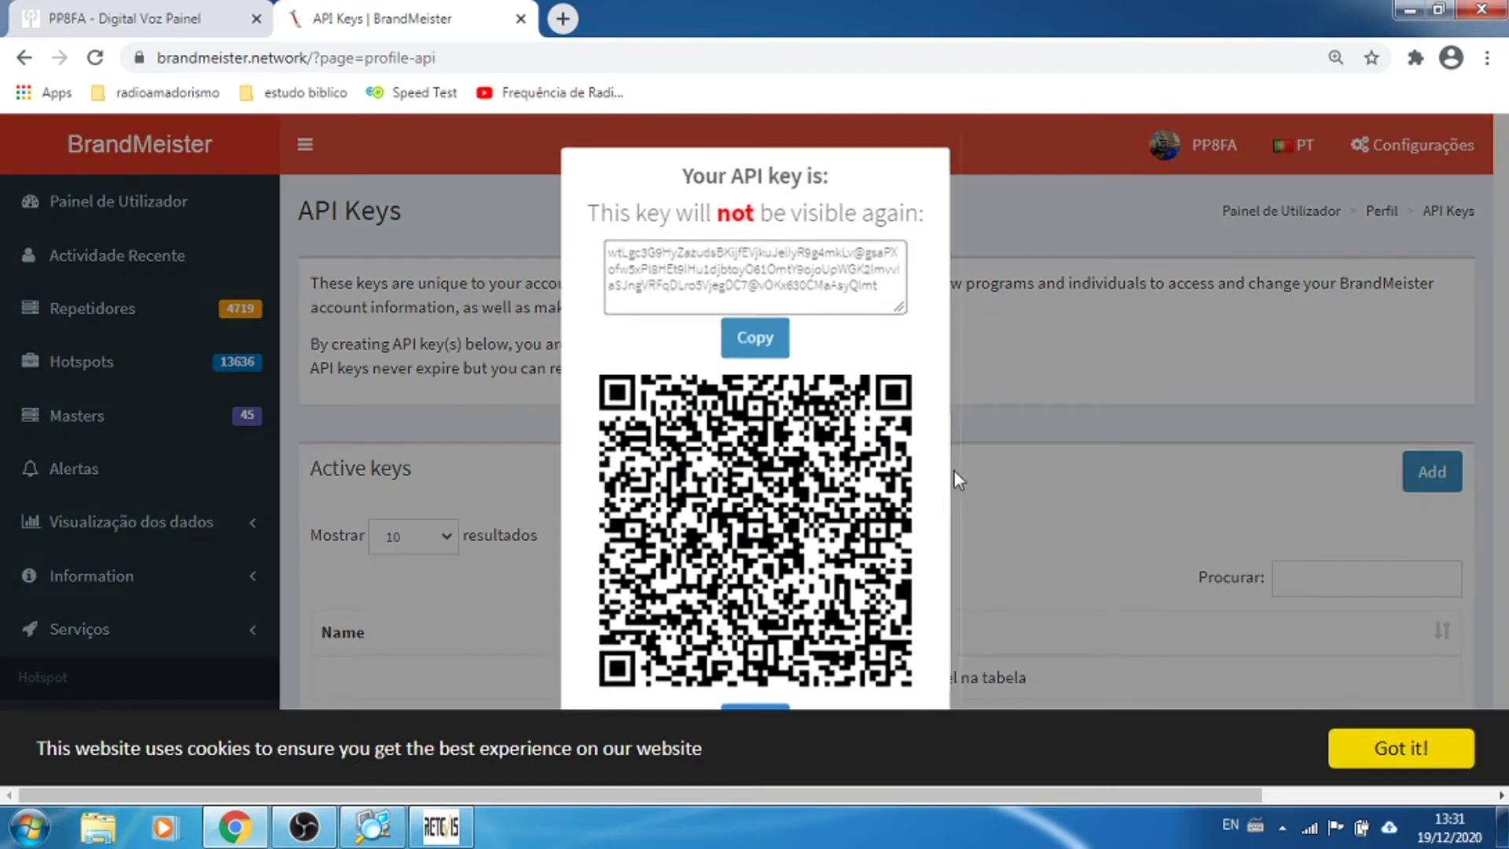
click(233, 24)
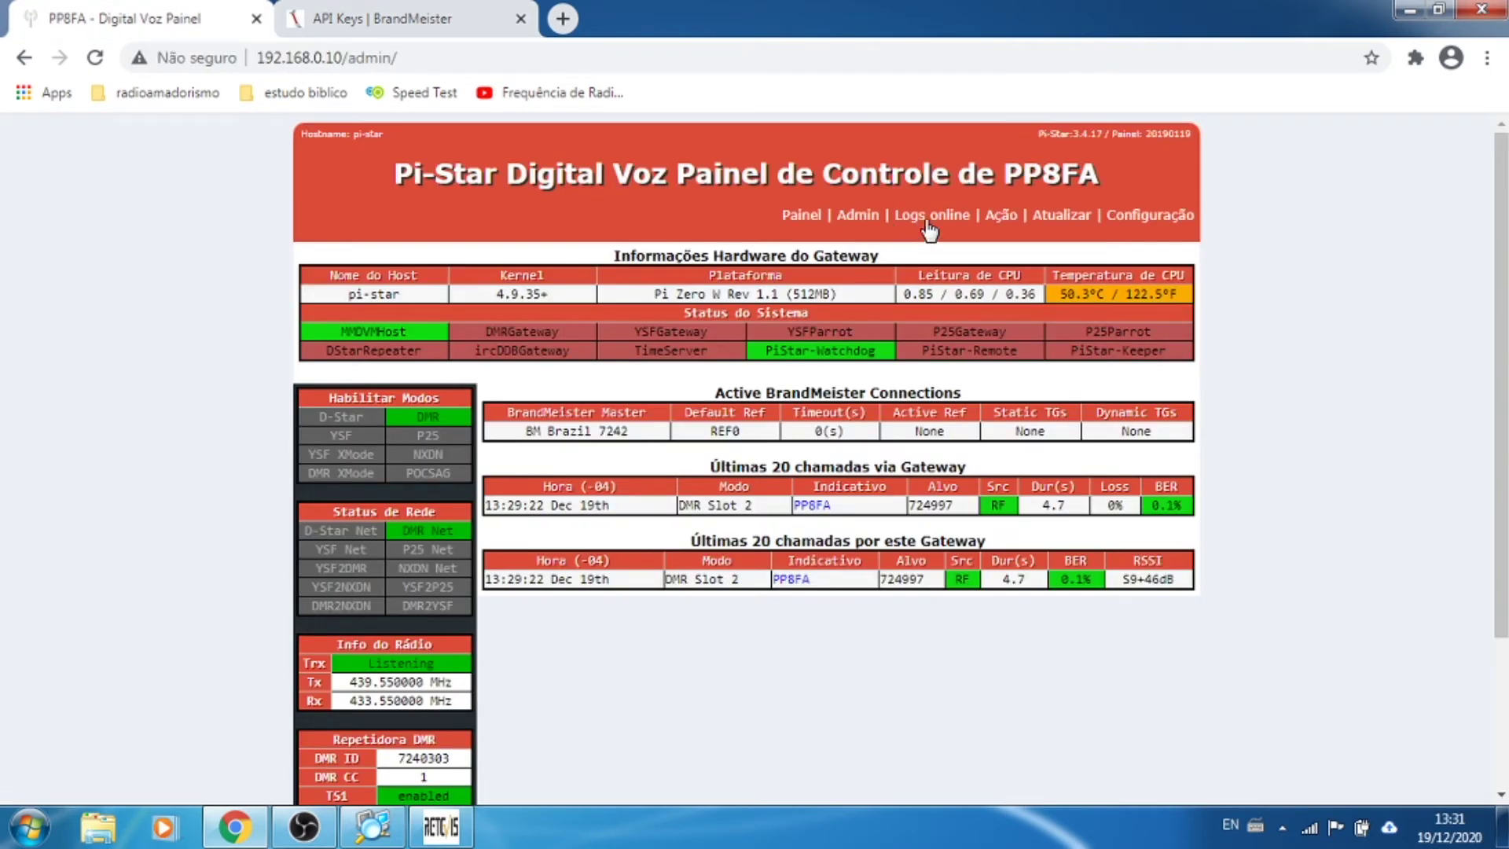
Step: Paste the BrandMeister API key into Configuração > Expert > BM API and apply it
click(1135, 231)
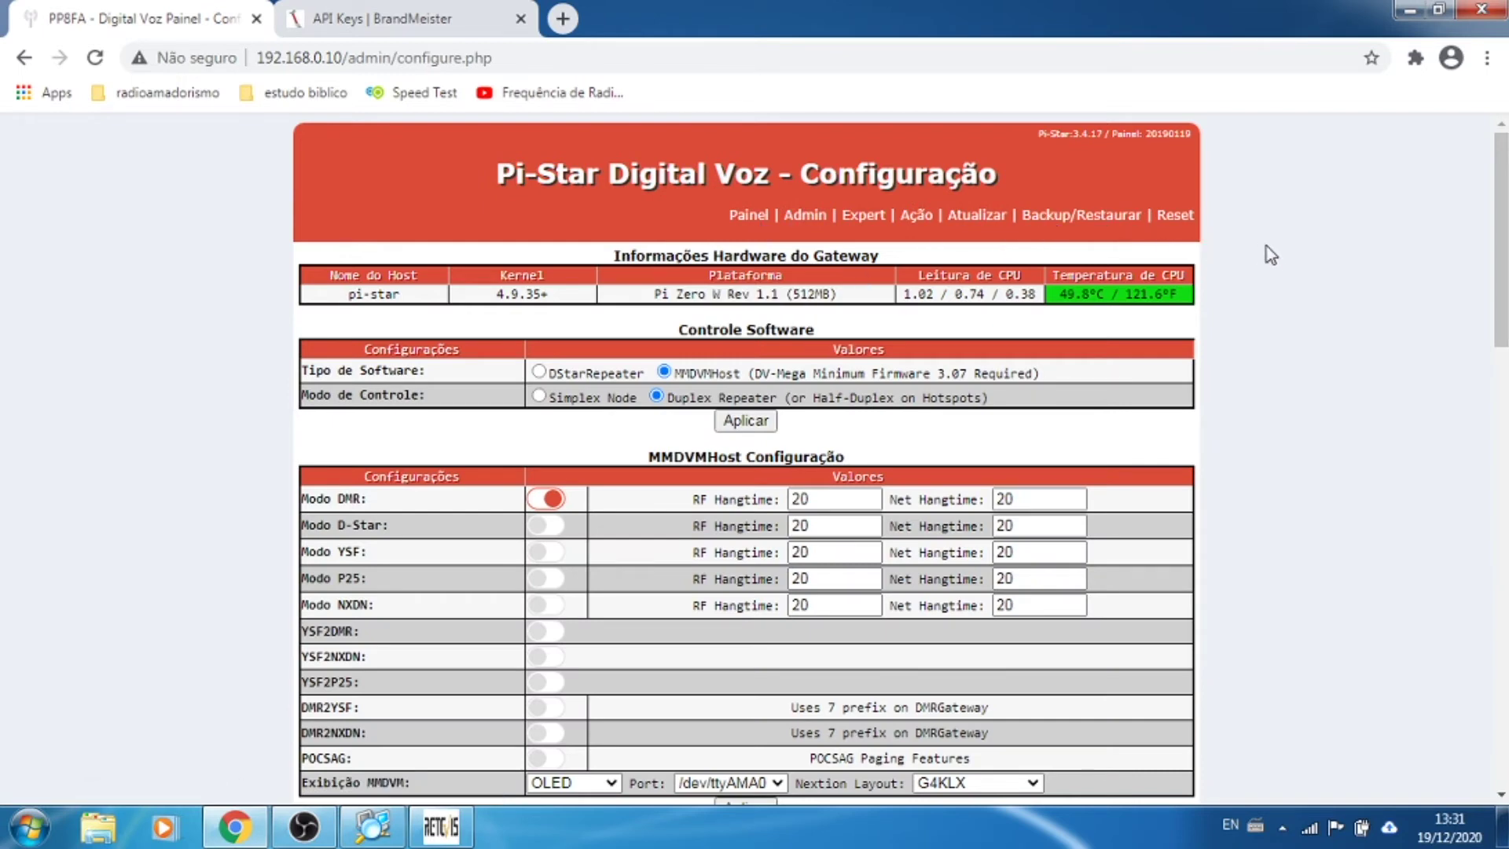
click(862, 224)
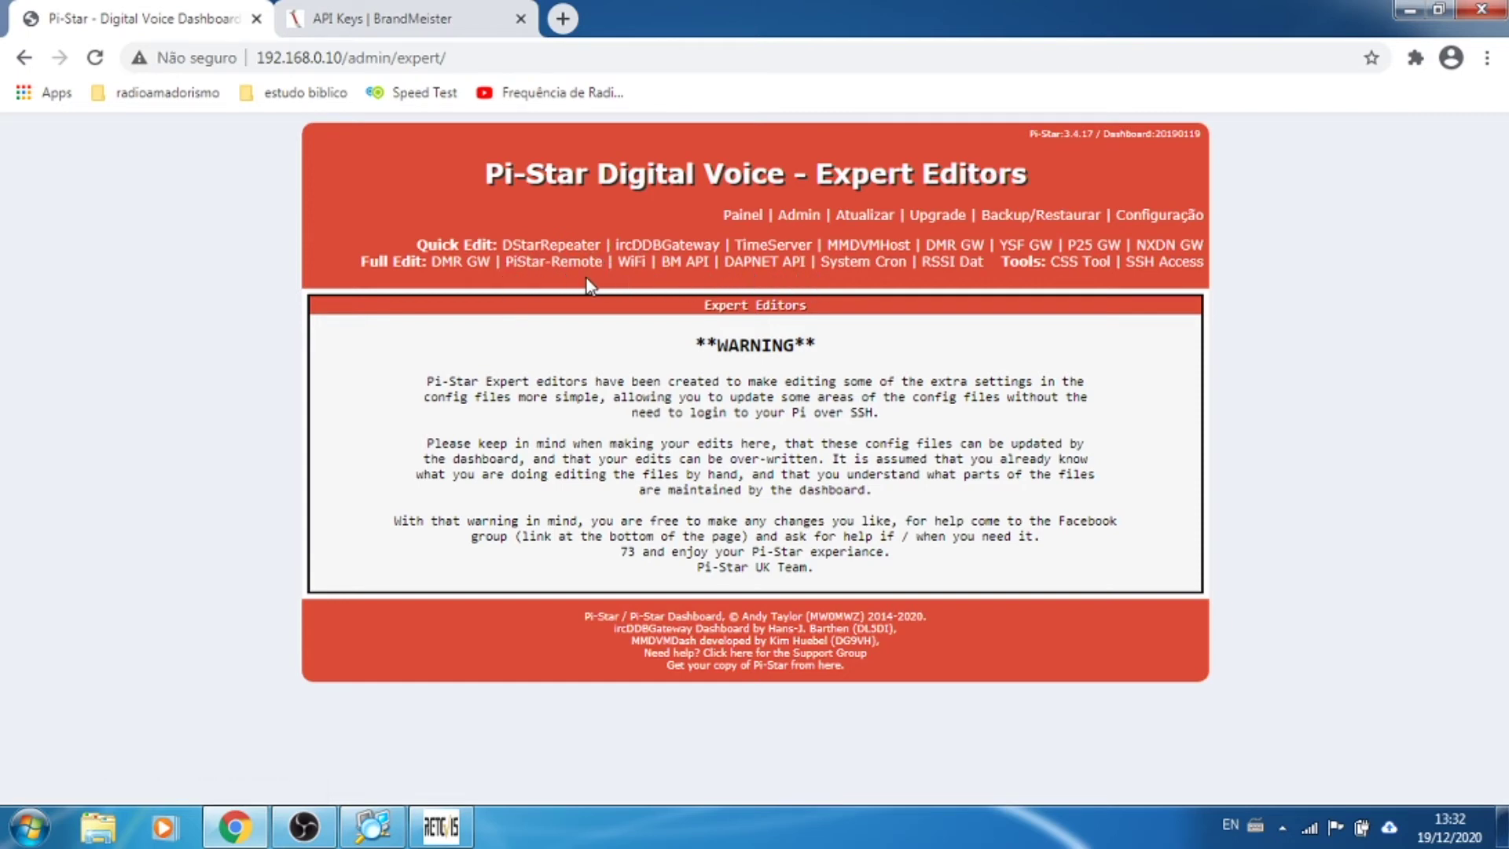
click(696, 270)
click(705, 328)
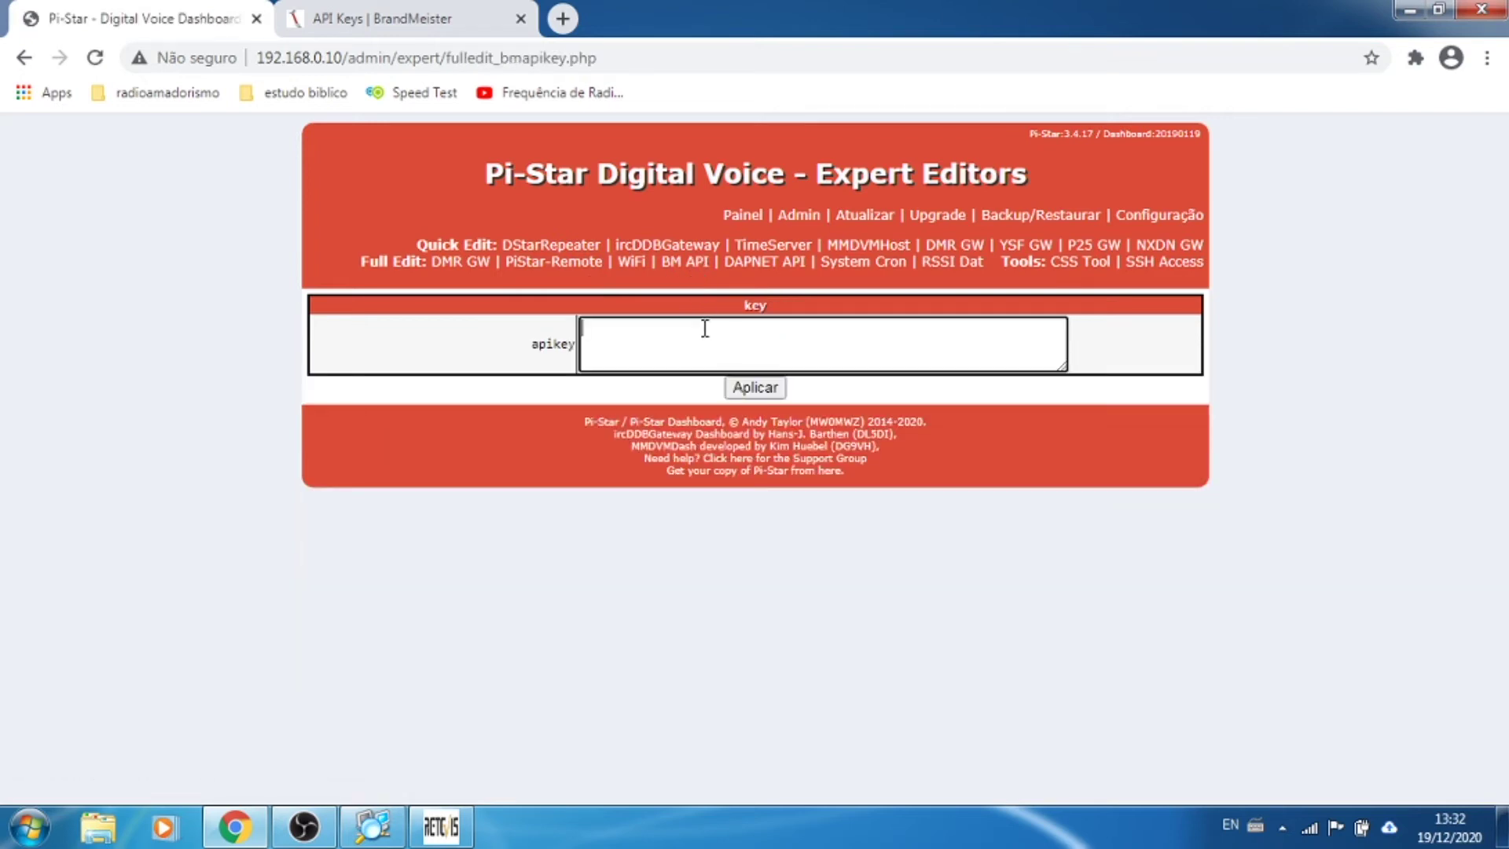
key(ctrl+v)
click(752, 389)
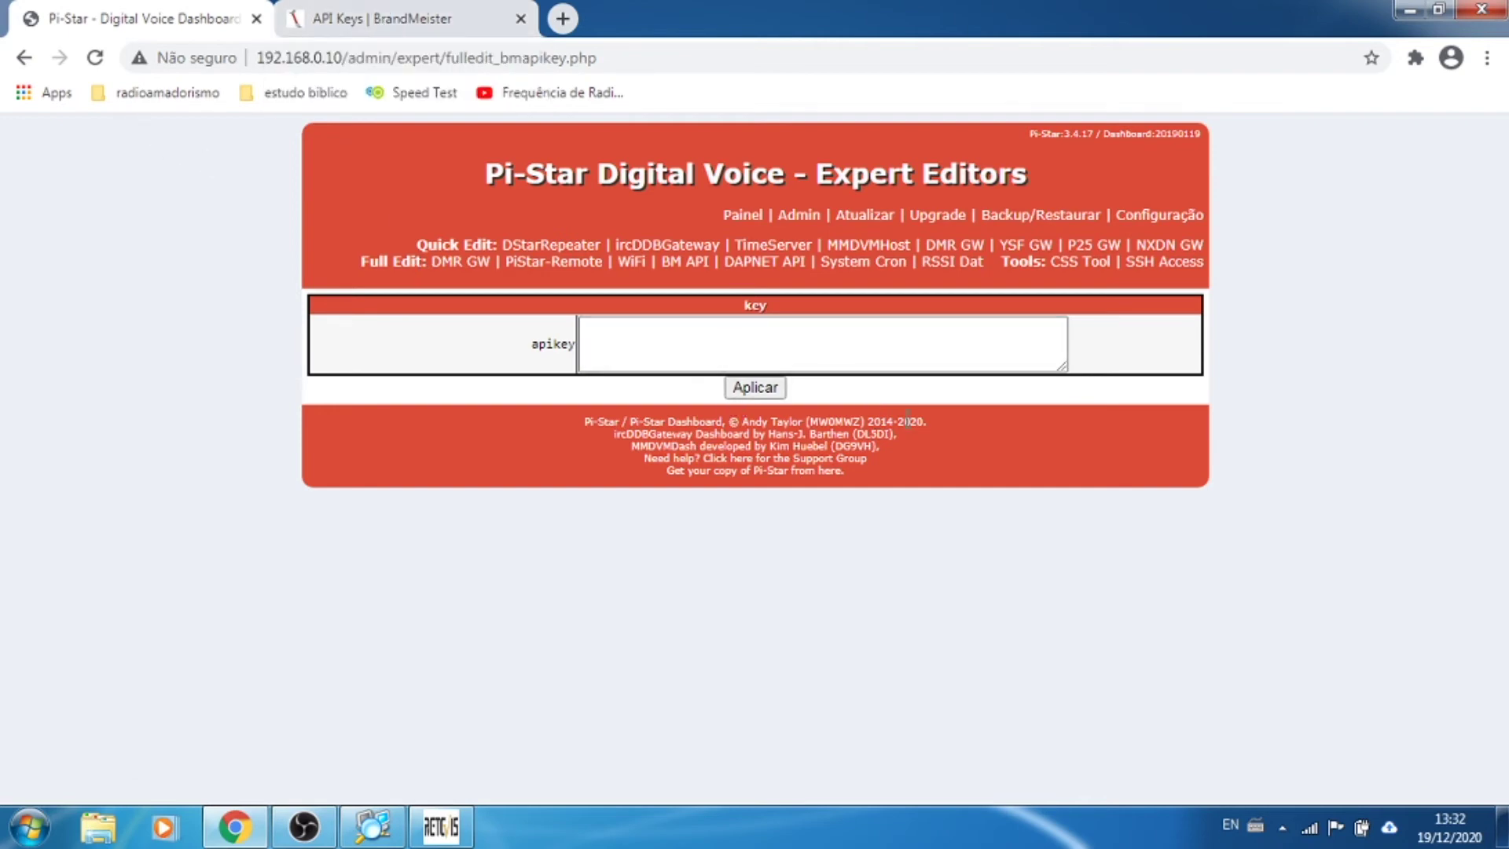
click(743, 220)
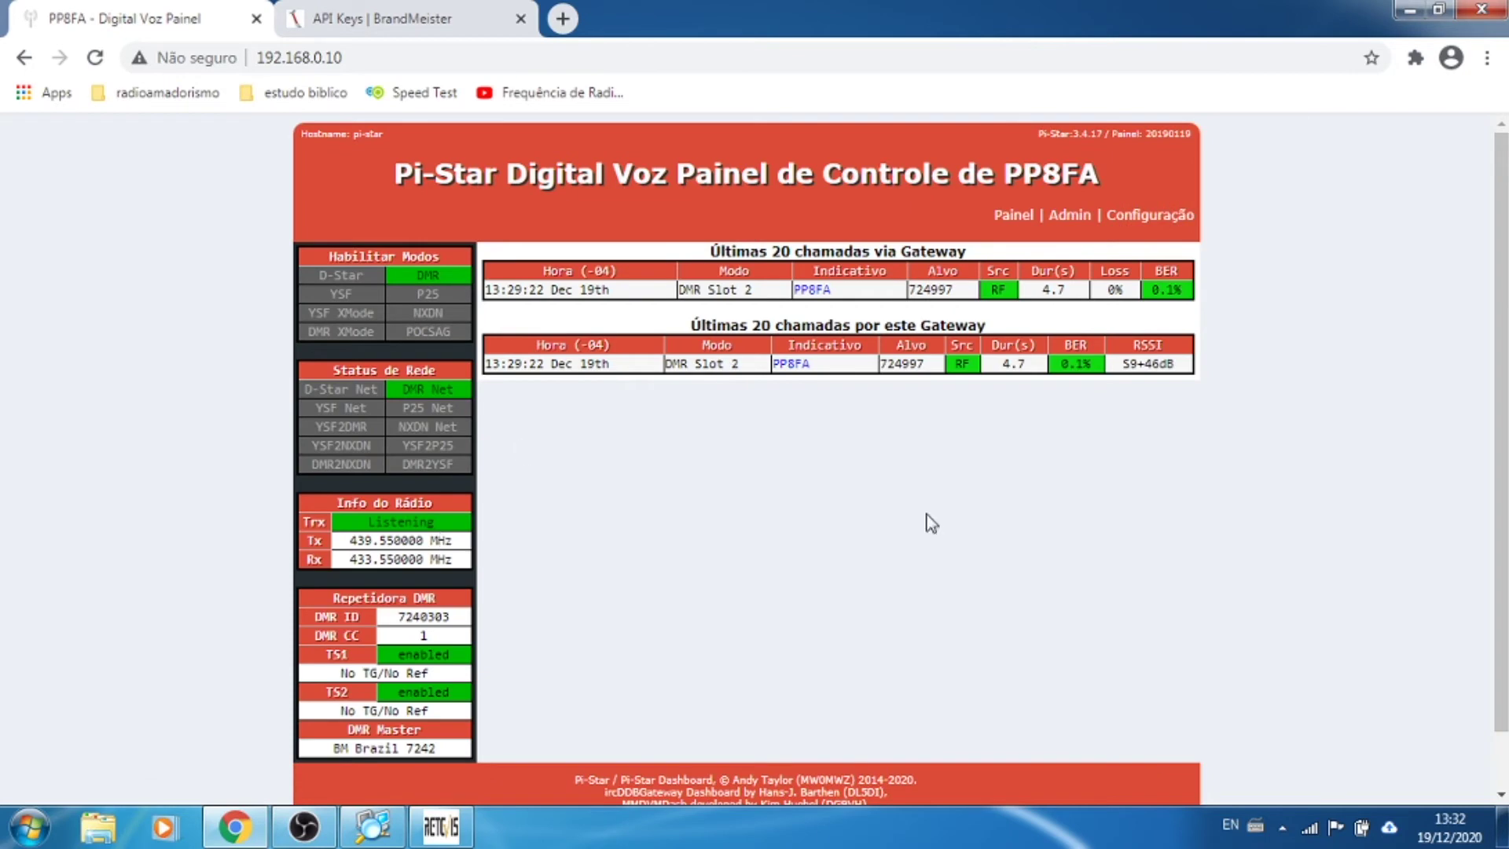
Step: Trigger the hotspot reboot from Pi-Star's Ação power page, then return to BrandMeister's API key
click(1165, 226)
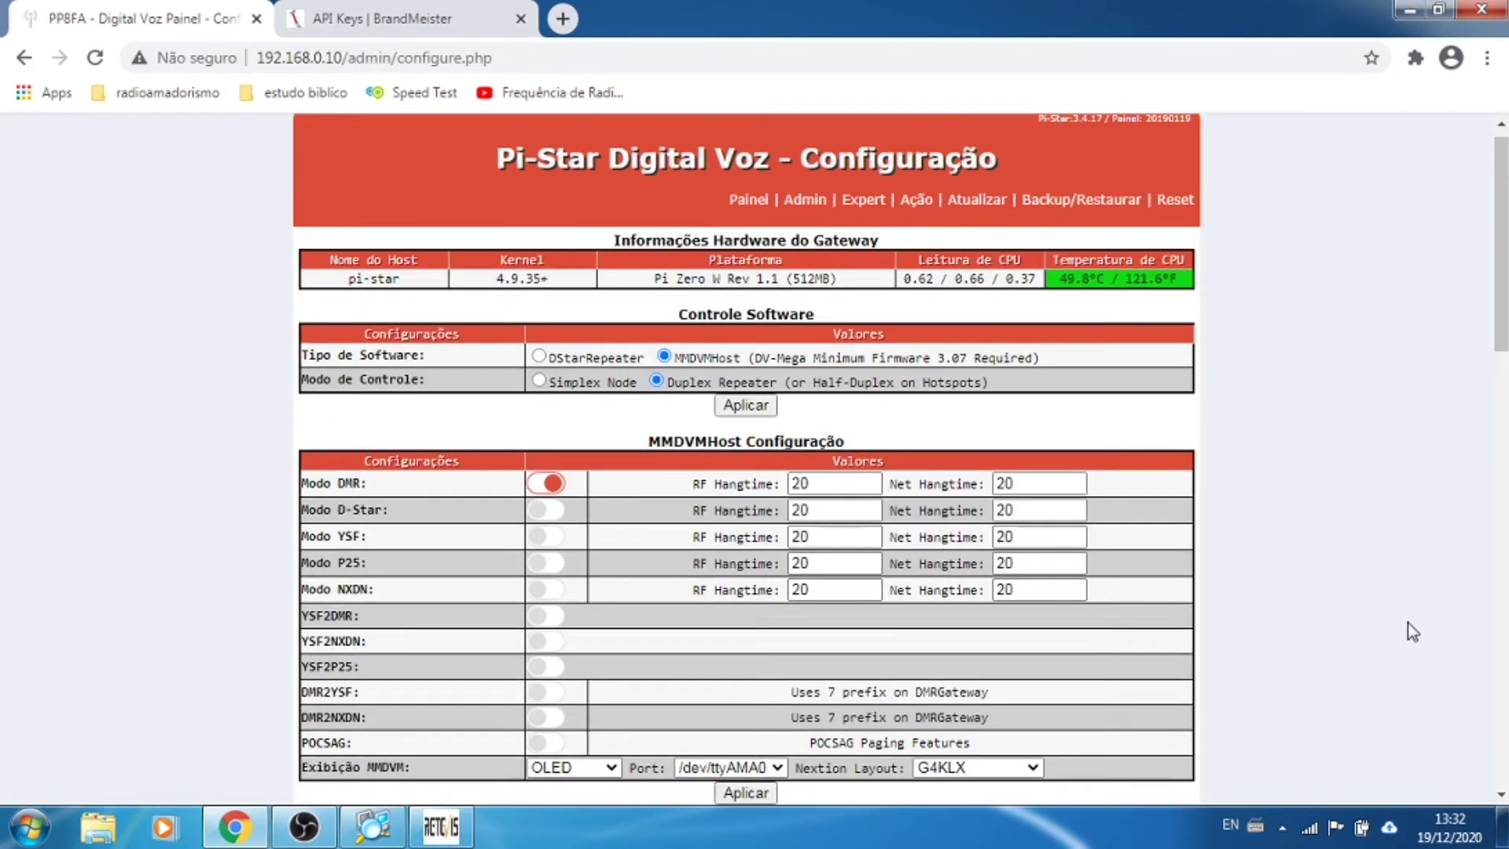
scroll(1413, 631, down, 8)
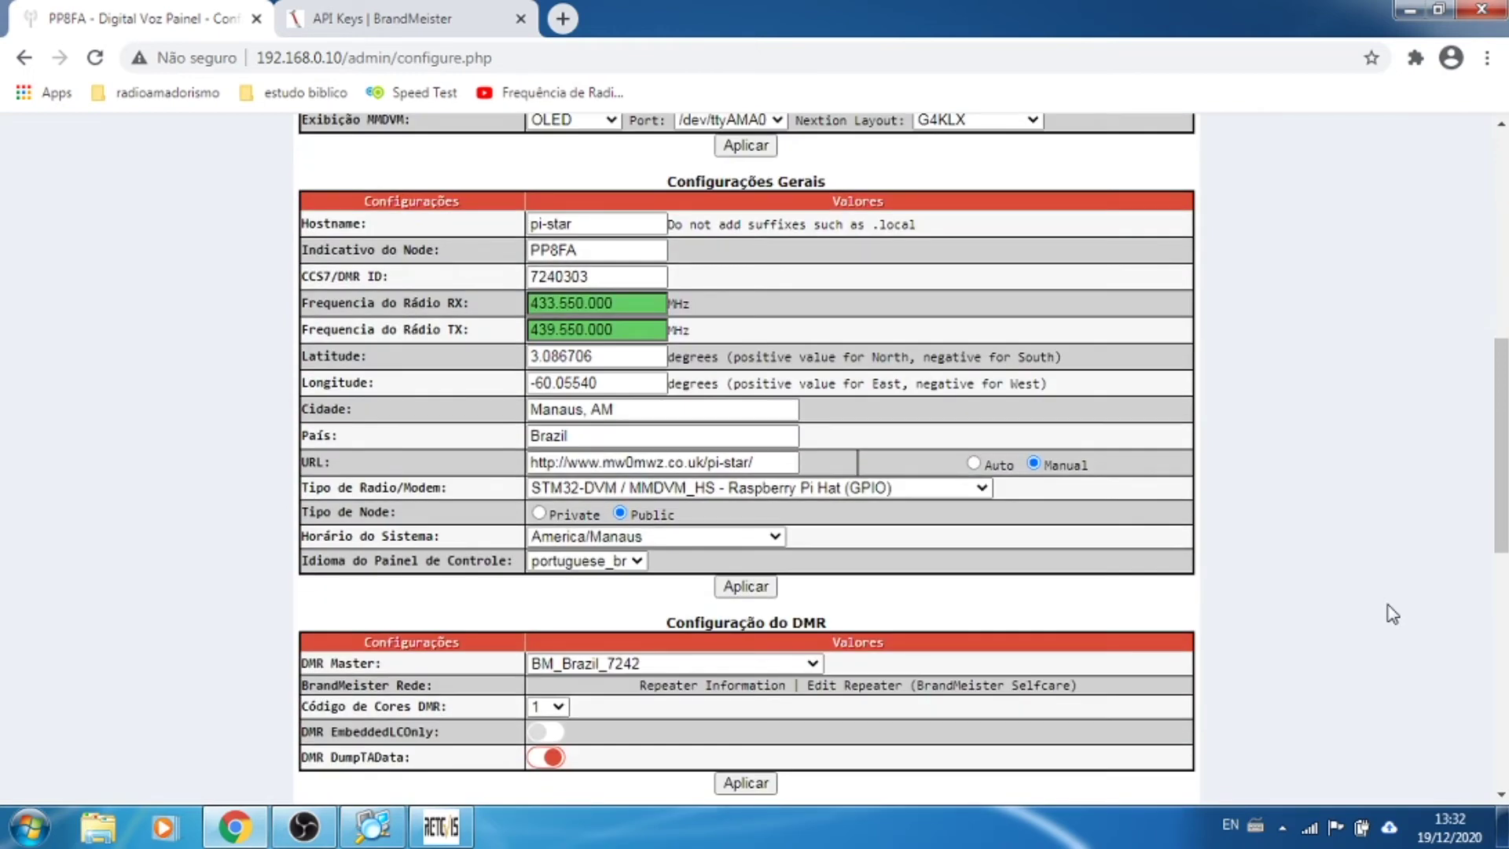
scroll(1393, 614, down, 5)
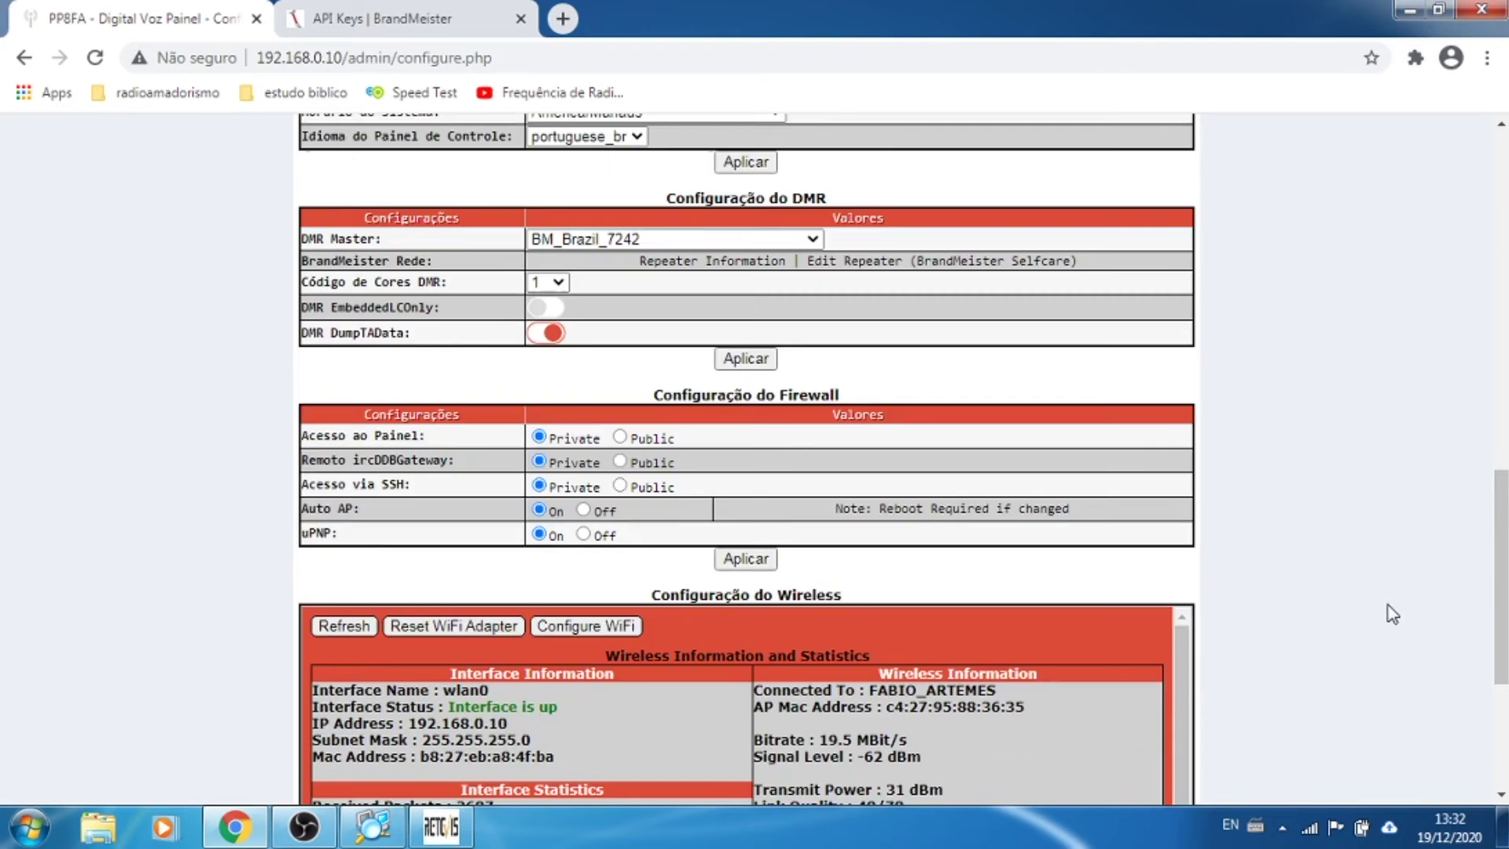
scroll(1383, 597, up, 13)
click(920, 216)
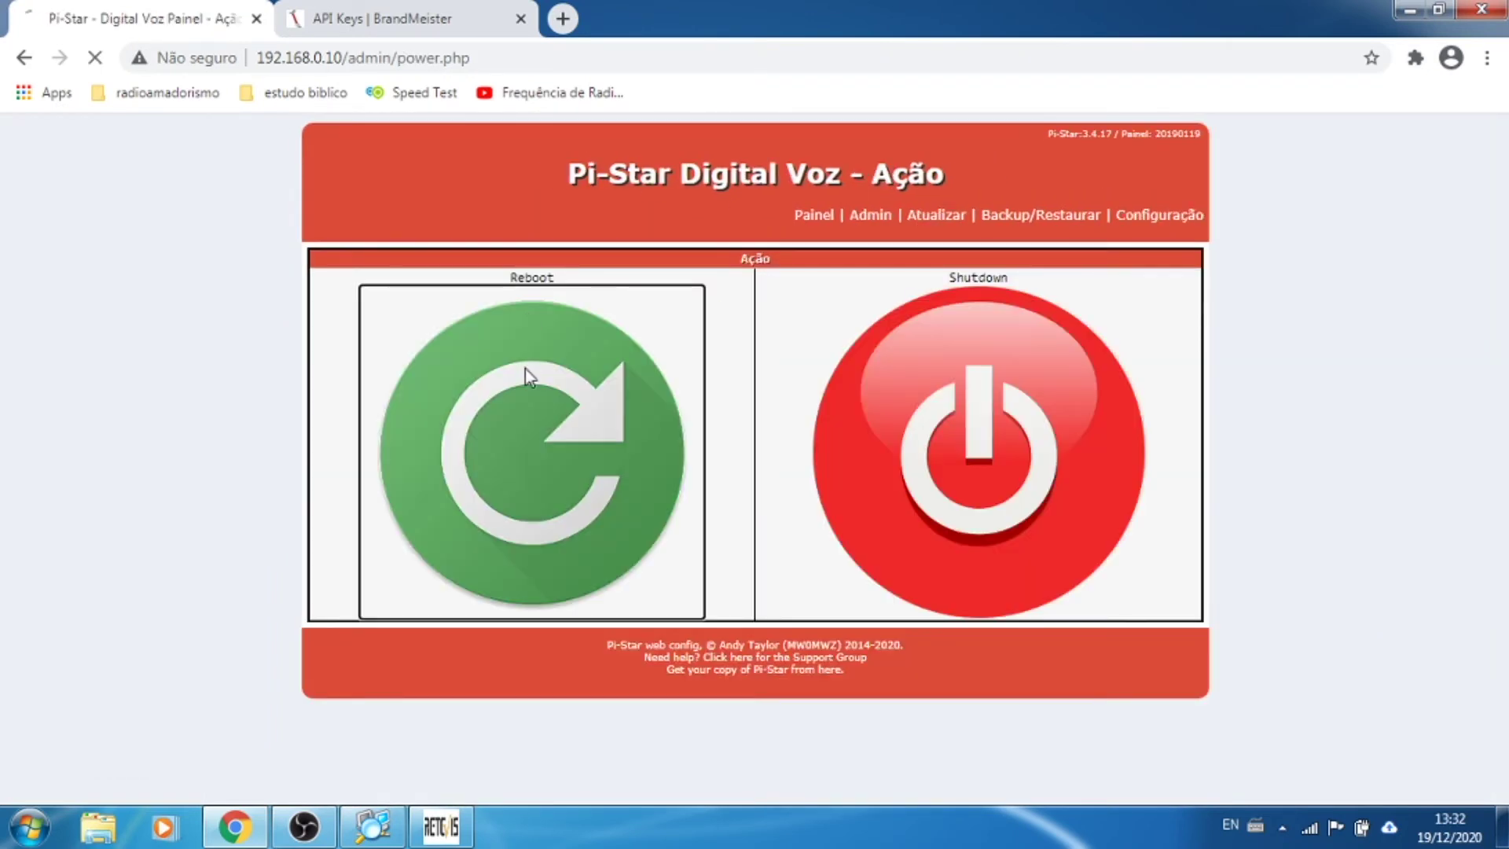
click(417, 16)
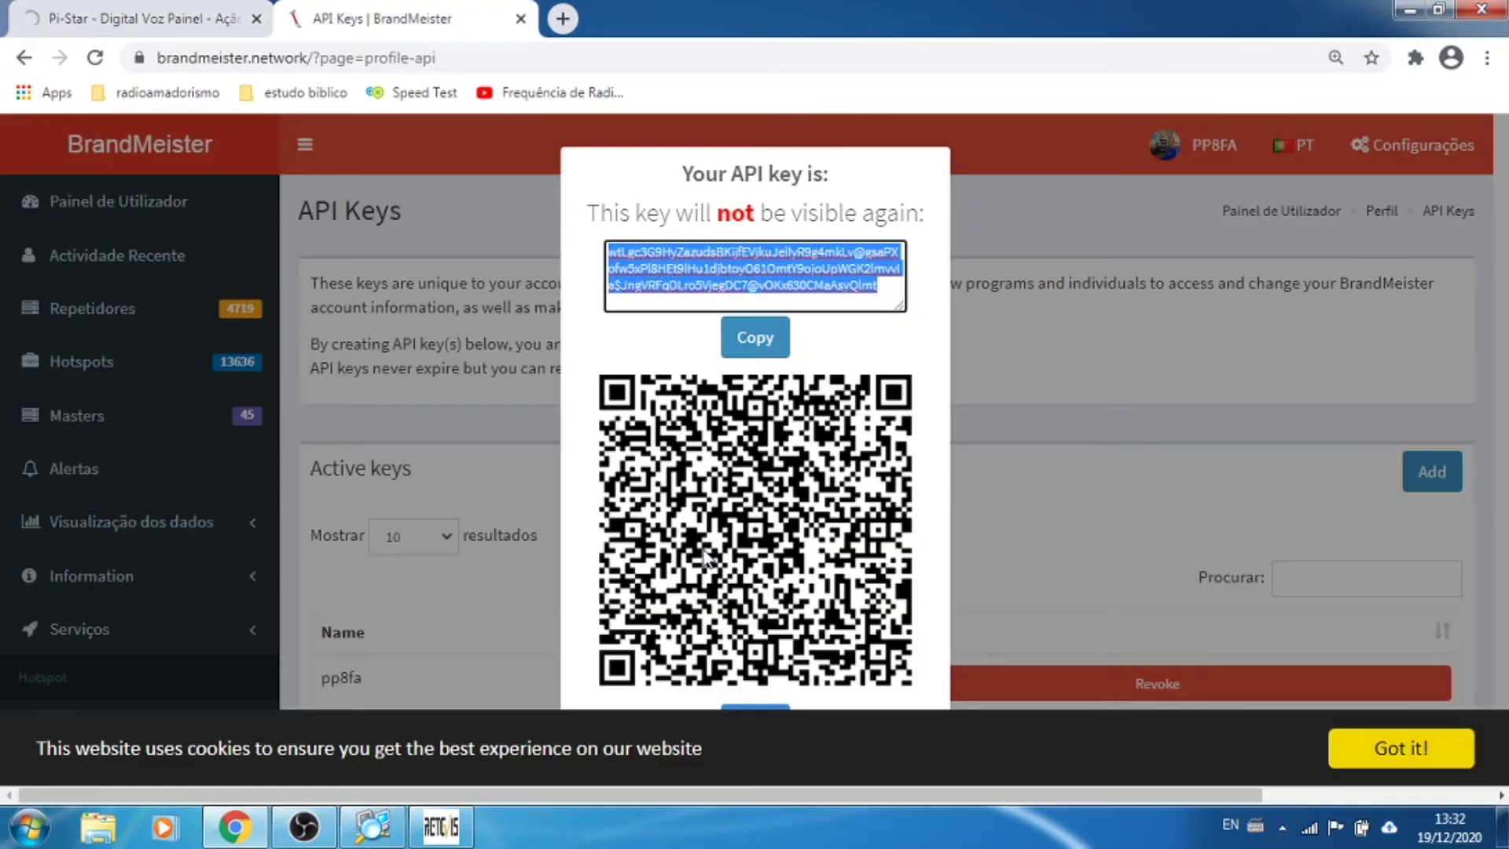
Step: Close the API key dialog and expand My hotspots to show hotspot 7240303
click(770, 707)
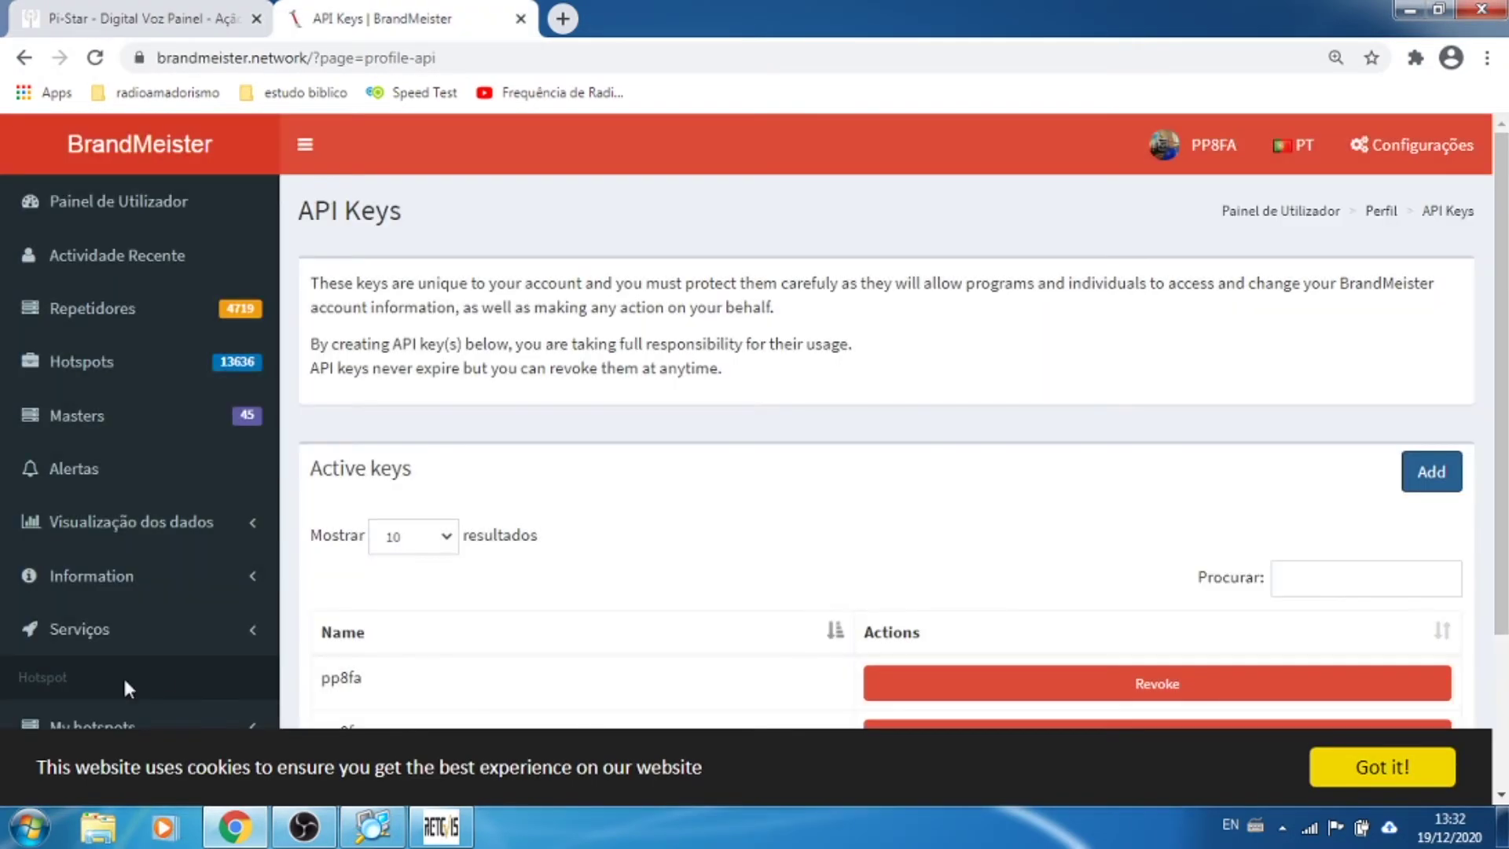
scroll(126, 669, down, 3)
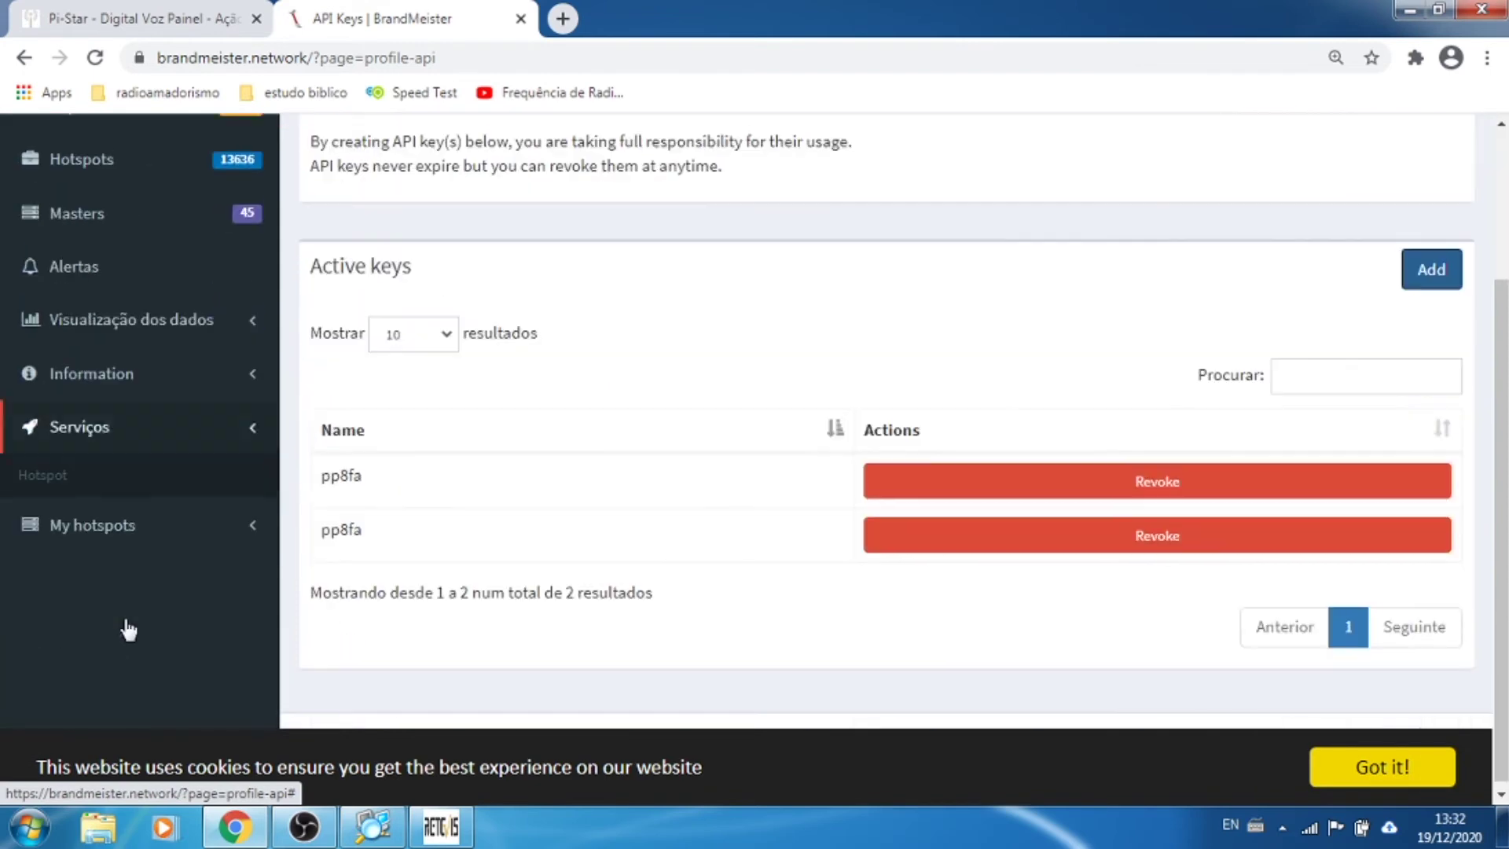
click(116, 519)
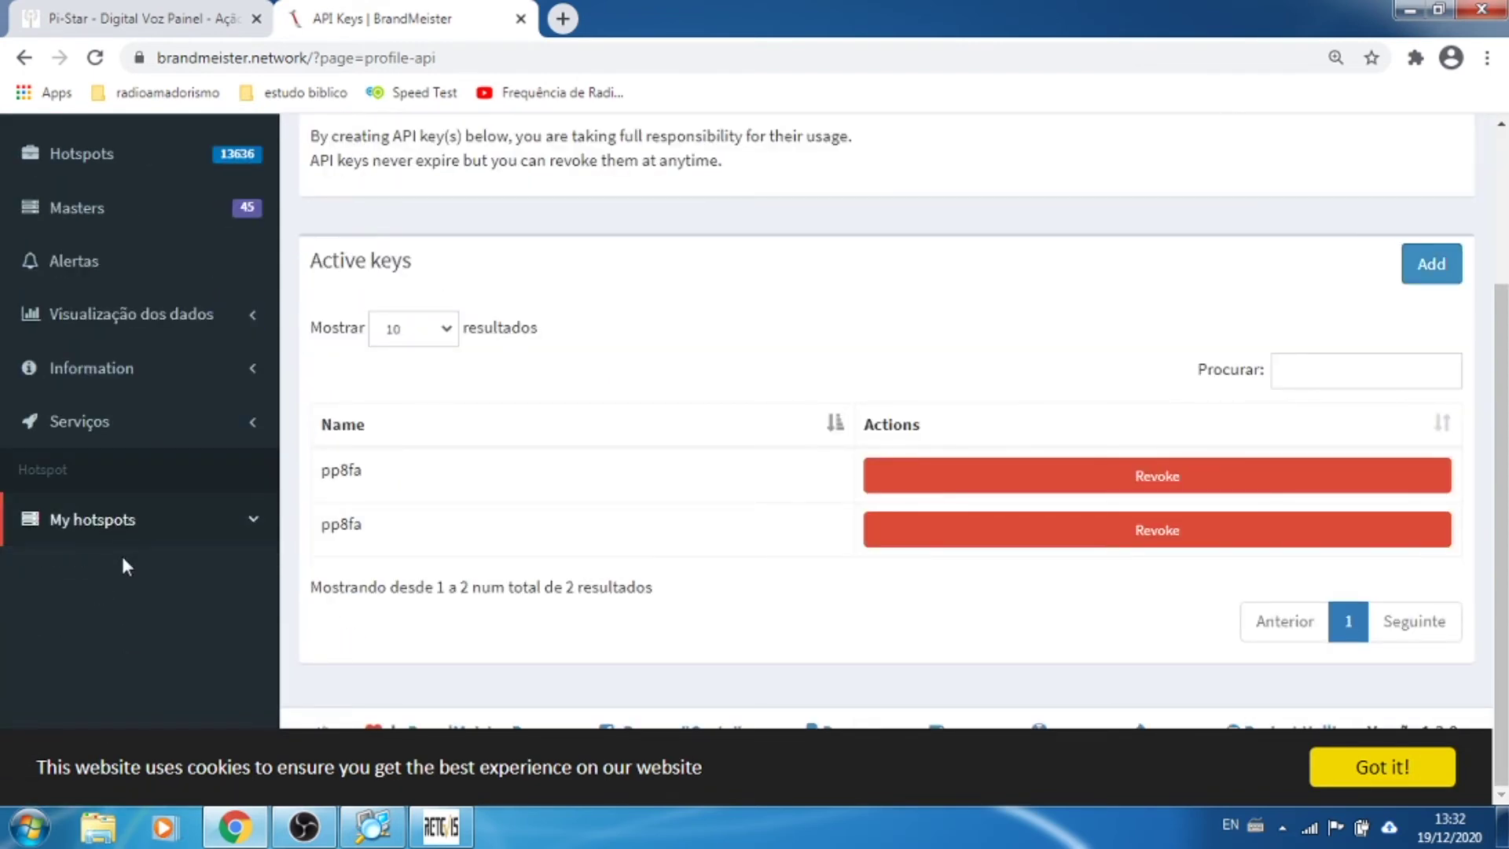
click(183, 11)
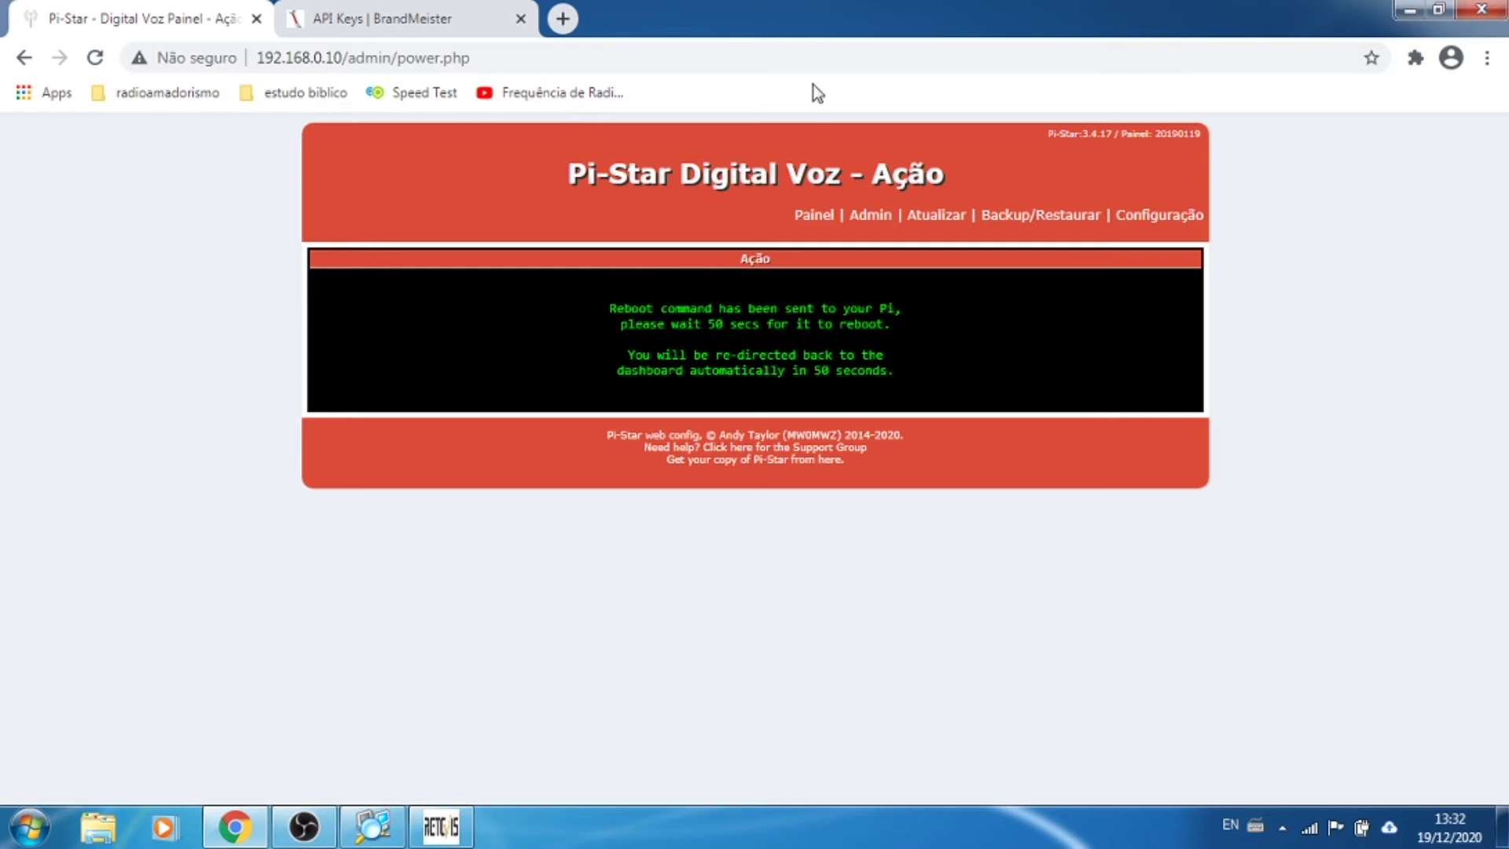
Step: Wait out the reboot, checking BrandMeister's keys, the Pi-Star page and Advanced IP Scanner
click(368, 18)
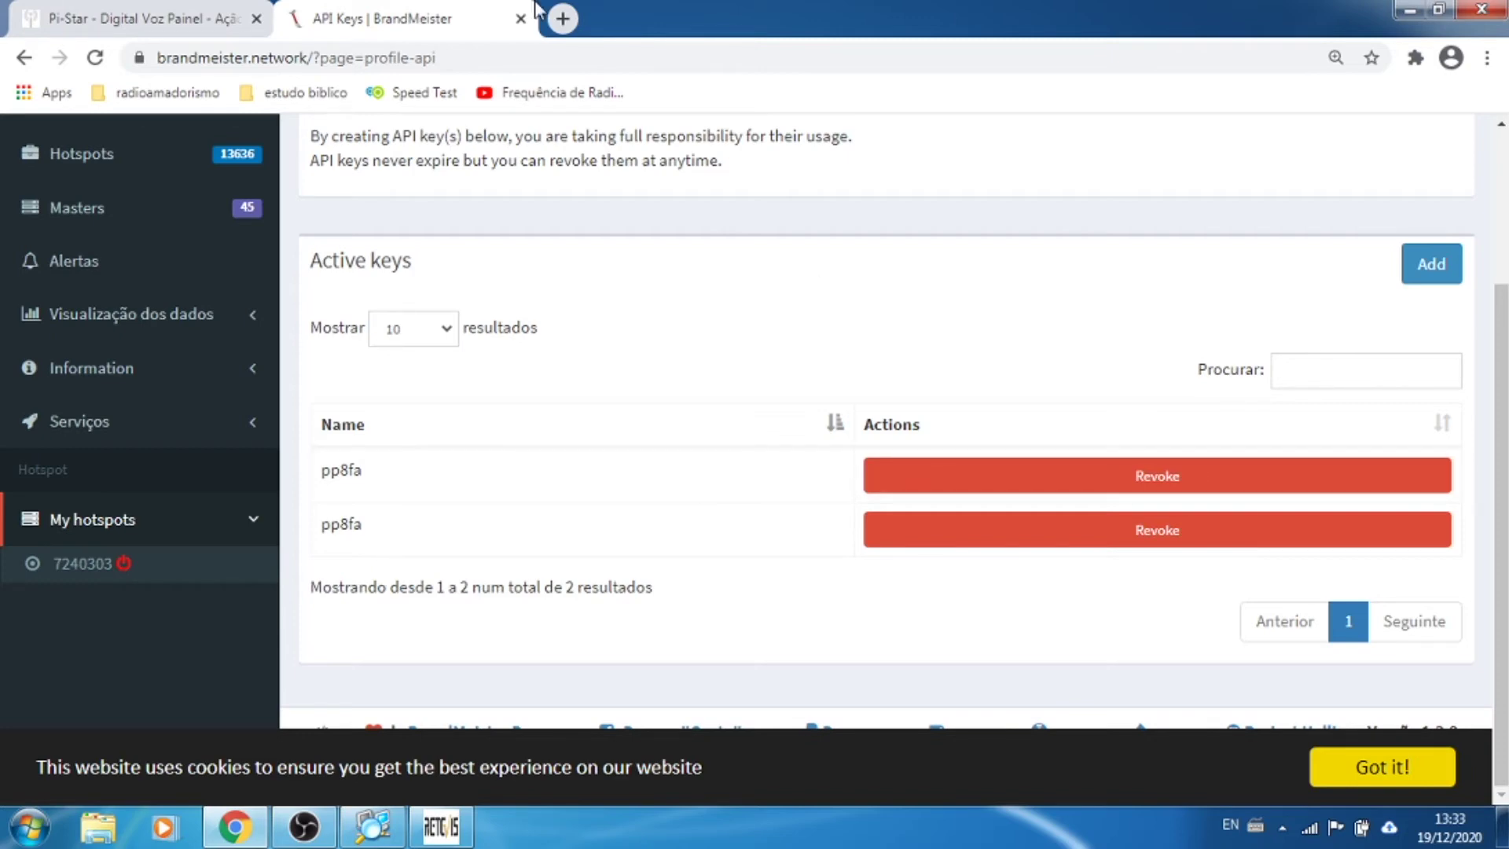
click(145, 19)
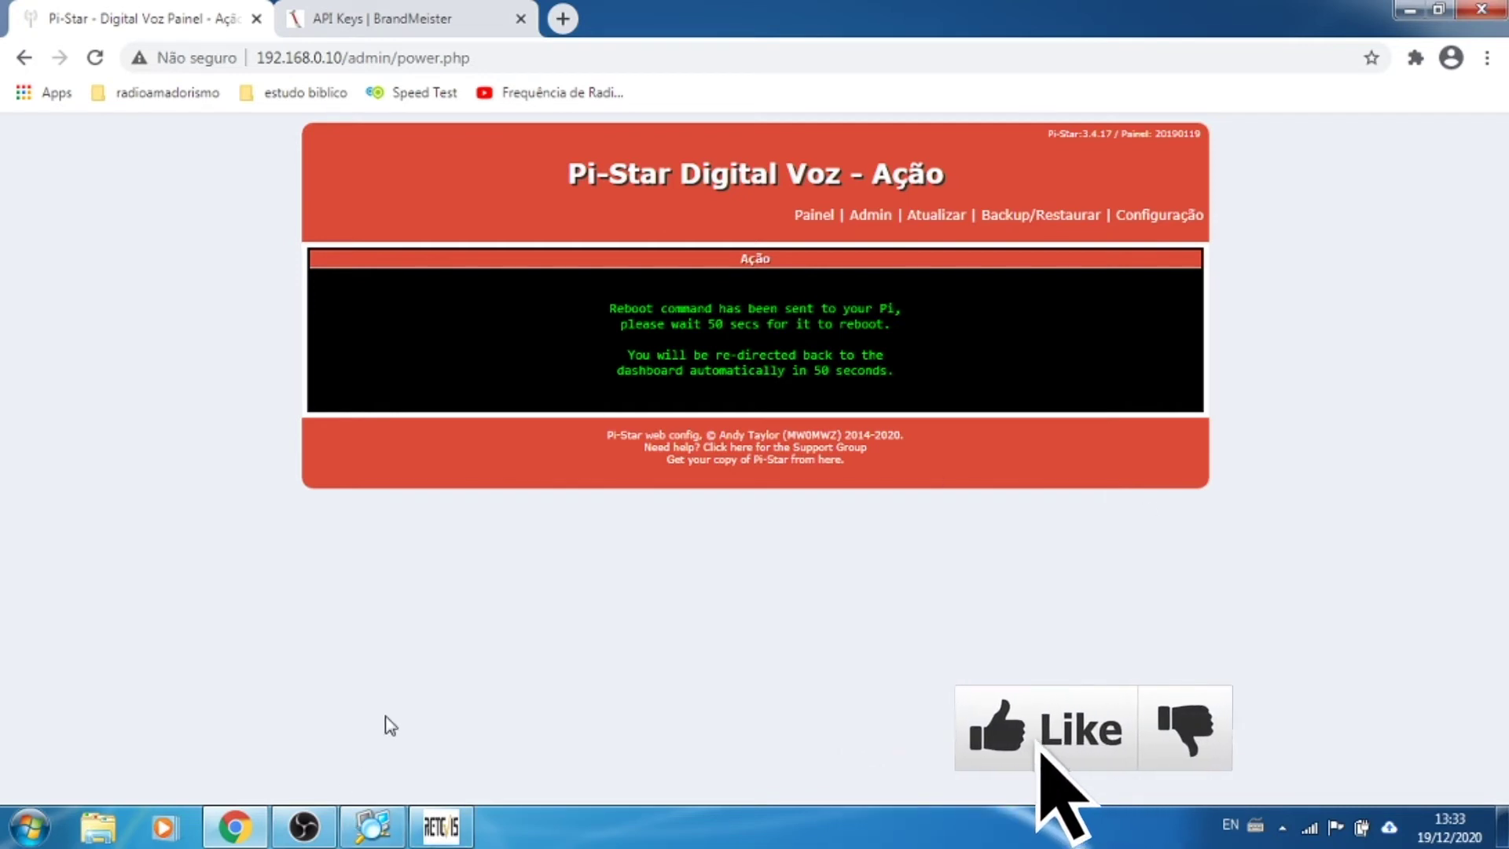
click(370, 825)
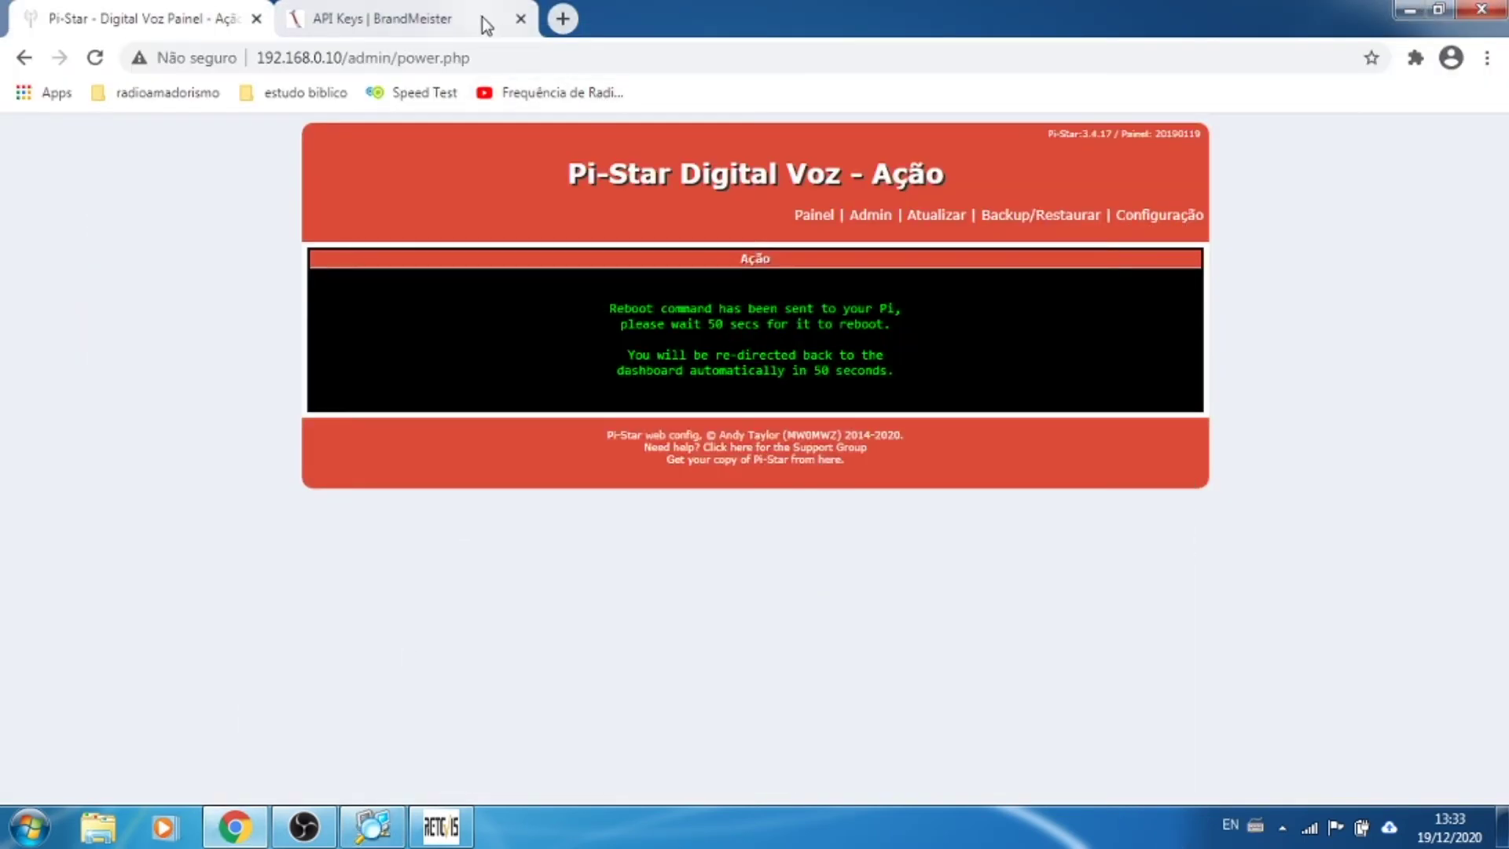
click(431, 24)
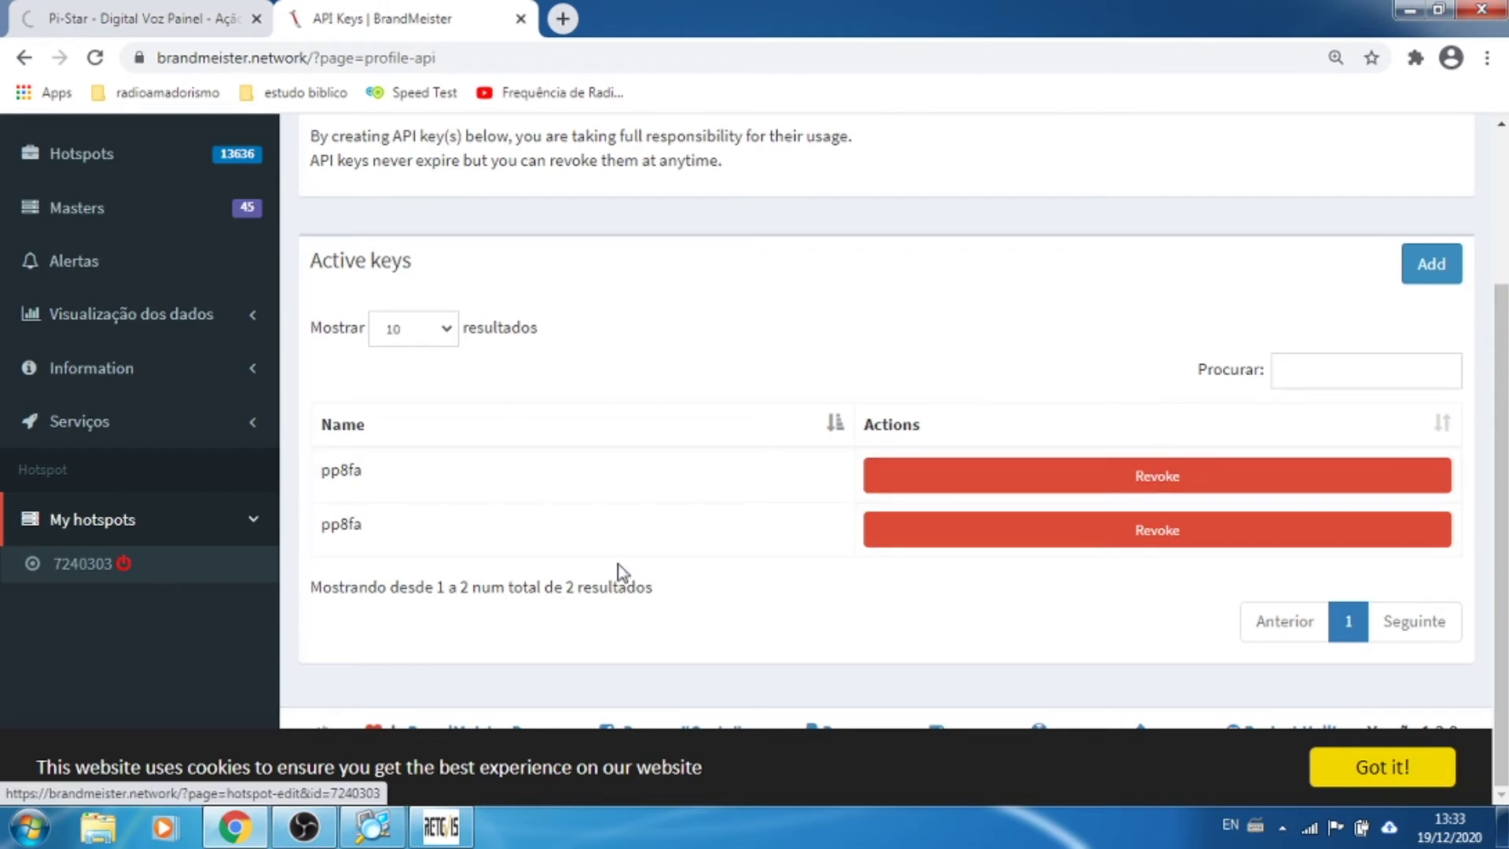
Step: Check the rebooted Pi-Star dashboard, then go back to BrandMeister's API keys page
click(146, 22)
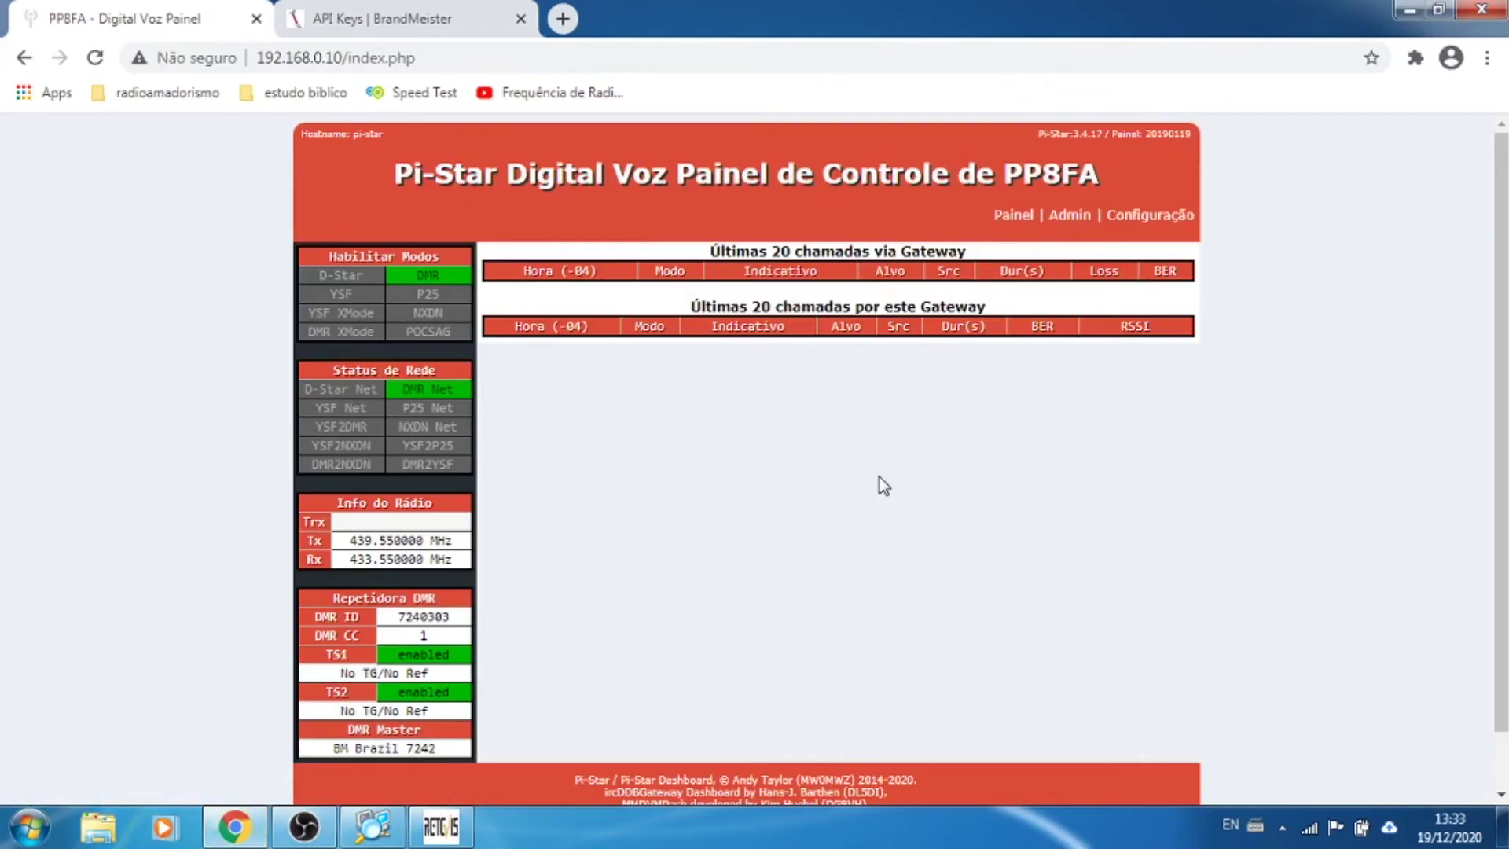
scroll(1343, 456, down, 1)
scroll(1342, 456, up, 2)
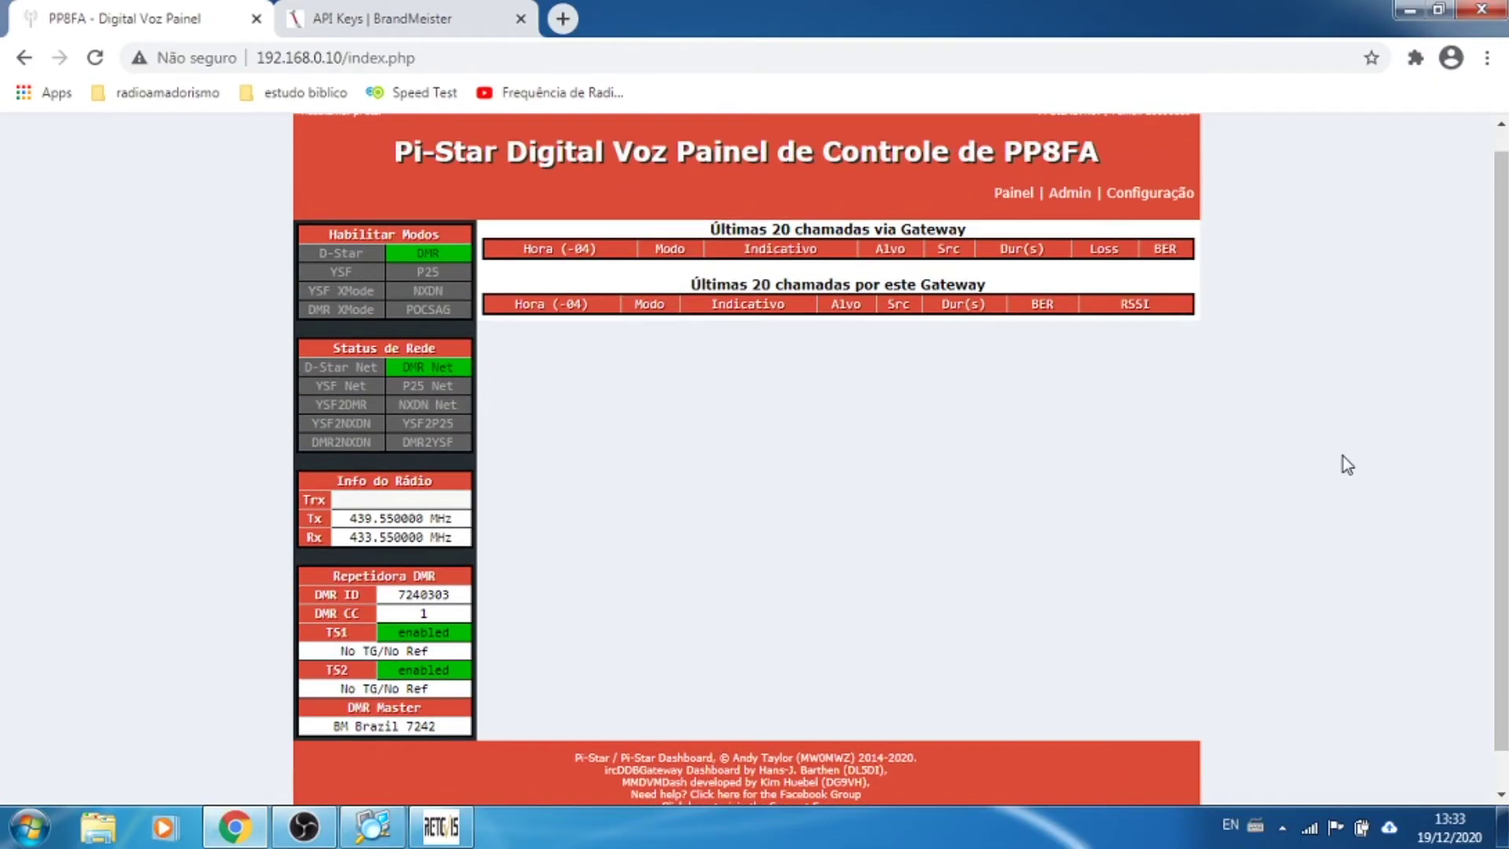
click(416, 24)
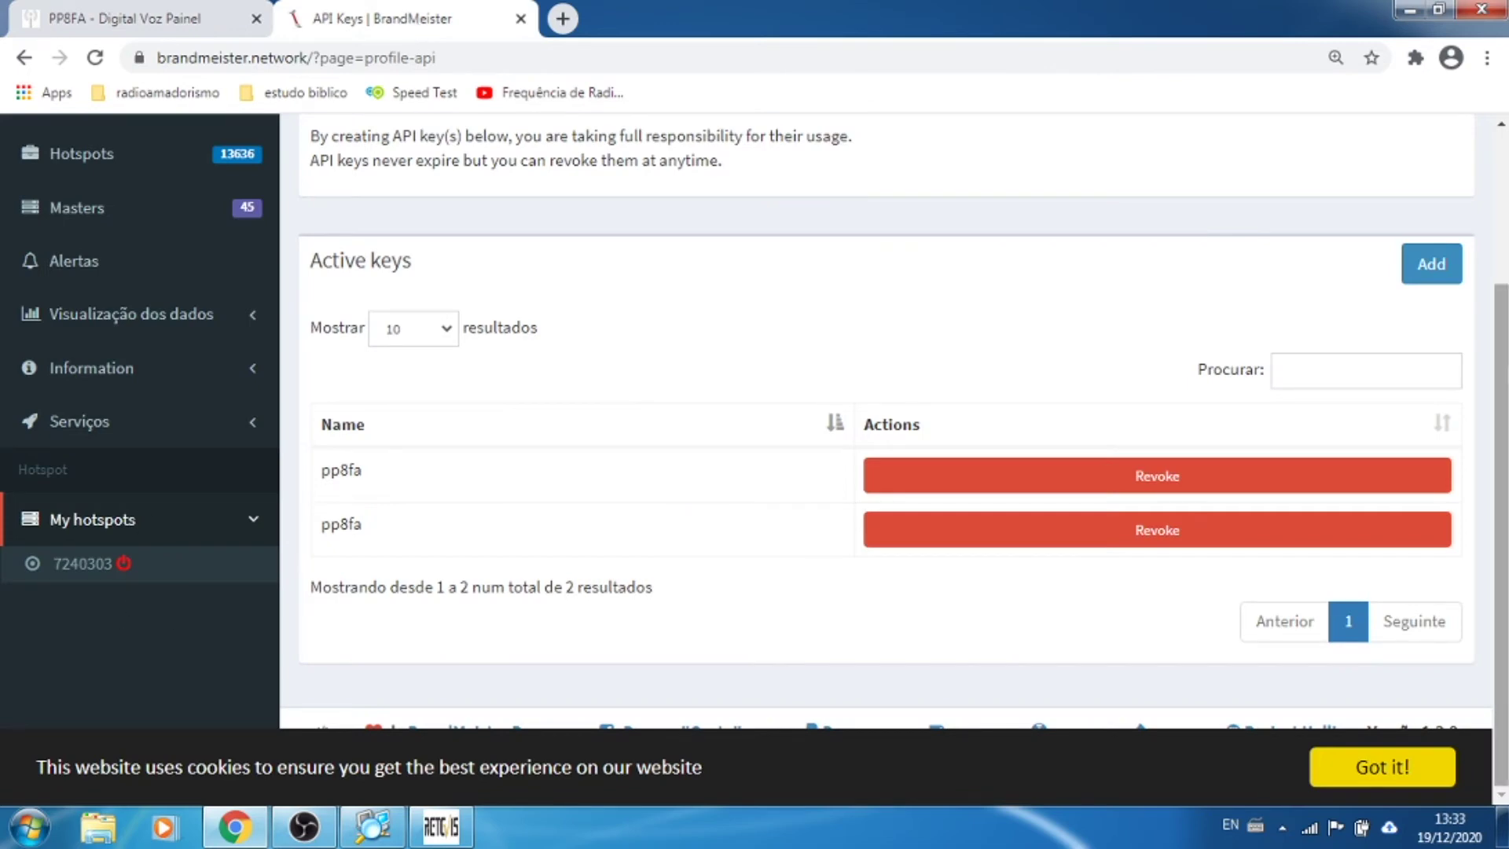
scroll(1503, 295, up, 3)
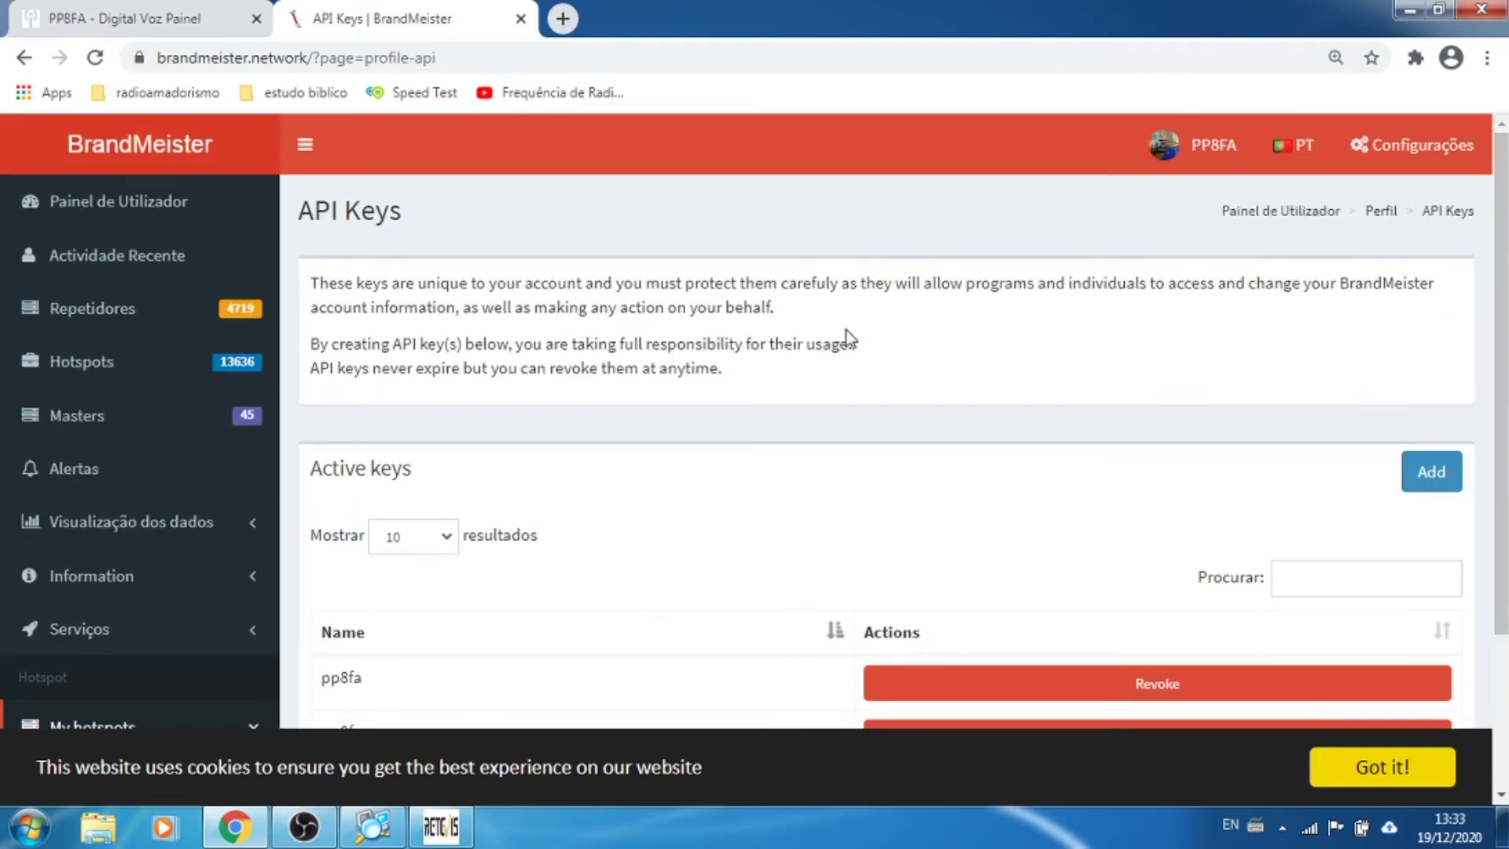
click(1230, 154)
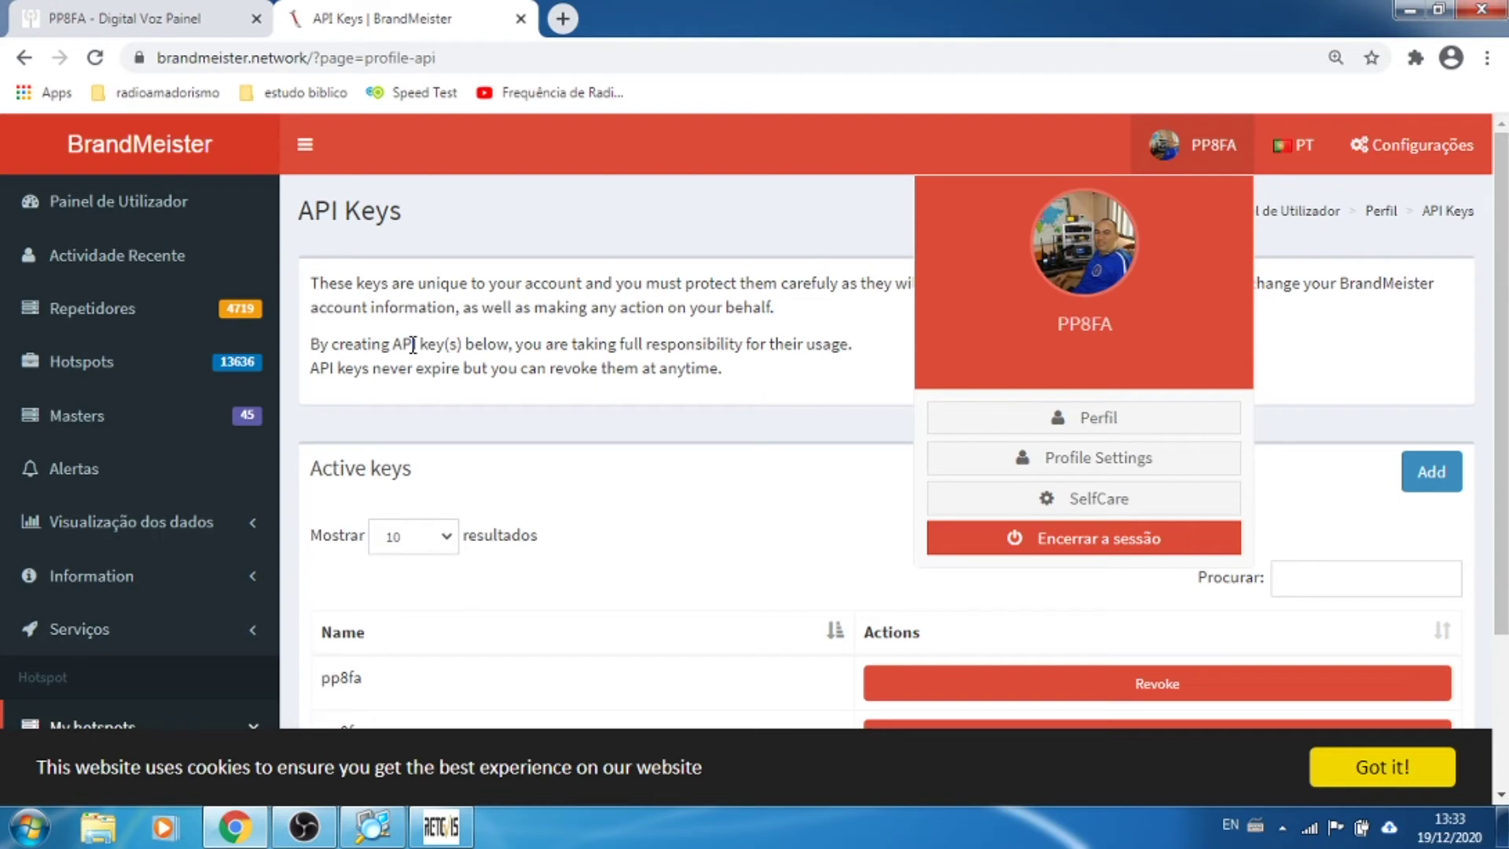
scroll(189, 576, down, 1)
scroll(189, 576, down, 3)
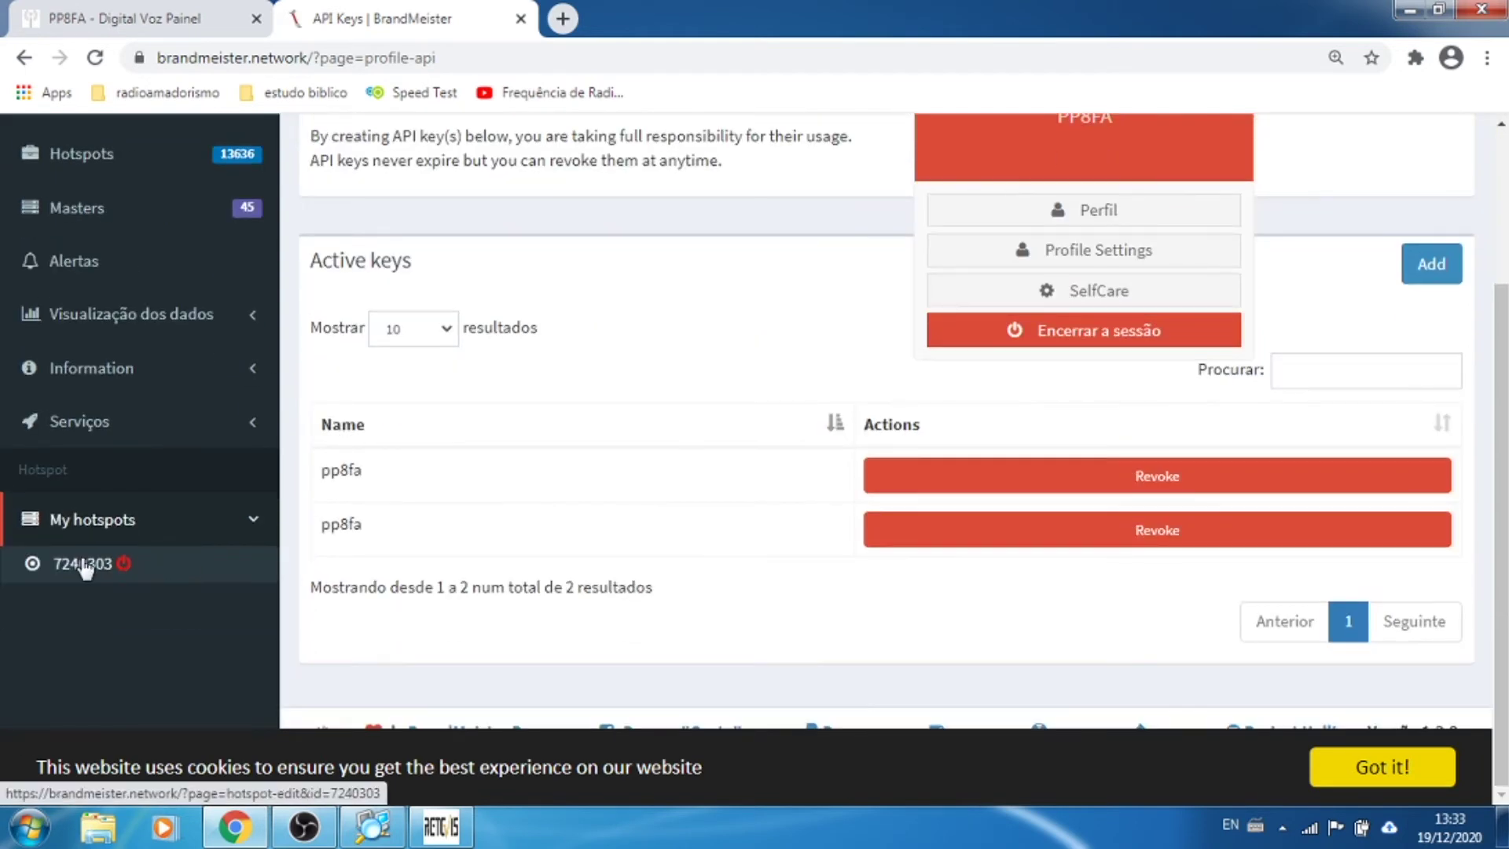
click(78, 561)
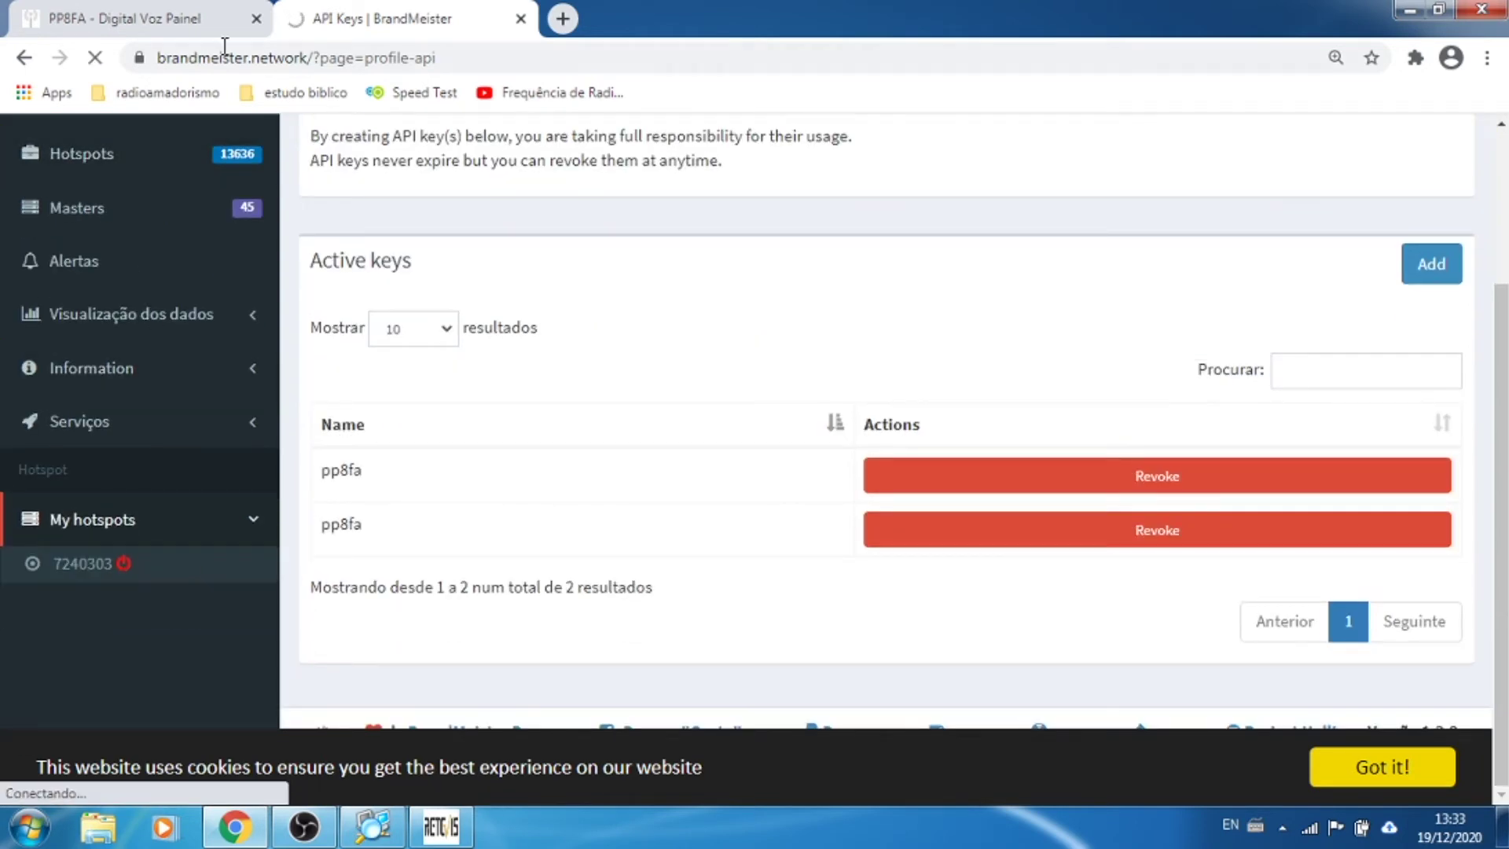
click(126, 18)
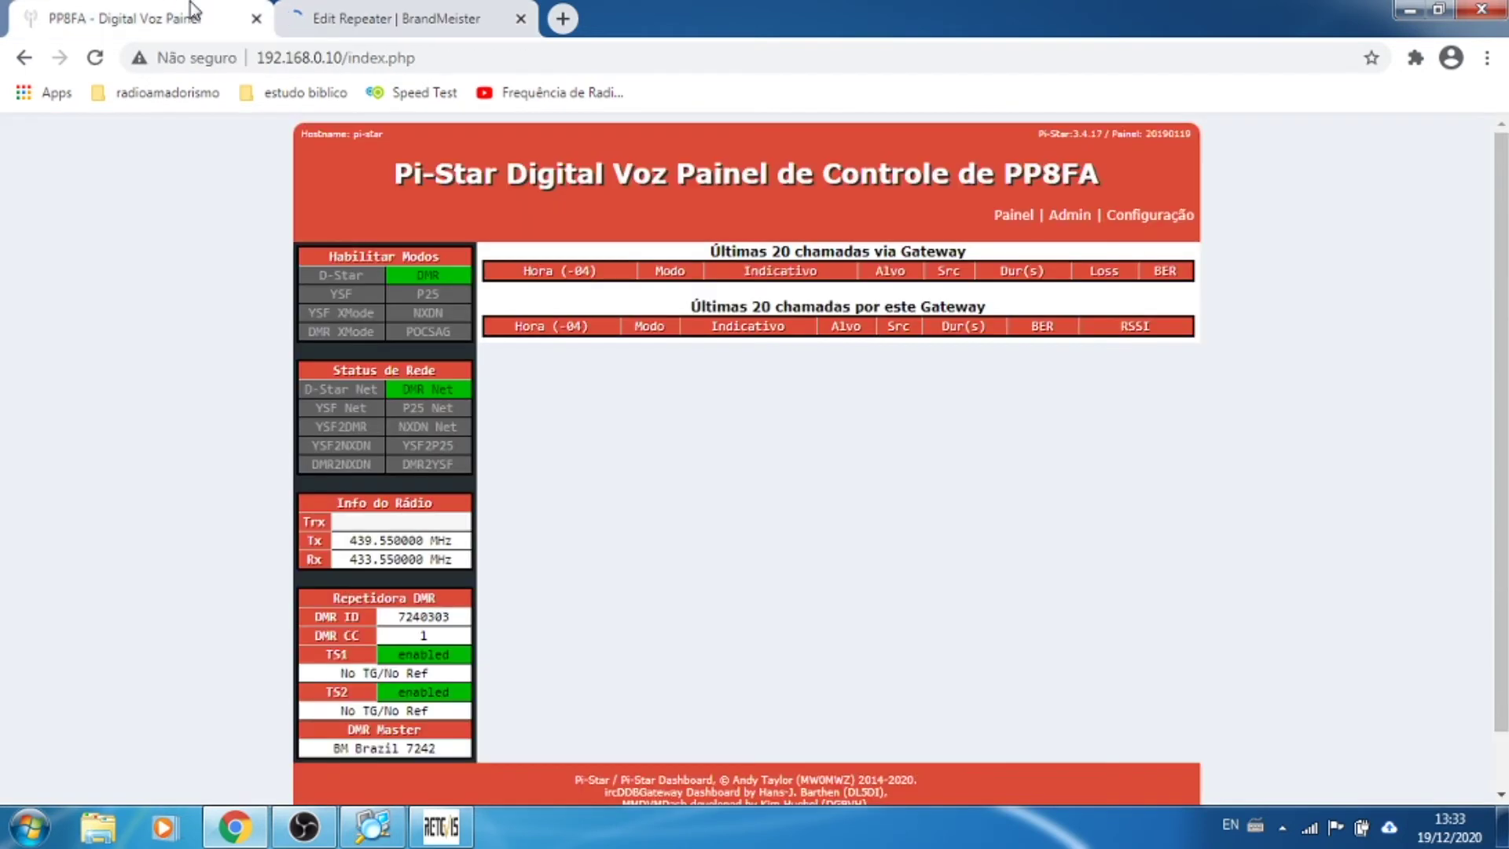
Step: Open Pi-Star's Configuração page and compare it with the hotspot's BrandMeister edit page
click(1149, 225)
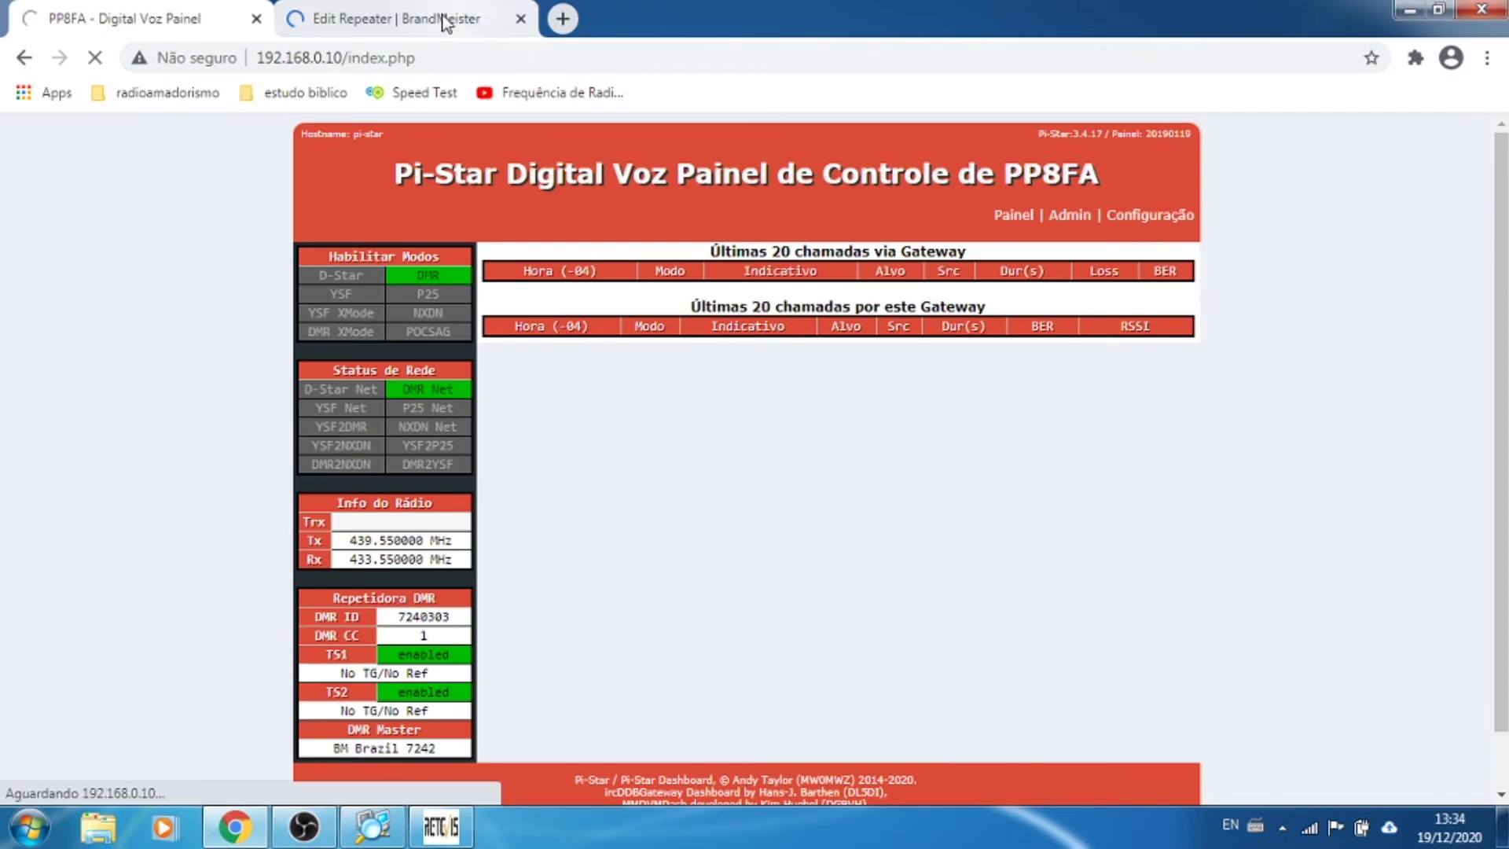
click(416, 19)
scroll(1016, 500, down, 5)
scroll(1017, 500, down, 1)
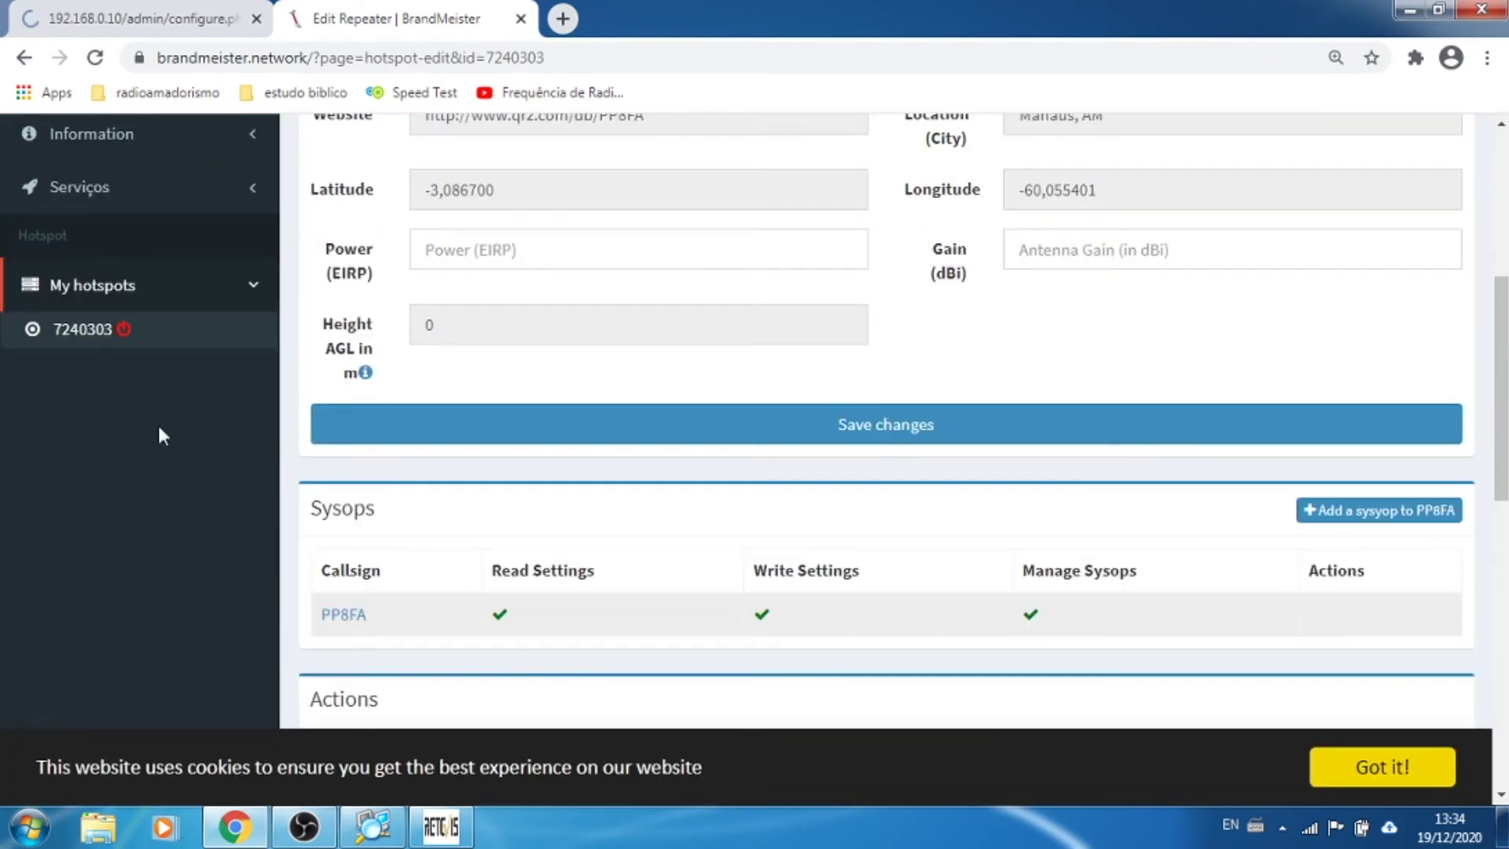
click(152, 10)
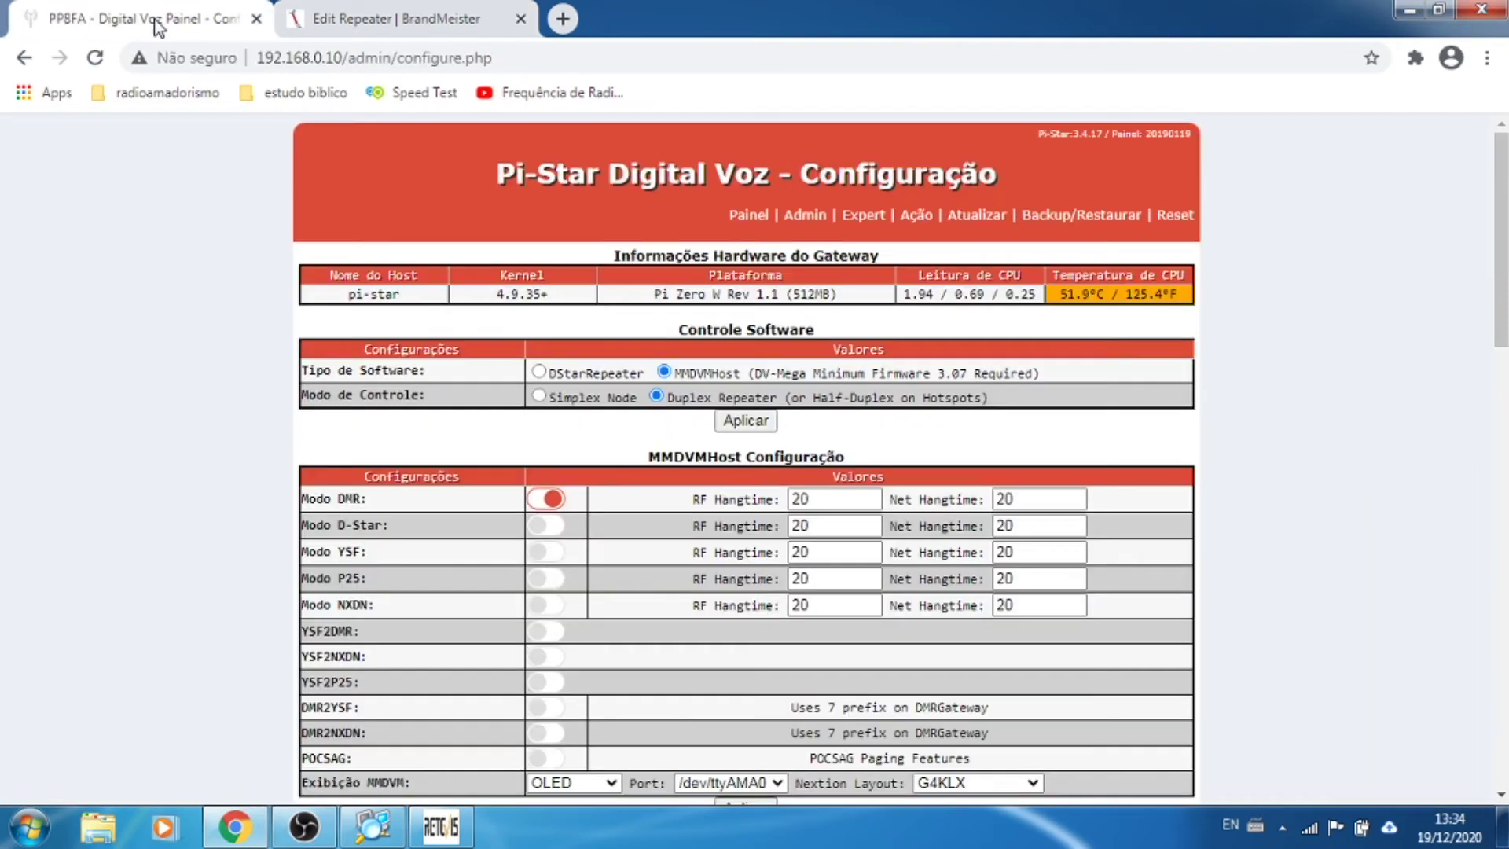
Step: Review the Pi-Star configuration settings and start the Atualizar software update
scroll(1404, 483, down, 7)
scroll(1404, 487, down, 4)
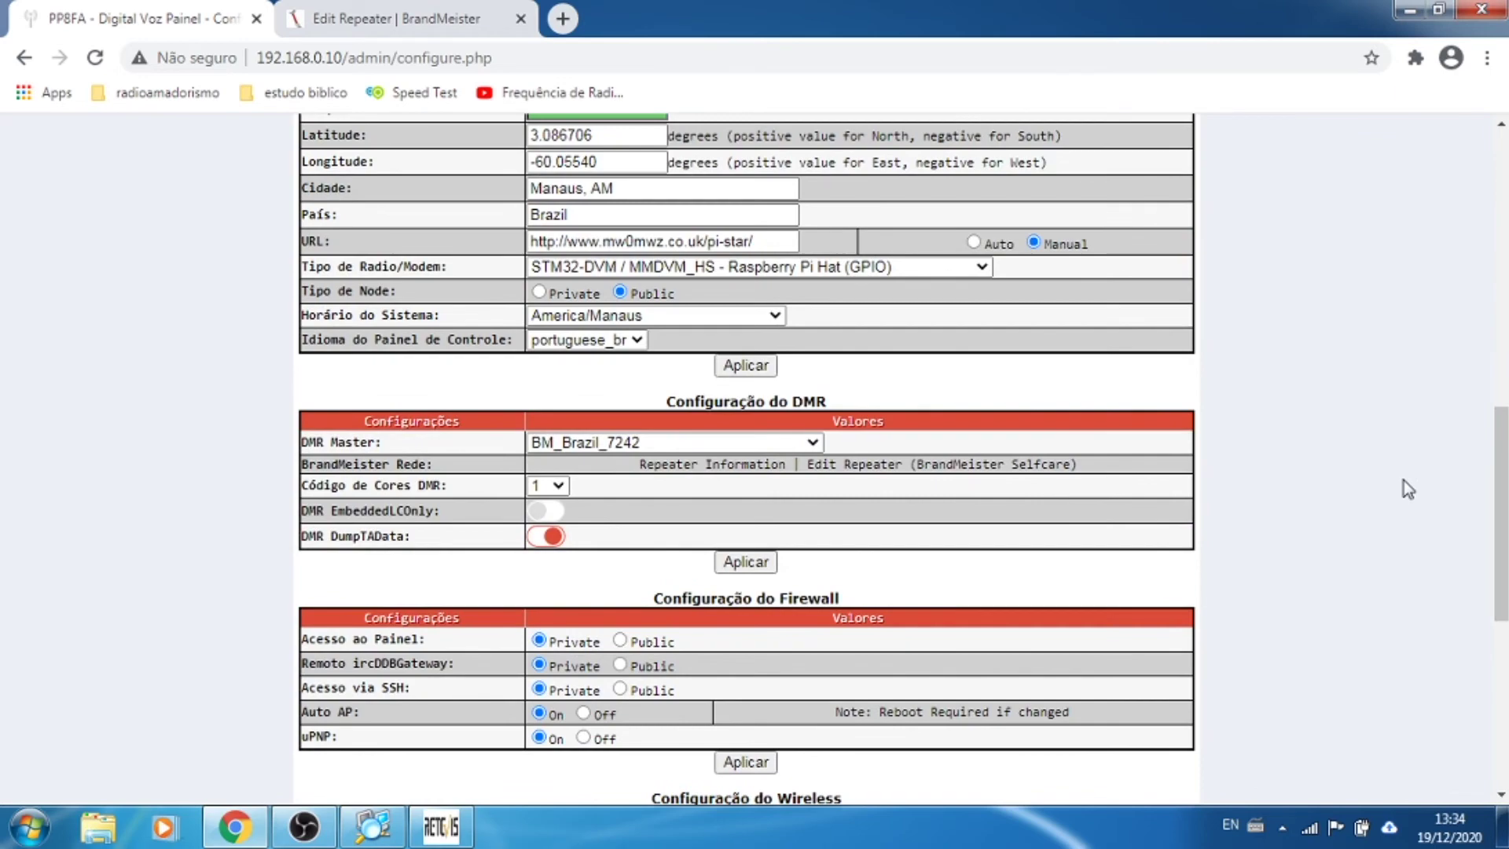
scroll(1404, 482, down, 4)
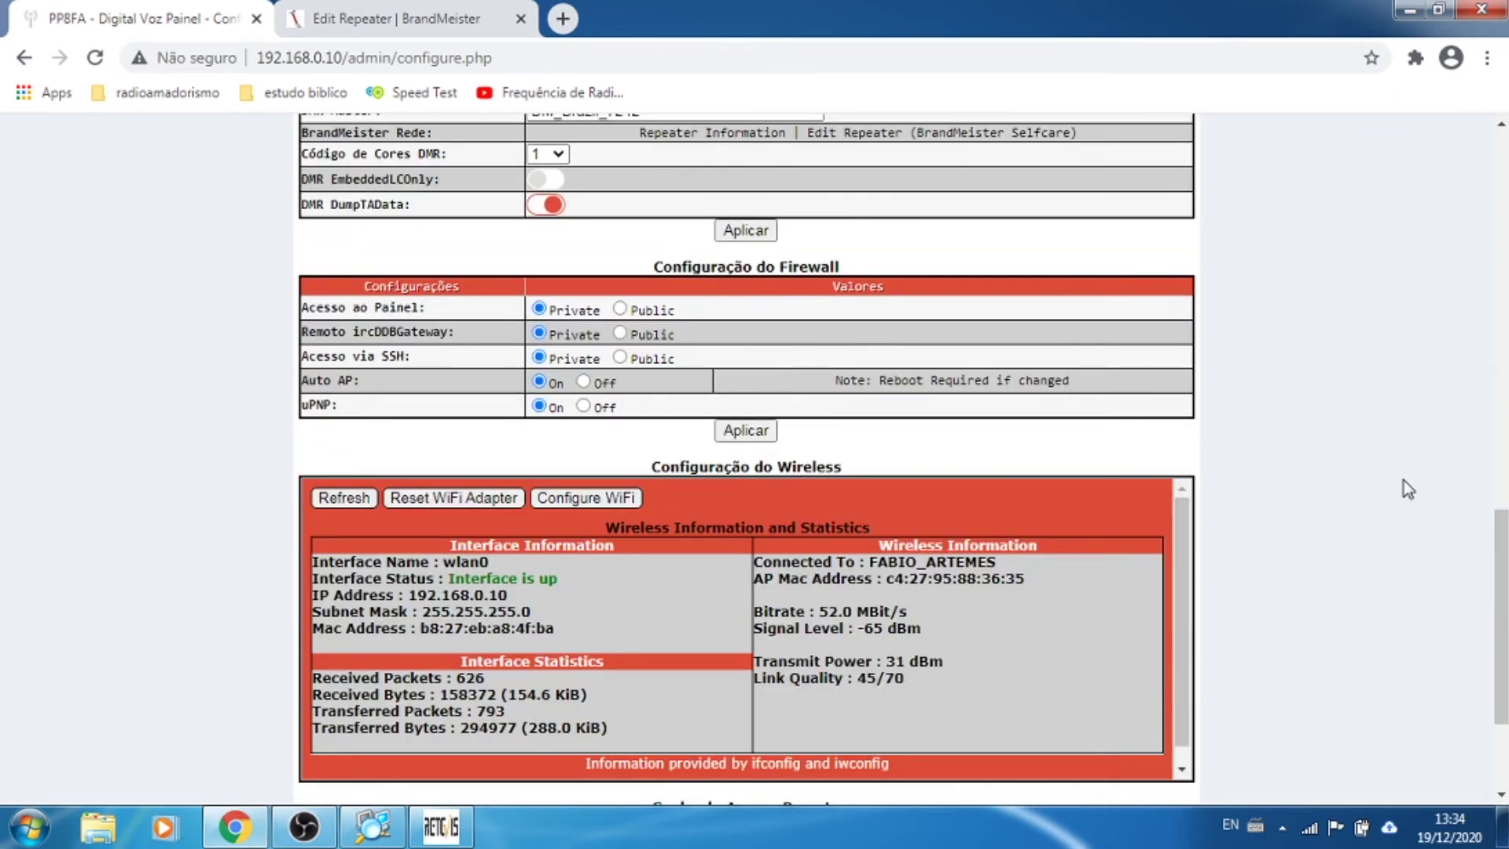
scroll(1403, 481, up, 3)
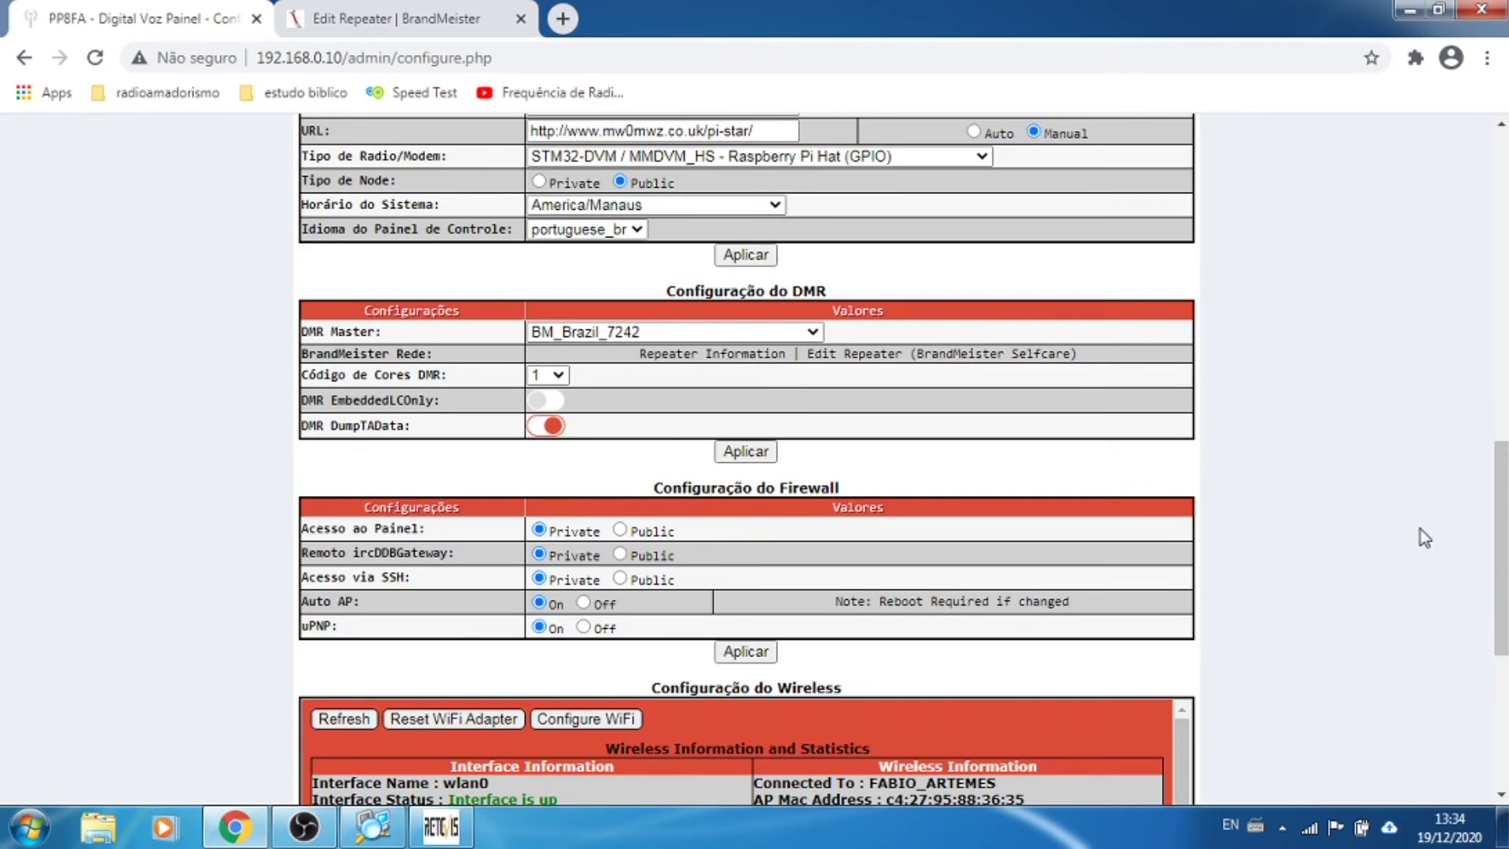
scroll(1425, 538, down, 4)
scroll(1421, 530, up, 11)
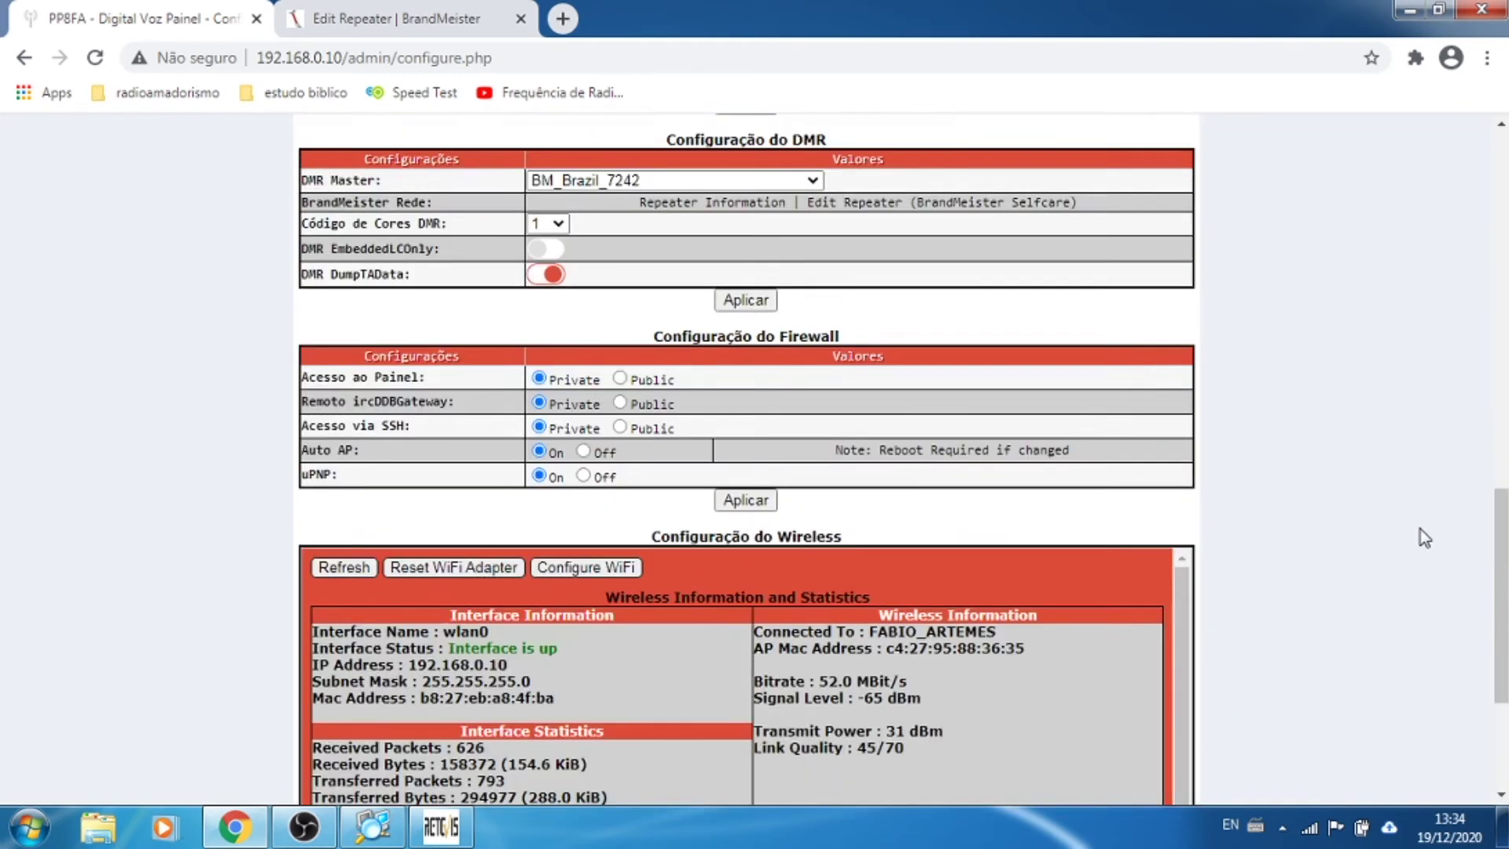
scroll(1421, 530, up, 6)
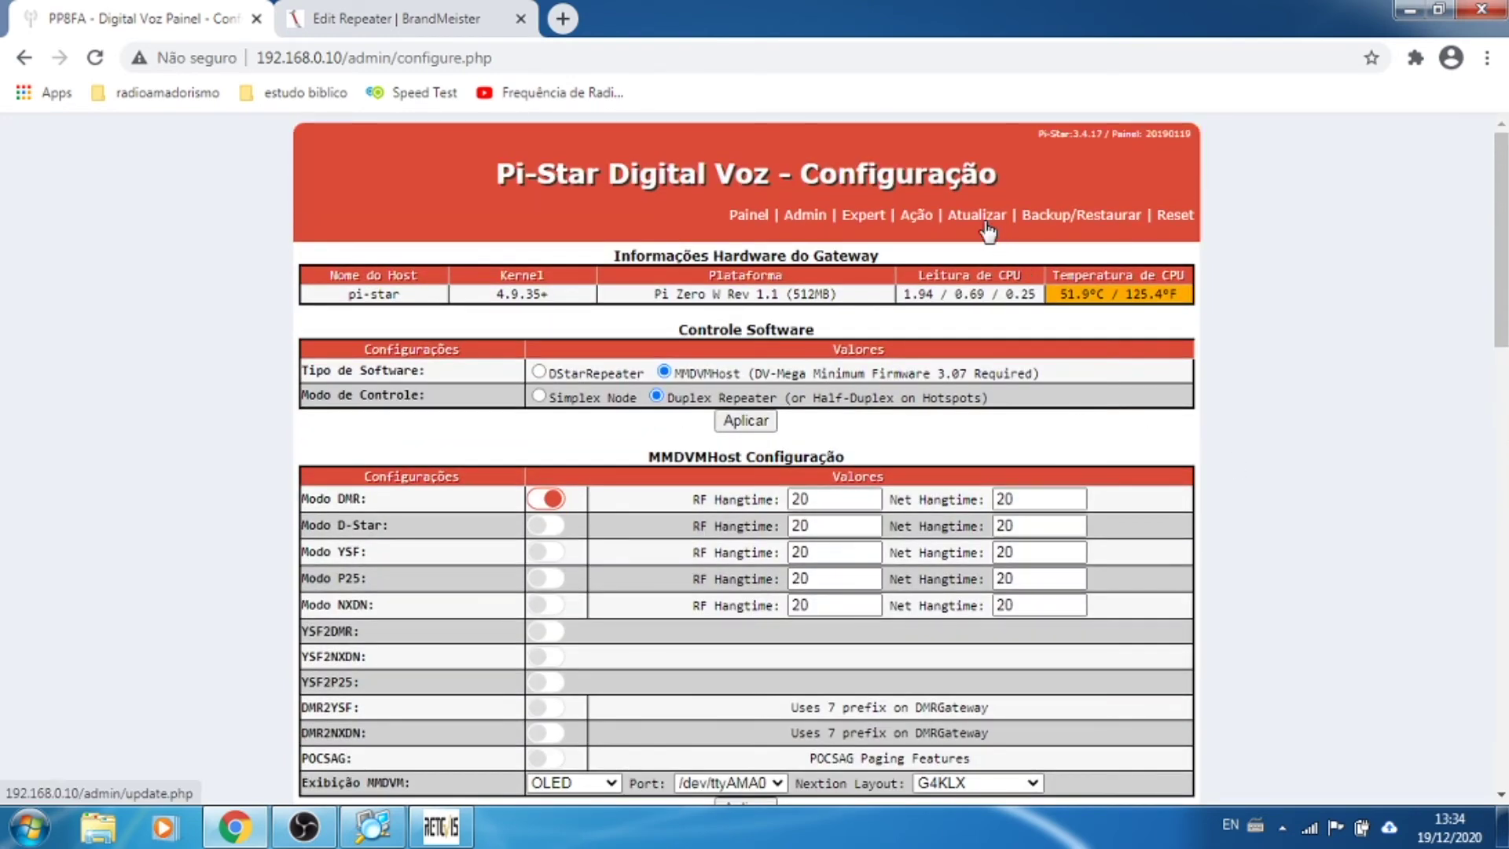
click(975, 219)
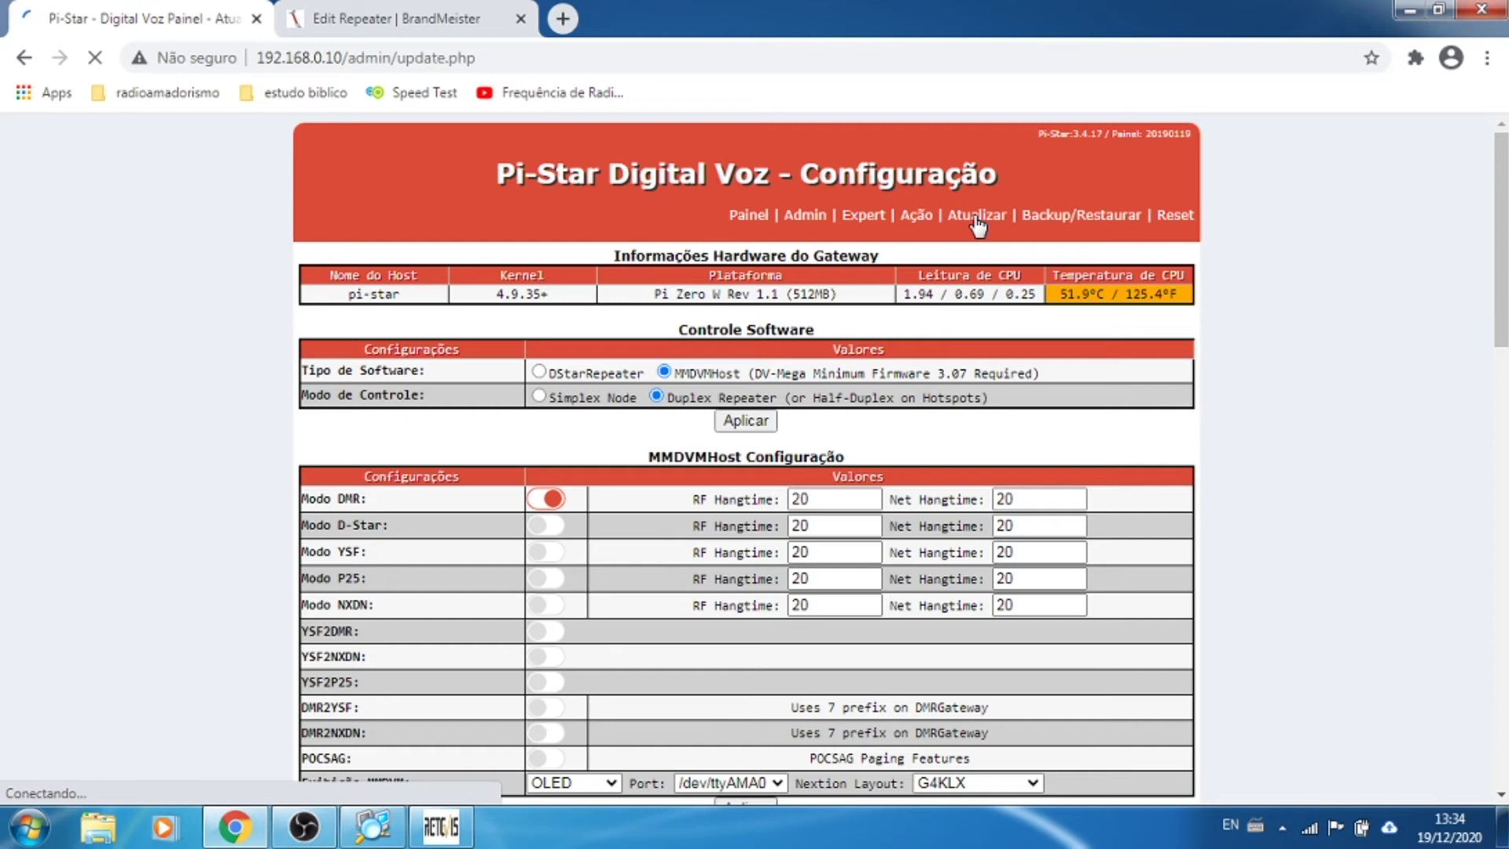
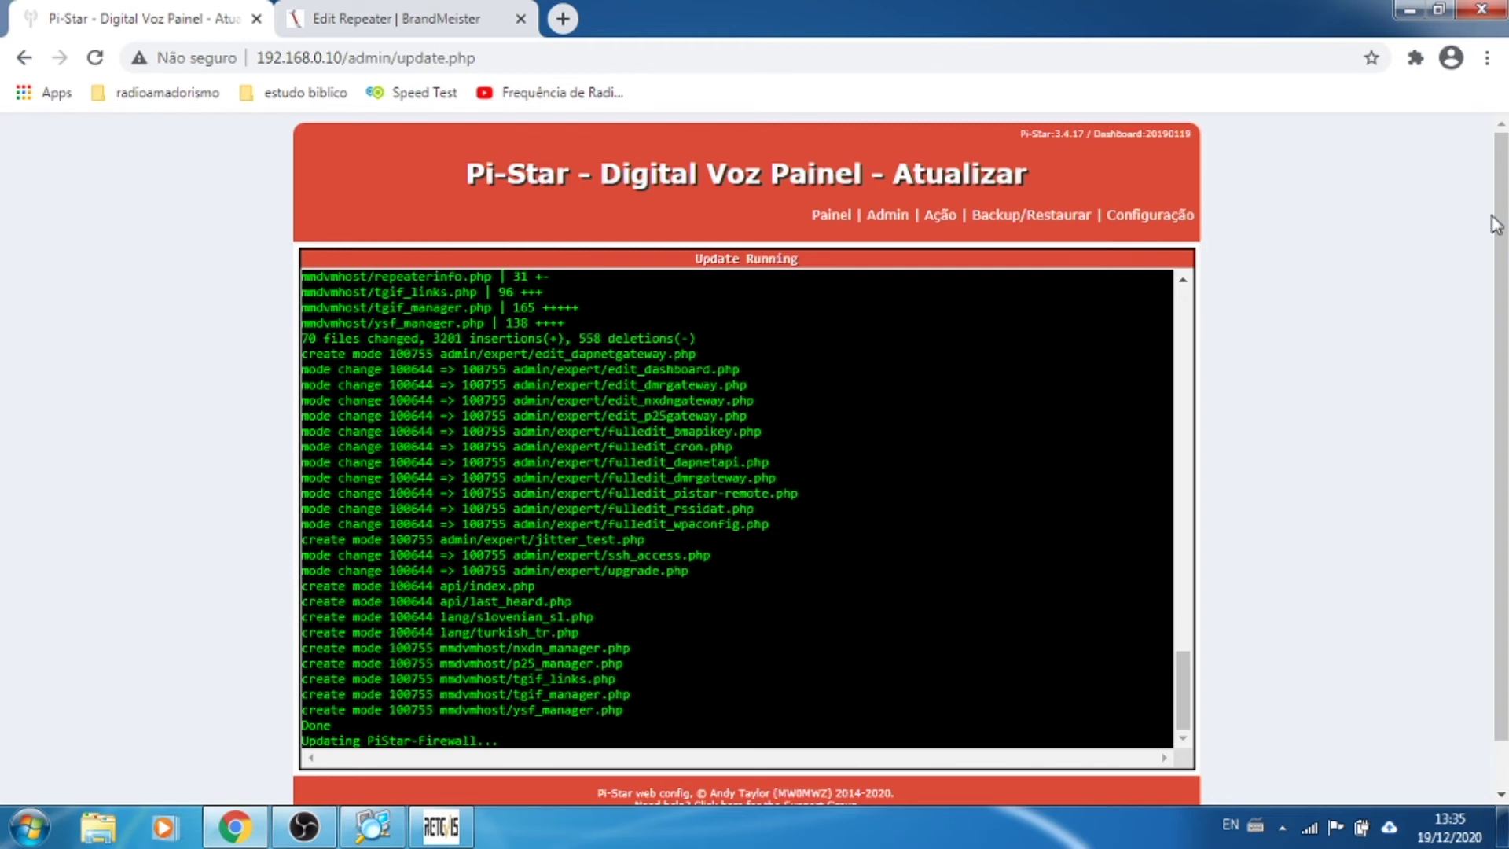
Step: Glance at the BrandMeister tab, then open Configuração once the Pi-Star update log reads Finished
scroll(1283, 296, down, 1)
scroll(1283, 296, up, 1)
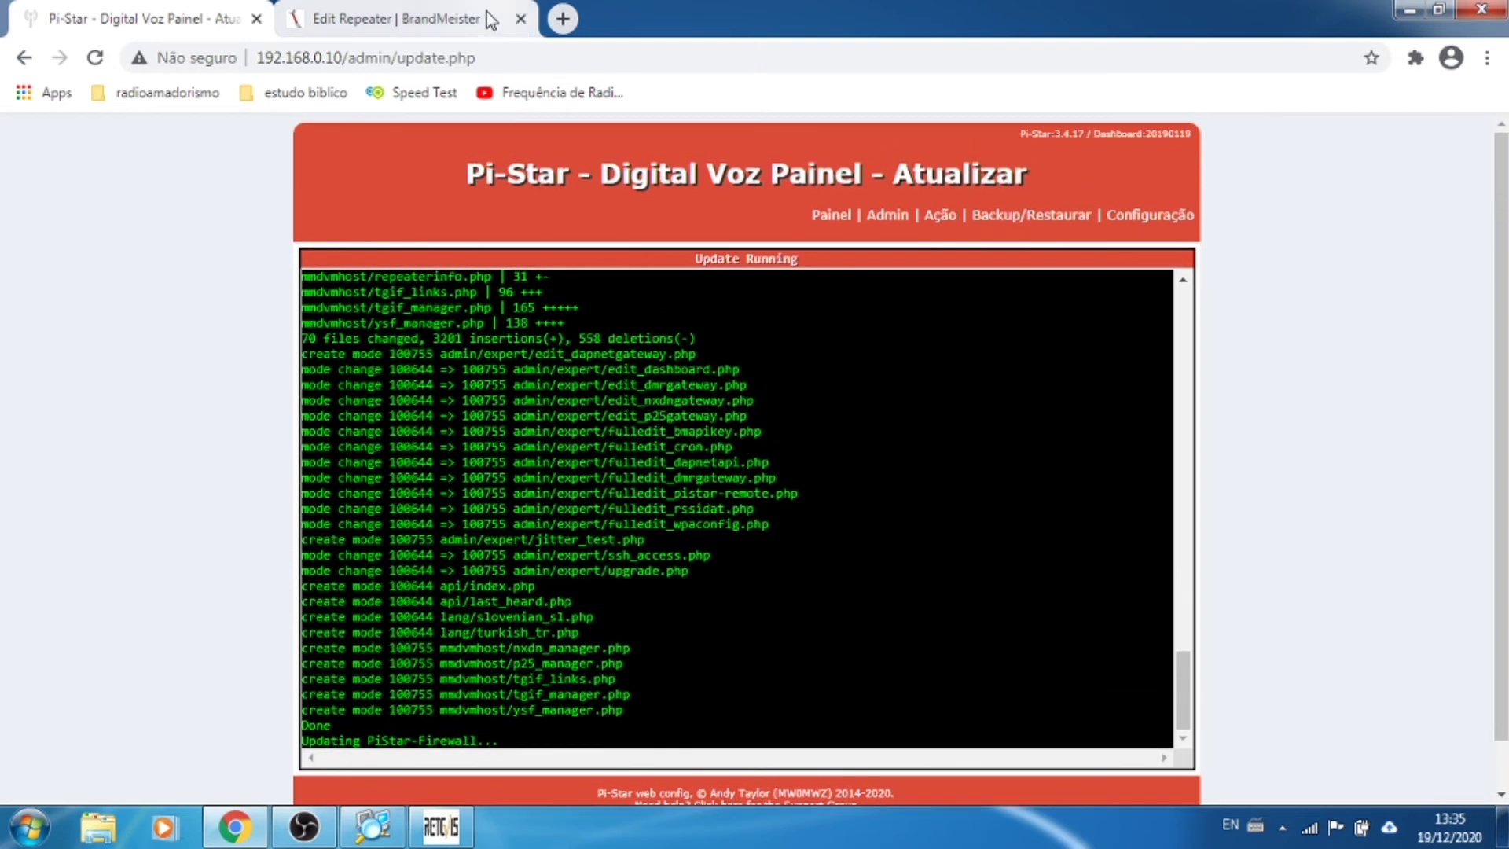
click(389, 16)
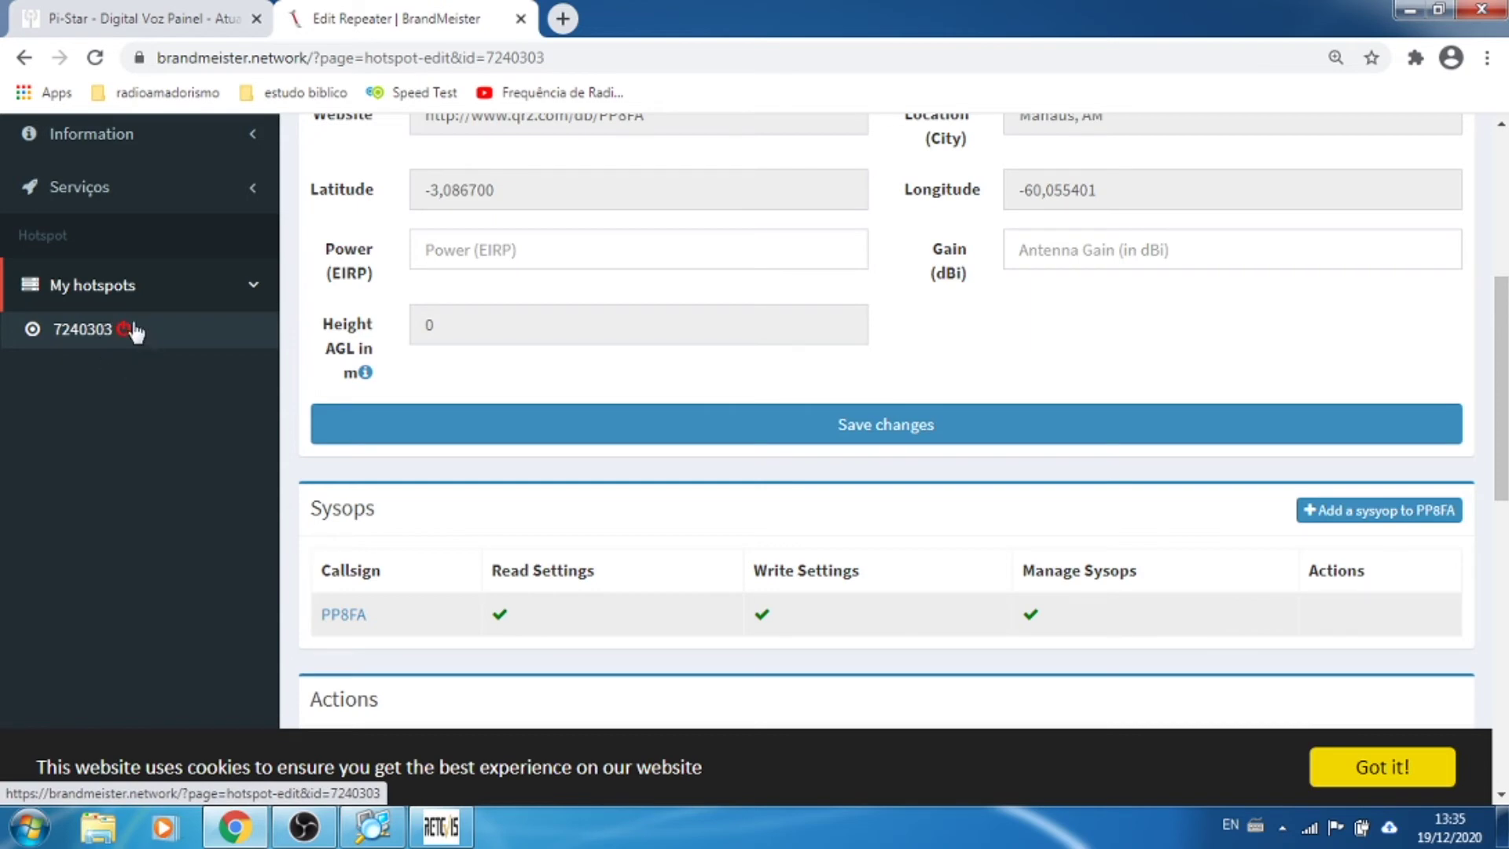
click(151, 19)
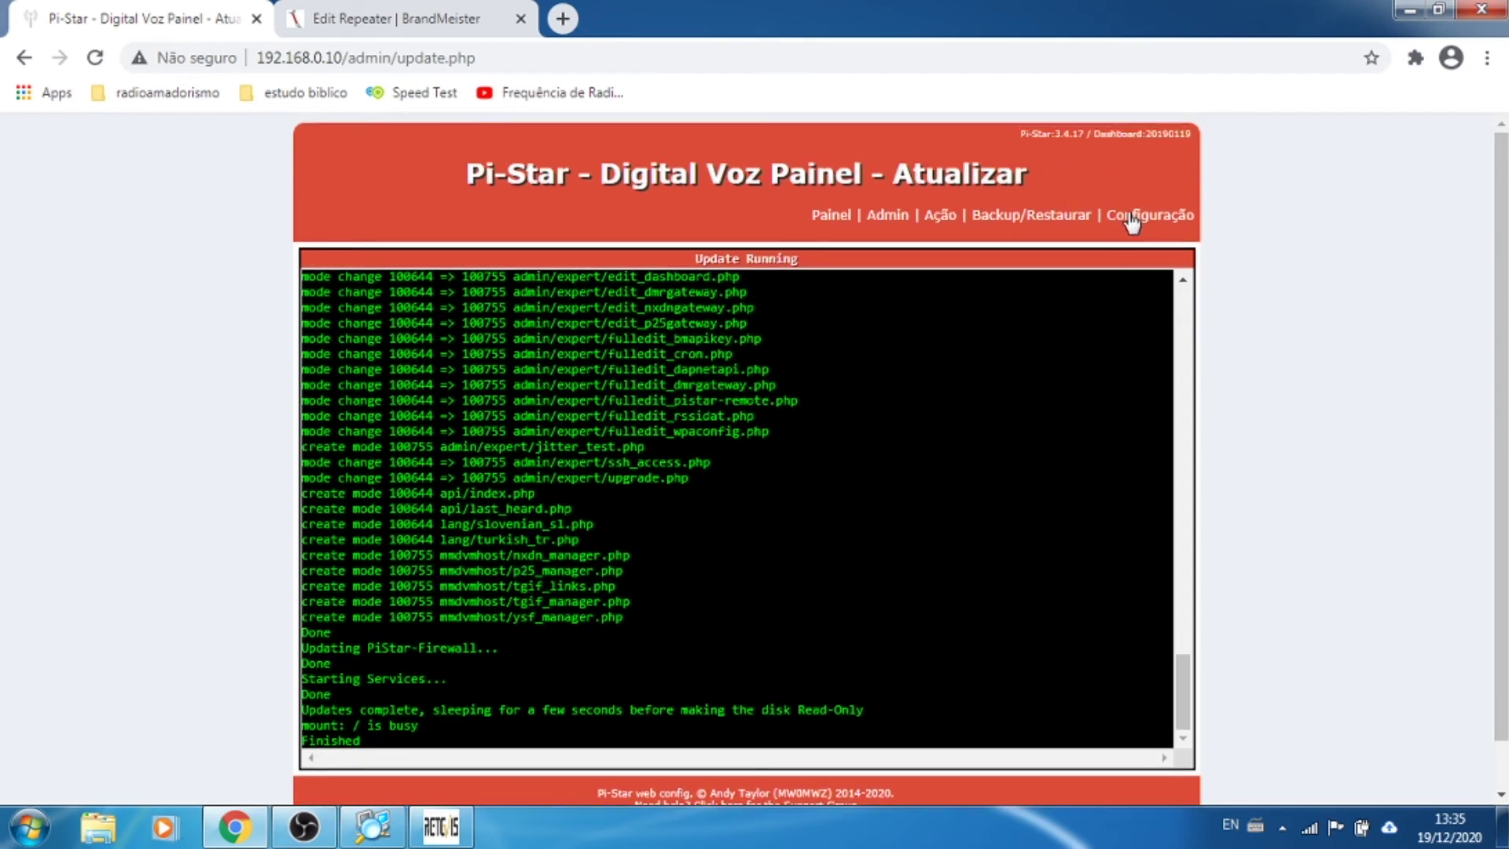
click(1132, 220)
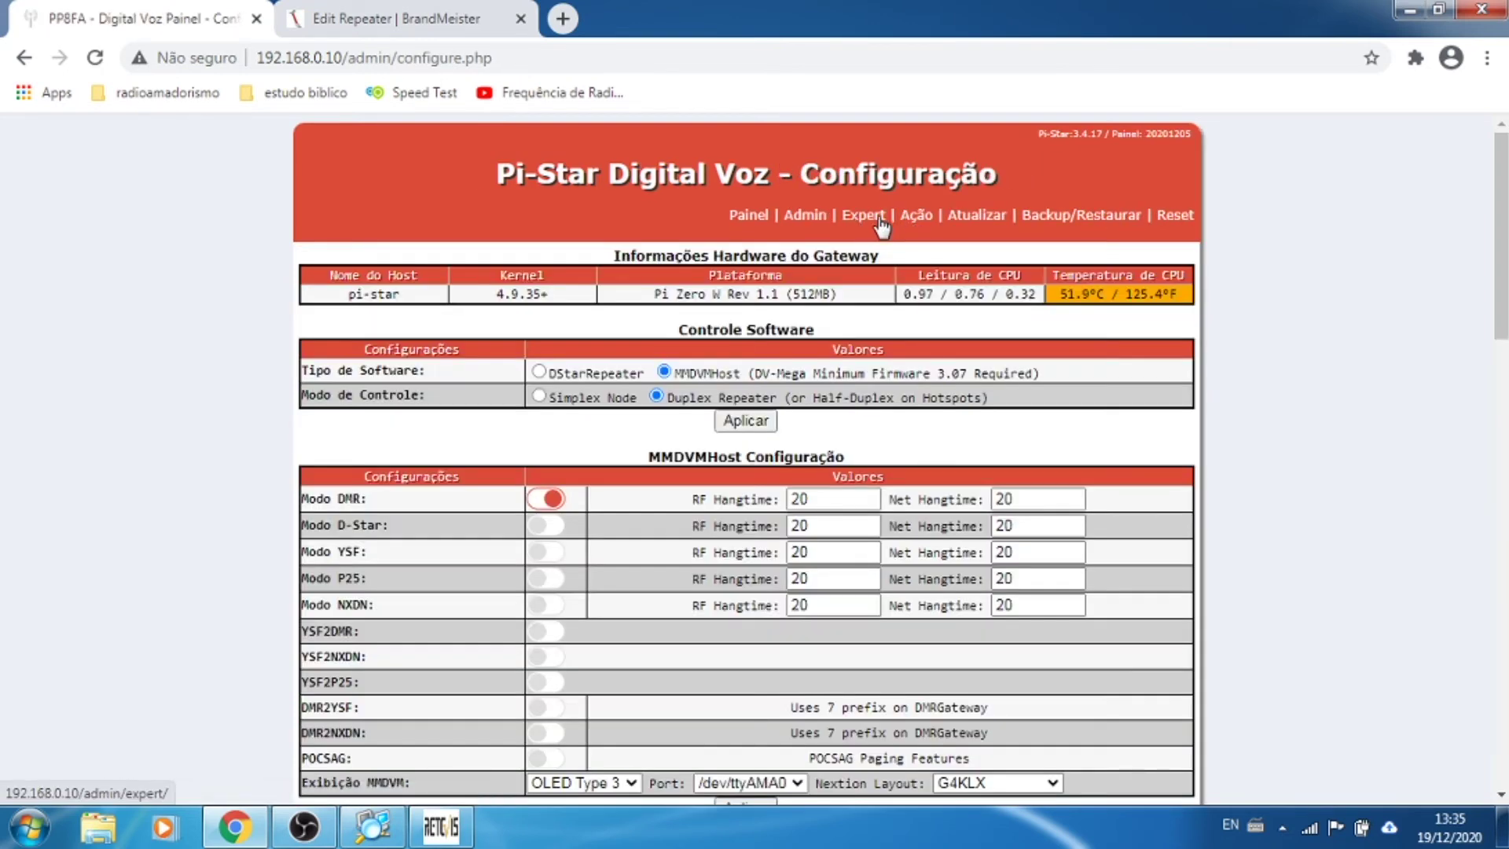
Step: Open SSH Access under Expert and log in as pi-star
click(879, 219)
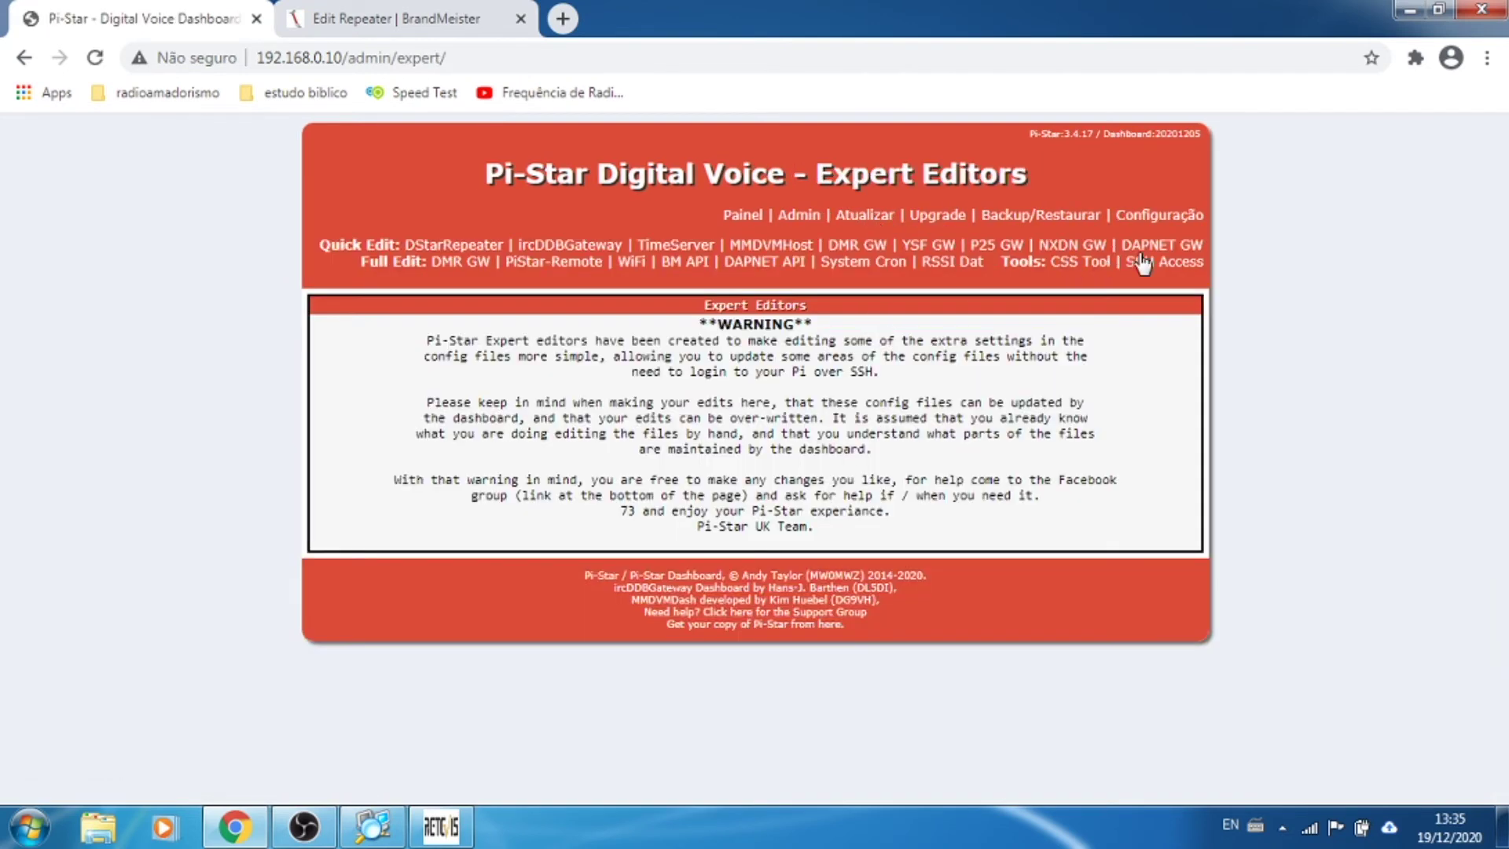
click(1169, 263)
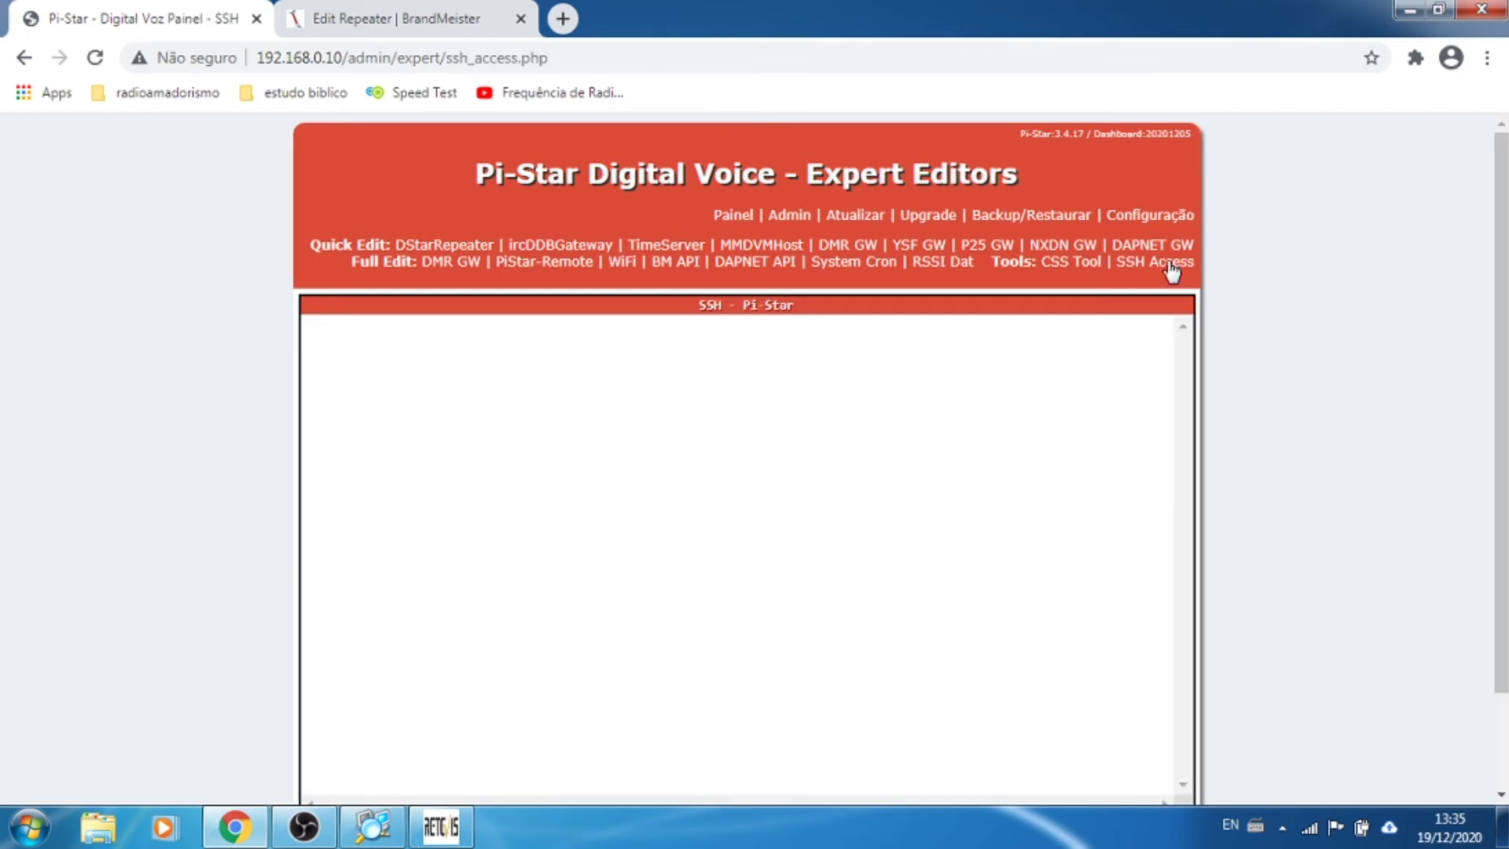
text(pi-star login: pi-star)
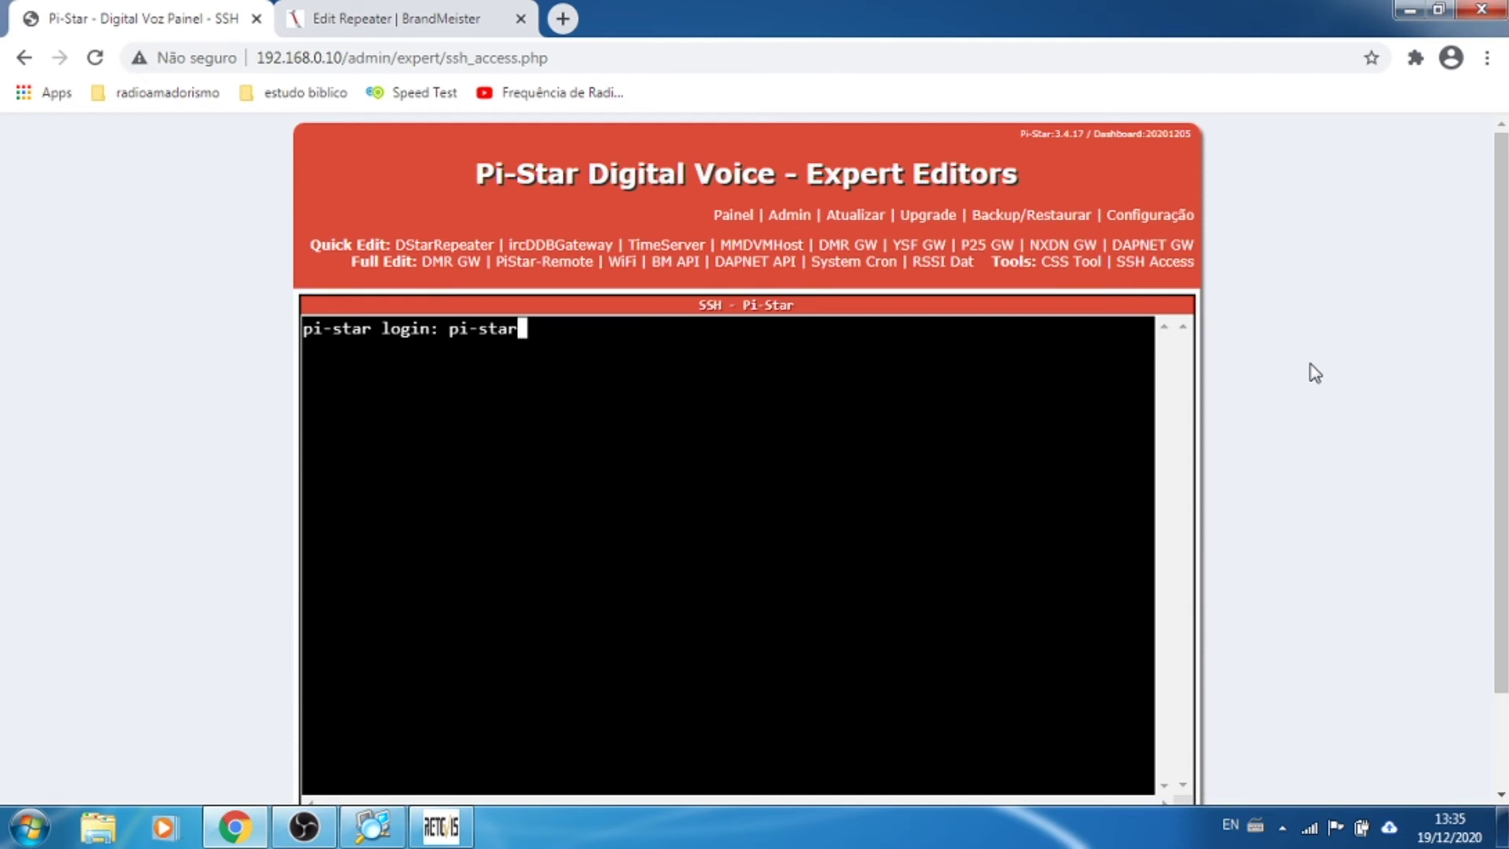
key(Return)
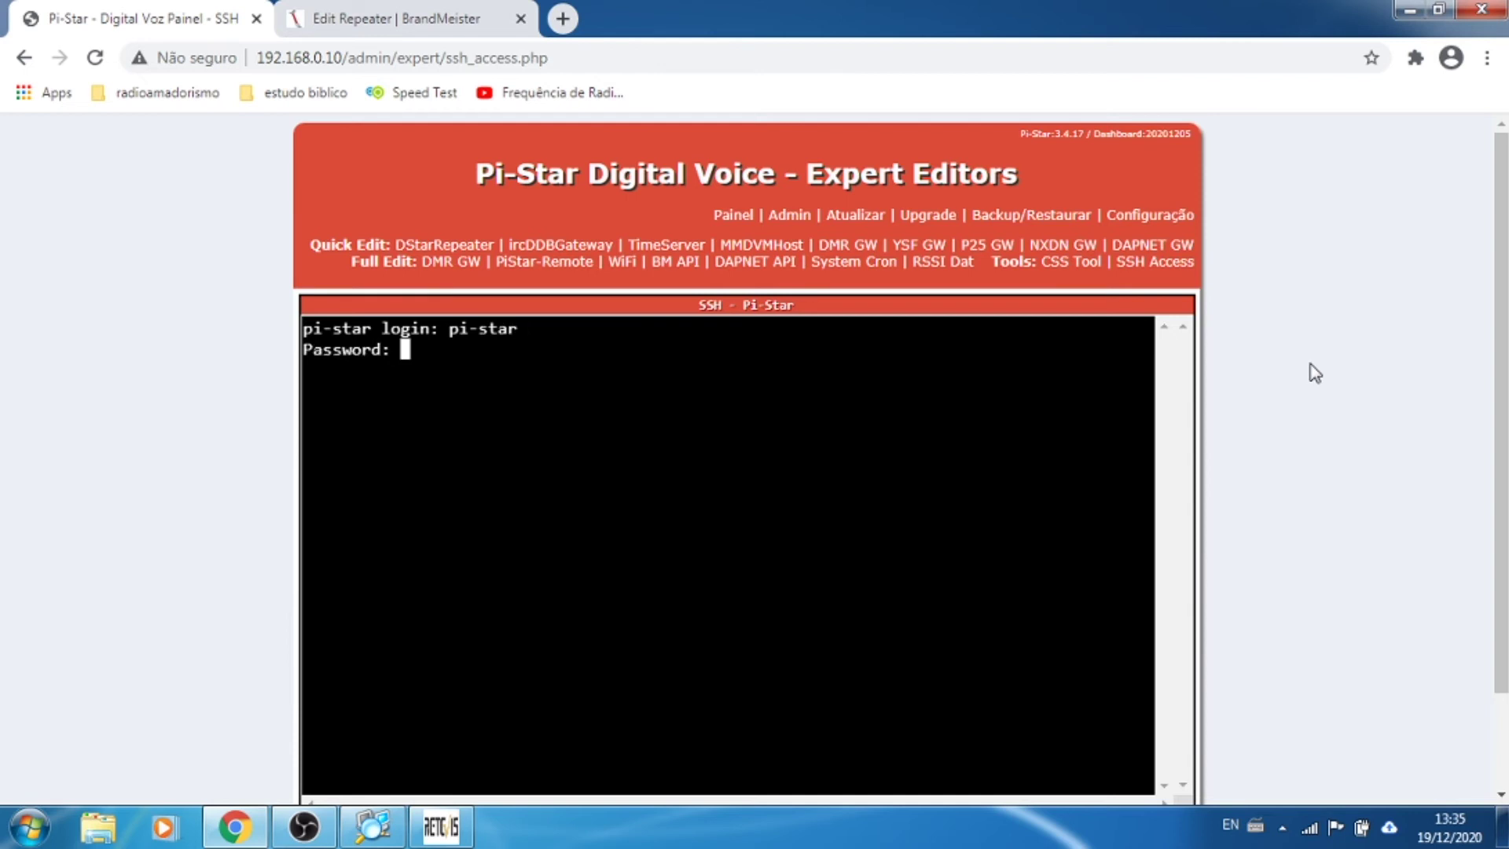
key(Return)
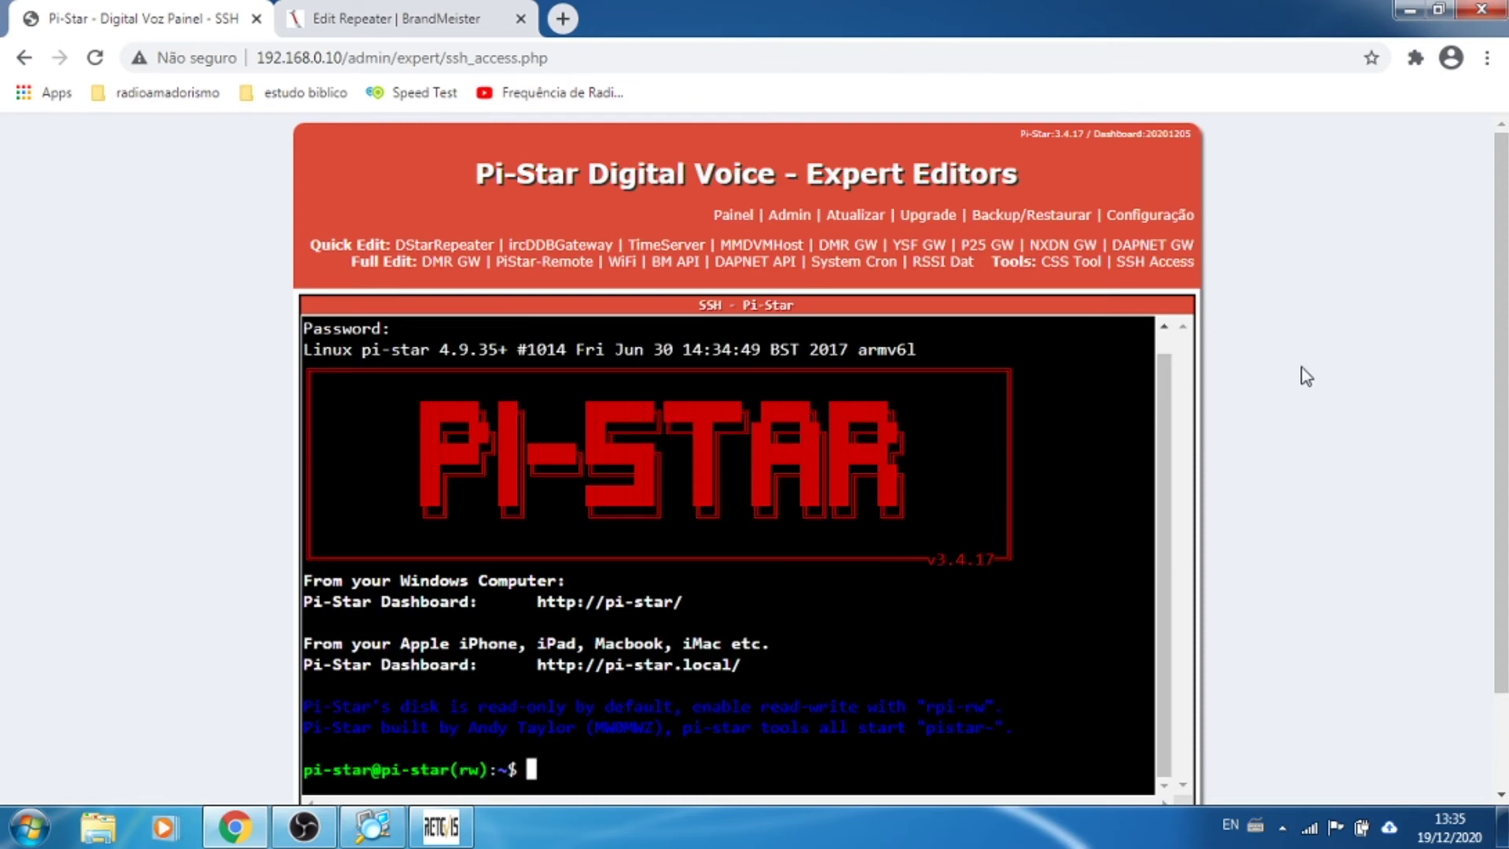
Step: Run sudo pistar-upgrade twice, confirming 3.4.17 is latest, and dismiss the Windows colour-scheme popup
text(pi-sta)
key(BackSpace)
key(BackSpace)
key(BackSpace)
key(BackSpace)
key(BackSpace)
key(BackSpace)
key(BackSpace)
text(sudo pistar)
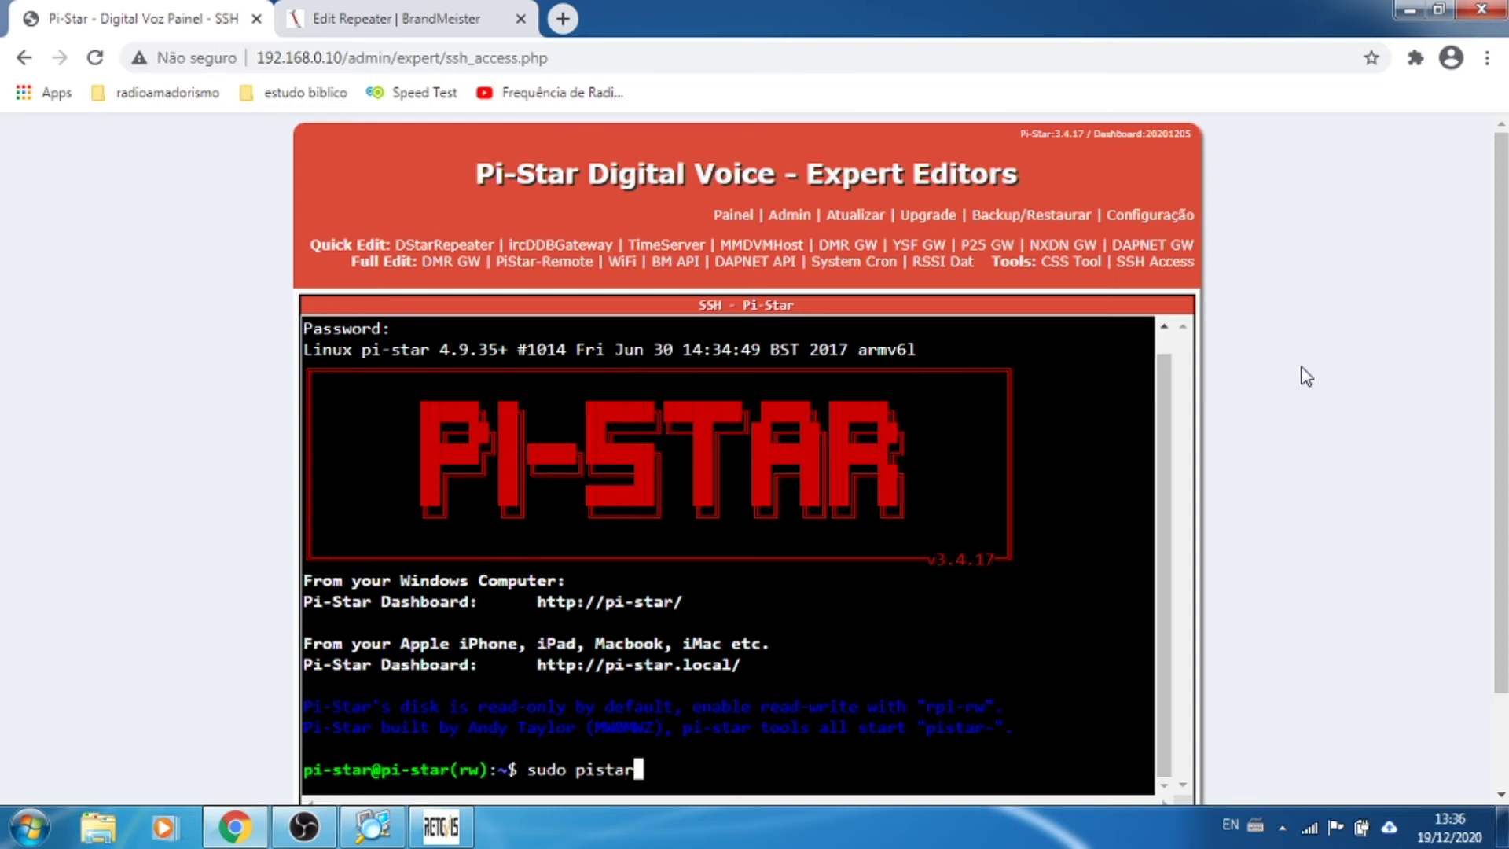
text(-upgrade)
key(Return)
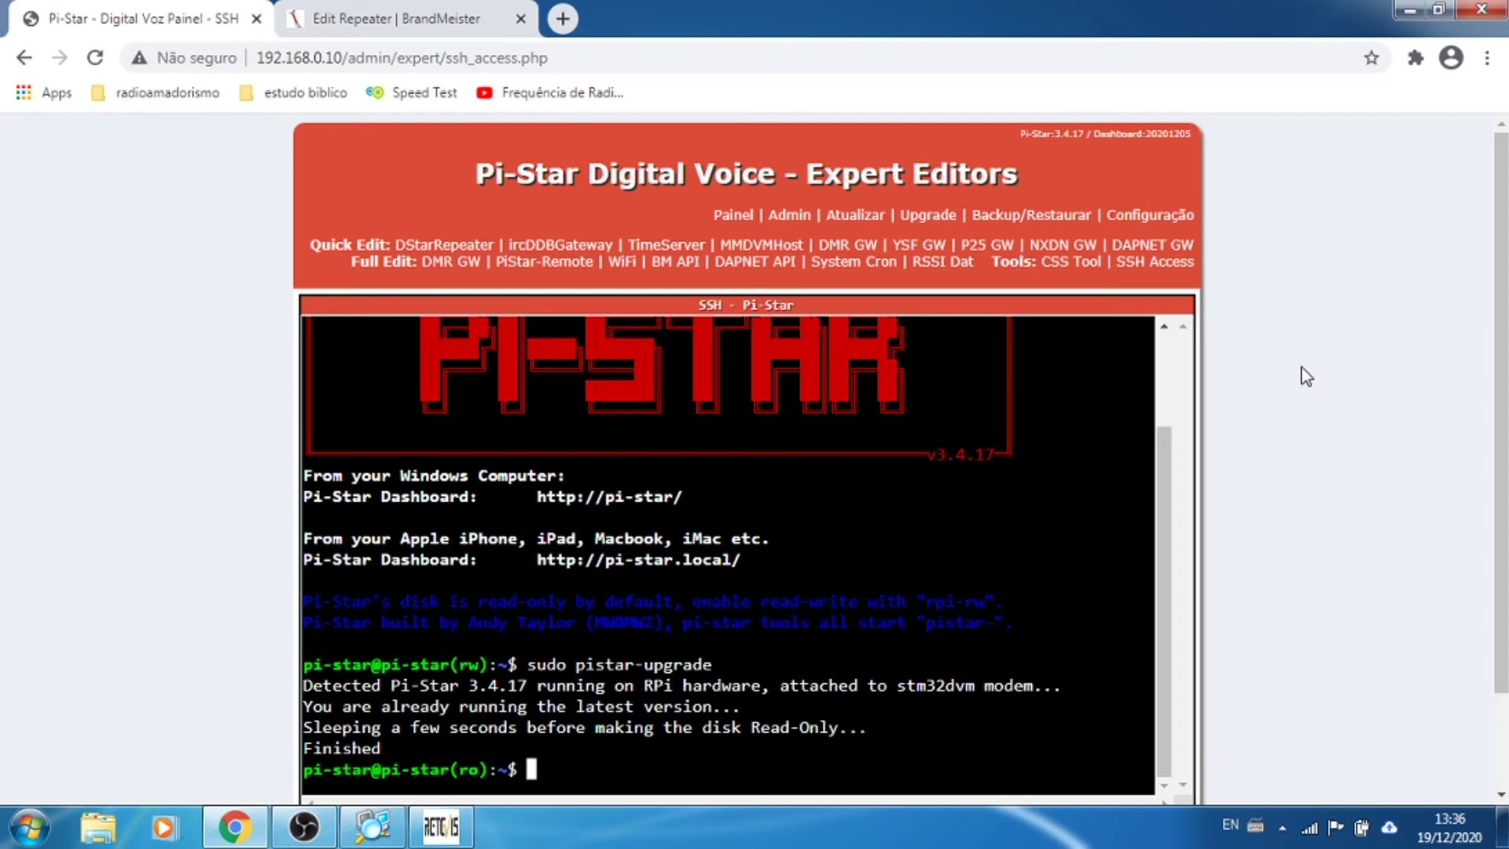
text(sudp)
text(o)
text( pistar)
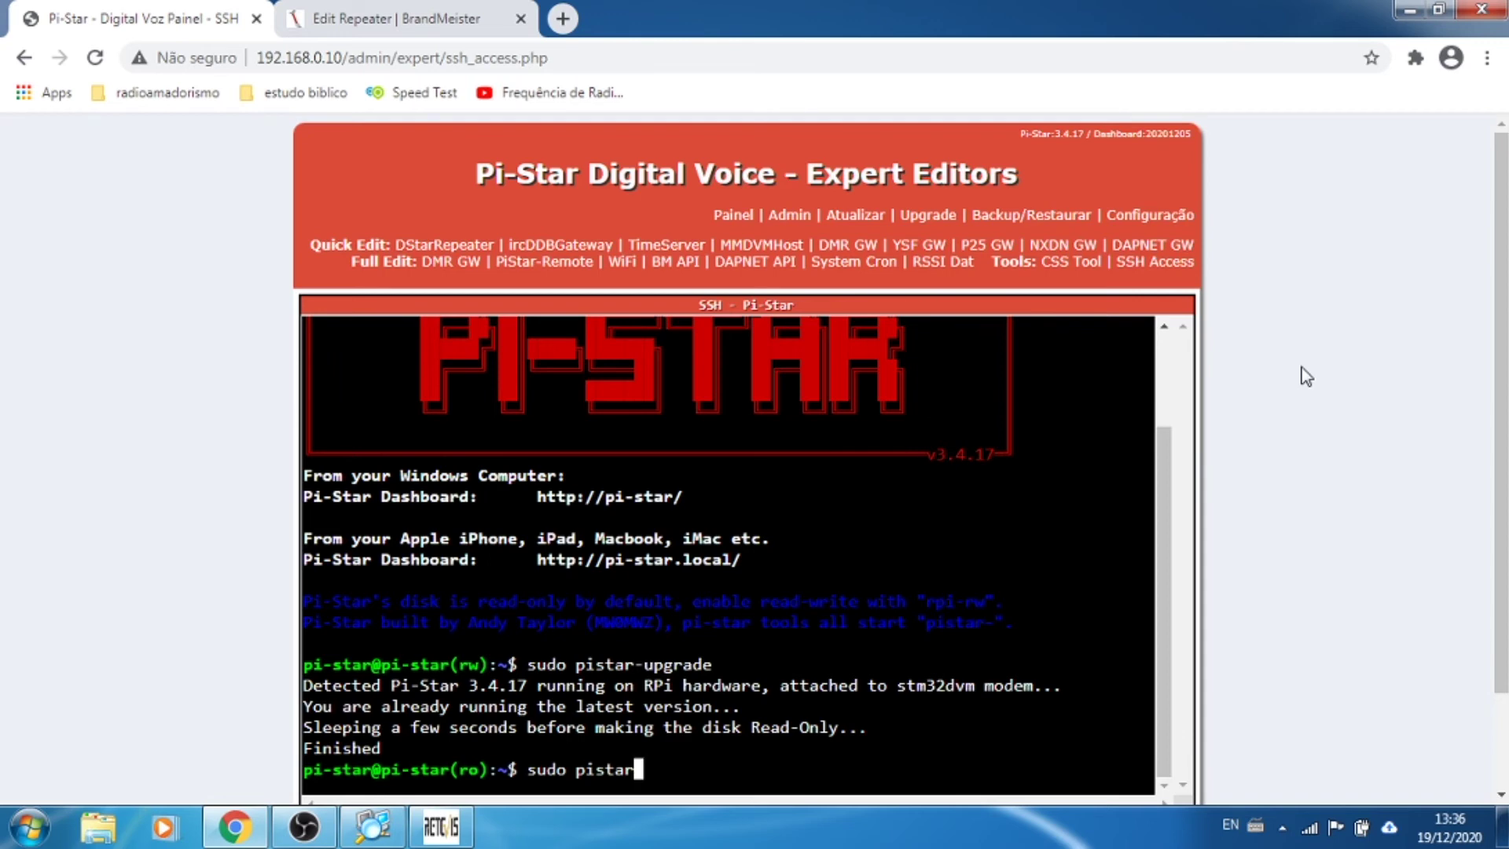
text(-upgrade)
key(Return)
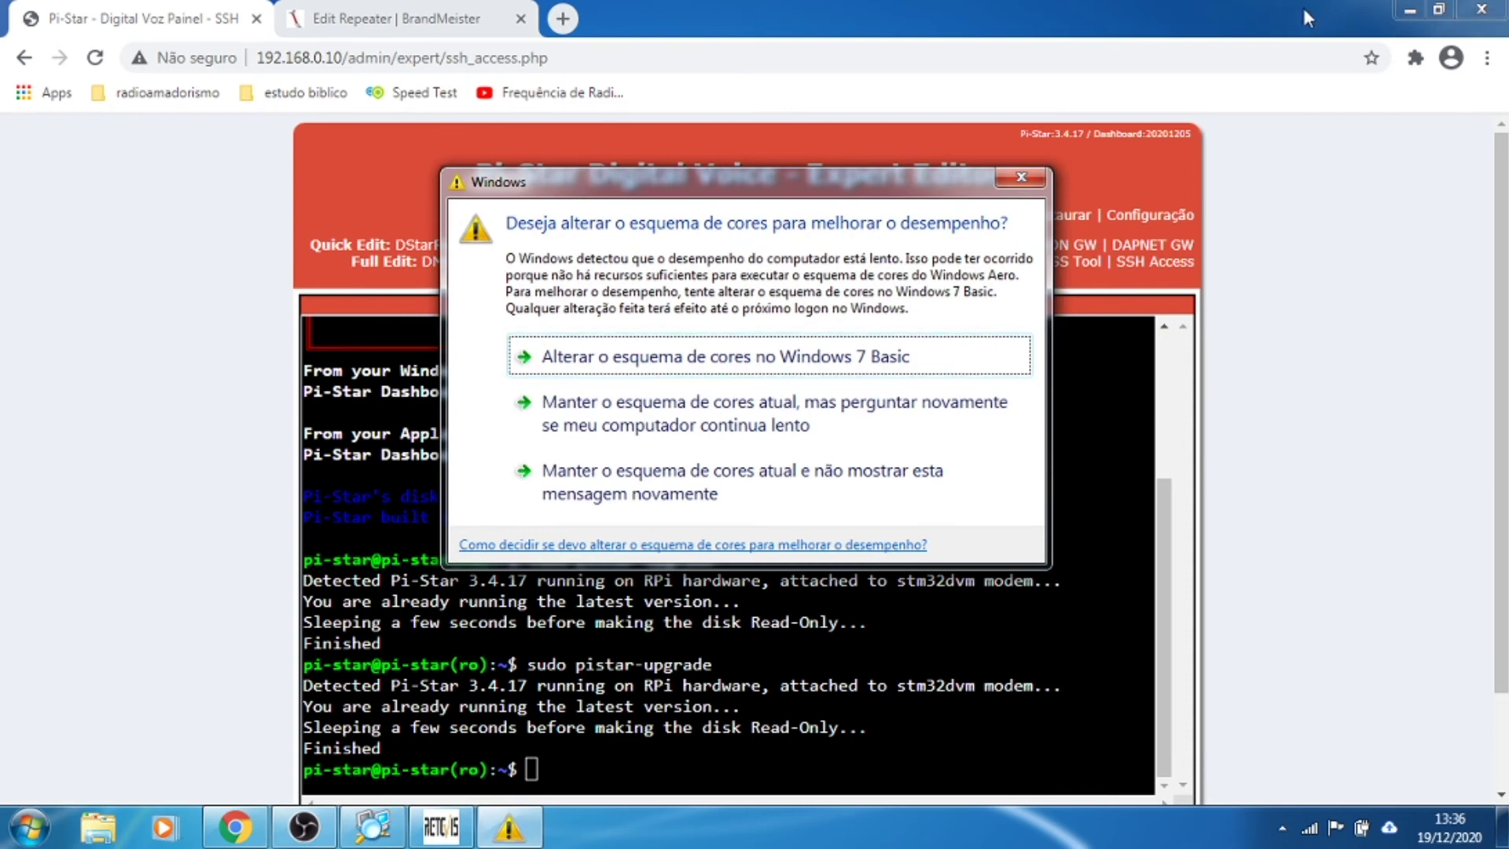
click(1020, 178)
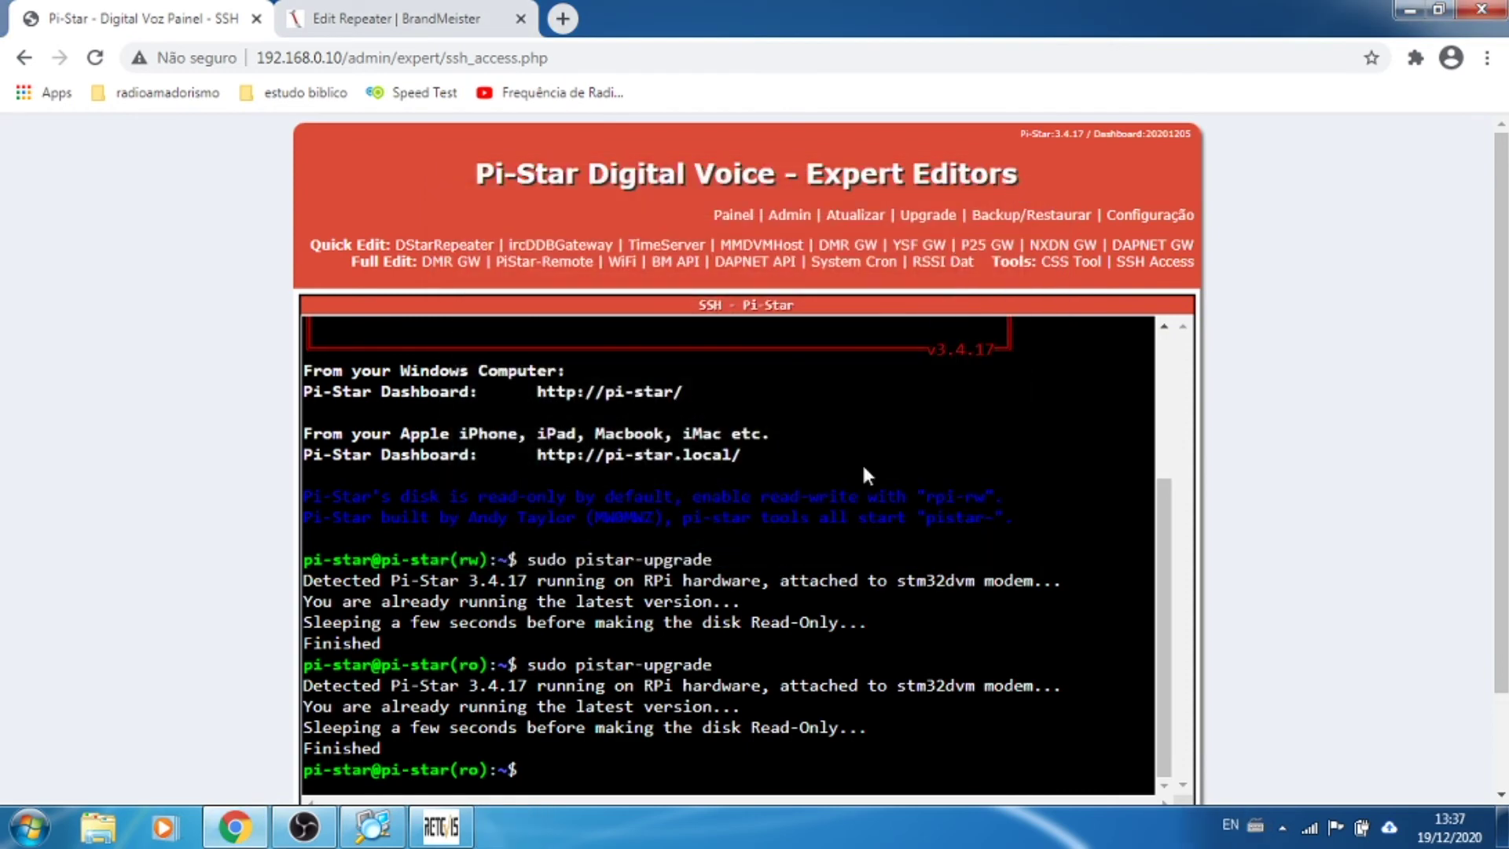
Step: Attempt the upgrade with mistyped commands such as 'sudo pi-star-upgradee'
text(sudp pi-star)
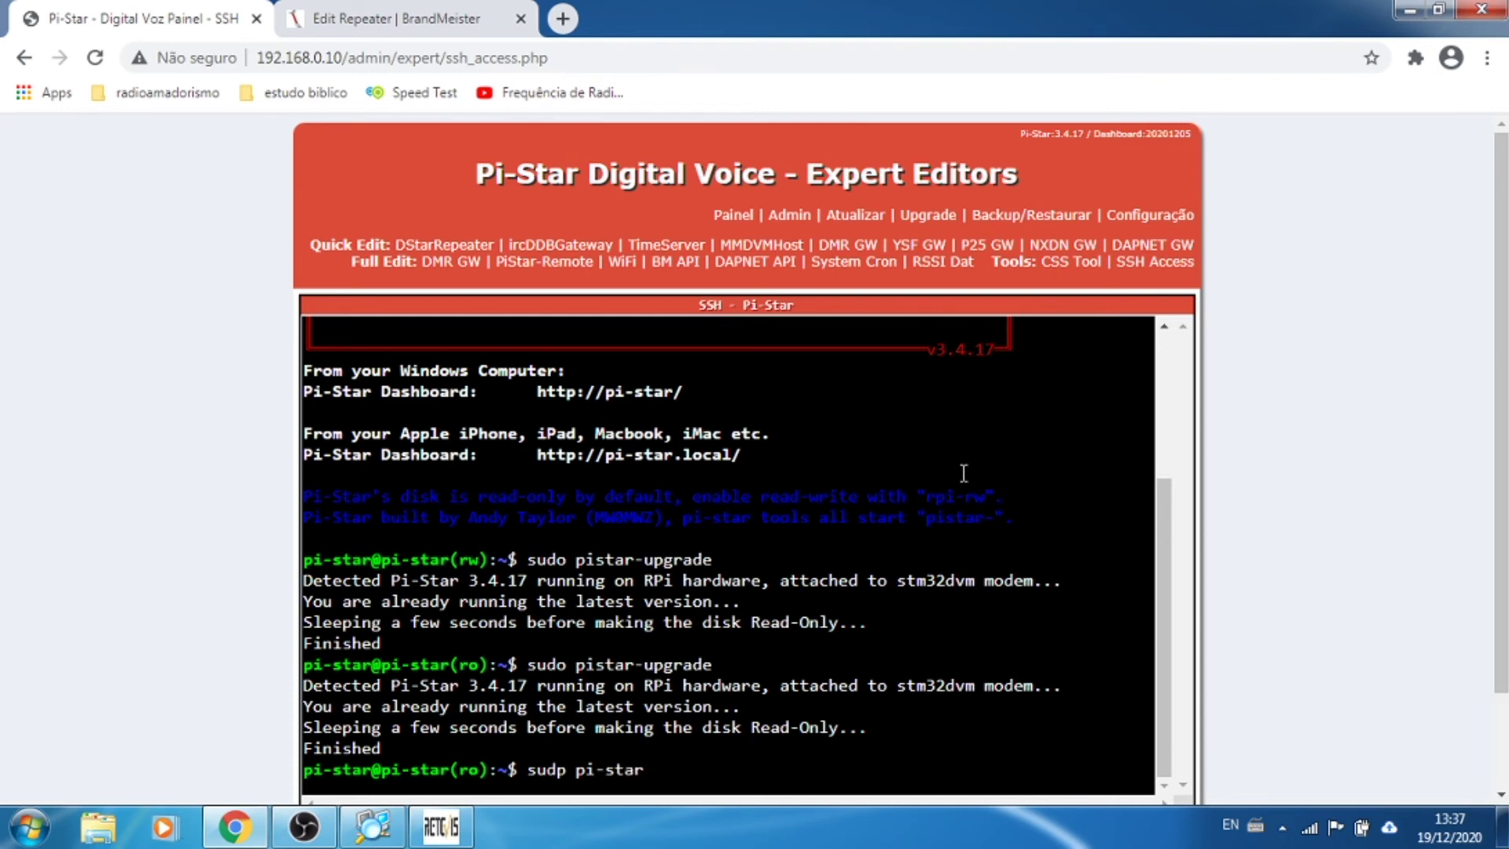
text(-i)
key(BackSpace)
text(upgrade)
key(Return)
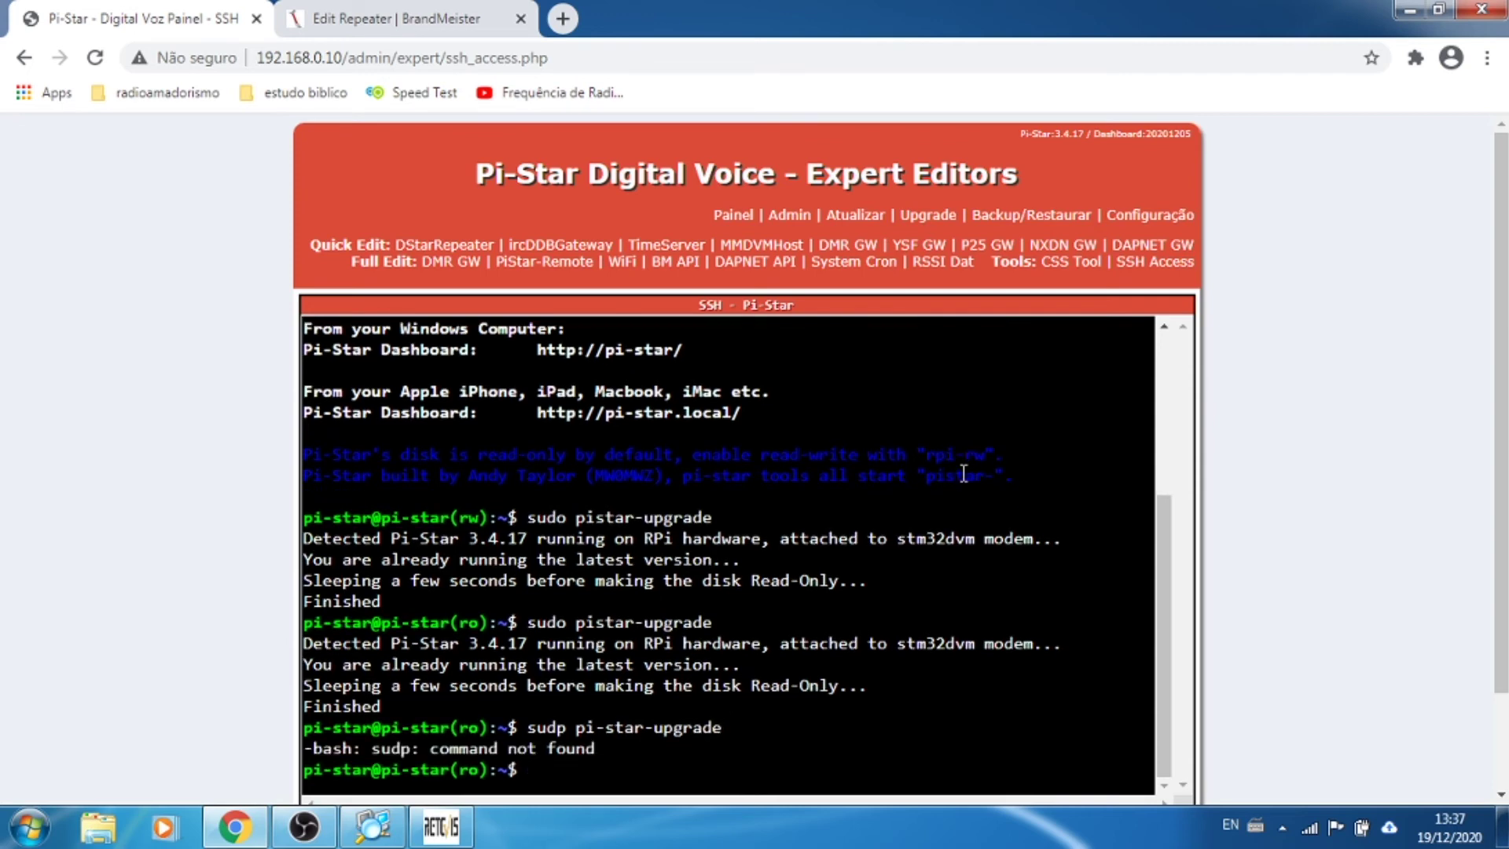
text(sudo pi-star-upgrad)
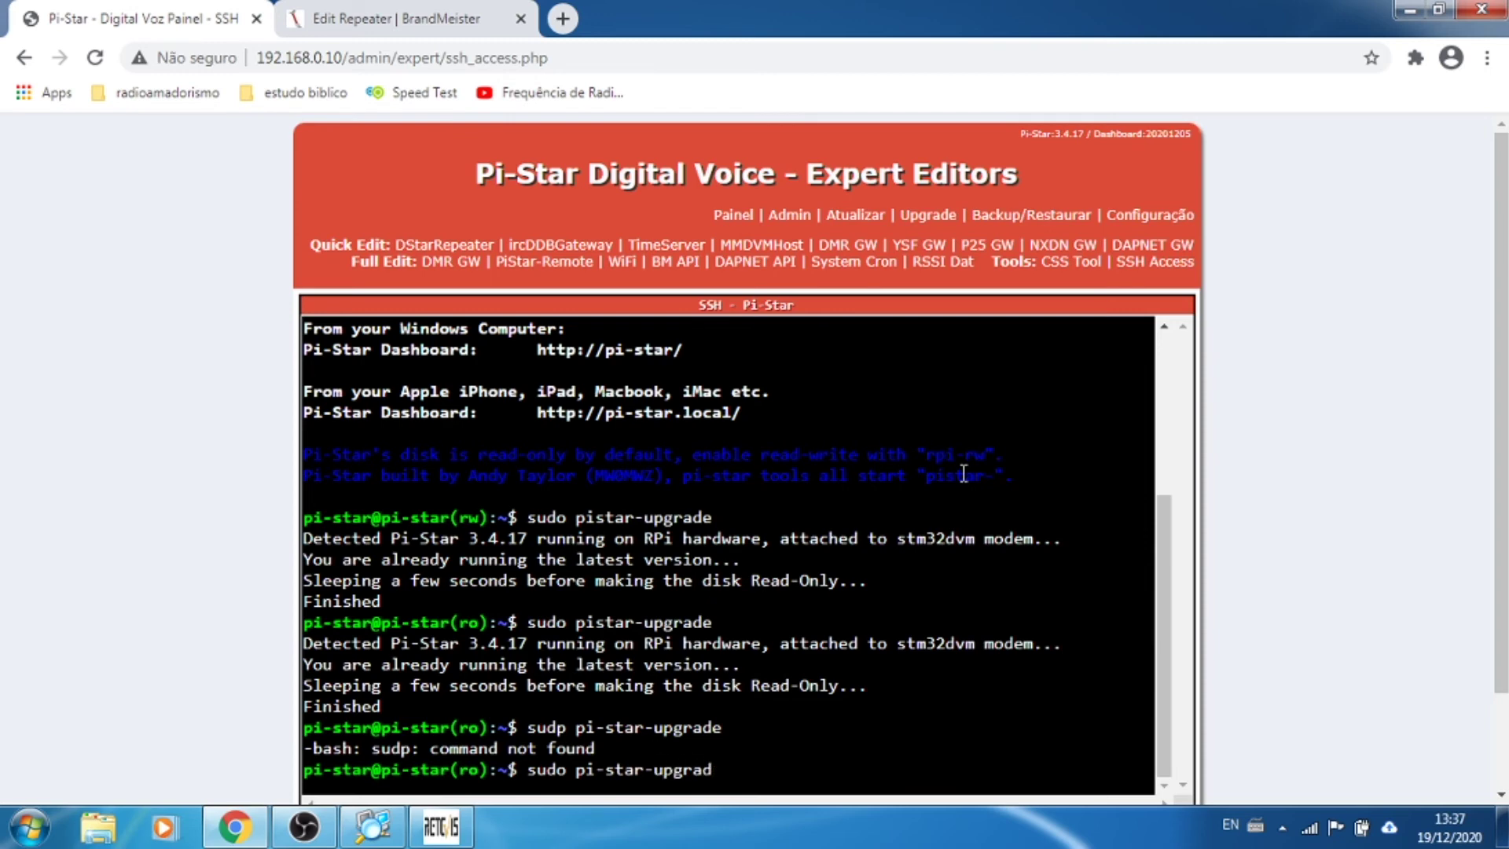
text(ee)
key(Return)
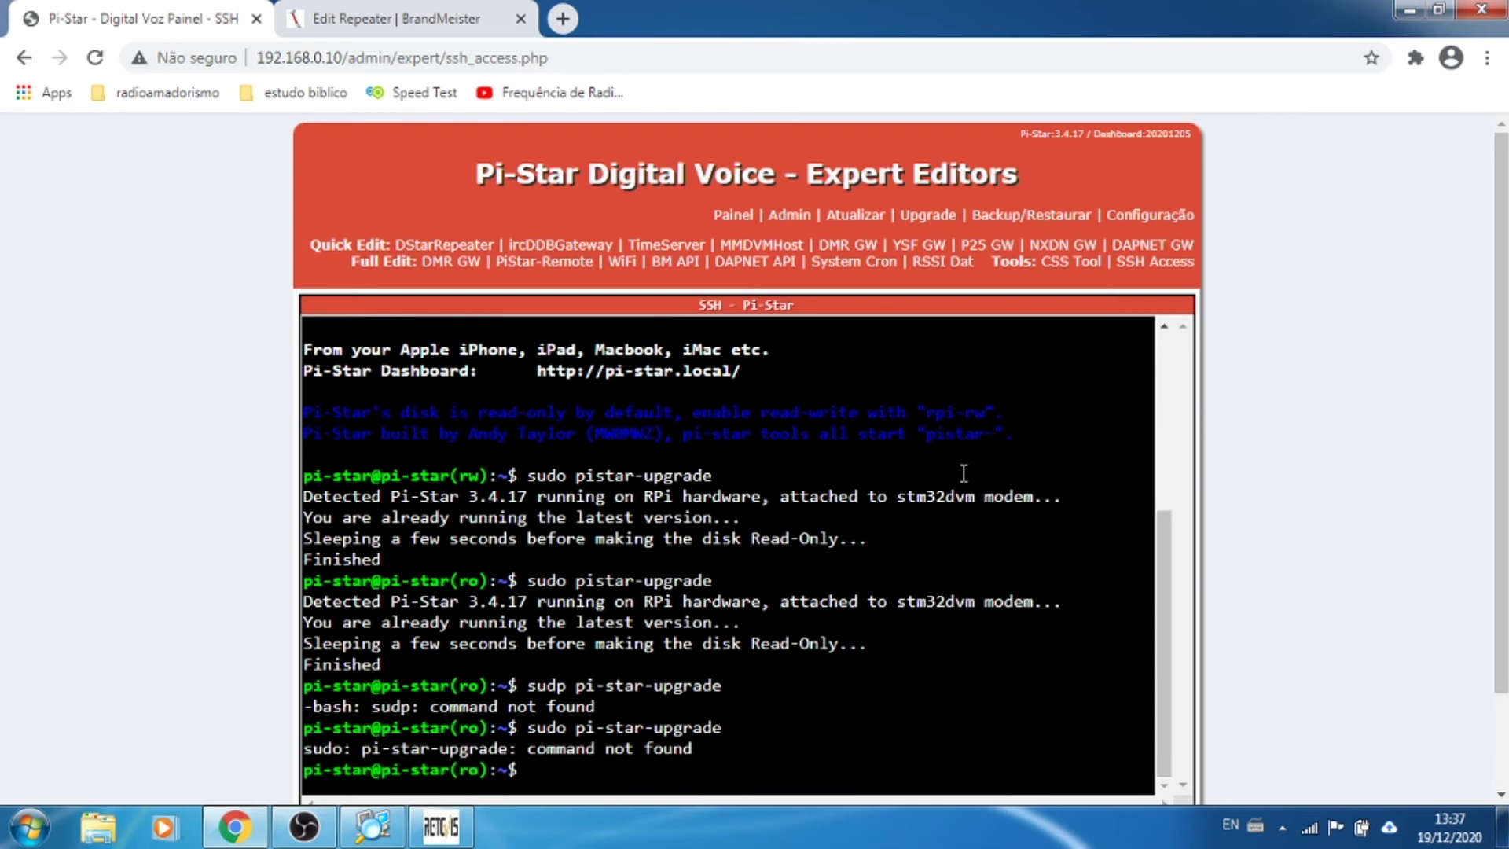
Step: Run sudo pistar-upgrade correctly, confirming 3.4.17 is latest, then head back to Painel
text(sudo pistar-upgrade)
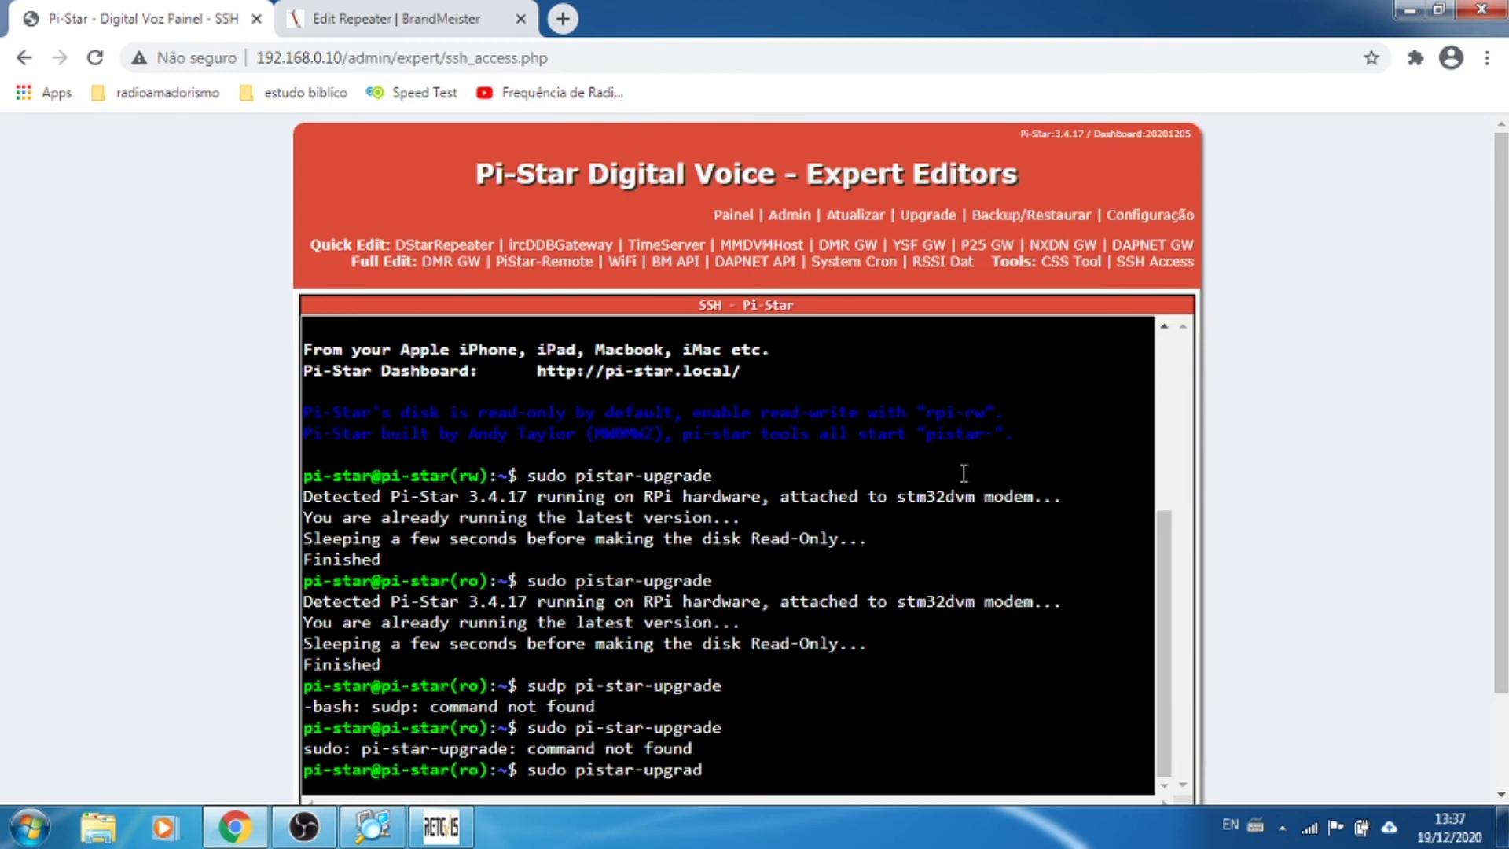
key(Return)
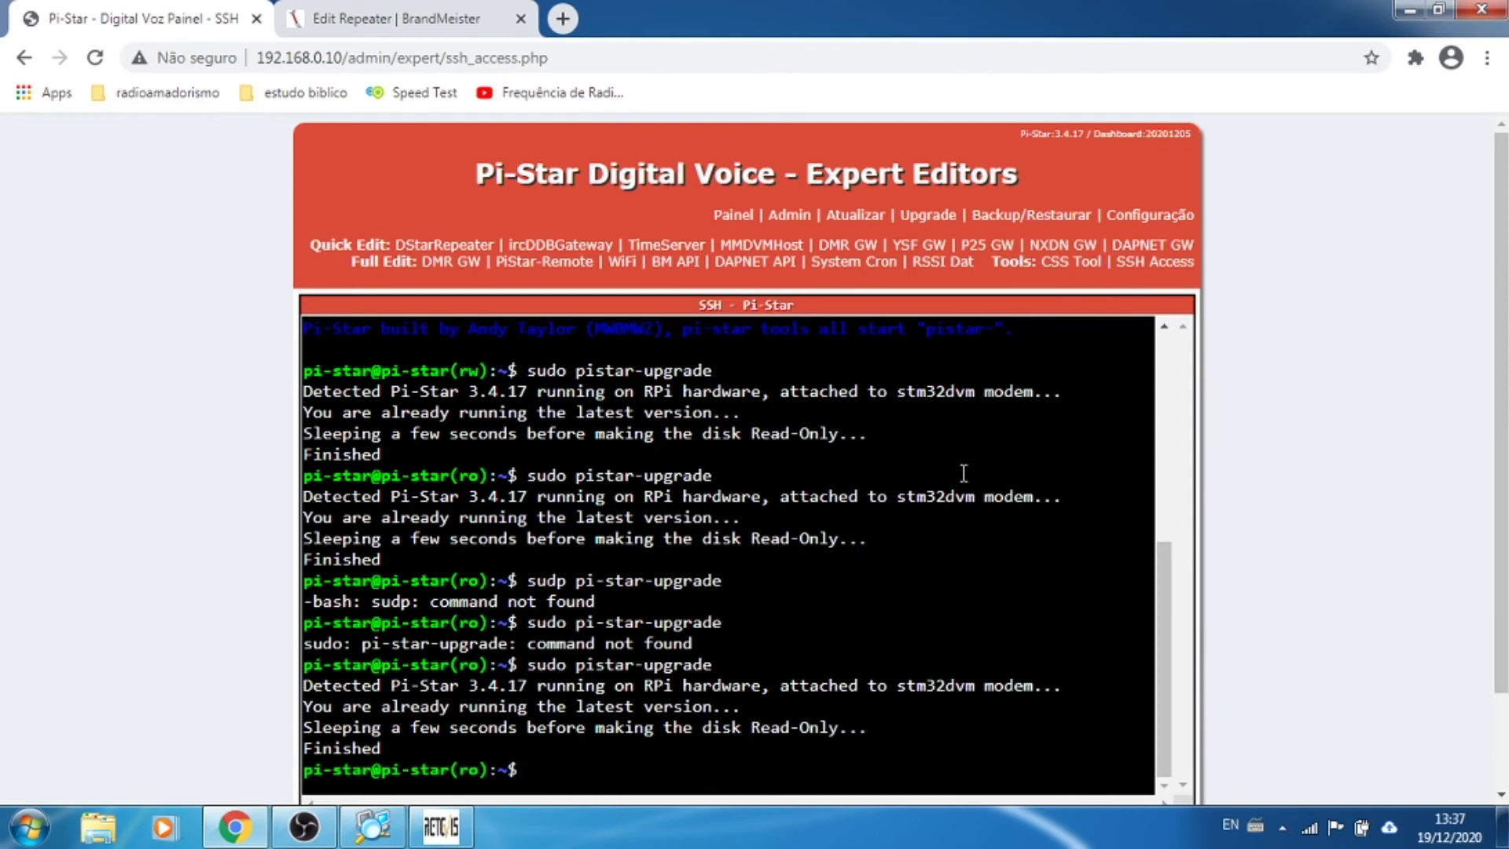
click(733, 217)
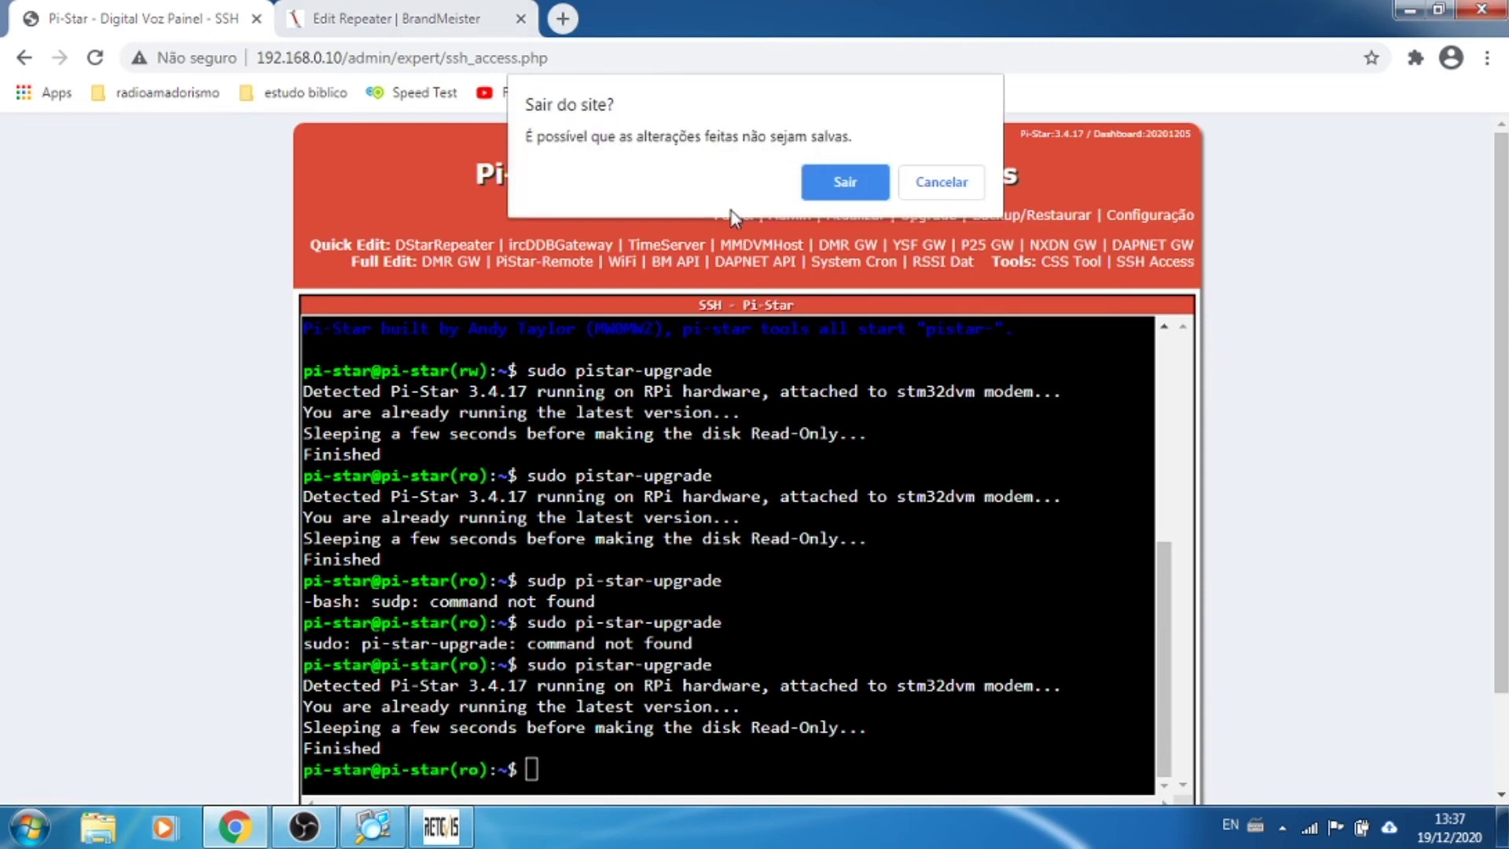
Step: Leave the SSH page, reopen Configuração and select the empty DMR Hotspot Security field
click(838, 180)
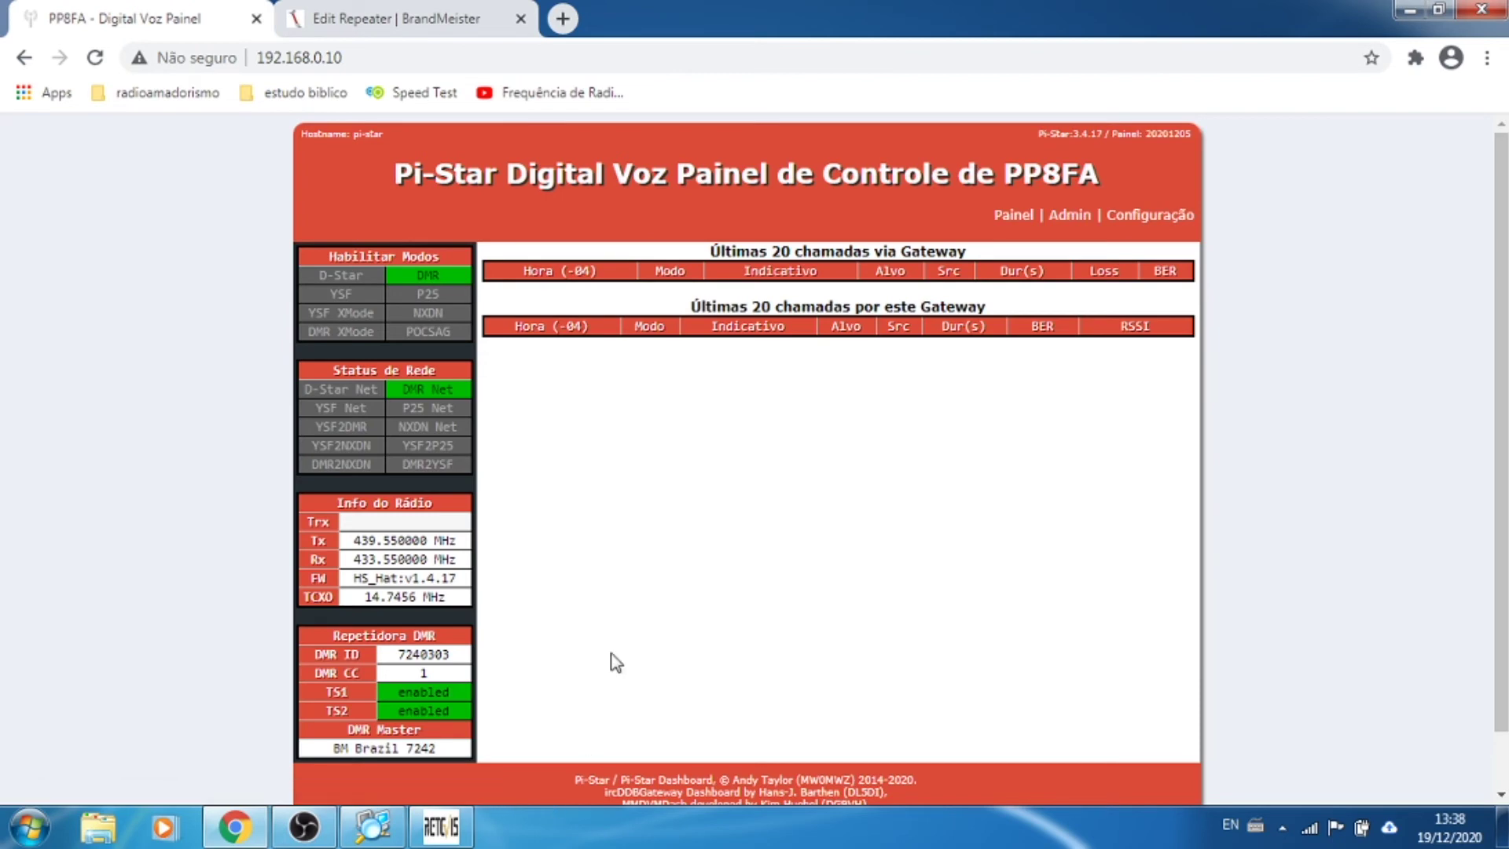
click(1117, 220)
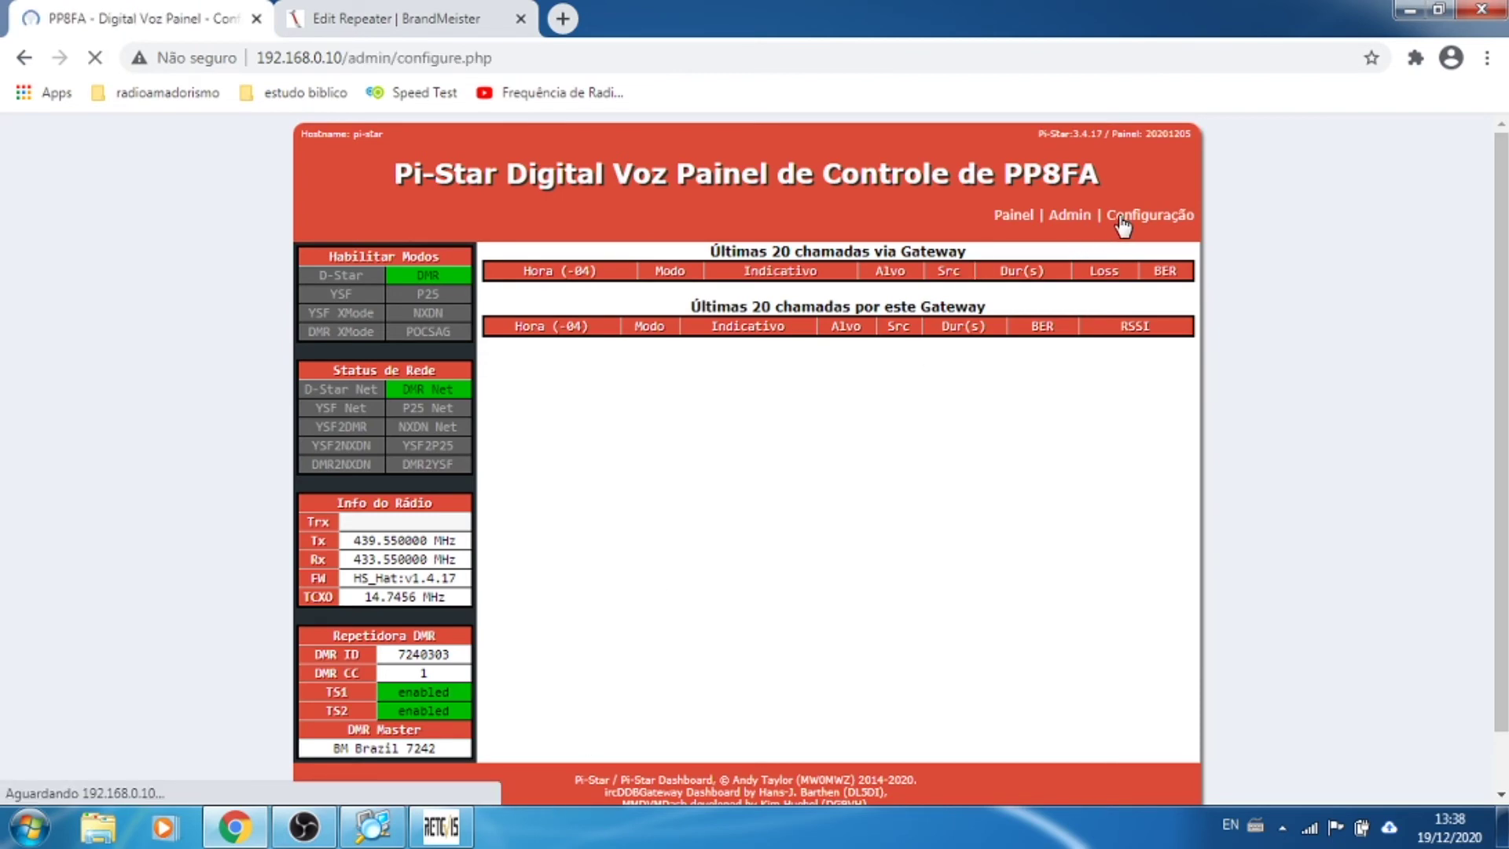
scroll(1353, 502, down, 4)
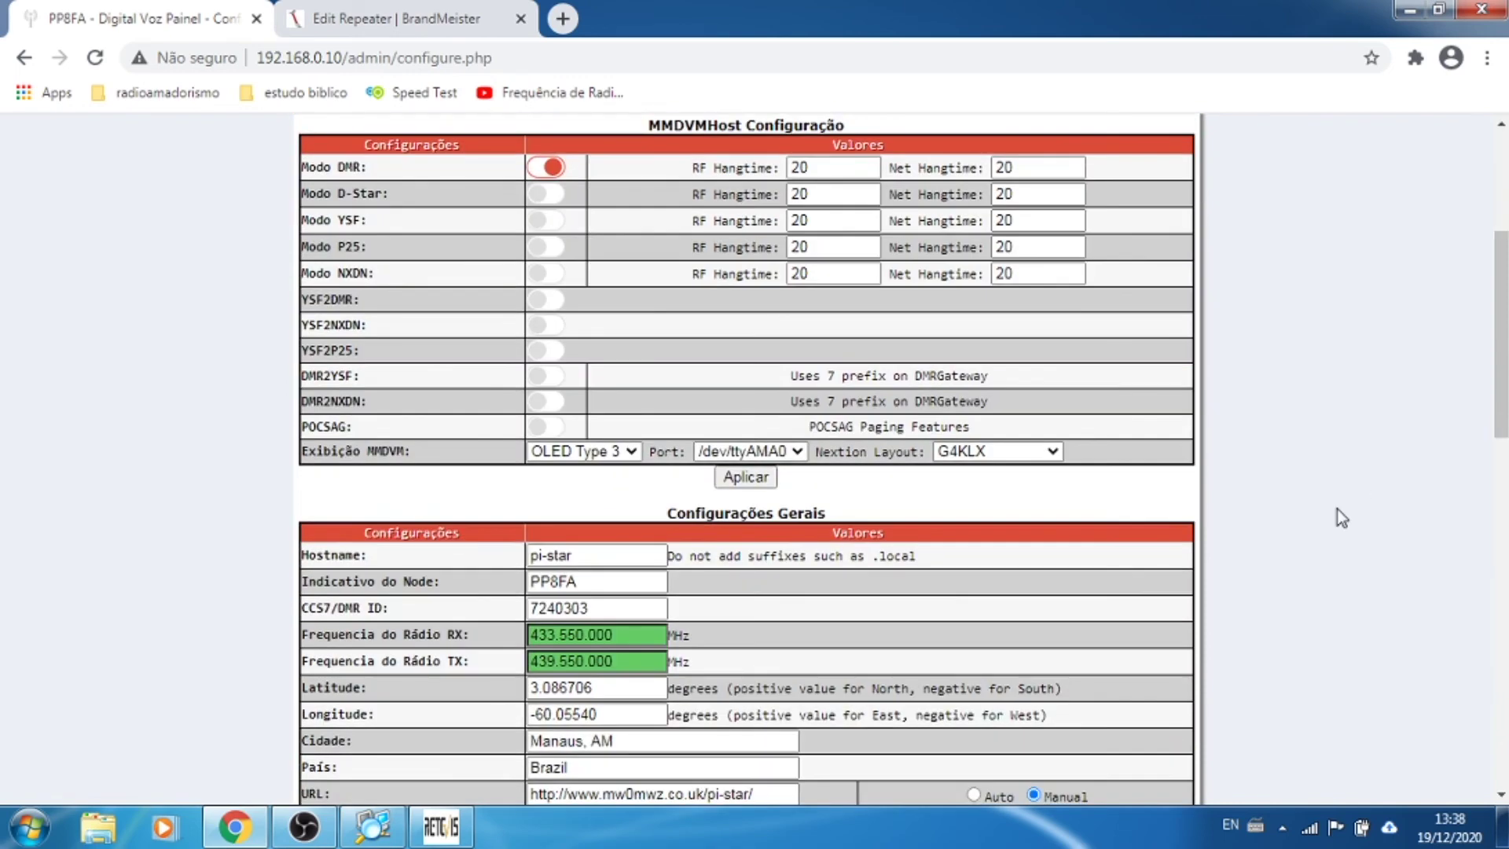
scroll(1337, 509, down, 3)
scroll(1337, 509, down, 3)
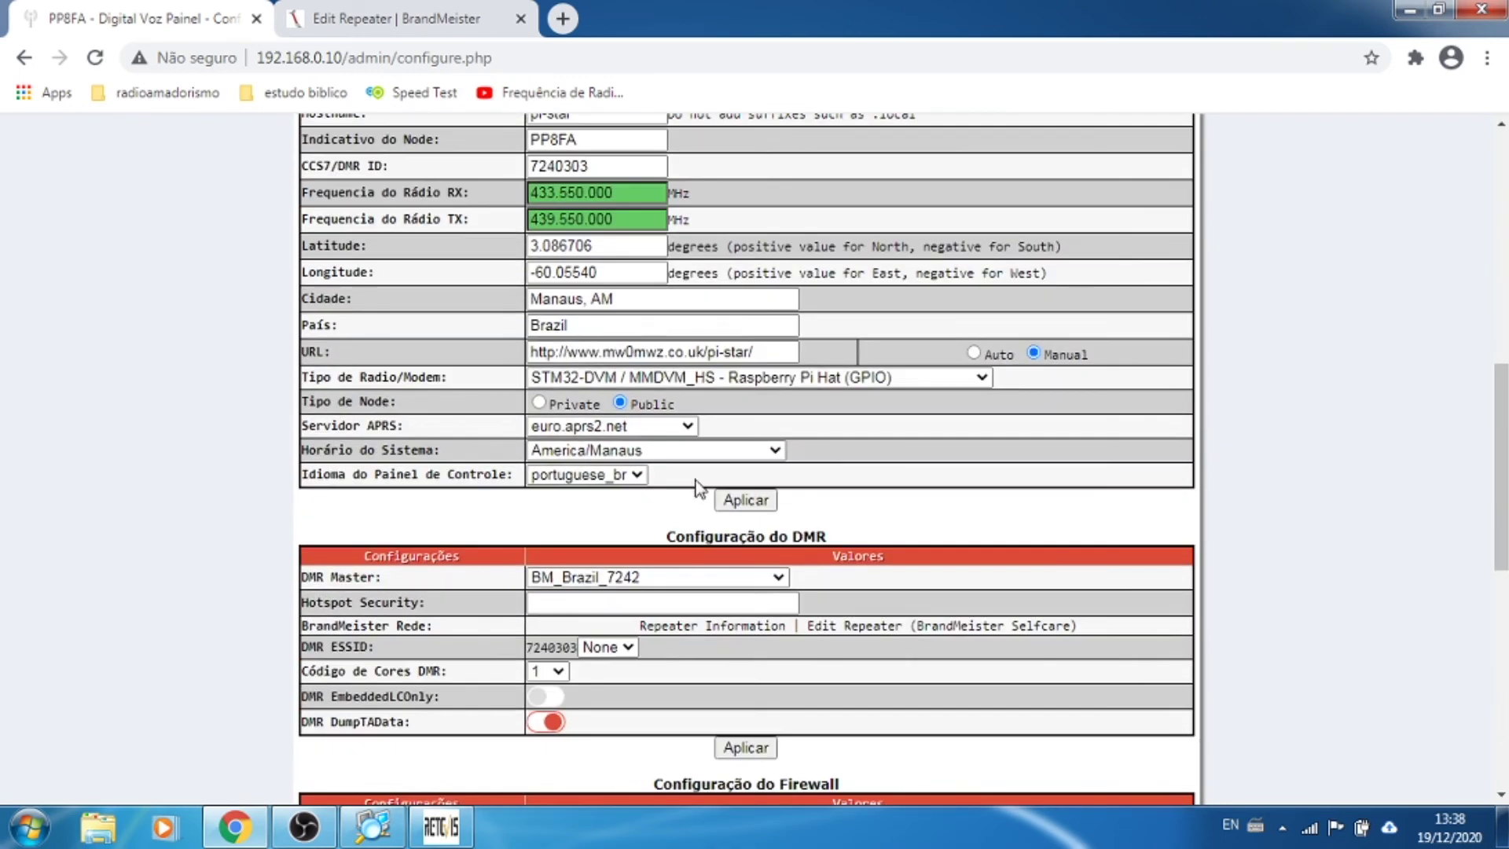
click(583, 601)
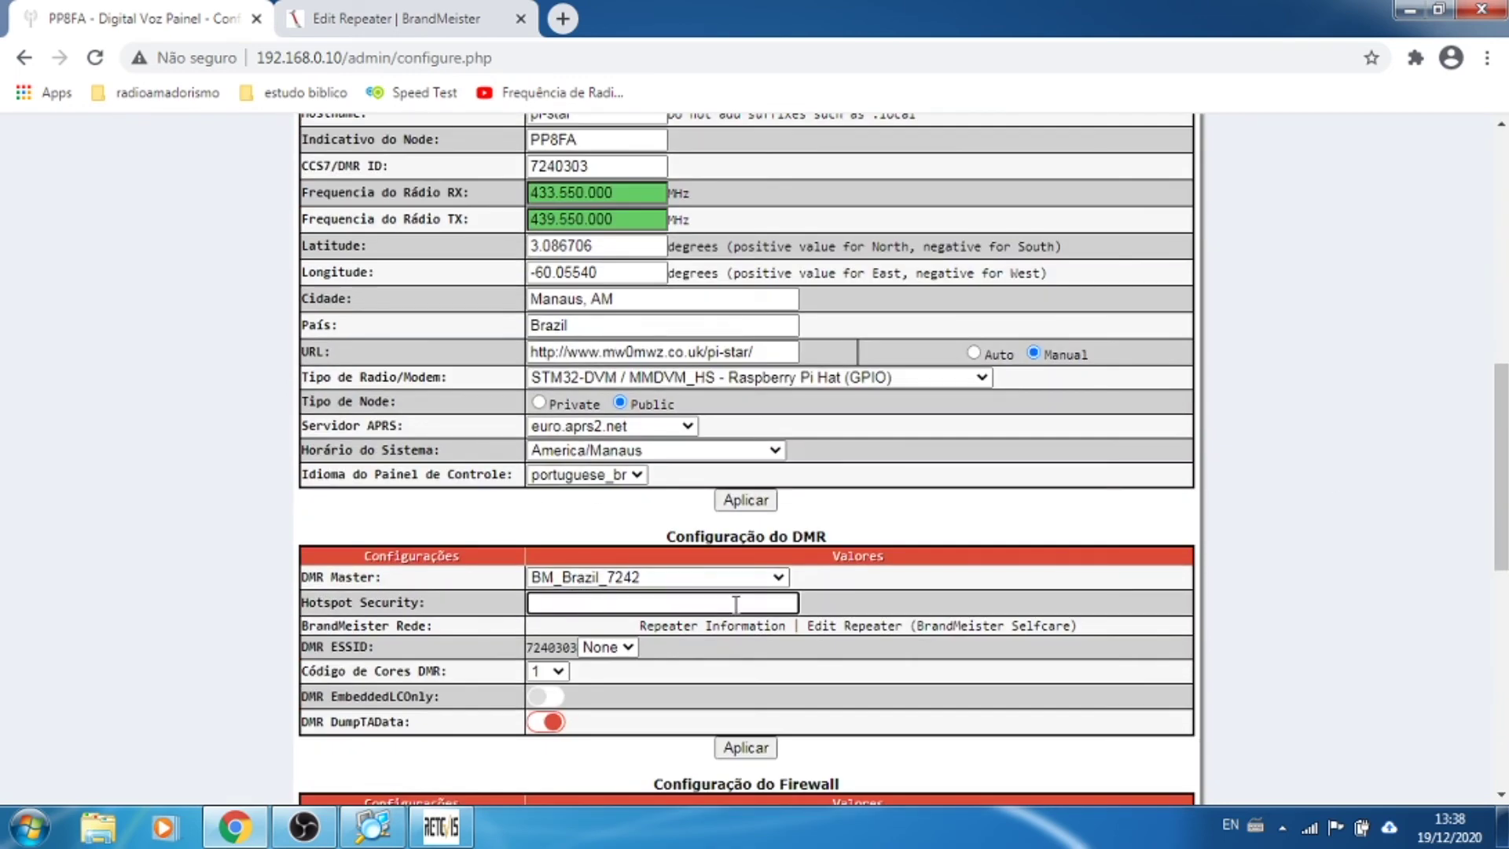
Step: Scroll the configuration page and switch to the BrandMeister 7240303 hotspot edit tab
scroll(736, 604, down, 3)
drag(436, 385, 362, 381)
scroll(551, 559, down, 5)
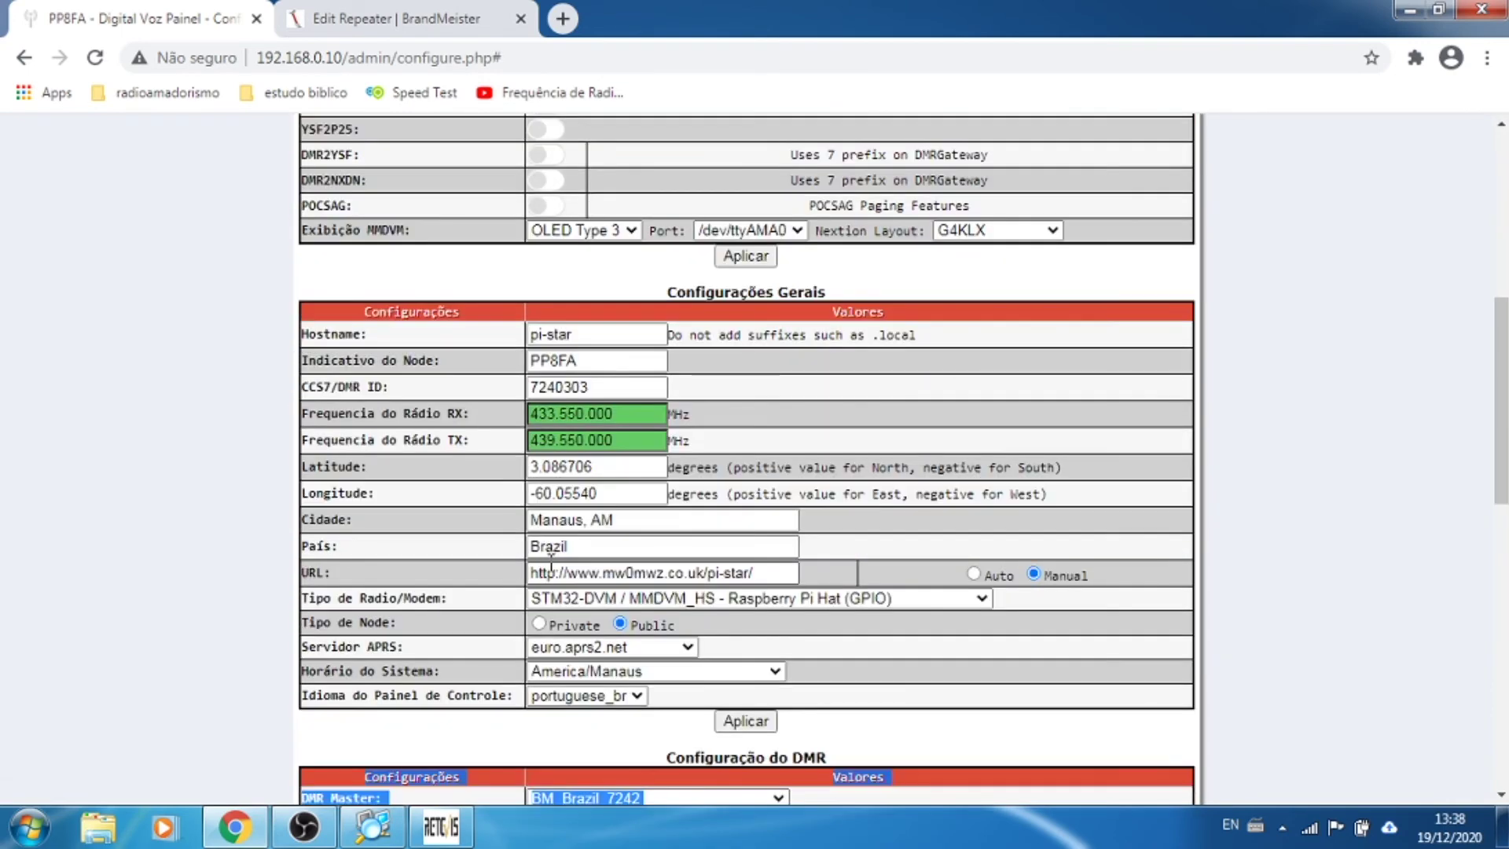
scroll(474, 179, down, 5)
key(ctrl+Tab)
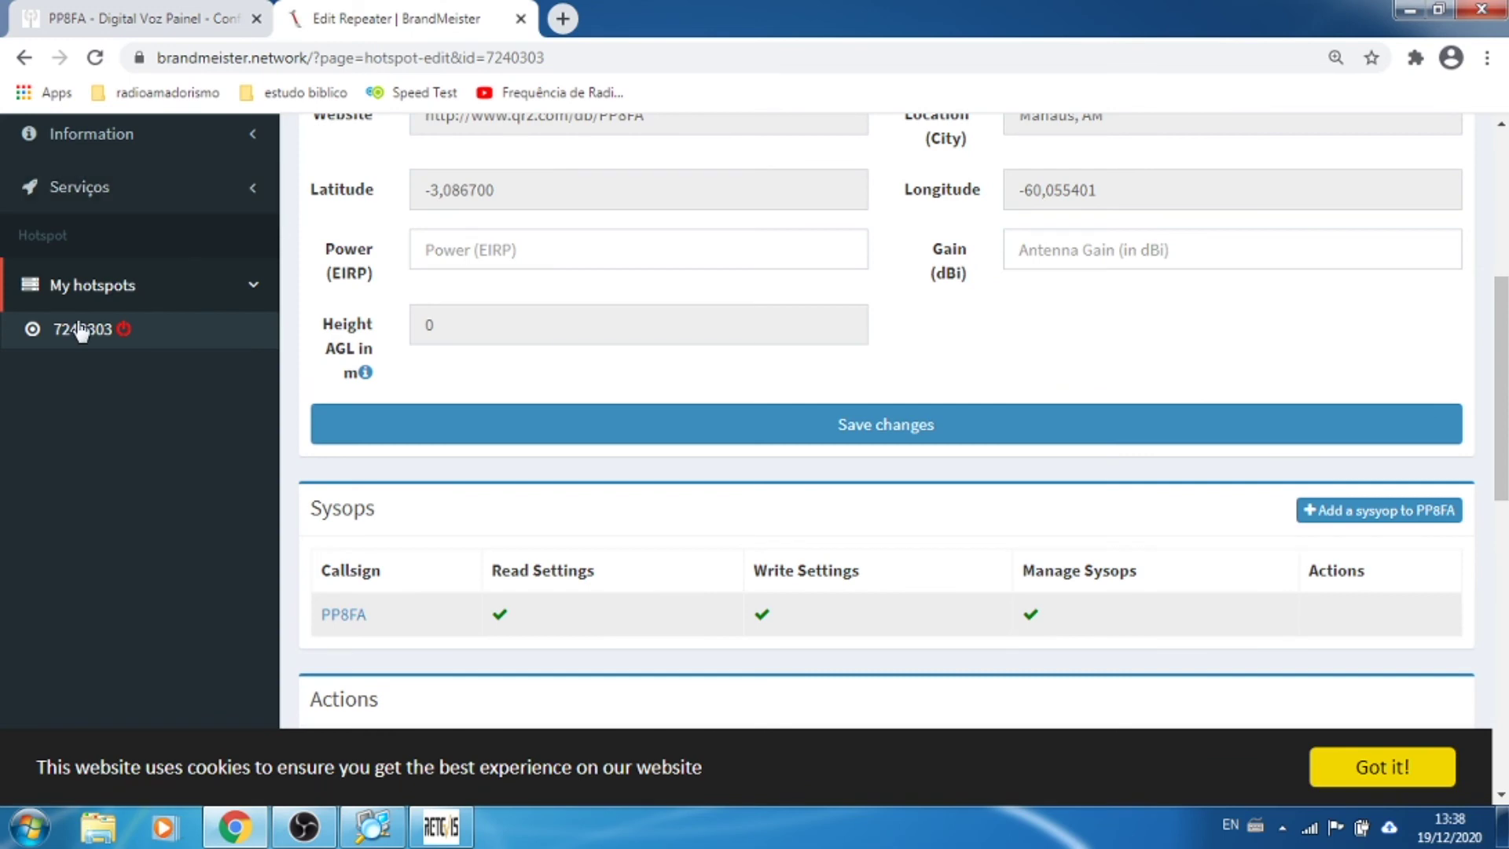
Step: In BrandMeister Serviços > SelfCare, enter a new Hotspot Security password and save it
scroll(70, 361, up, 3)
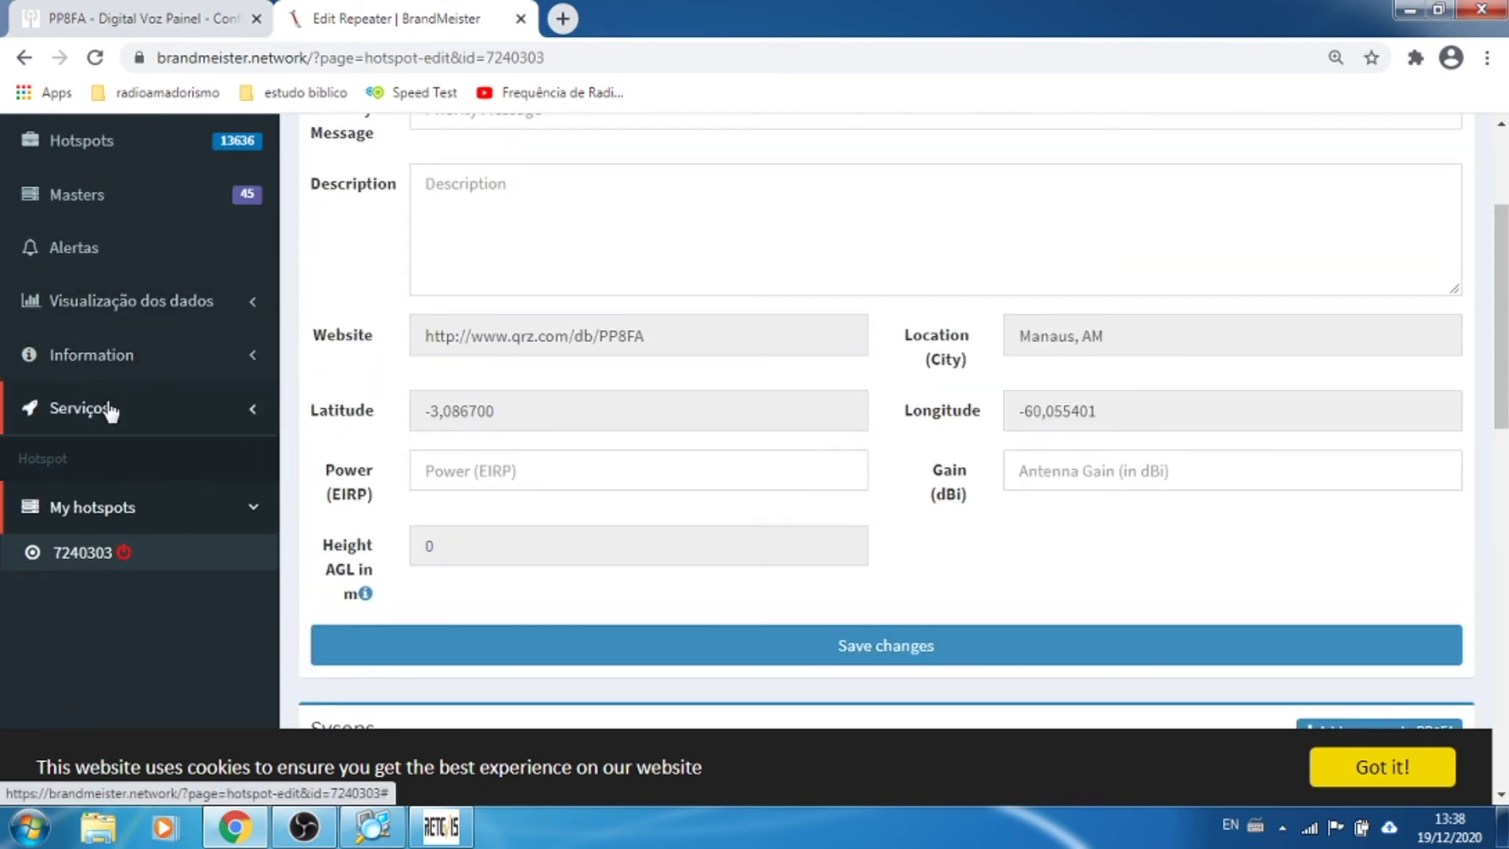
click(110, 409)
click(100, 573)
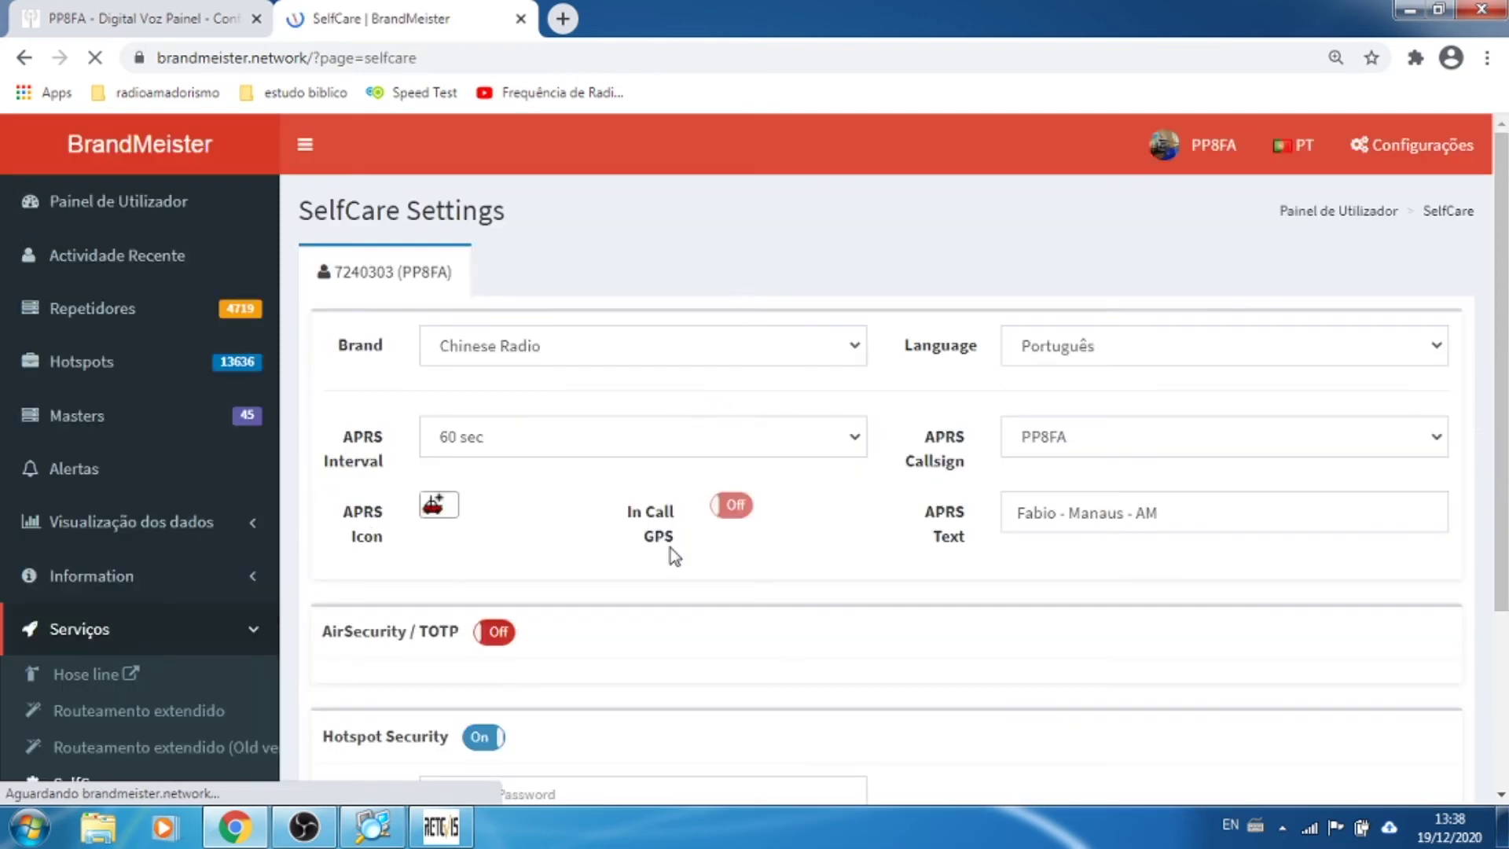
scroll(672, 547, down, 3)
click(569, 566)
text(•••)
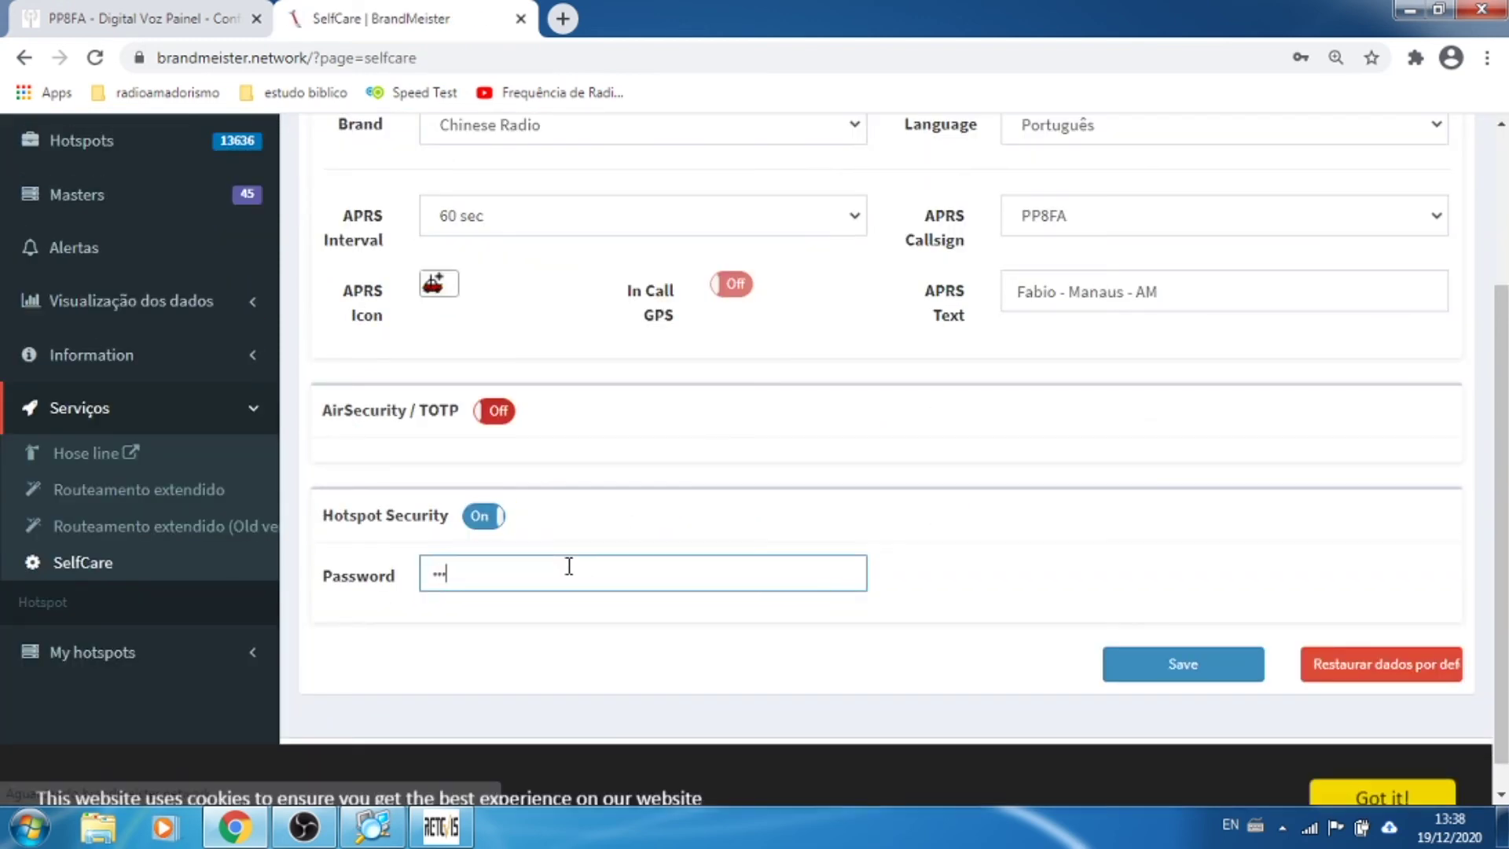
text(•••)
click(1185, 665)
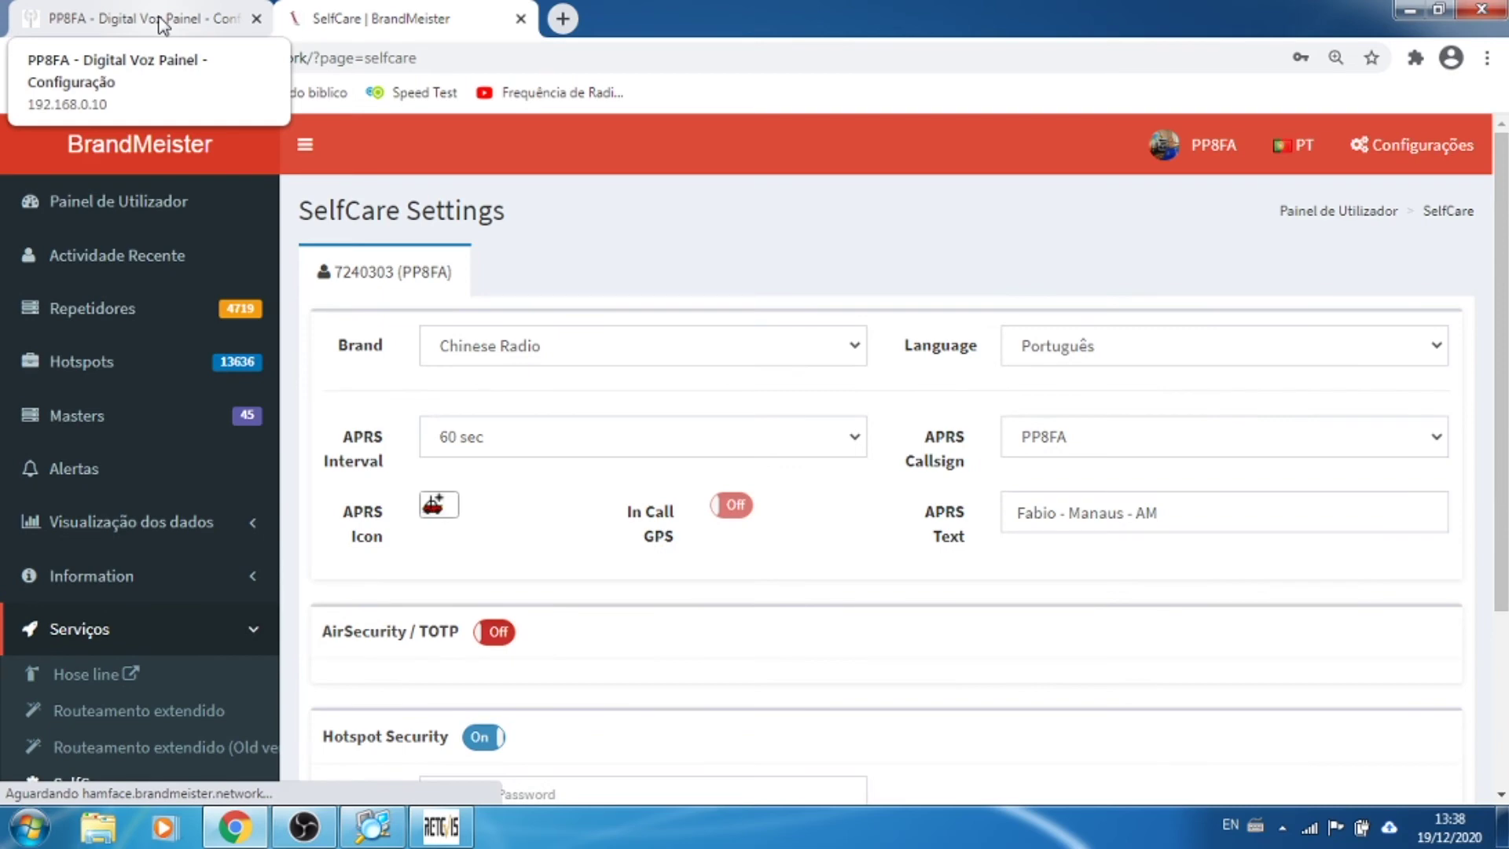
click(161, 24)
Step: Enter the same password in Pi-Star's DMR Hotspot Security field and apply the DMR settings
click(567, 489)
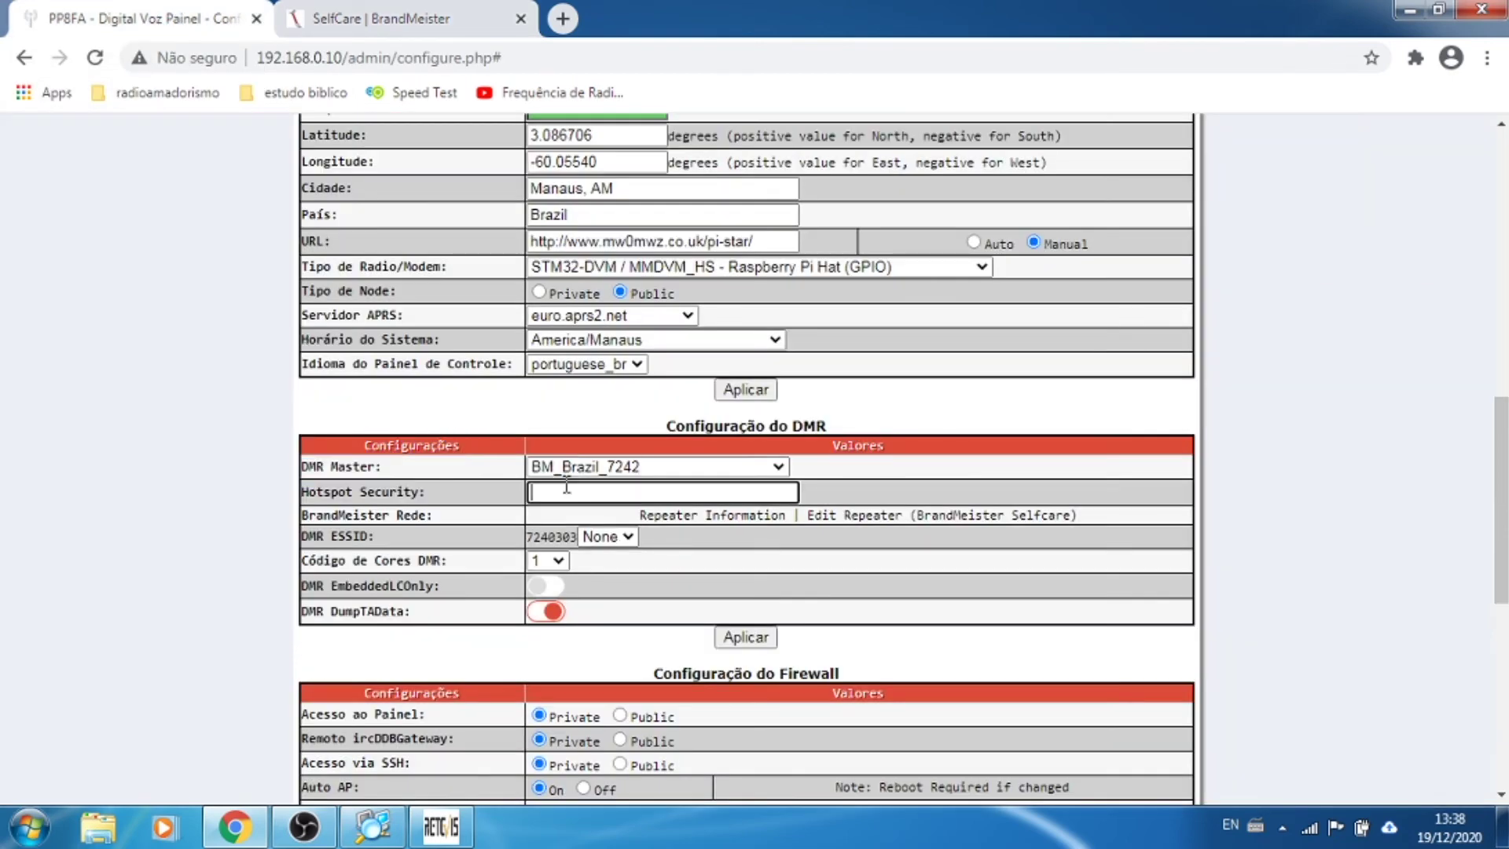
text(*****)
click(757, 639)
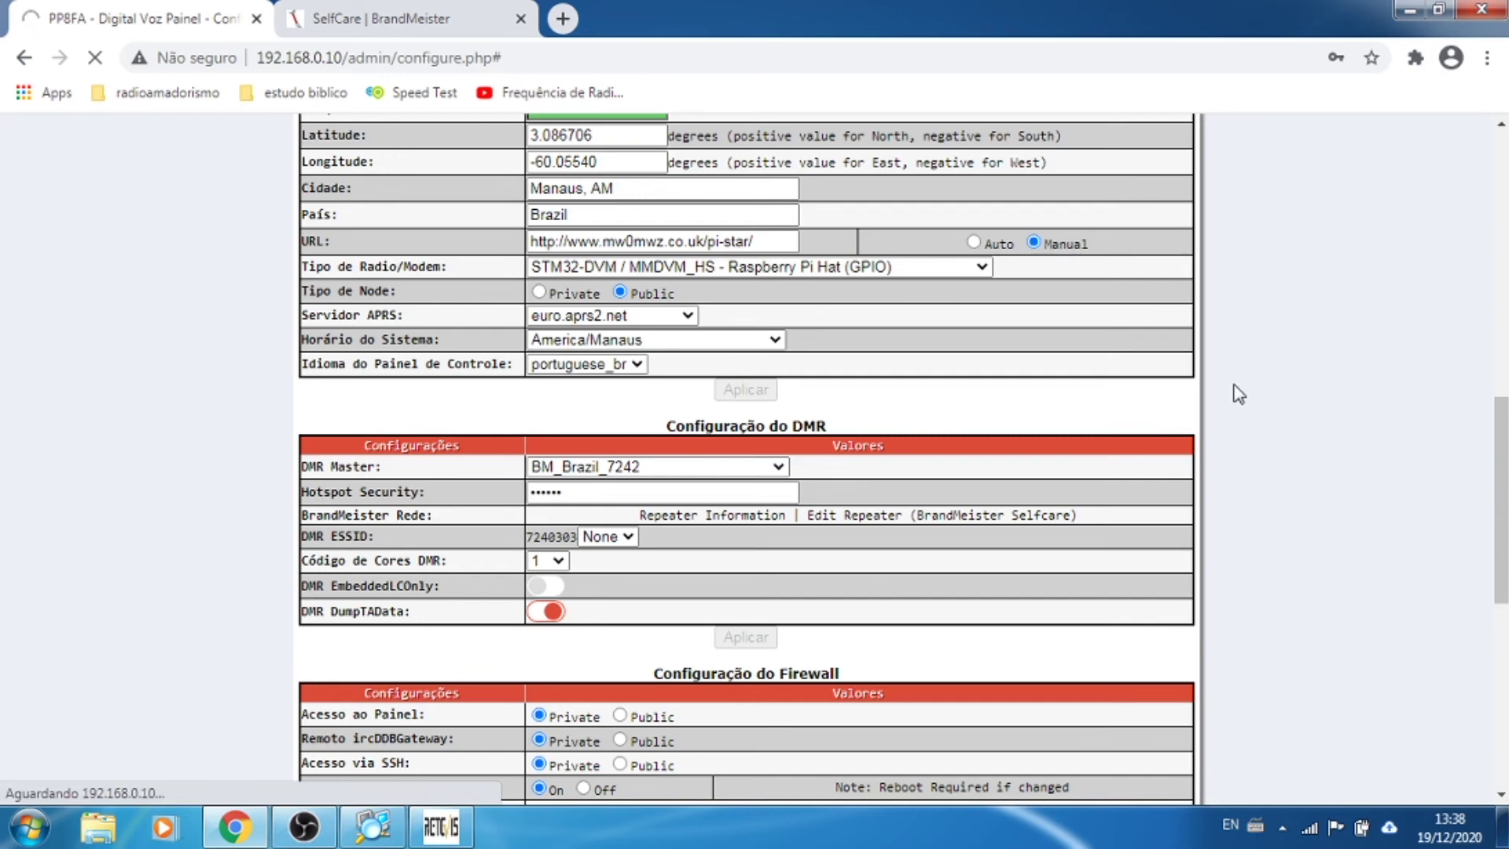
scroll(1238, 393, down, 4)
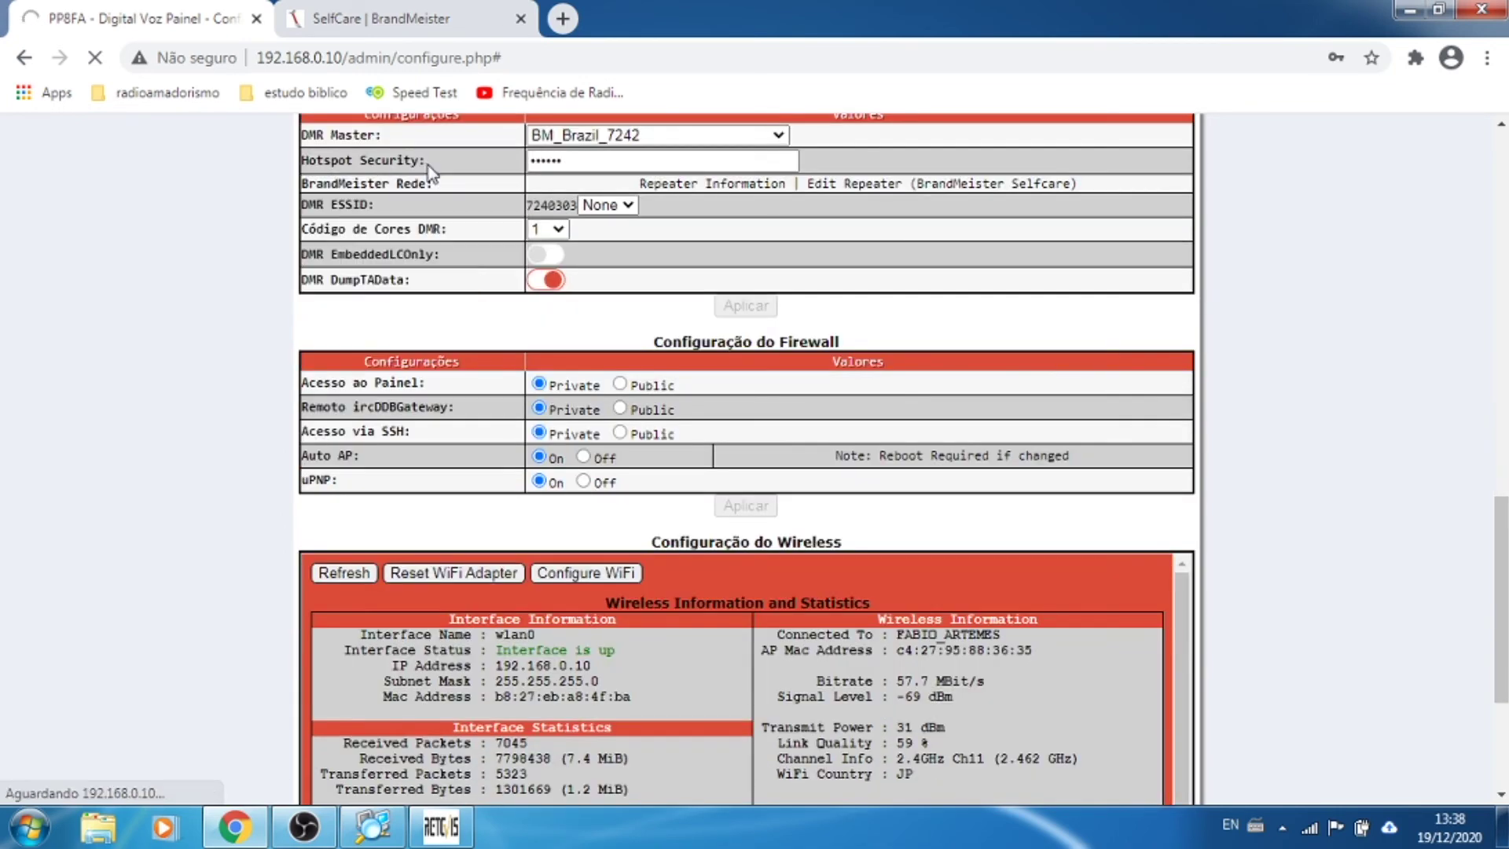
scroll(1351, 427, up, 1)
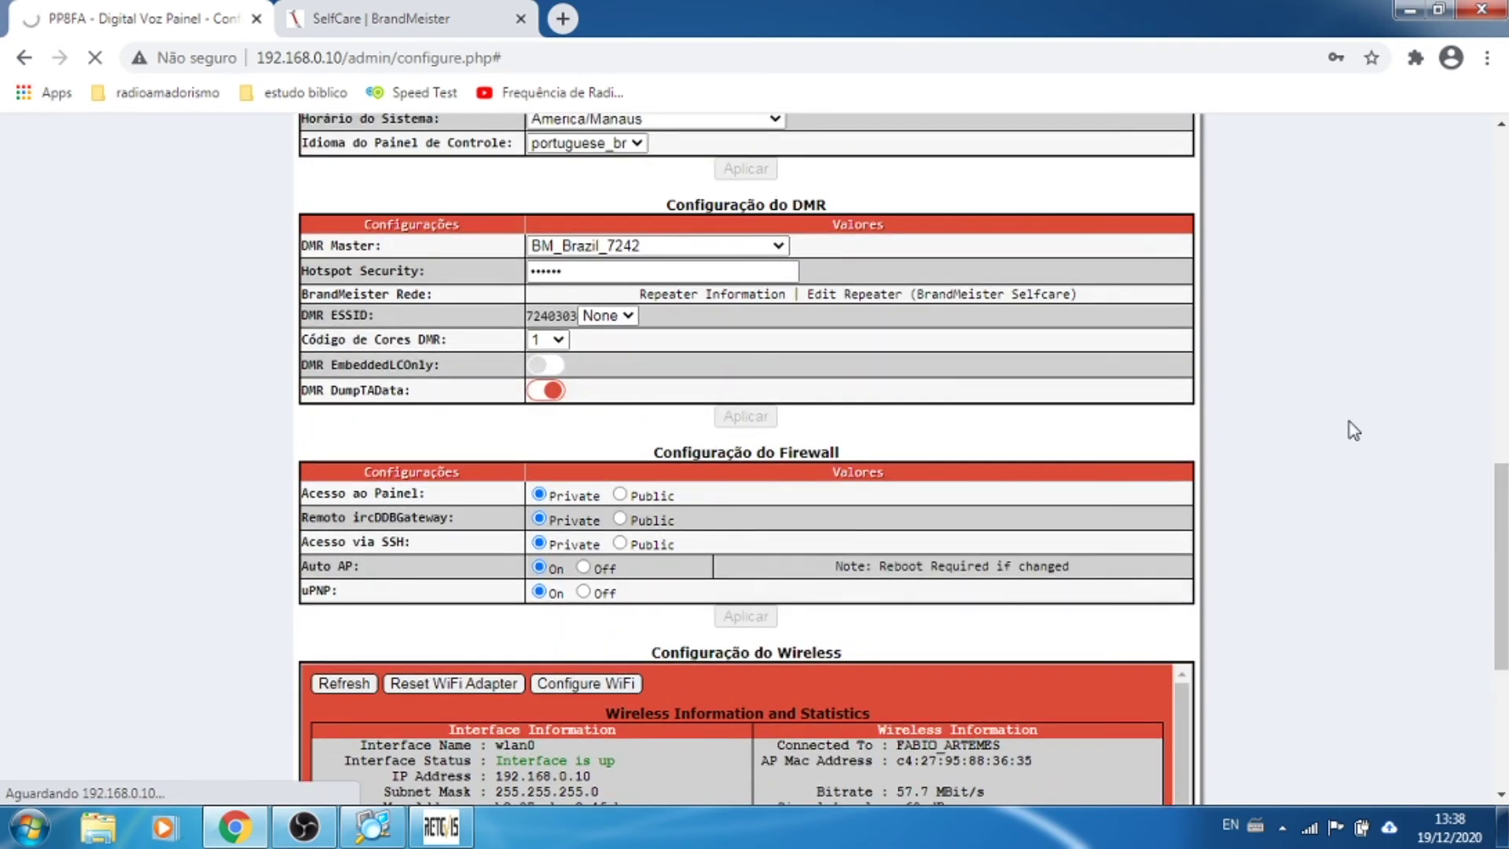
scroll(1353, 430, down, 4)
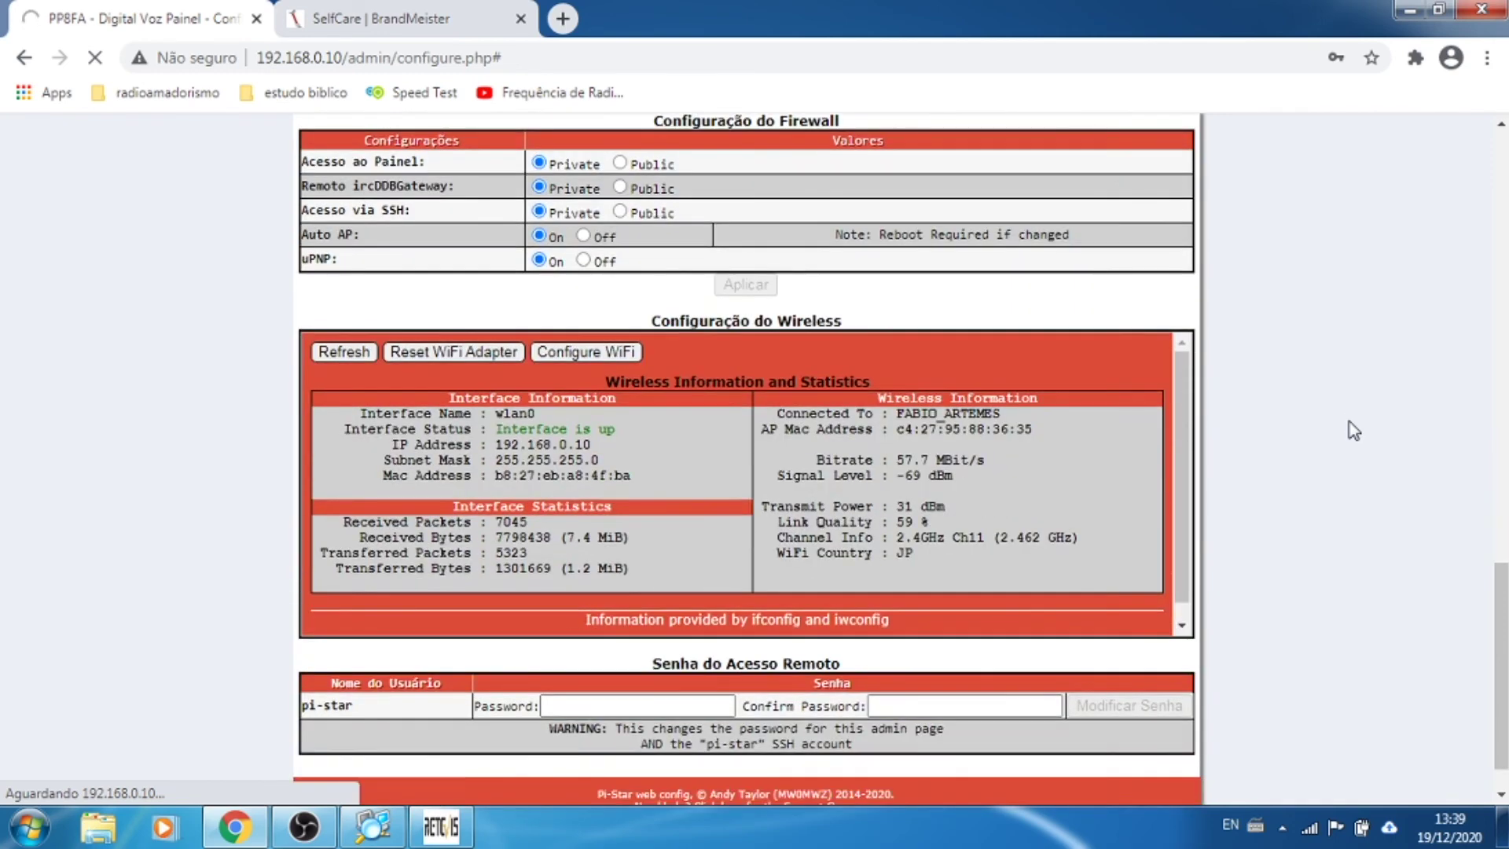
scroll(1353, 430, down, 1)
scroll(1353, 430, up, 5)
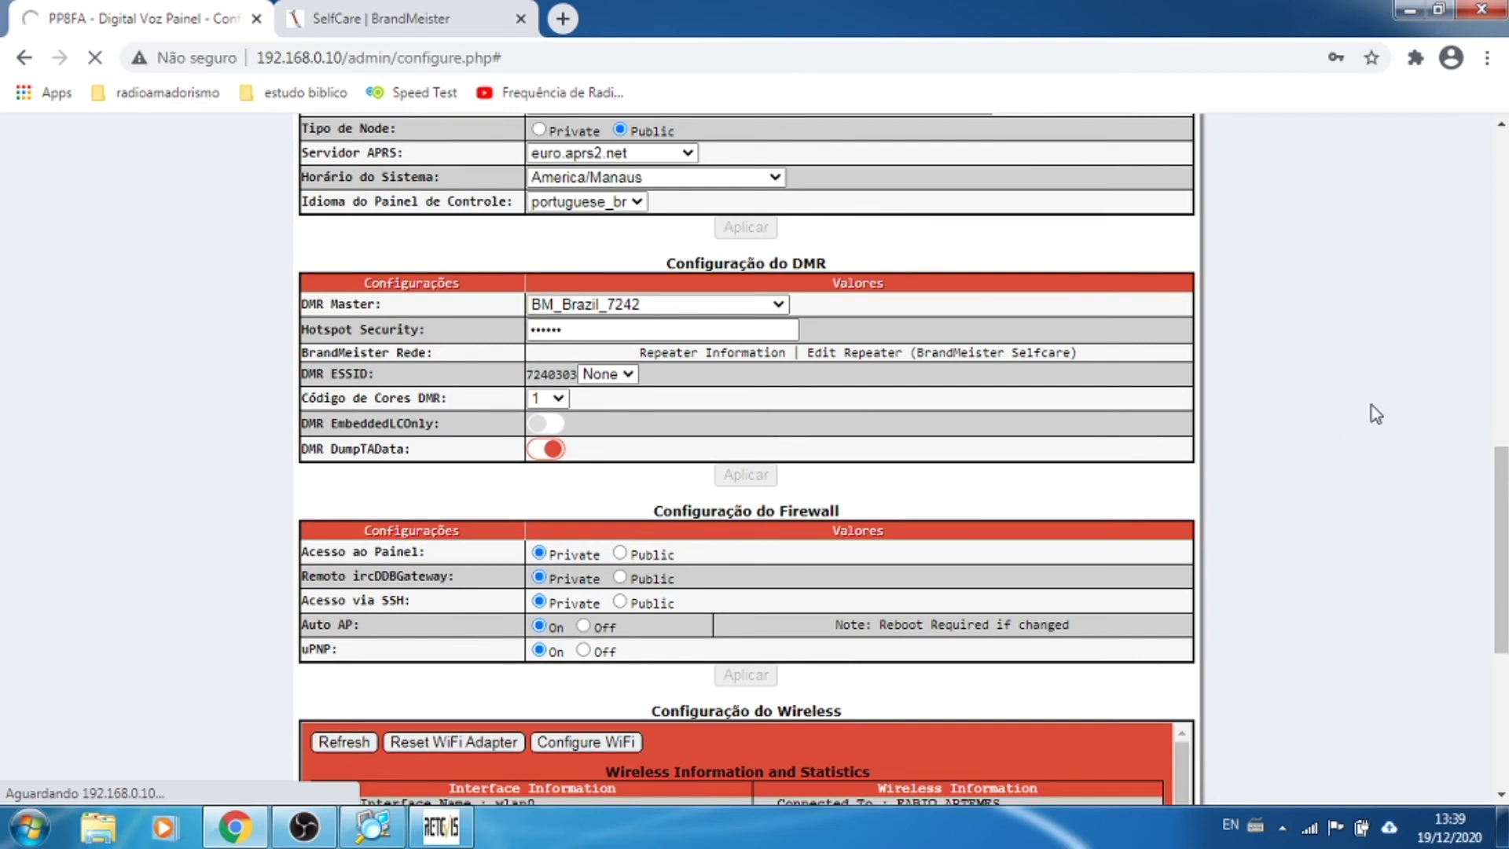
scroll(1375, 411, up, 3)
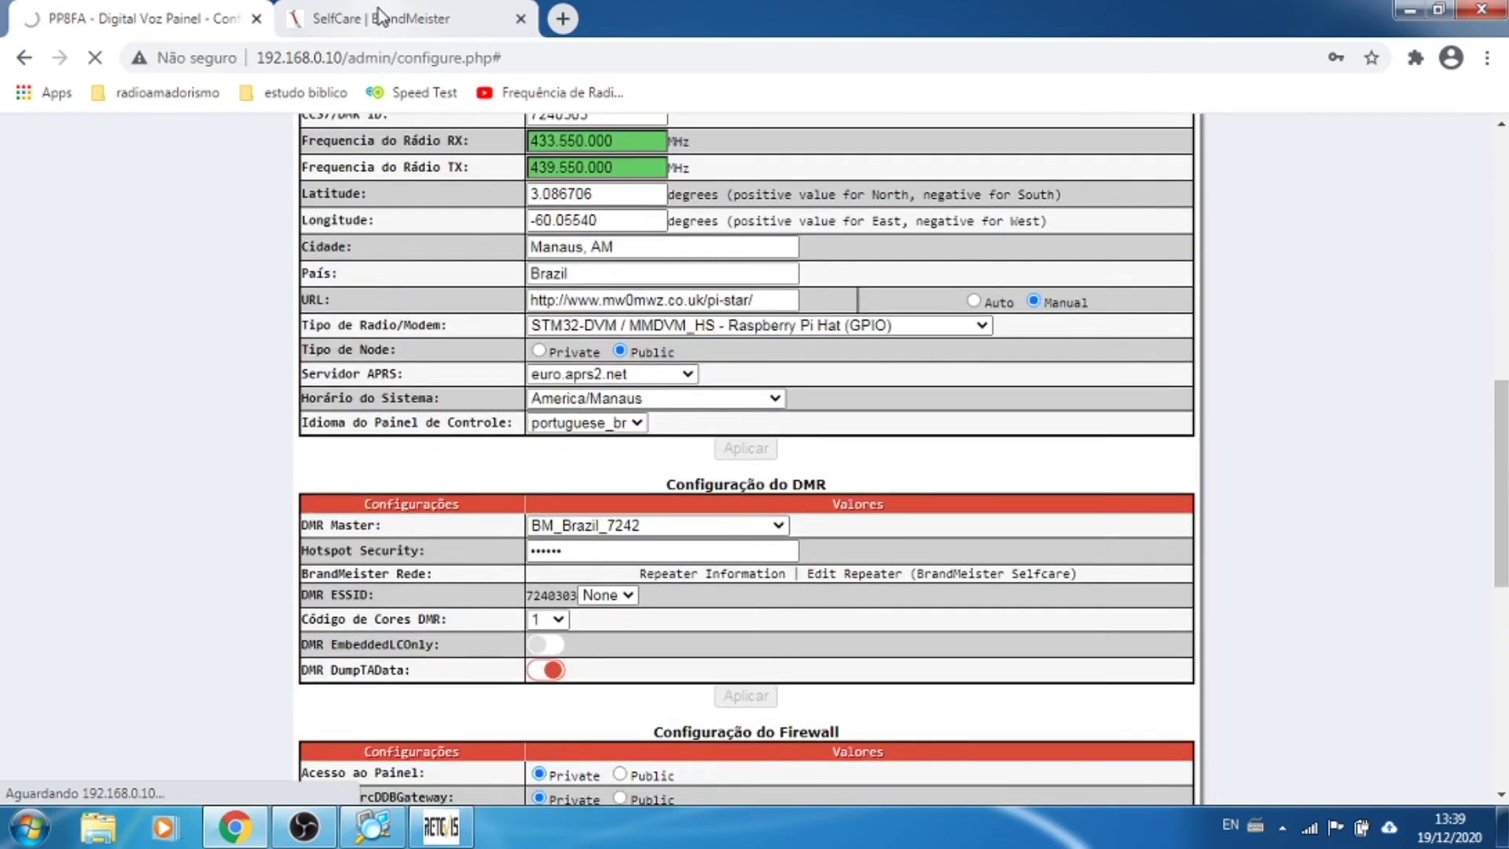
Step: Check the hotspot list in BrandMeister SelfCare, then return to the Pi-Star configuration
click(528, 9)
scroll(47, 438, down, 2)
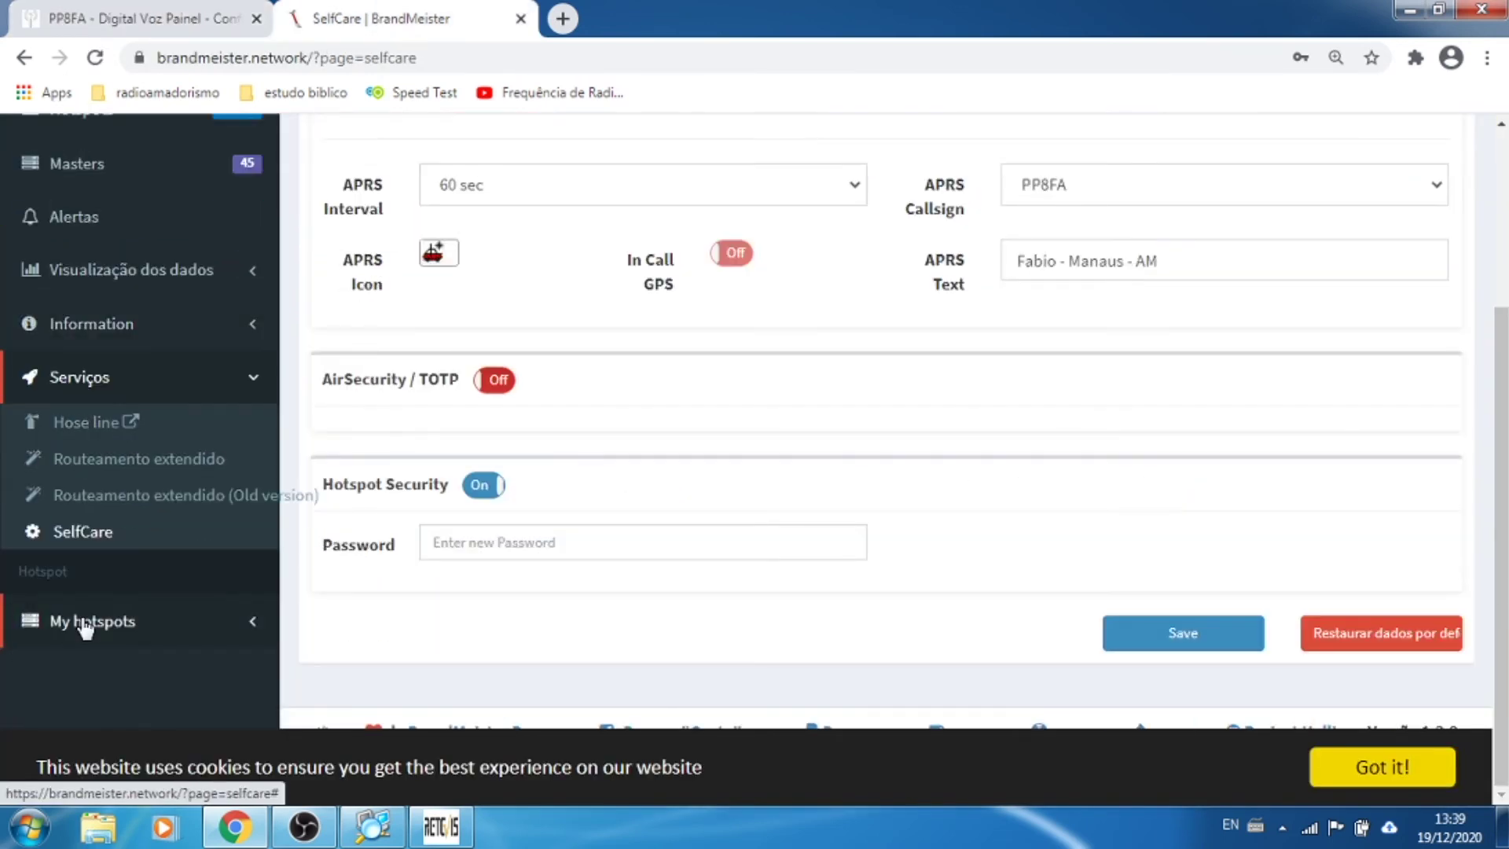
click(81, 620)
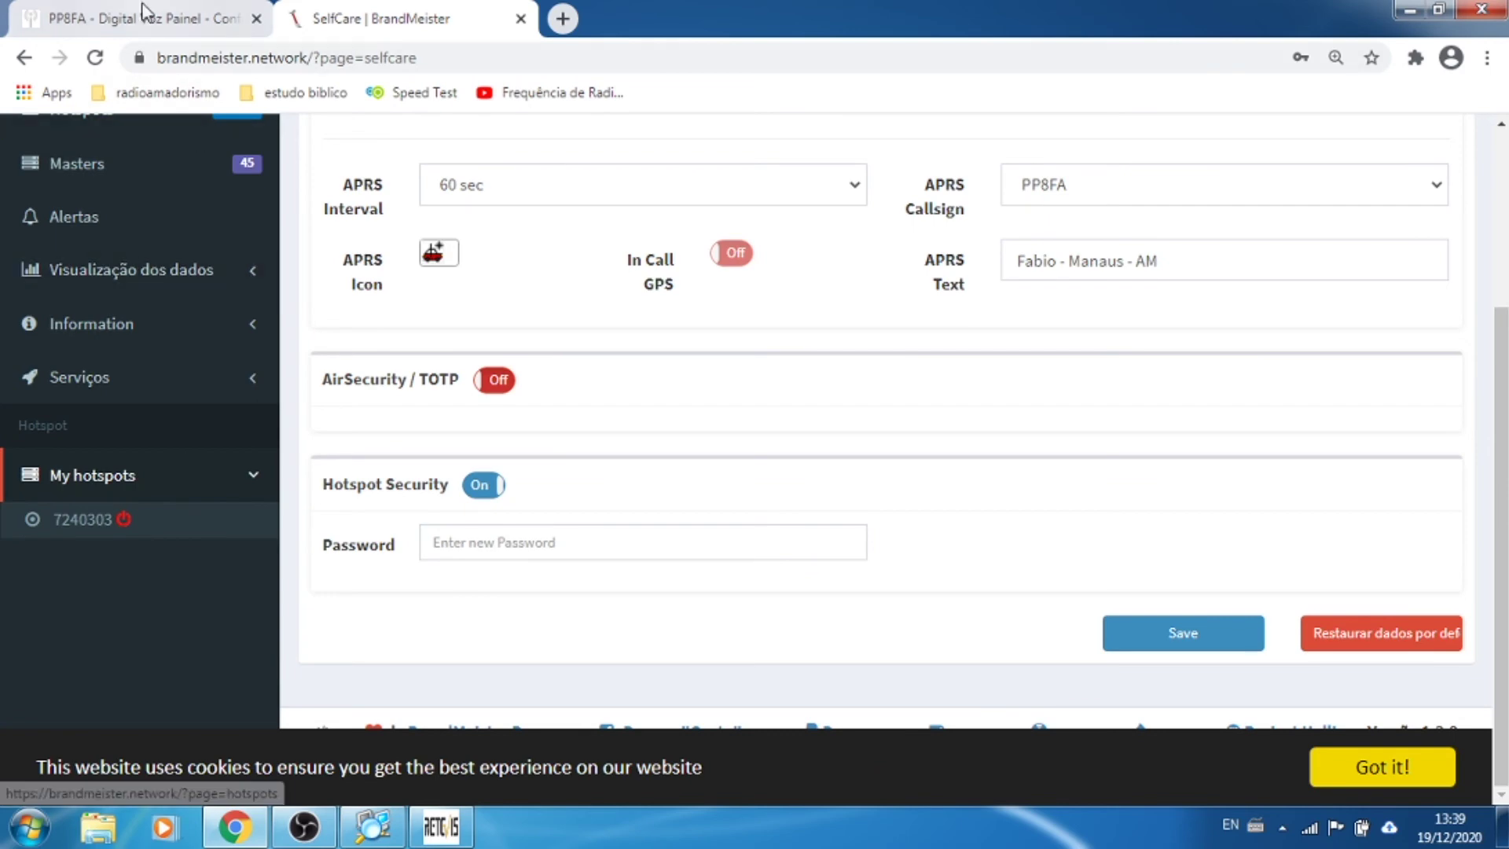
click(146, 16)
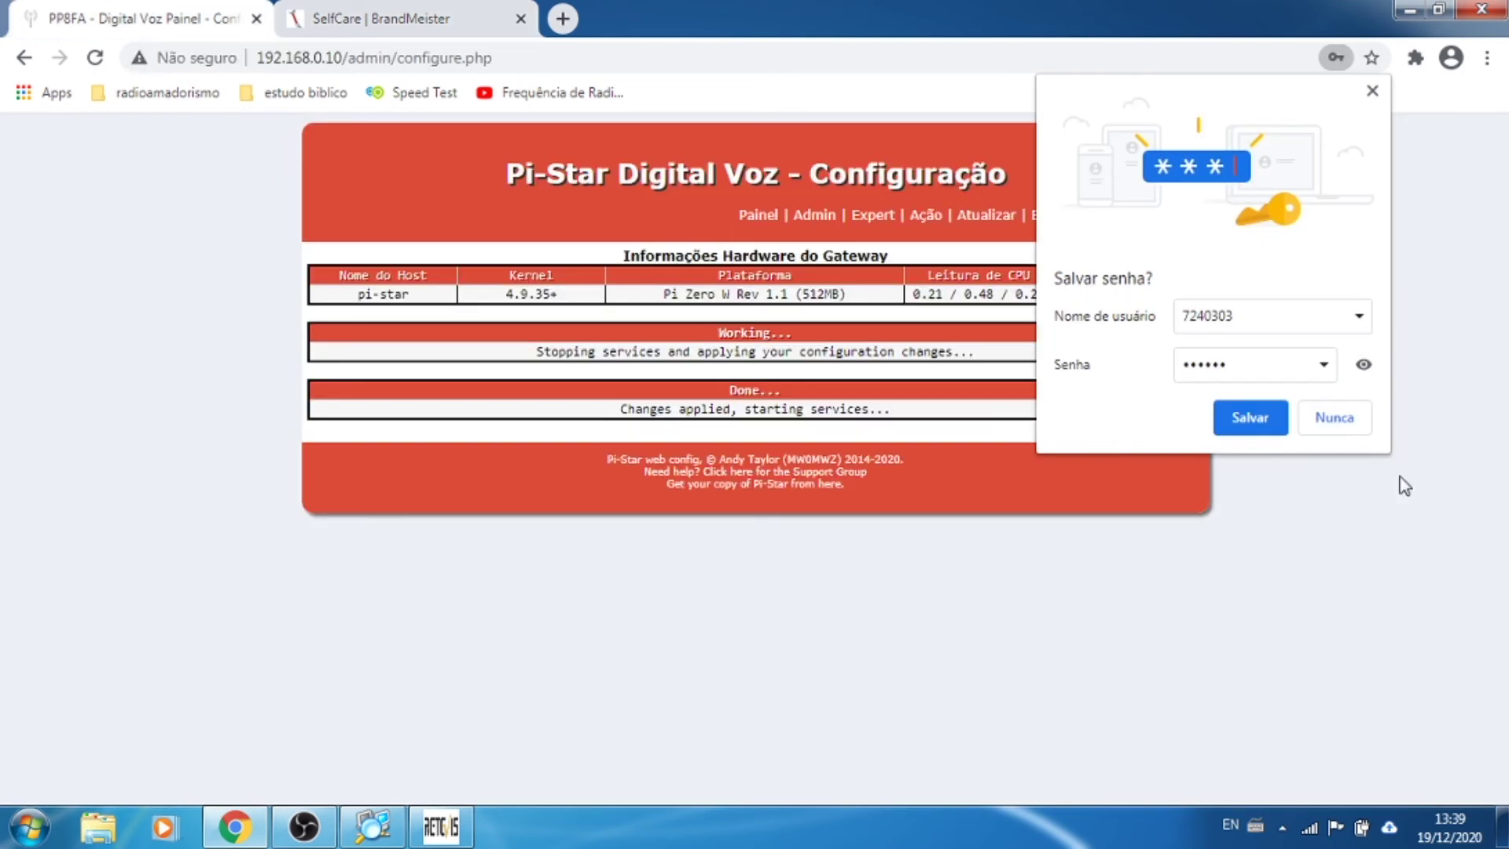
Step: Decline saving the browser password and reload BrandMeister SelfCare, resubmitting the form
click(1340, 419)
click(375, 18)
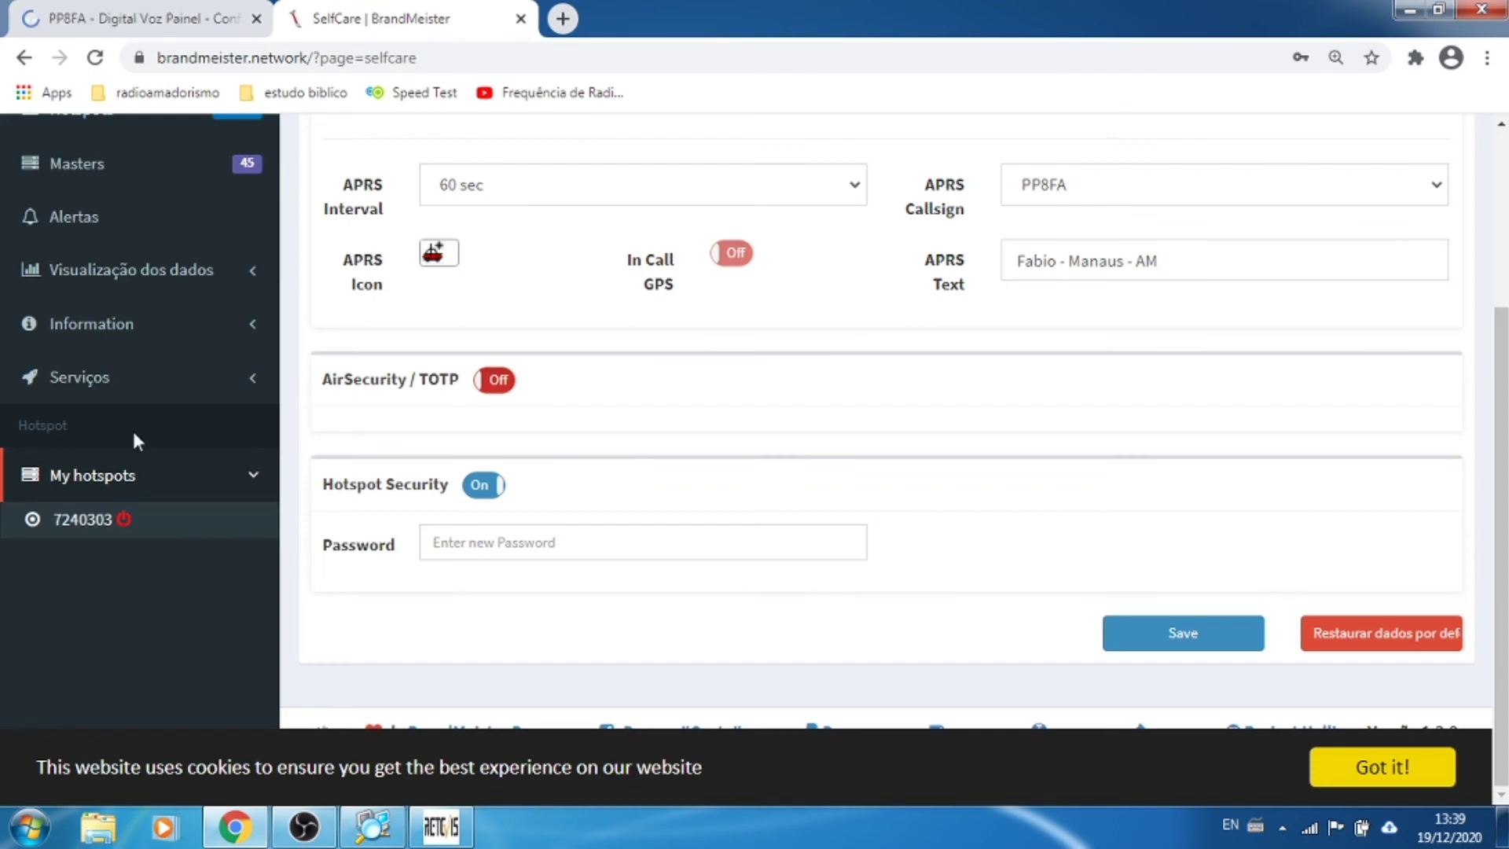
click(94, 59)
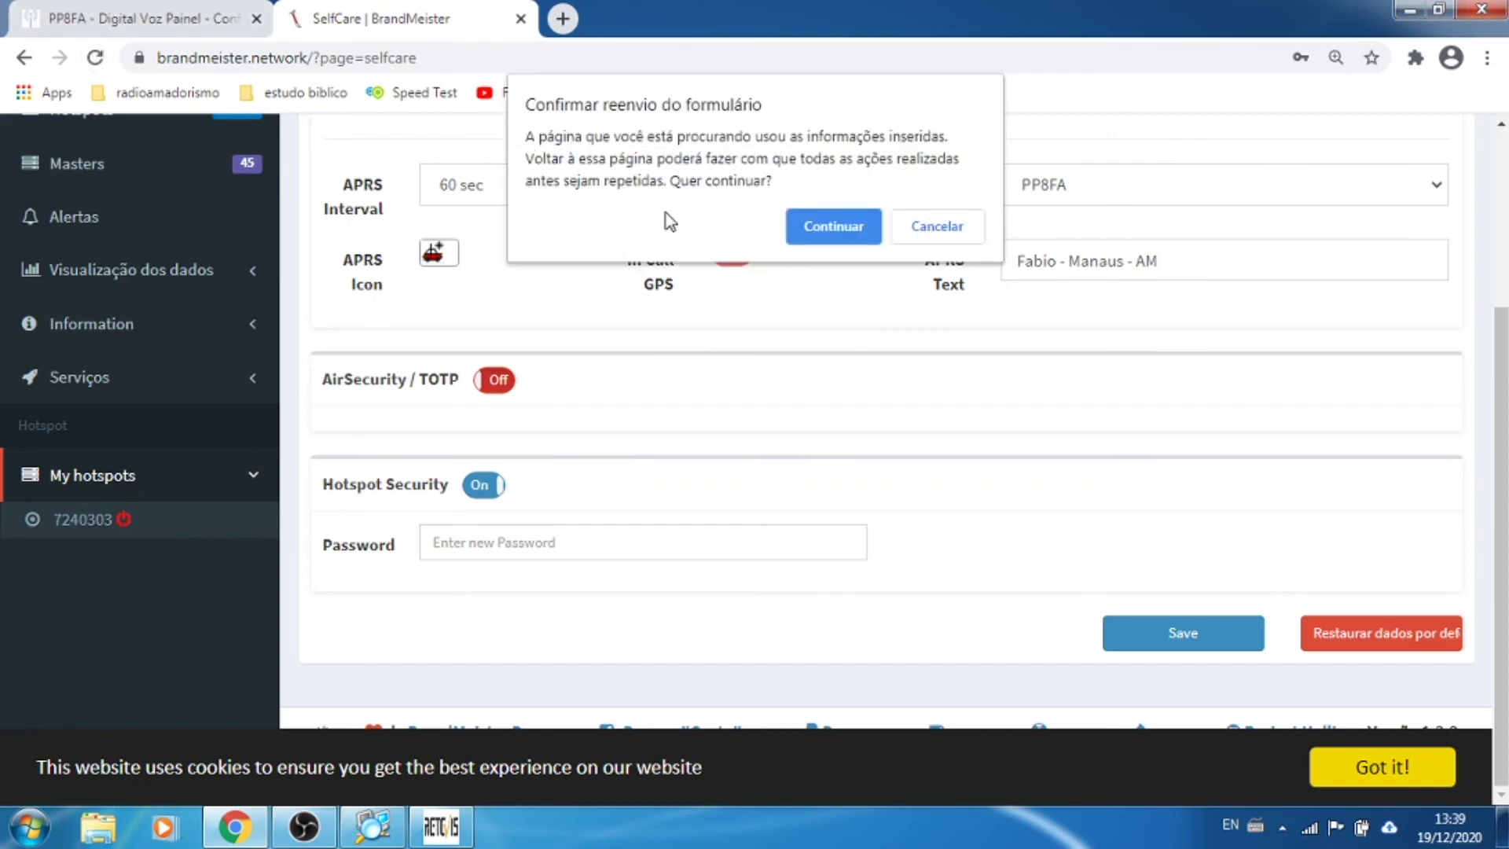
click(832, 219)
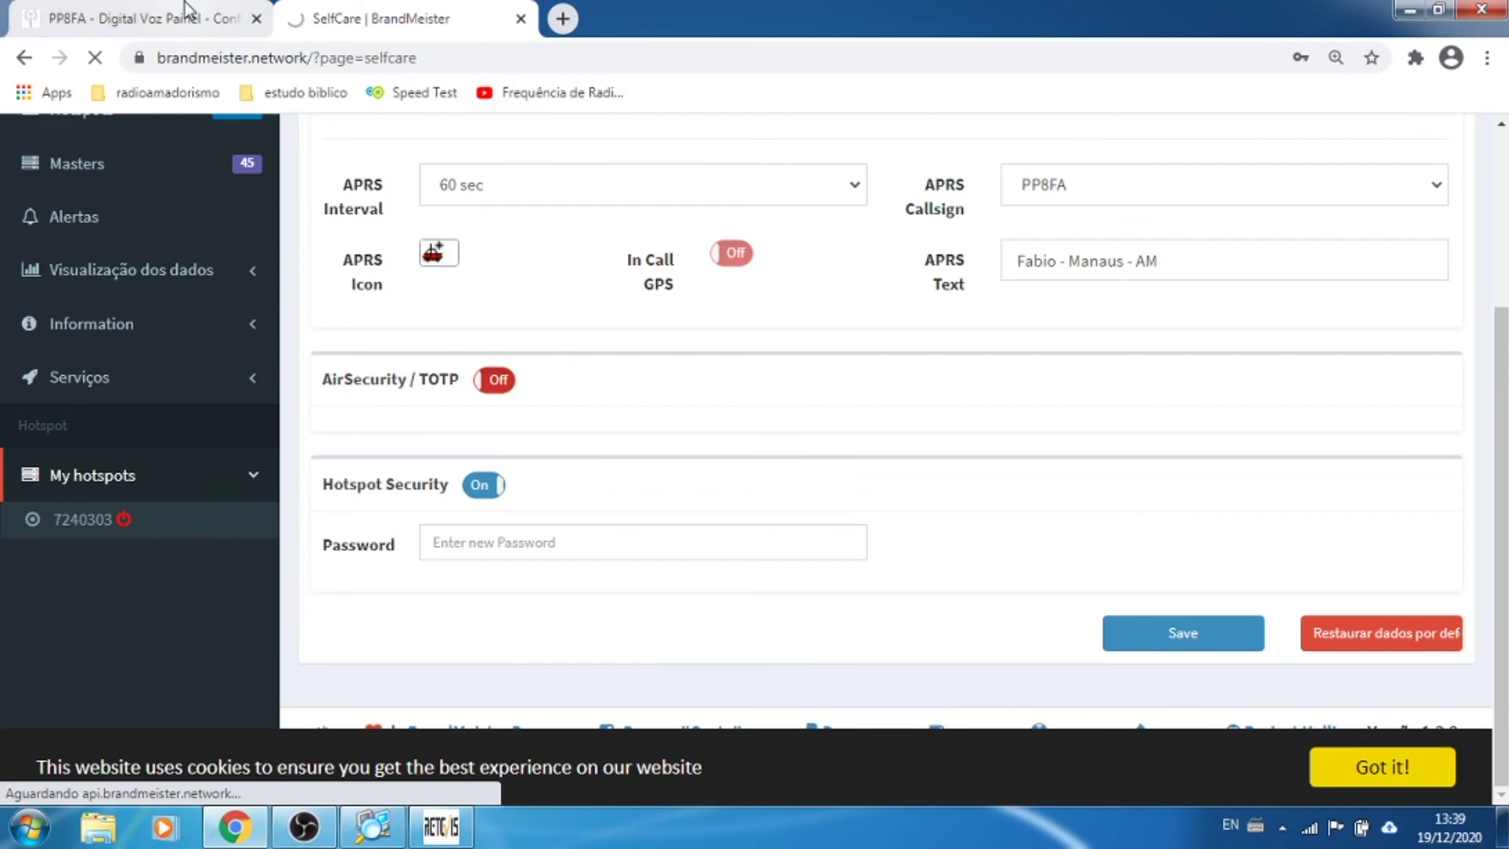
Step: Compare the Pi-Star configuration with BrandMeister's hotspot list, then return to the Pi-Star Painel
key(ctrl+shift+Tab)
scroll(1441, 597, down, 14)
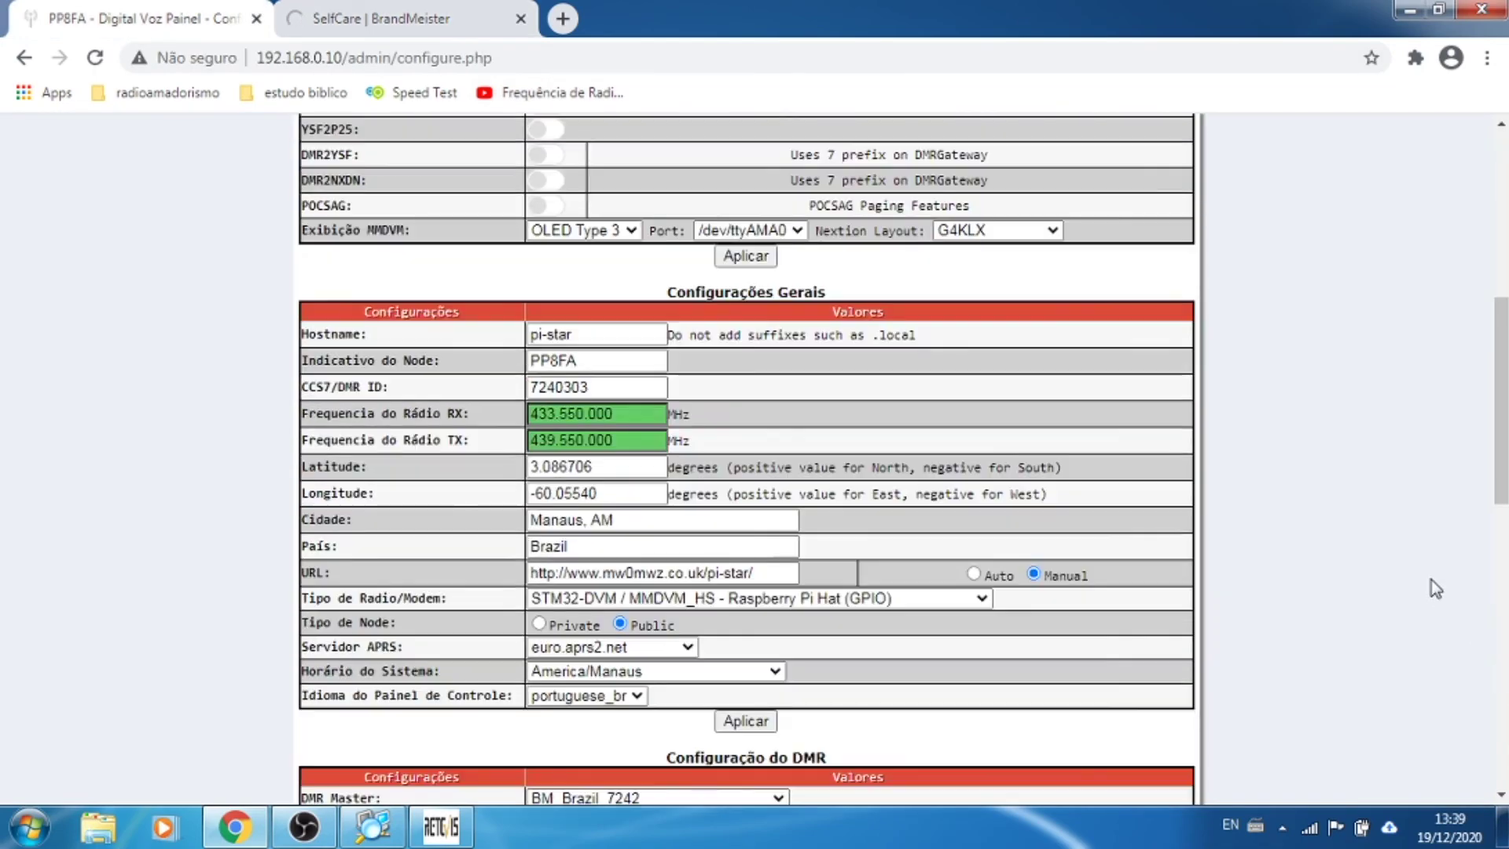
scroll(1434, 593, down, 2)
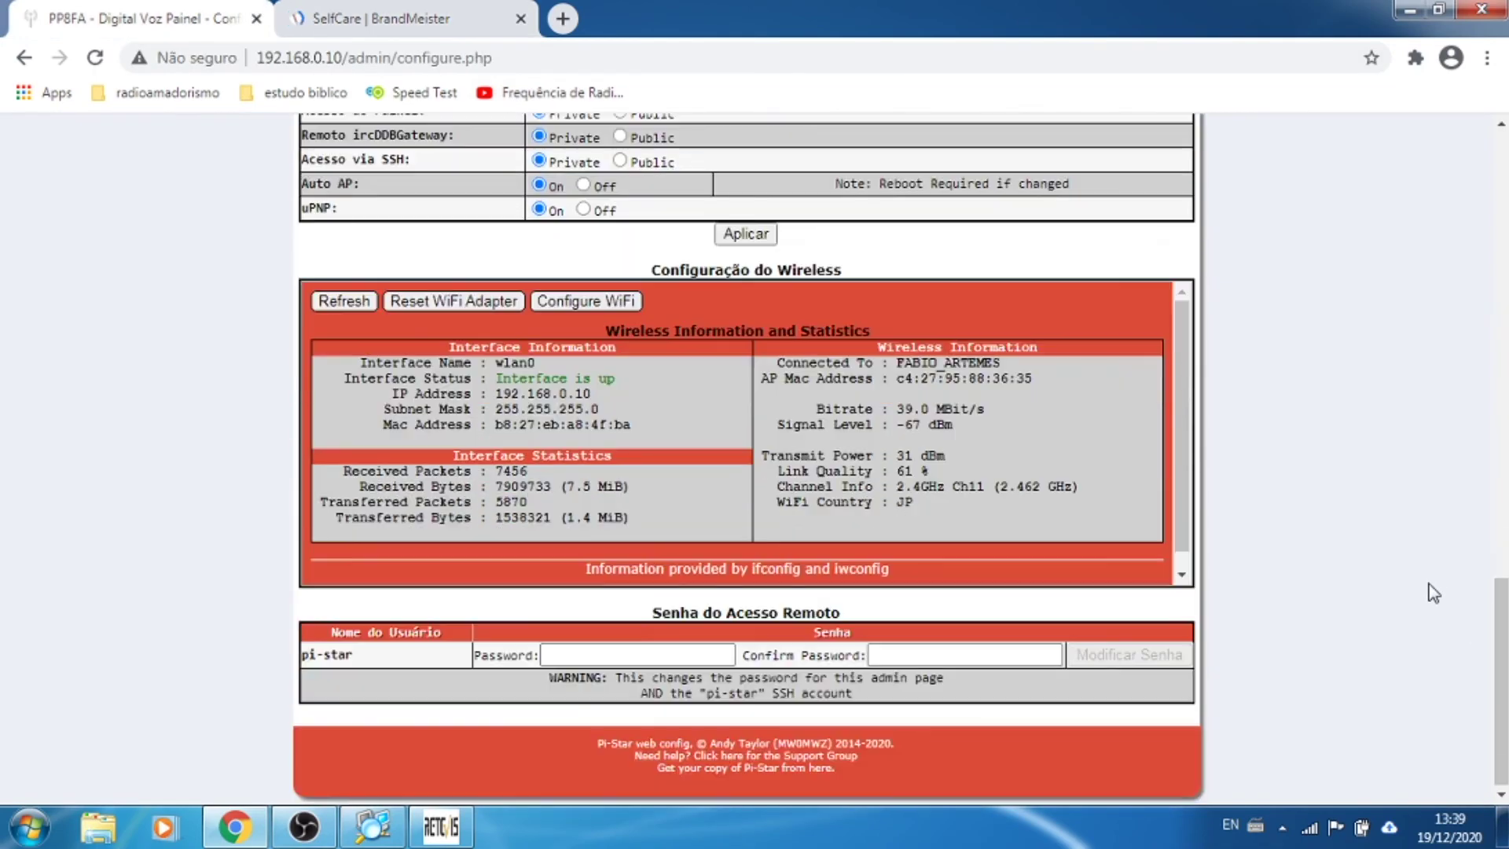
scroll(1303, 471, up, 7)
click(510, 11)
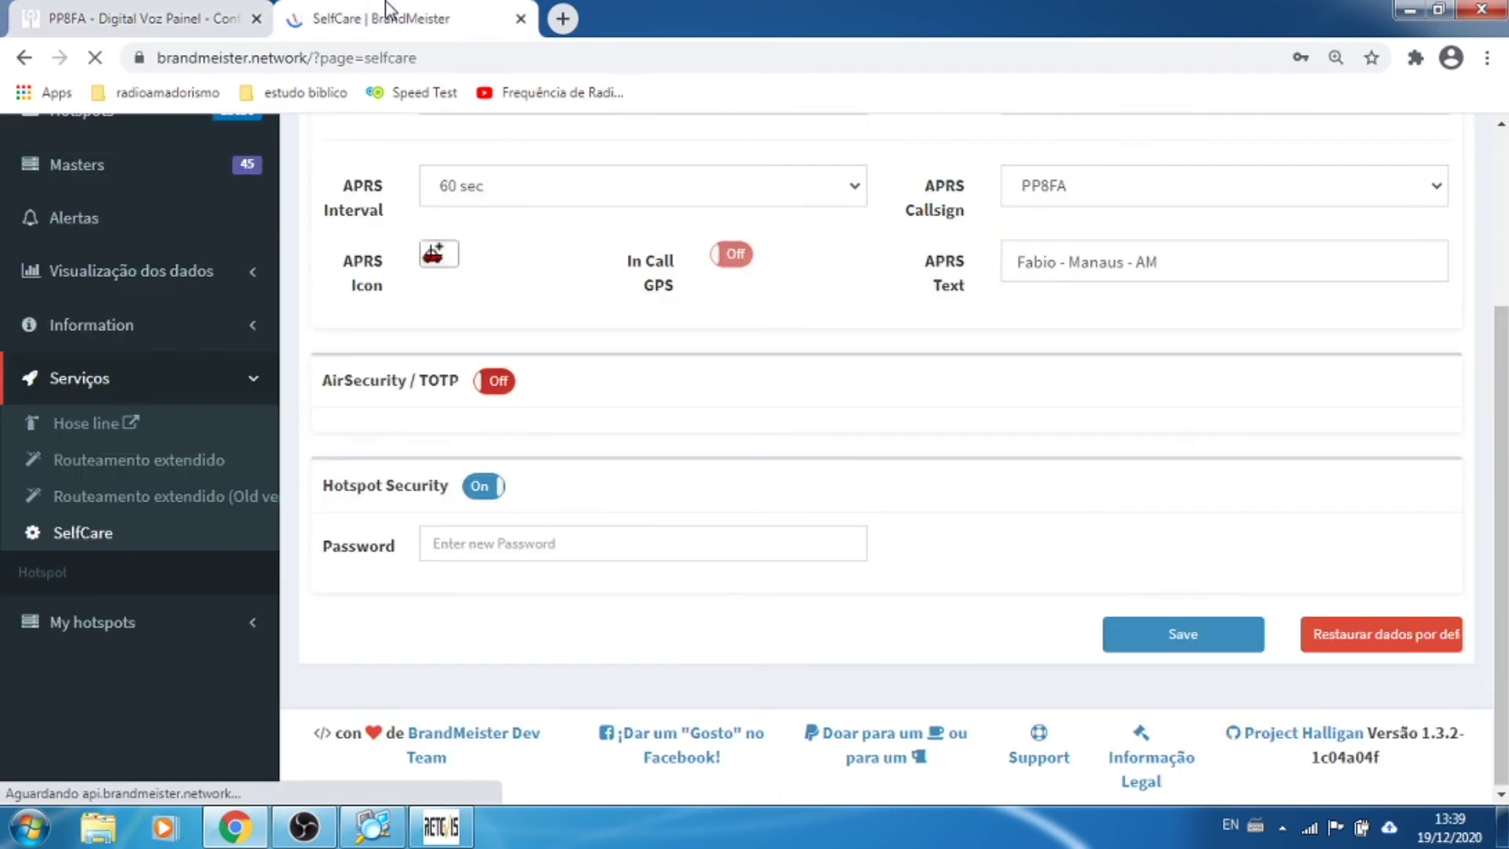
click(106, 625)
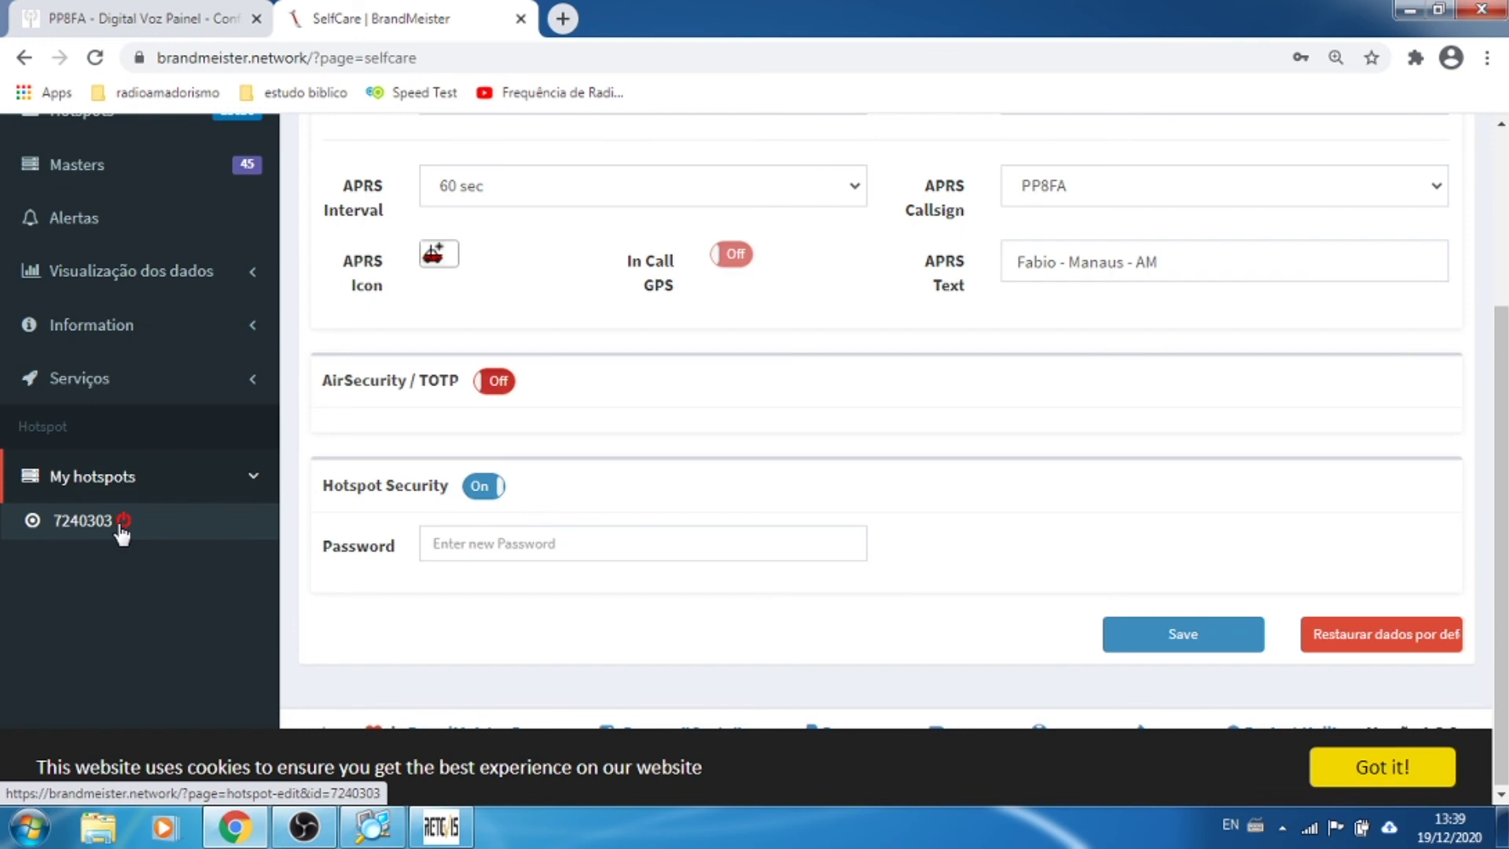
click(145, 22)
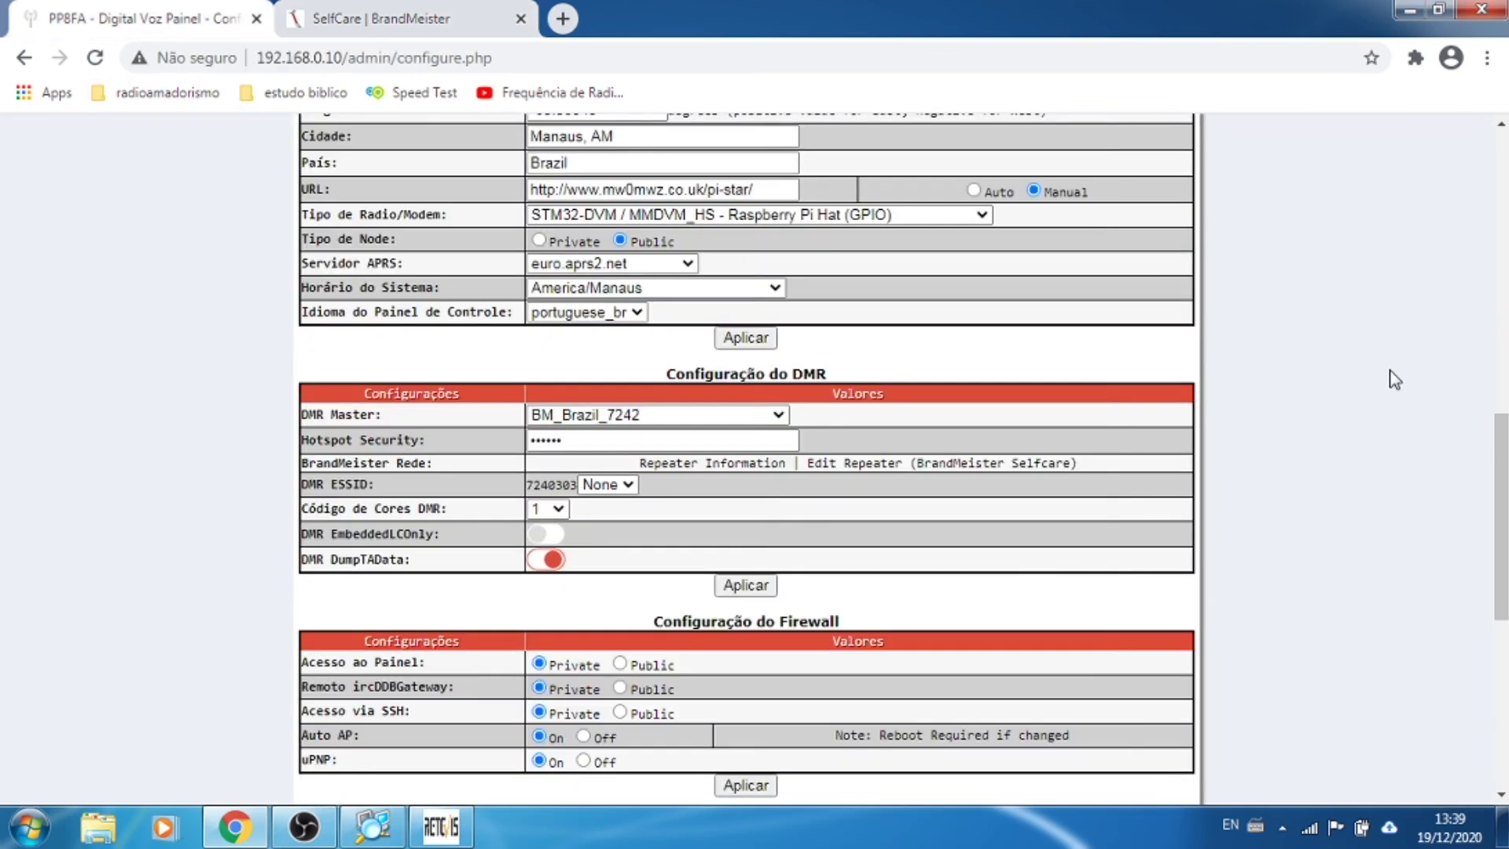
scroll(1395, 379, up, 12)
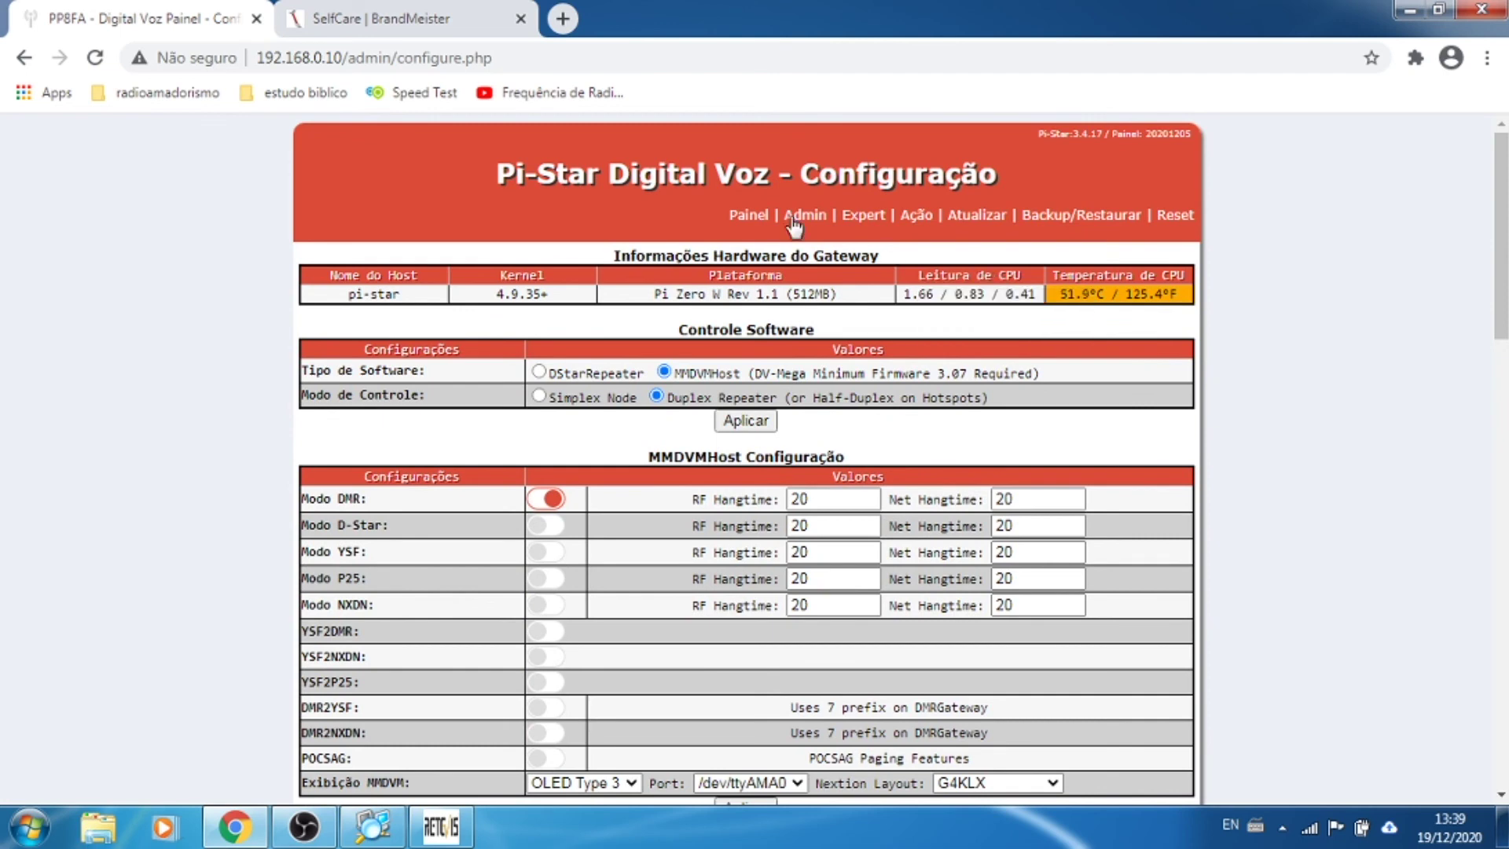
click(739, 219)
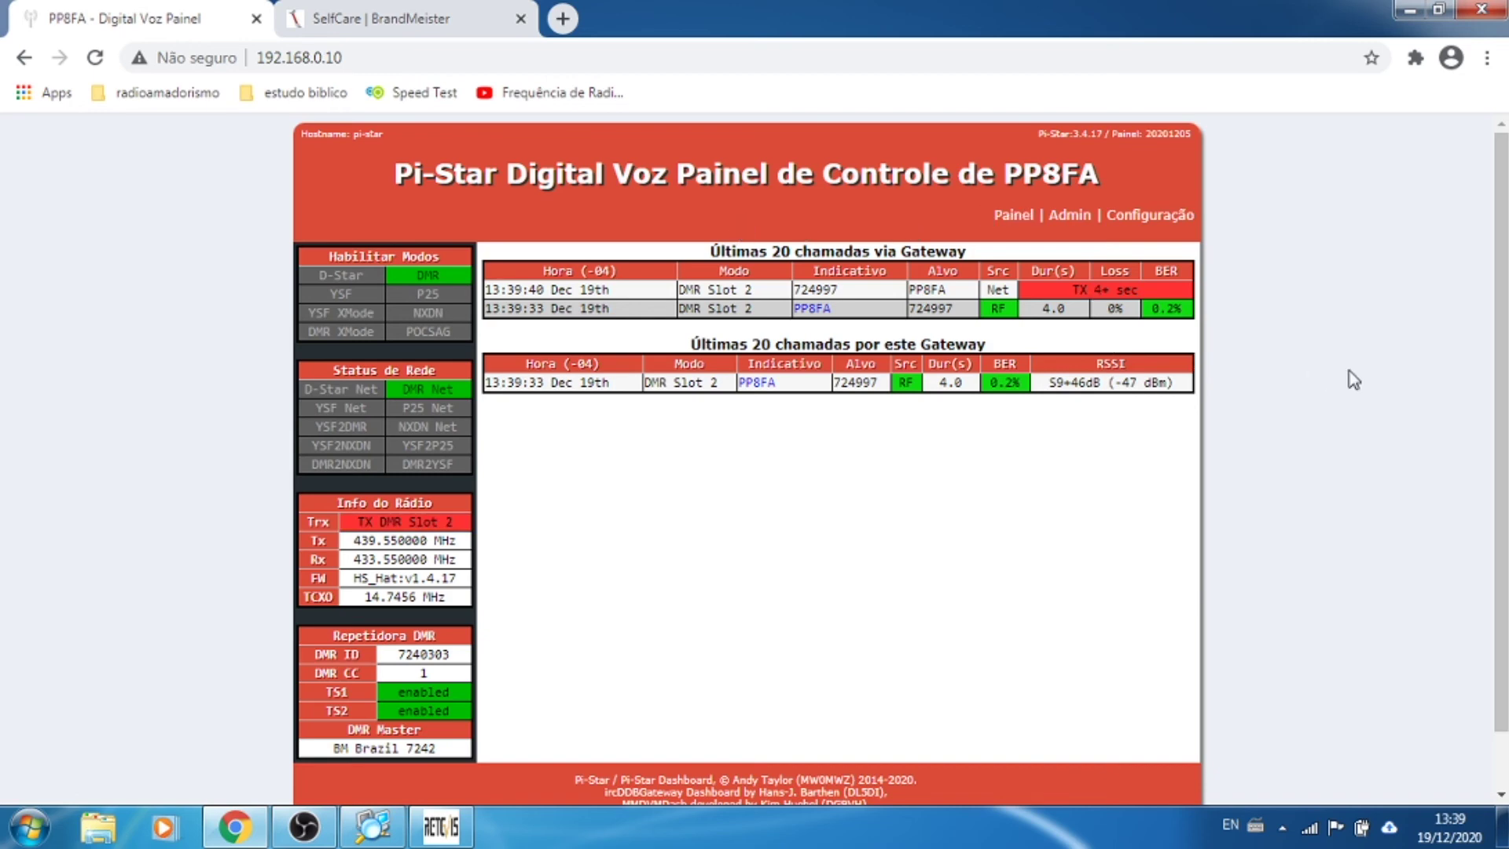
Step: Check the Pi-Star dashboard's latest calls, ending on BrandMeister's SelfCare hotspot security settings
click(470, 27)
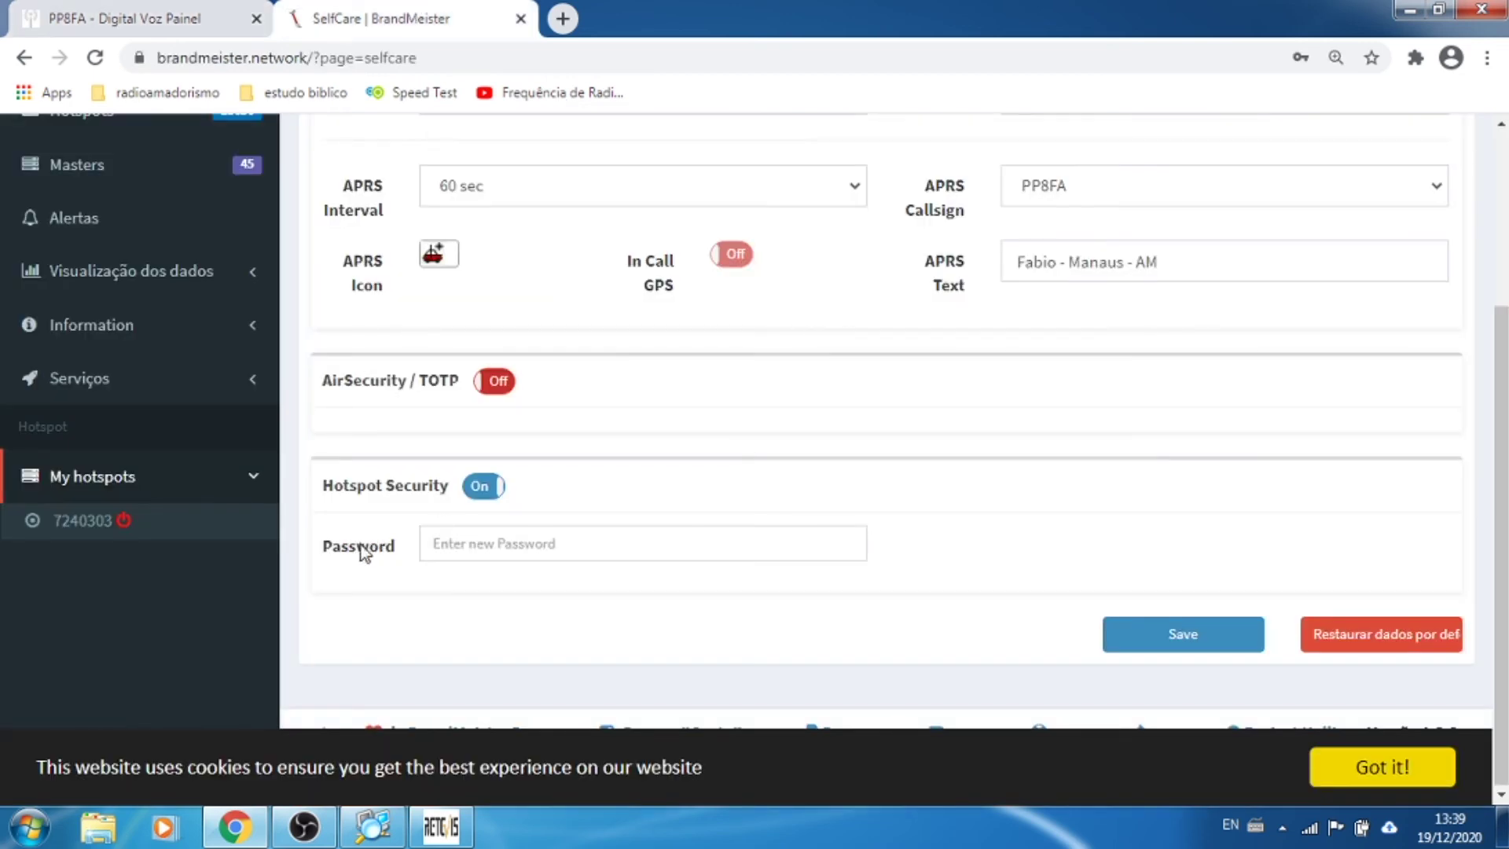
click(144, 15)
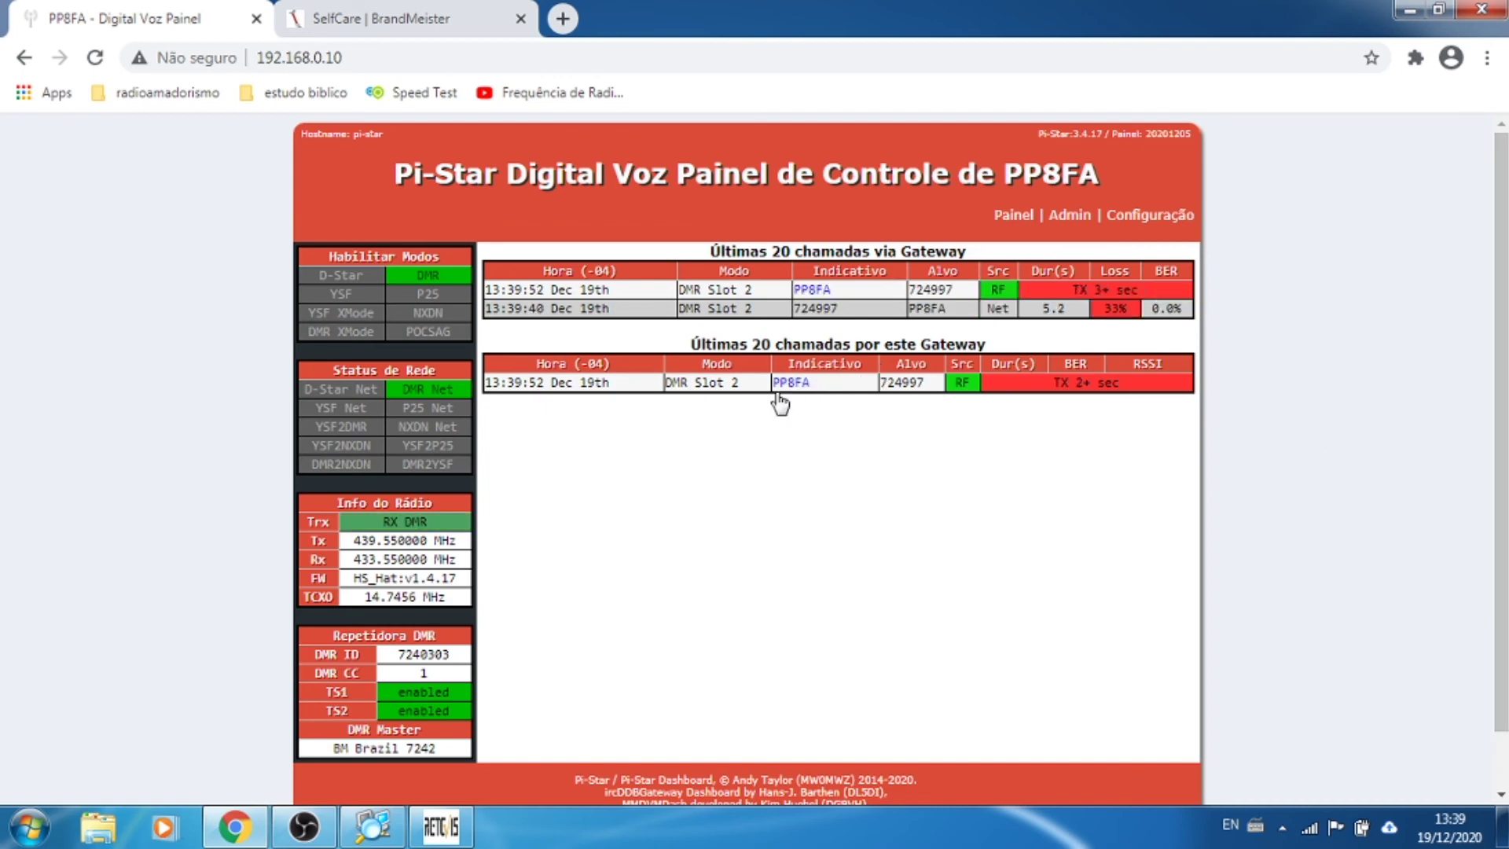
scroll(925, 566, down, 1)
scroll(925, 566, down, 1)
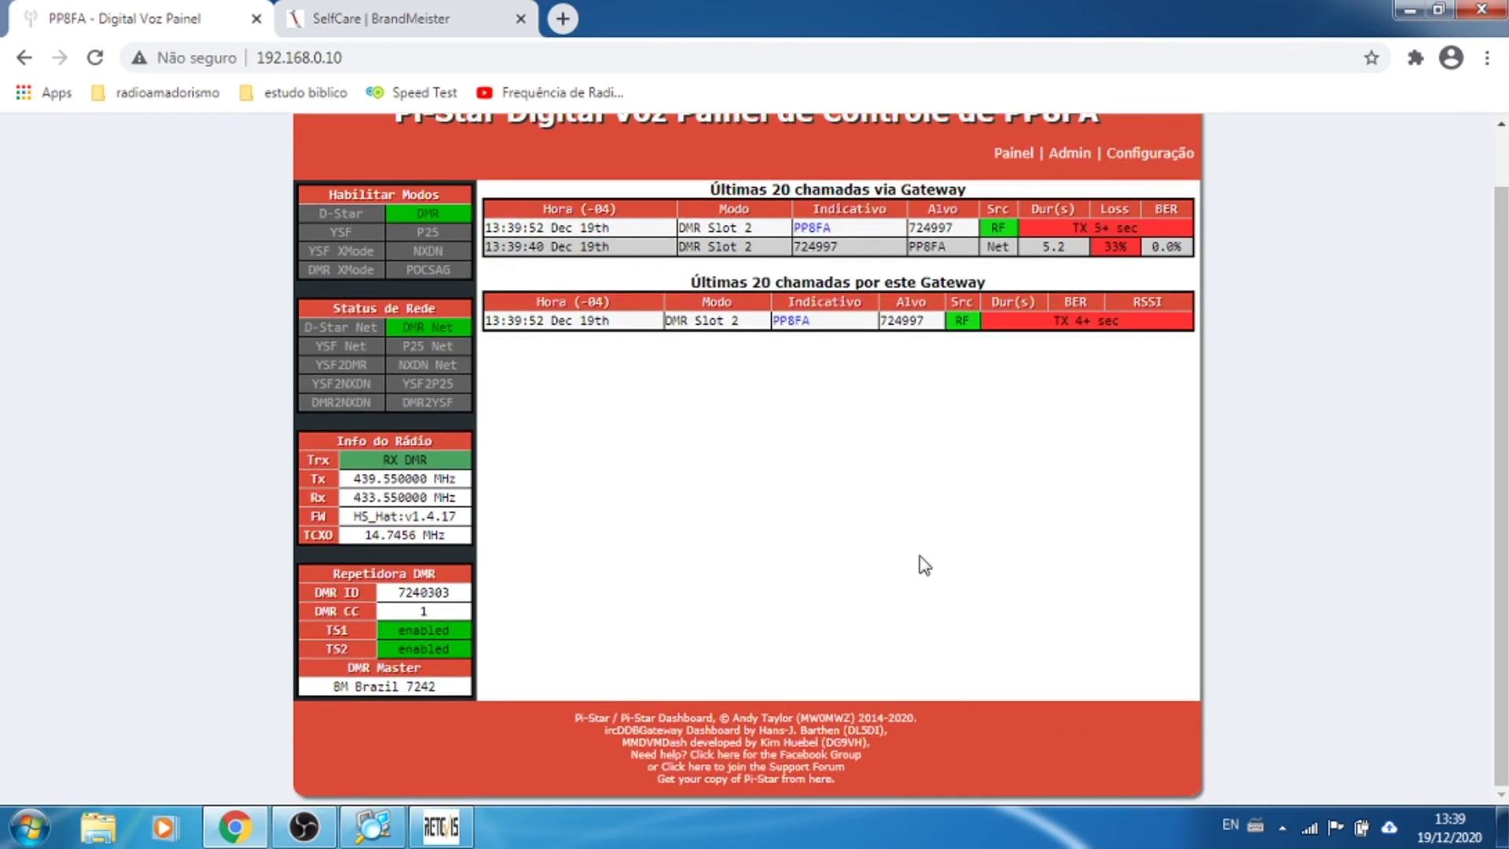
scroll(924, 566, up, 1)
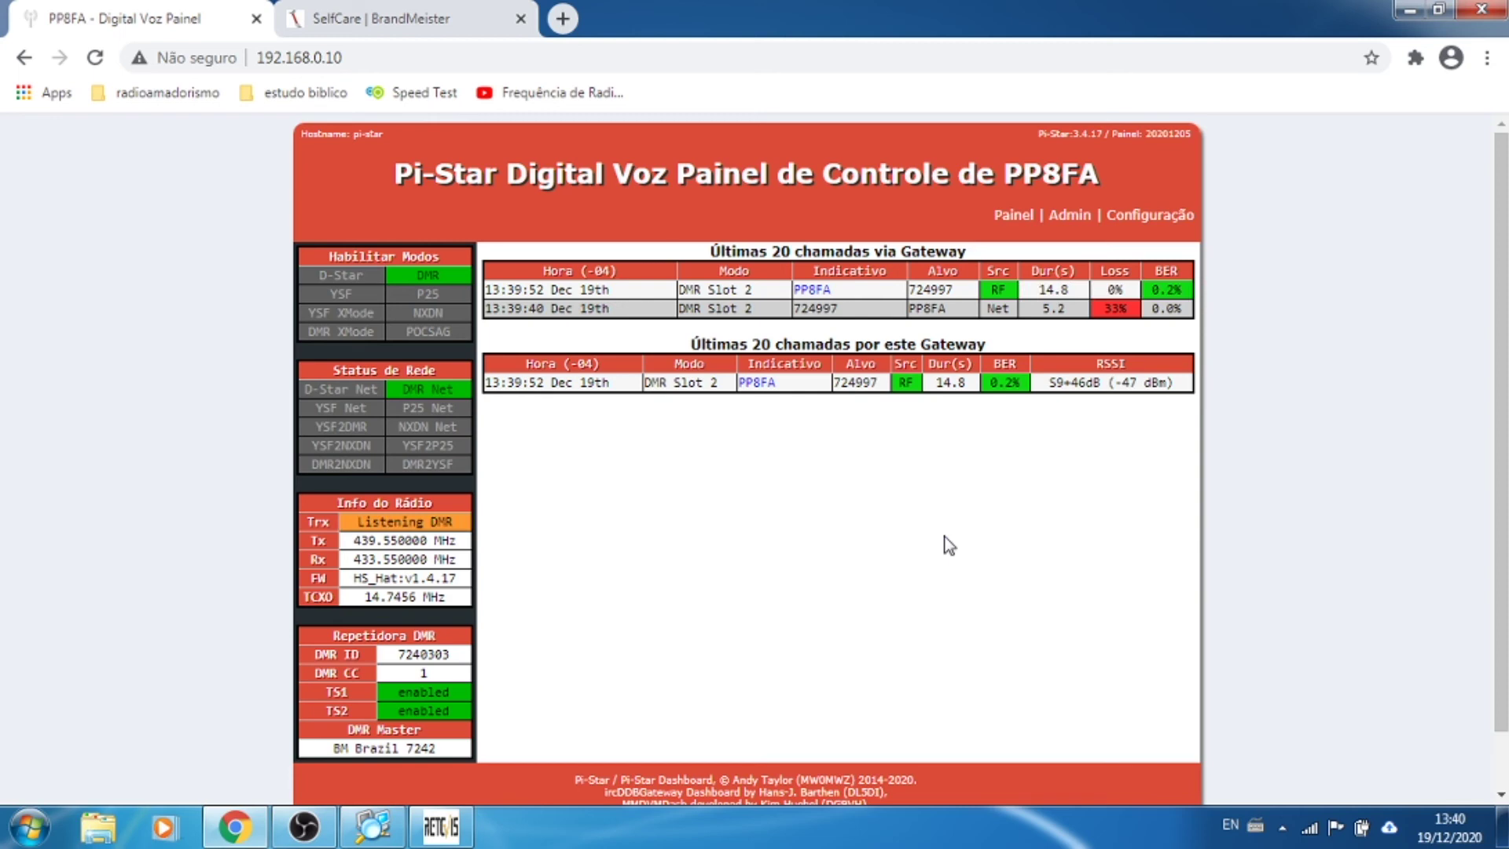
click(404, 26)
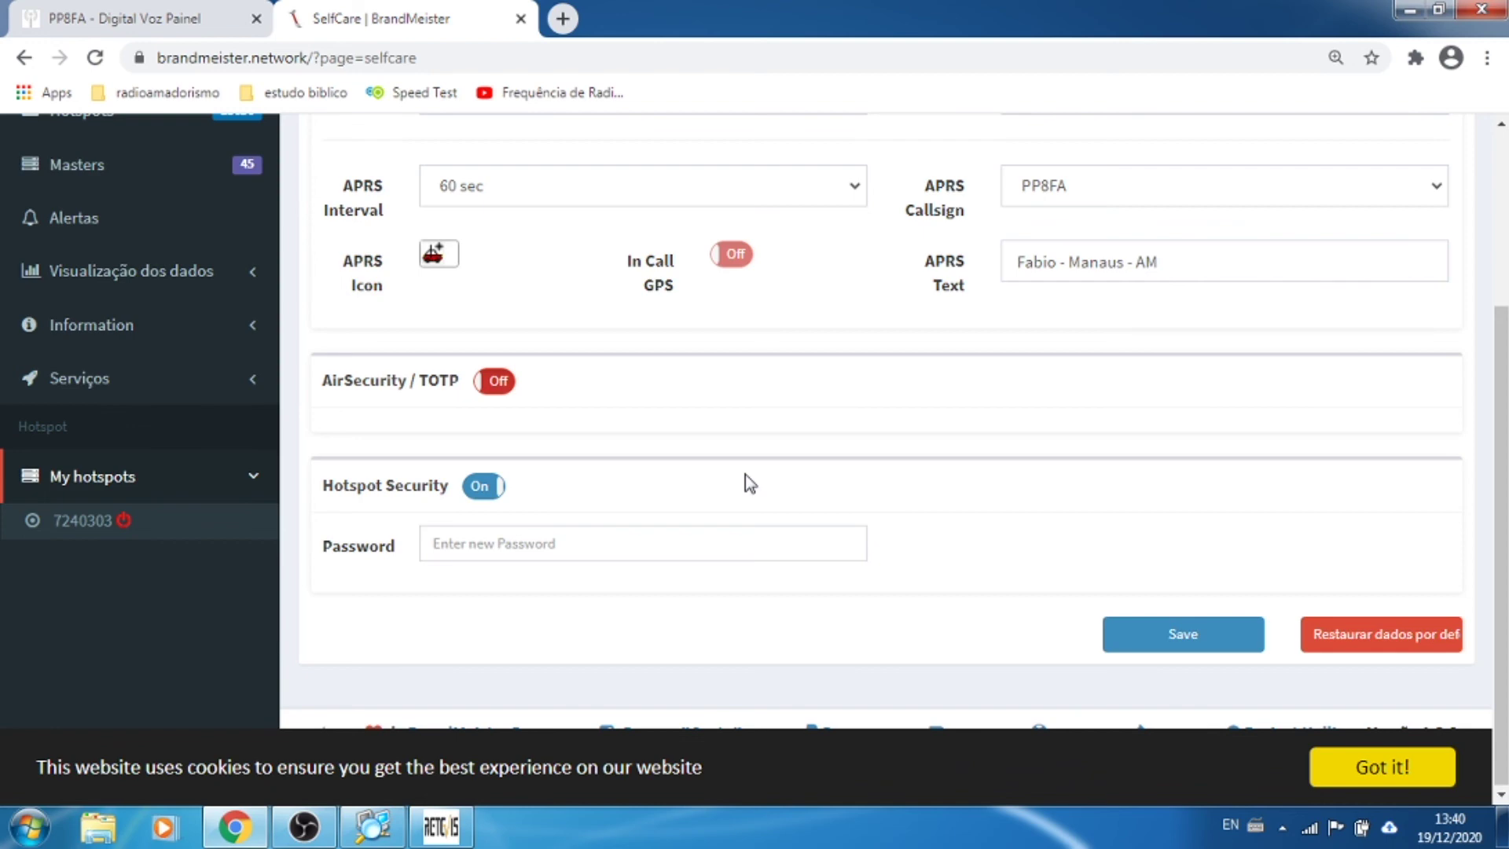
Step: Review the Pi-Star dashboard's call lists, then return to BrandMeister SelfCare
scroll(35, 350, up, 3)
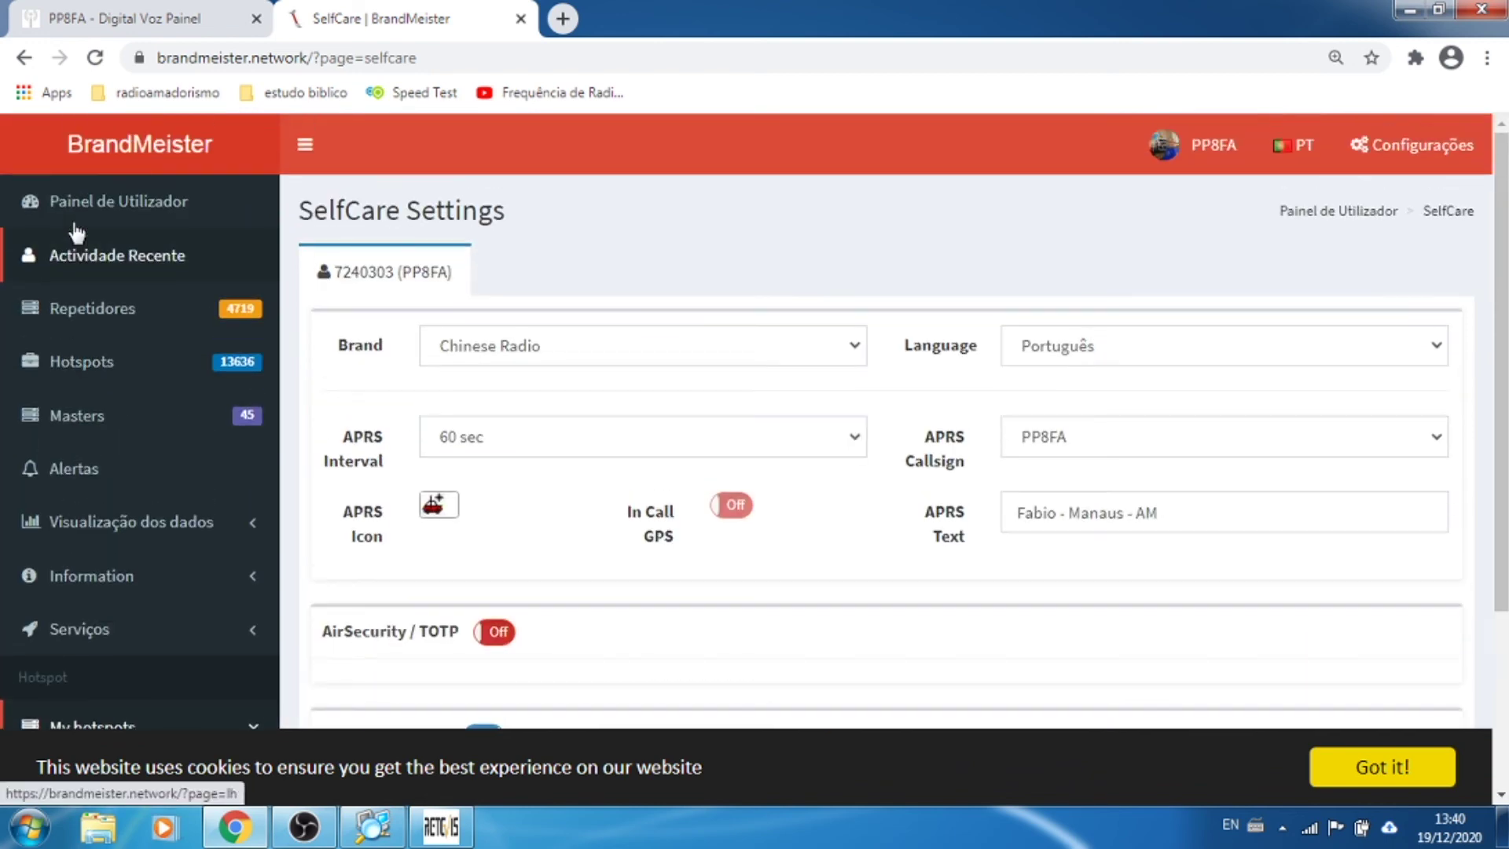
click(175, 16)
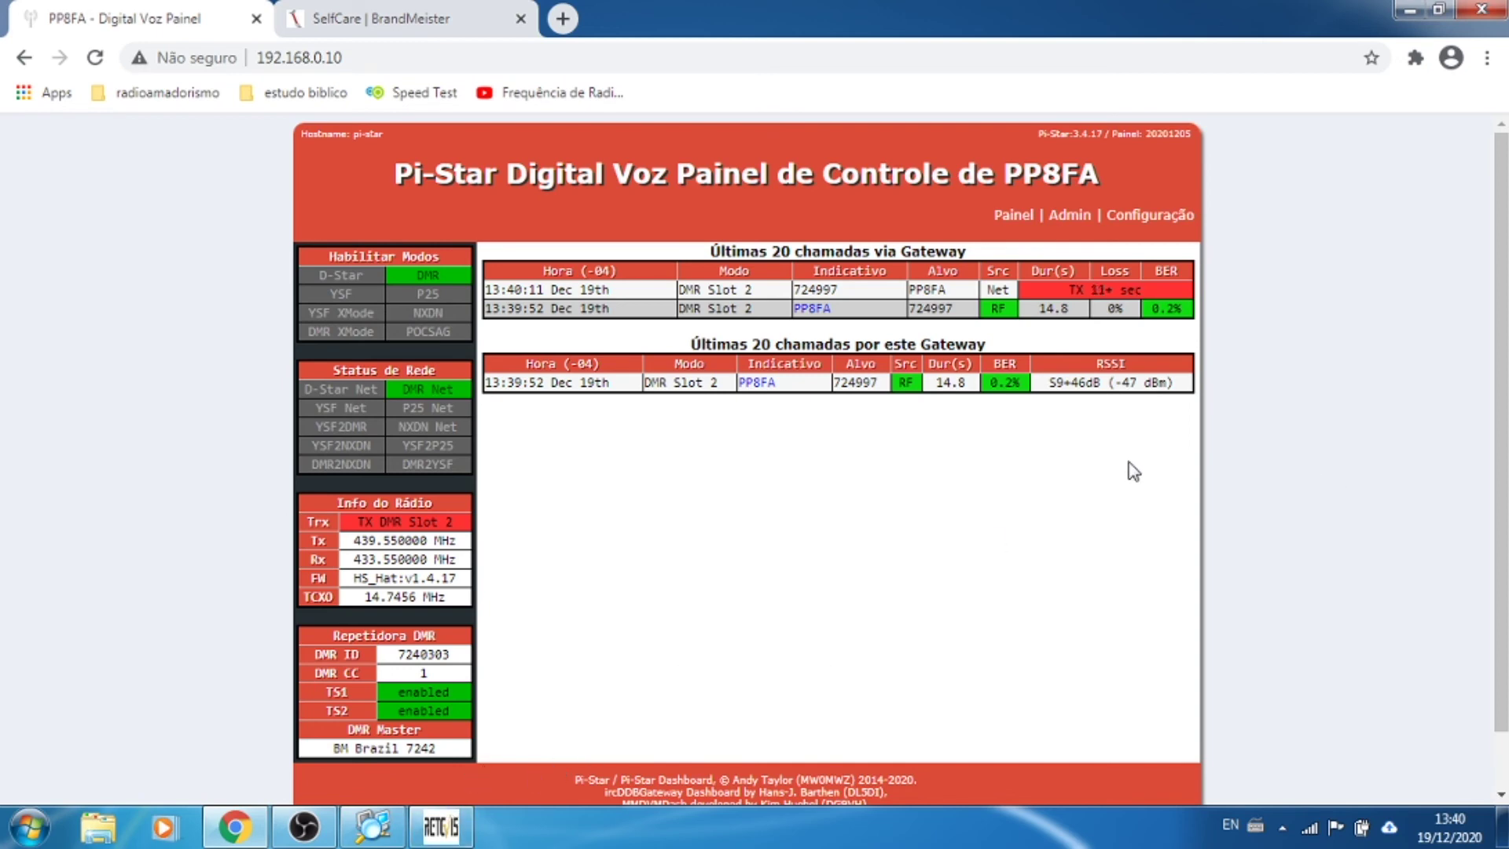
scroll(1133, 472, down, 1)
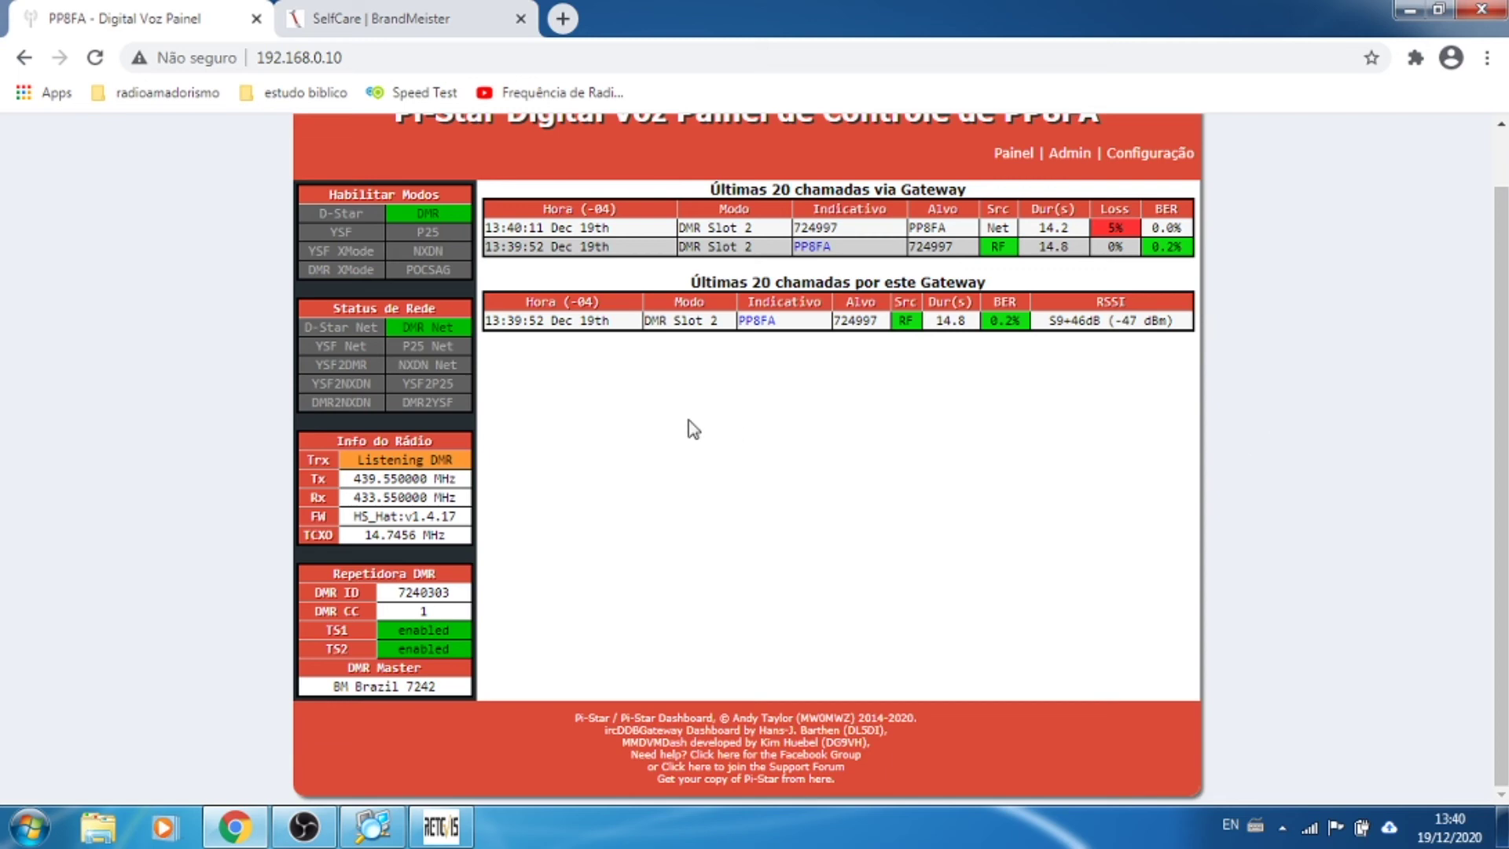
scroll(1097, 426, up, 1)
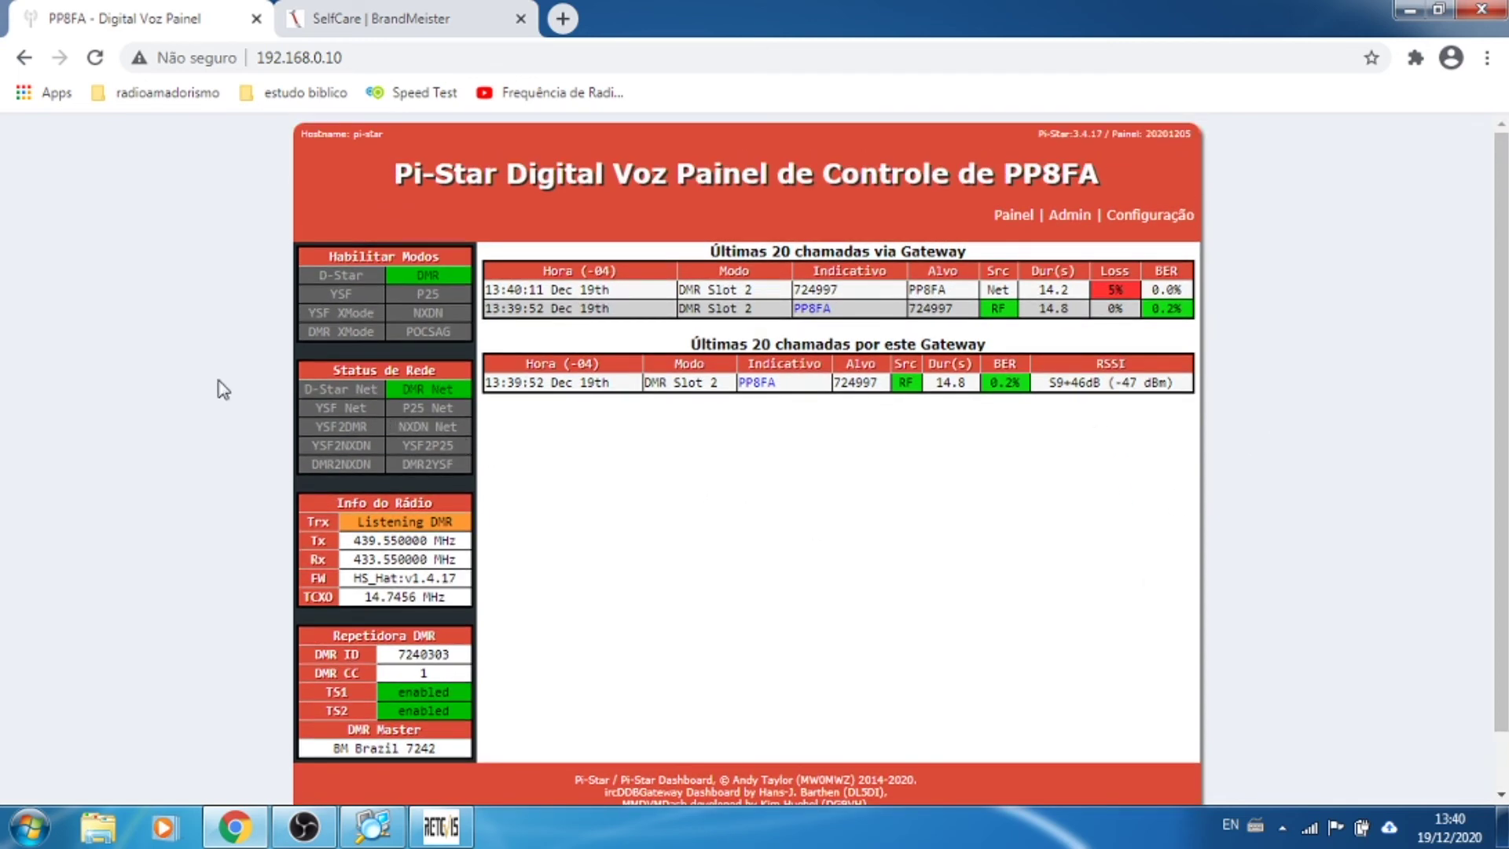
scroll(176, 379, down, 1)
scroll(176, 379, up, 1)
click(376, 22)
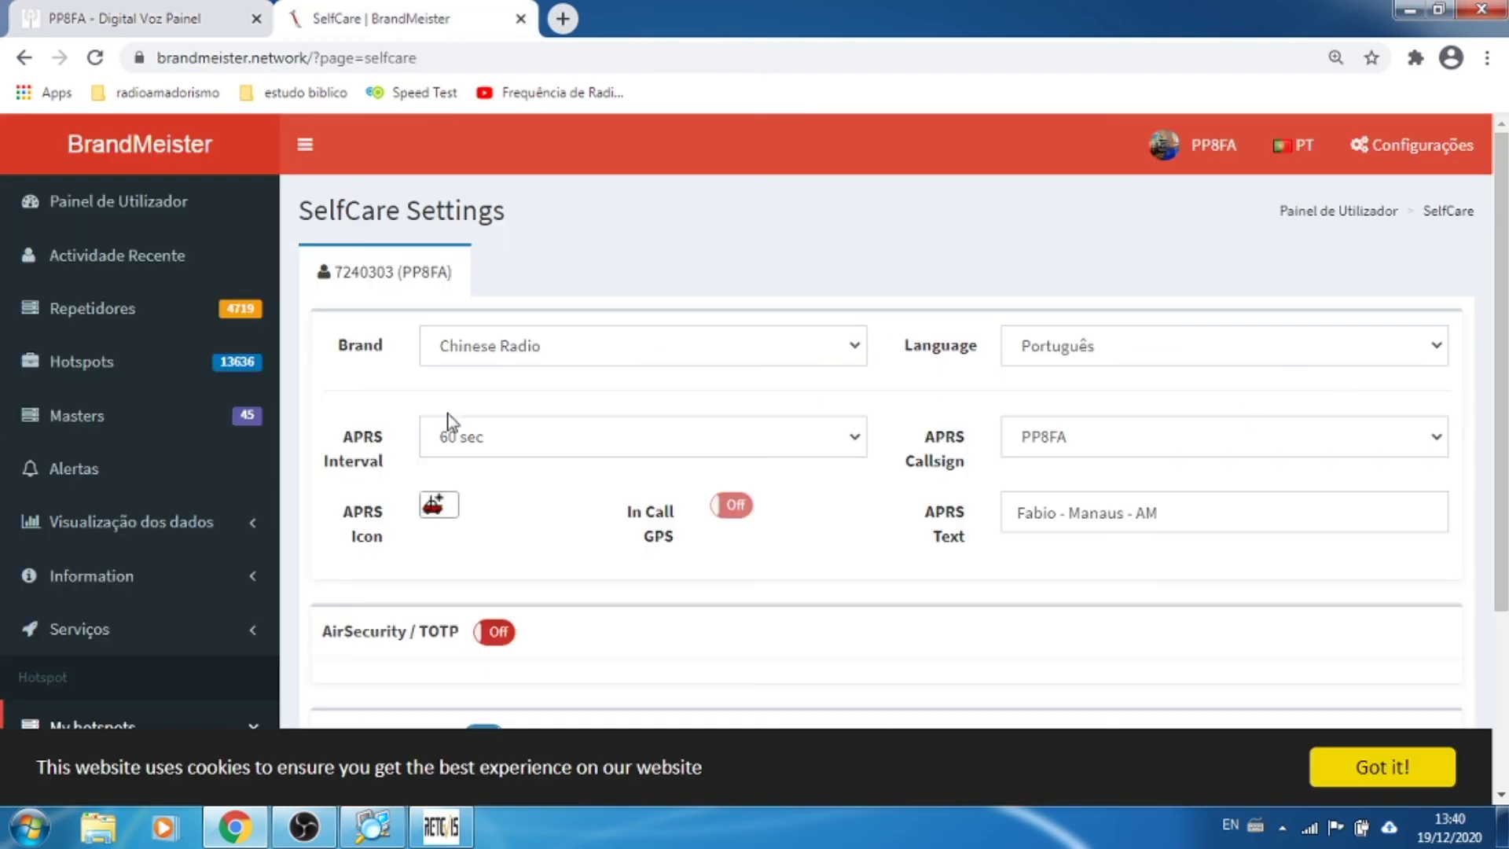
Step: Open hotspot 7240303's settings, reload with form resubmission, and refresh the Pi-Star dashboard
scroll(229, 512, down, 3)
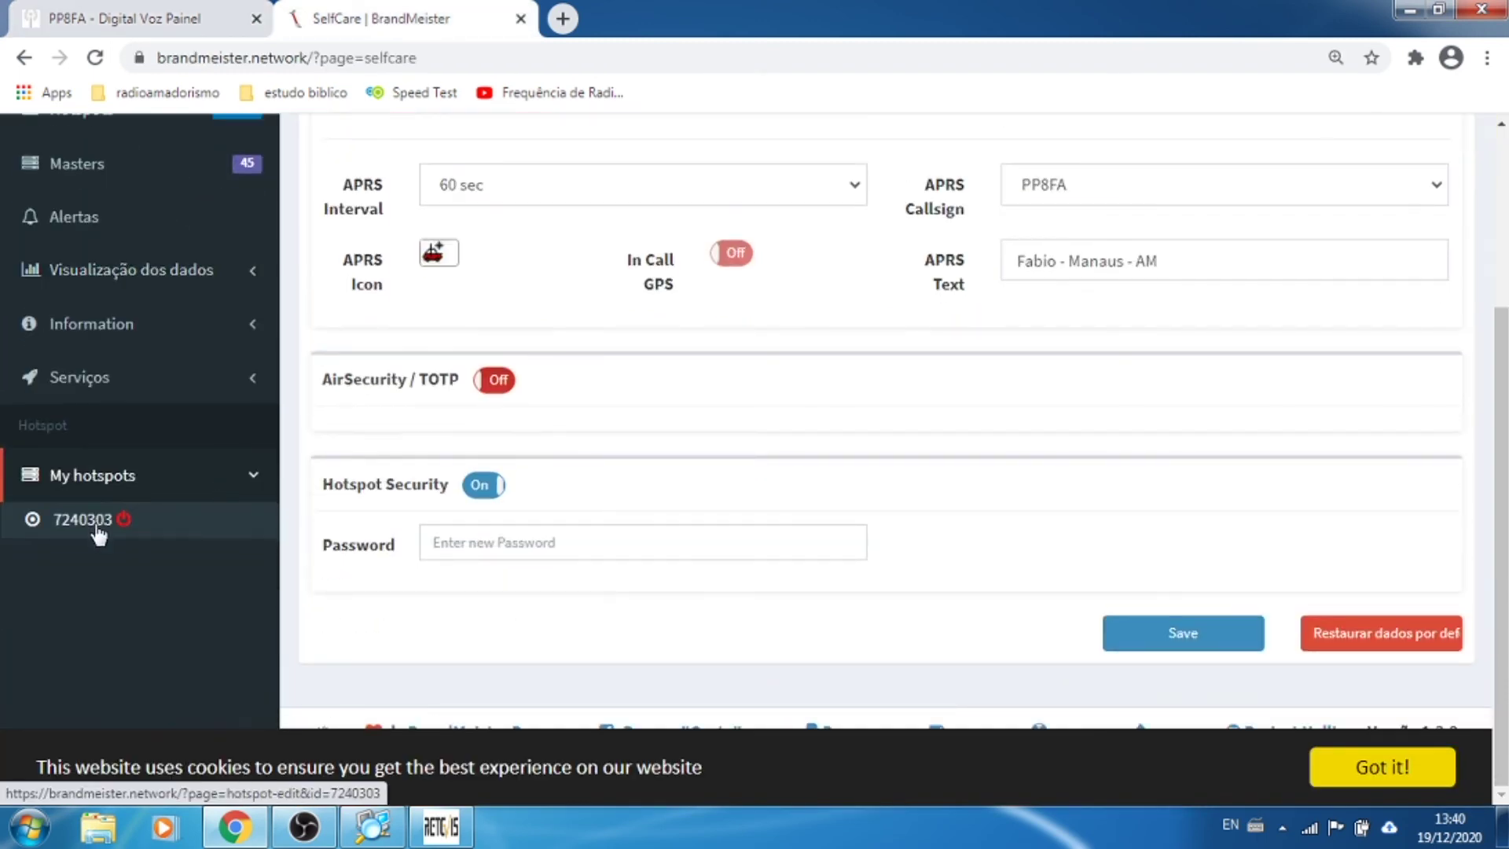
click(98, 523)
click(96, 63)
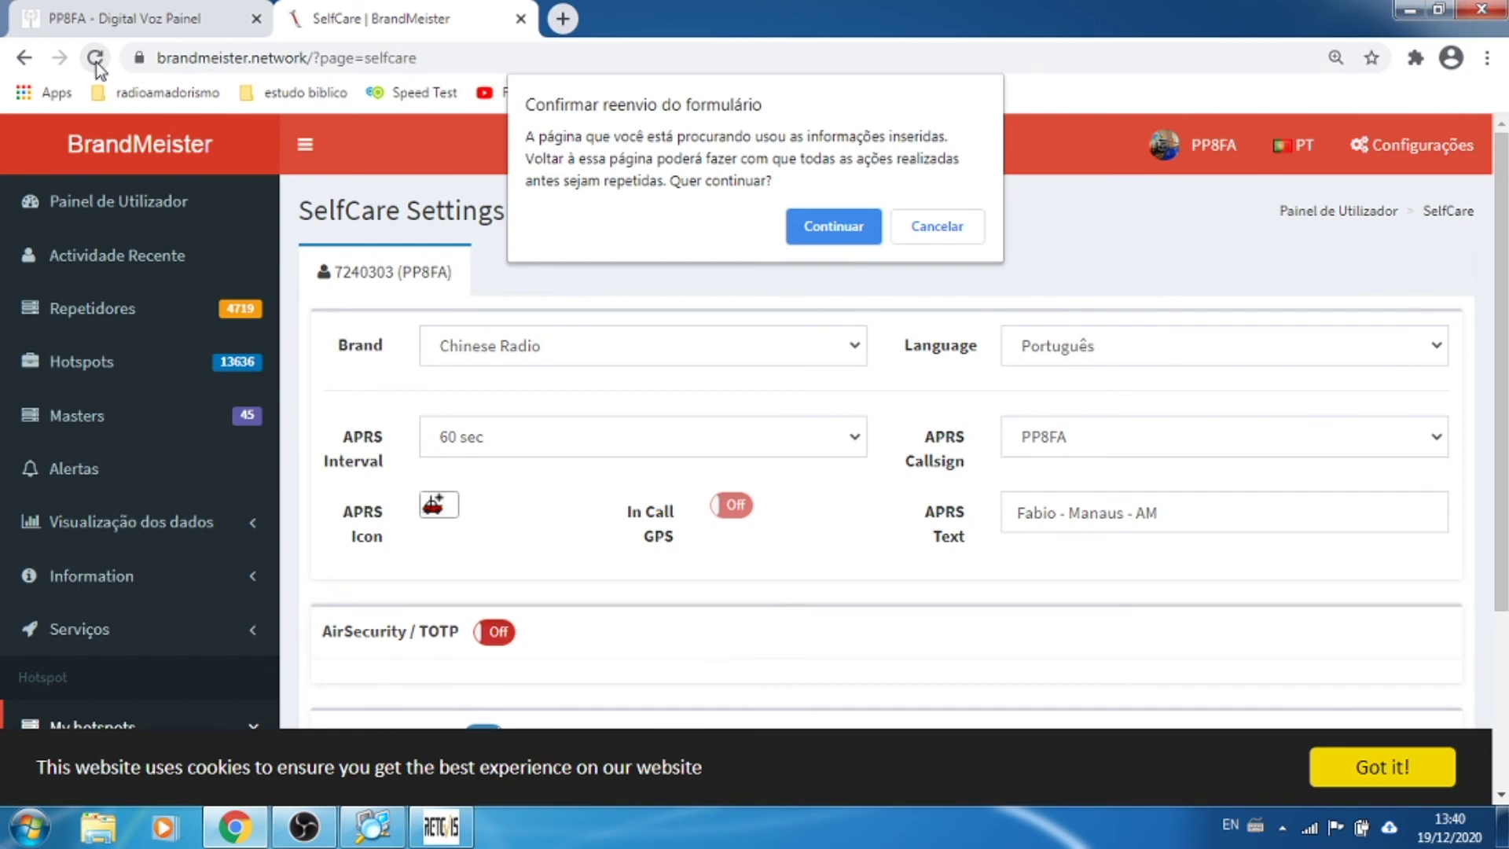
click(816, 226)
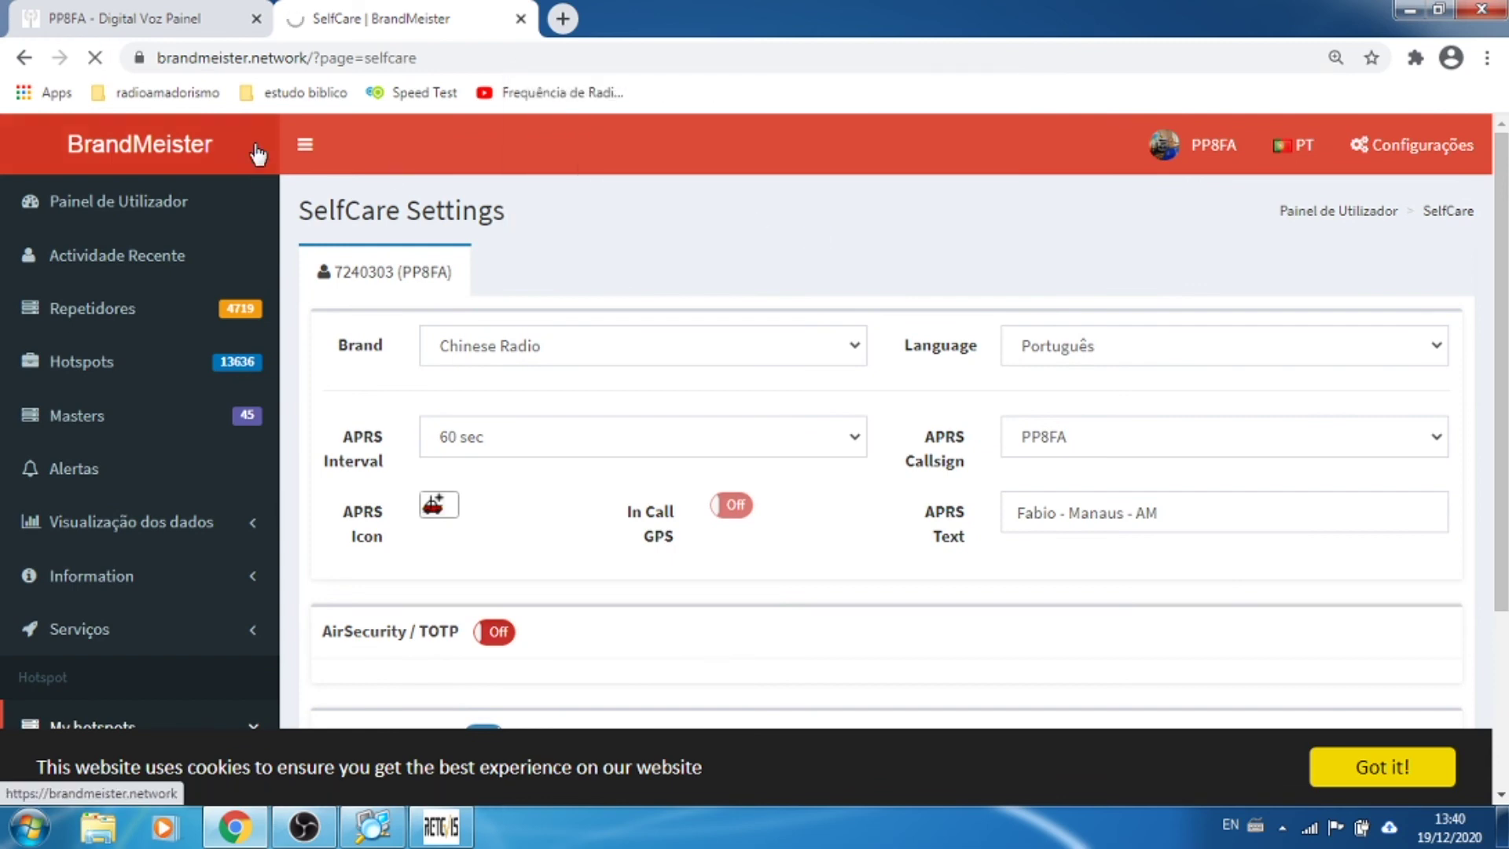
click(124, 22)
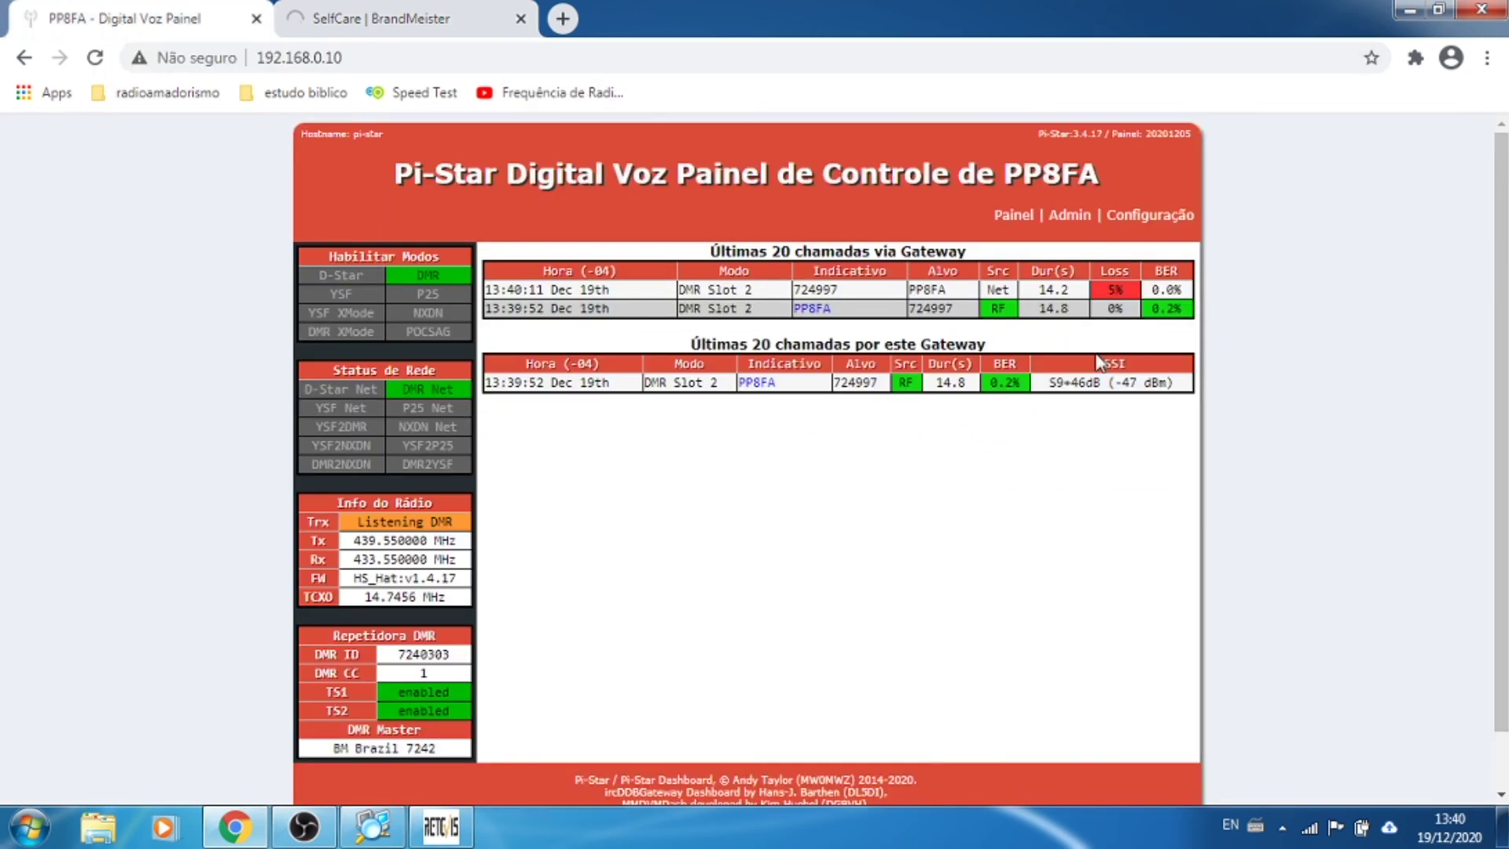
click(1004, 219)
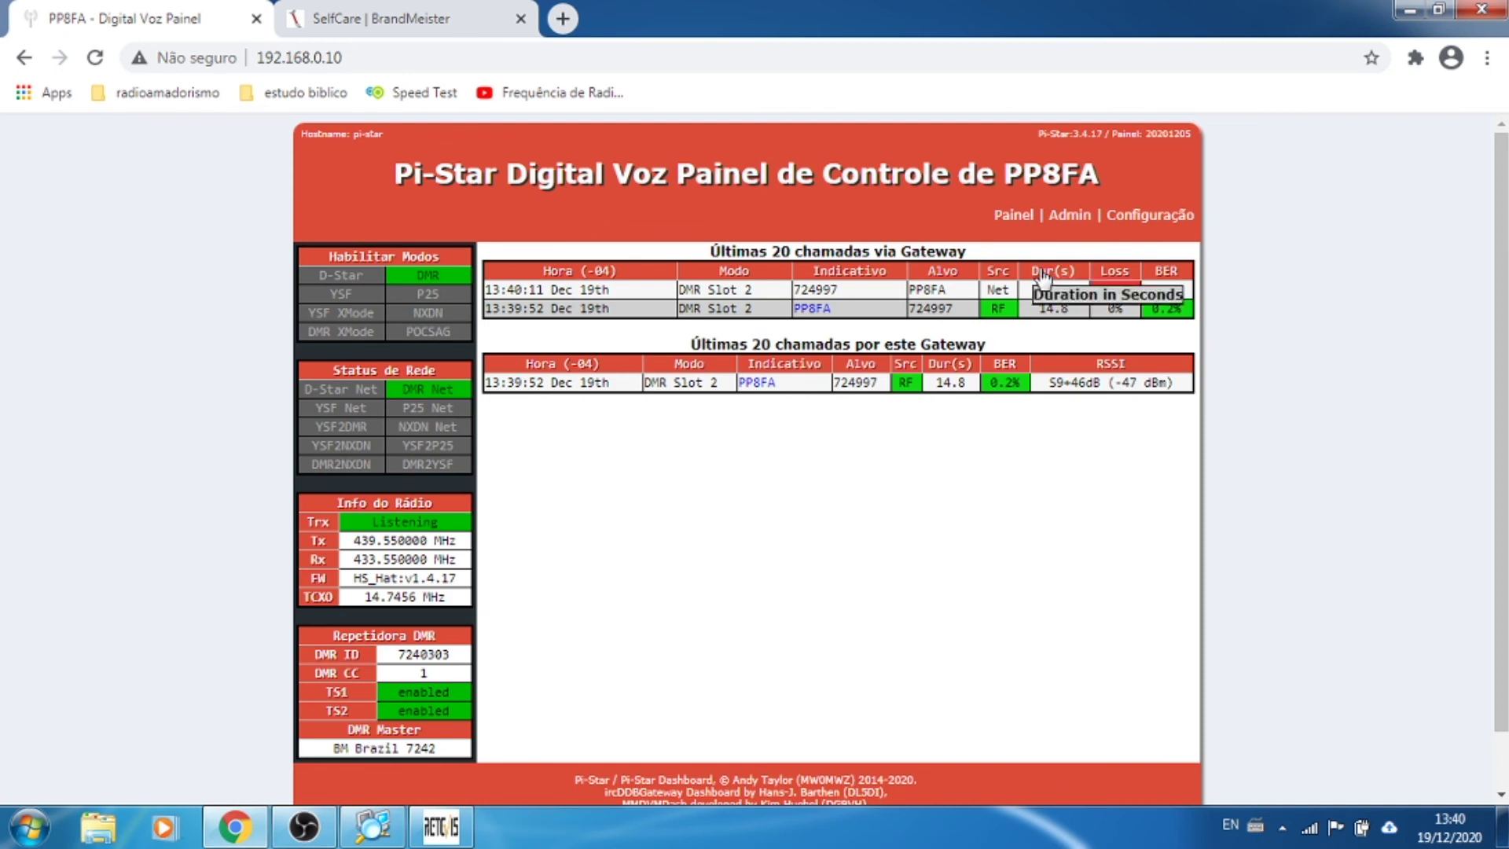
Step: Open Pi-Star Configuração and scroll to General and DMR settings showing master BM_Brazil_7242
click(1148, 224)
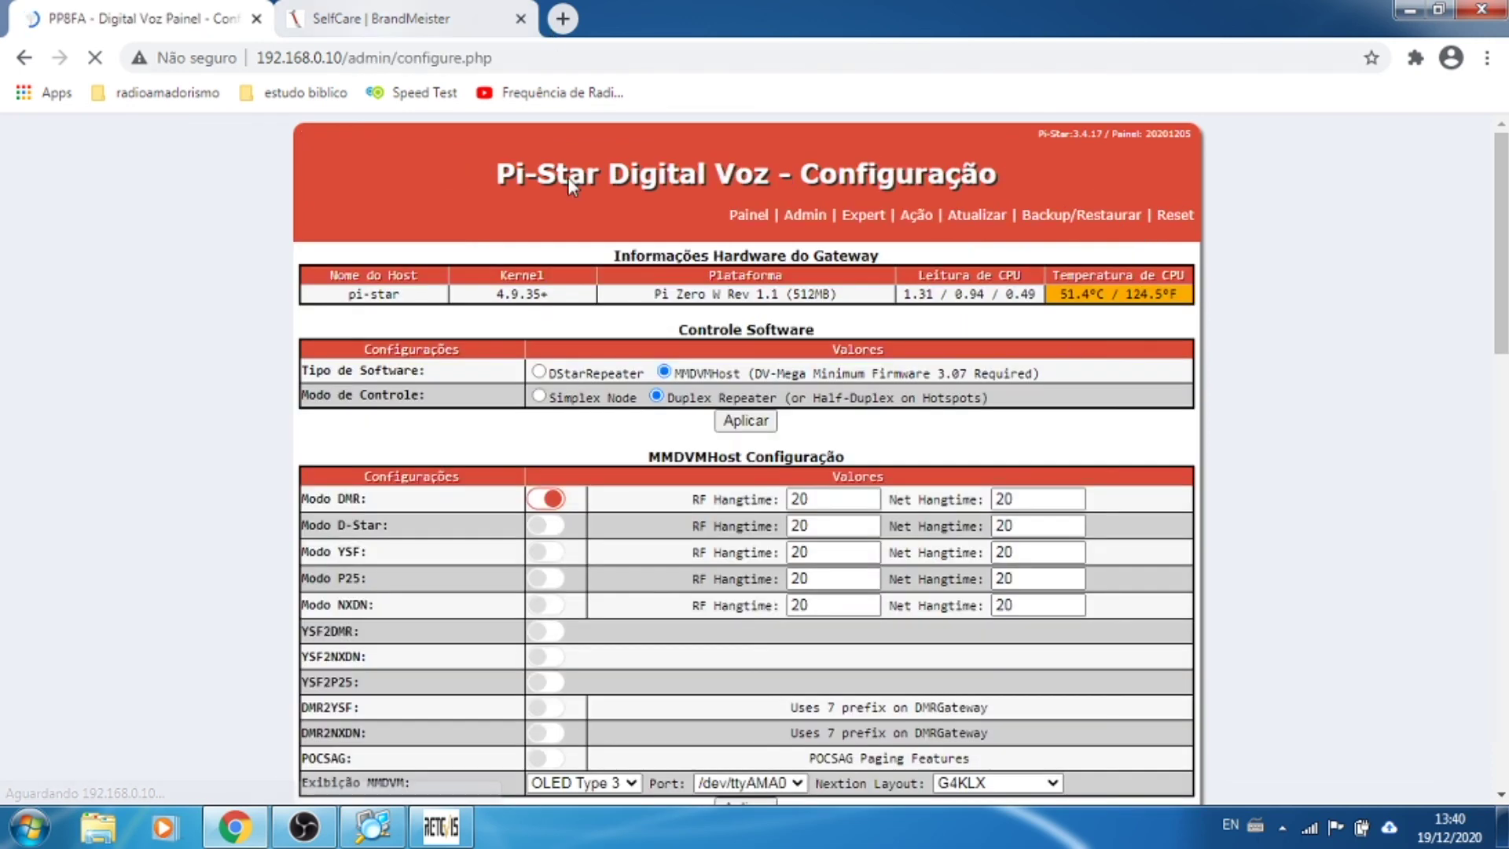
scroll(1260, 409, down, 2)
scroll(1260, 408, down, 3)
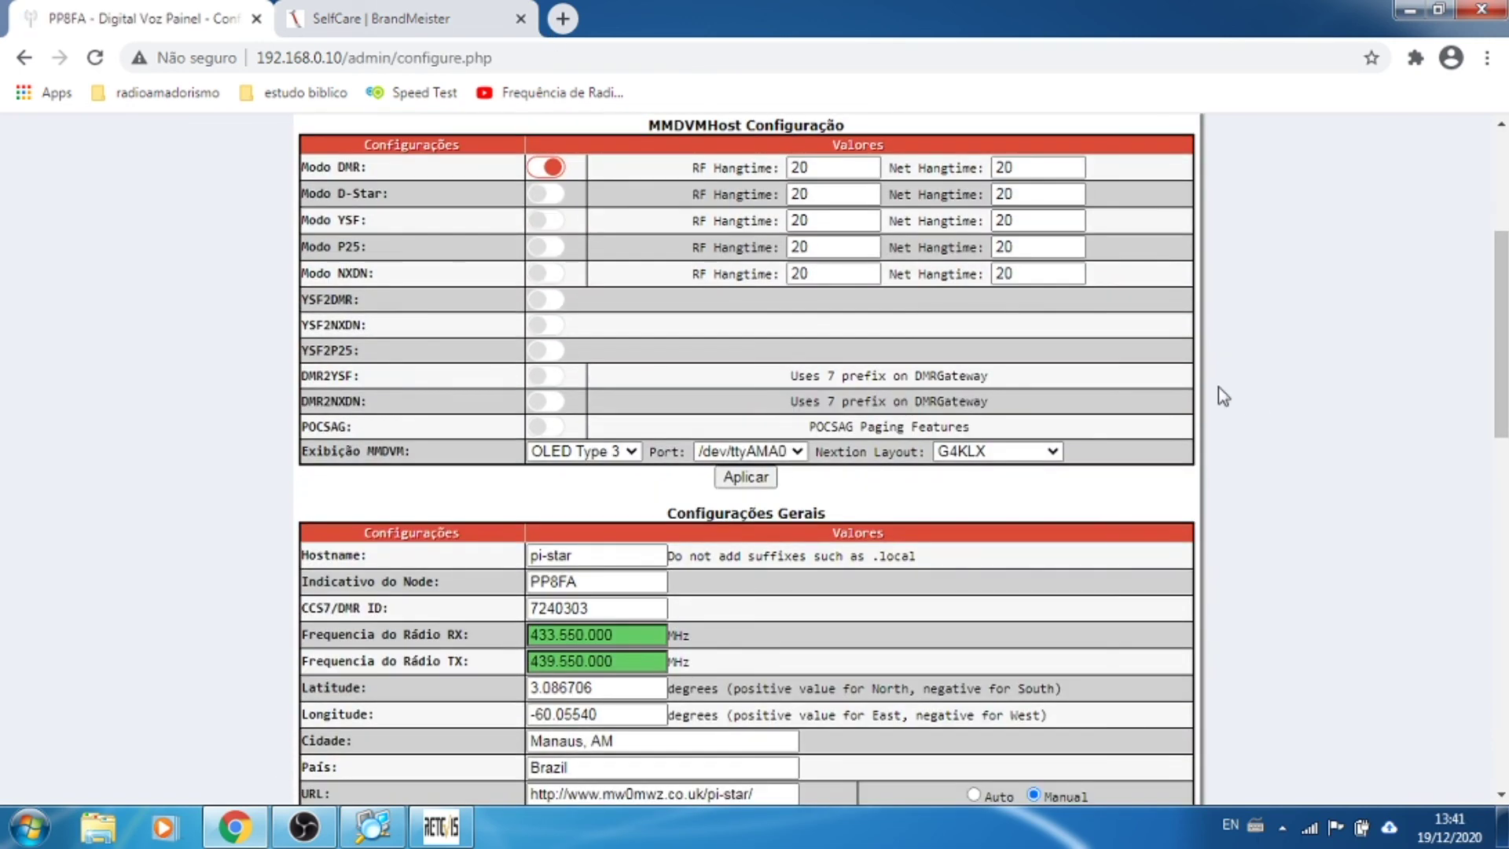
scroll(1384, 427, down, 3)
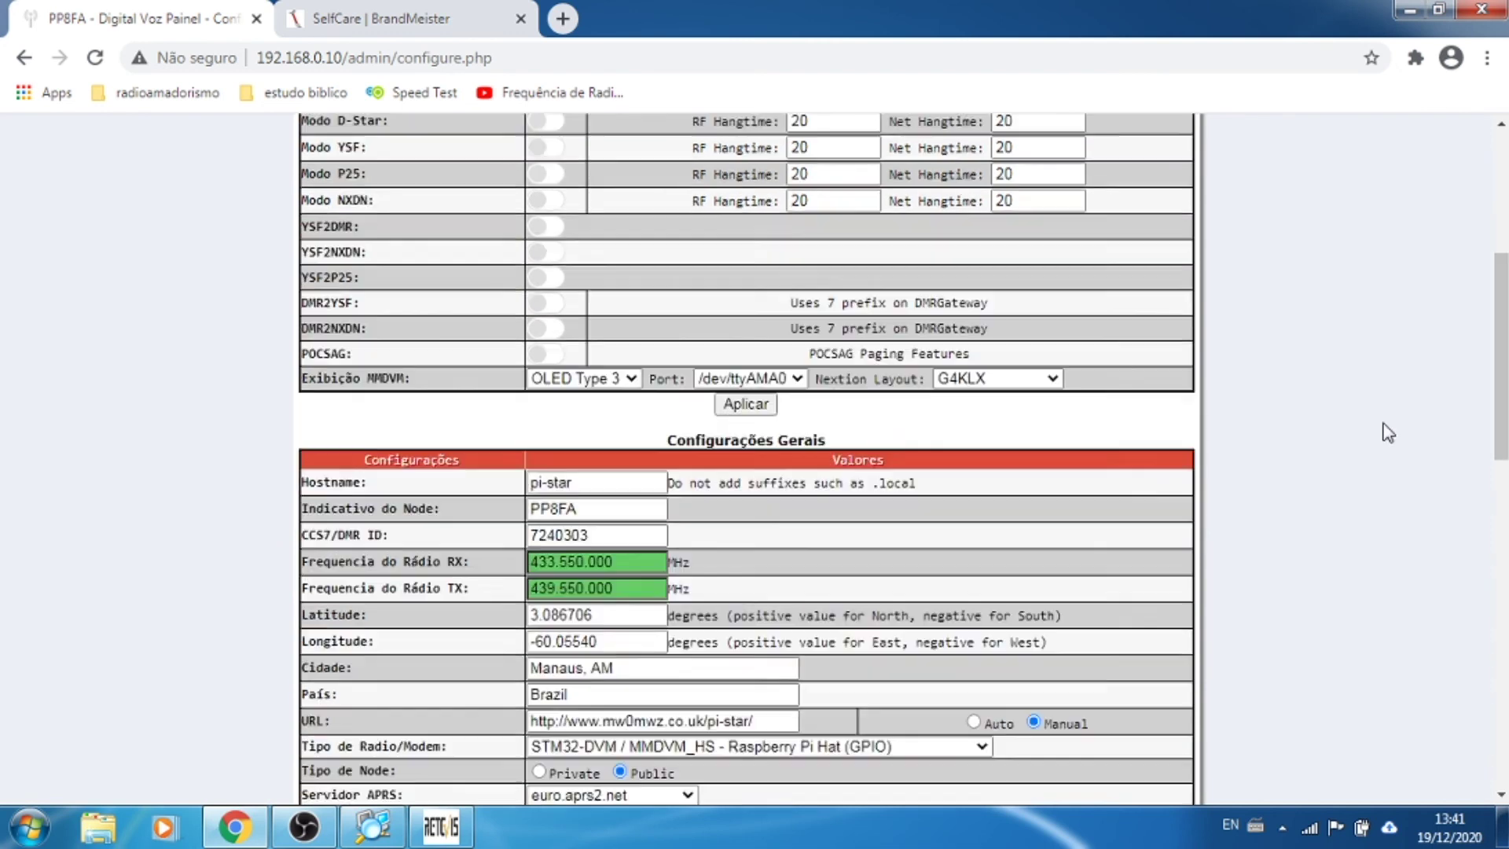
scroll(1296, 445, down, 1)
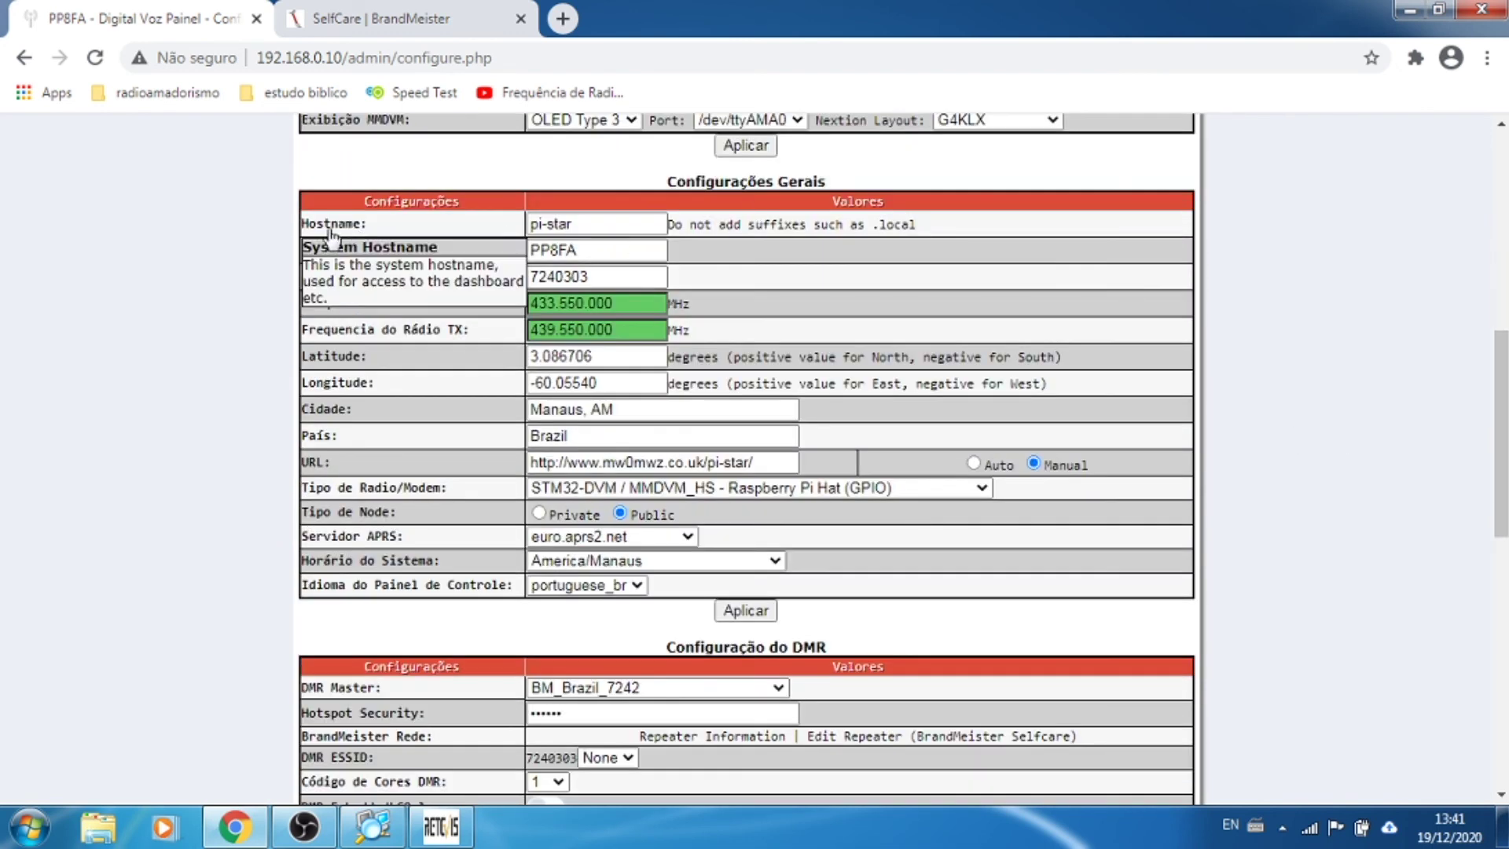
mouse_move(372, 253)
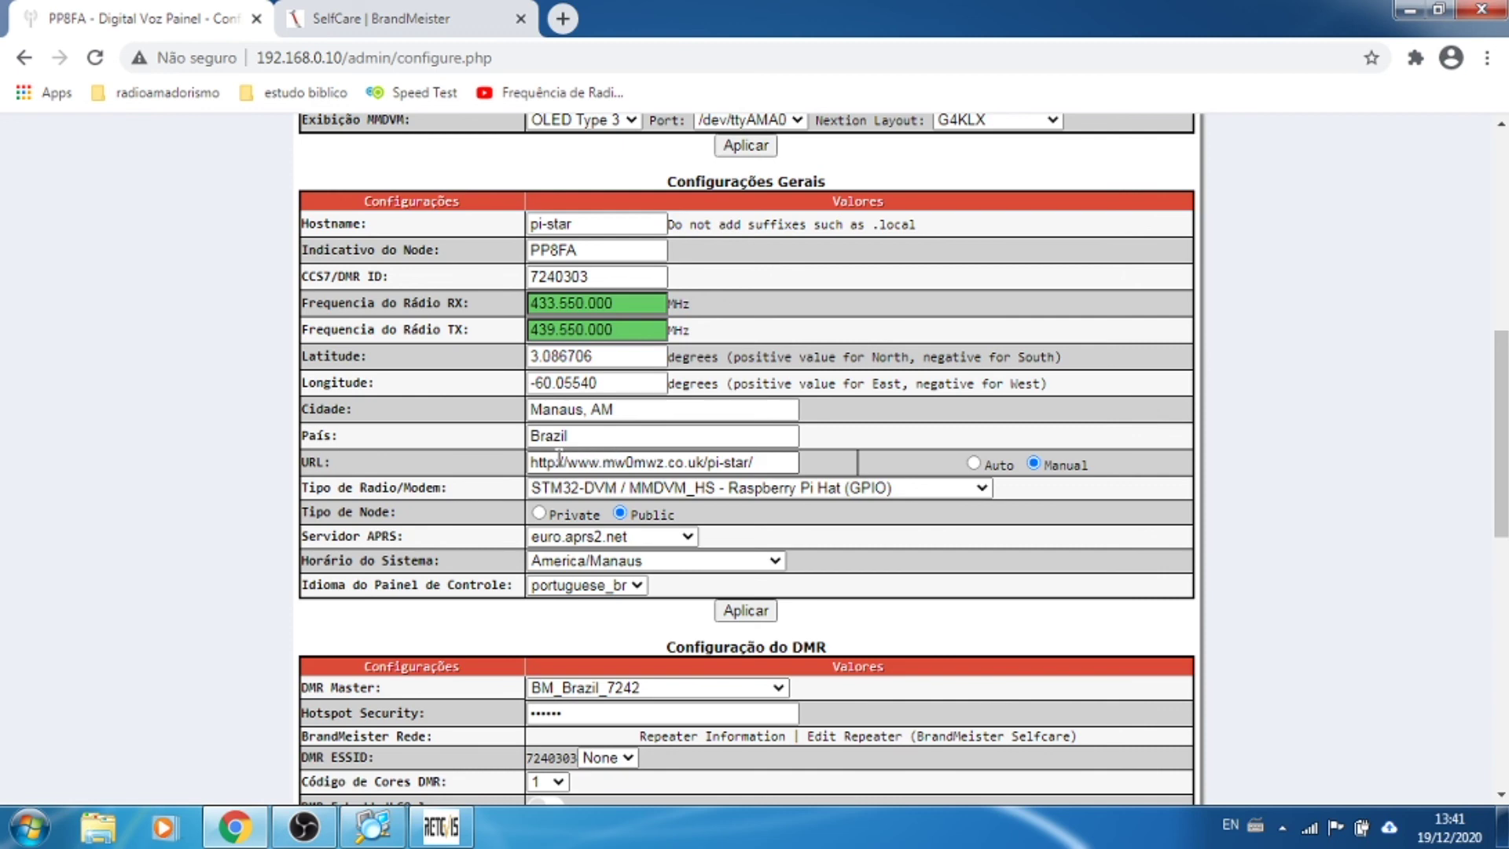
Step: Load qrz.com in a new browser tab, then go back to the Pi-Star configuration page
click(567, 28)
text(q)
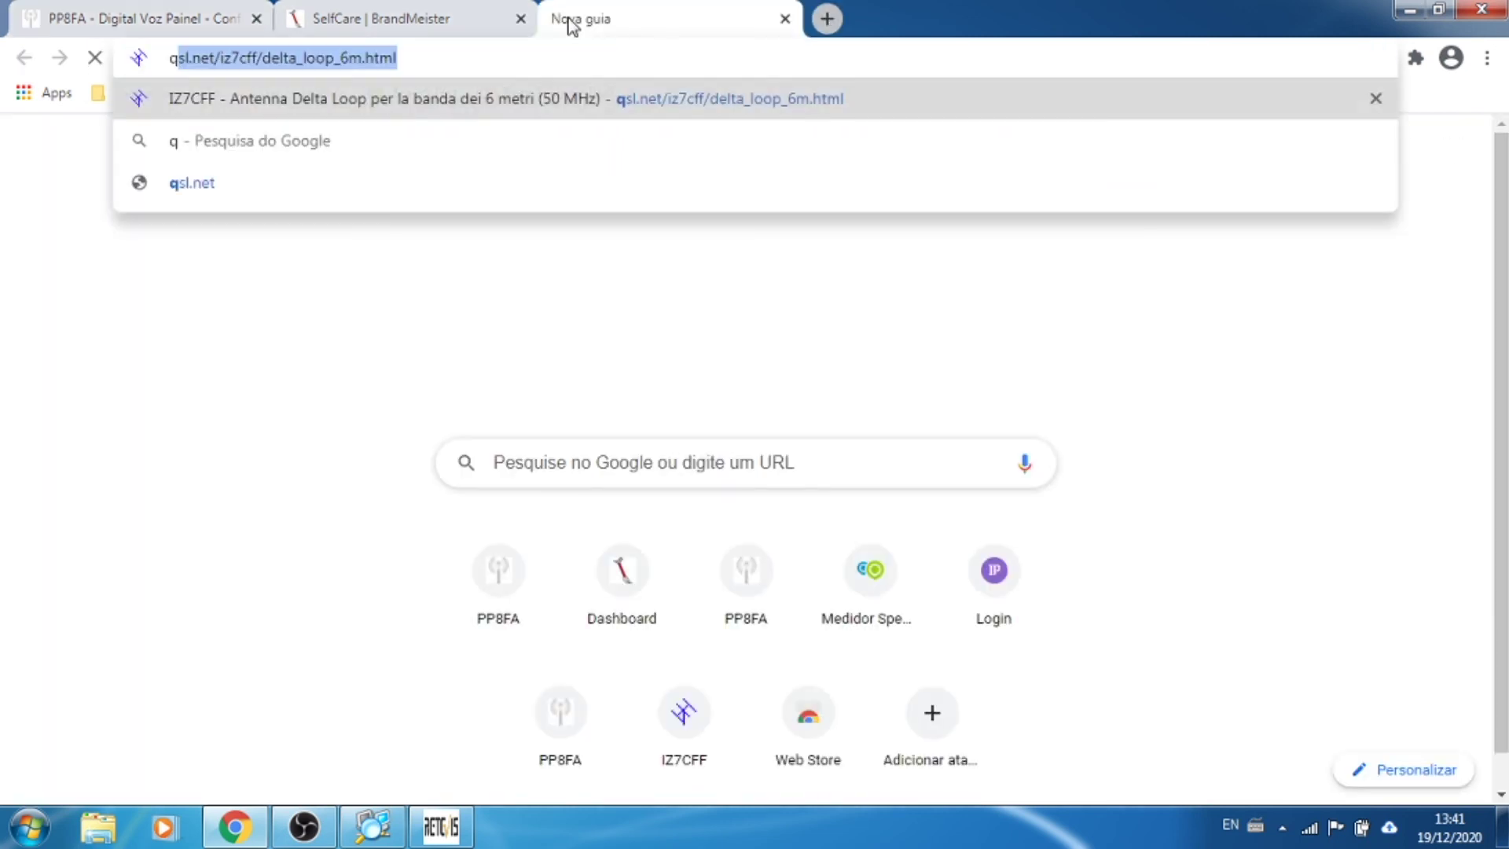
text(r.cp)
key(BackSpace)
key(BackSpace)
key(BackSpace)
text(z.com)
key(Return)
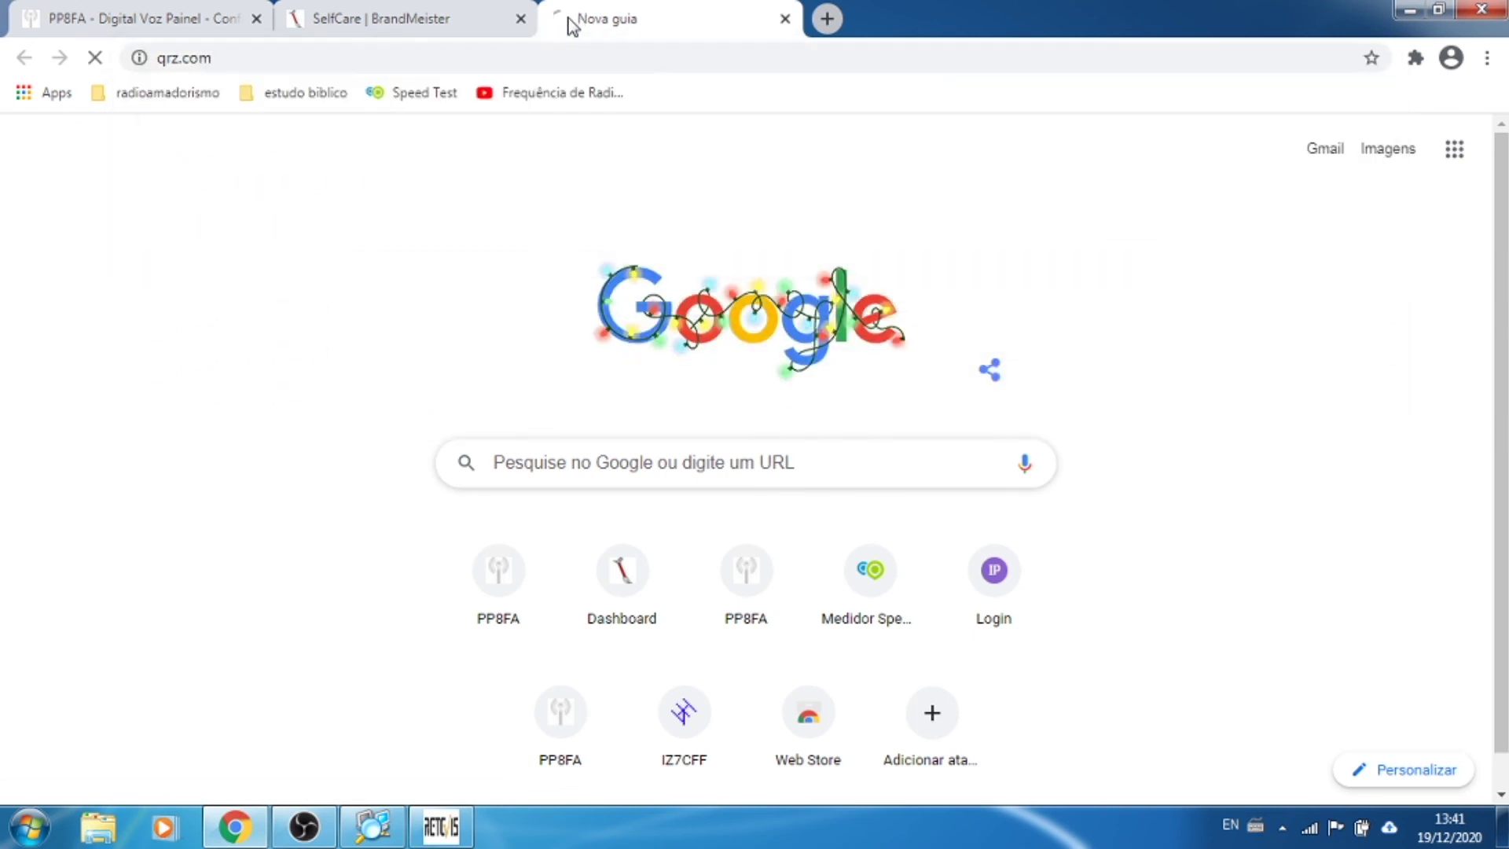
click(391, 19)
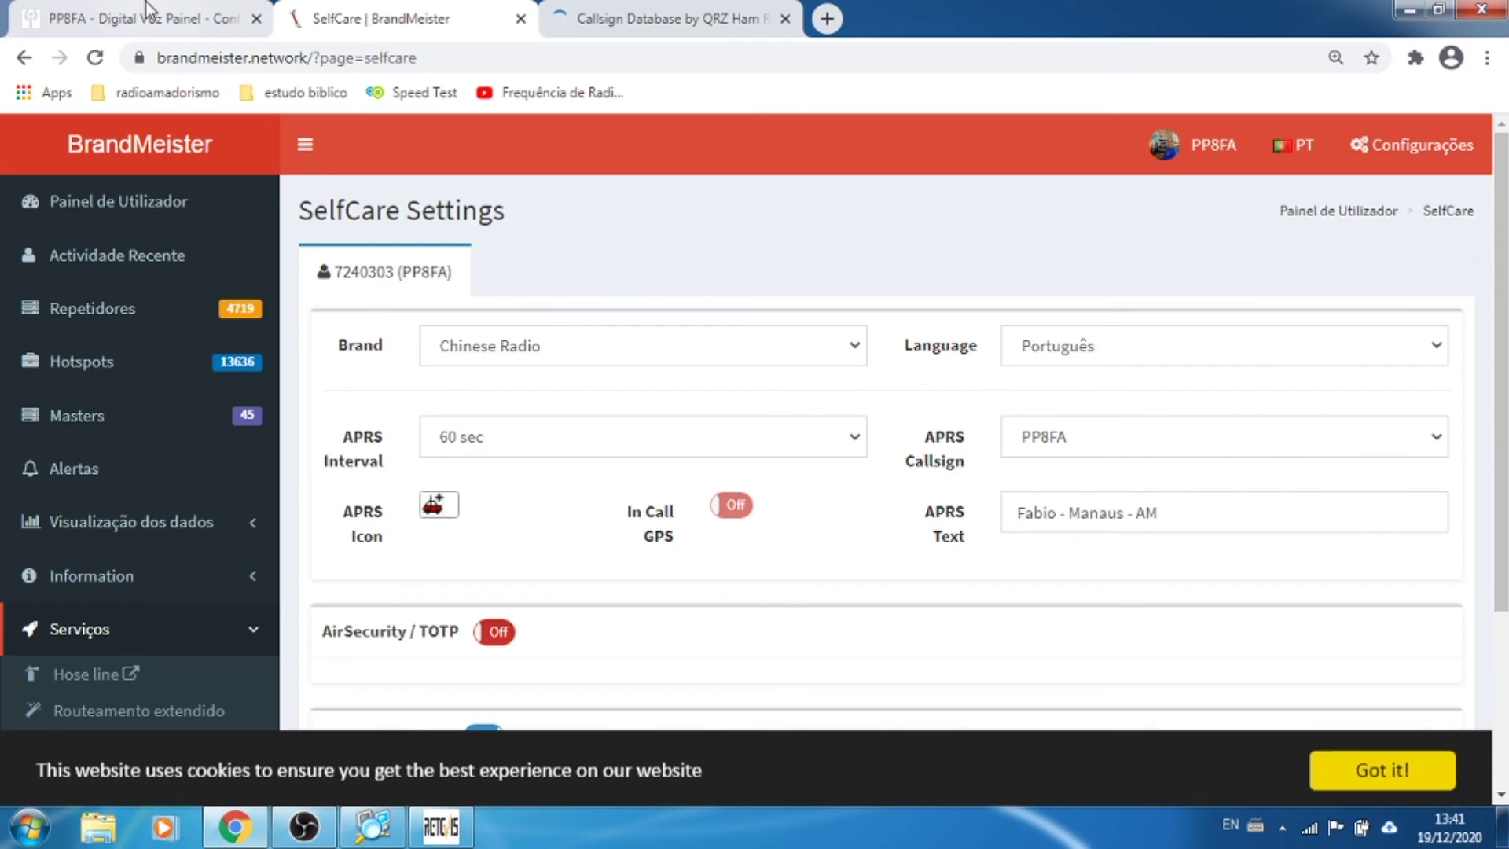
click(147, 11)
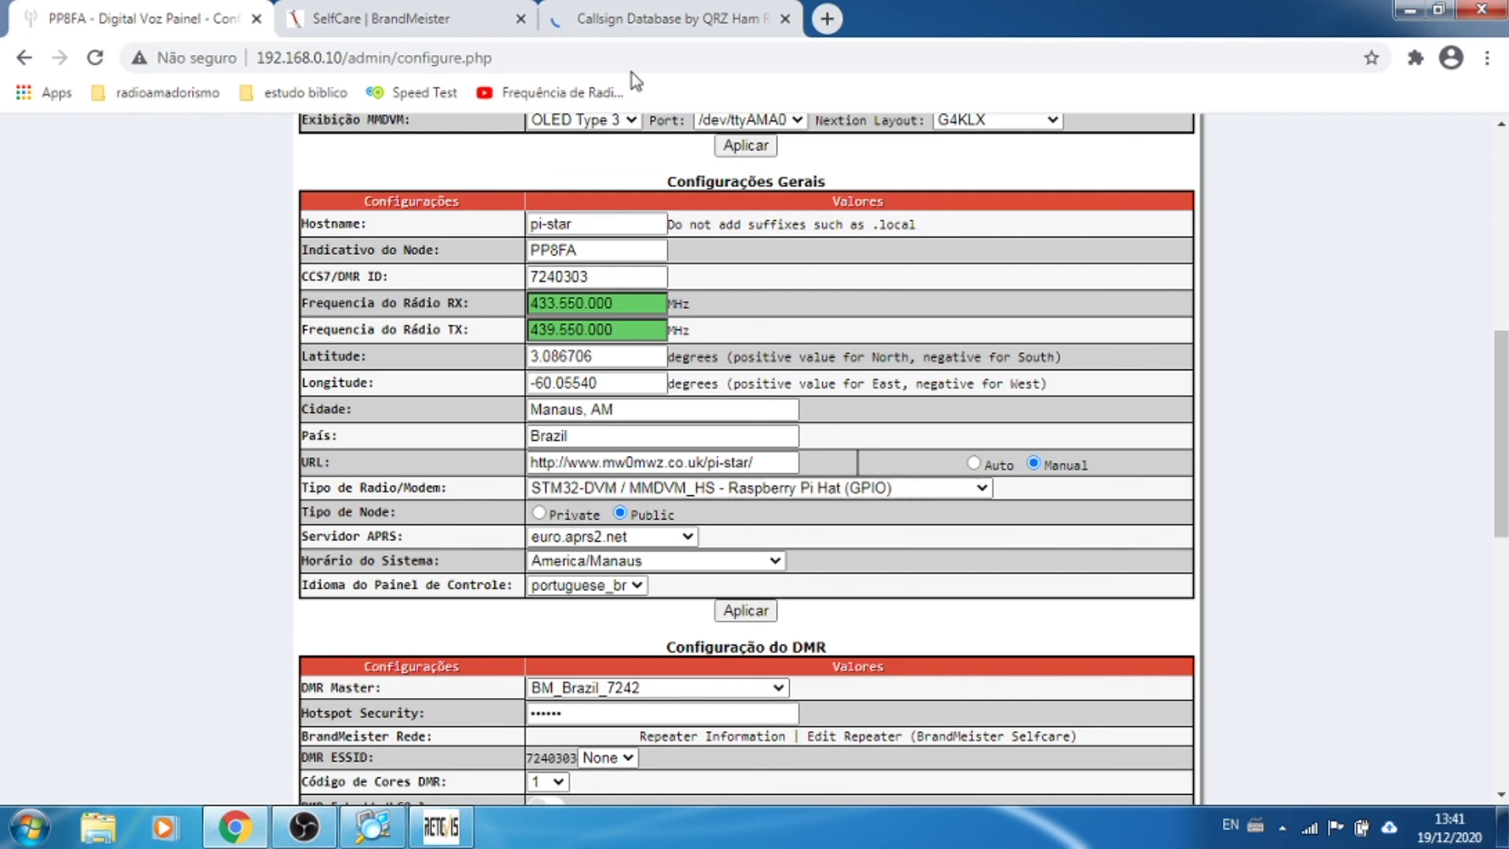
Step: Search QRZ.com for the station's callsign and return to the Pi-Star tab
click(673, 25)
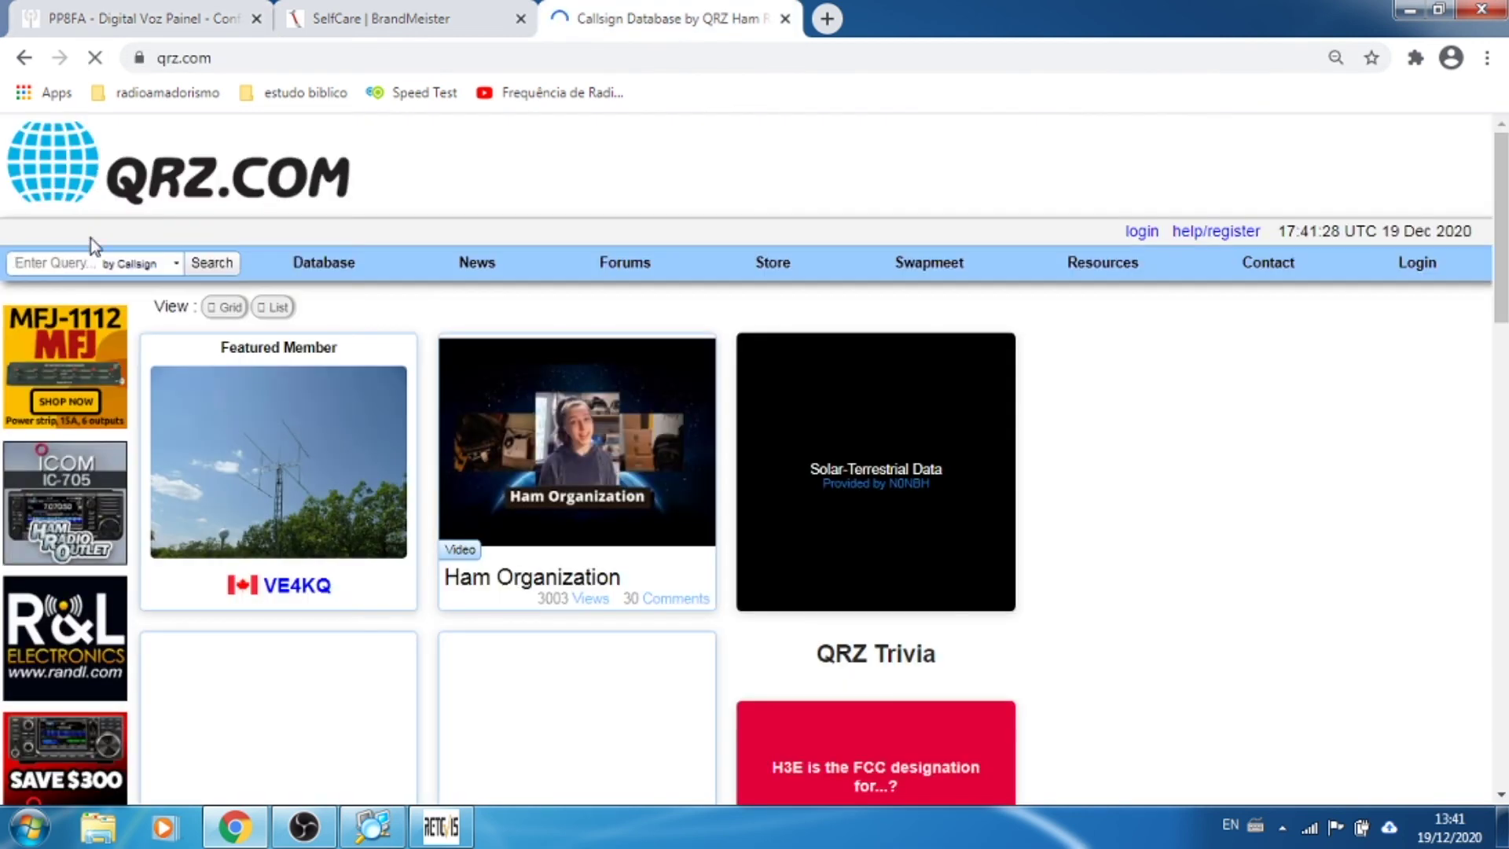
text(pp8fa)
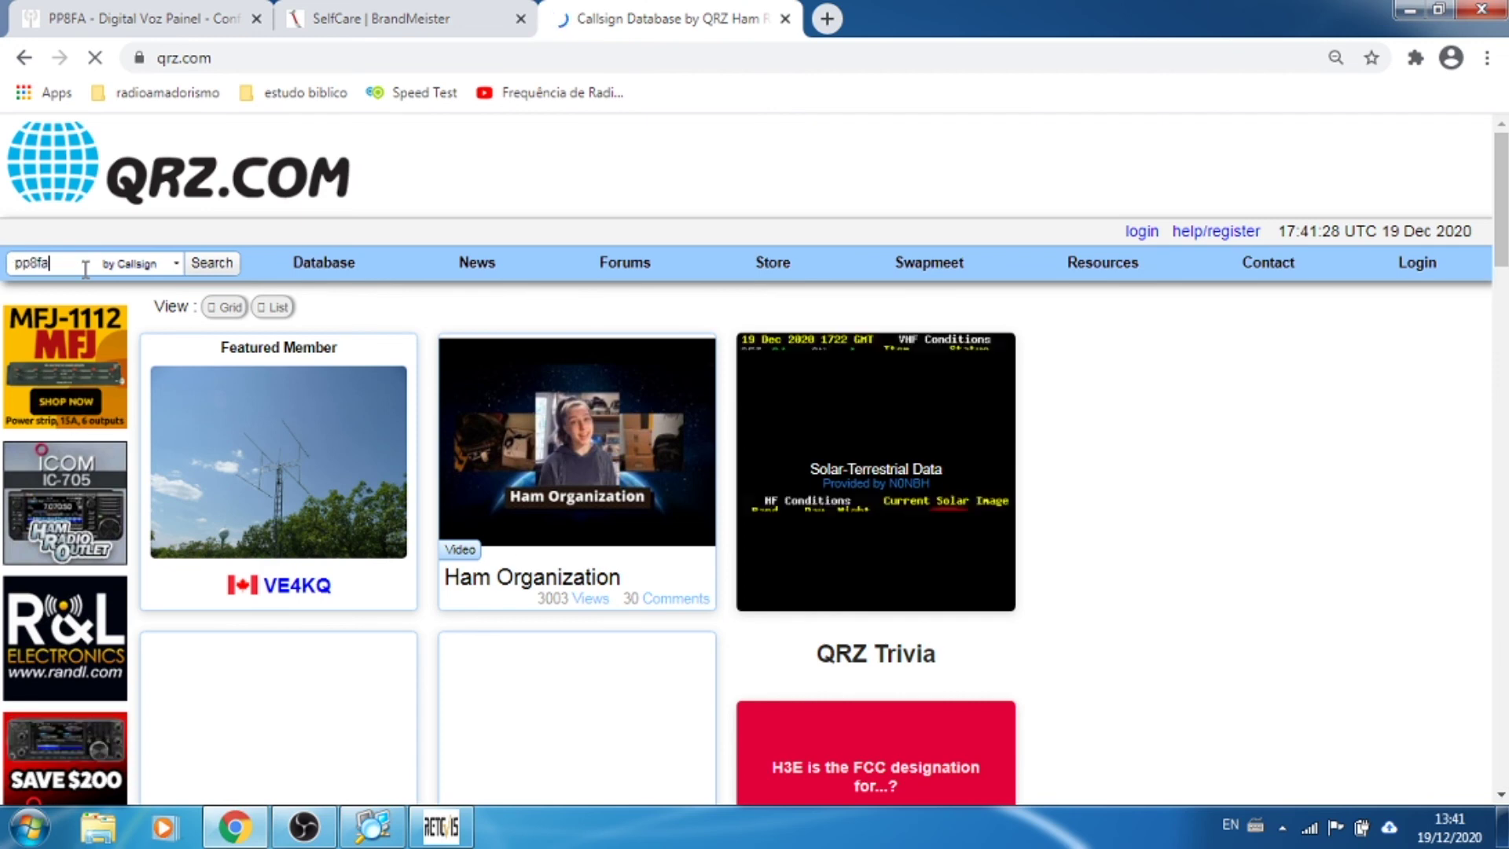
key(Return)
click(111, 26)
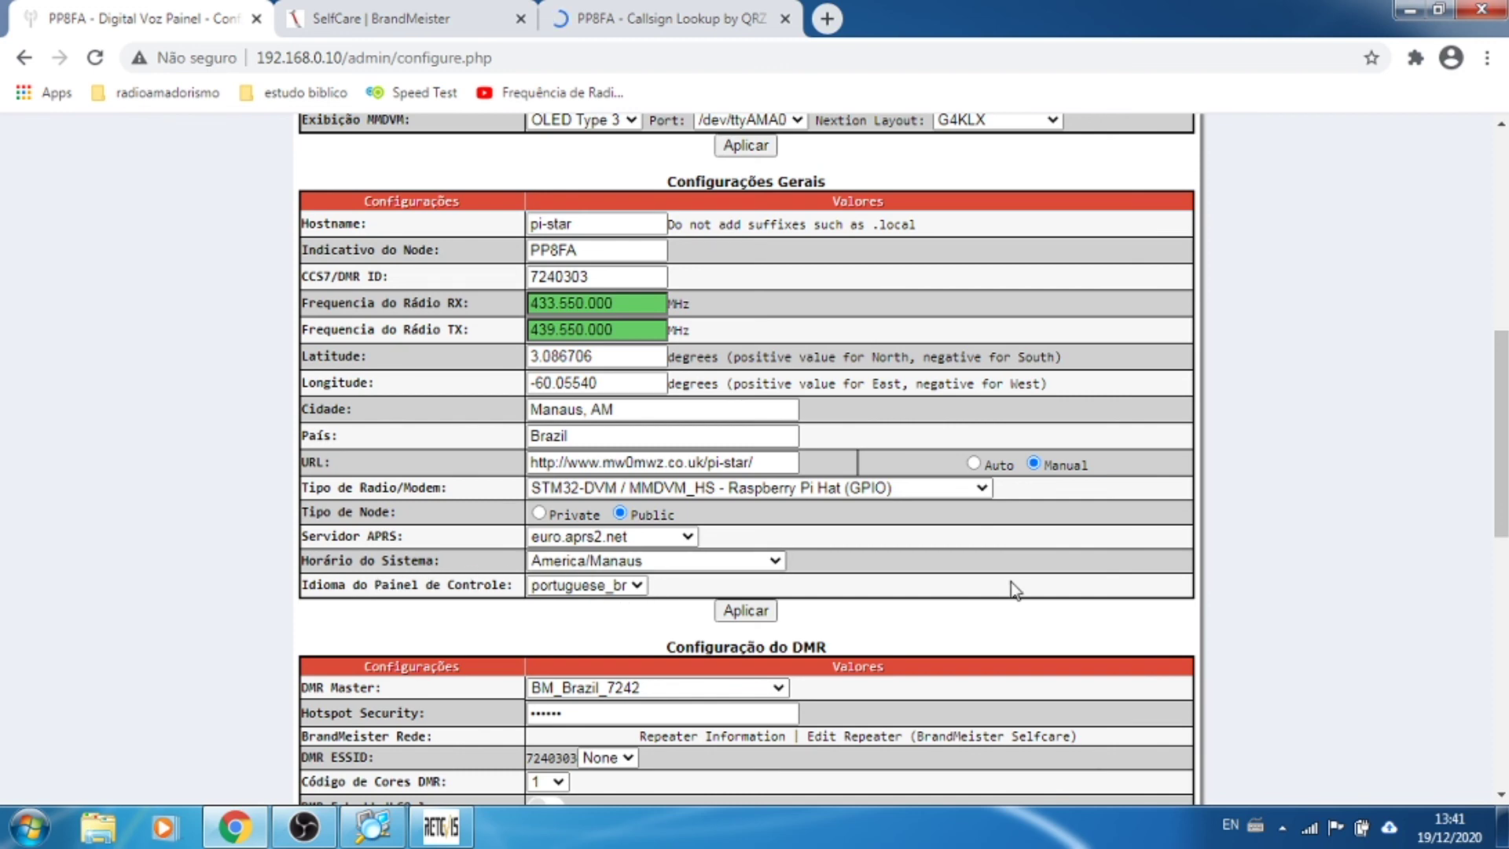
Step: Review the callsign's QRZ lookup profile and take its lookup page address before returning to Pi-Star
scroll(1011, 582, down, 1)
scroll(1011, 582, down, 1)
drag(832, 426, 685, 426)
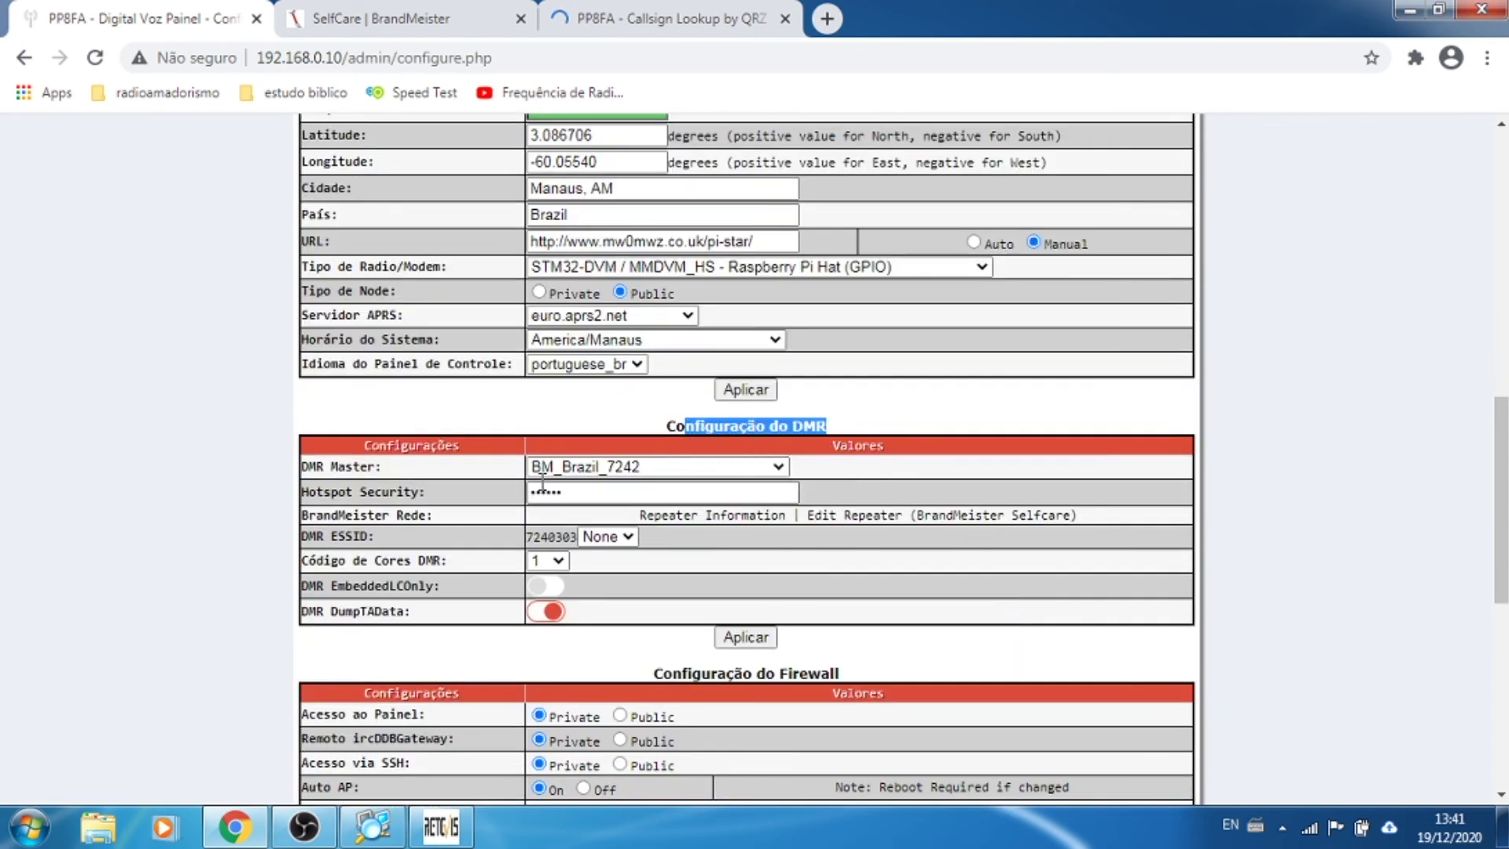
mouse_move(393, 496)
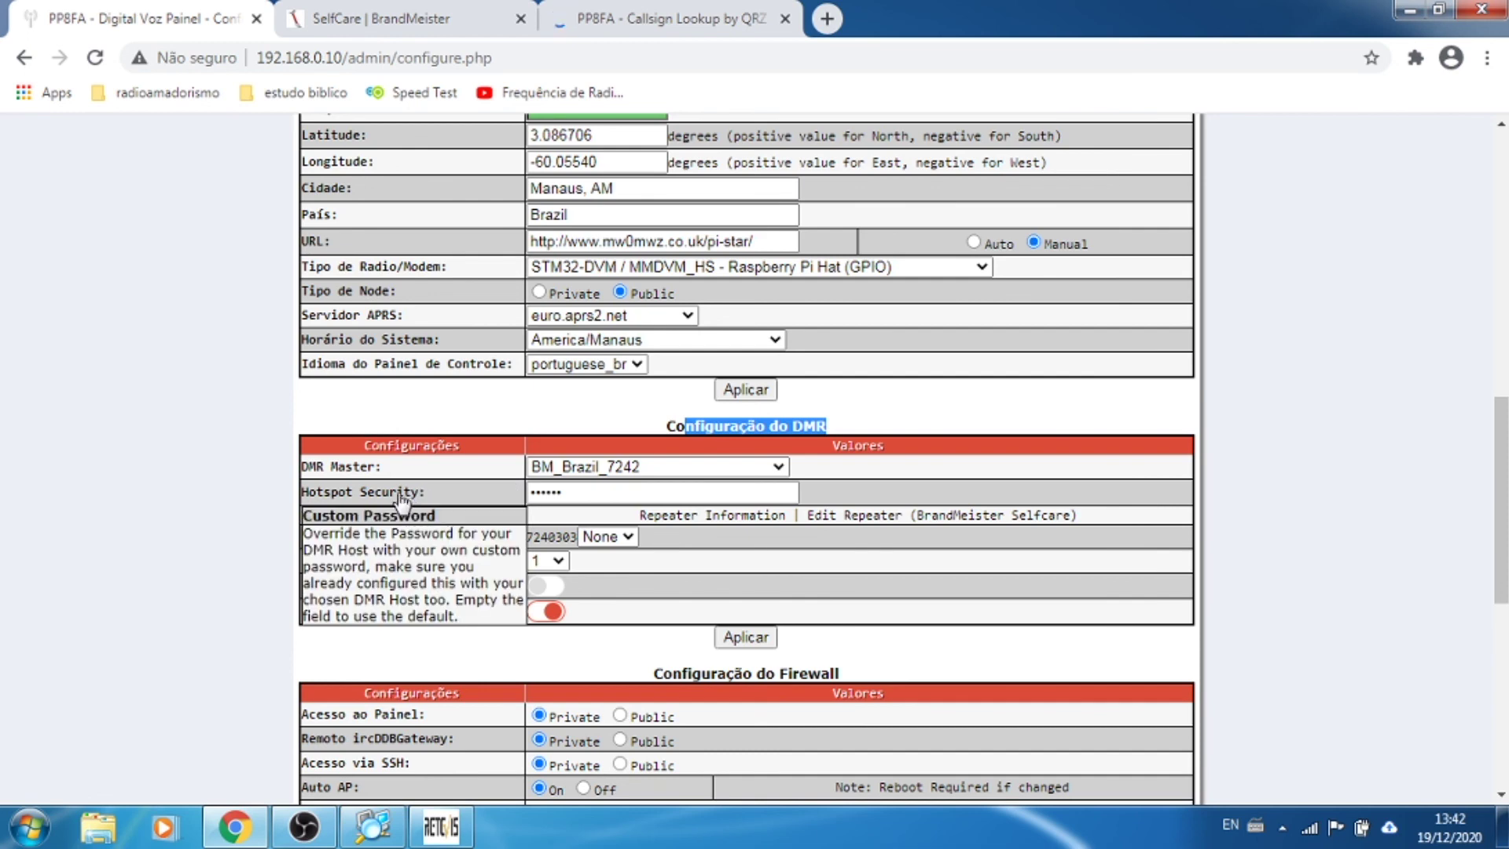
click(676, 11)
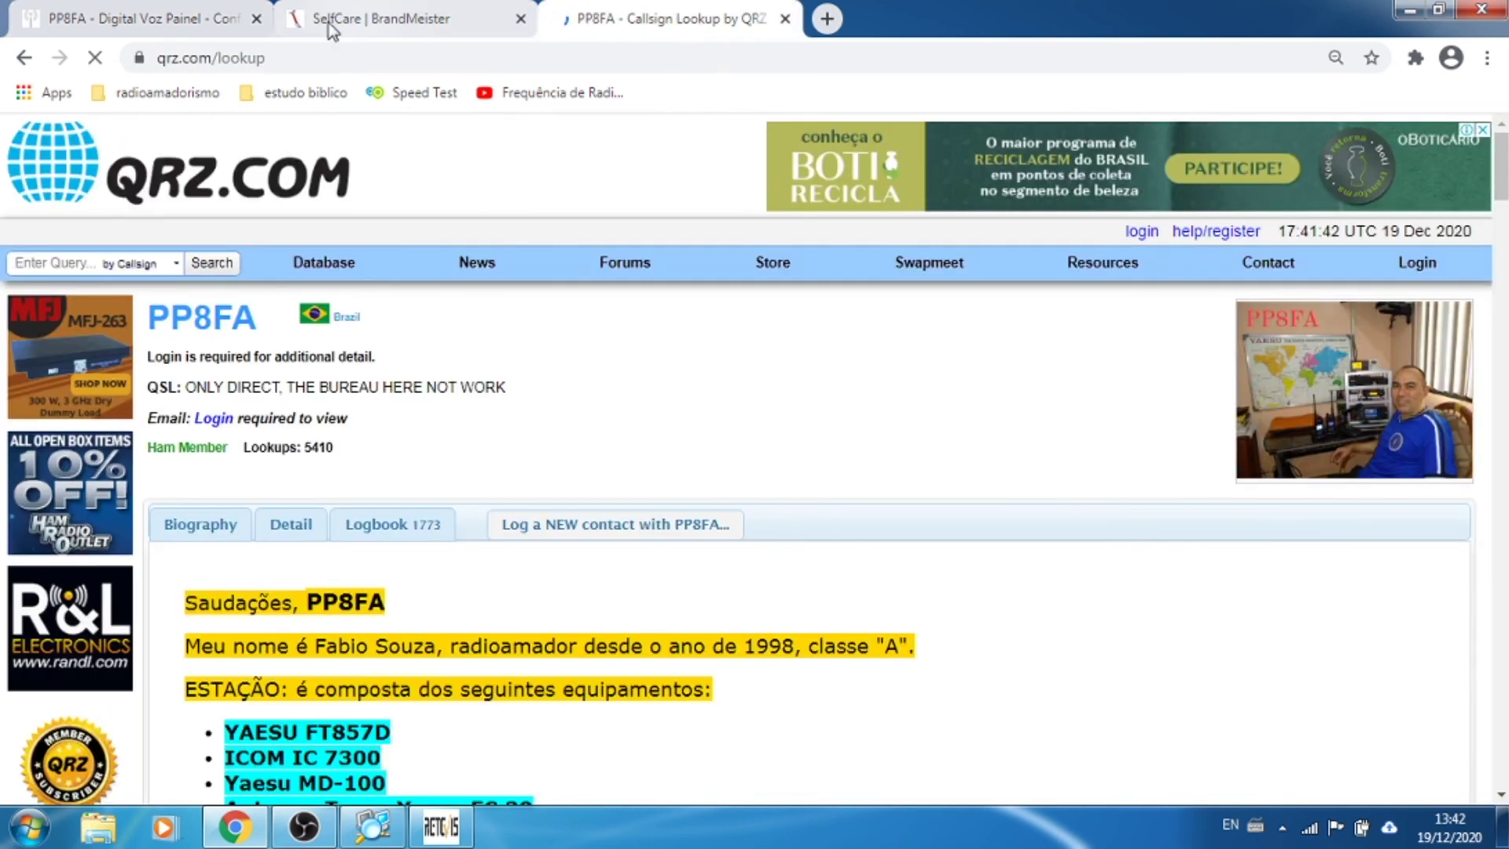
scroll(1323, 368, down, 7)
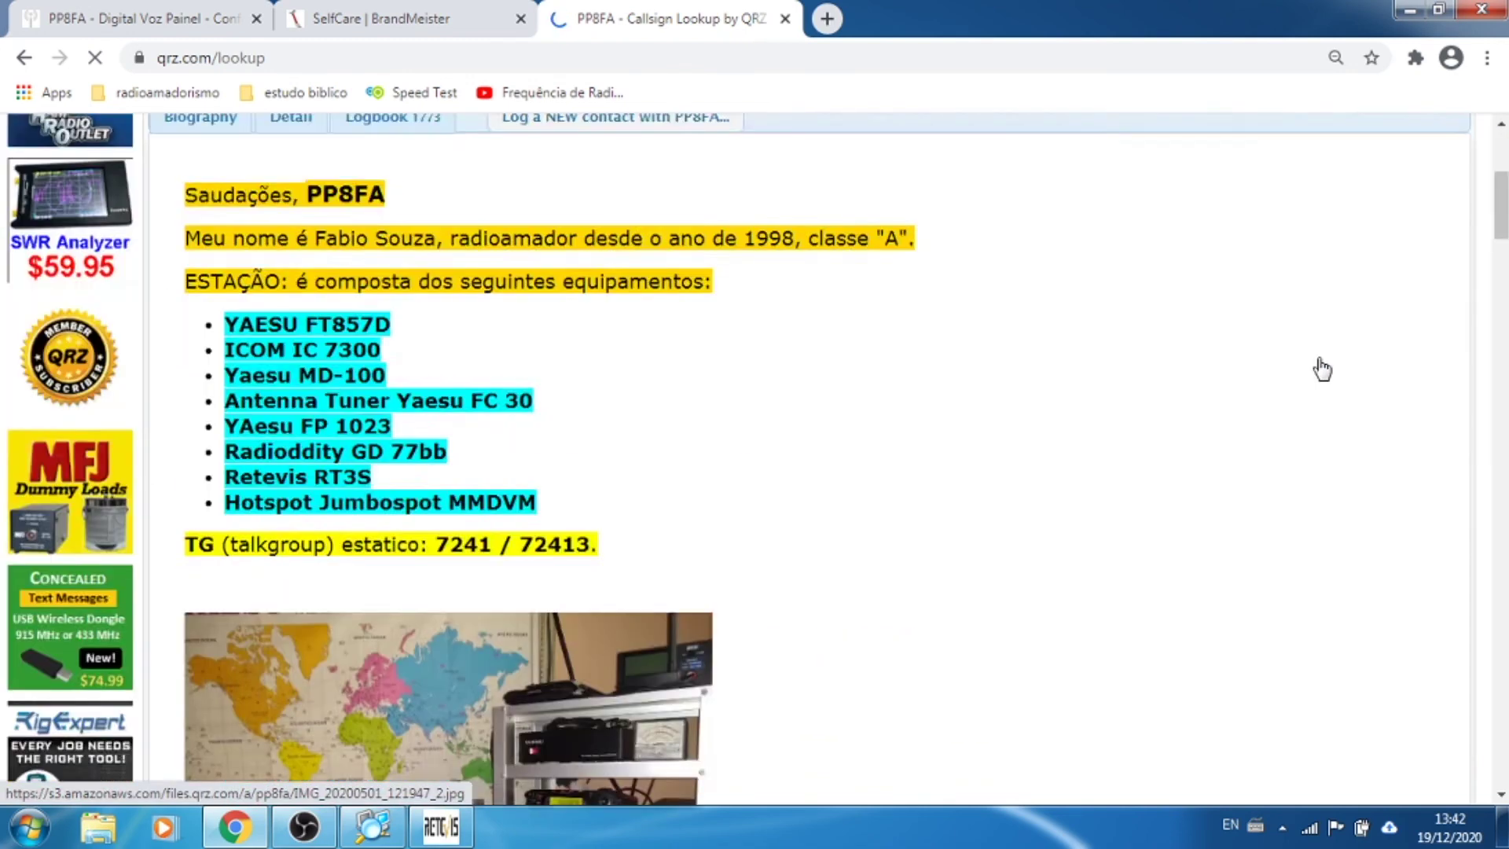
scroll(1323, 368, up, 7)
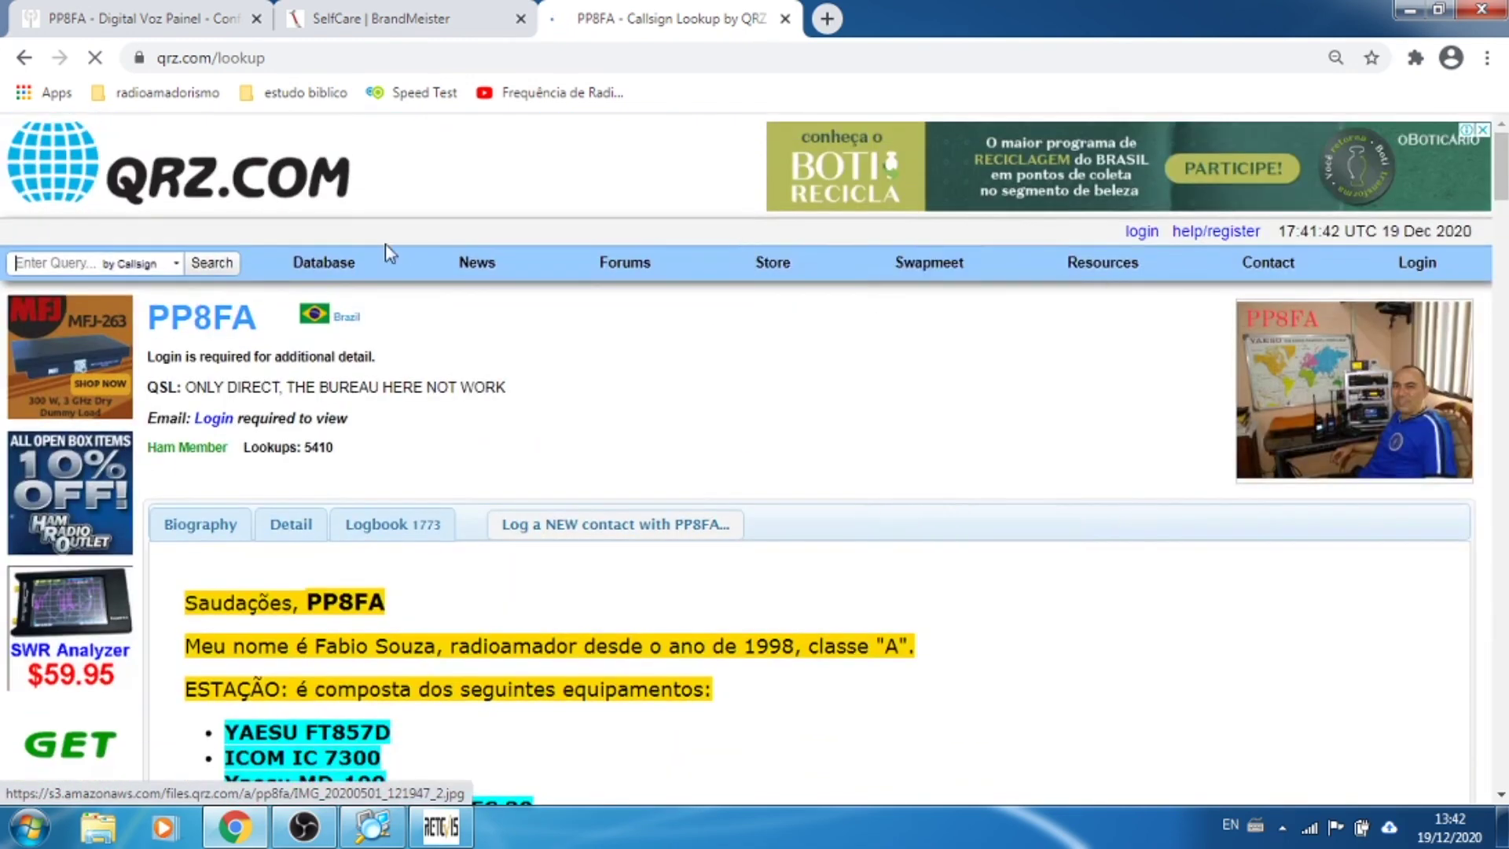
click(469, 50)
key(ctrl+c)
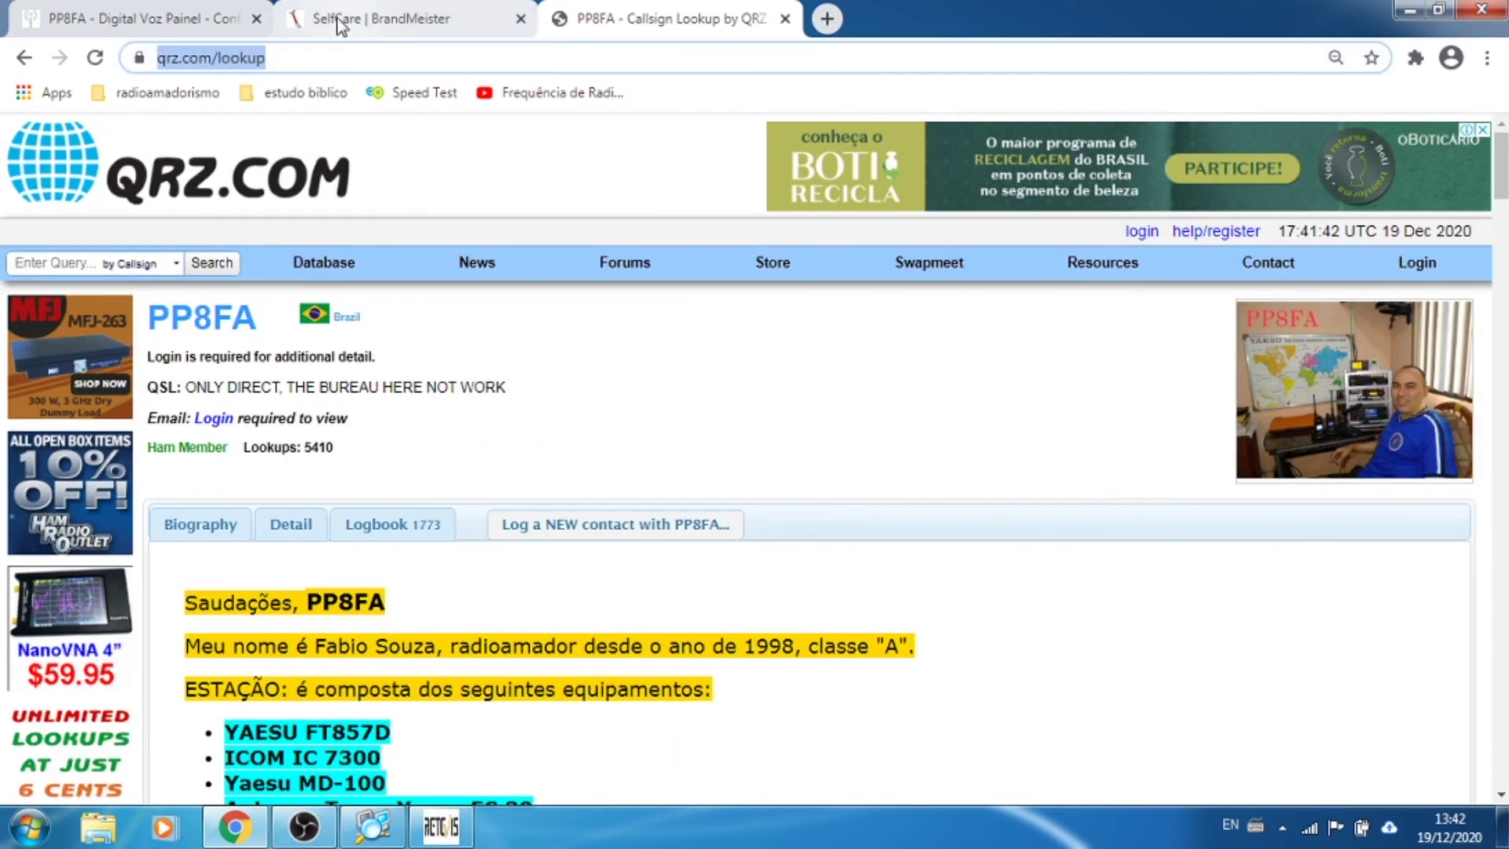
click(167, 22)
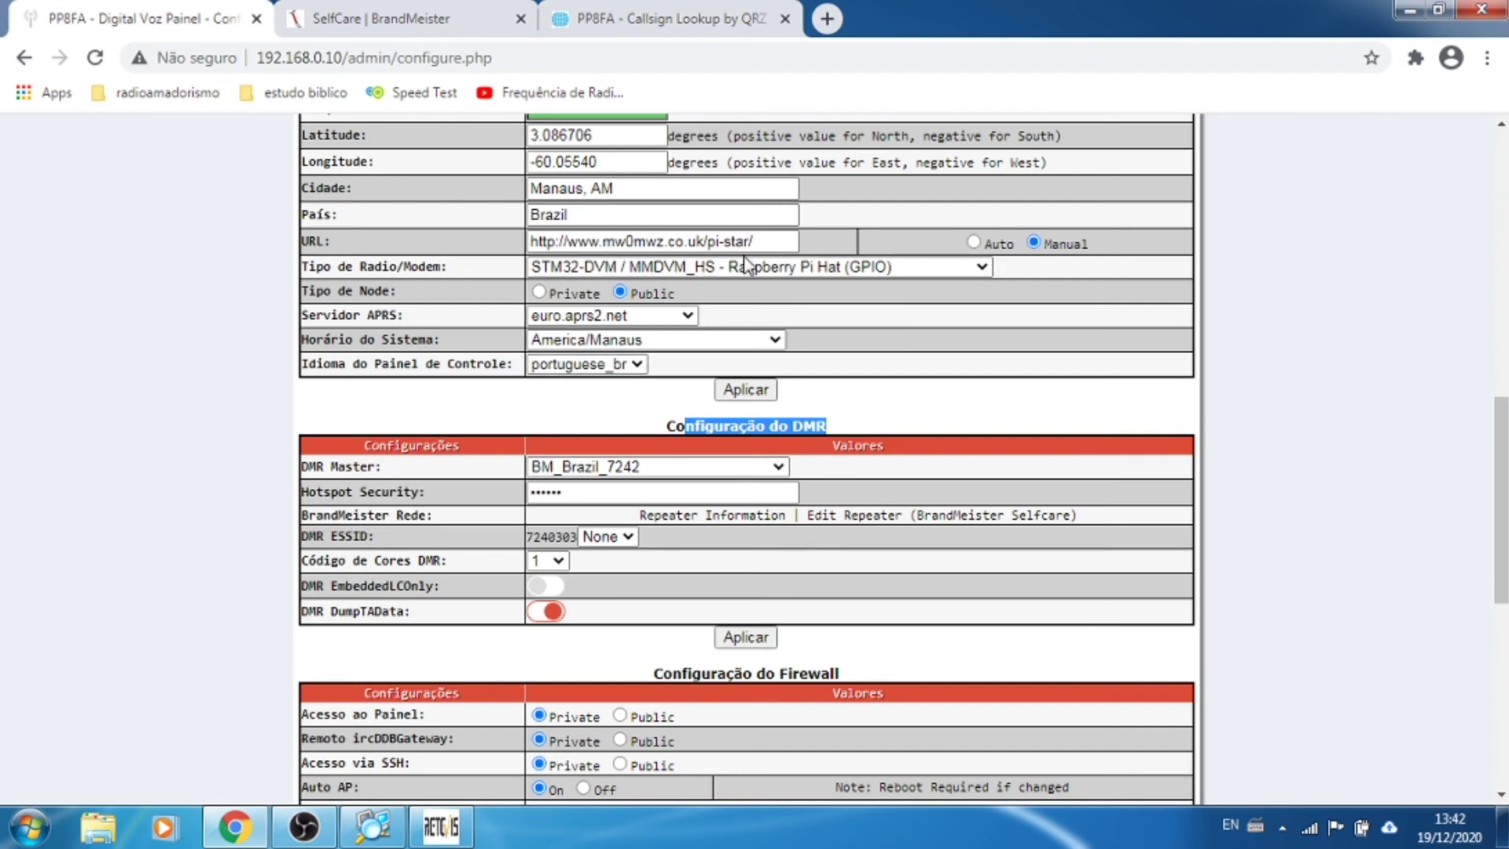
drag(760, 240, 472, 258)
key(ctrl+v)
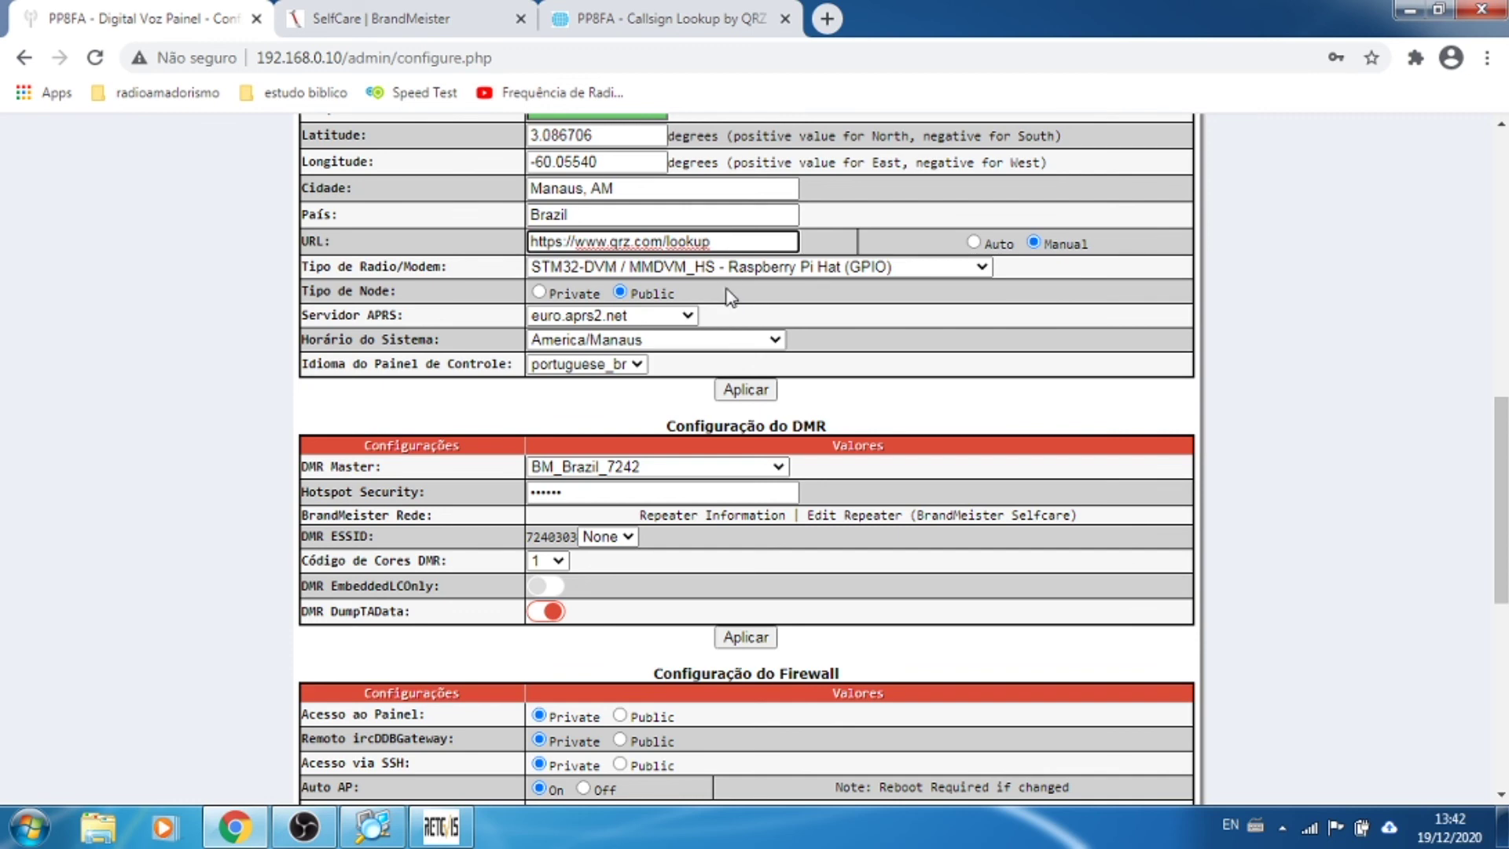
click(973, 242)
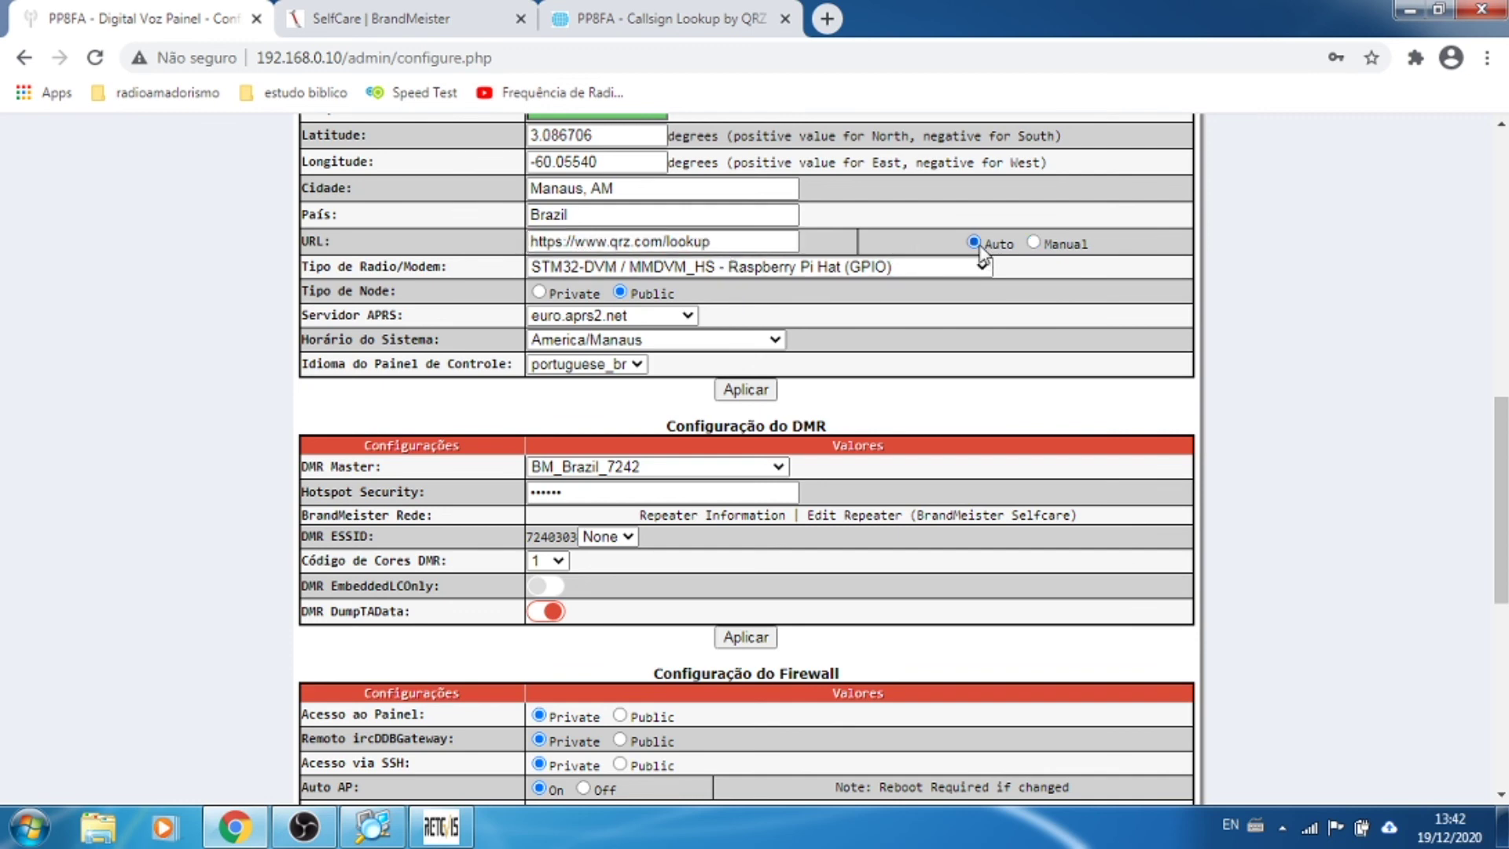
click(764, 238)
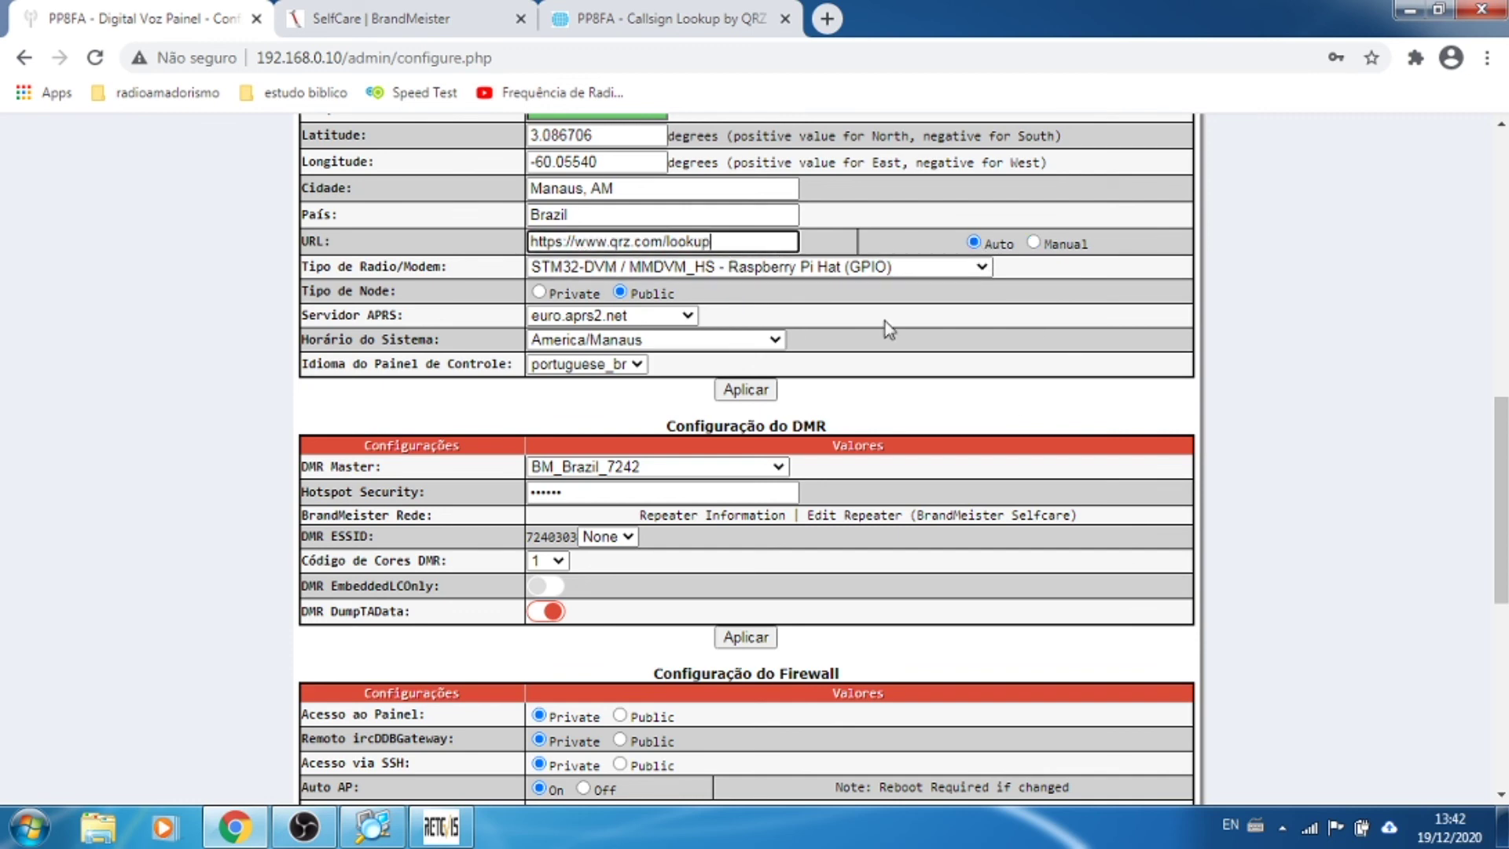
scroll(1149, 394, down, 2)
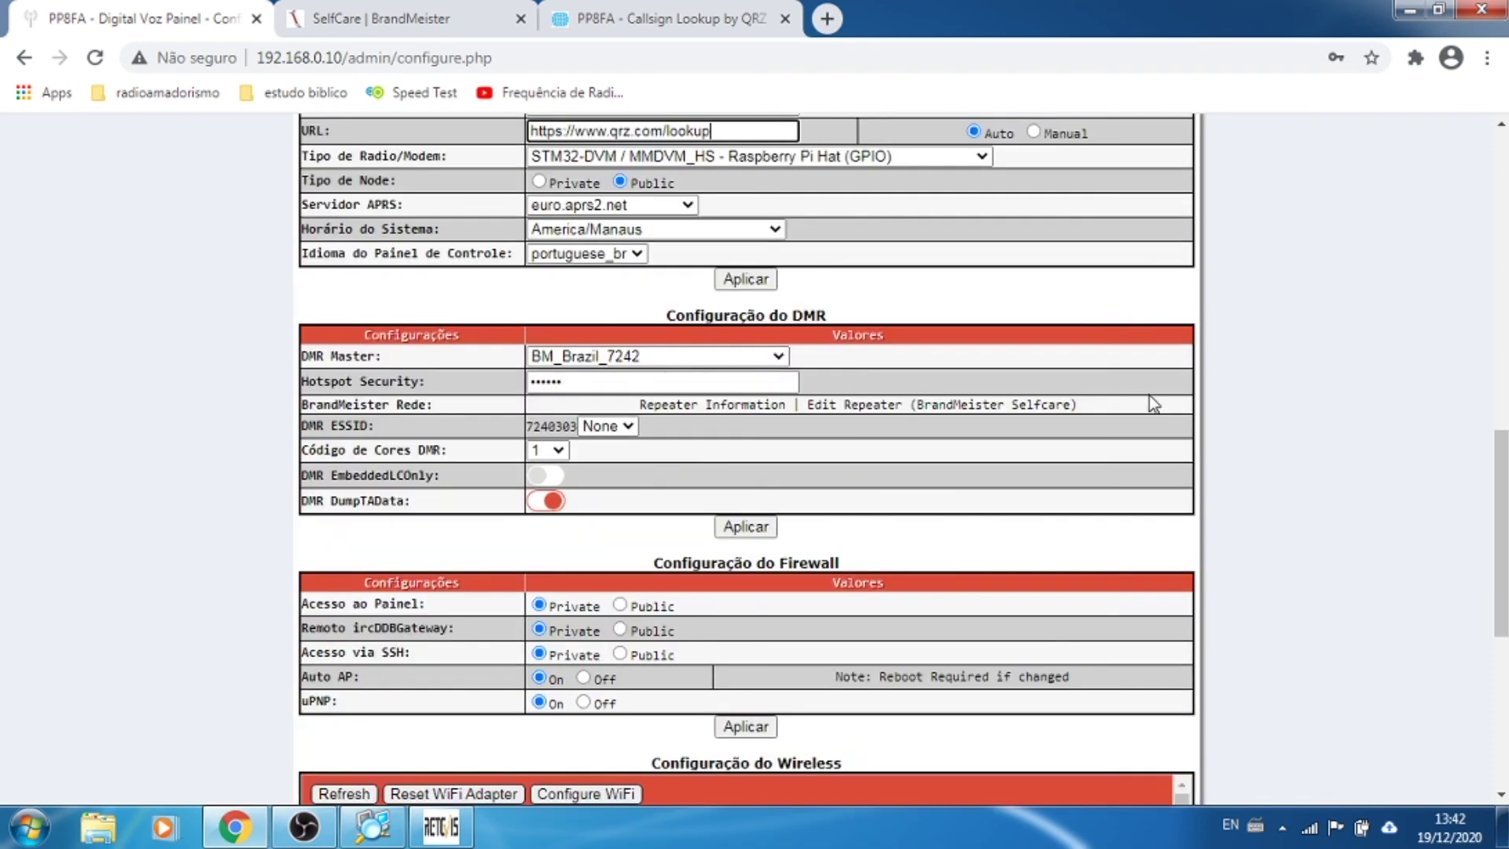
scroll(1149, 409, down, 5)
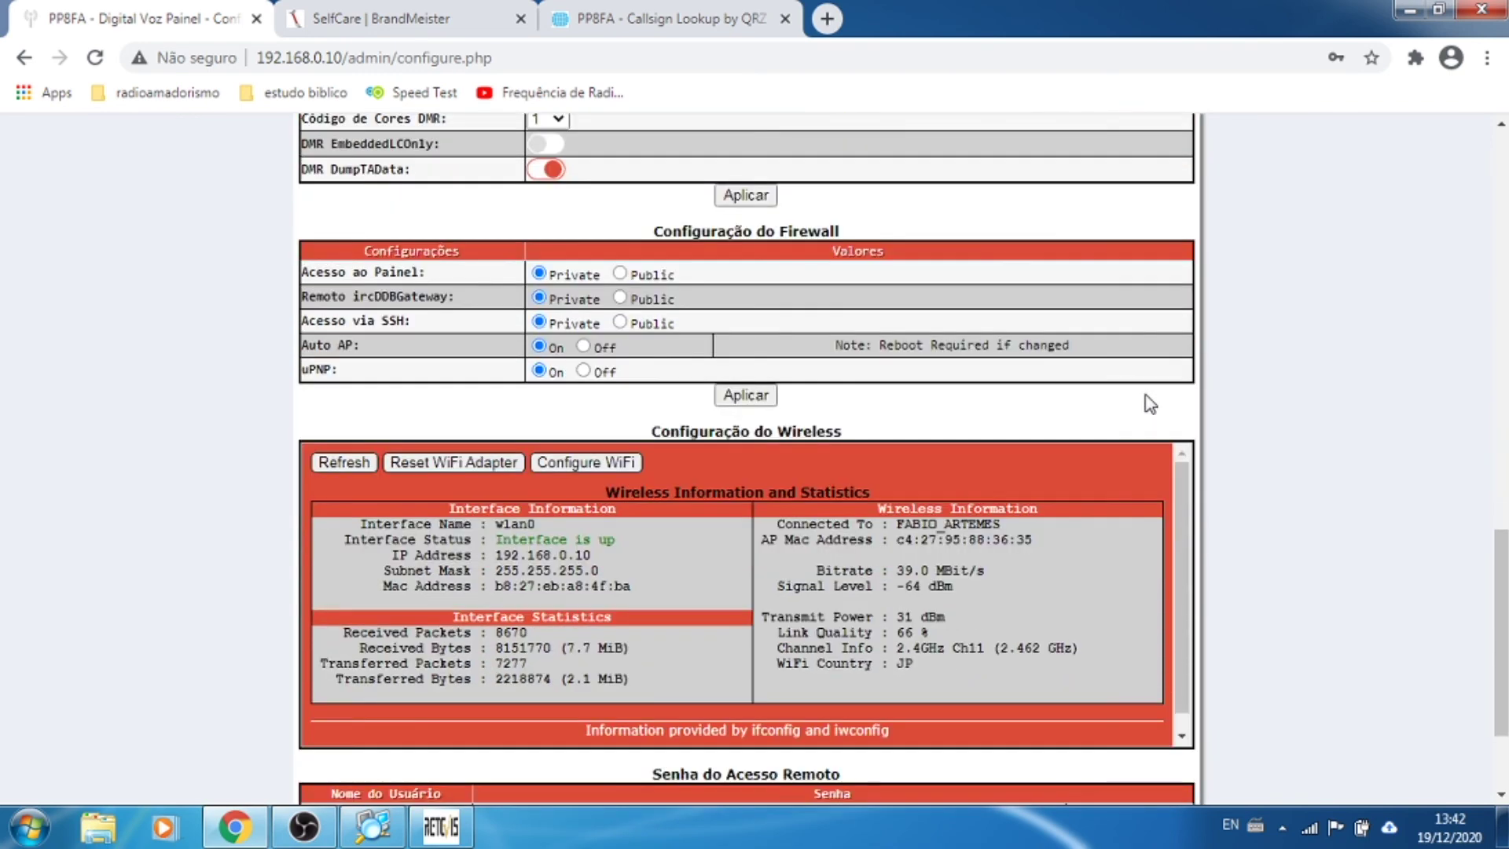
scroll(1332, 379, down, 3)
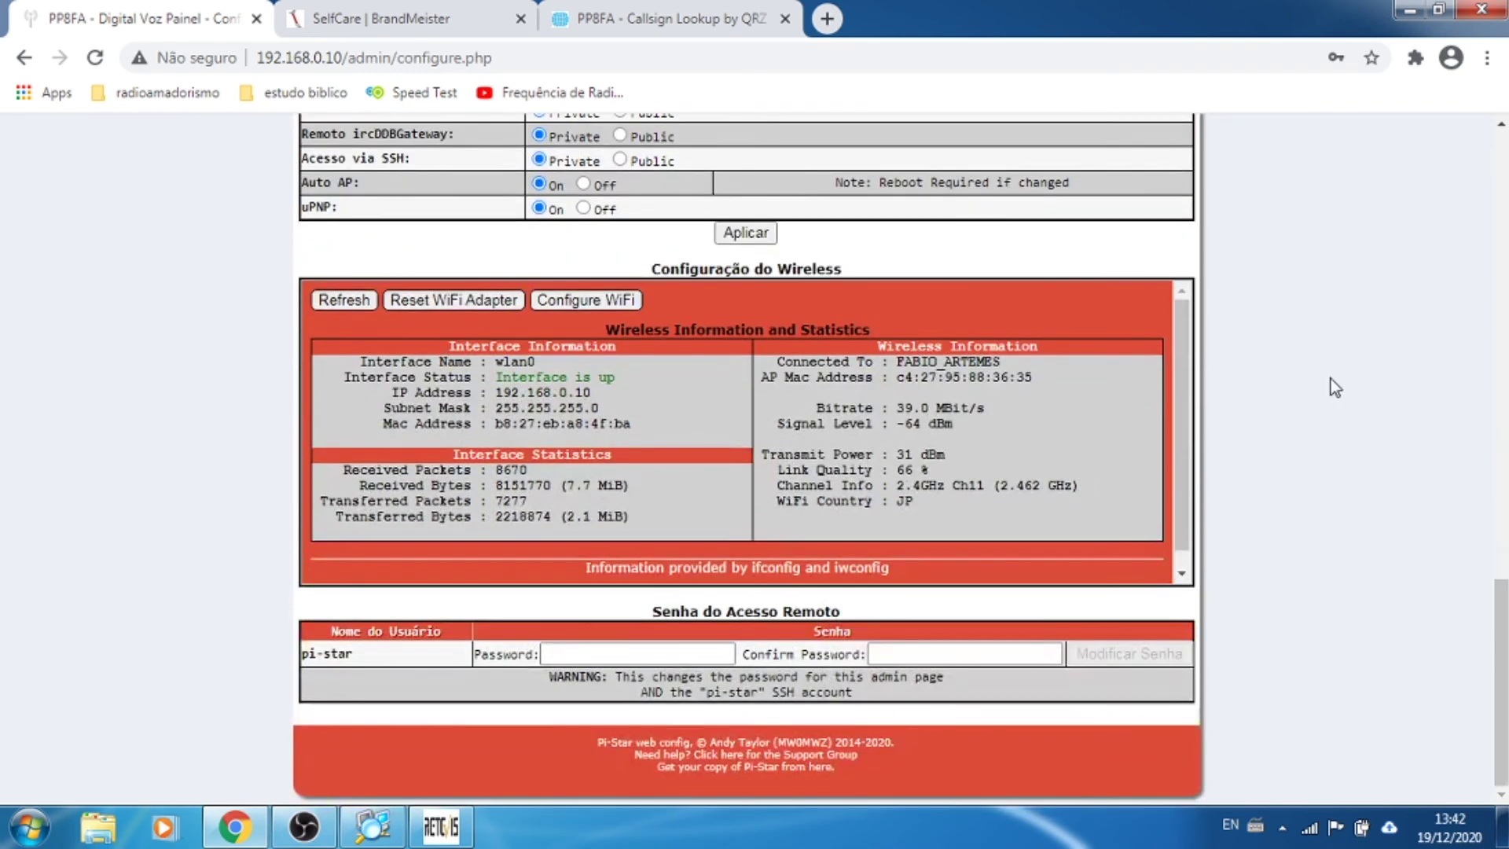
scroll(1332, 379, up, 15)
scroll(1331, 379, up, 6)
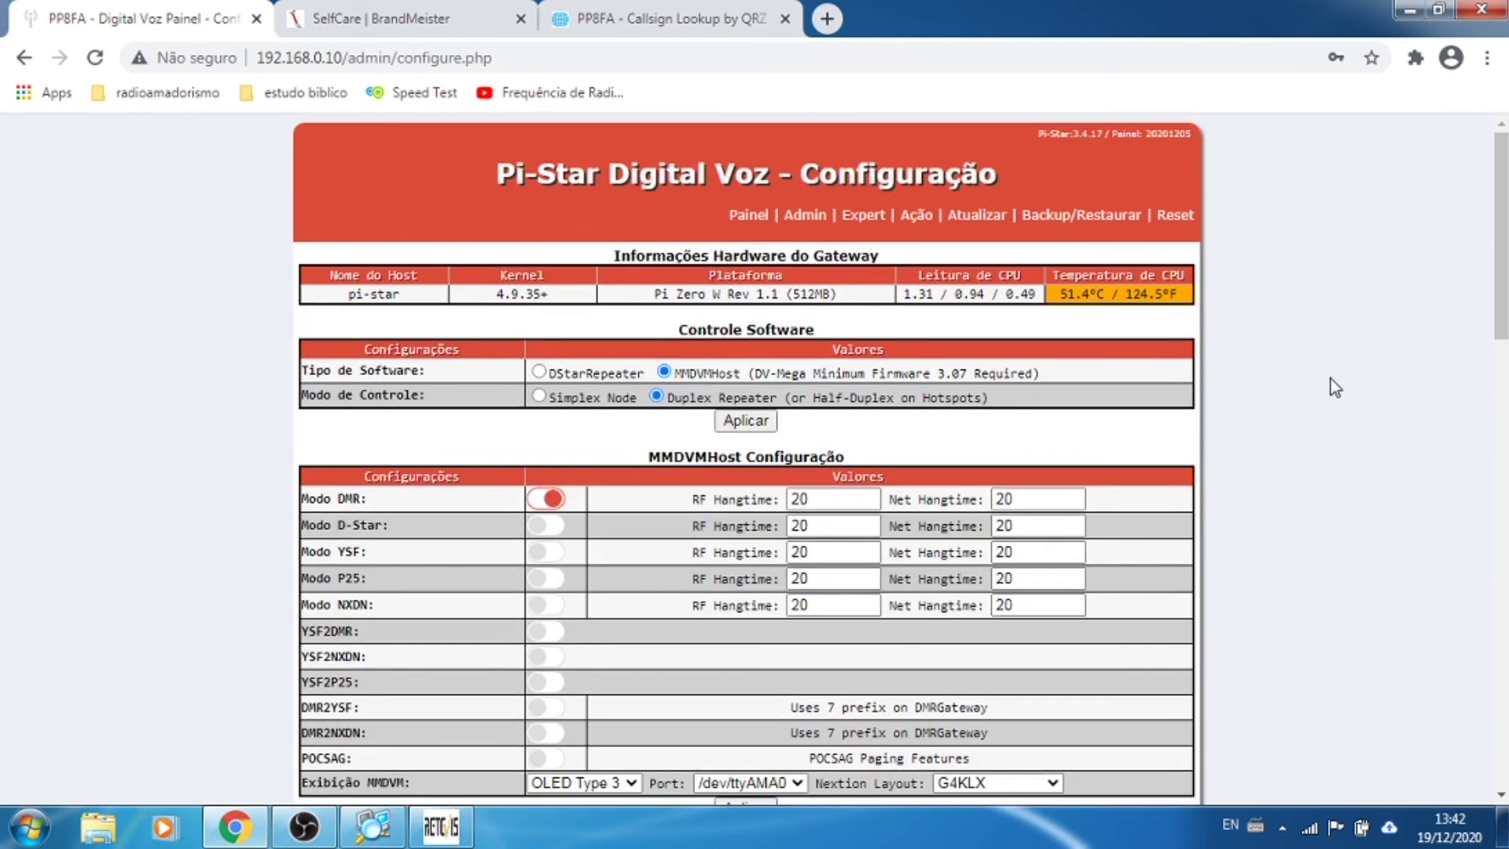
scroll(1331, 379, down, 6)
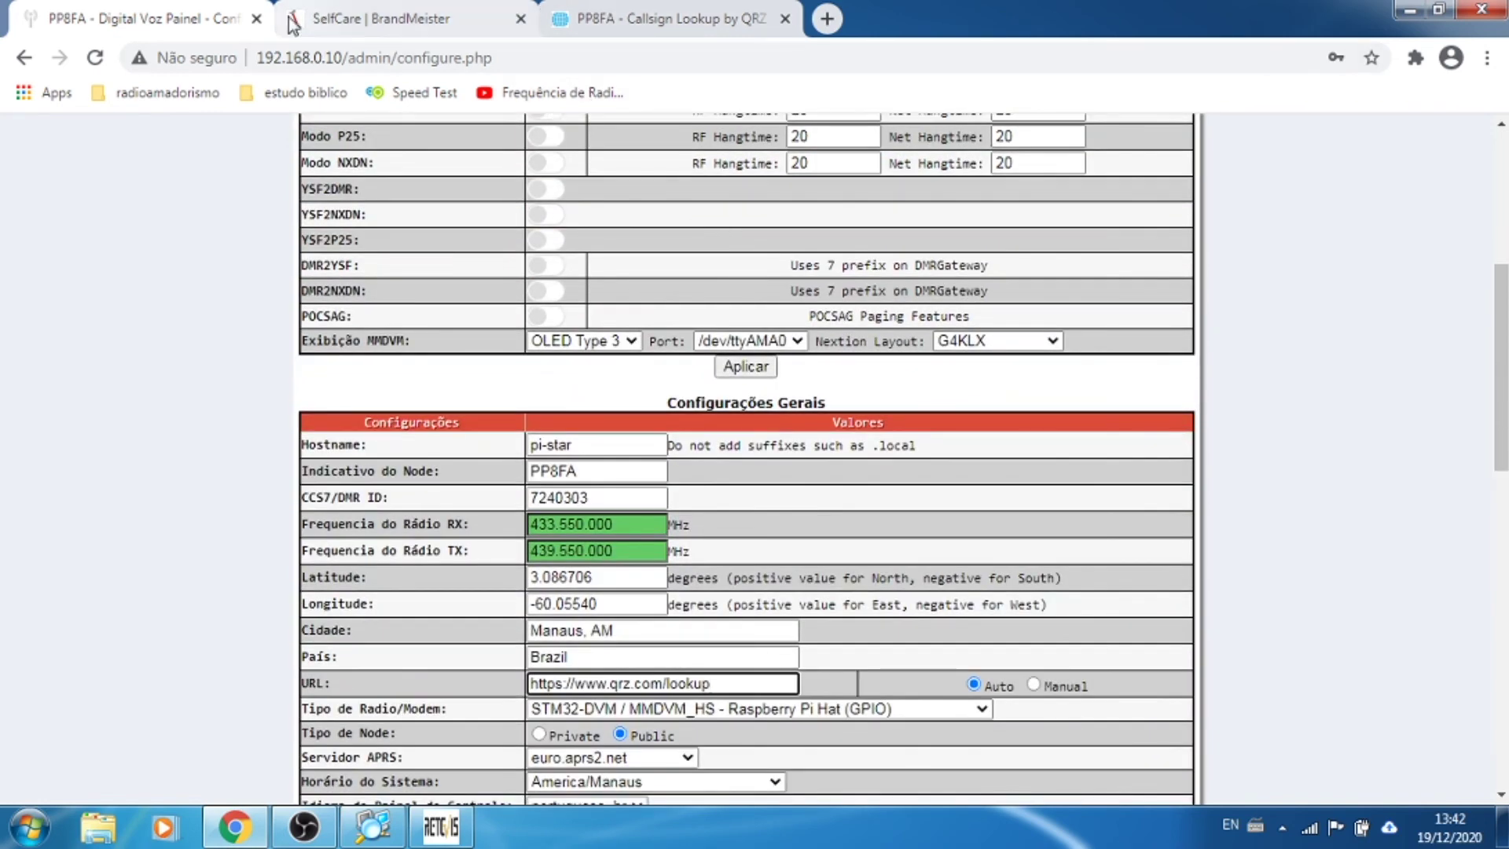
click(707, 19)
click(213, 22)
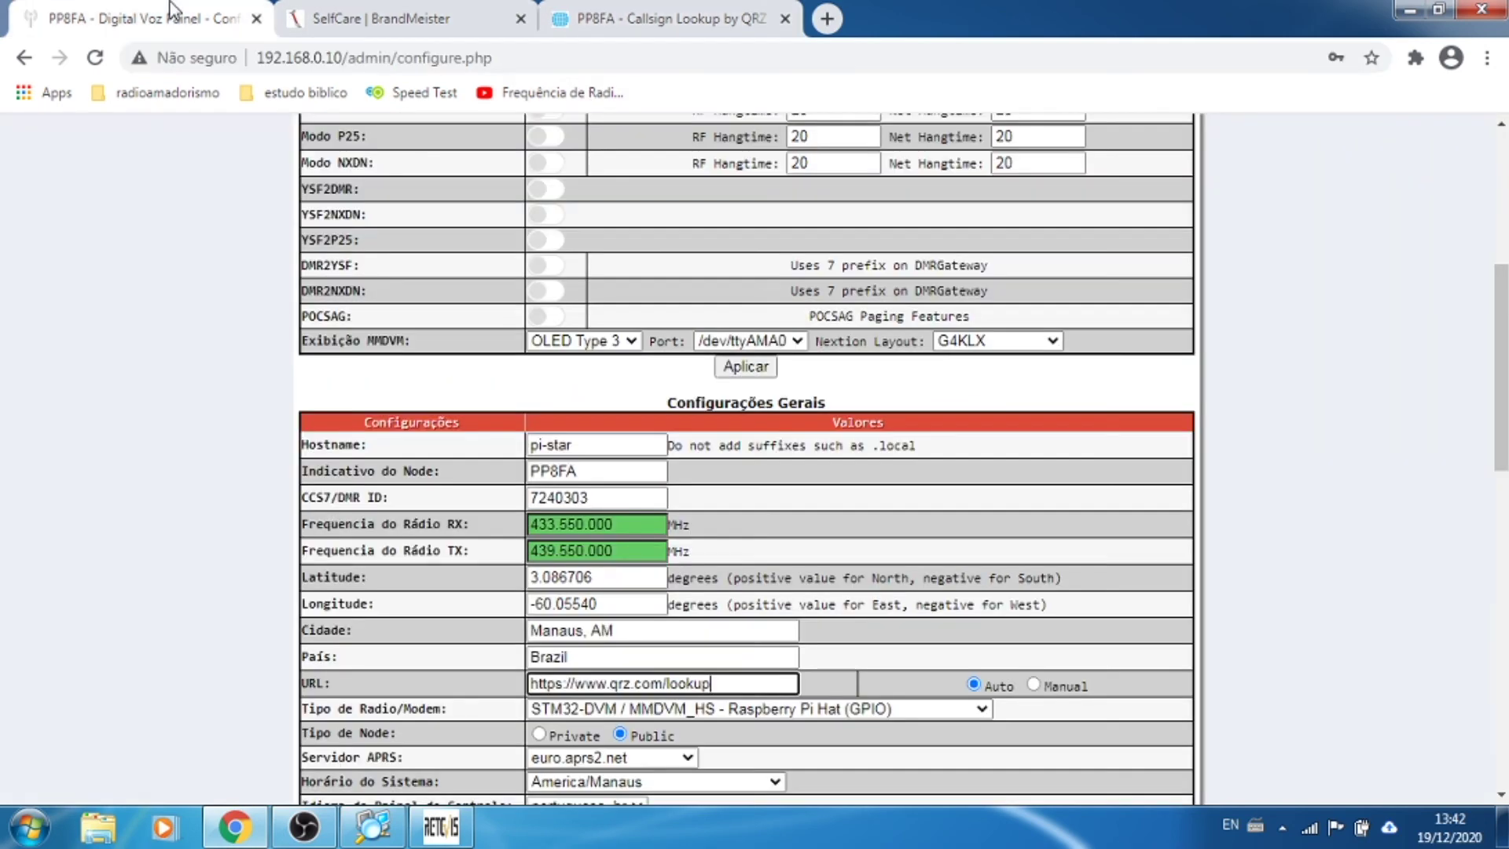
scroll(745, 460, up, 5)
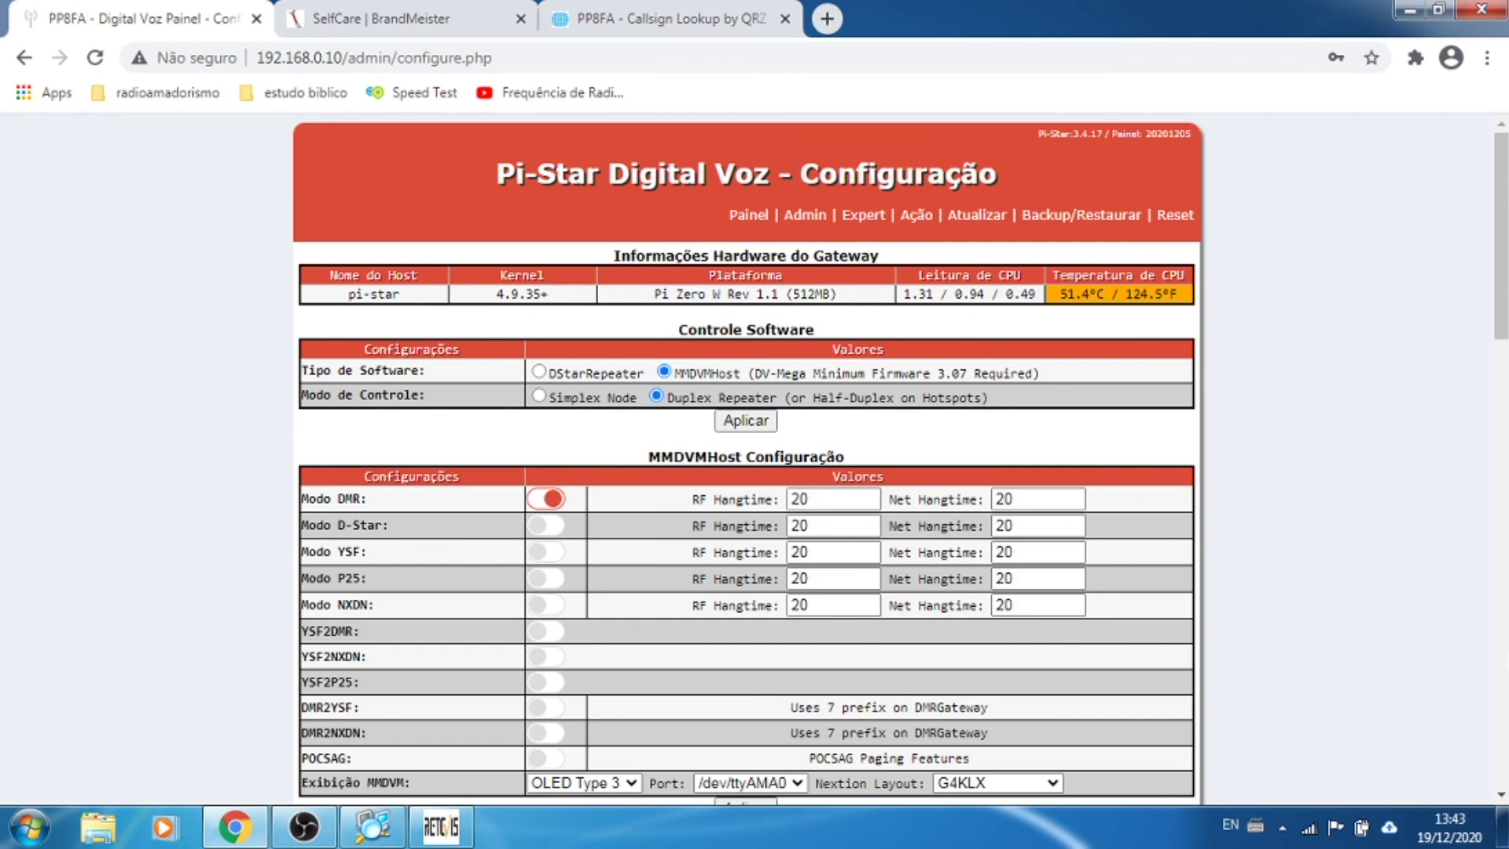
scroll(1375, 534, down, 8)
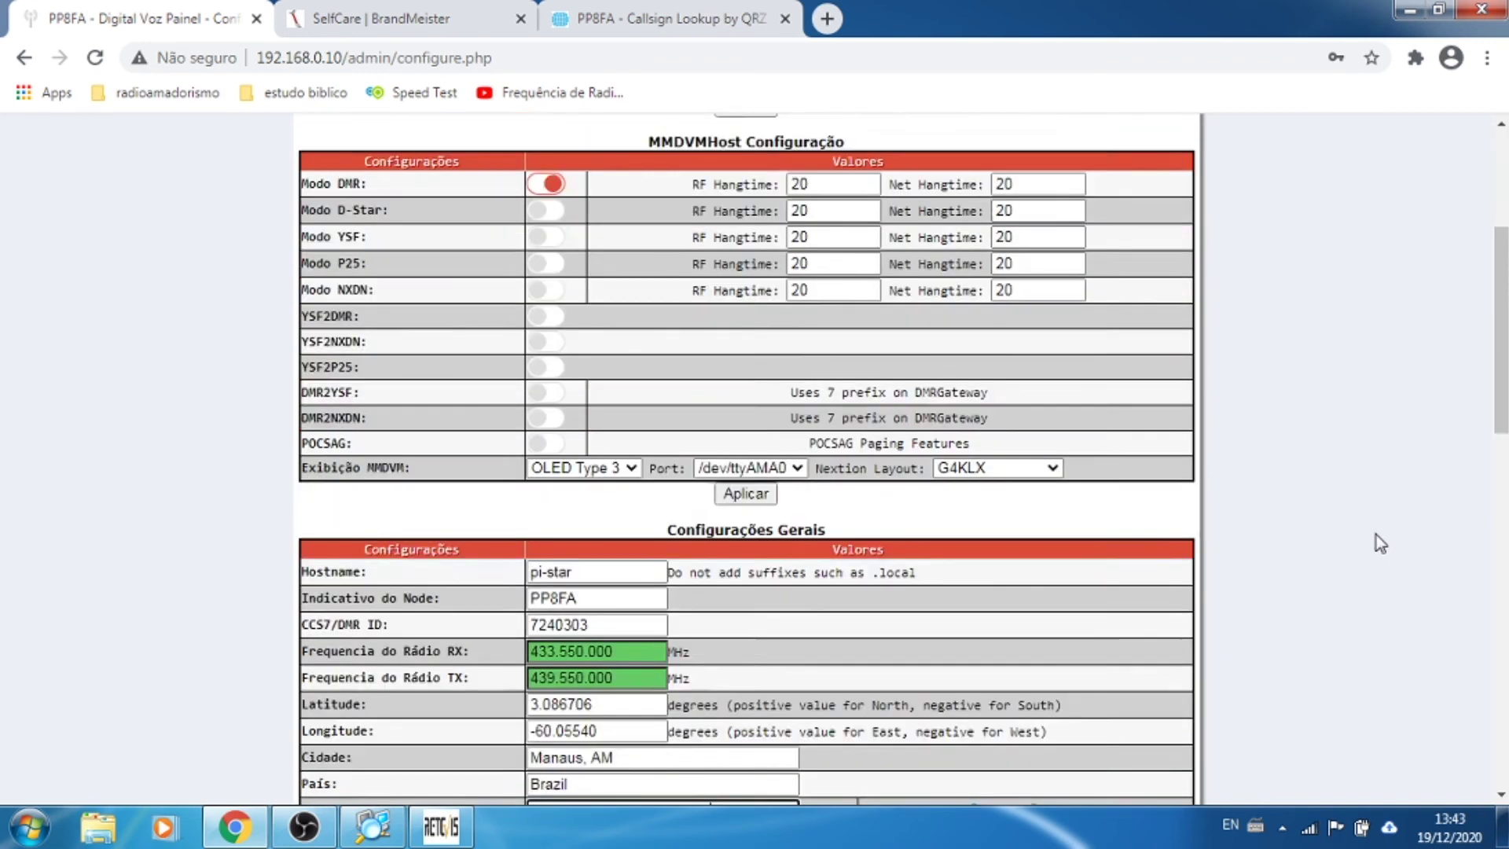
scroll(1374, 532, down, 7)
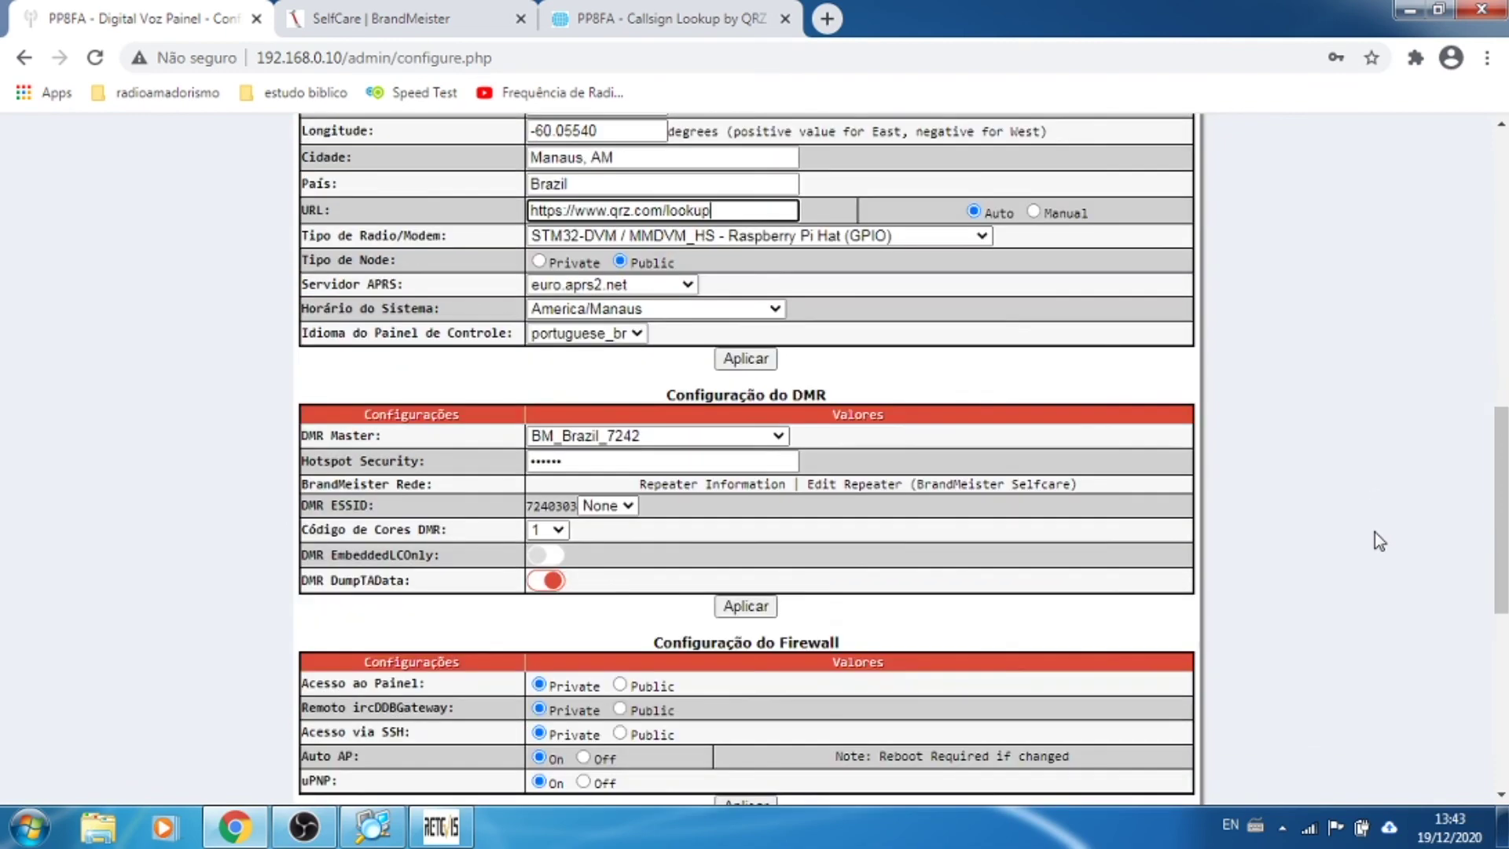
scroll(1374, 532, down, 4)
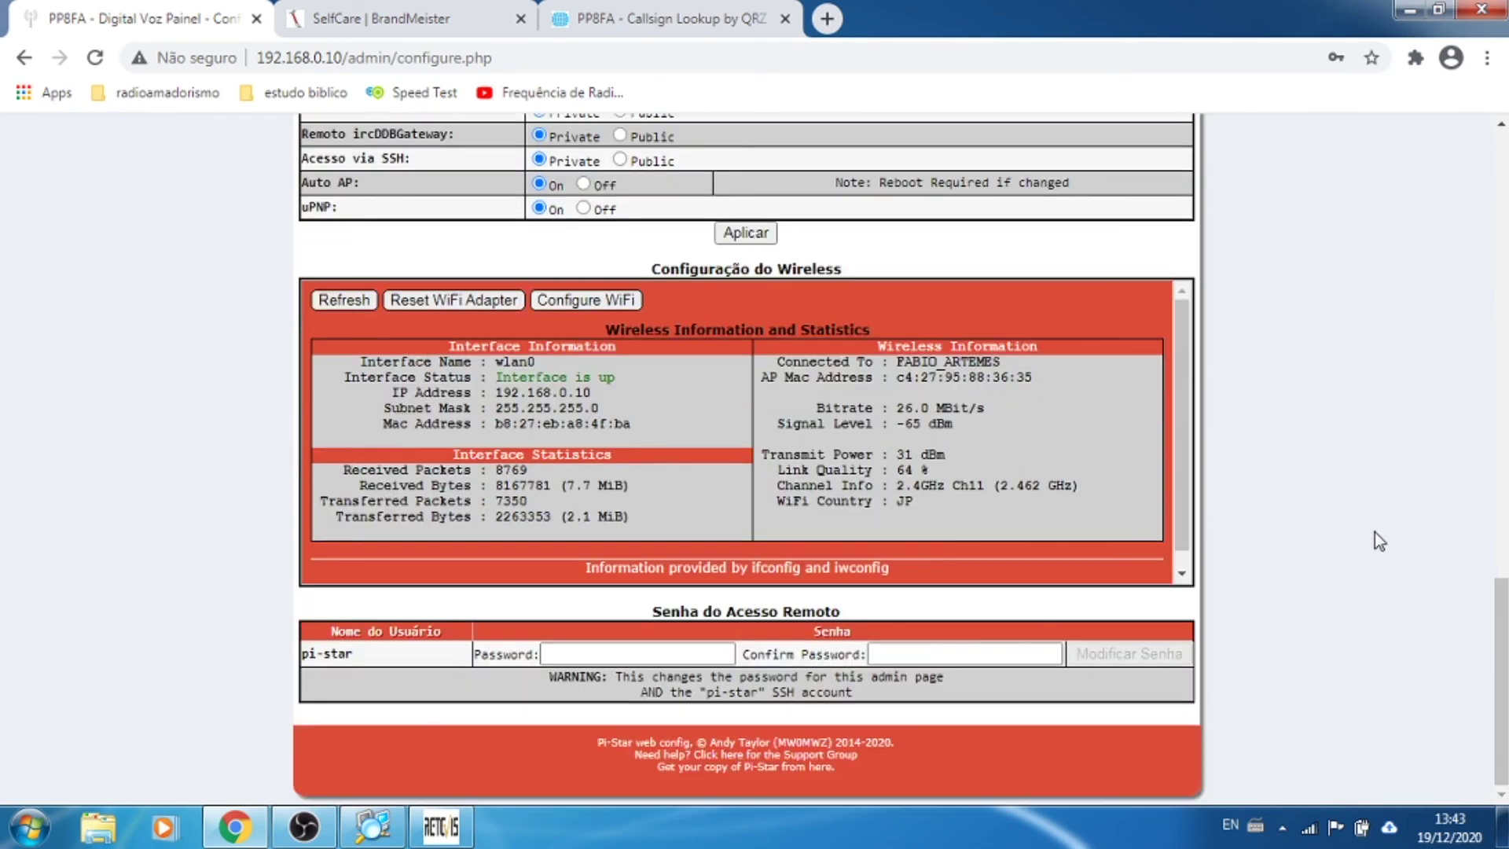
scroll(1375, 531, up, 20)
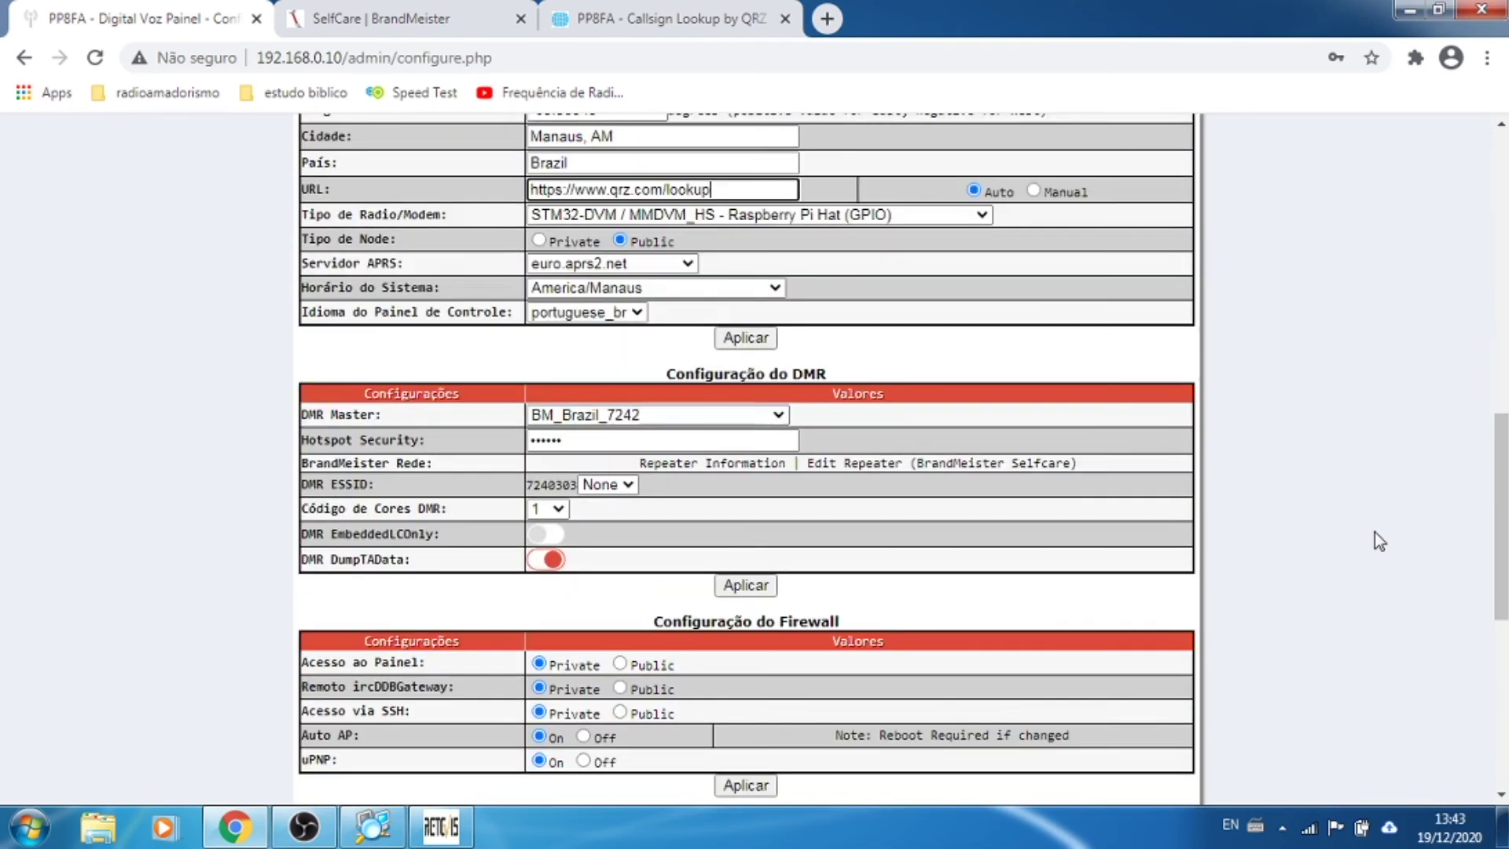